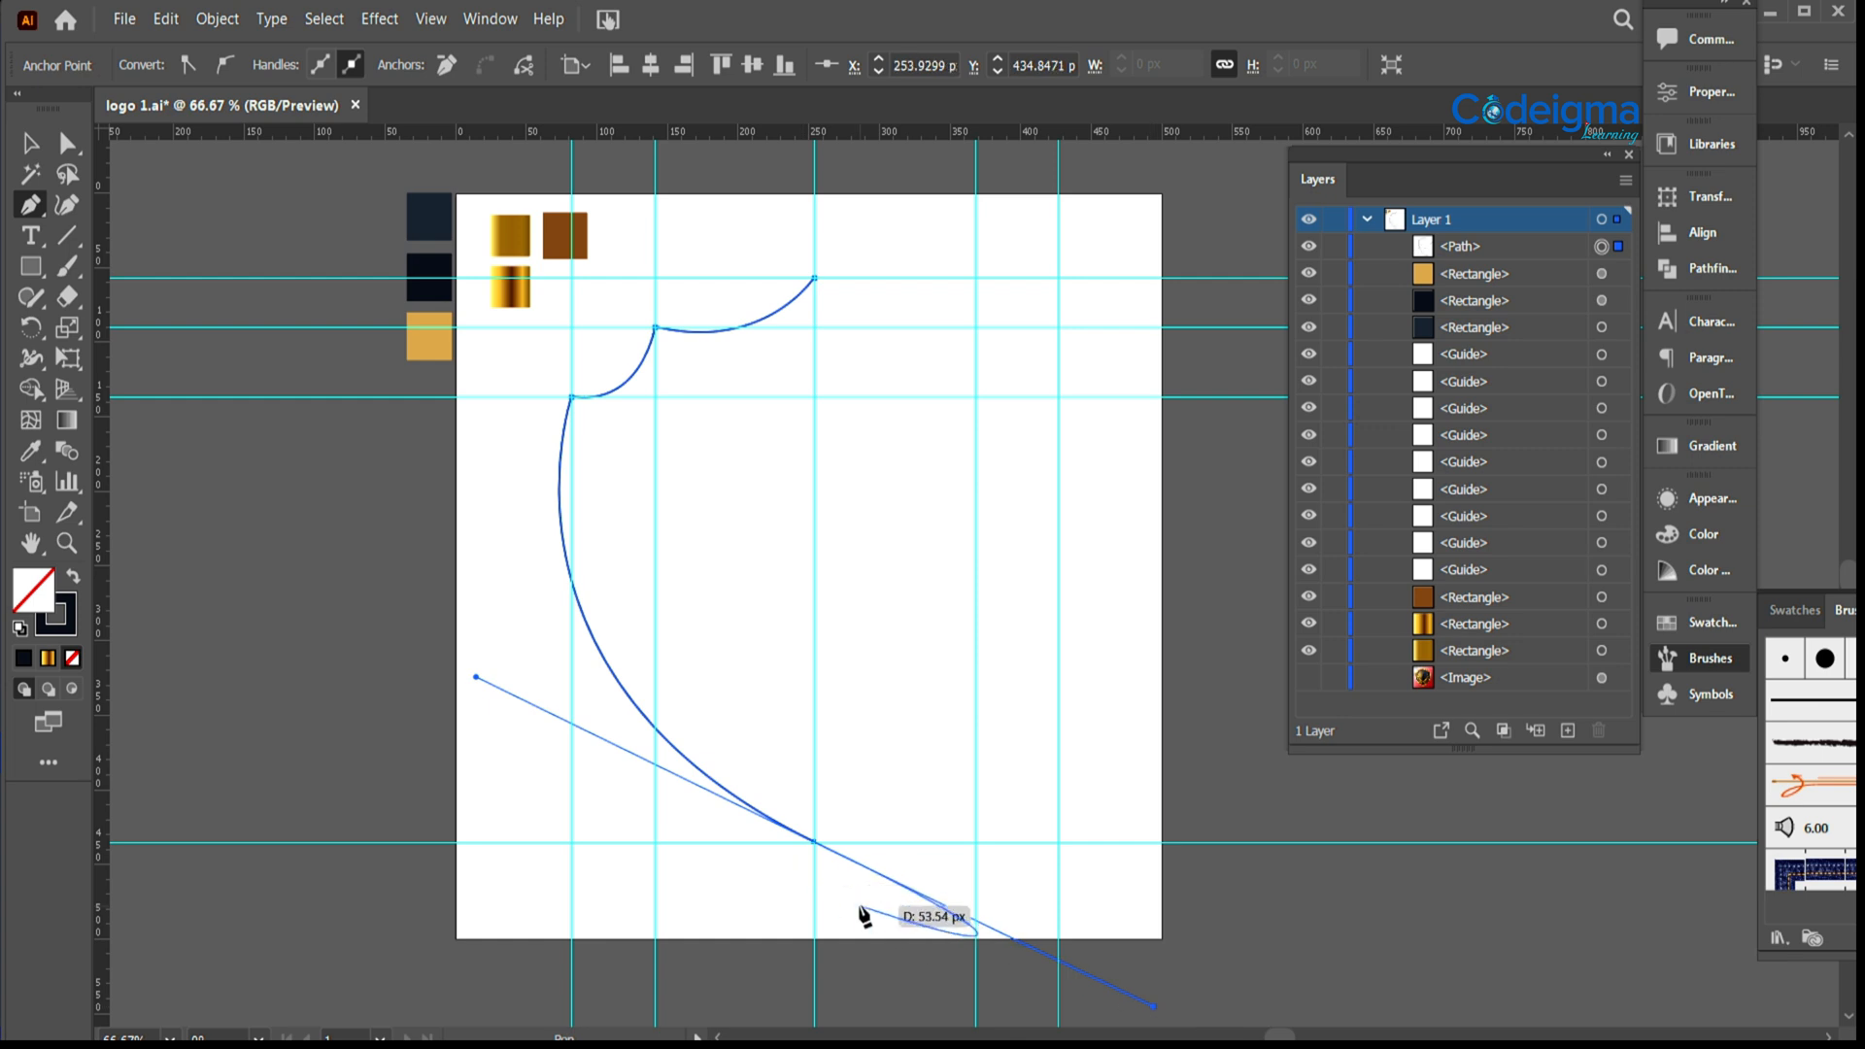
Step: Duplicate the half-shield path in place and reflect the copy horizontally
click(31, 152)
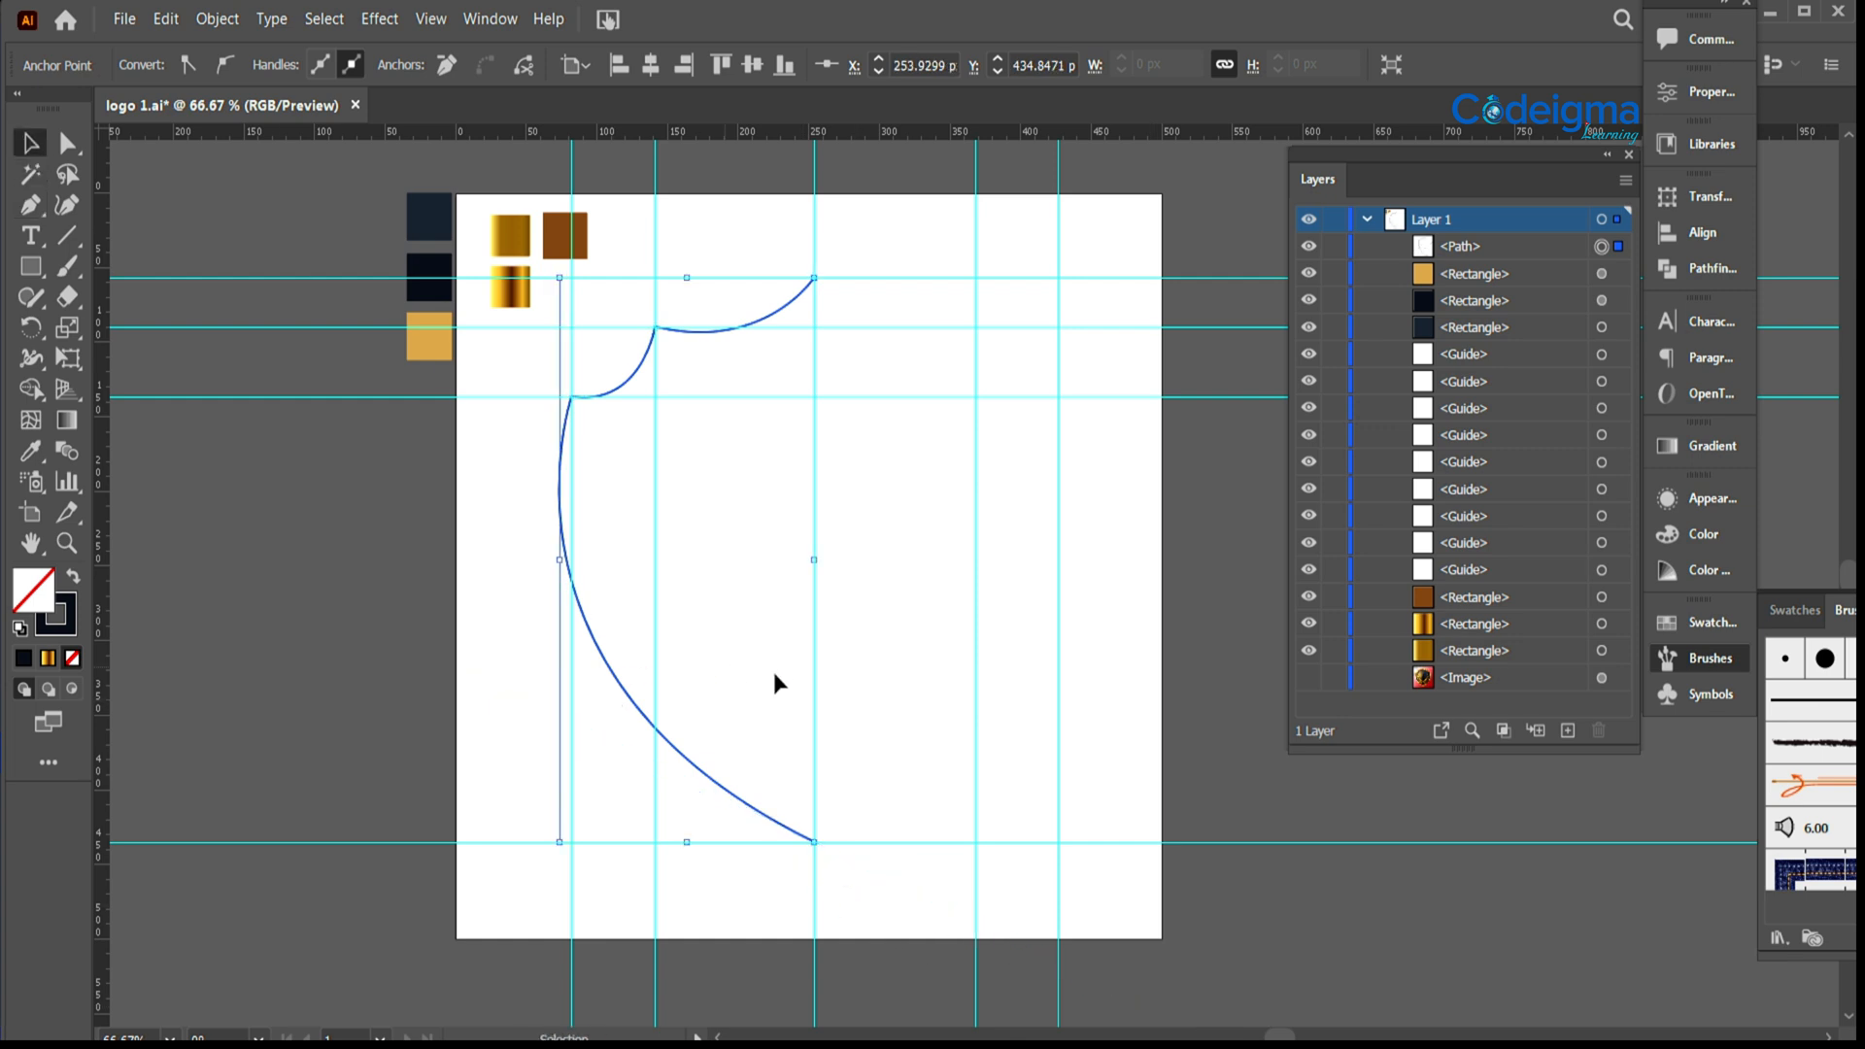
key(ctrl+z)
key(ctrl+shift+z)
key(ctrl+c)
key(ctrl+f)
right_click(641, 372)
mouse_move(739, 747)
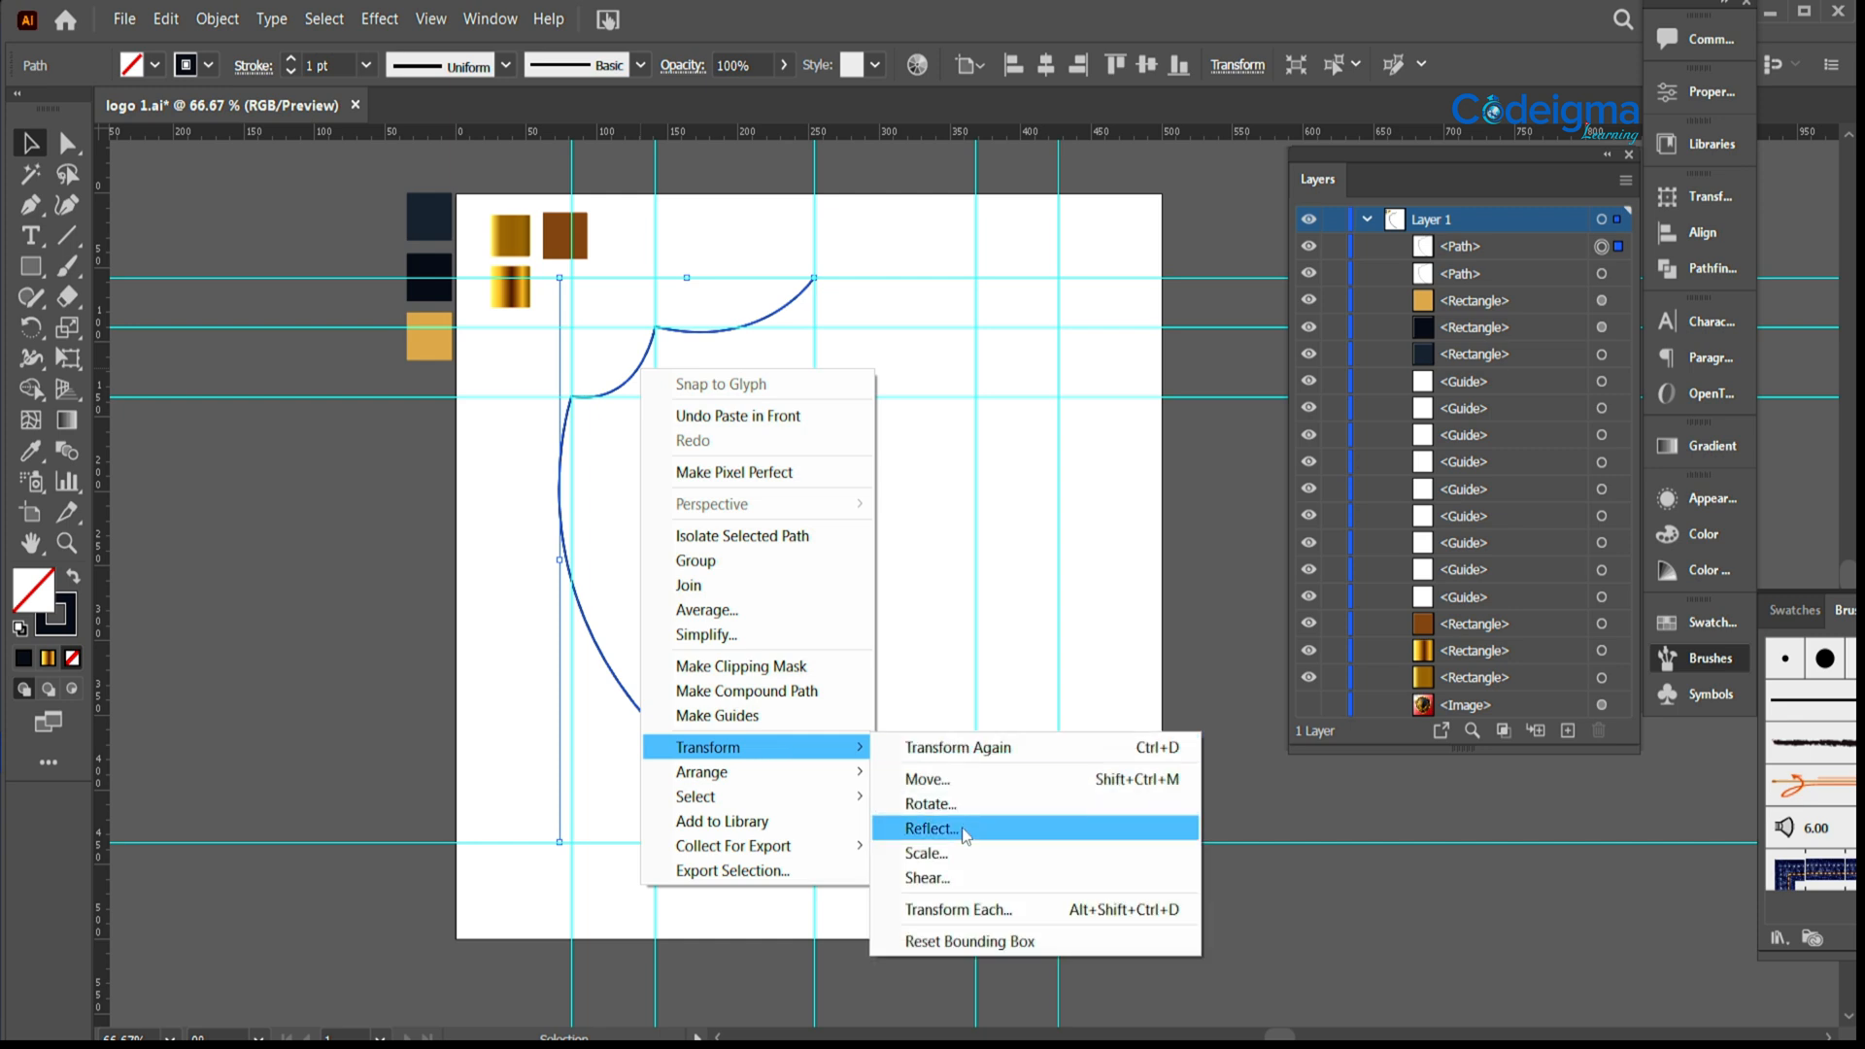
click(965, 831)
key(Return)
Step: Move the reflected copy sideways until it meets the original half-shield along the central vertical guide
key(shift+Right)
key(shift+Right)
key(shift+Right)
key(shift+Right)
key(shift+Right)
key(shift+Right)
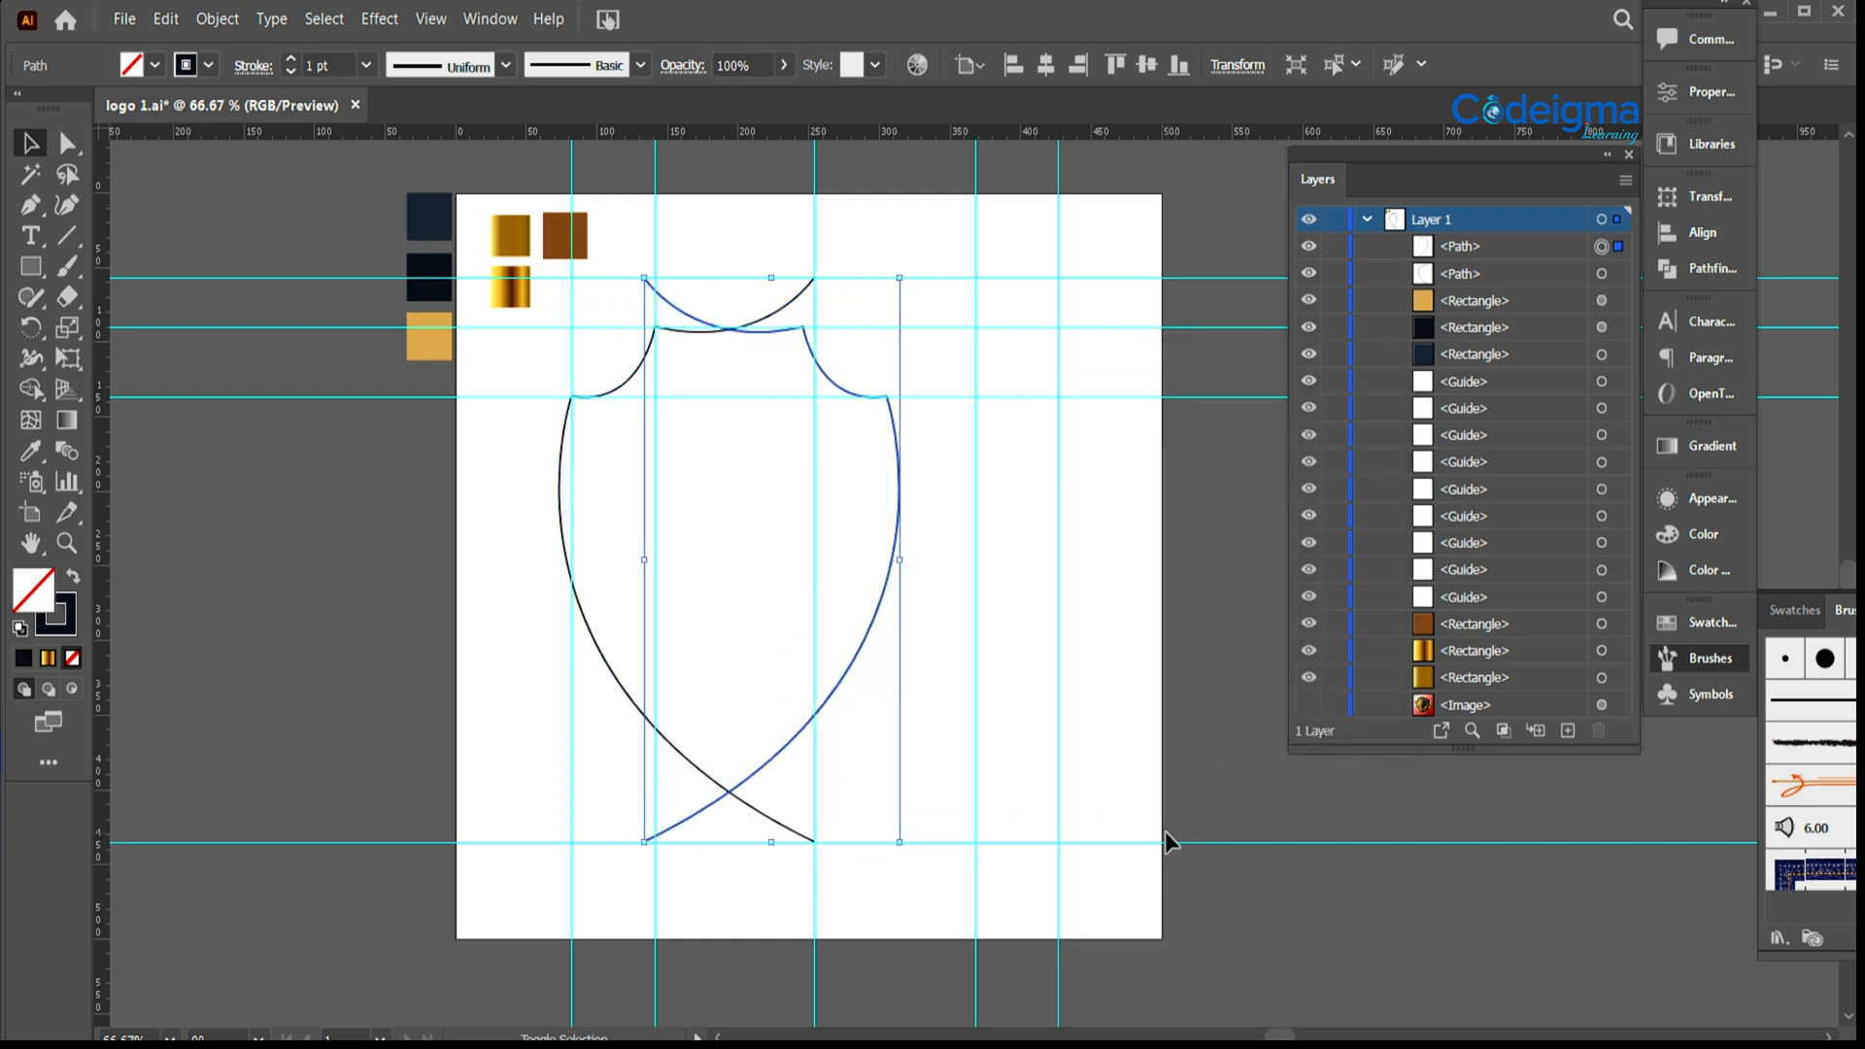
key(shift+Right)
key(shift+Right)
key(shift+Right)
key(shift+Right)
key(shift+Right)
key(shift+Right)
key(shift+Right)
key(shift+Right)
key(shift+Right)
key(shift+Right)
key(shift+Right)
key(shift+Right)
key(shift+Right)
key(shift+Right)
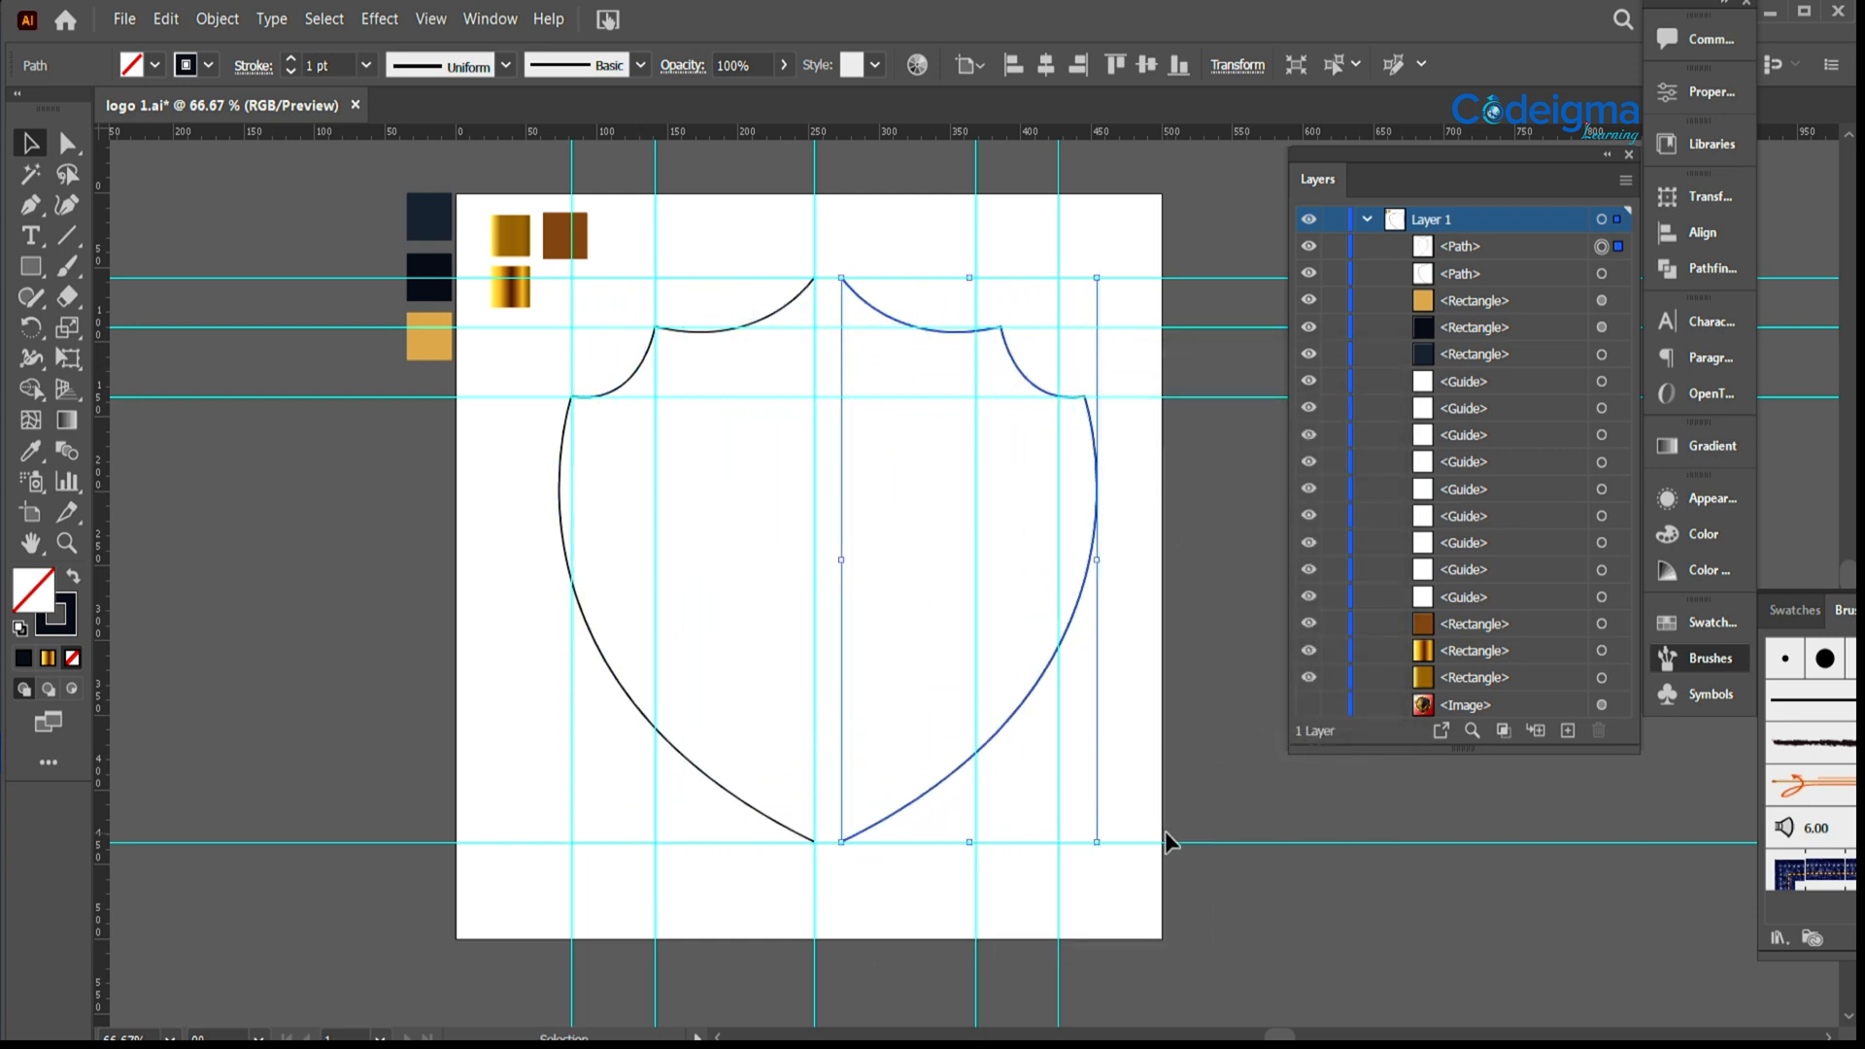
key(shift+Left)
key(shift+Left)
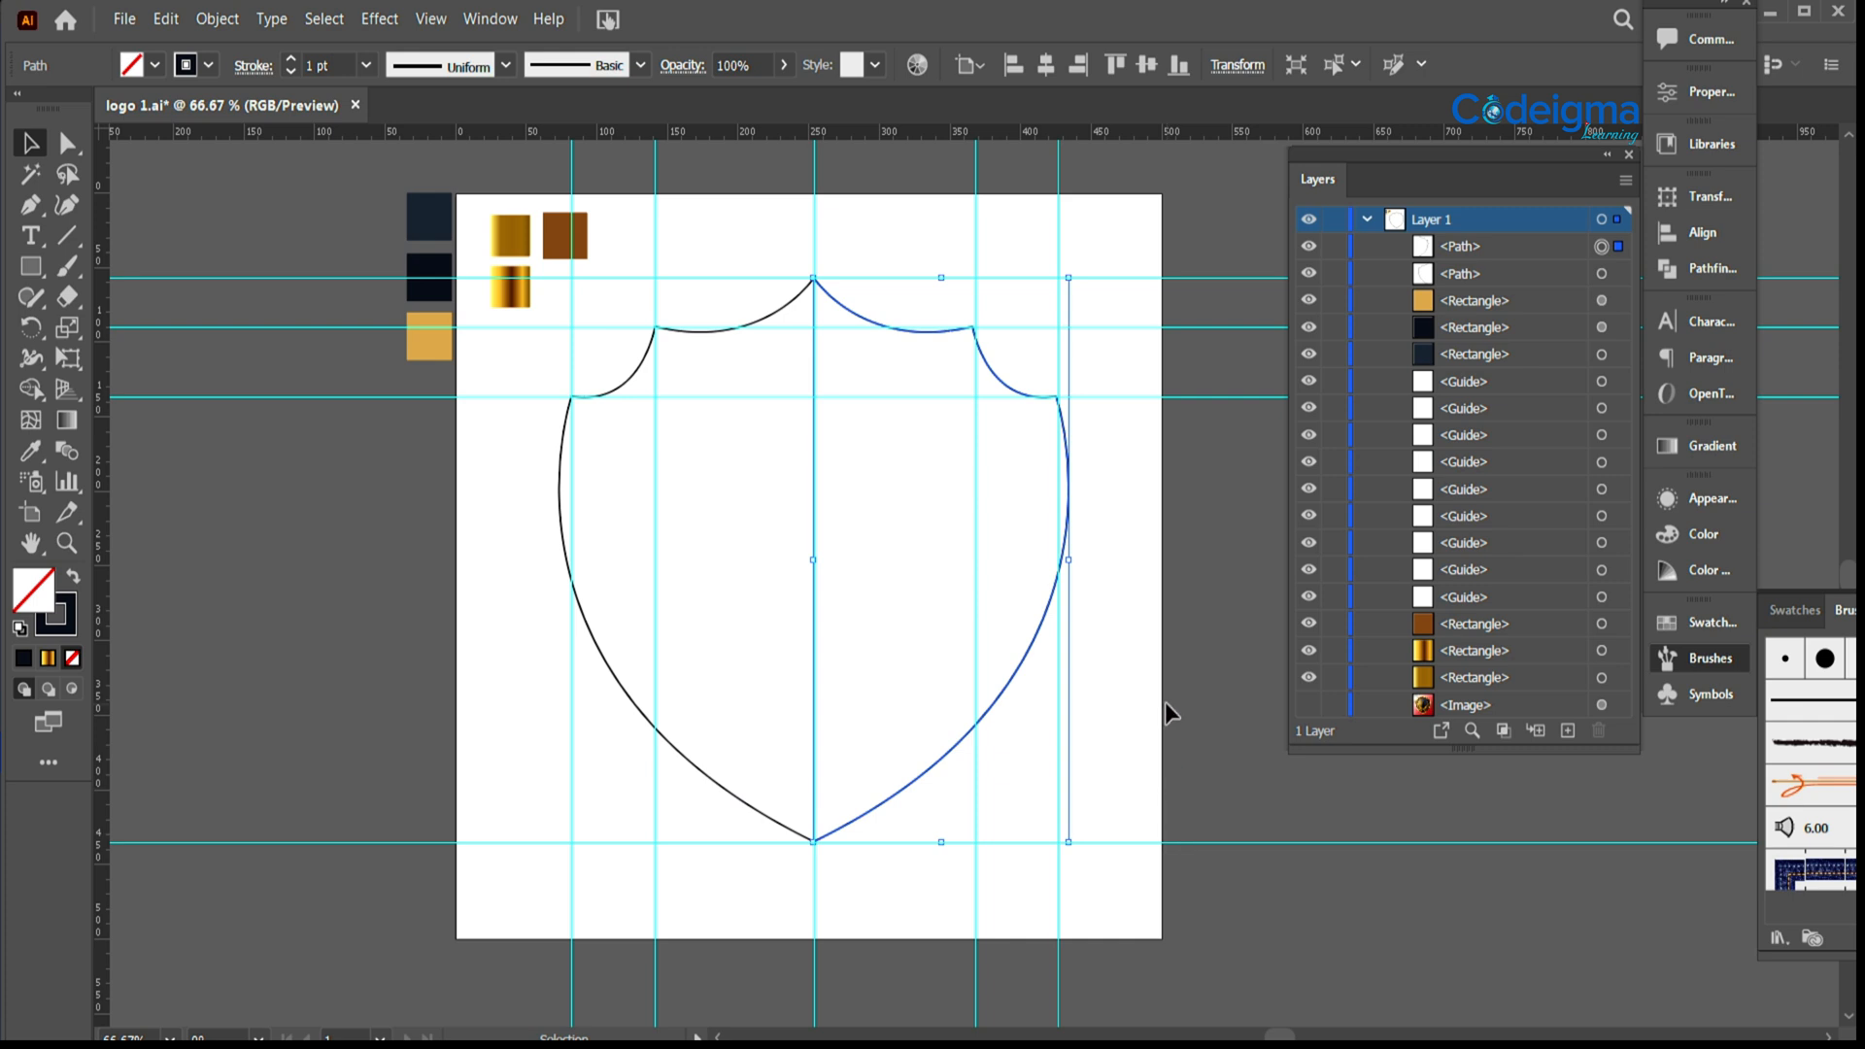
Step: Select both shield halves, swap their stroke colour to the fill, and merge them into one shape with Shape Builder
click(604, 653)
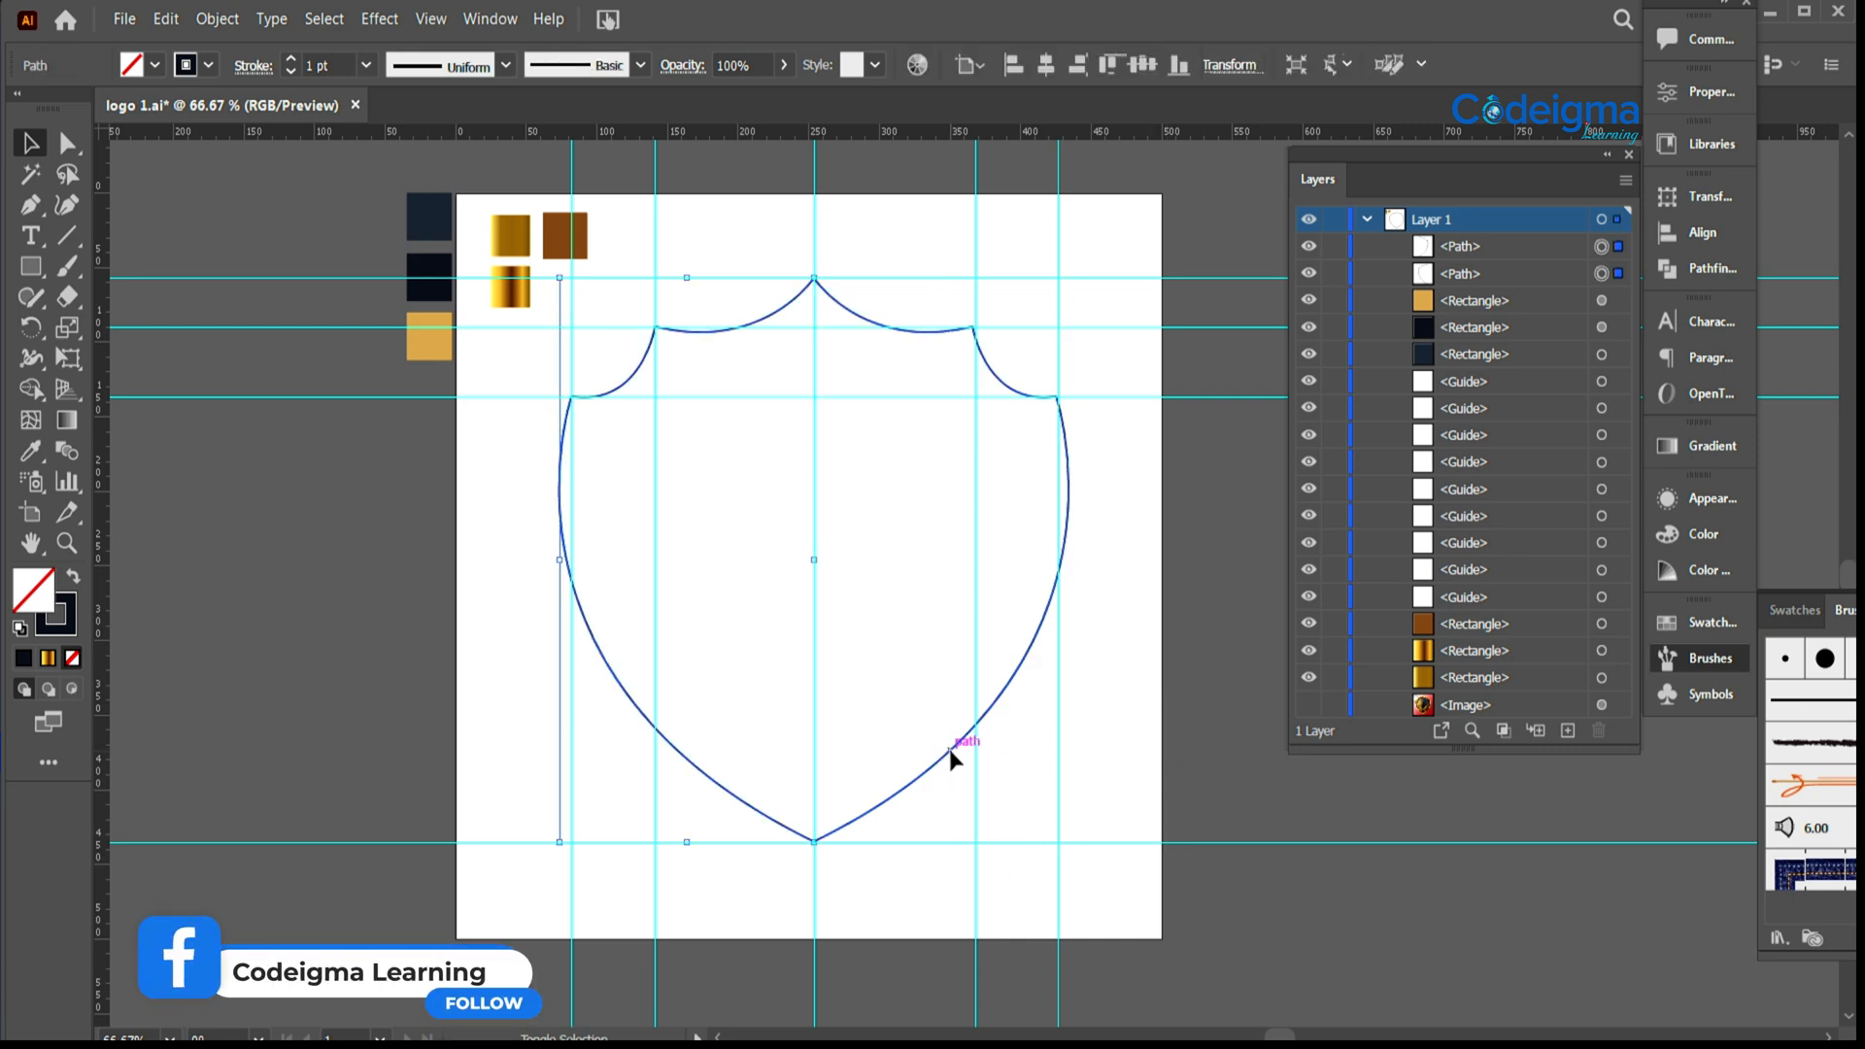
shift+click(950, 750)
click(74, 581)
click(30, 388)
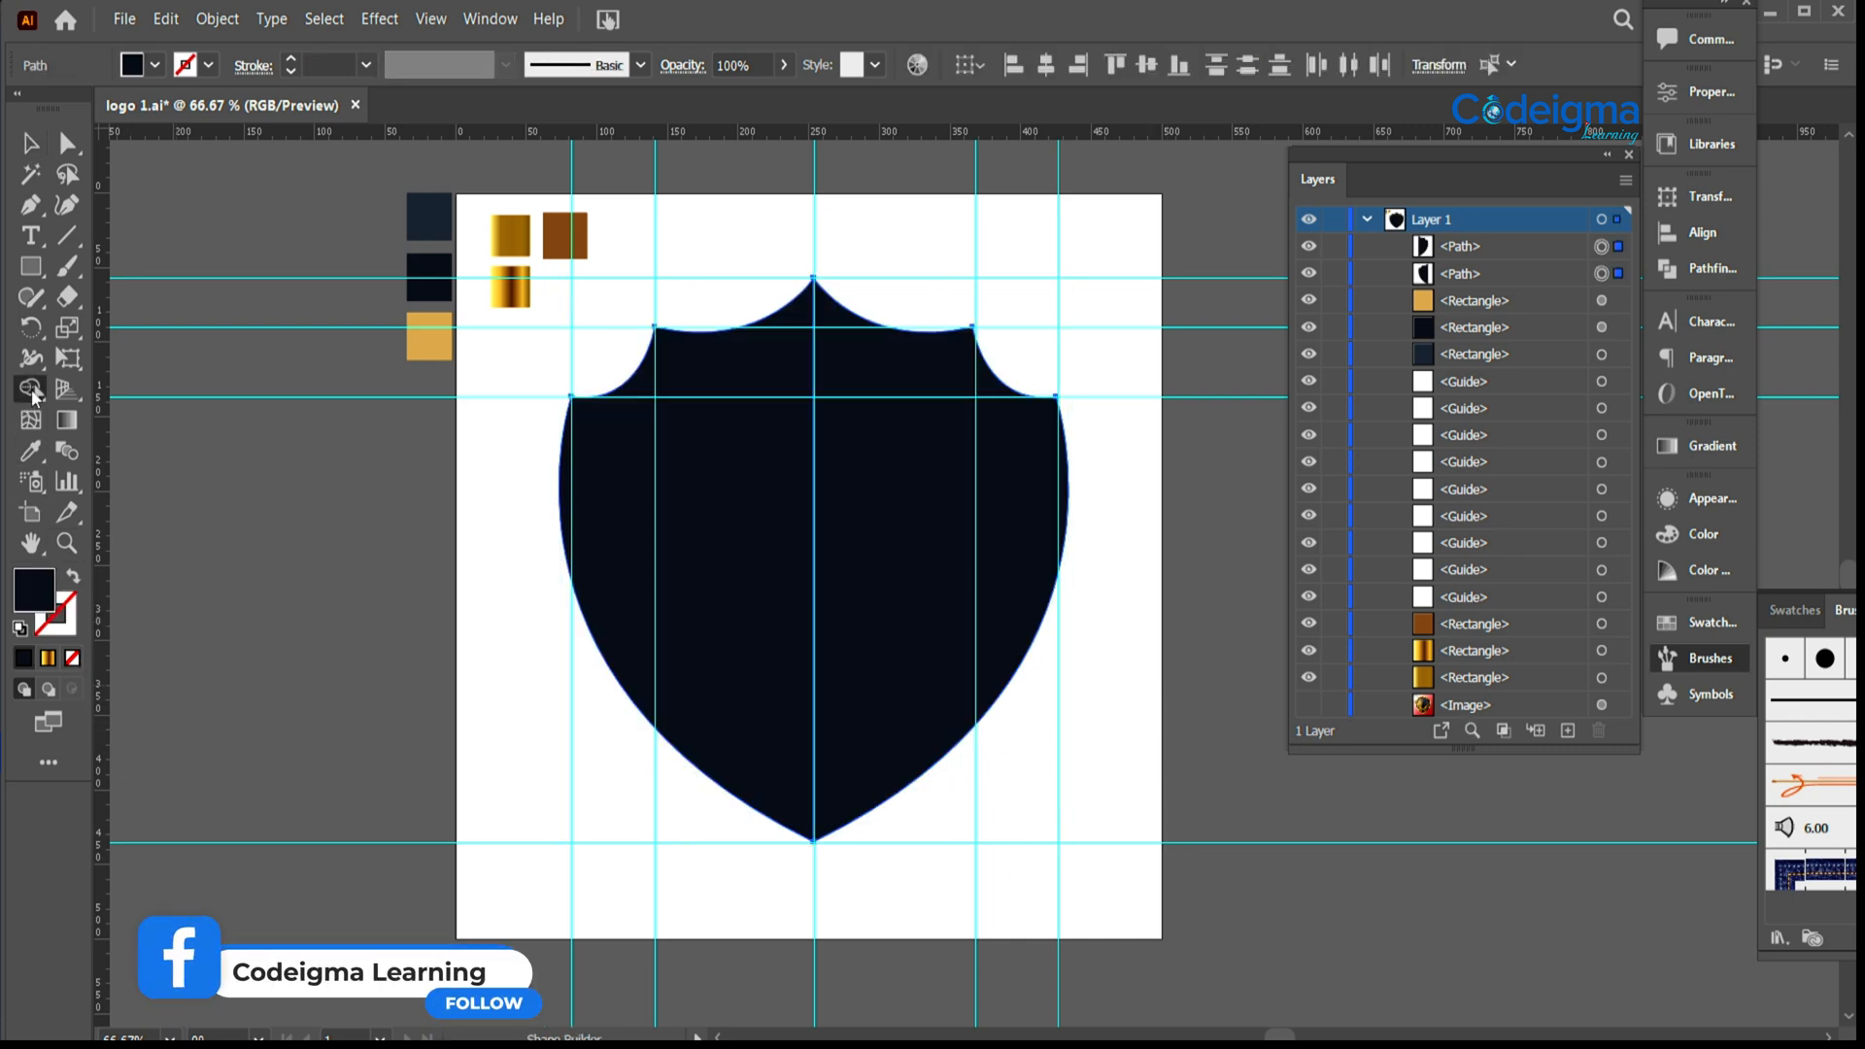
mouse_move(624, 542)
mouse_down()
mouse_move(795, 574)
mouse_move(955, 483)
mouse_move(837, 713)
mouse_up()
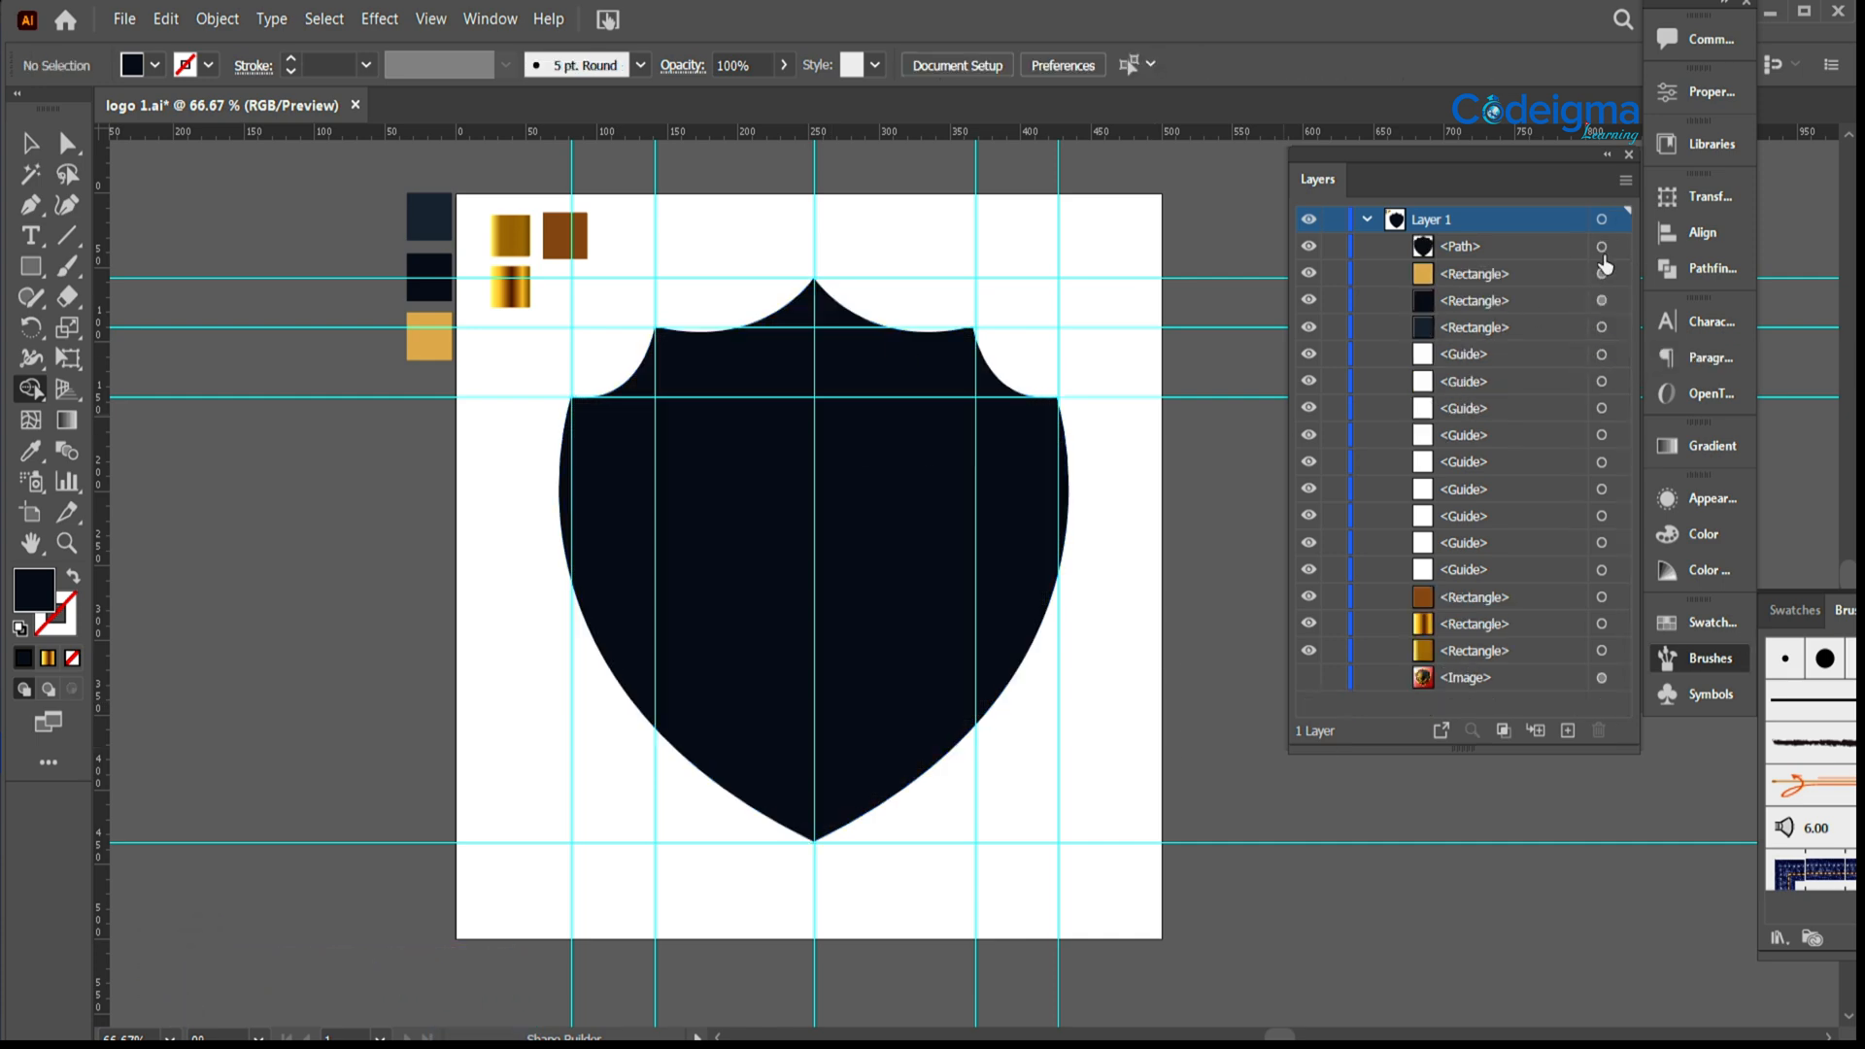
Step: Swap the merged shield's fill to the stroke and set the stroke weight to 10 pt
click(75, 580)
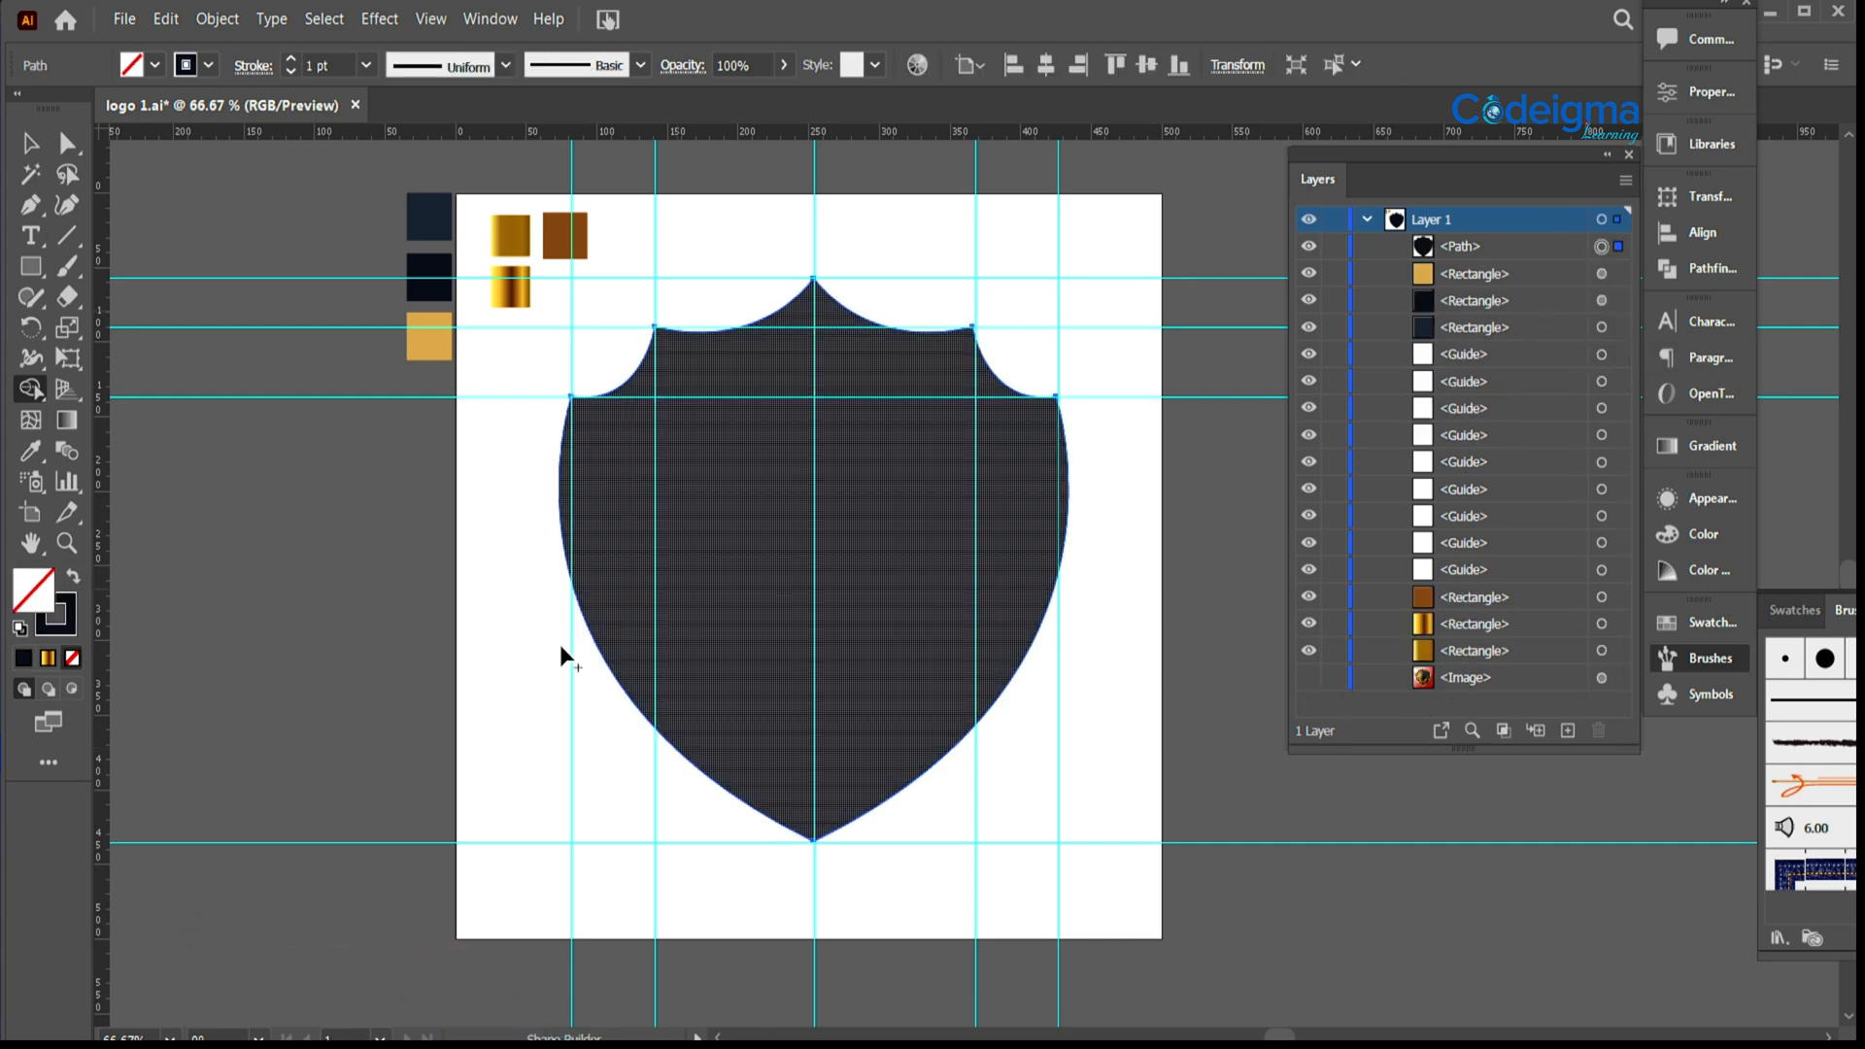
click(30, 144)
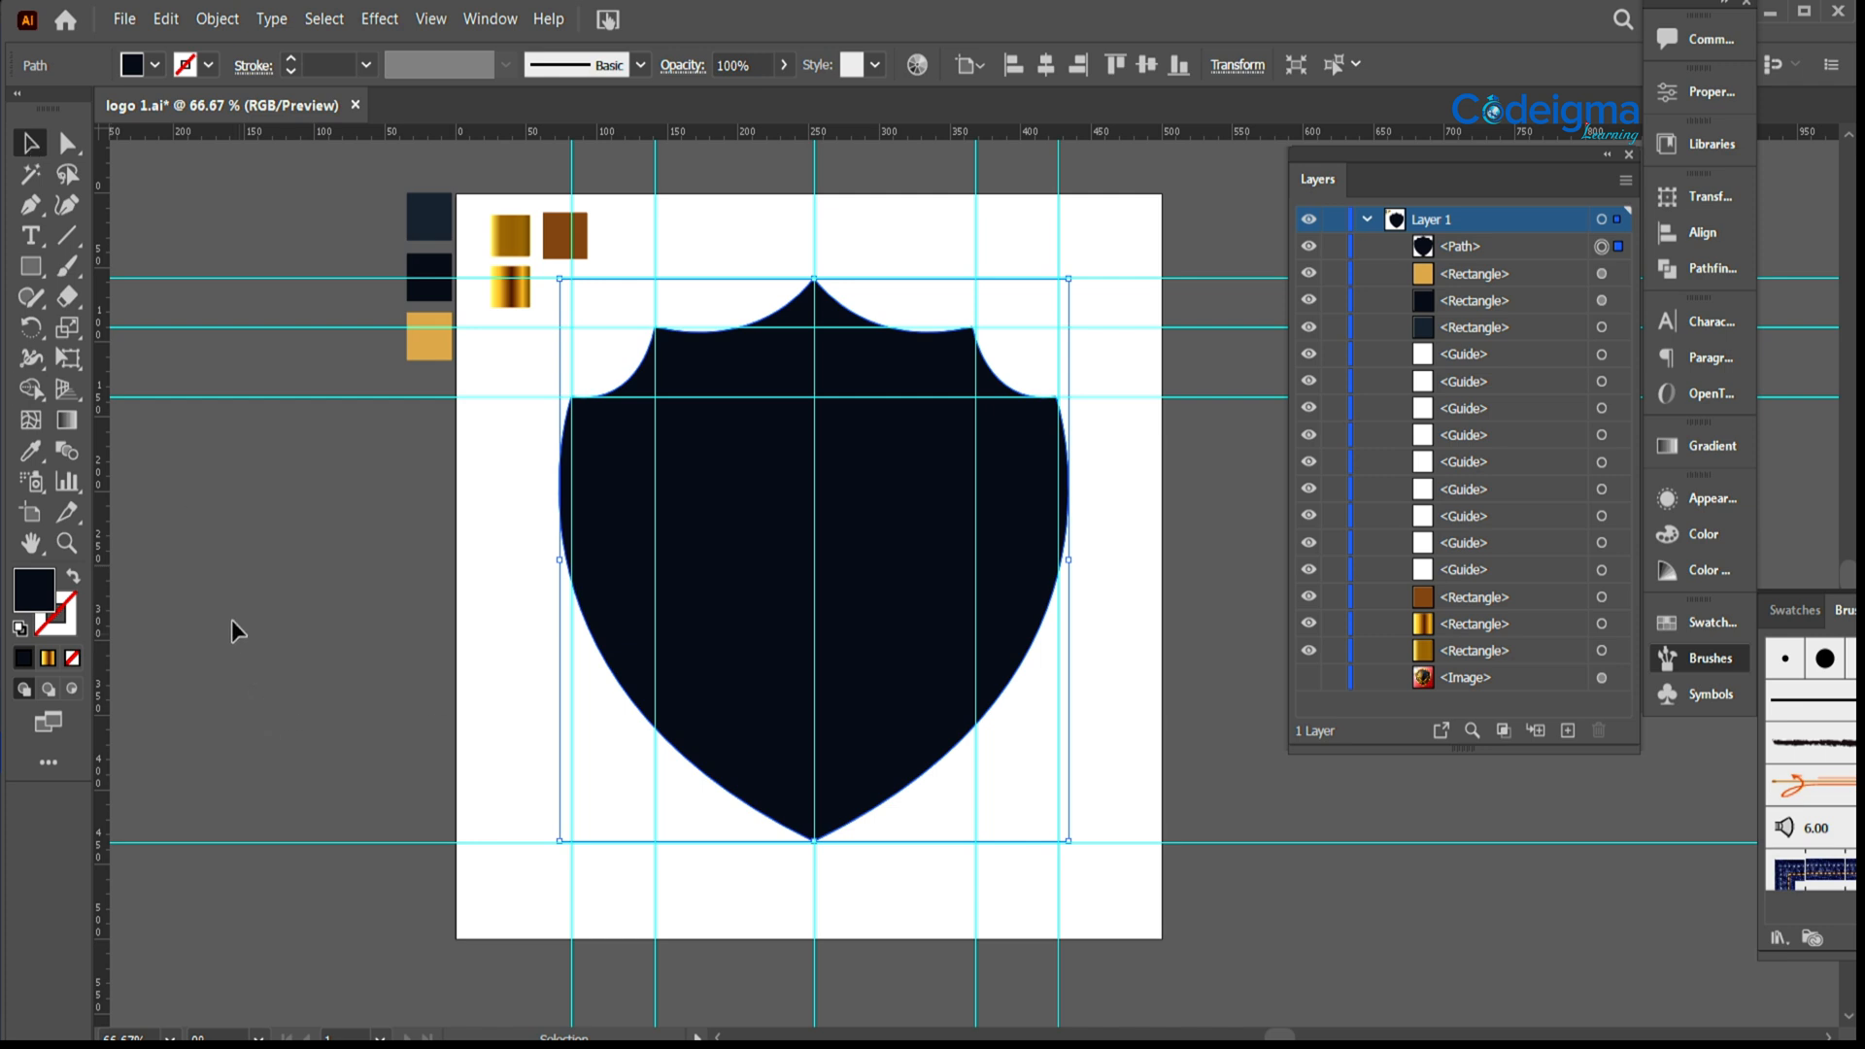
click(75, 580)
click(365, 65)
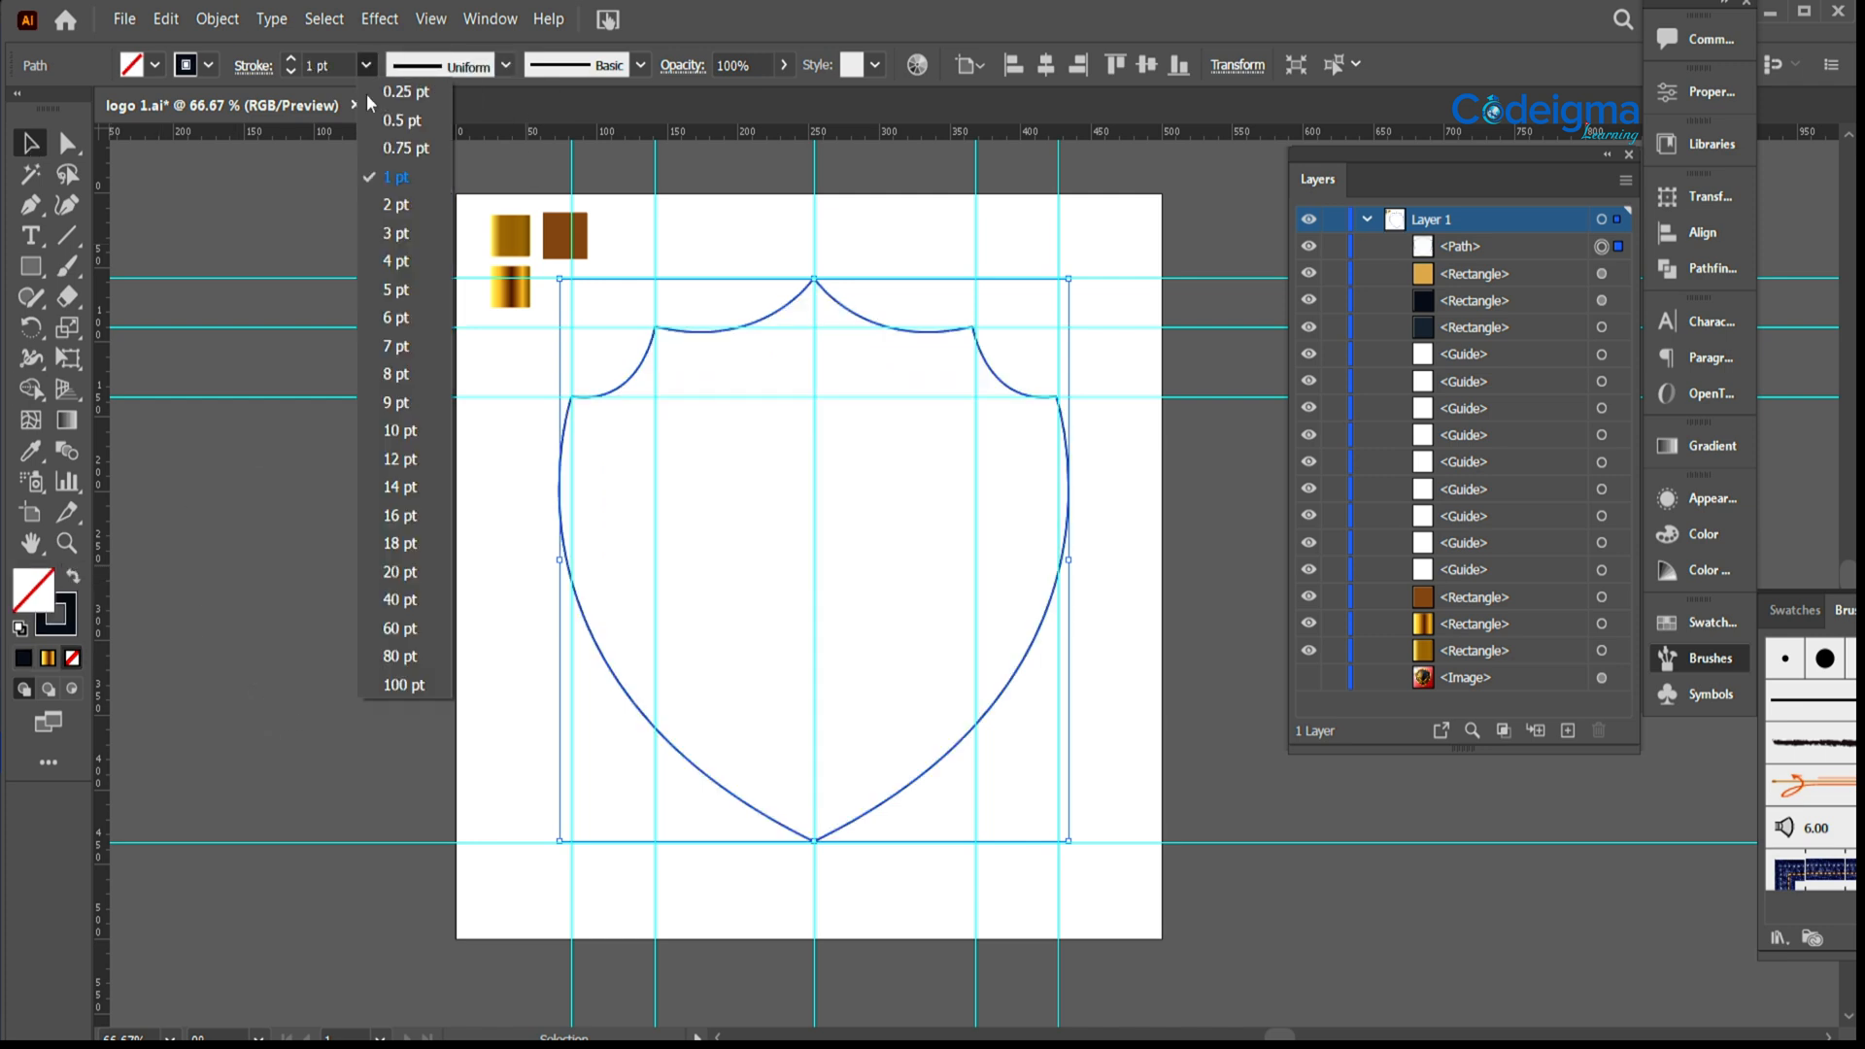
click(406, 428)
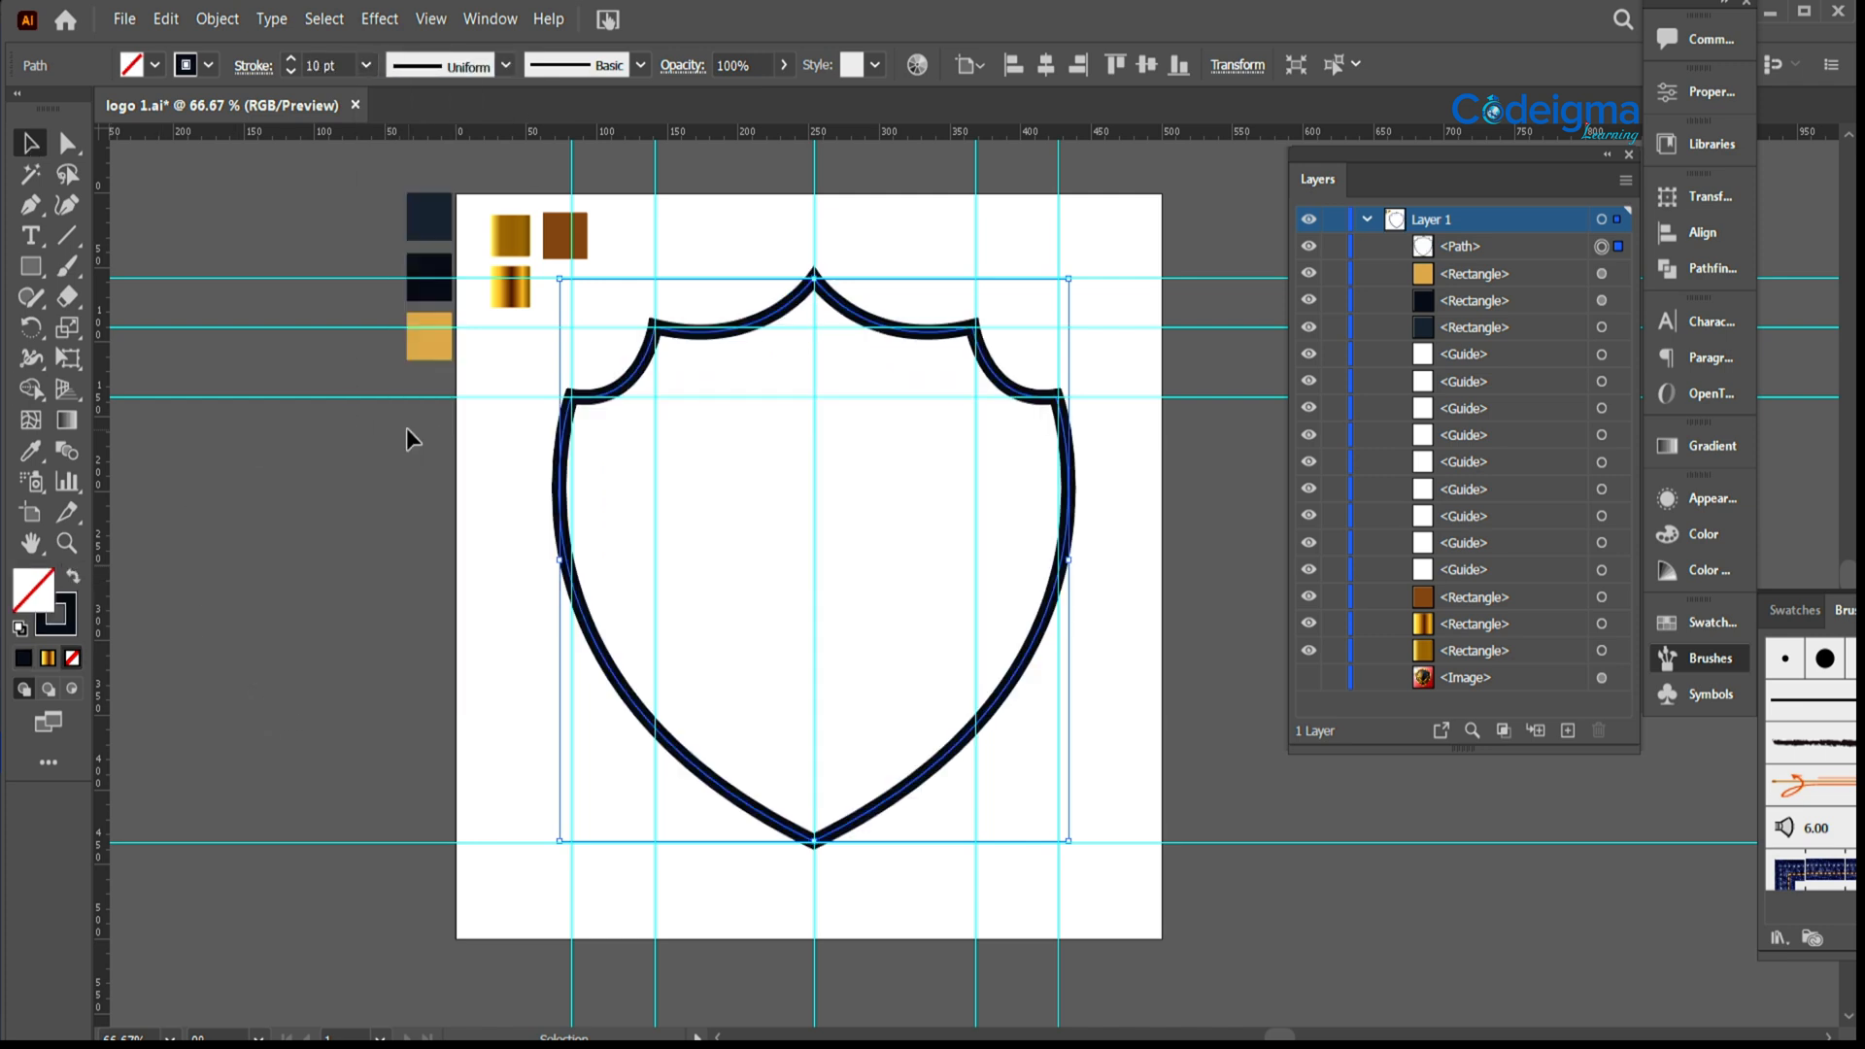
Step: Sample the dark-banded gold gradient swatch onto the shield, swap it to the stroke, and set the stroke weight to 10 pt
click(31, 453)
click(510, 287)
click(74, 578)
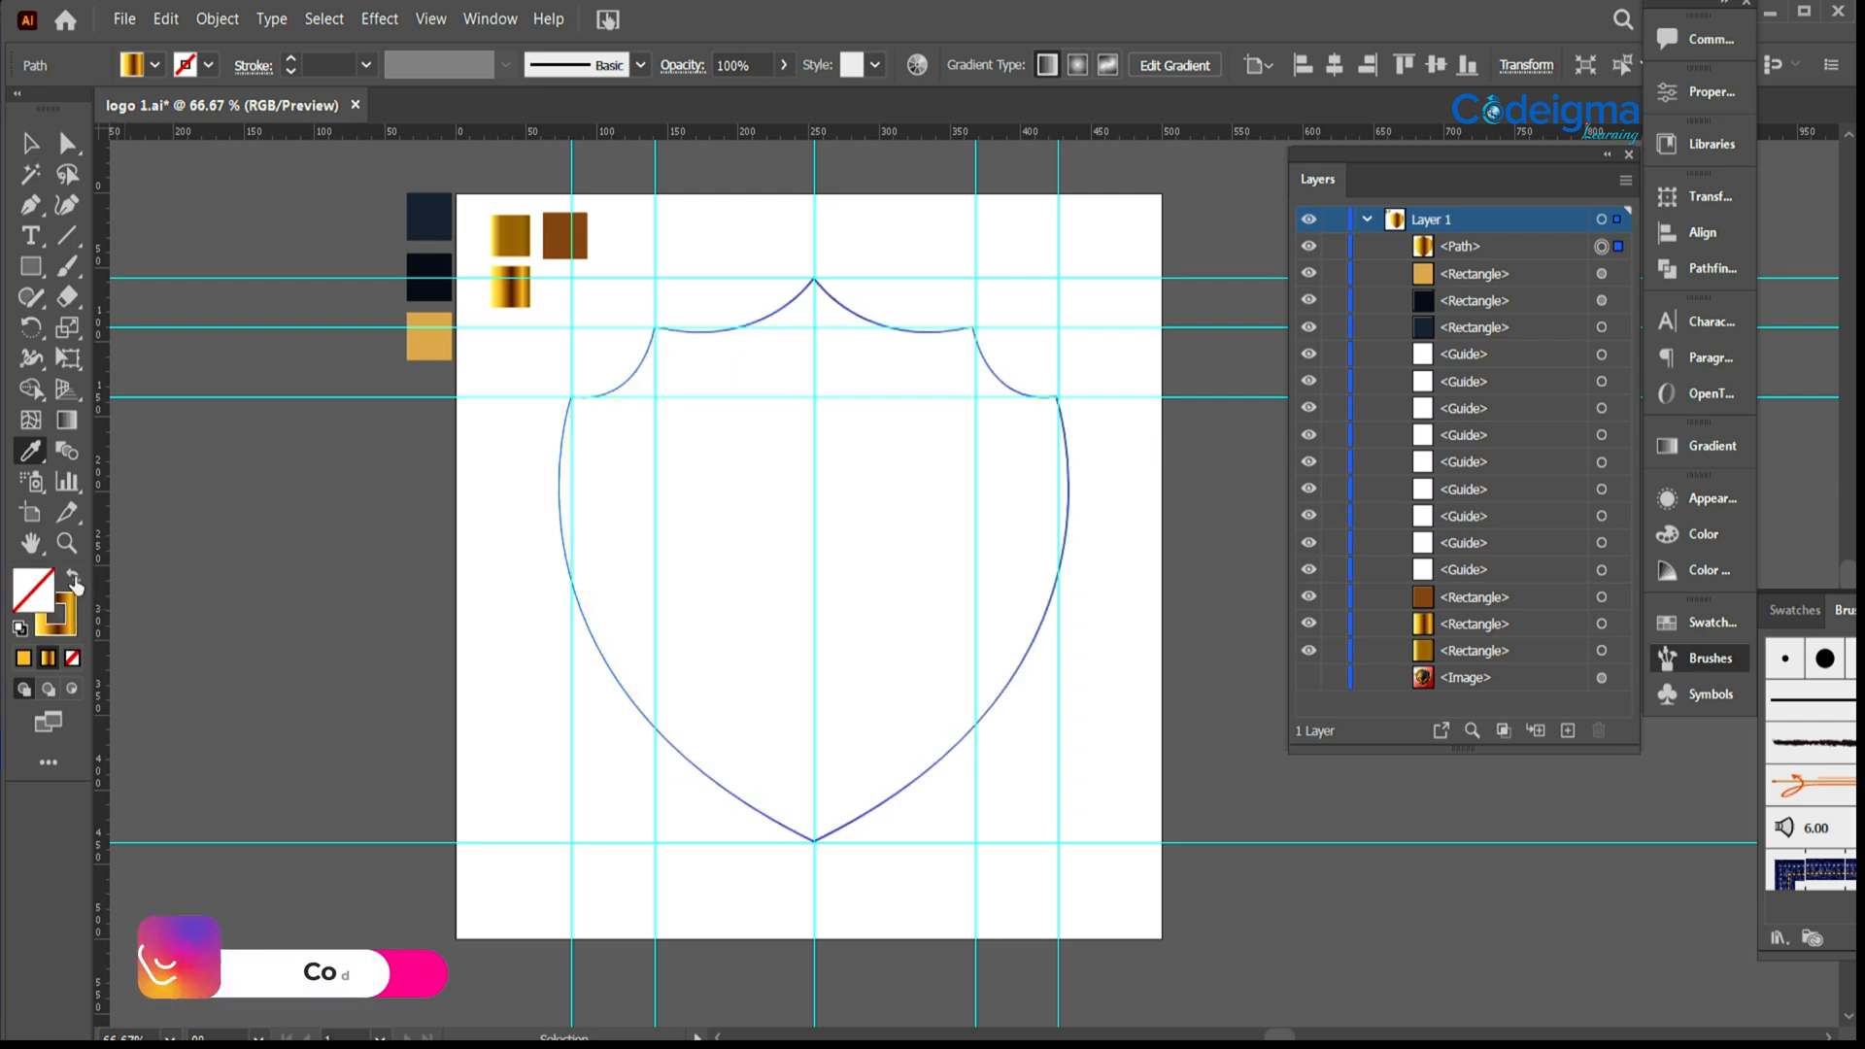
click(365, 65)
click(406, 429)
key(v)
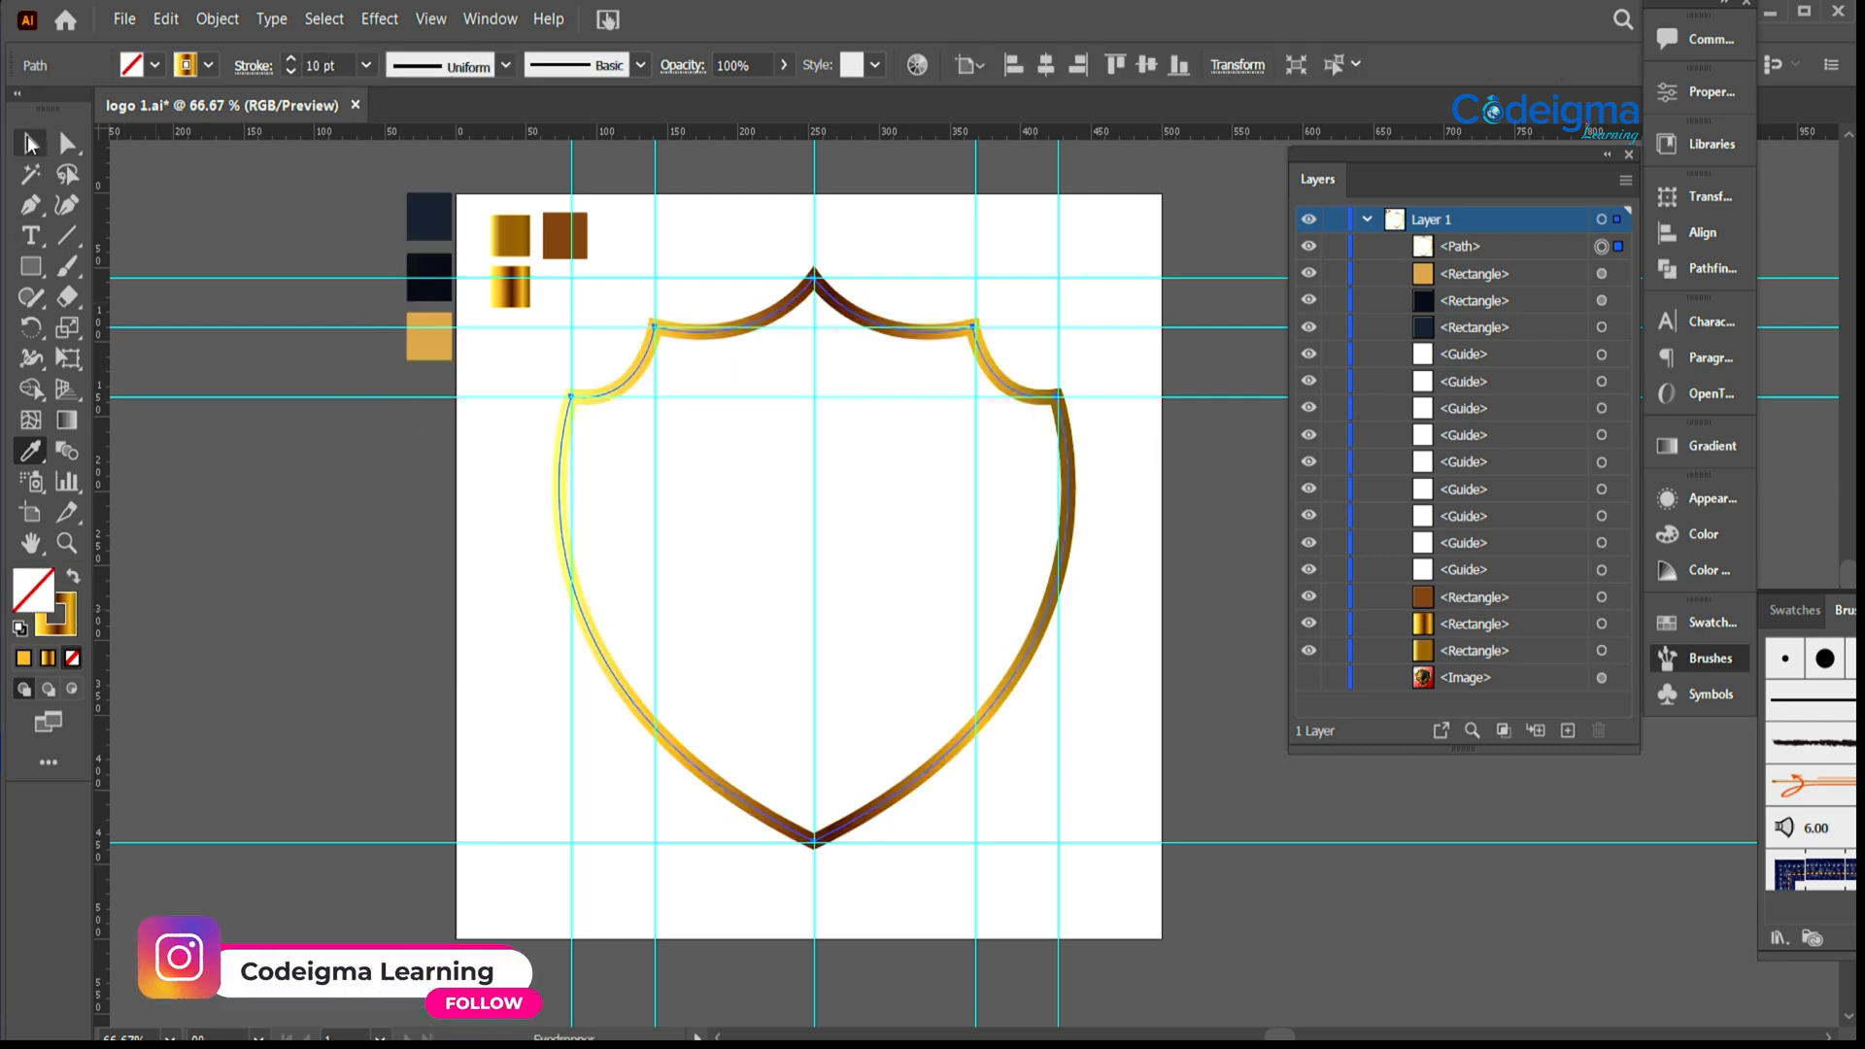
click(1216, 696)
Step: Duplicate the gold shield outline in place, scale the copy slightly inward, centre it, and set its stroke to 18 pt
click(1015, 683)
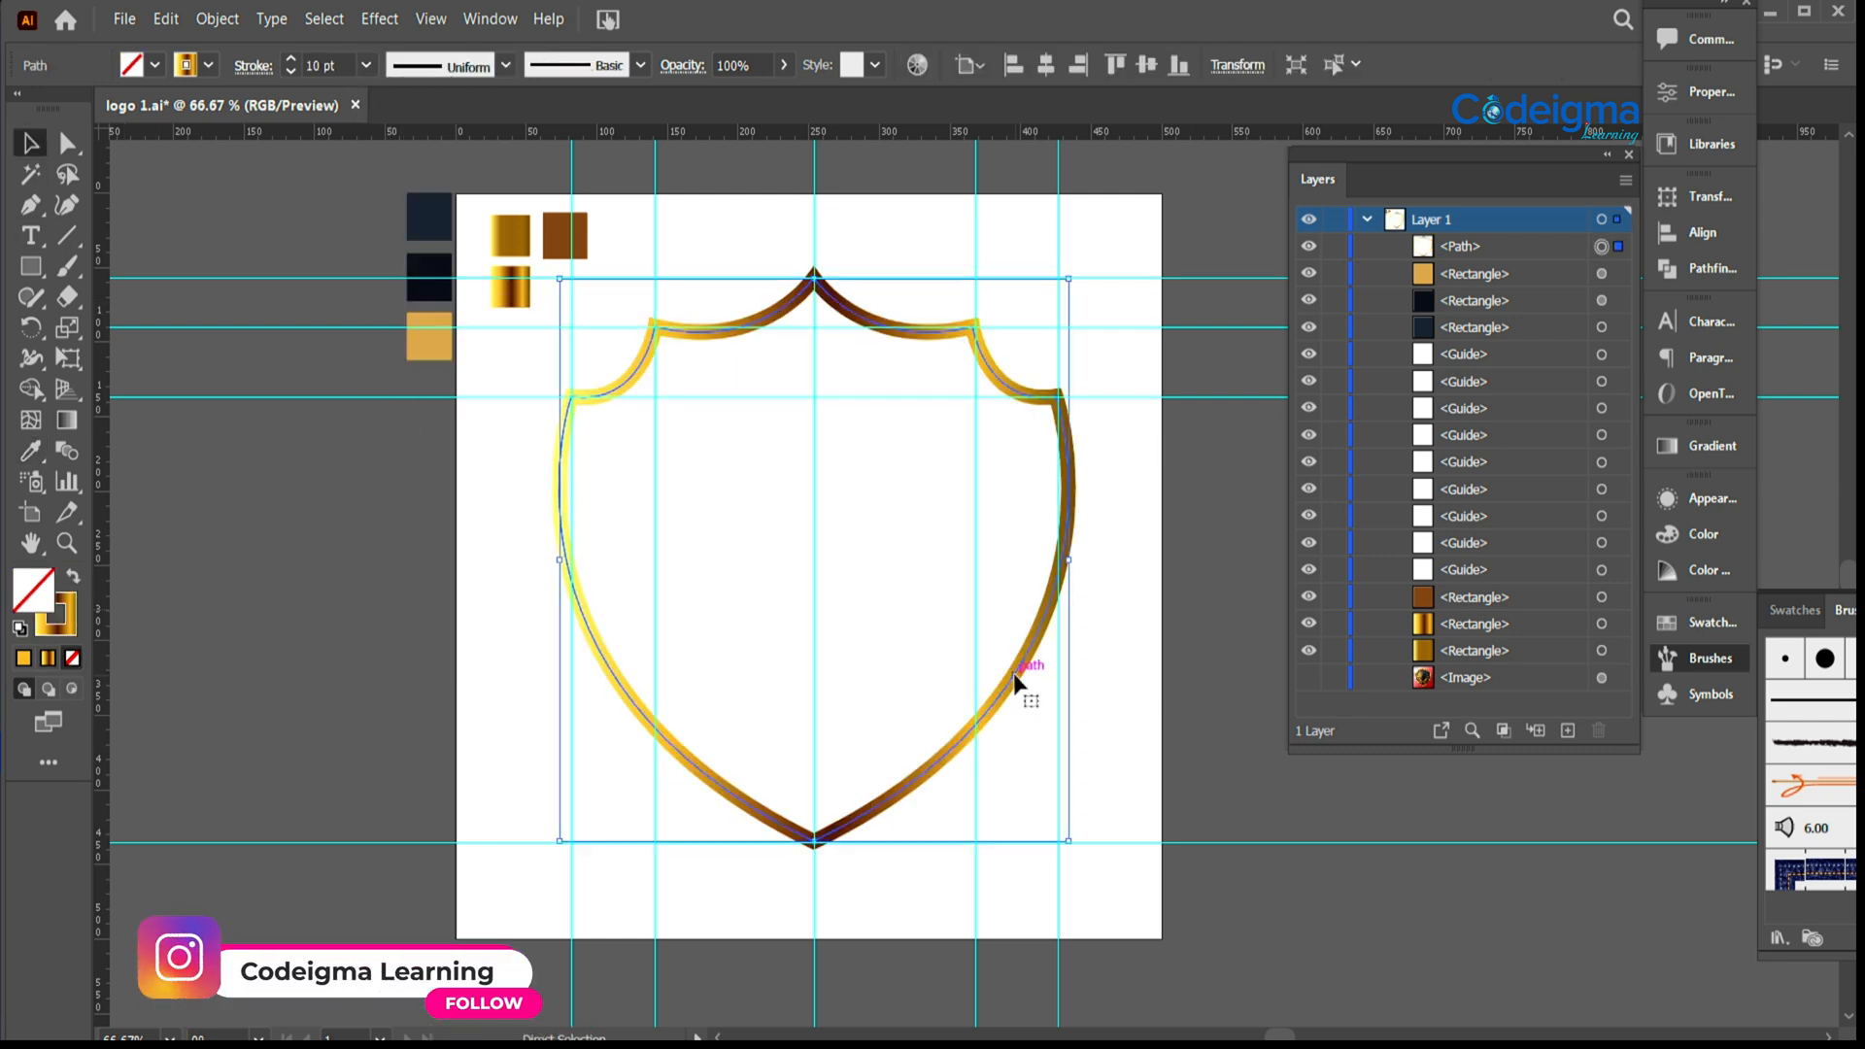
key(ctrl+c)
key(ctrl+f)
mouse_move(1069, 279)
mouse_down()
mouse_move(899, 391)
mouse_move(1038, 309)
mouse_move(987, 352)
mouse_move(933, 362)
mouse_move(1018, 349)
mouse_move(1062, 292)
mouse_up()
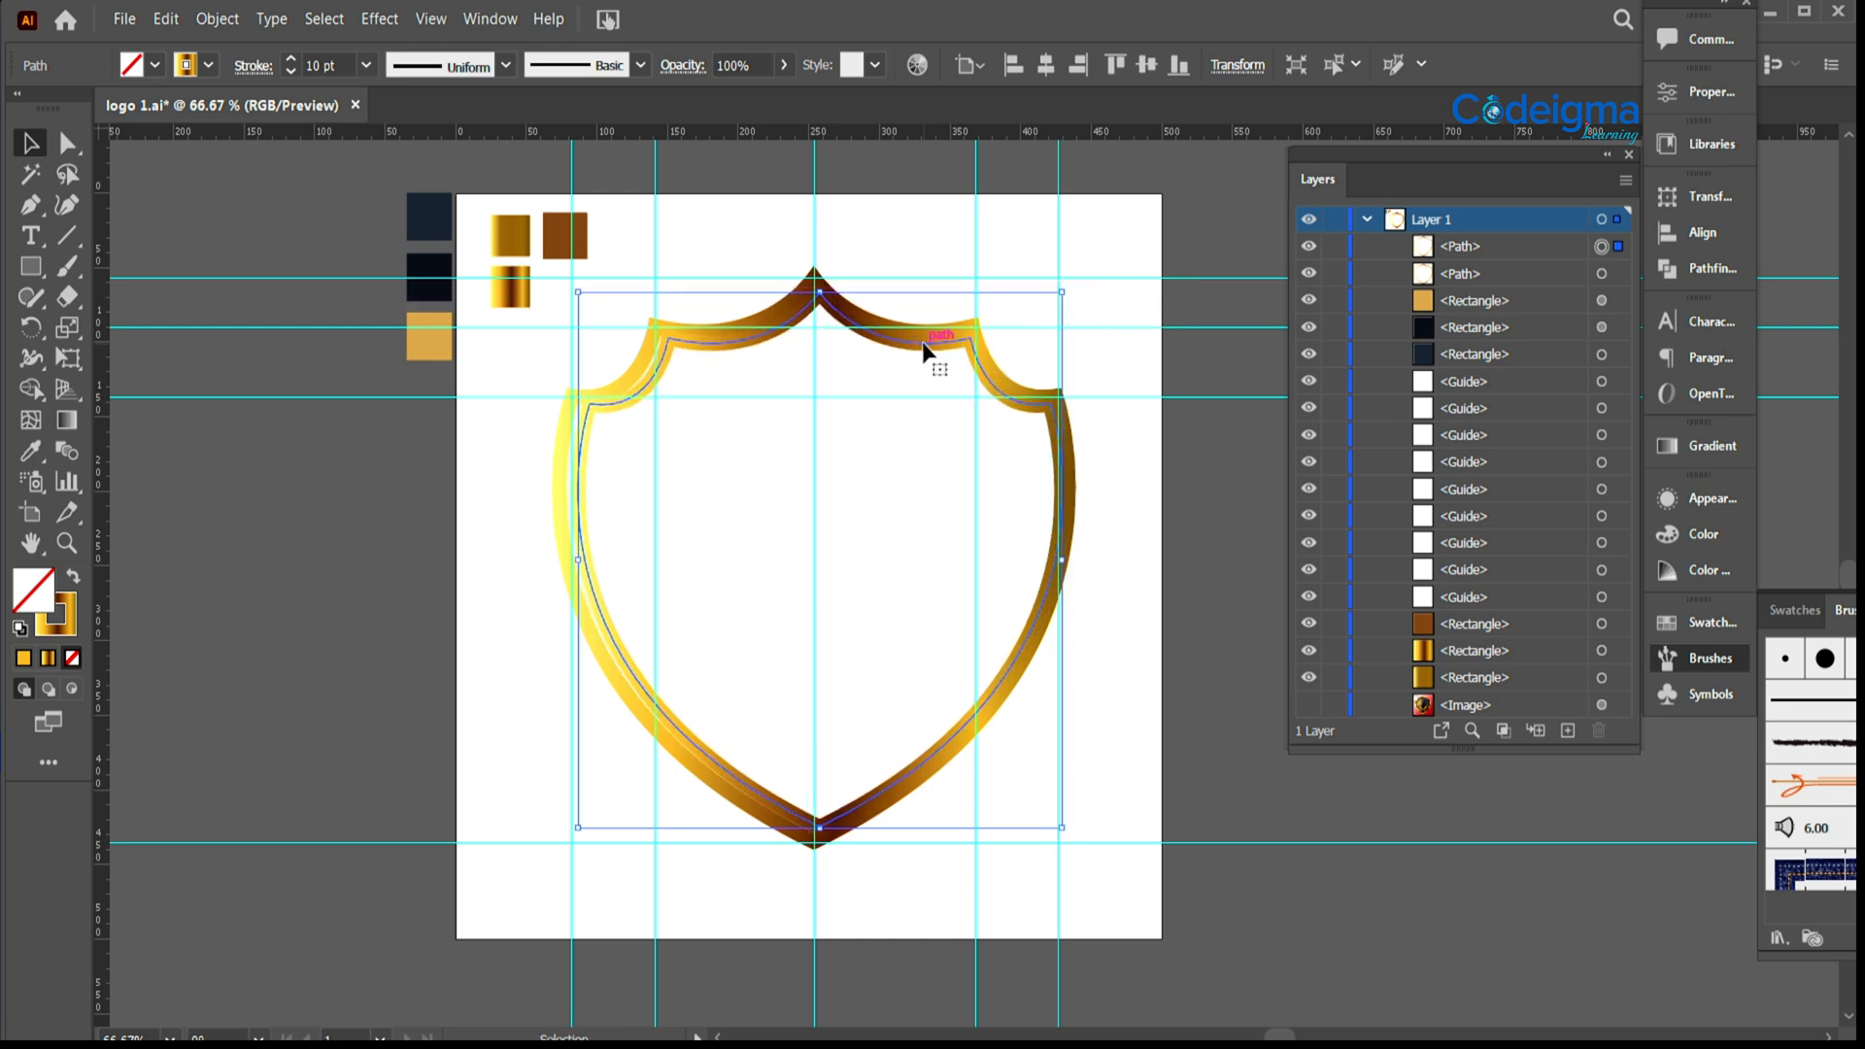
drag(923, 355, 918, 356)
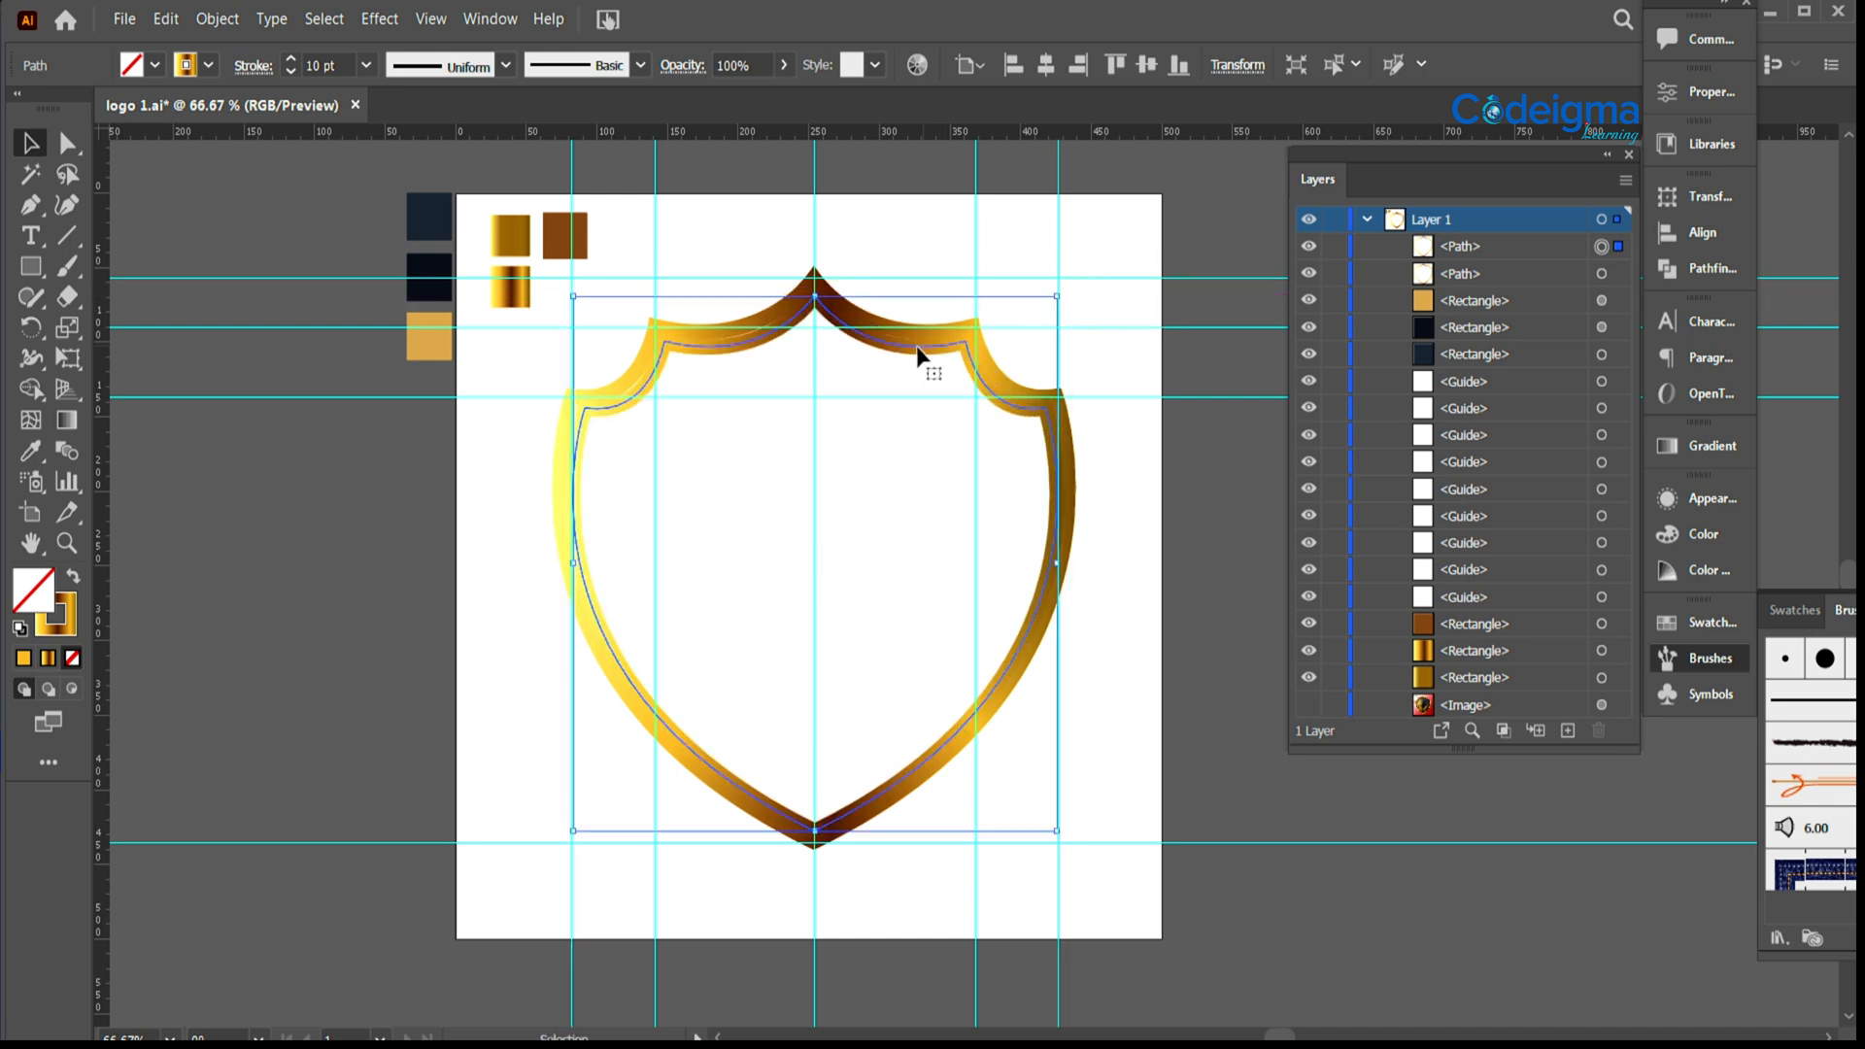
click(366, 65)
click(401, 544)
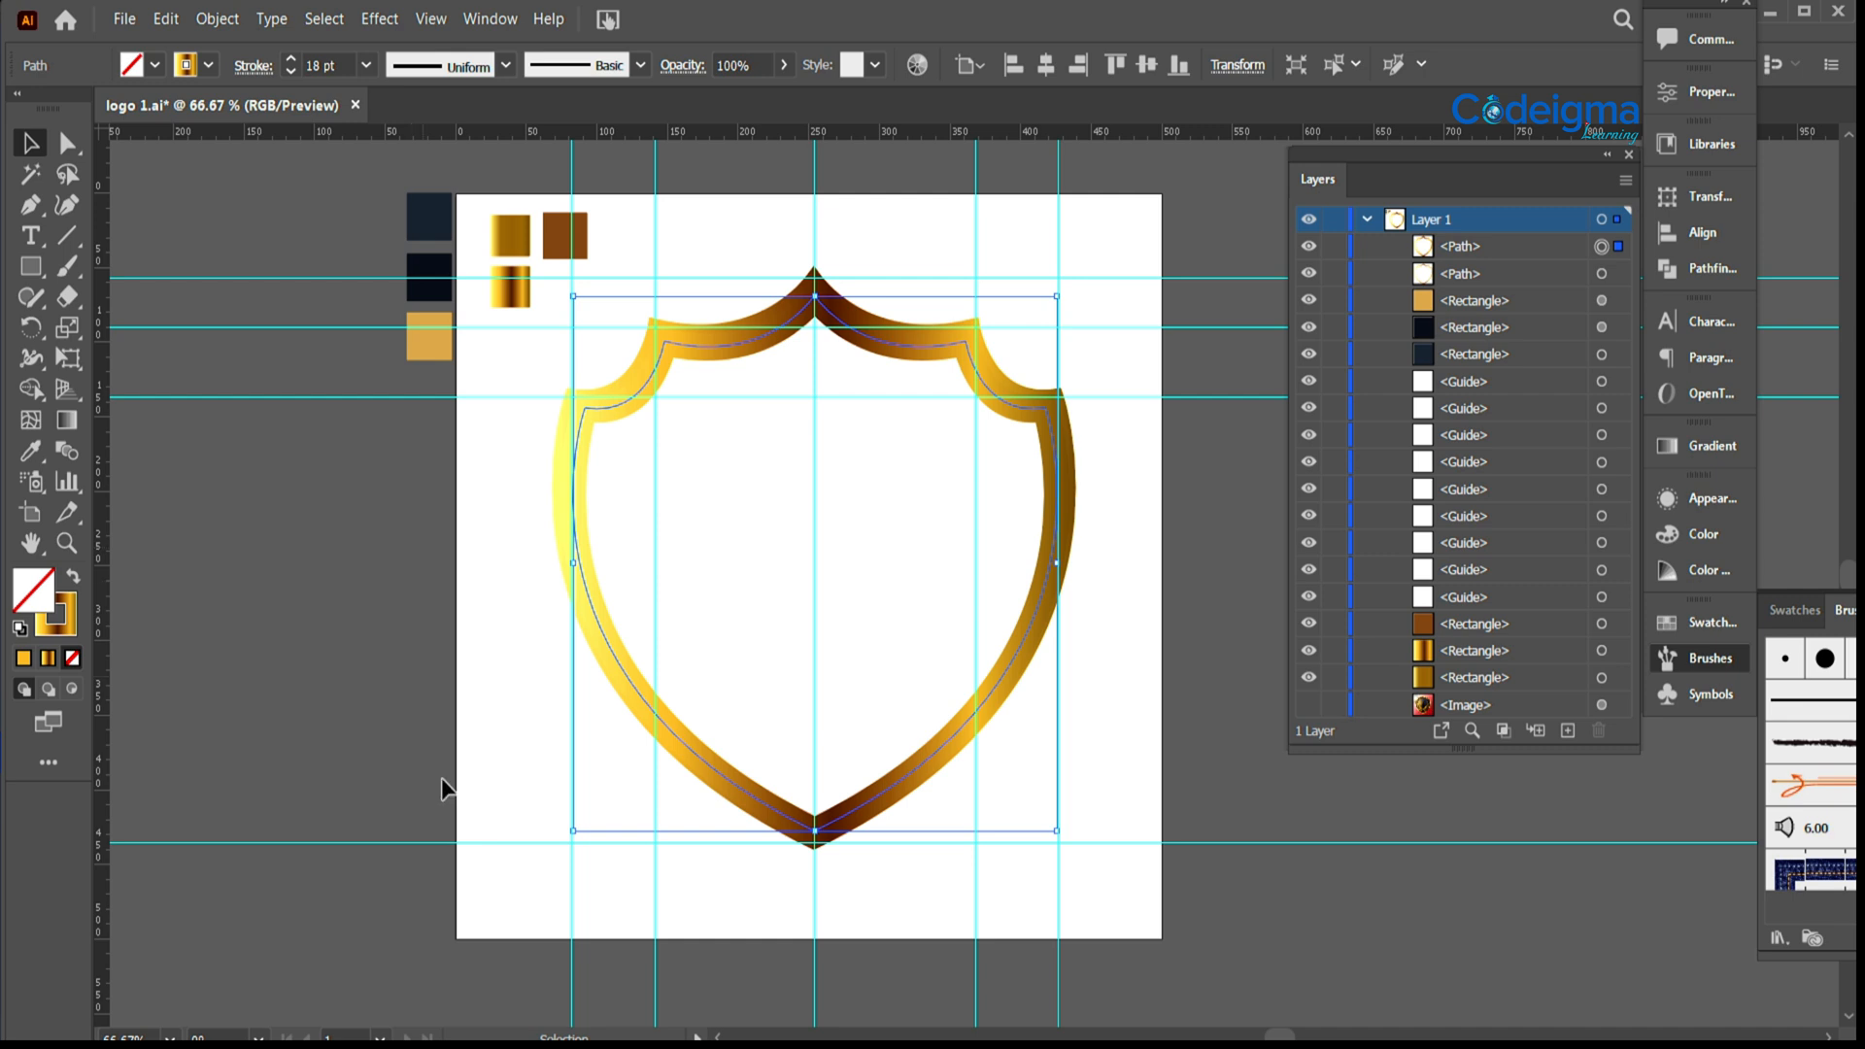
click(1197, 615)
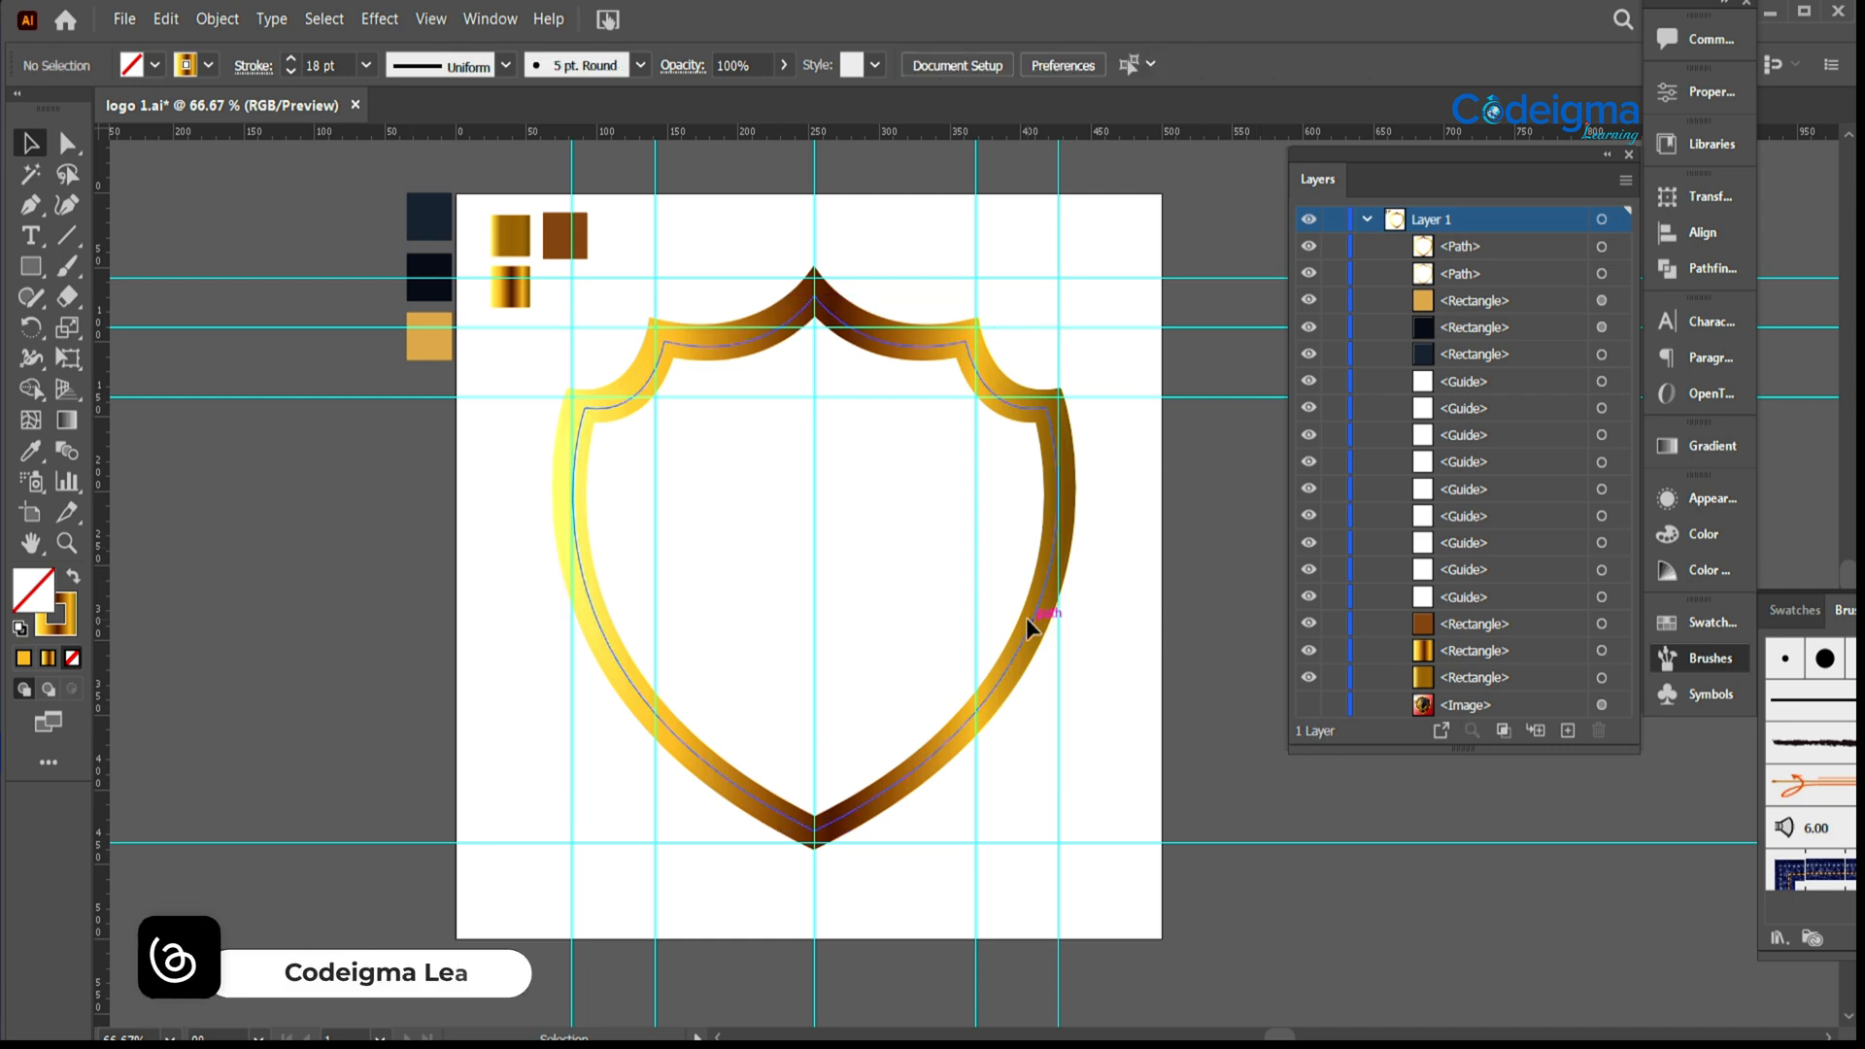
Step: Duplicate the 18 pt outline in place, scale the copy inward, centre it inside the shield, and set its stroke to 8 pt
click(1029, 618)
key(ctrl+c)
key(ctrl+f)
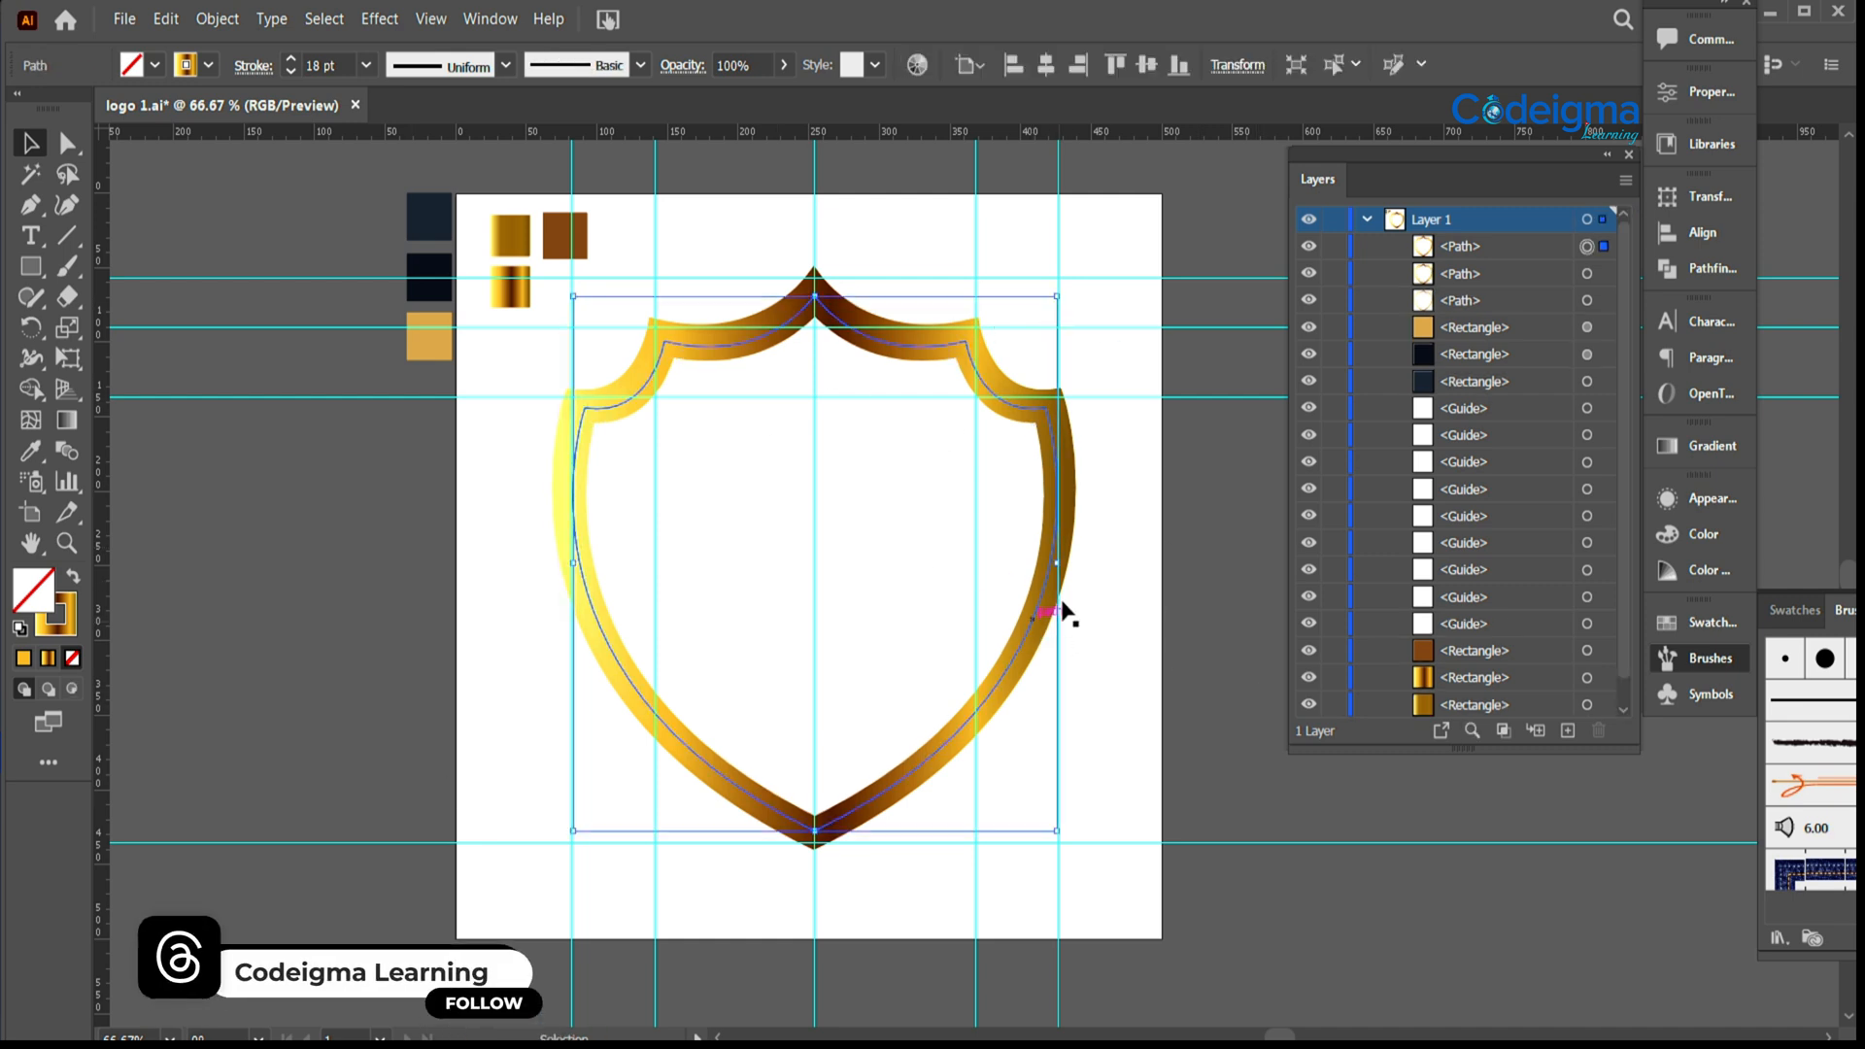
drag(1058, 296, 1011, 348)
click(367, 65)
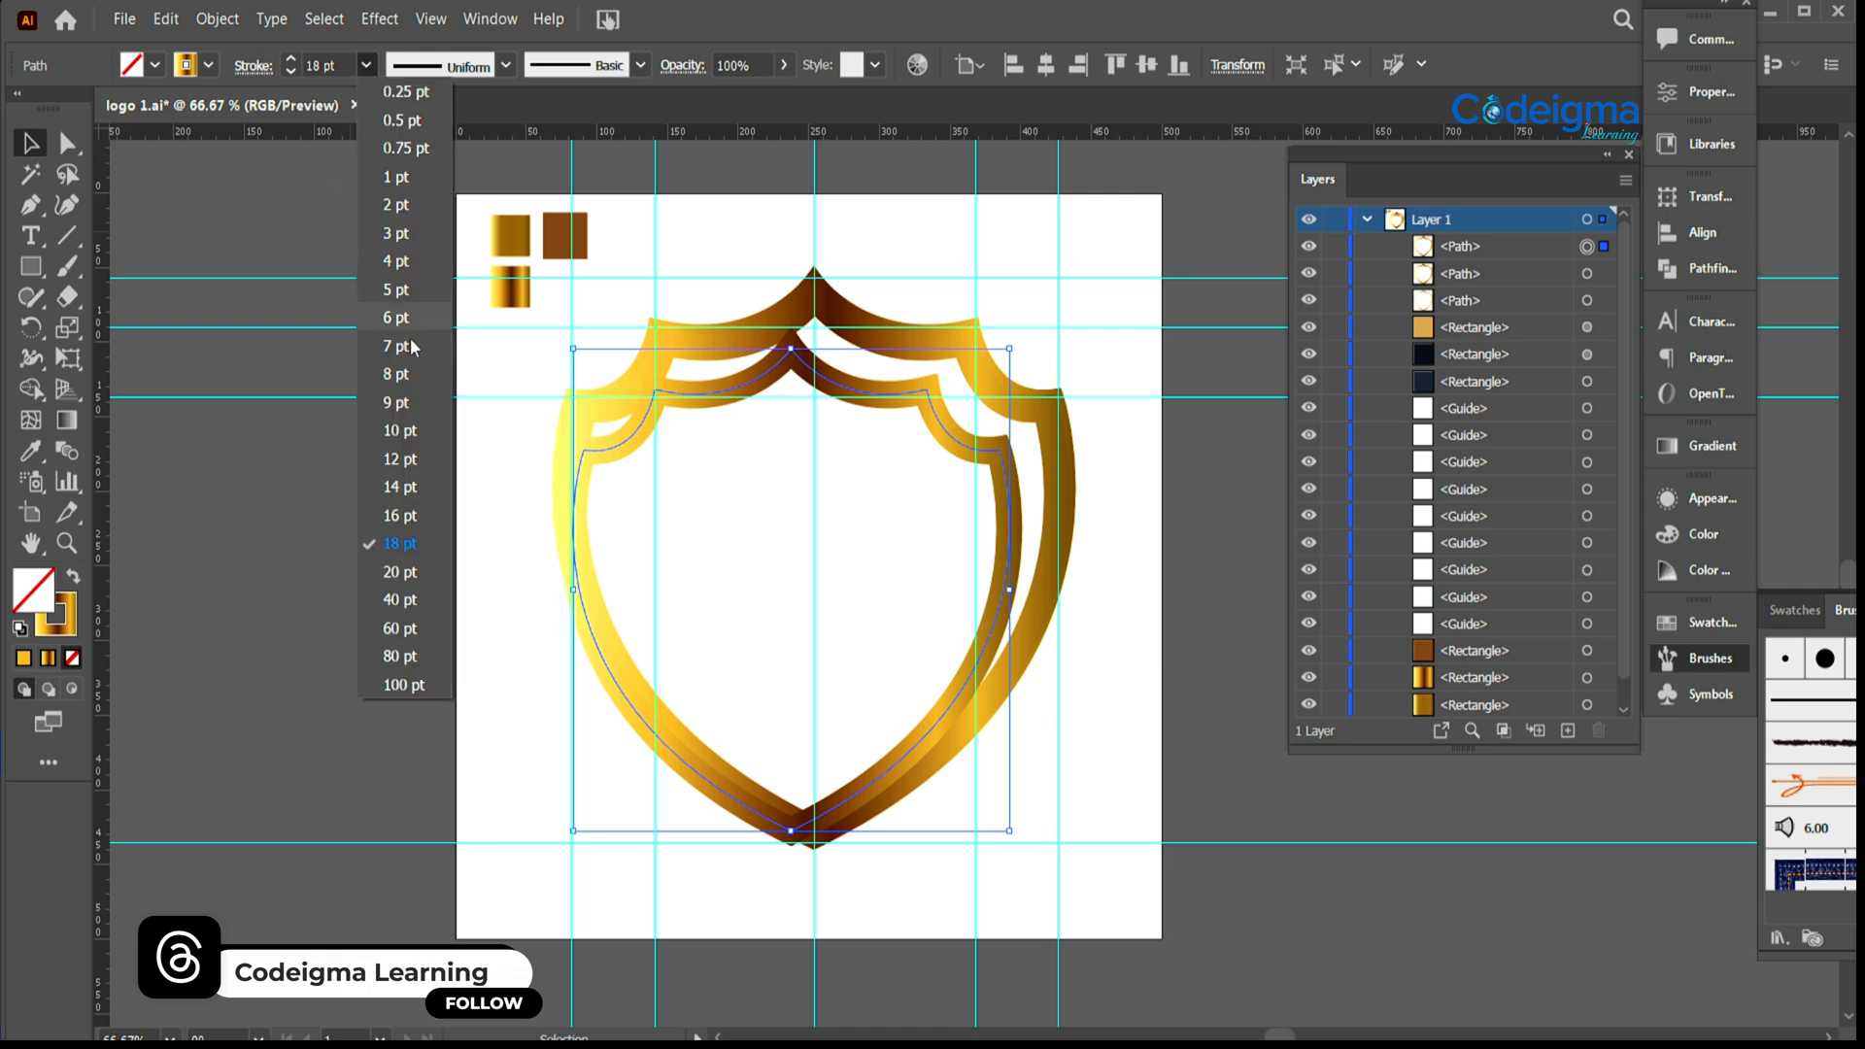
click(395, 289)
drag(862, 391, 884, 374)
click(367, 65)
click(393, 373)
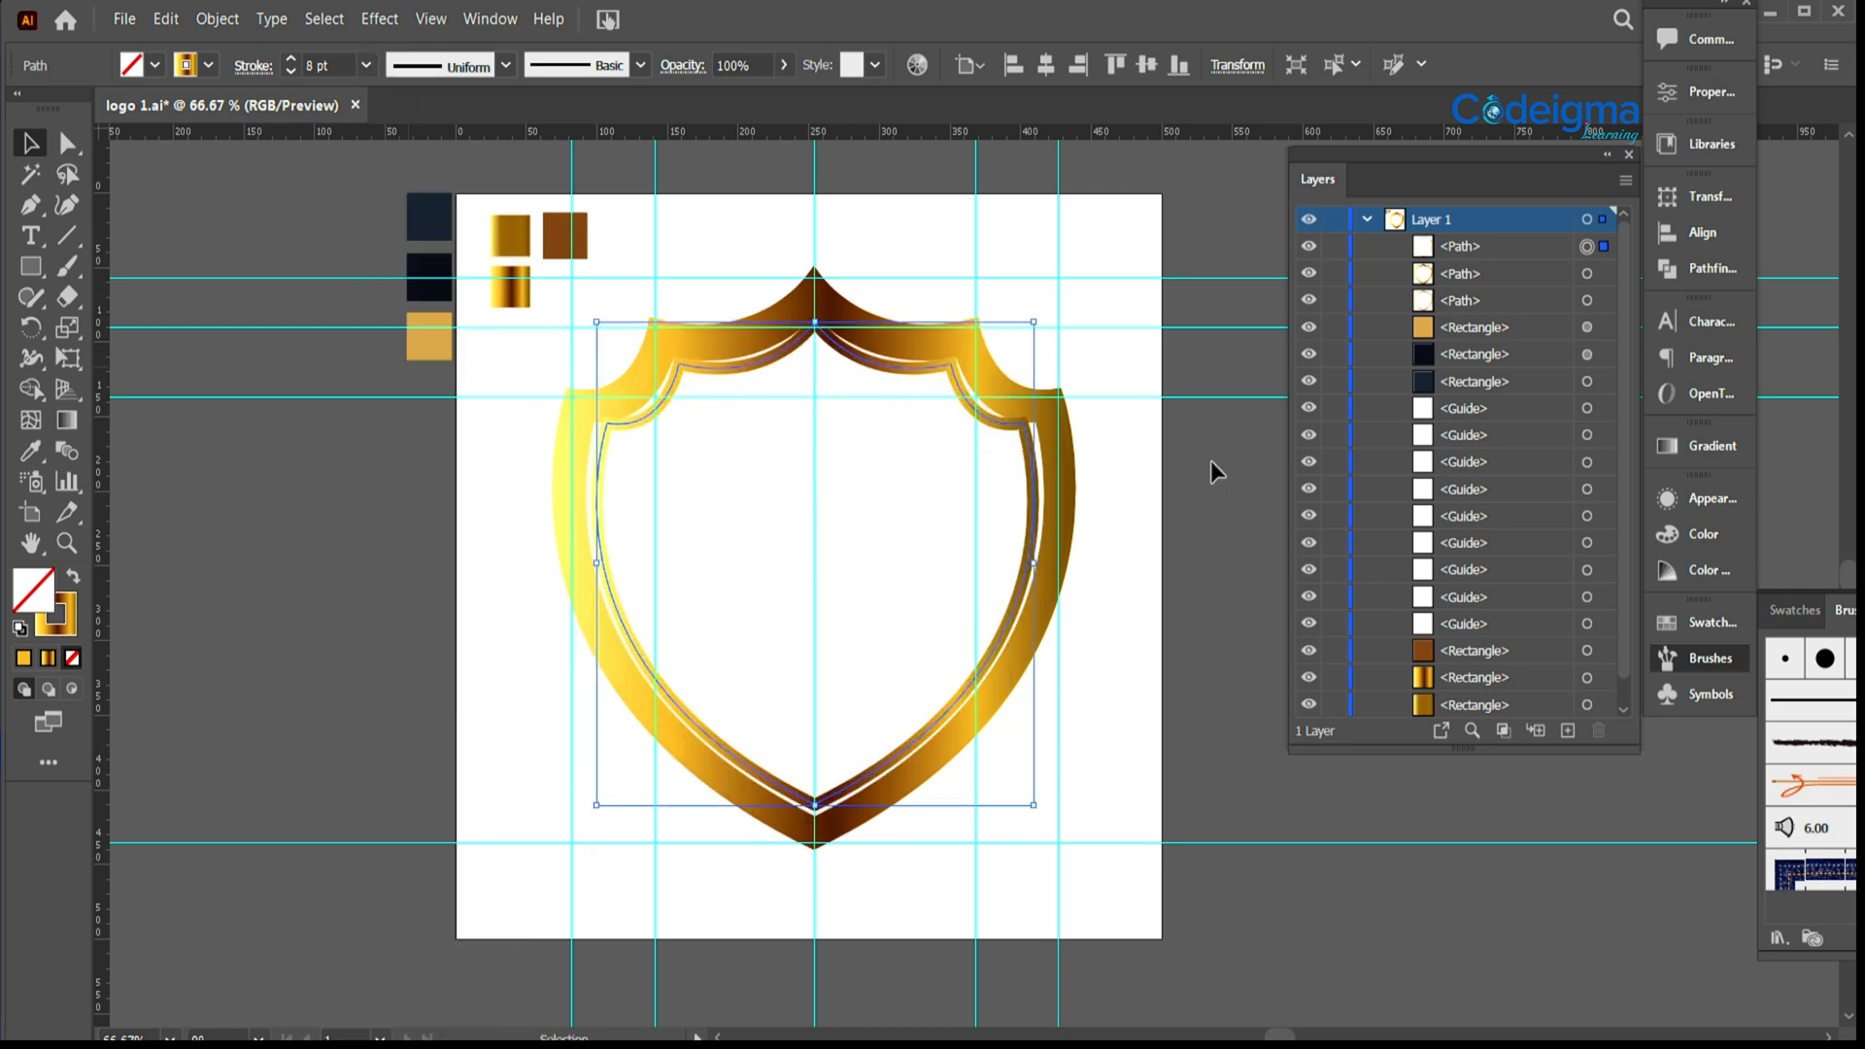
Step: Enlarge and nudge the 8 pt outline to close the gap against the surrounding gold border
drag(1028, 328, 1040, 311)
drag(923, 372, 920, 374)
drag(1036, 314, 1041, 312)
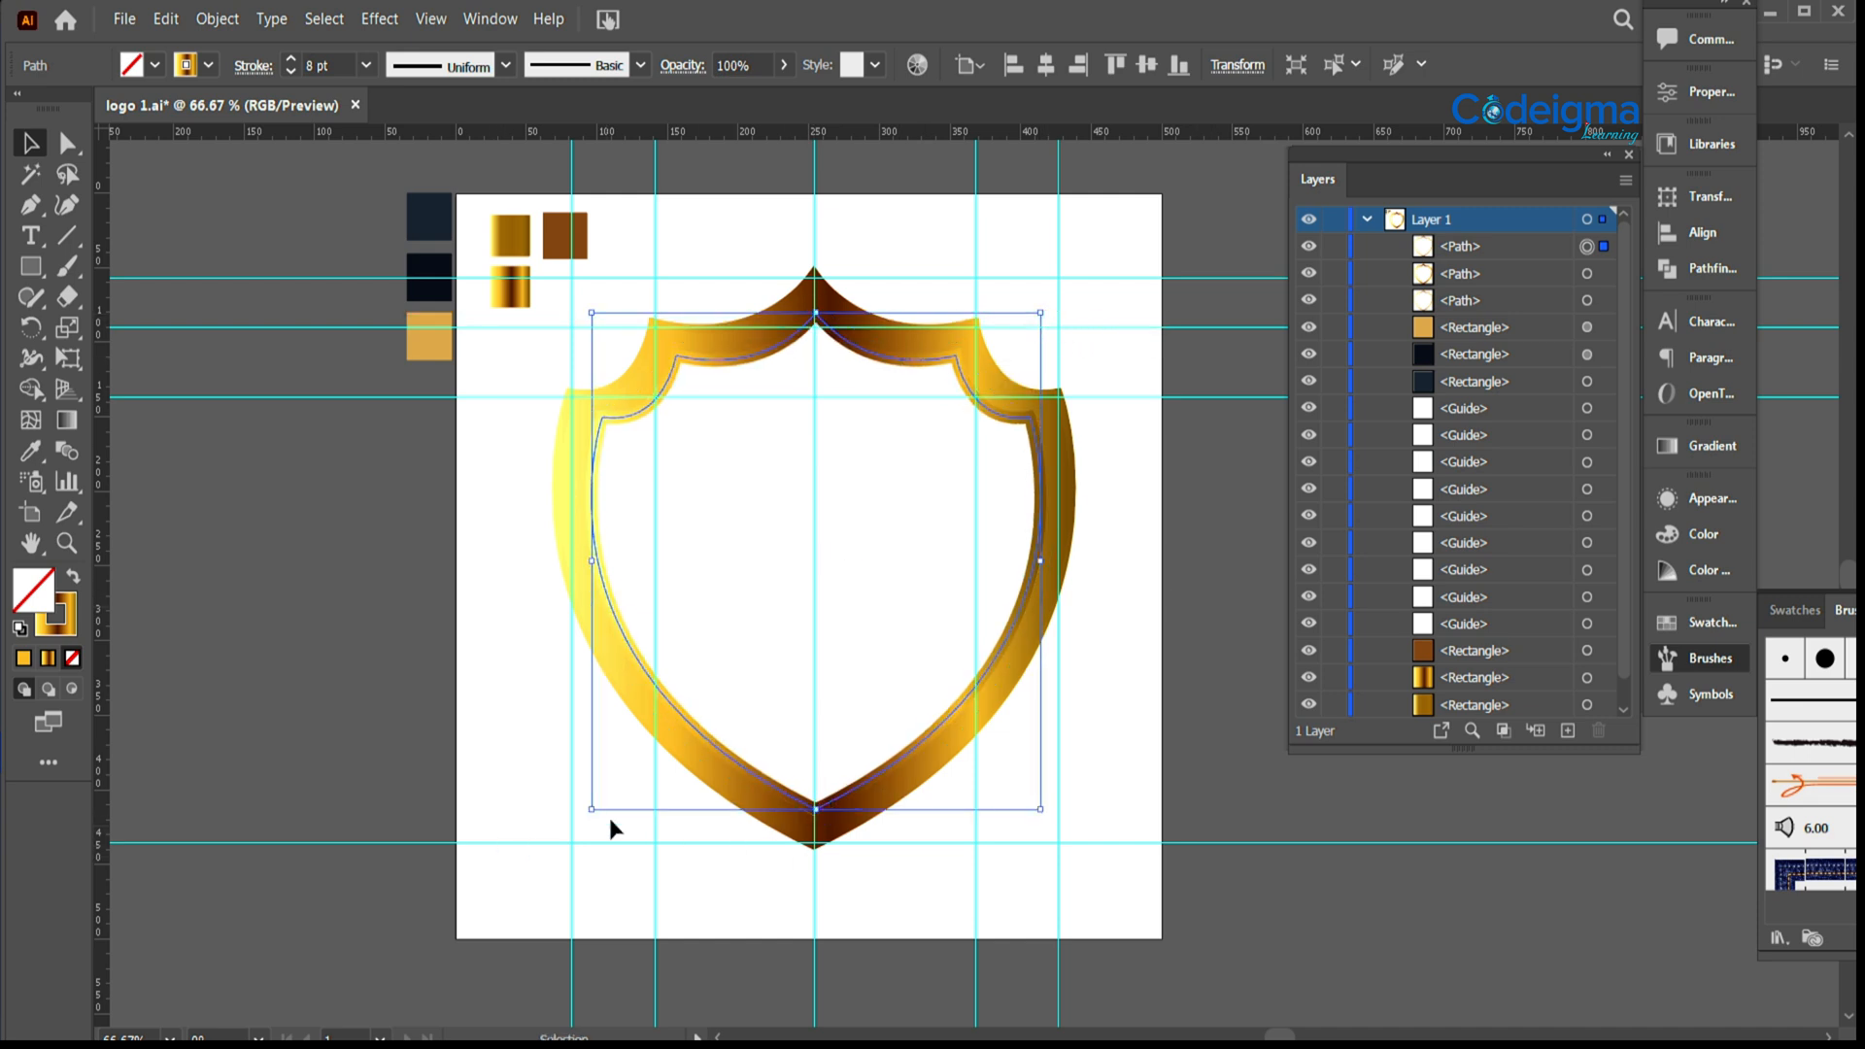
drag(592, 808, 587, 814)
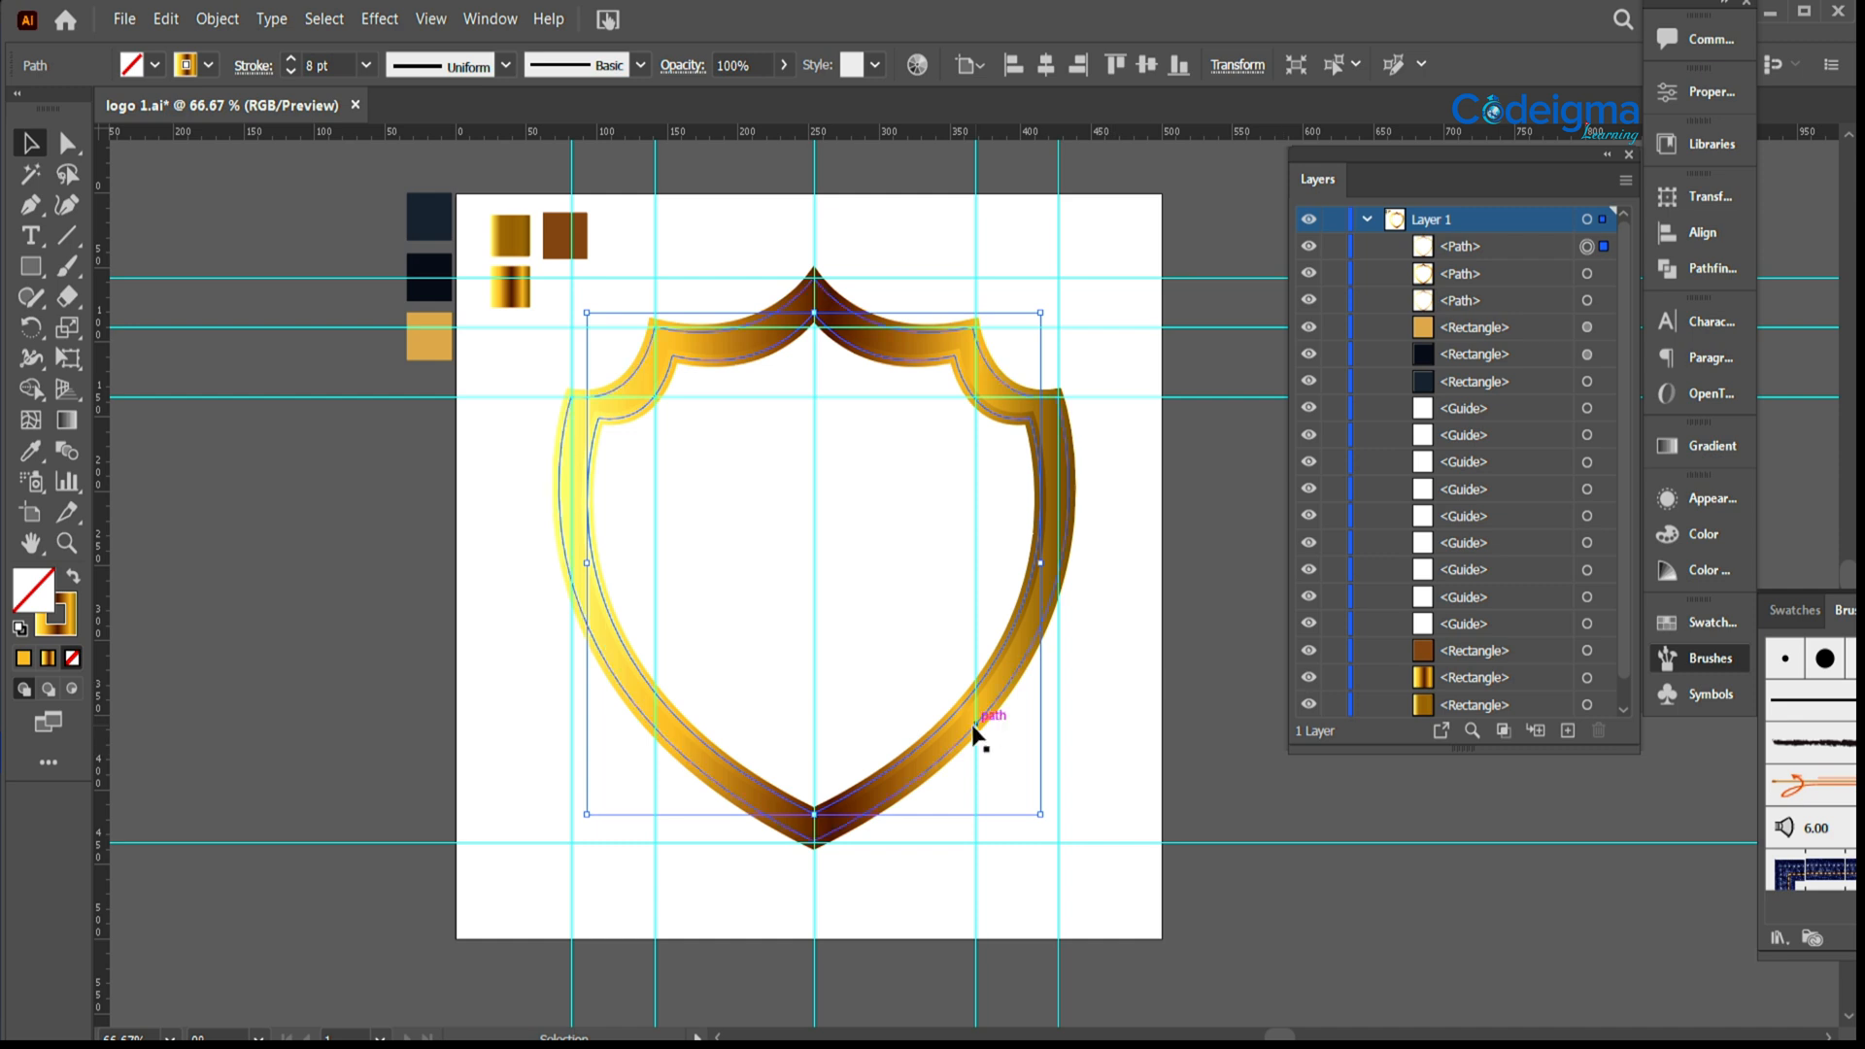
click(1205, 738)
Step: Duplicate the 8 pt outline in place, shrink and centre the copy inside it, and set its stroke to 5 pt
click(961, 705)
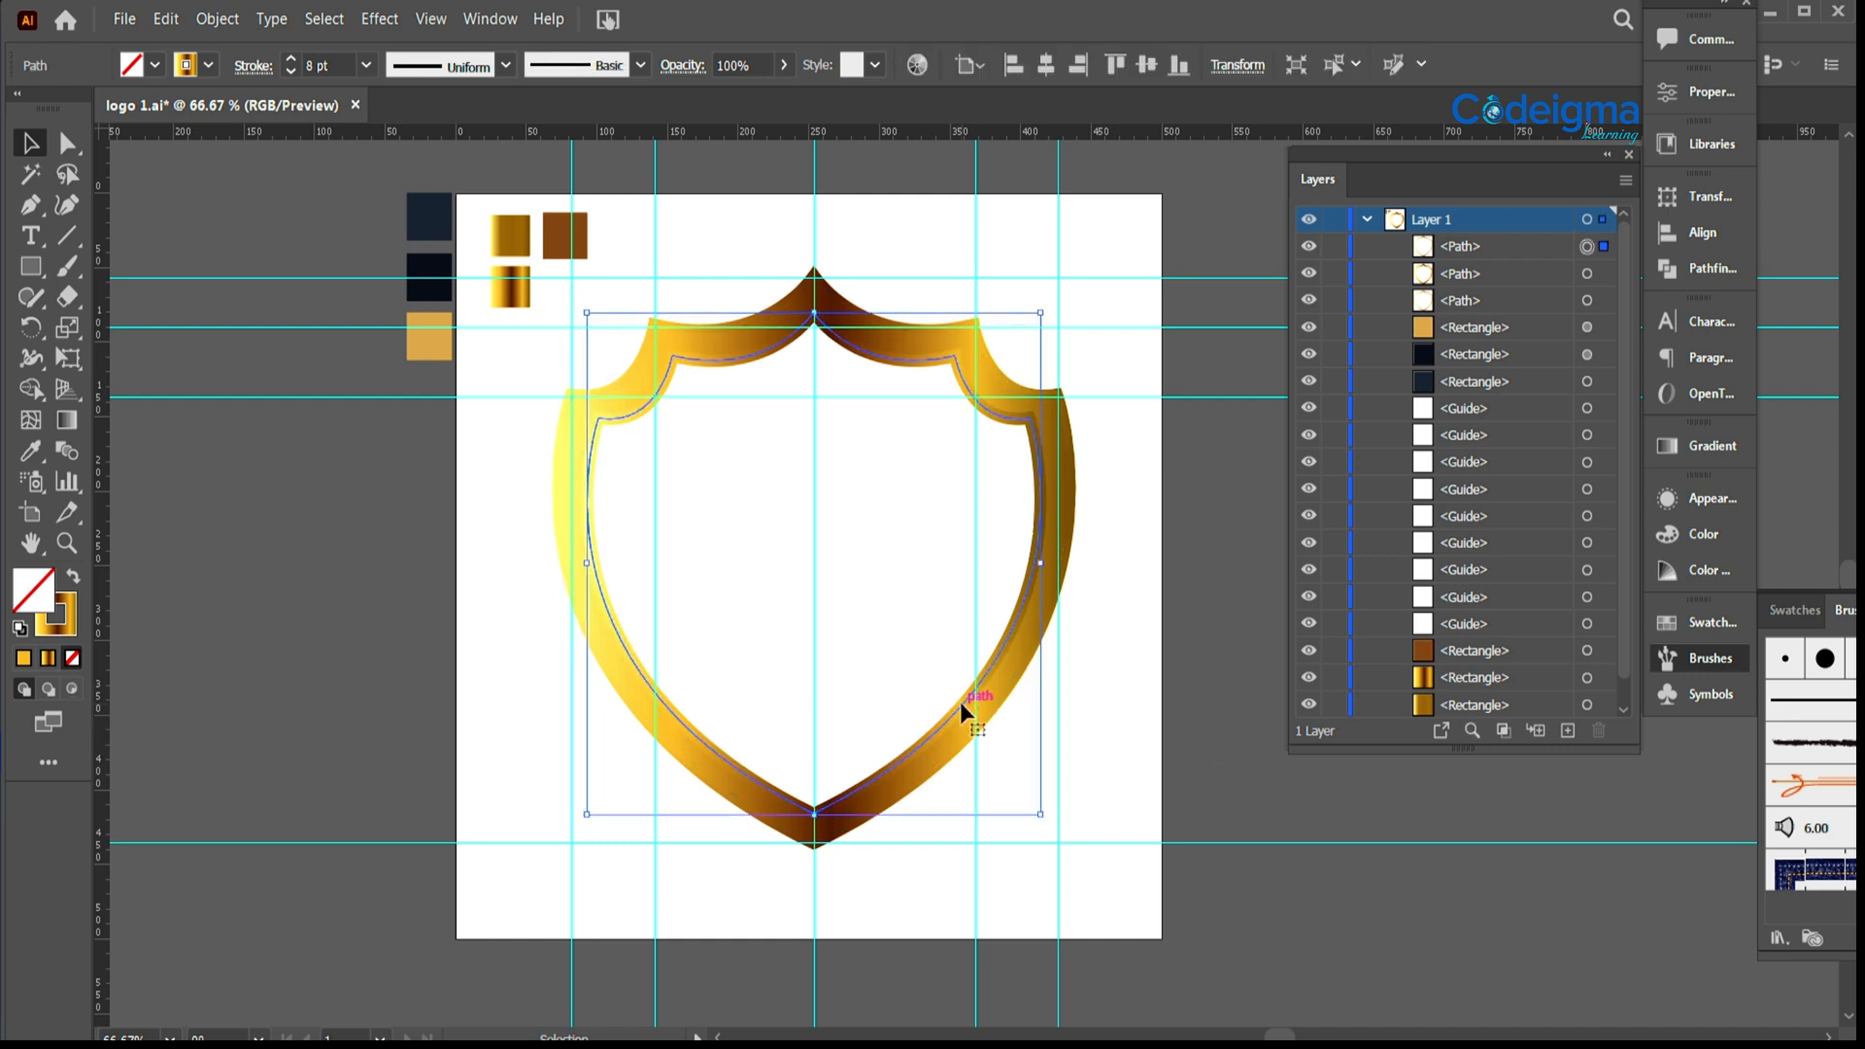
key(ctrl+c)
key(ctrl+f)
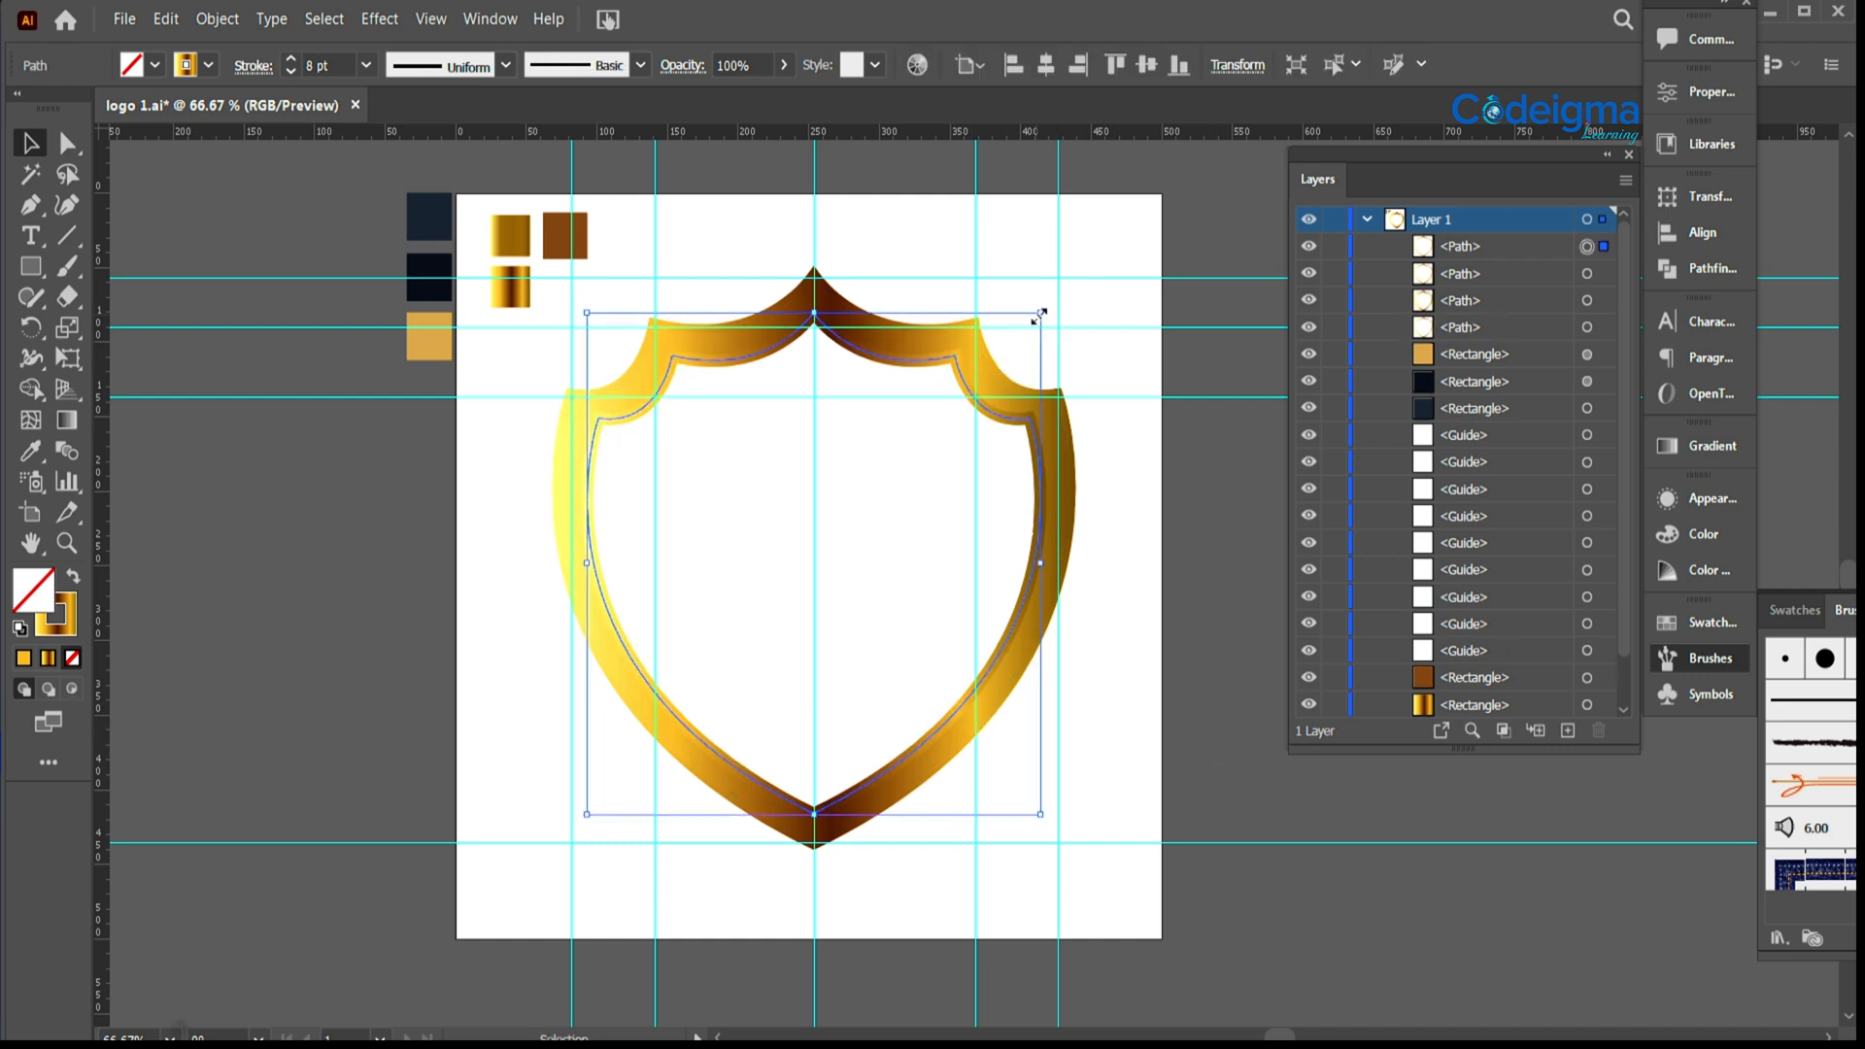
drag(1037, 316, 1017, 333)
mouse_move(883, 408)
mouse_down()
mouse_move(890, 390)
mouse_move(817, 320)
mouse_up()
click(367, 65)
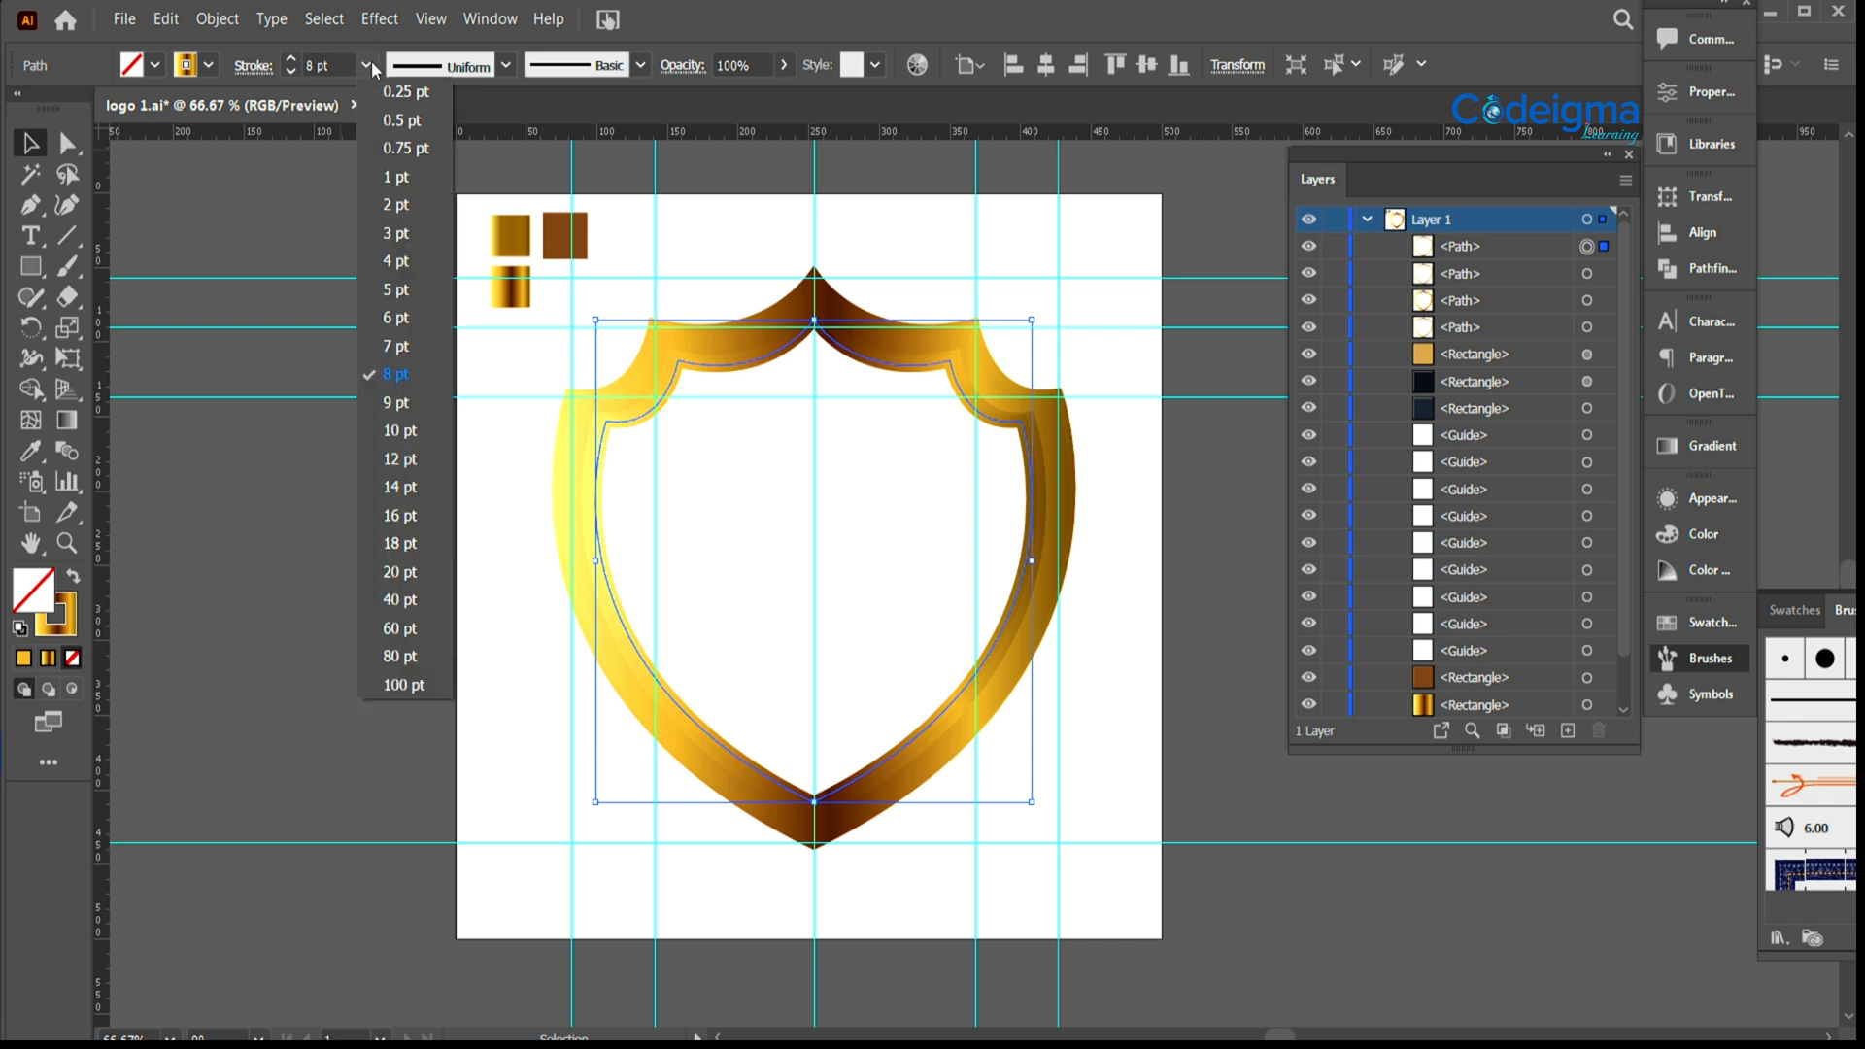
click(393, 290)
click(1222, 622)
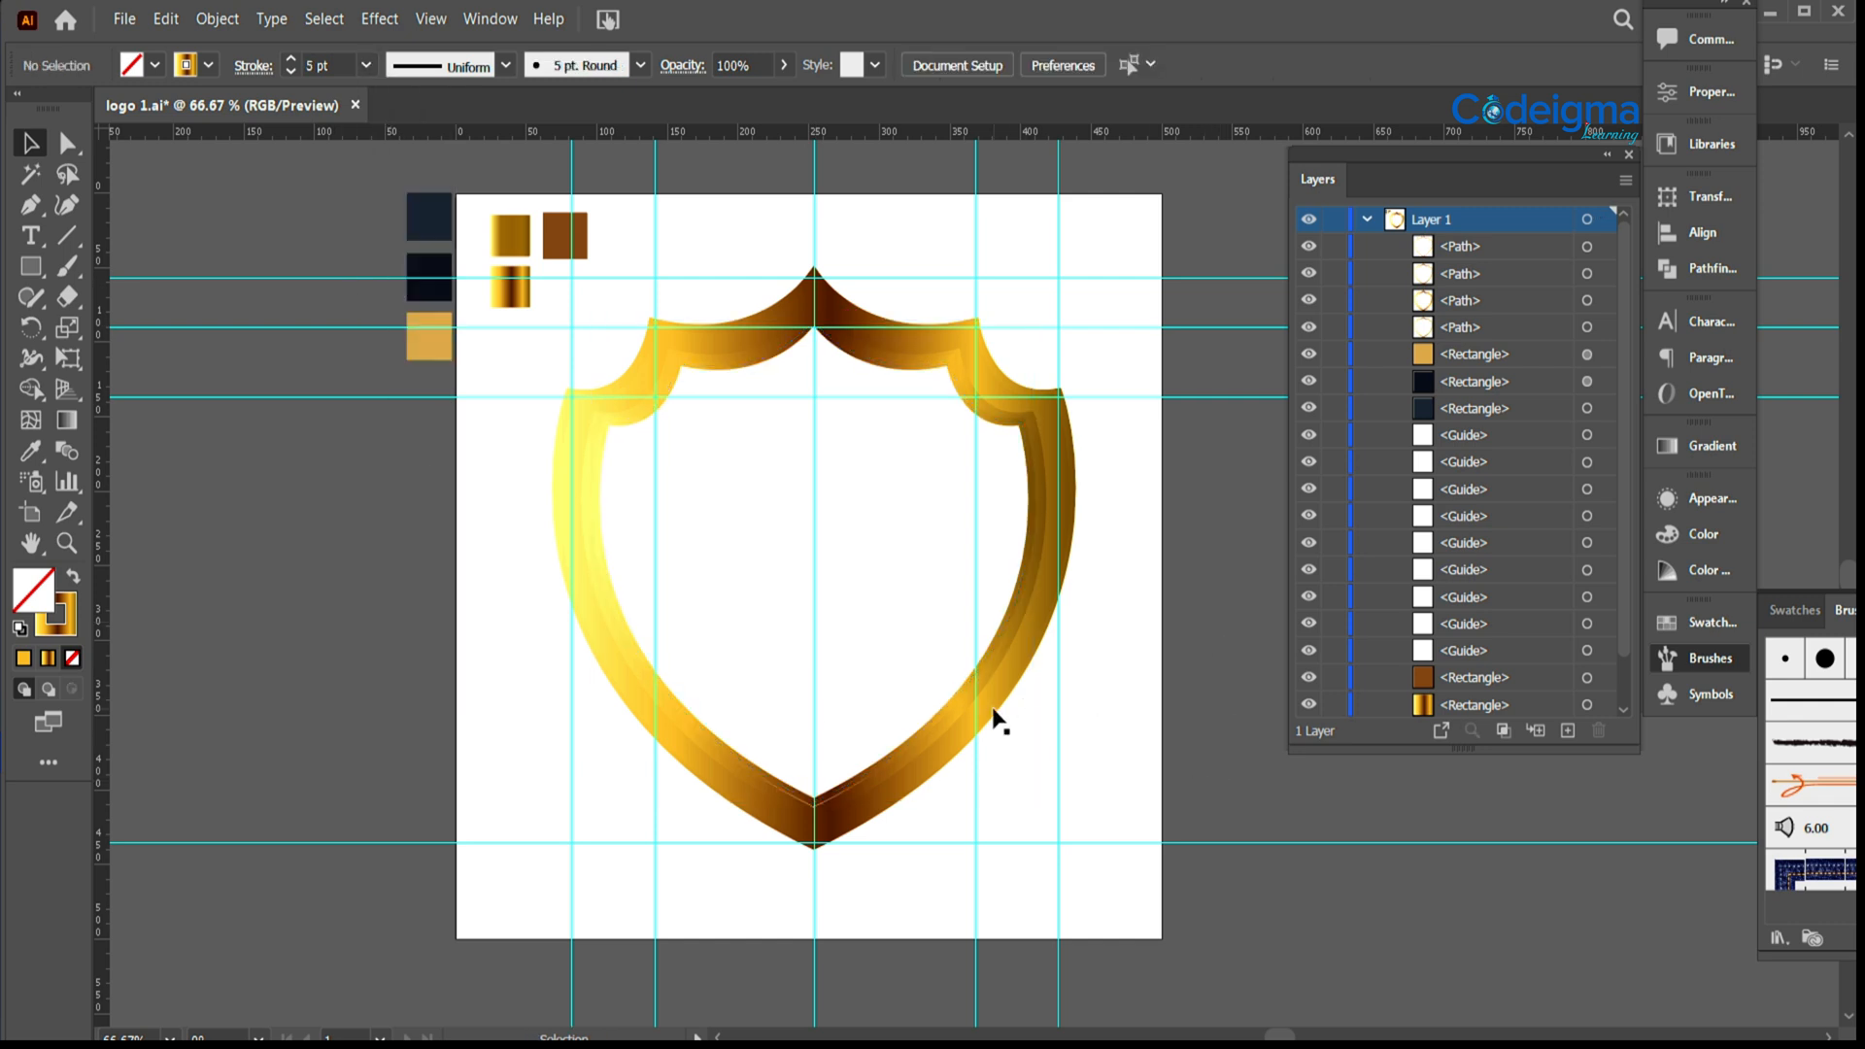
Step: Duplicate the 5 pt outline in place, then scale the copy slightly inward and centre it on the vertical guide
click(971, 675)
key(a)
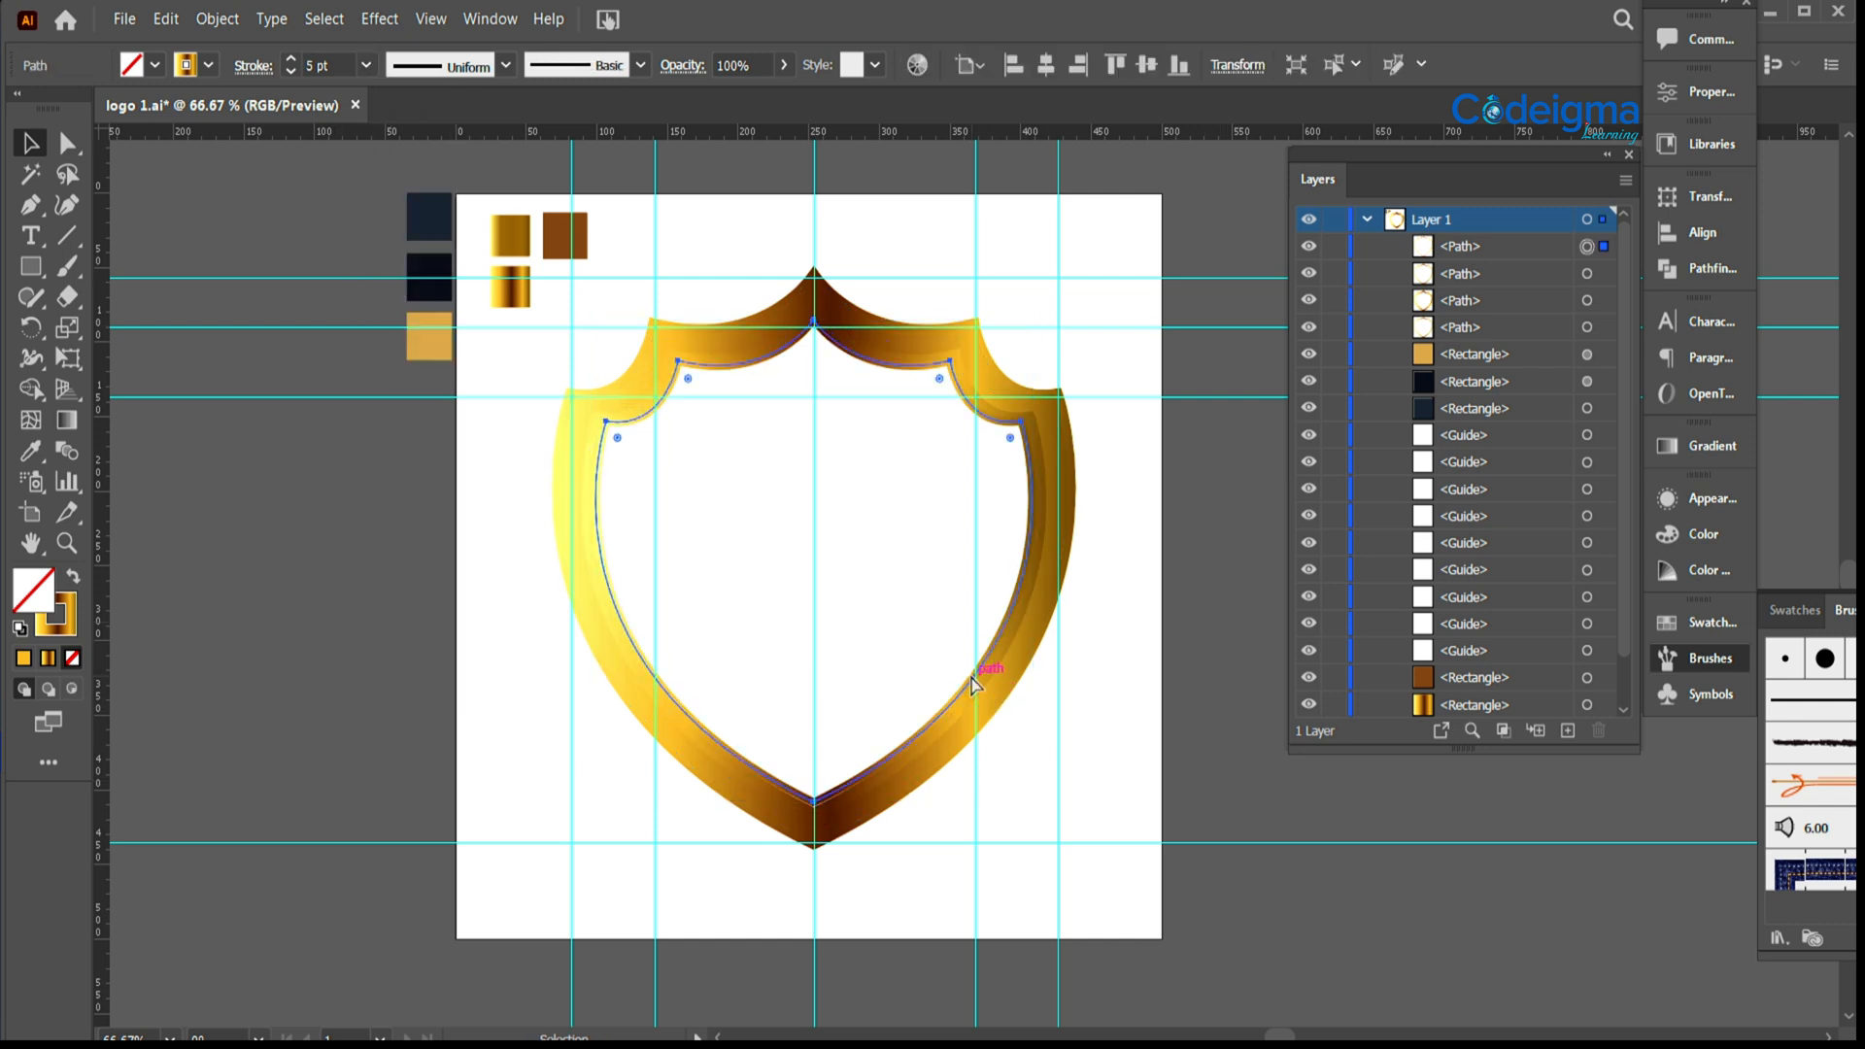
key(v)
key(ctrl+c)
key(ctrl+f)
drag(595, 318, 614, 335)
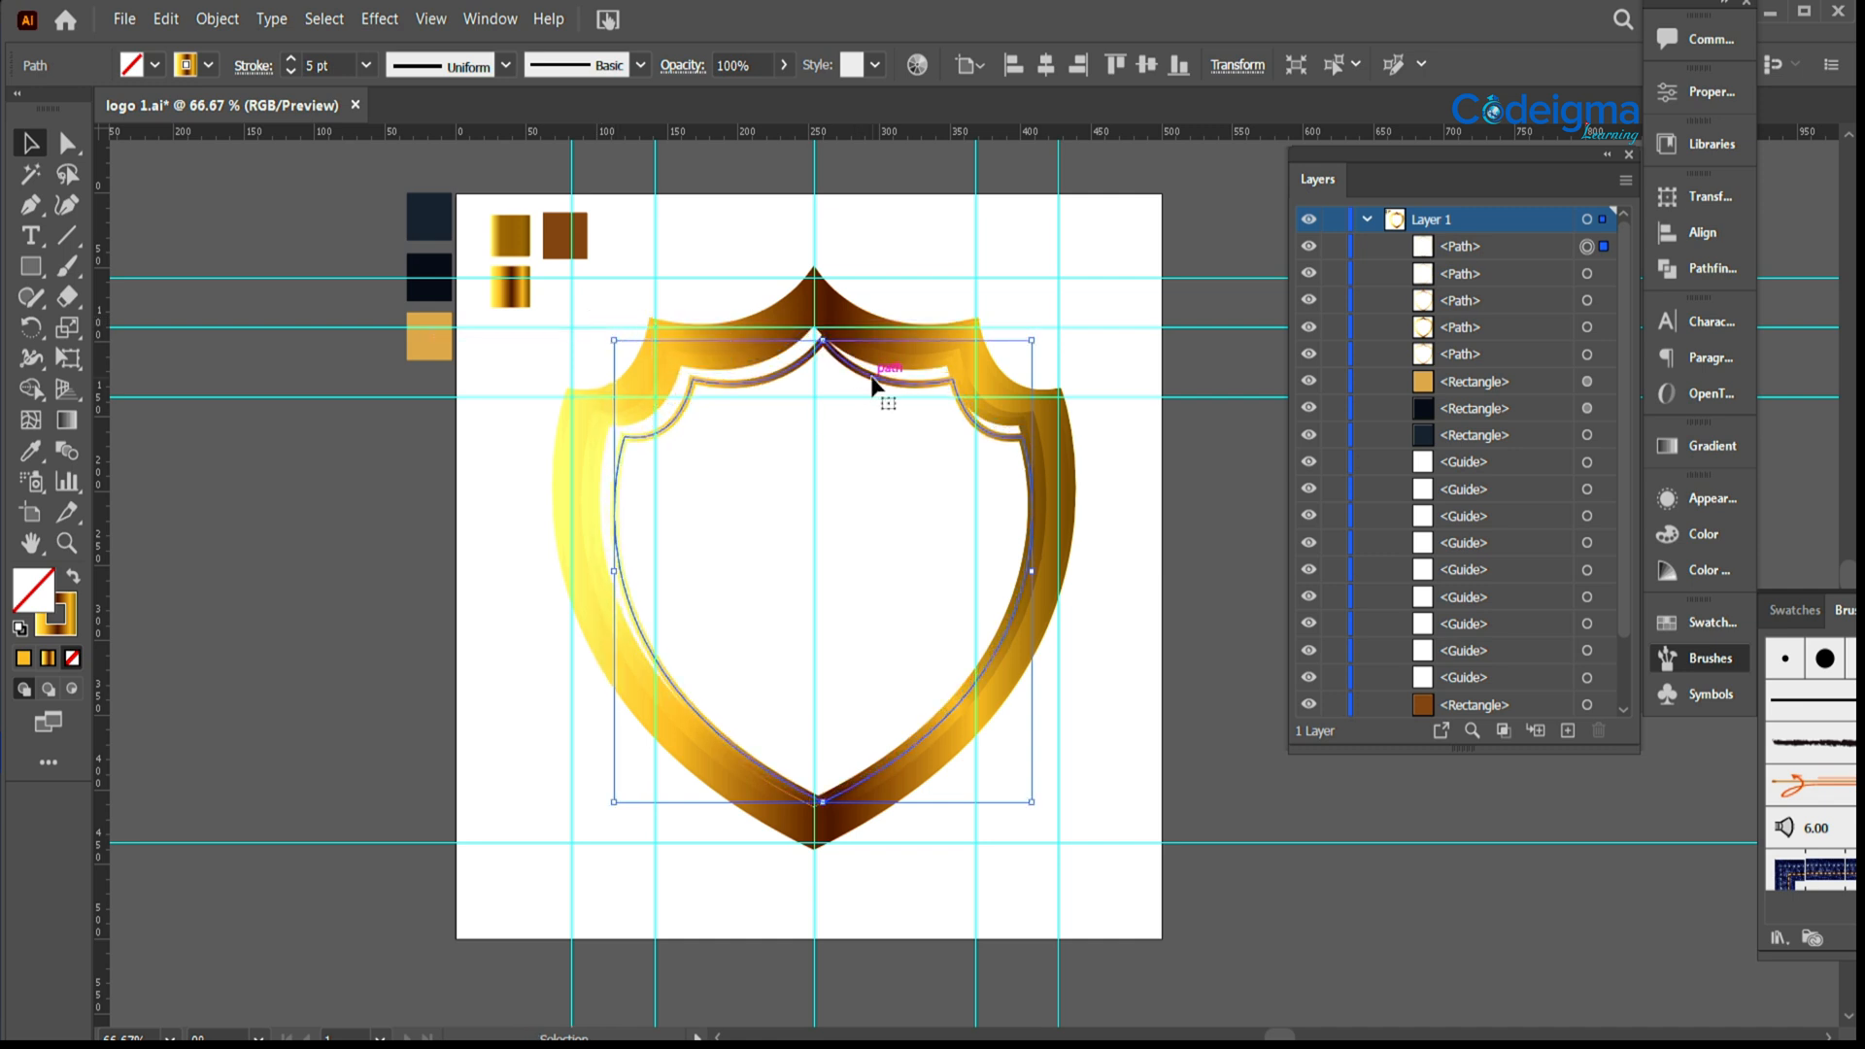
drag(872, 384, 868, 378)
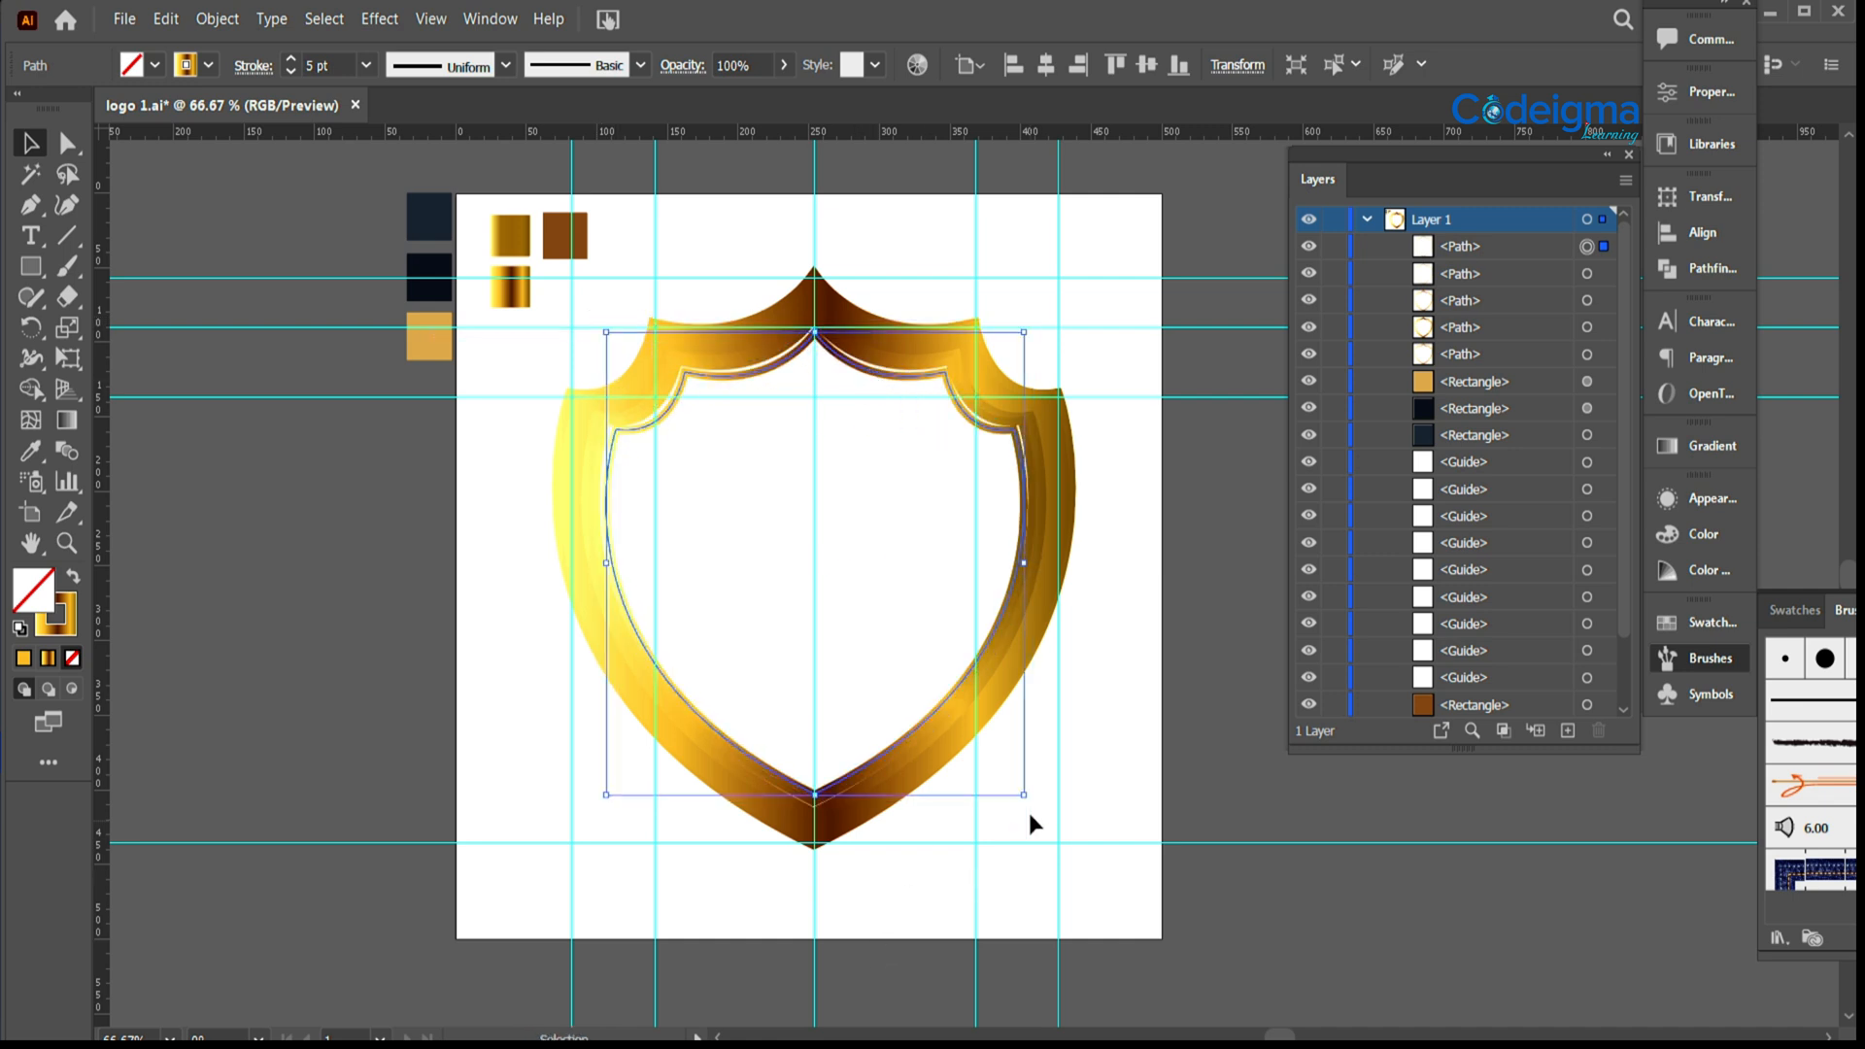
Step: Enlarge the two innermost 5 pt outlines slightly to close the white gaps in the gold border
click(1121, 854)
click(872, 783)
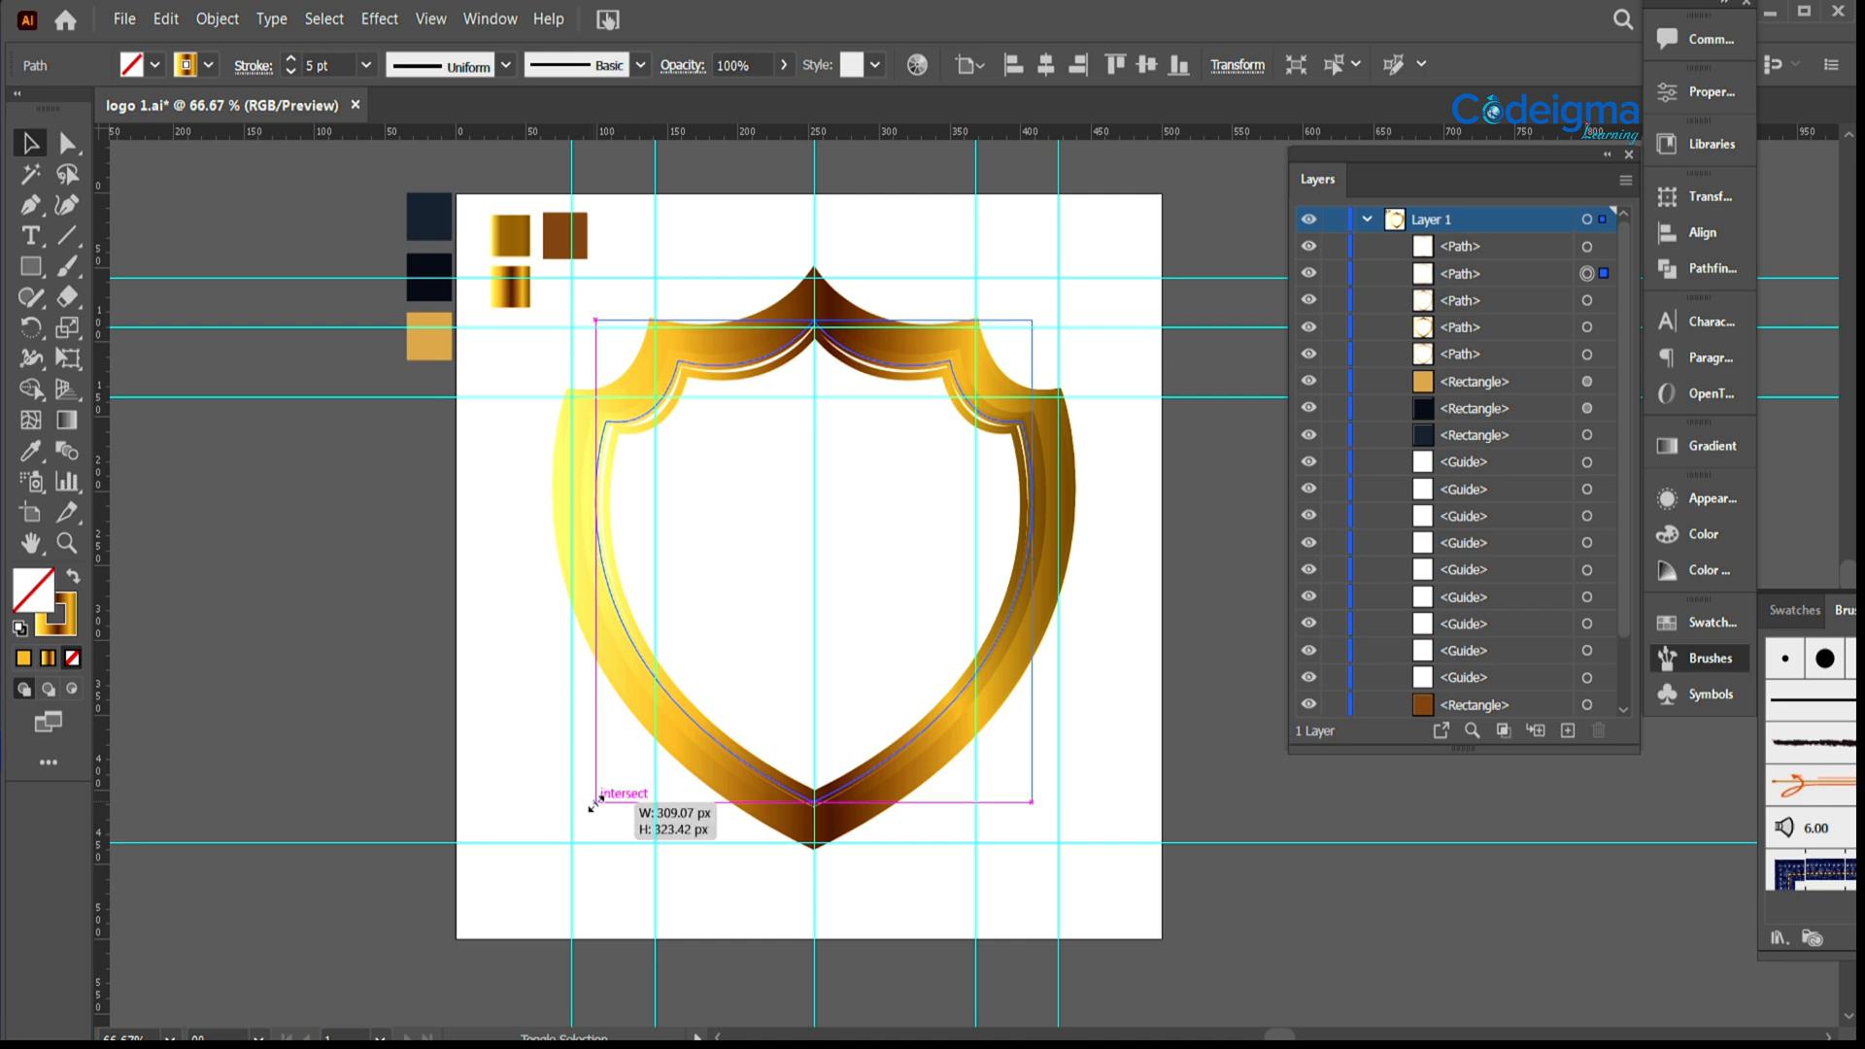
mouse_move(594, 805)
mouse_down()
mouse_move(583, 779)
mouse_move(586, 812)
mouse_up()
click(1222, 756)
click(921, 725)
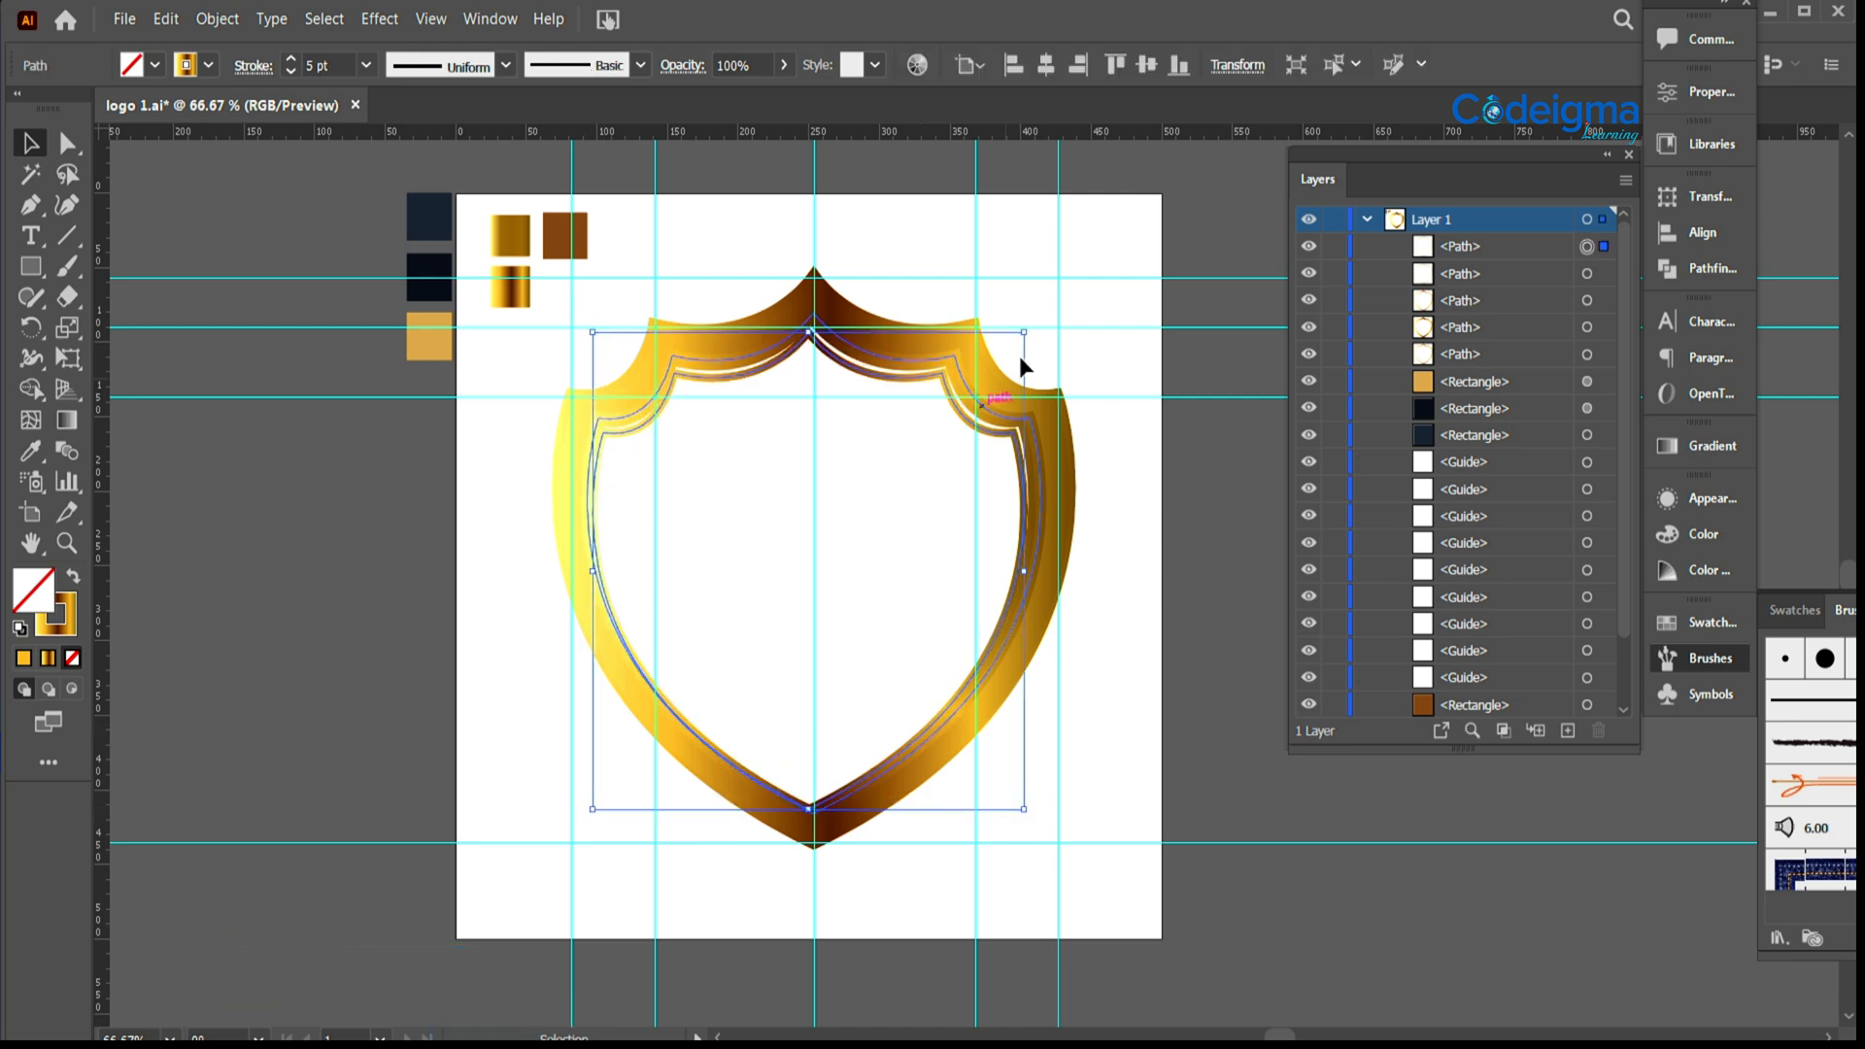
drag(1023, 333, 1029, 326)
click(1244, 657)
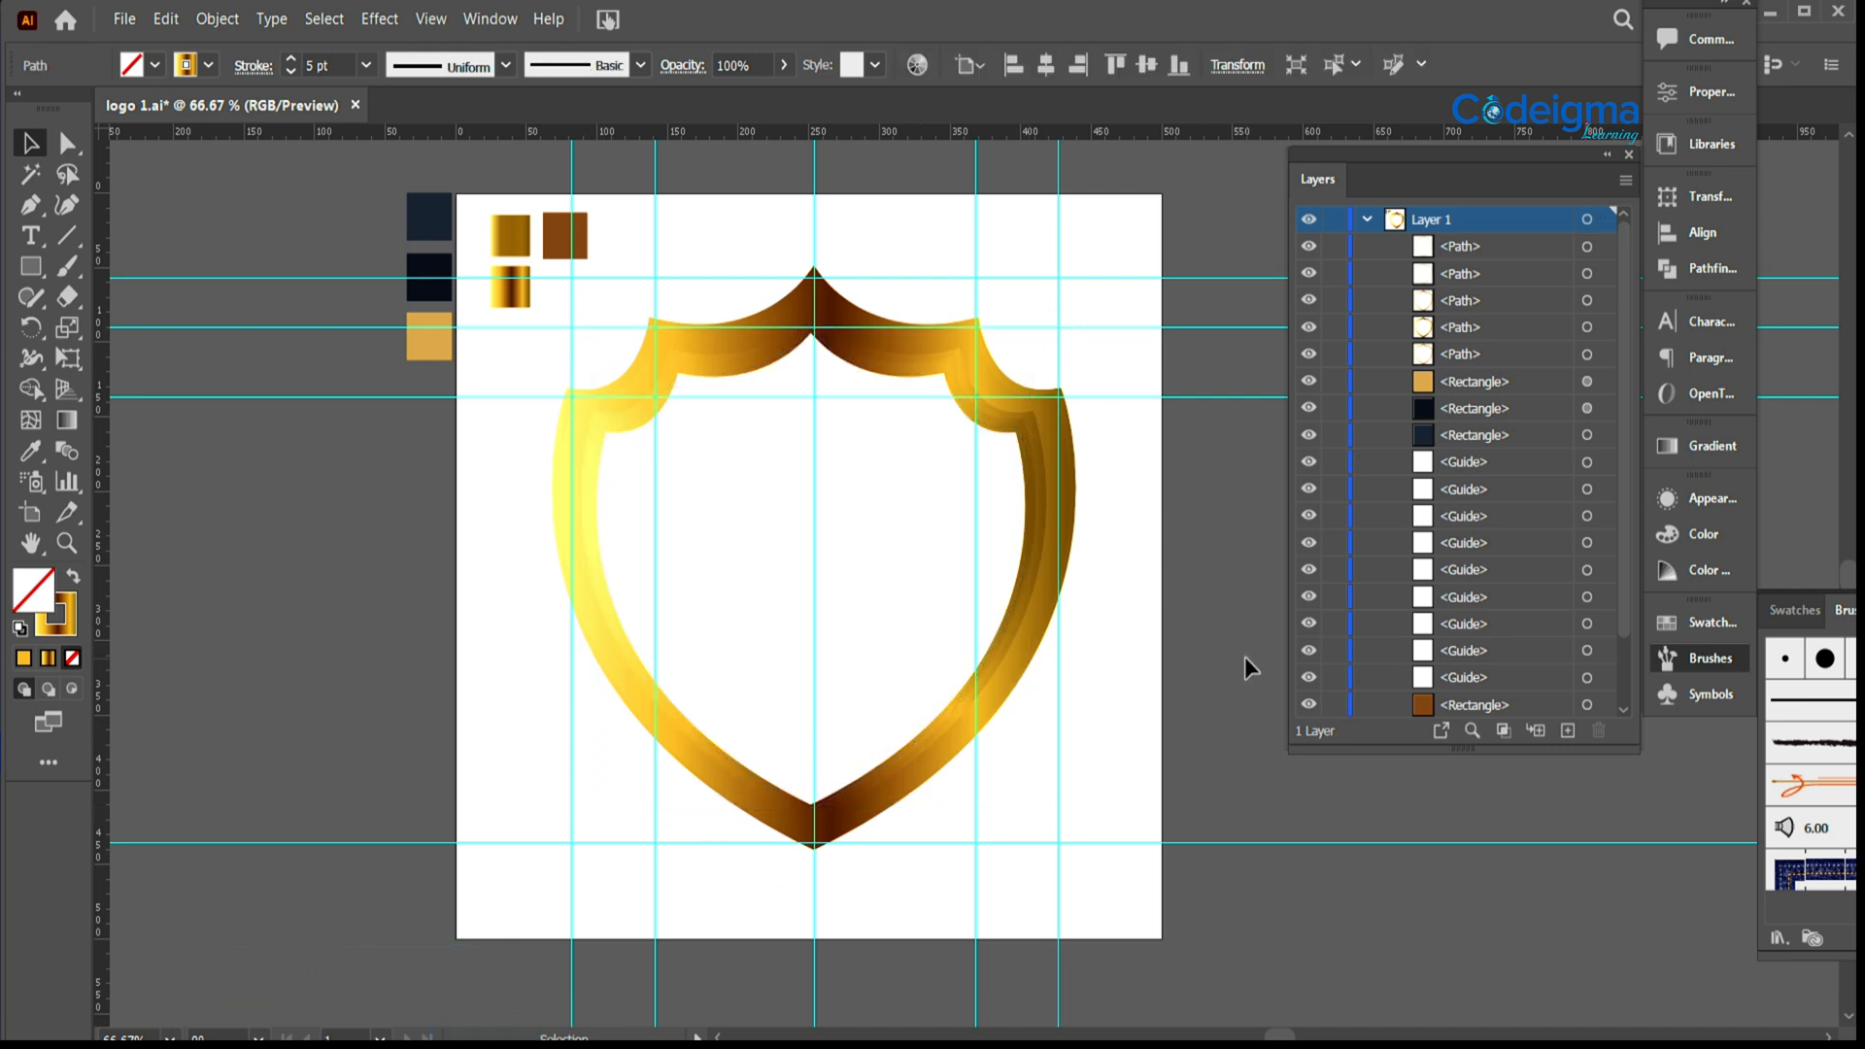
Step: Duplicate the innermost 5 pt outline in place and hide every shield outline except the outermost one
click(991, 644)
key(ctrl+c)
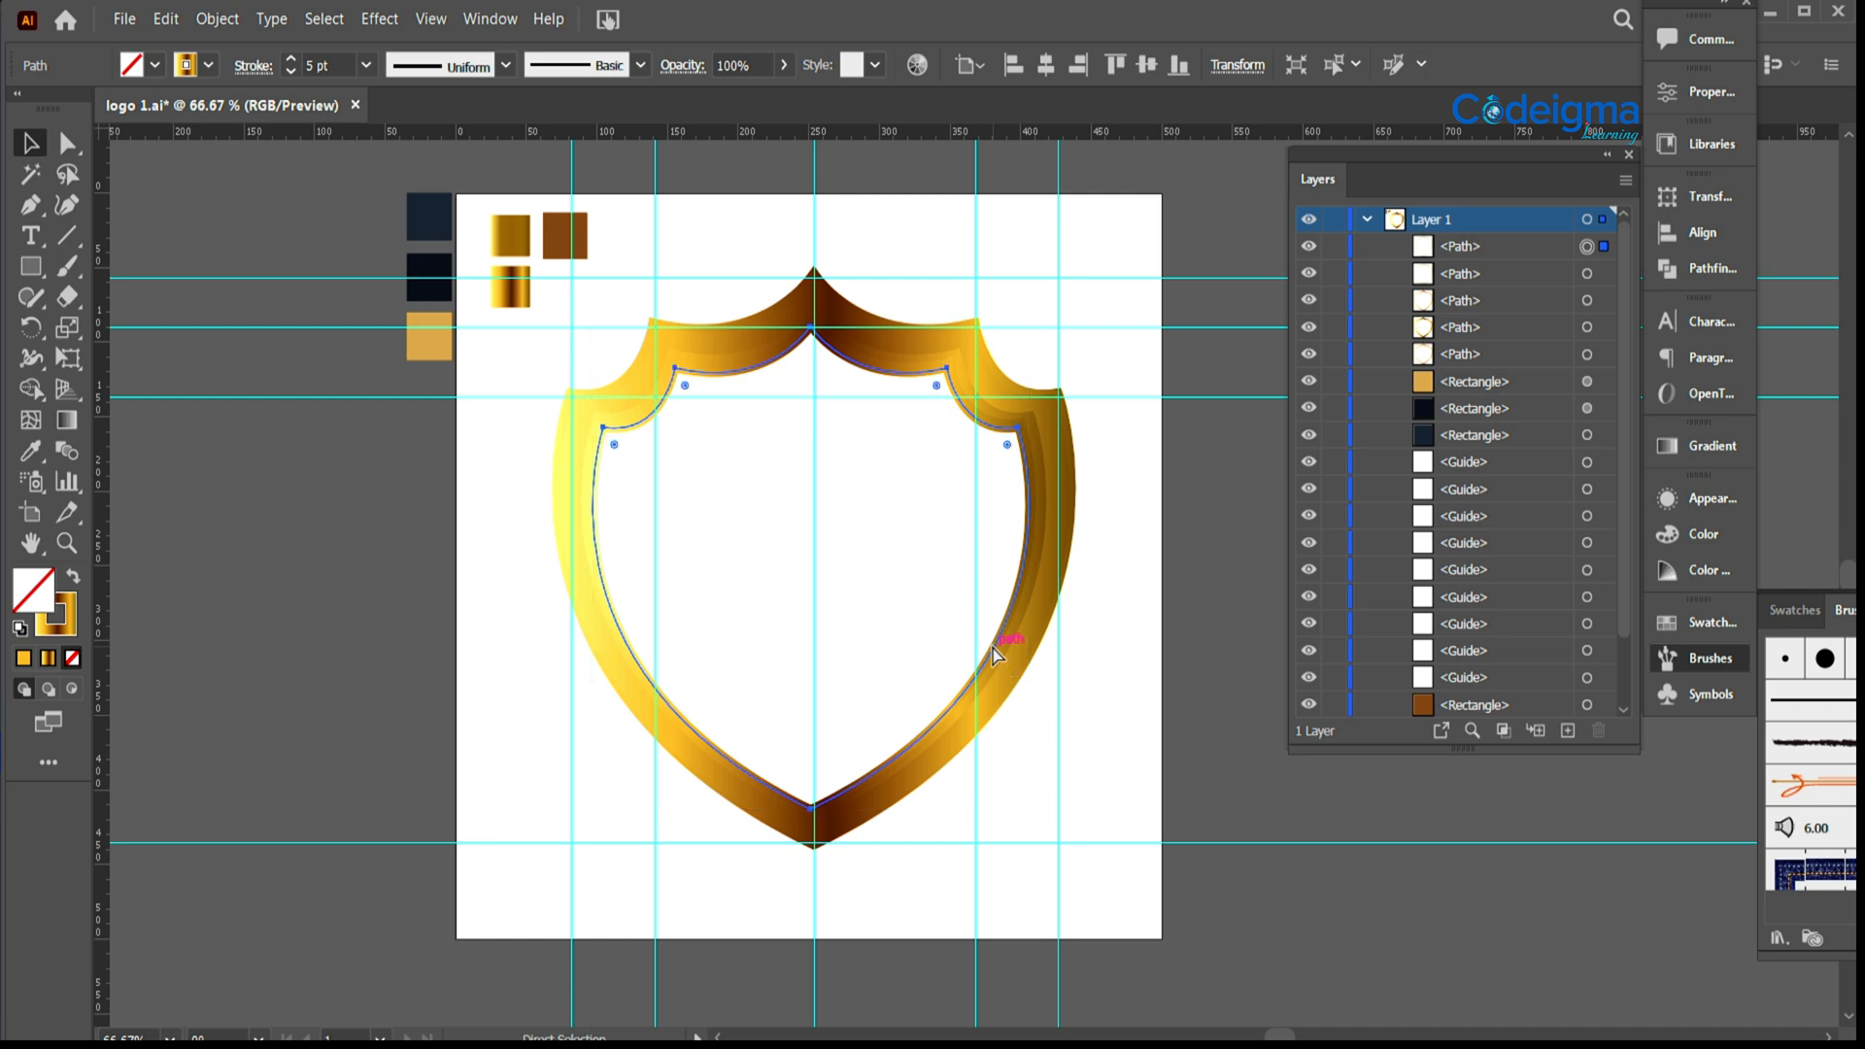
key(ctrl+f)
drag(1307, 250, 1307, 336)
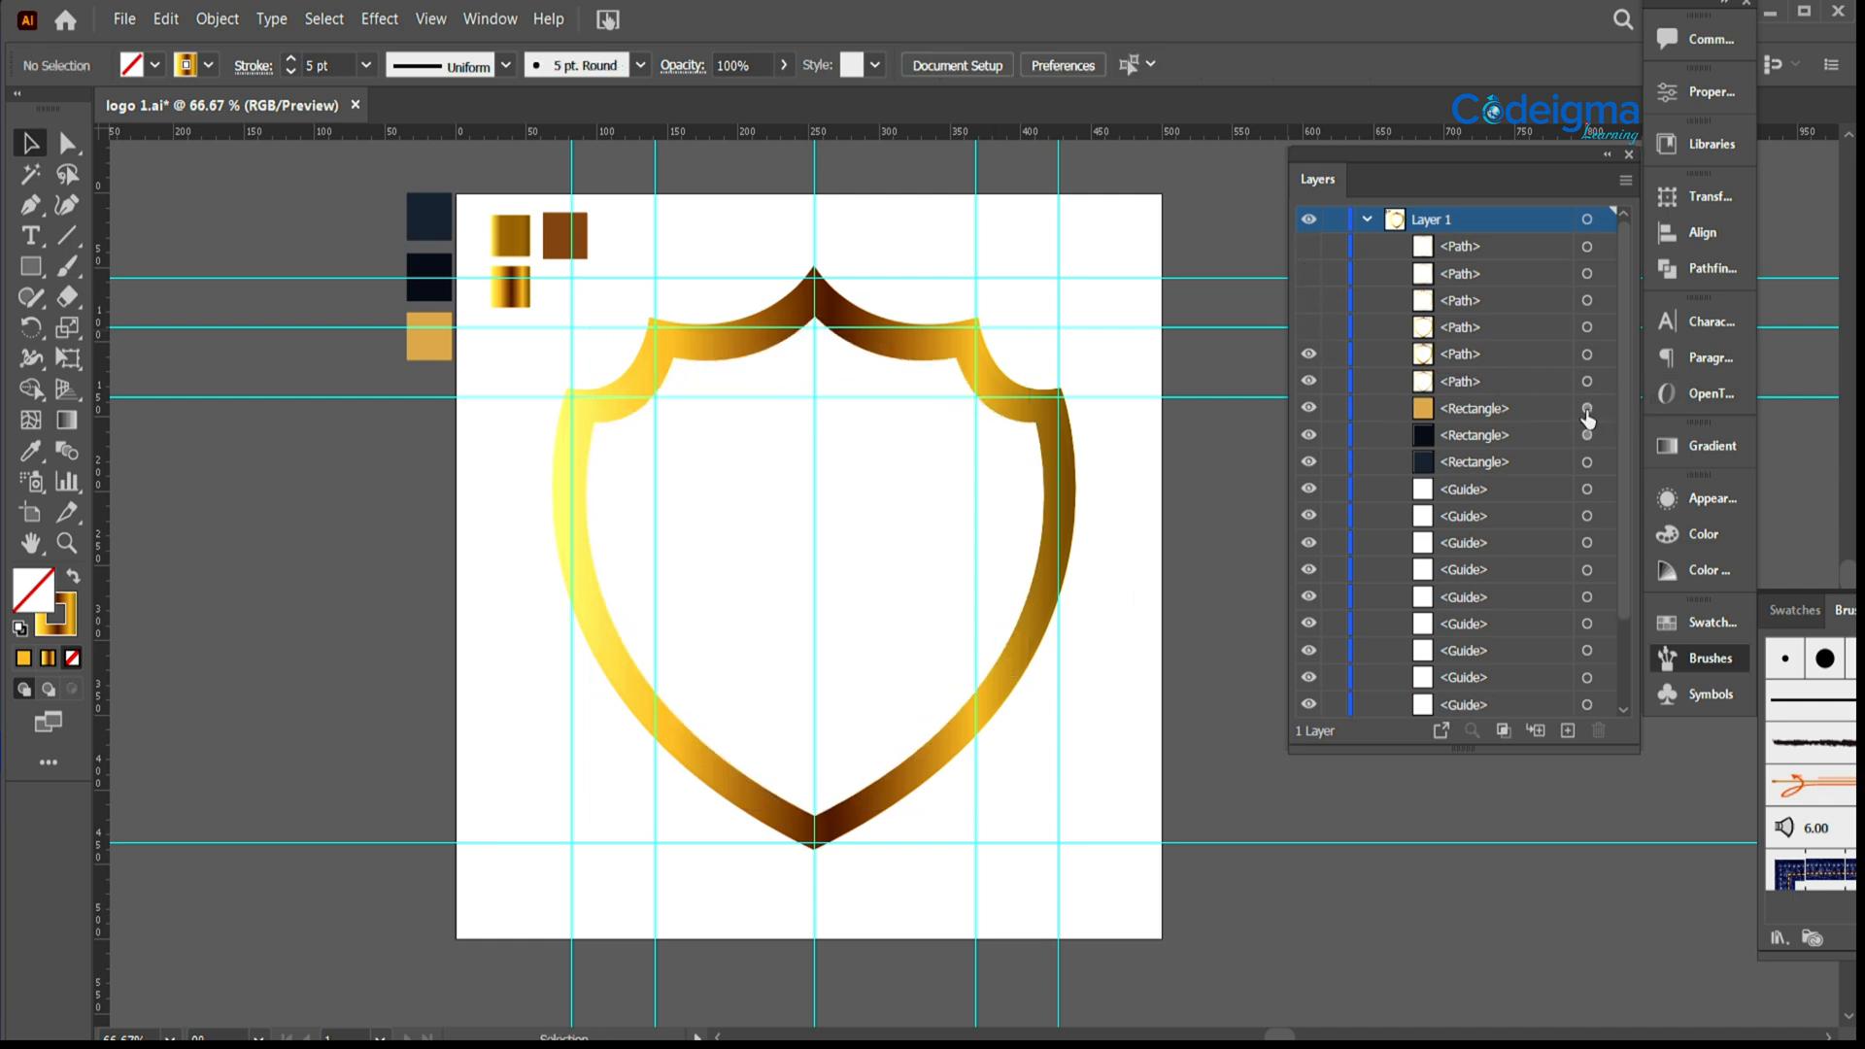
click(1309, 356)
Step: Expand the outermost 10 pt outline into a filled gradient shape
click(1586, 381)
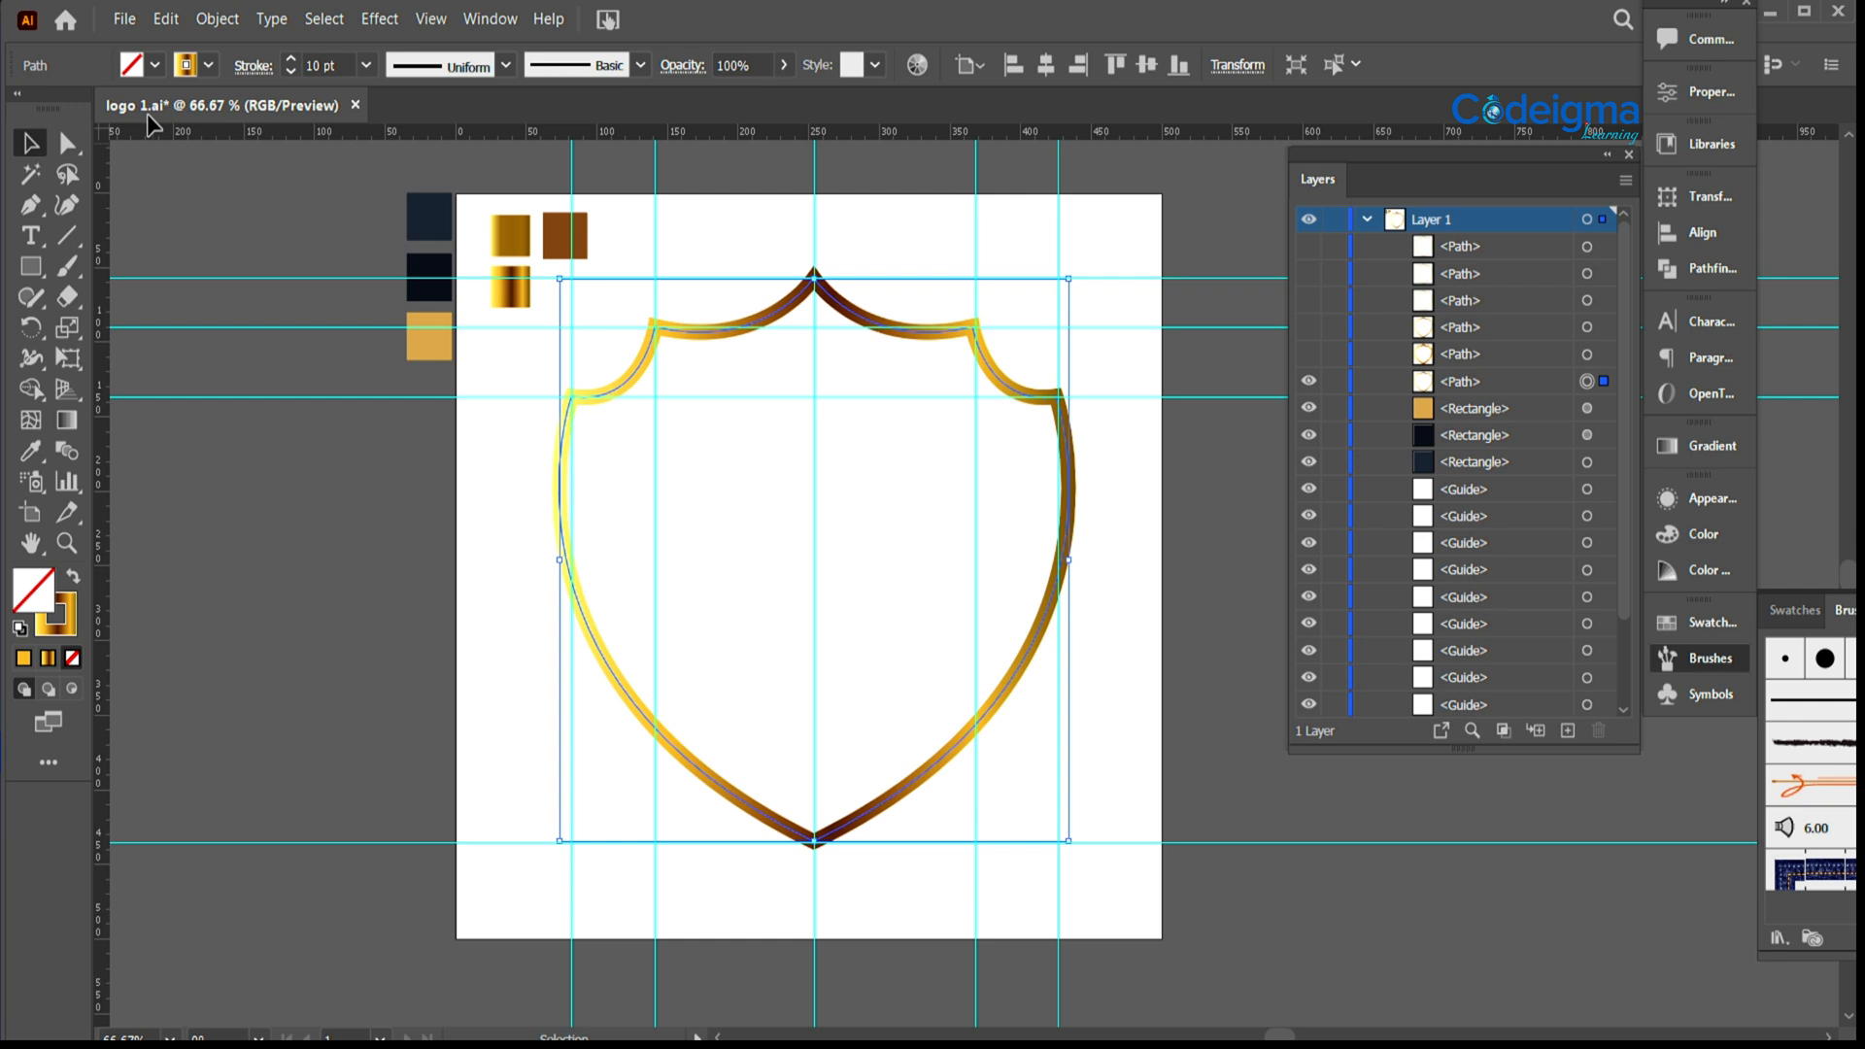
click(205, 18)
click(188, 283)
click(858, 676)
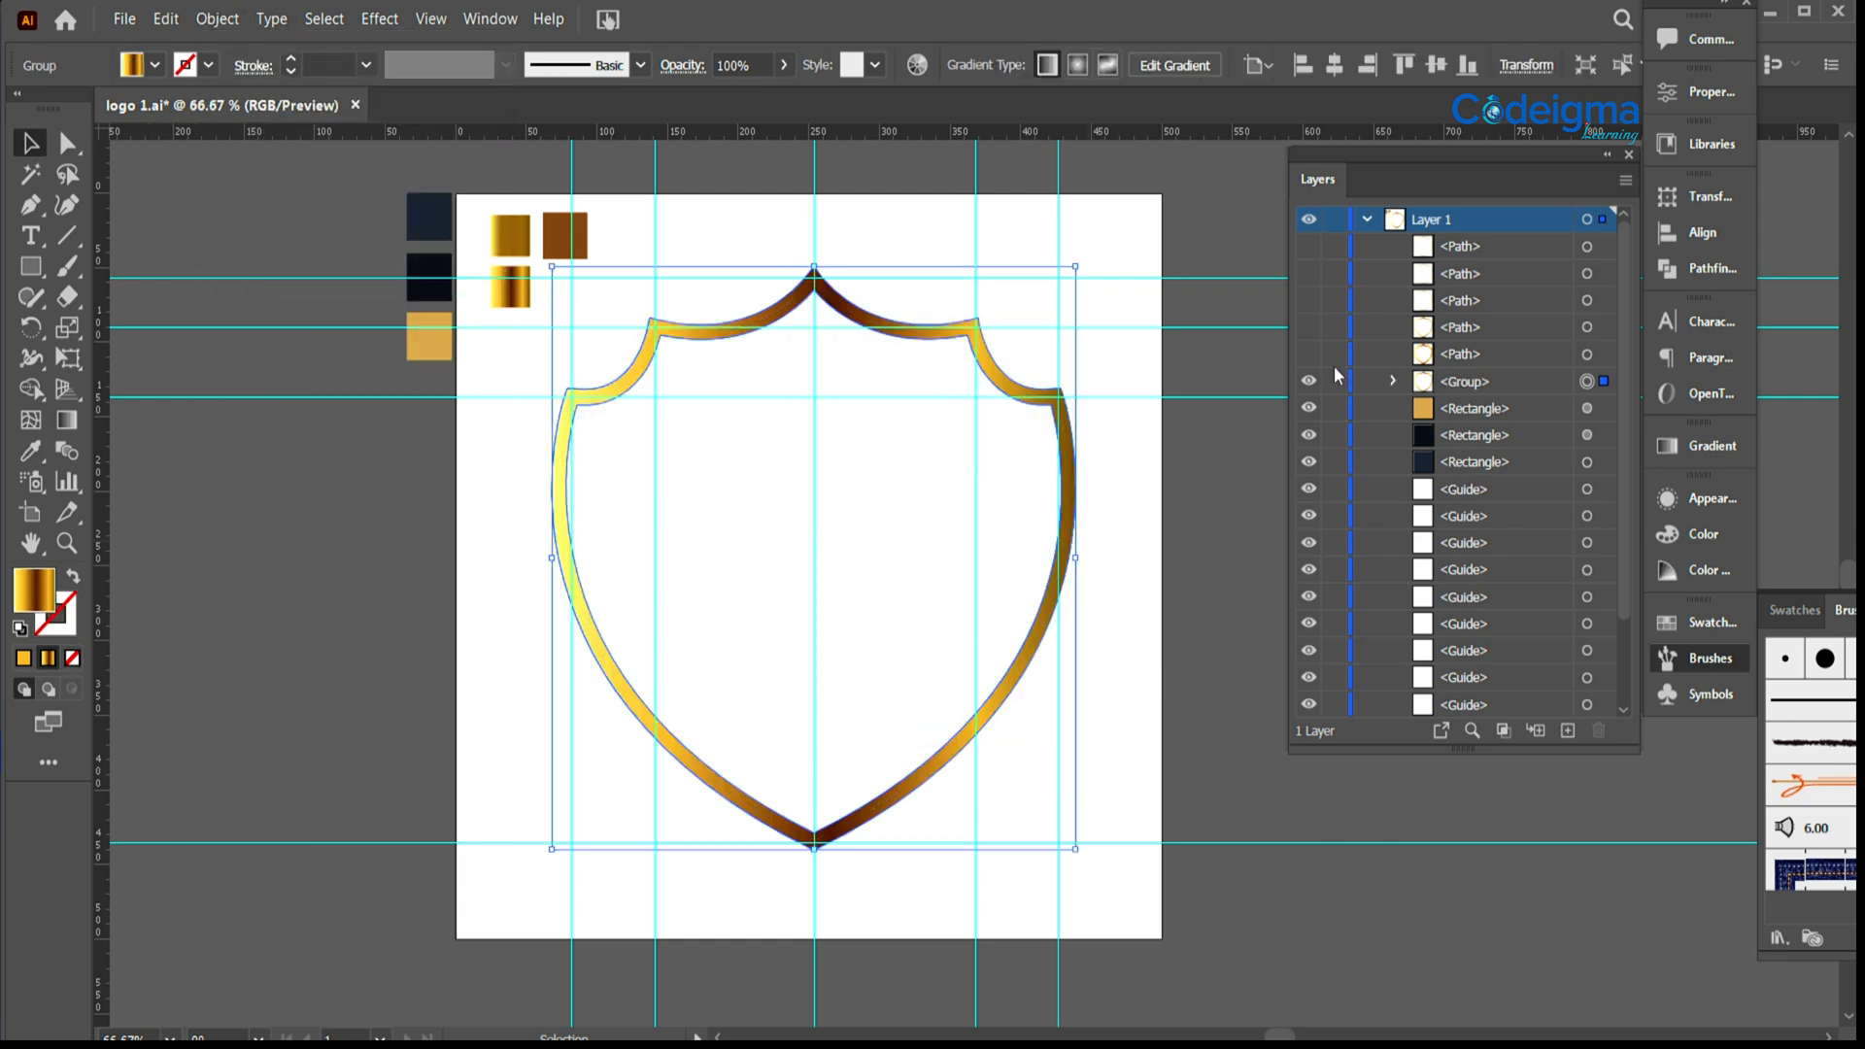
Step: Show the hidden 18 pt outline and expand it into a filled gradient shape
click(1309, 353)
click(218, 19)
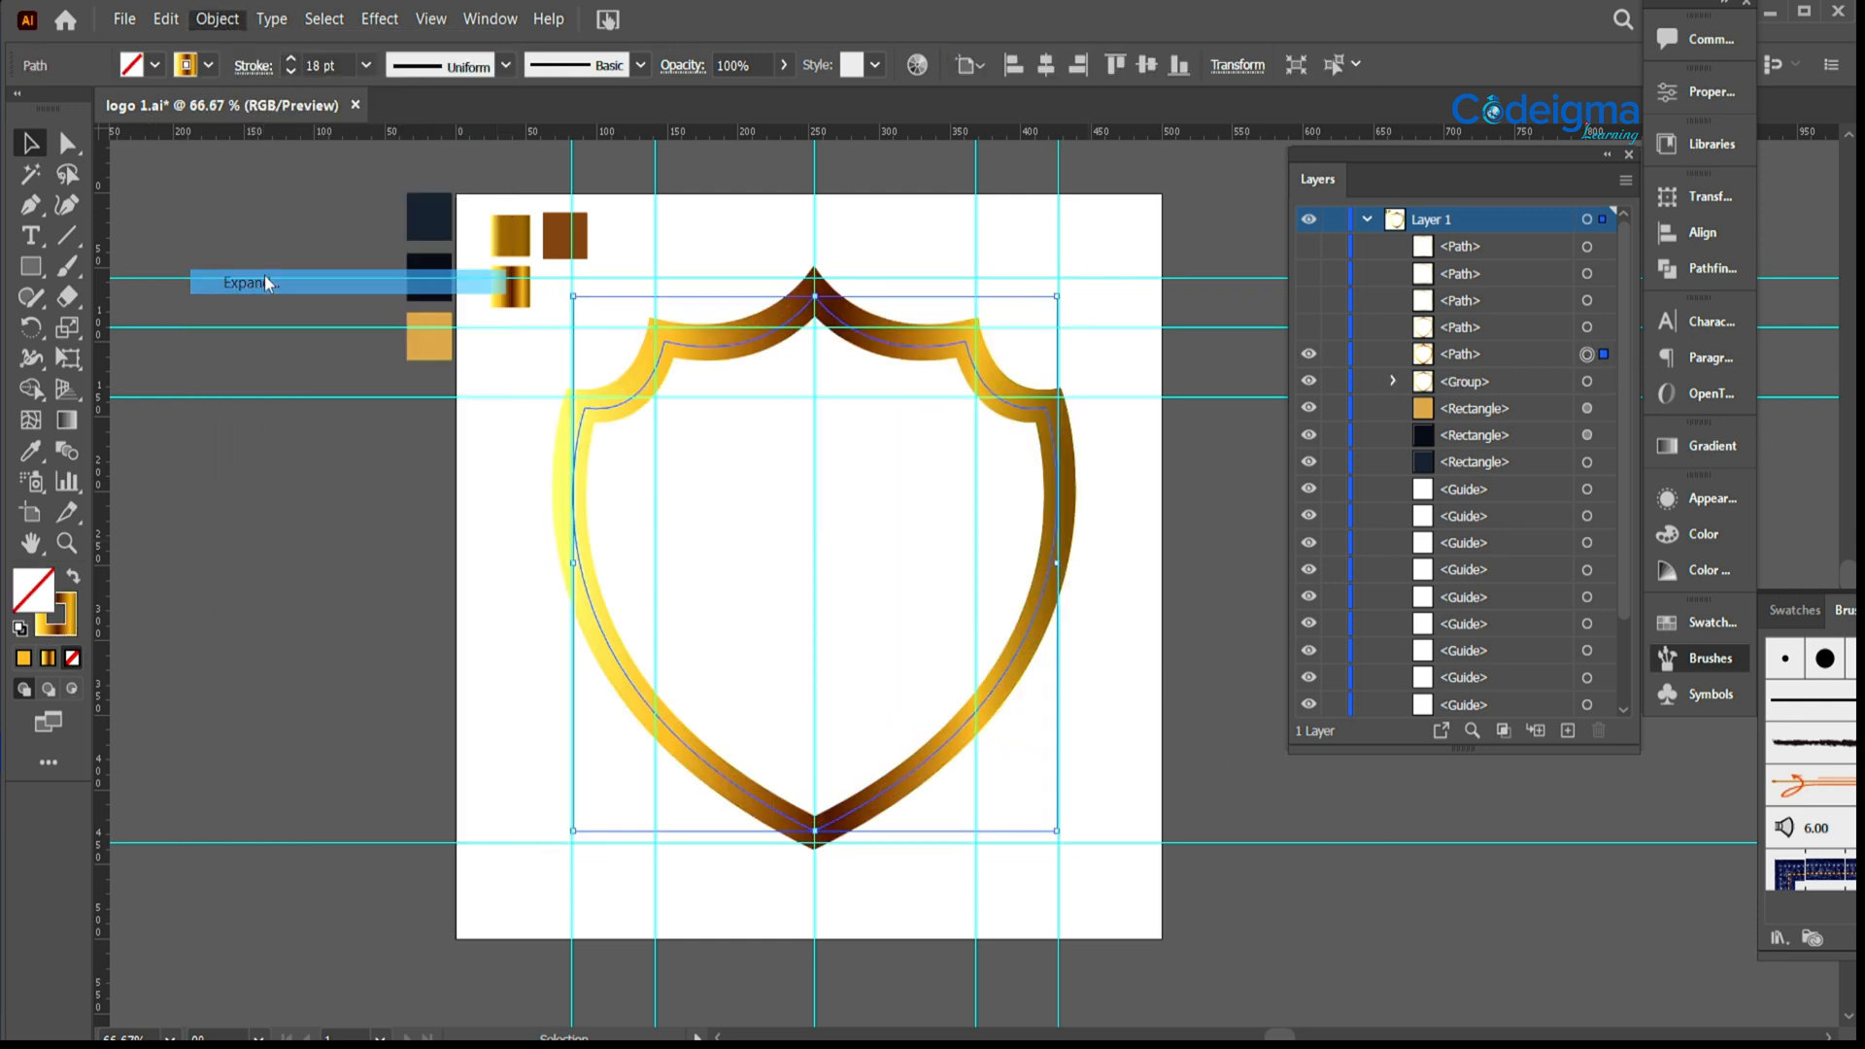
click(223, 283)
click(858, 675)
Step: Try different gradient directions across the expanded 18 pt border, ending on a diagonal of about 165.6°
click(68, 426)
drag(1051, 621, 859, 614)
drag(573, 651, 1080, 470)
drag(1082, 612, 626, 509)
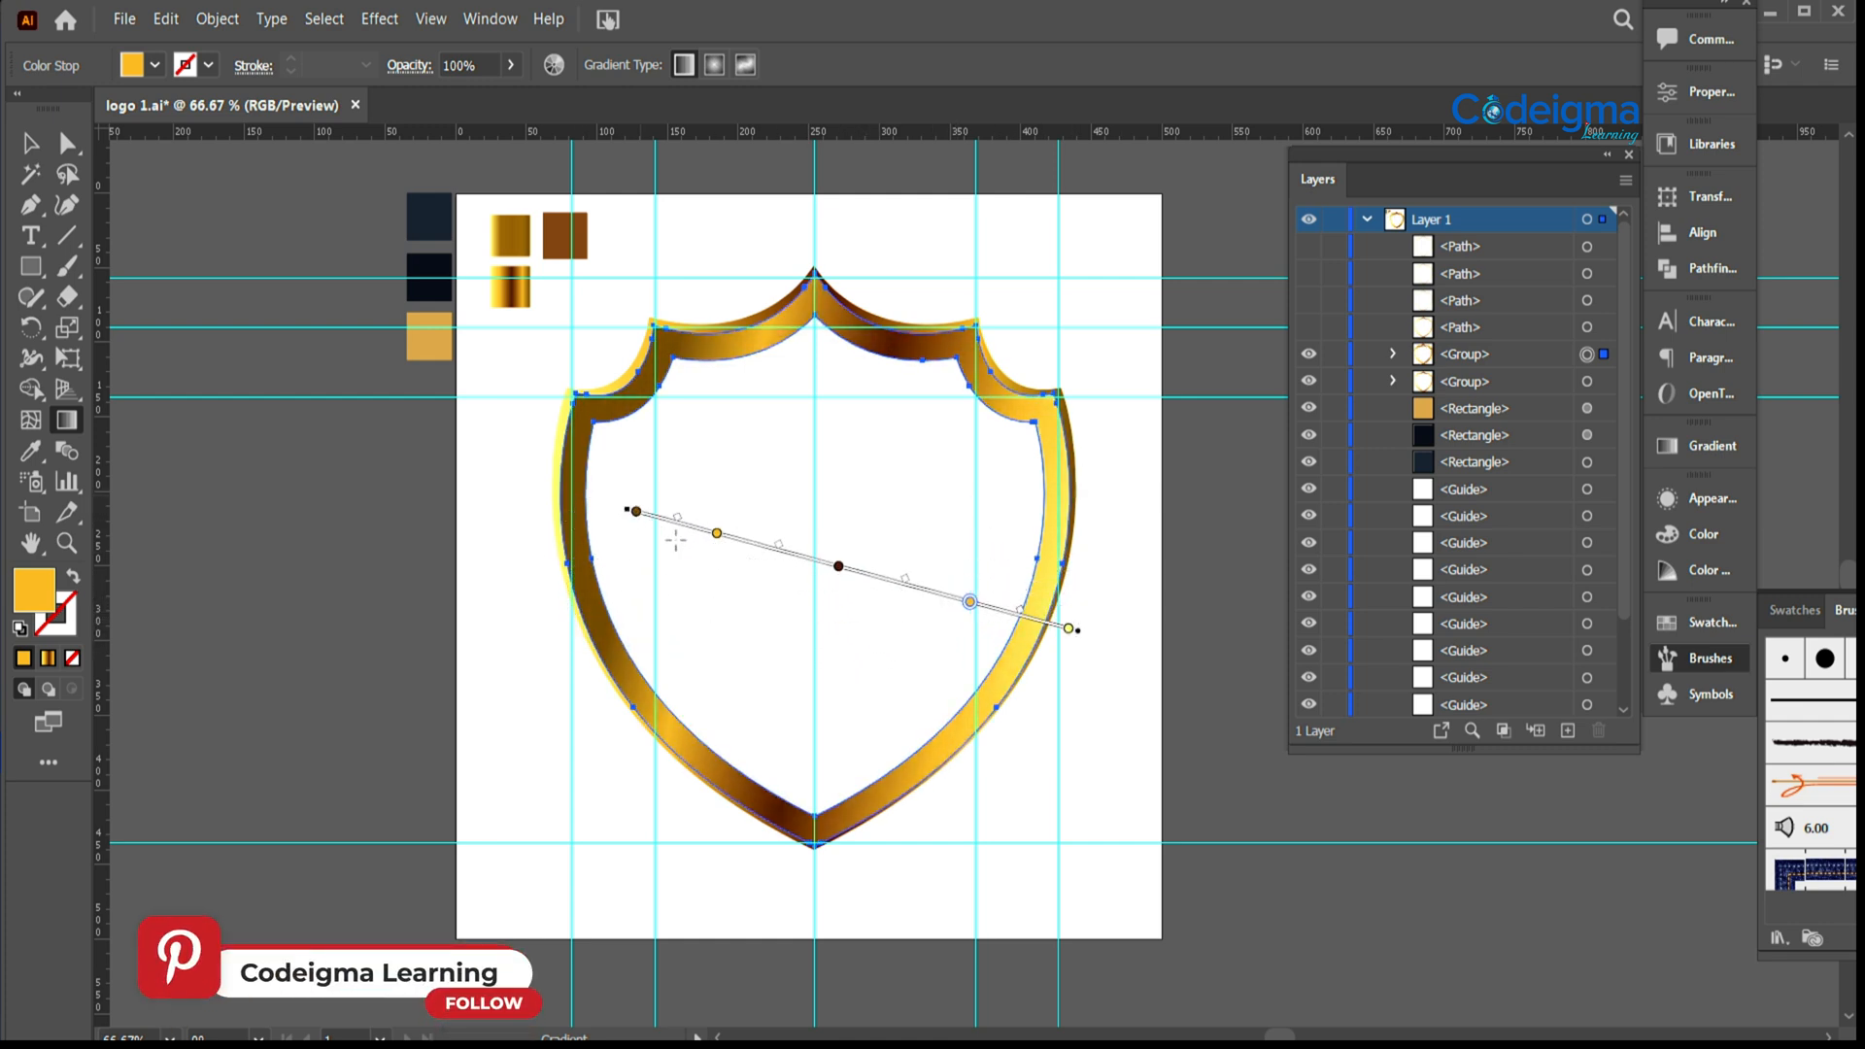
Step: Swap the border gradient's pale yellow and first orange stops, move the dark brown stop to about 46%, and redraw the gradient at about 109°
click(1712, 449)
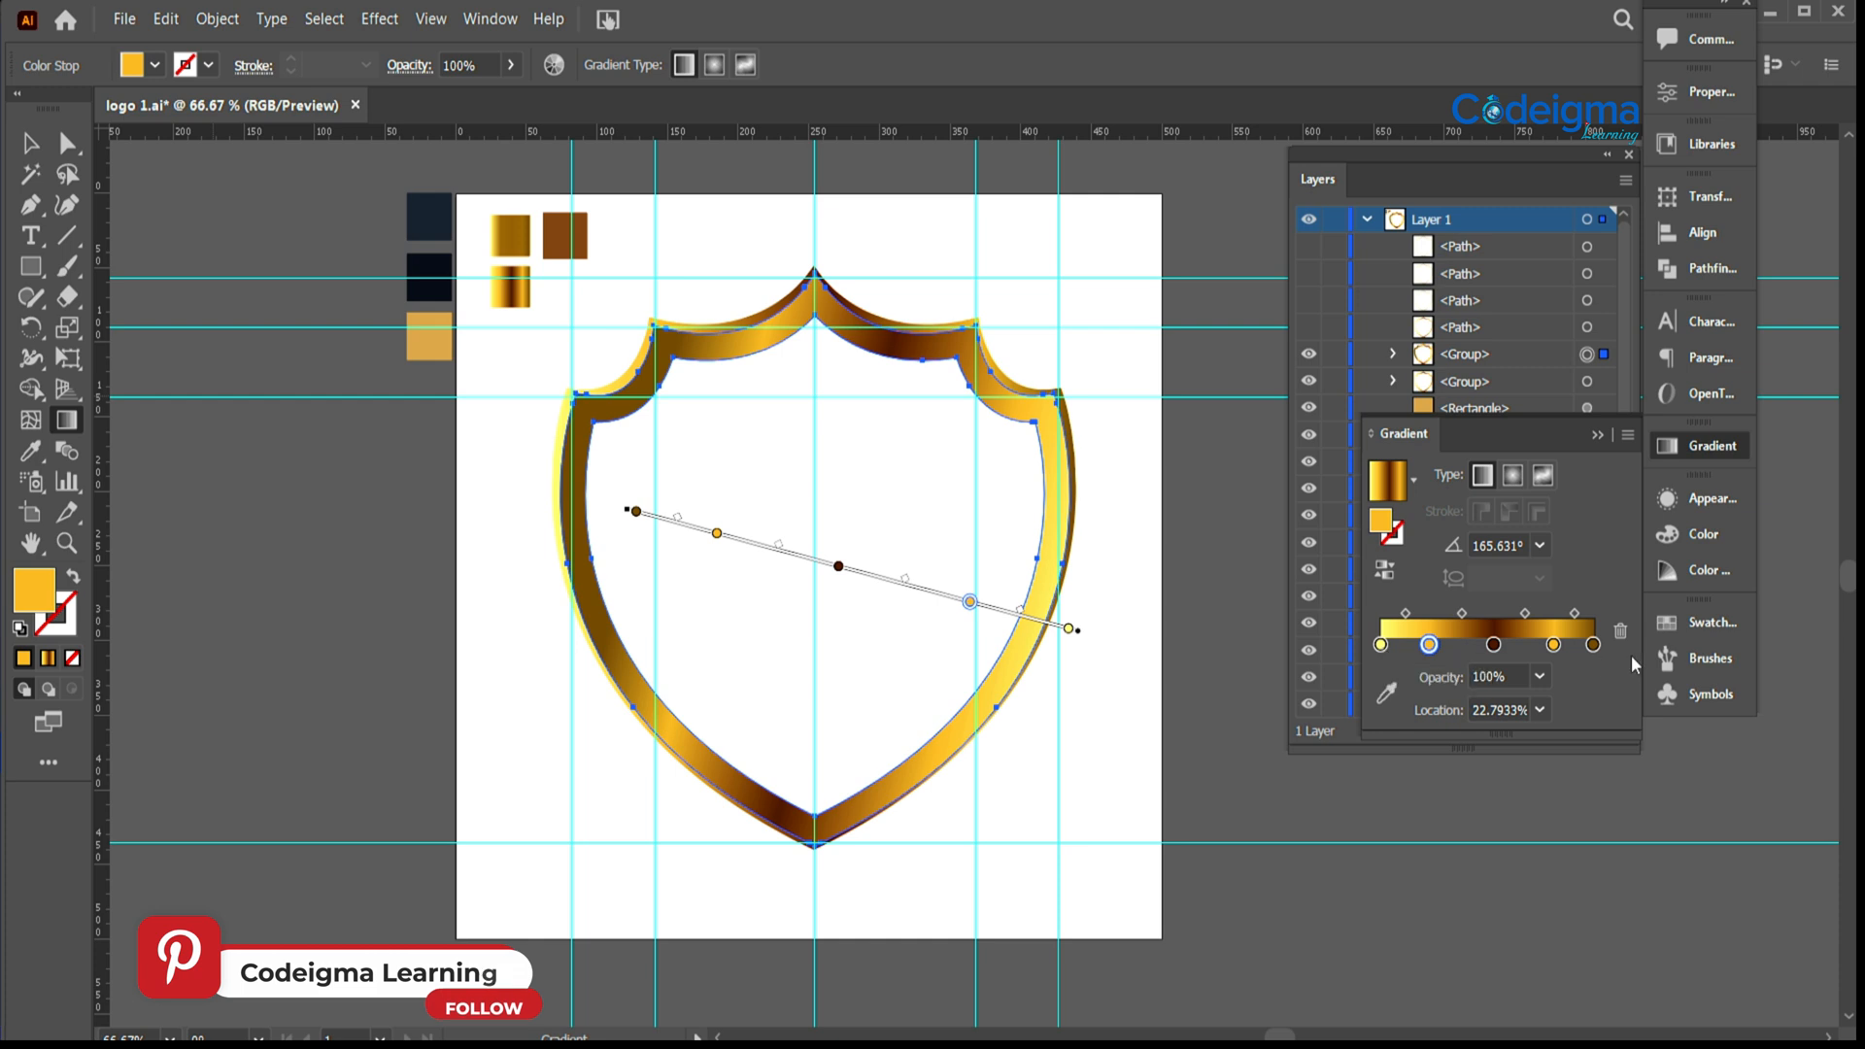
mouse_move(1429, 645)
mouse_down()
mouse_move(1385, 647)
mouse_move(1421, 649)
mouse_up()
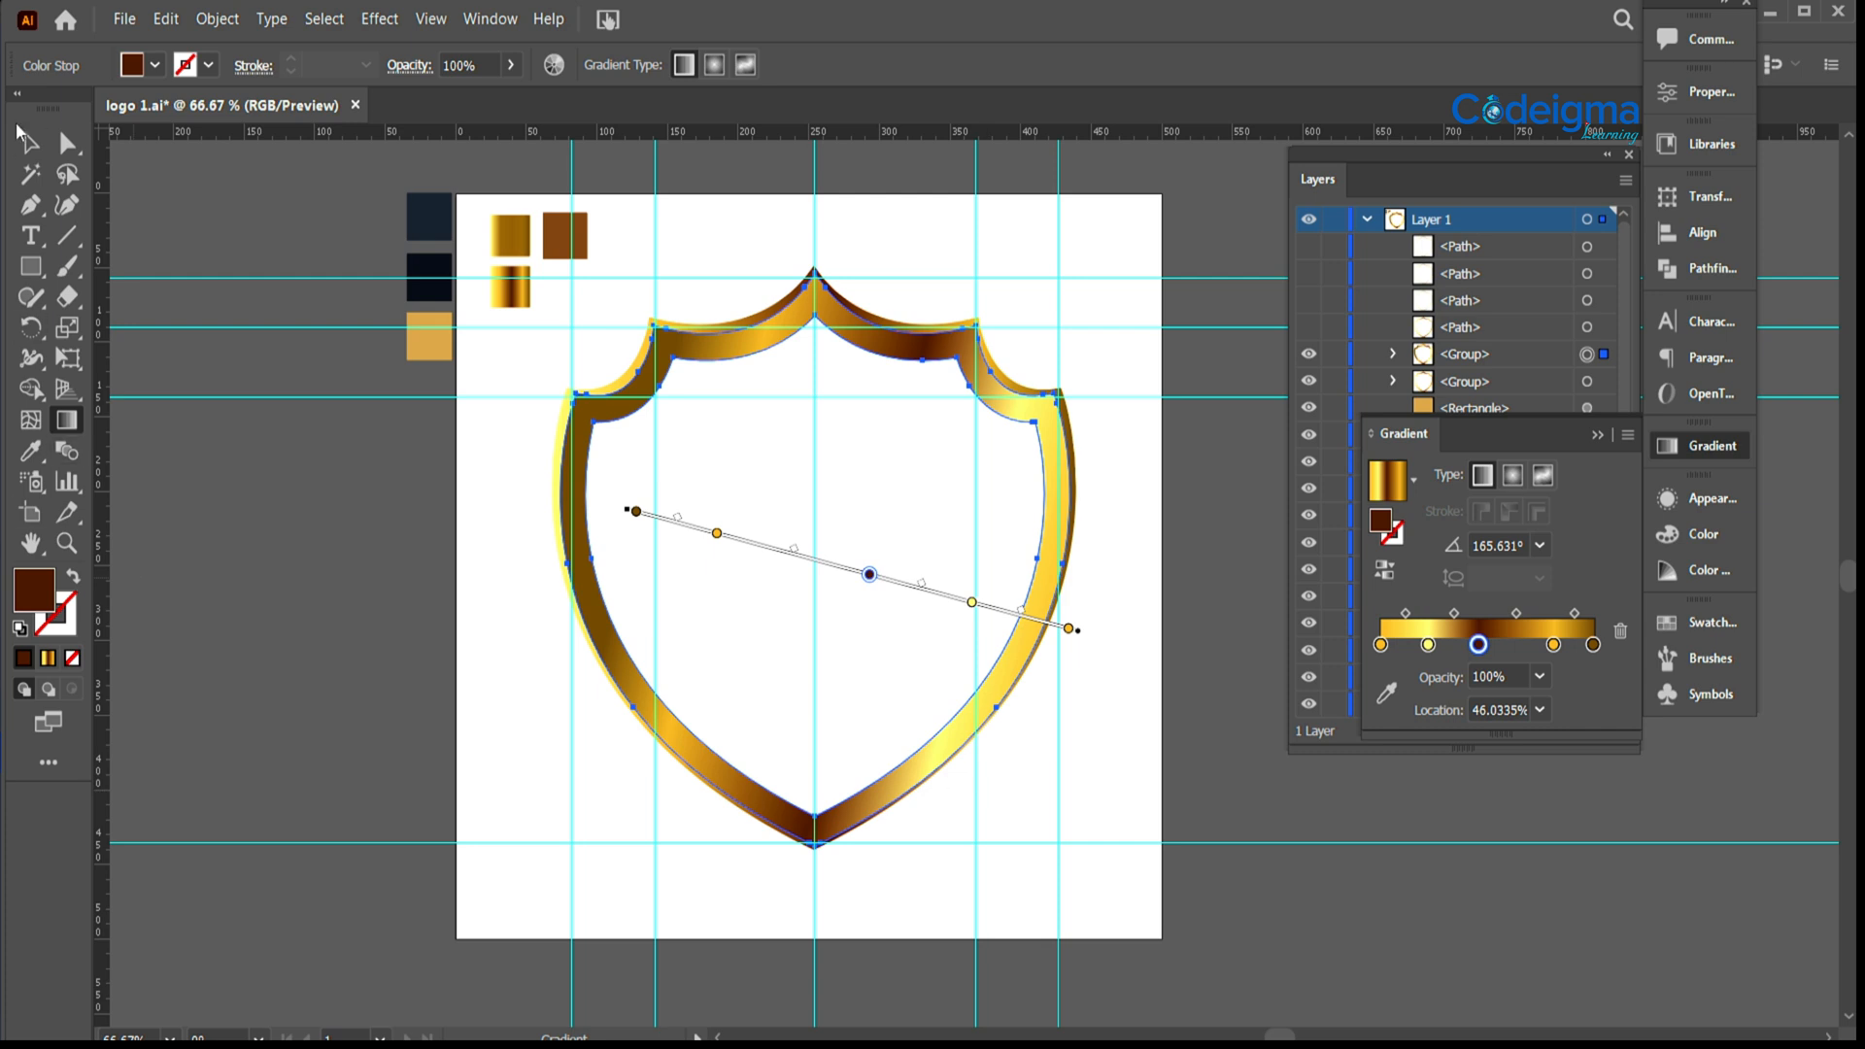
click(30, 141)
click(67, 420)
mouse_move(1069, 675)
mouse_down()
mouse_move(707, 568)
mouse_move(648, 371)
mouse_move(806, 422)
mouse_move(887, 412)
mouse_move(1016, 486)
mouse_move(997, 396)
mouse_move(1173, 408)
mouse_move(1082, 237)
mouse_move(936, 195)
mouse_move(917, 213)
mouse_up()
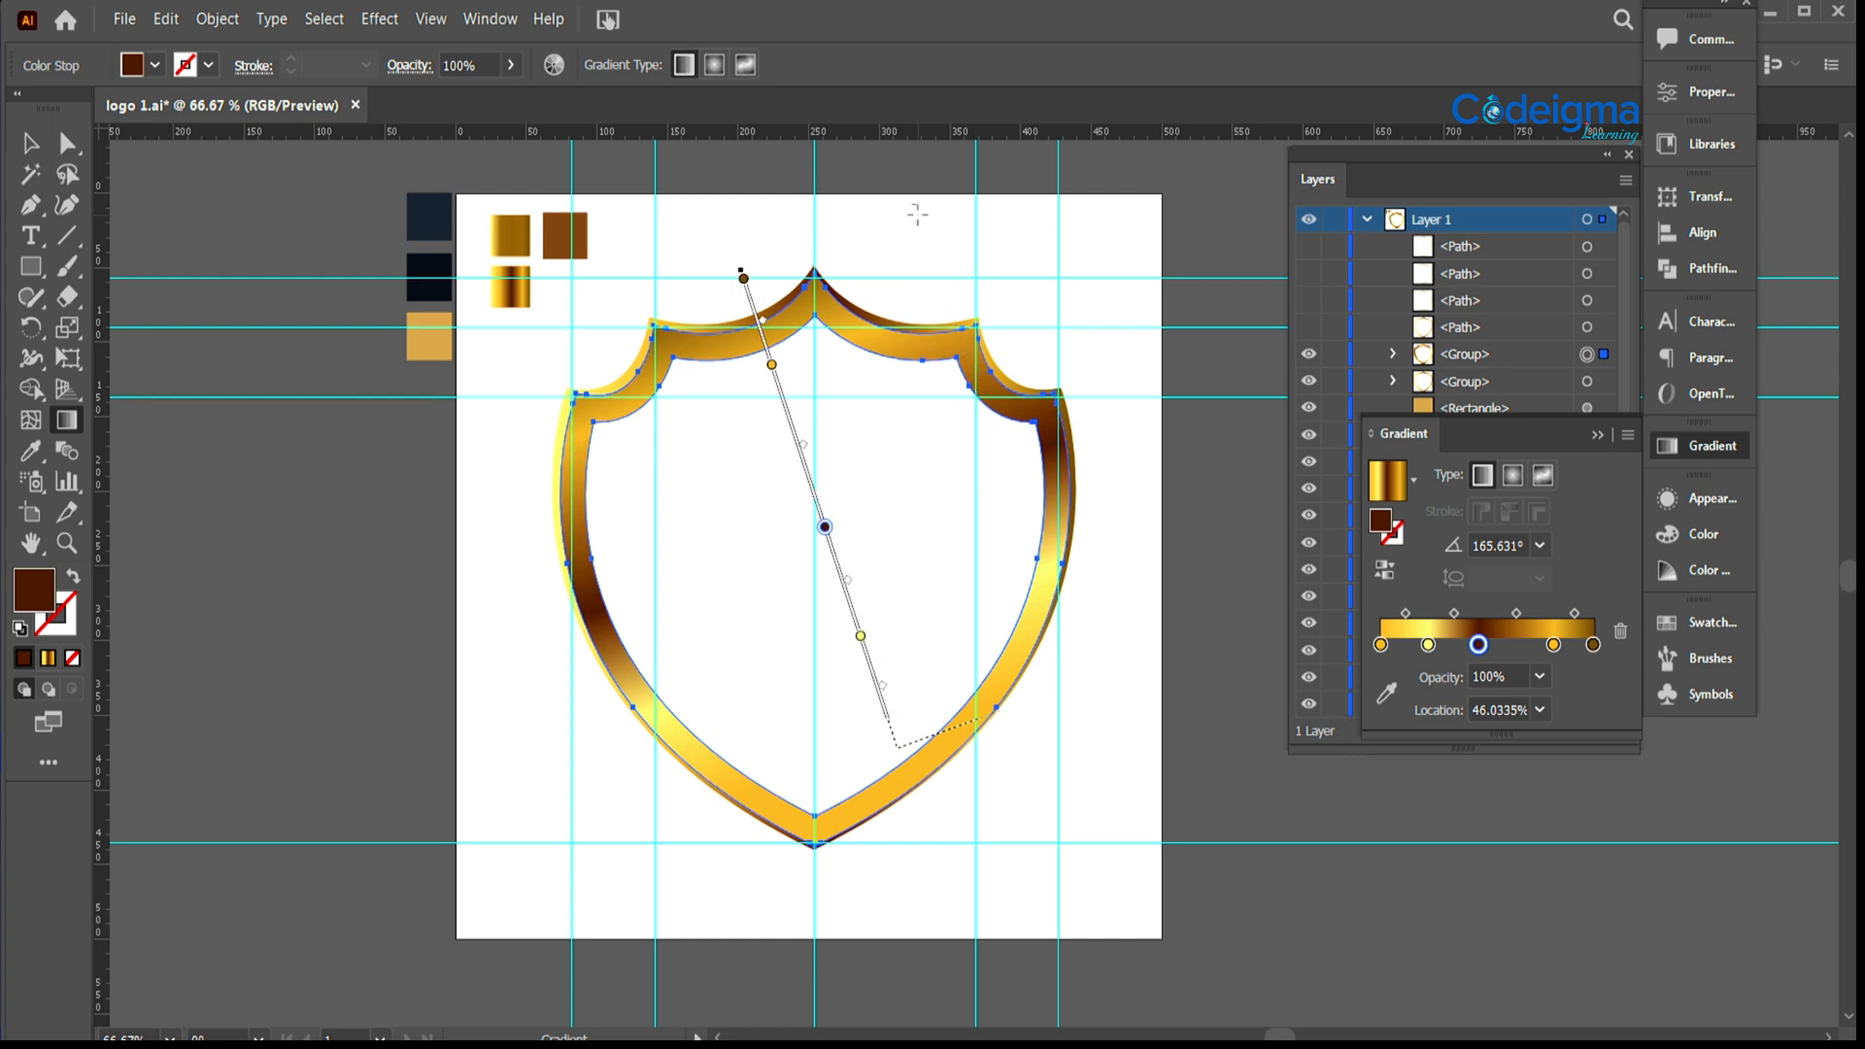
click(19, 144)
click(1233, 540)
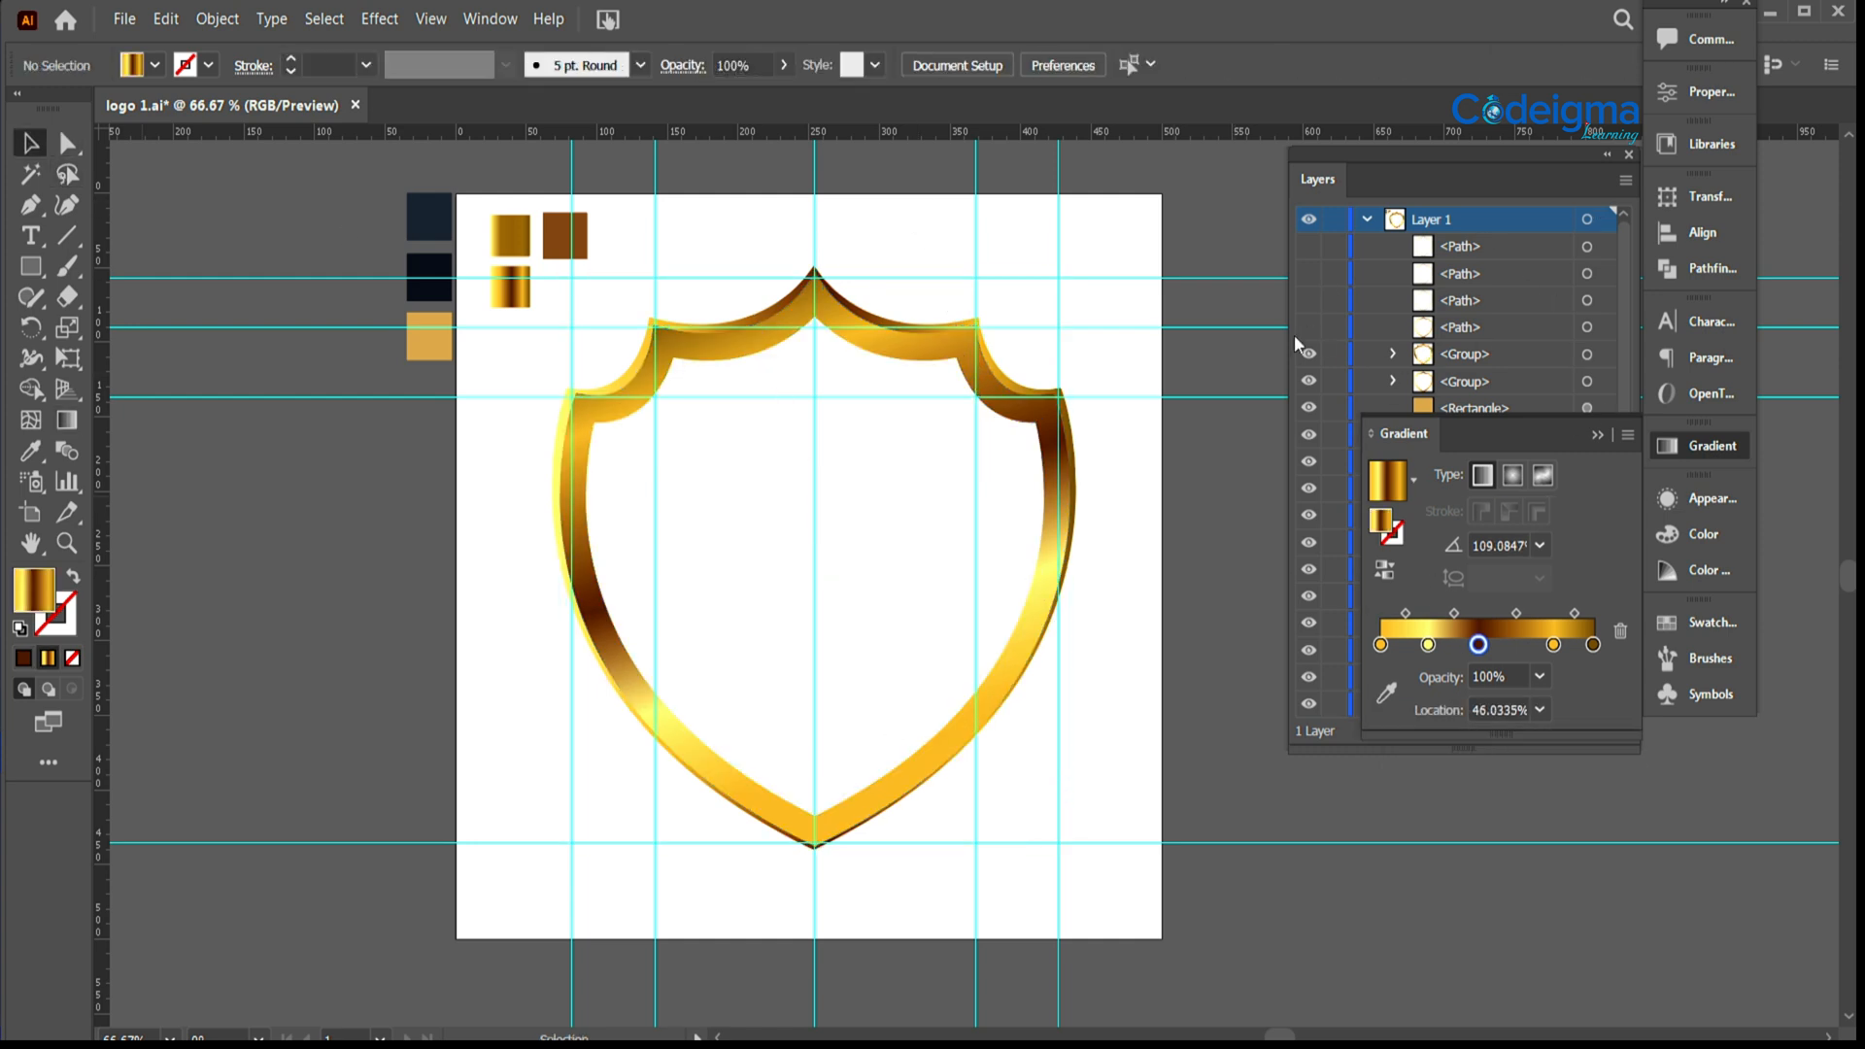
Step: Show the hidden 8 pt outline and select it
click(1308, 327)
click(1588, 326)
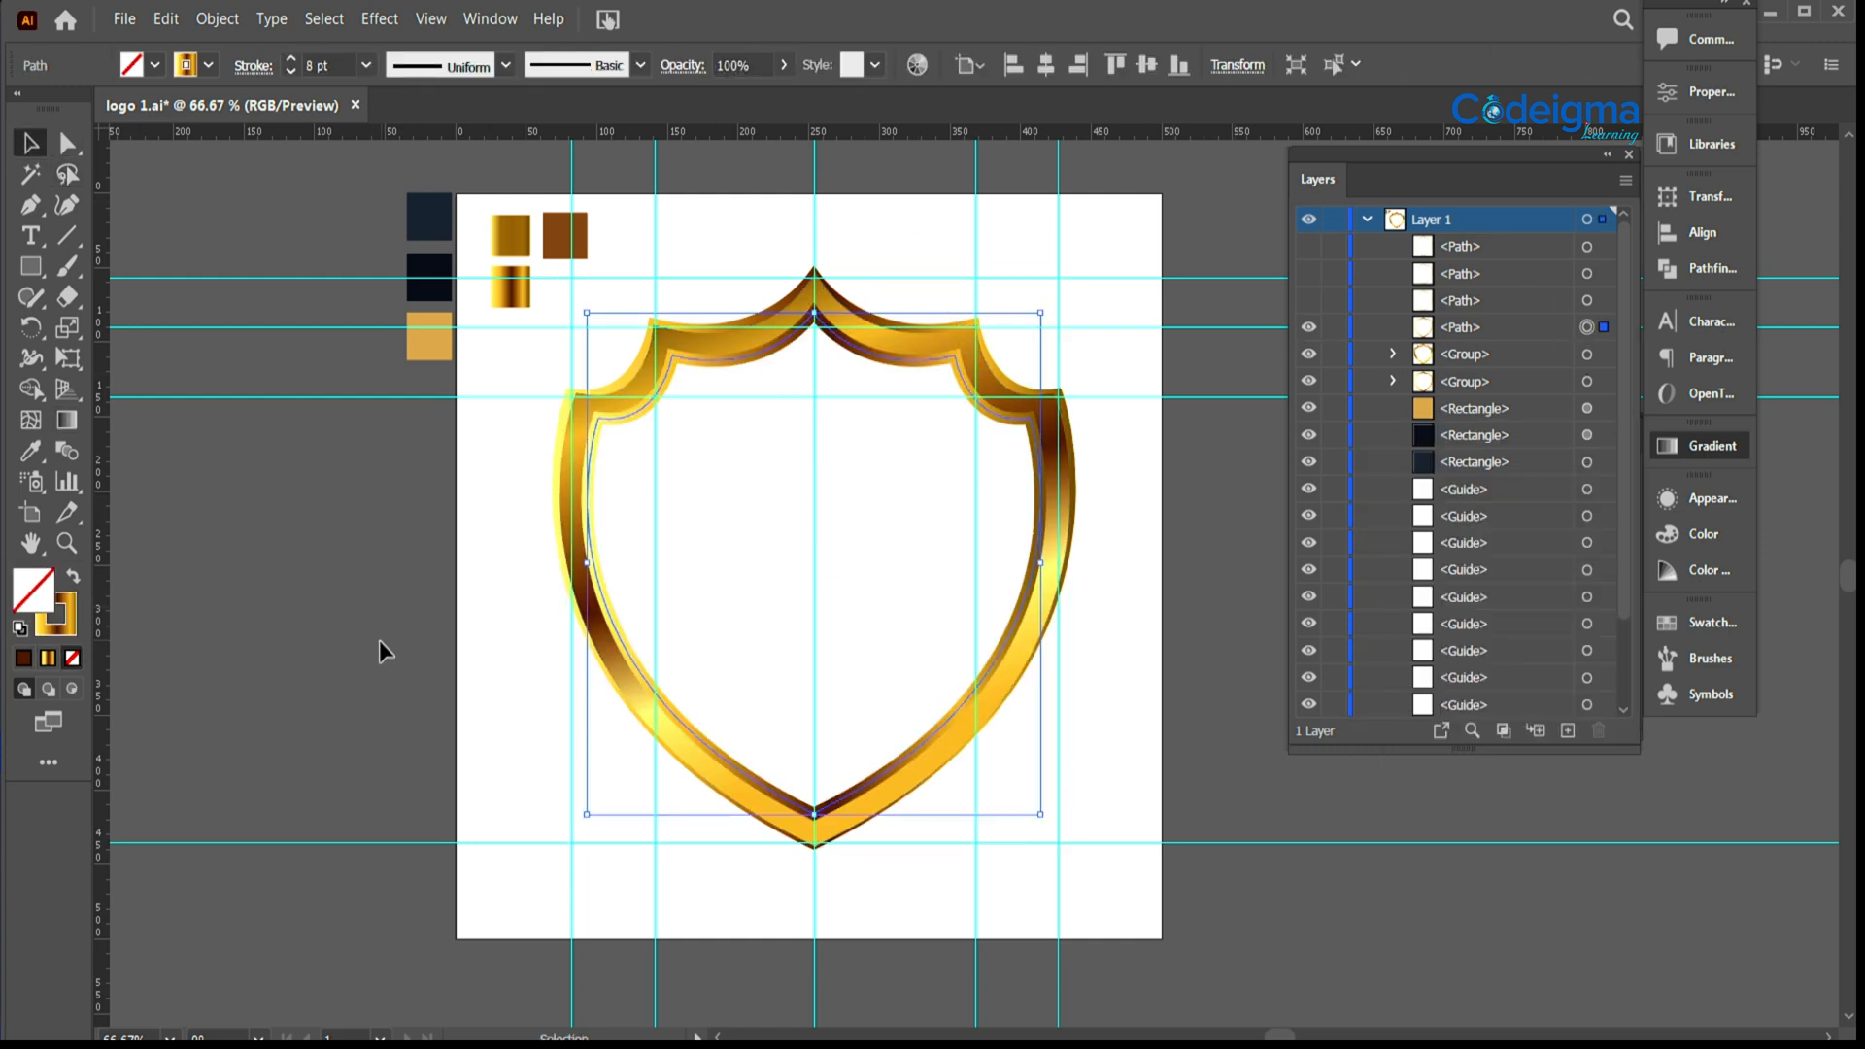
click(65, 422)
click(31, 450)
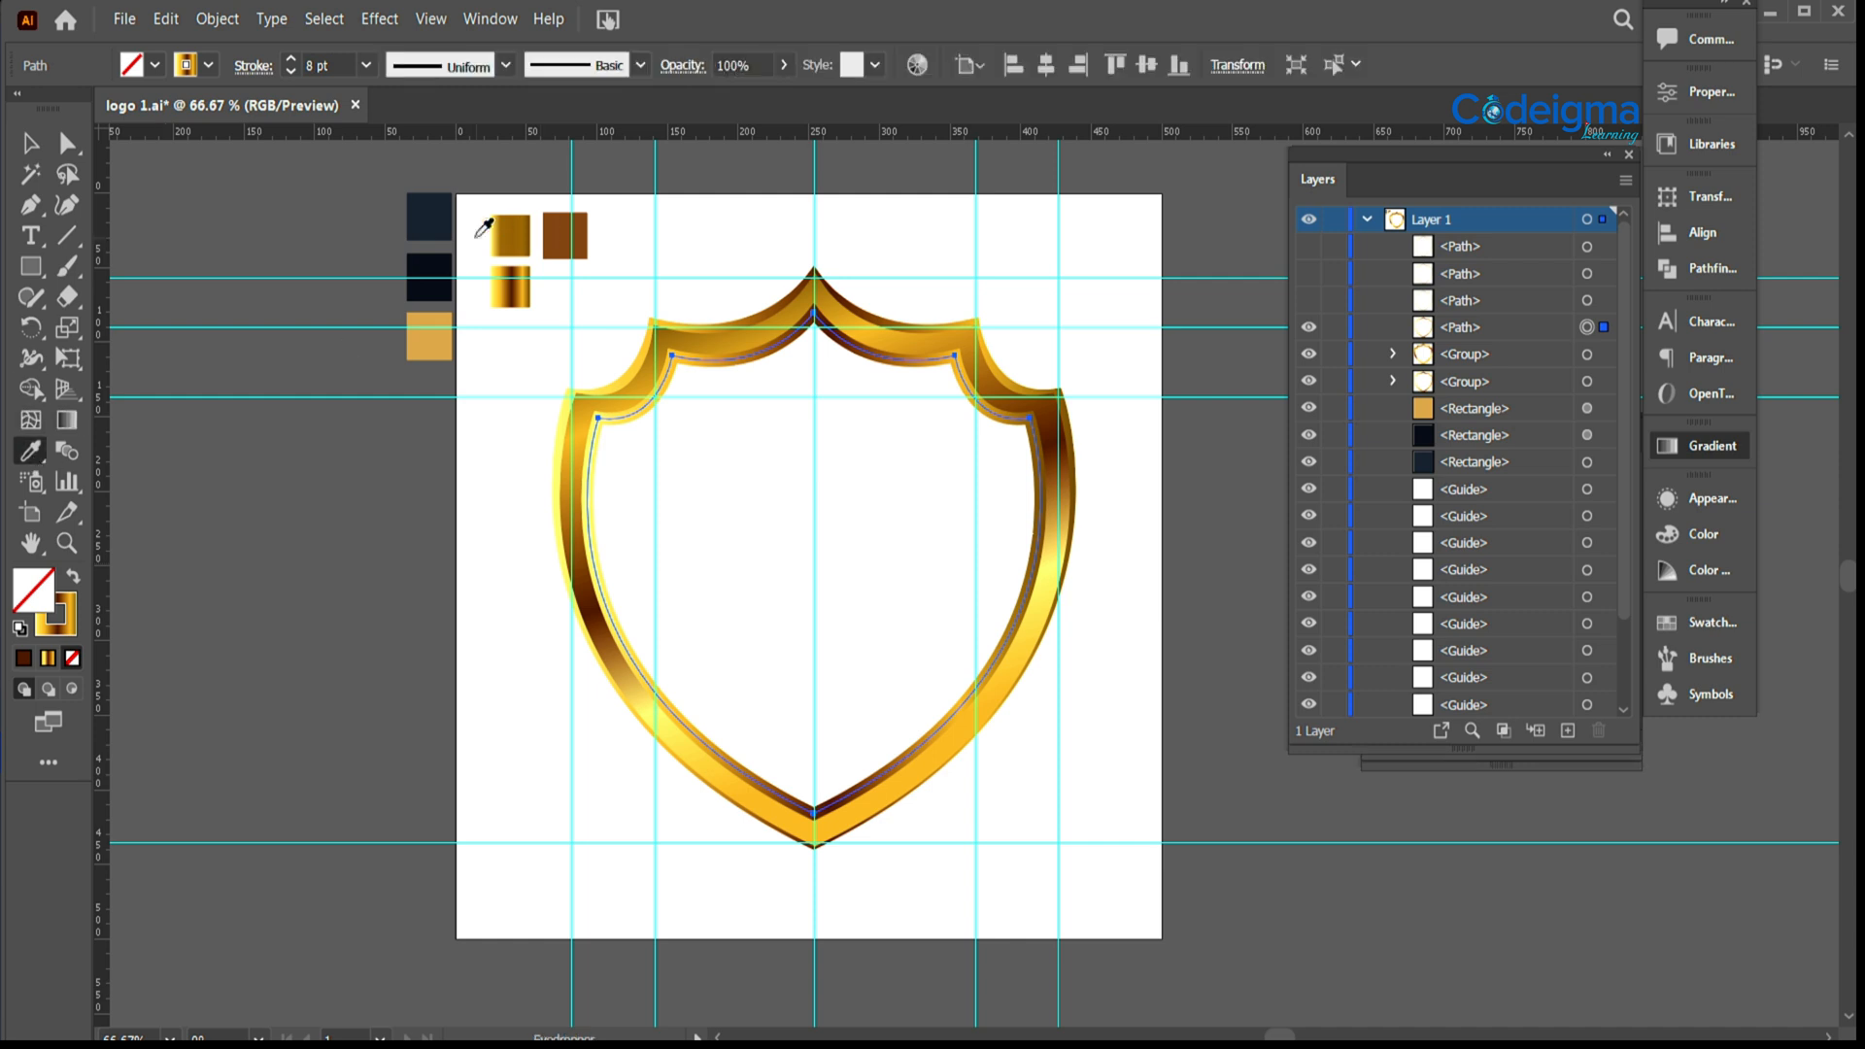
click(507, 236)
click(73, 579)
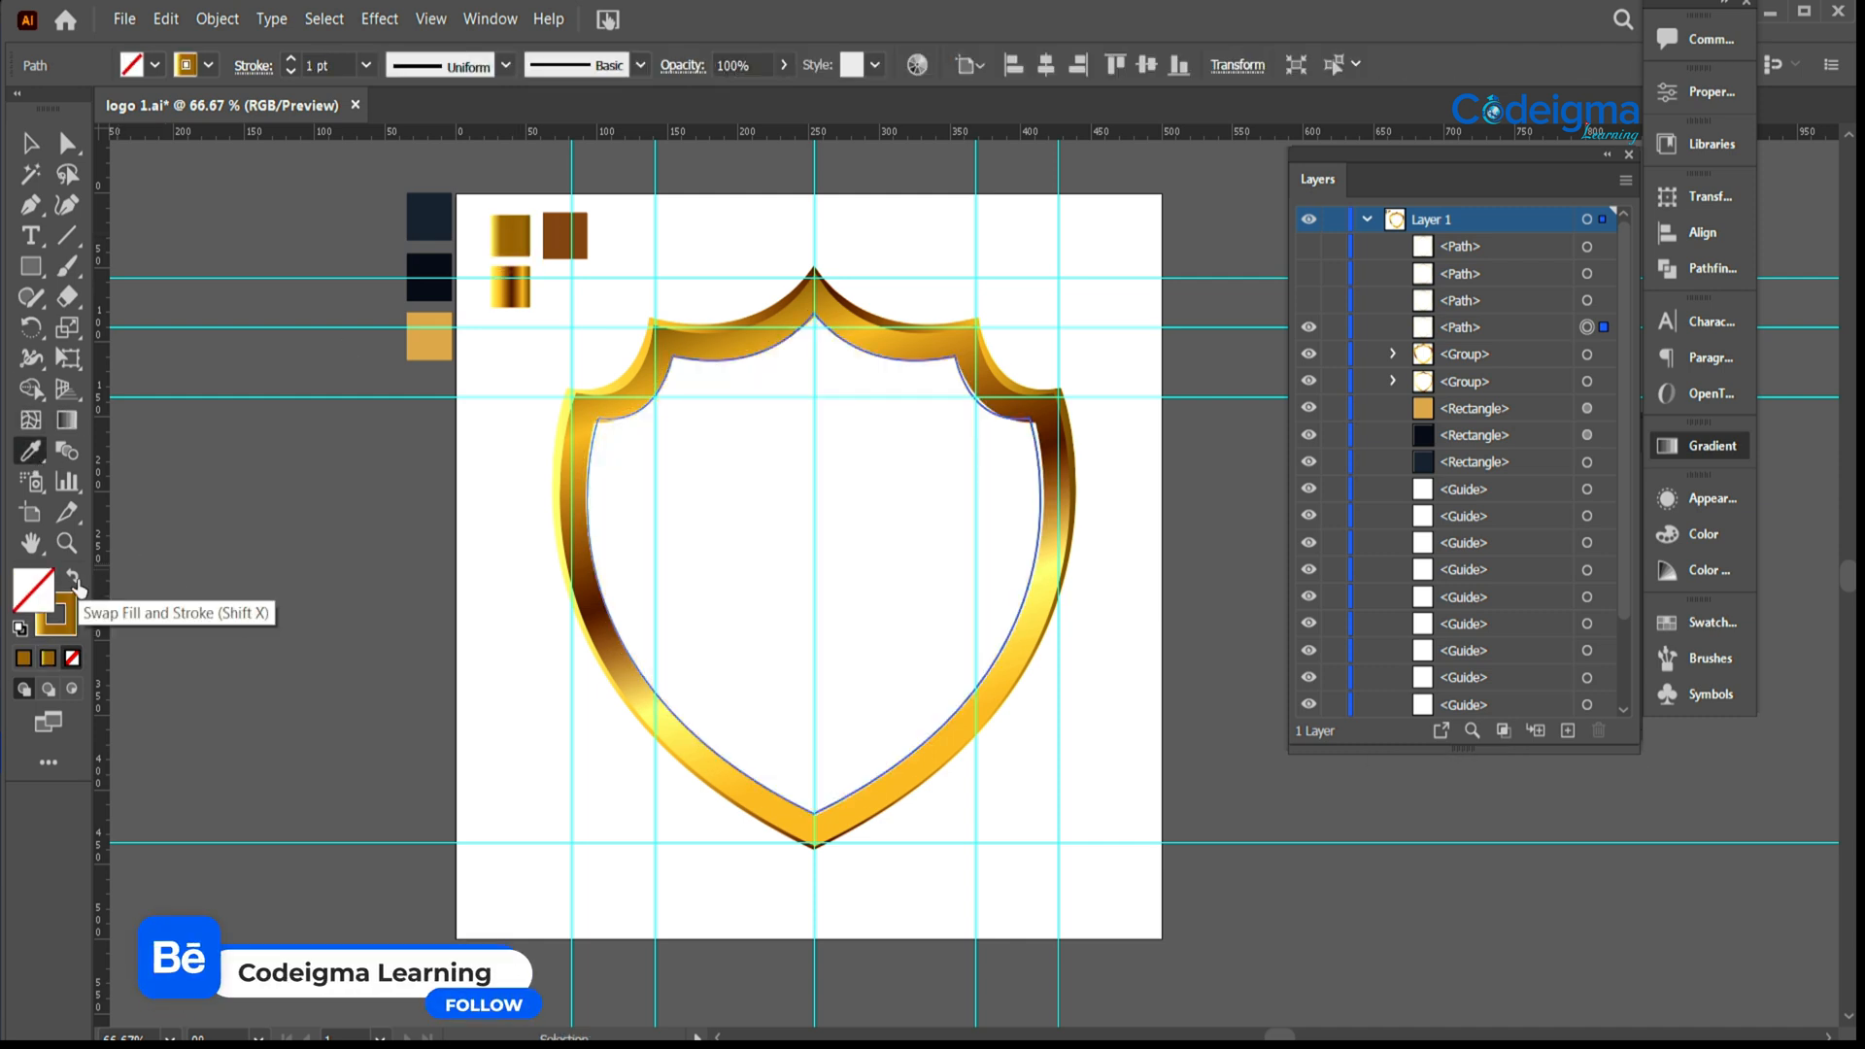
click(74, 580)
click(74, 580)
Step: Expand the 8 pt outline and redraw its gradient as a short diagonal rising to the right
key(g)
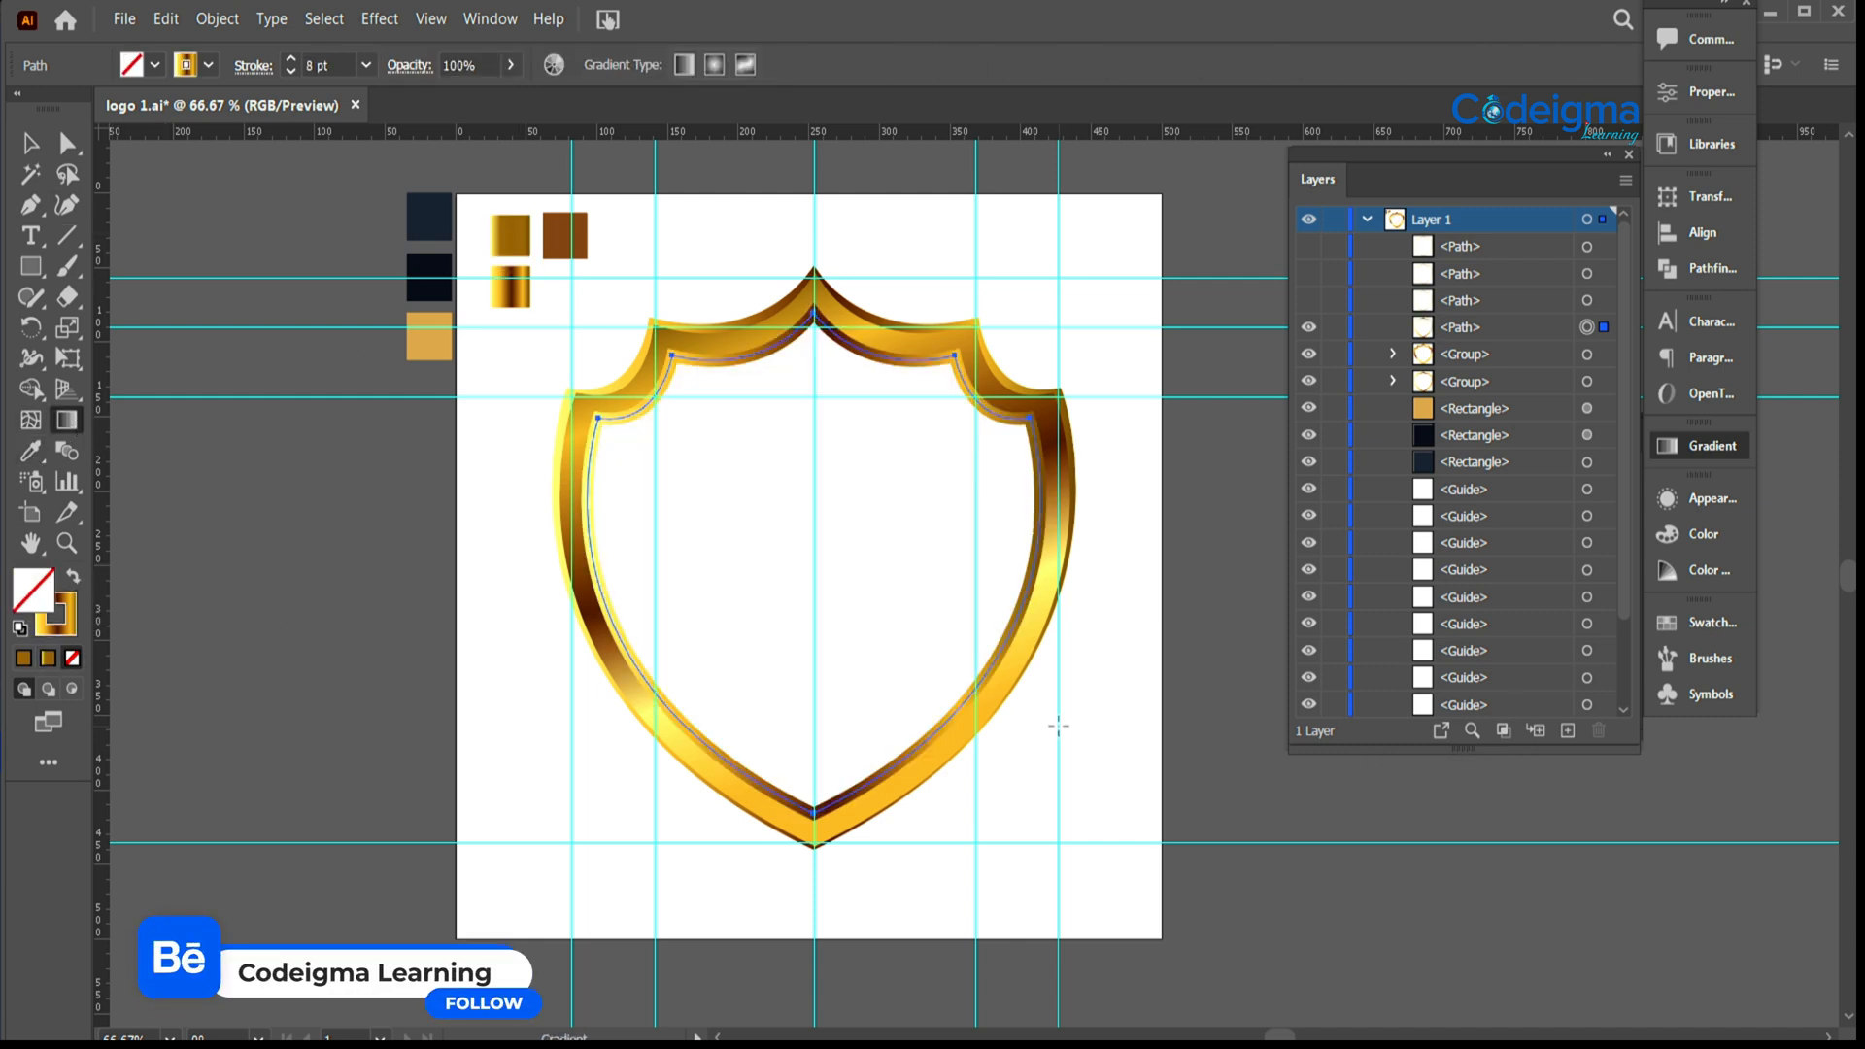
click(217, 18)
click(276, 278)
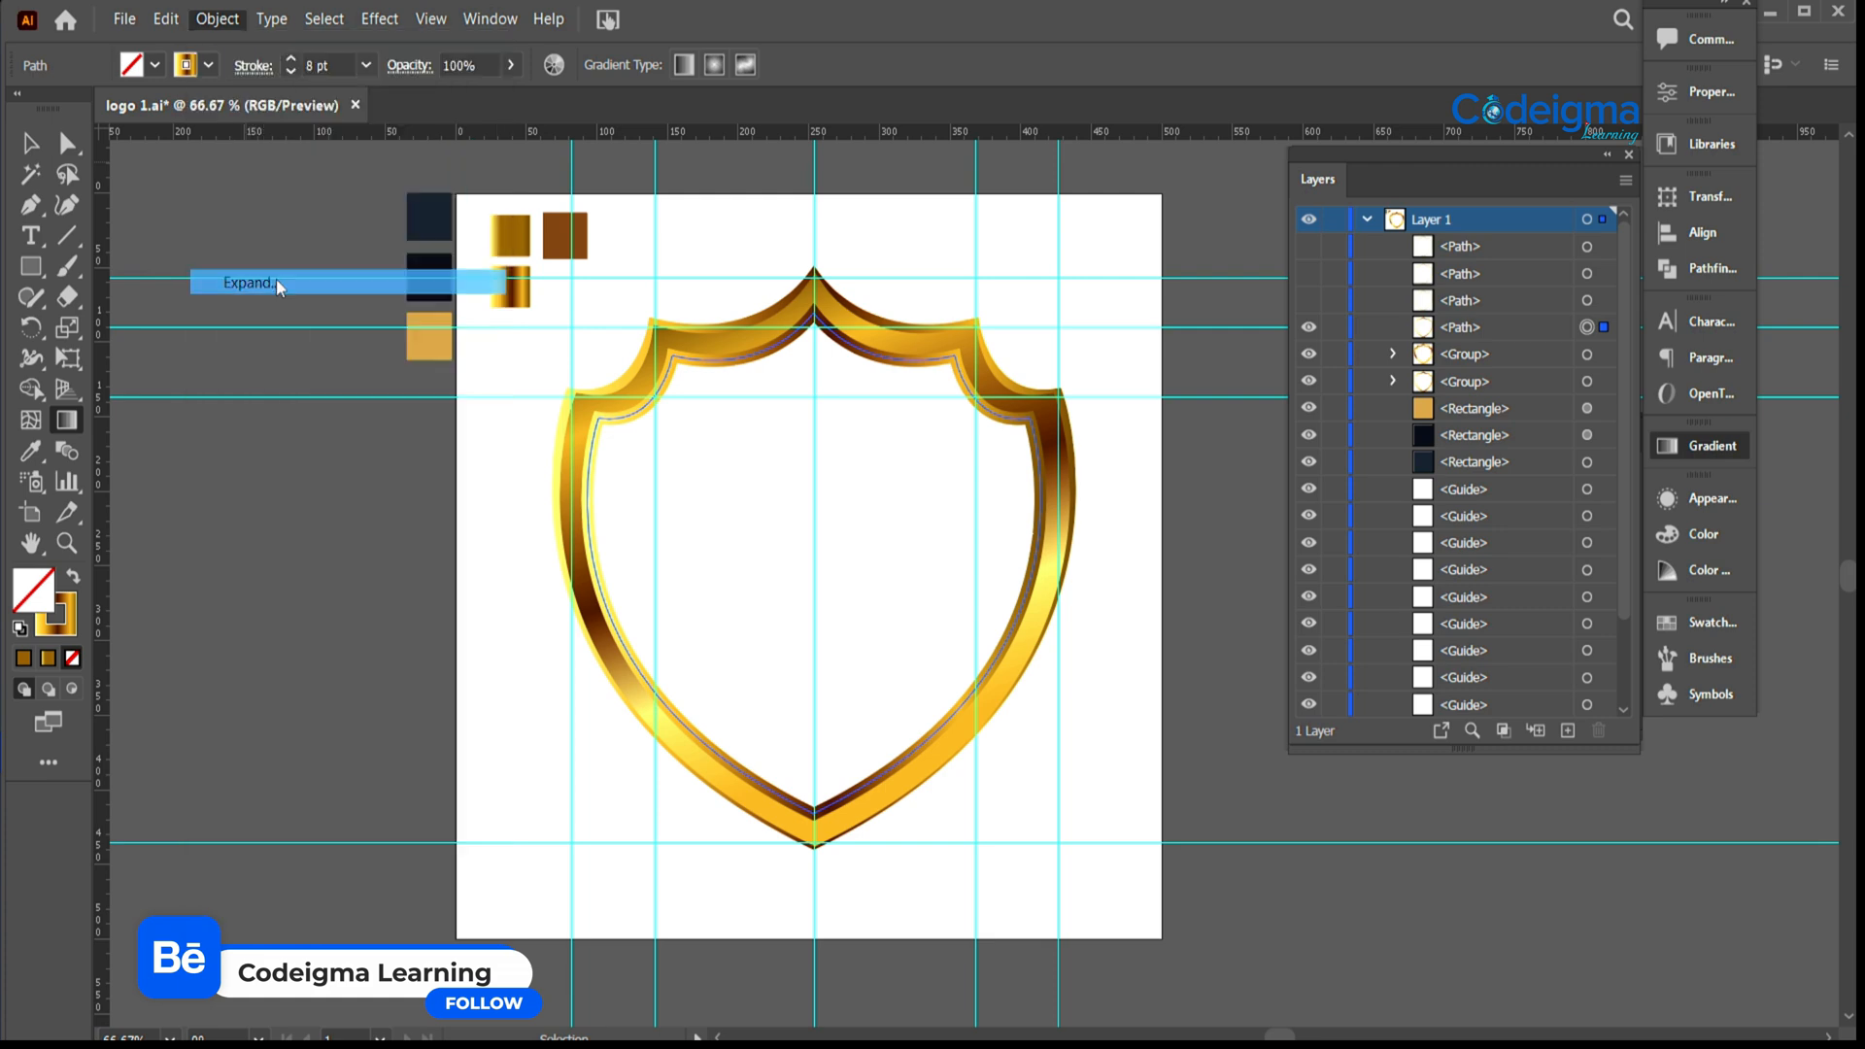
click(863, 675)
mouse_move(1003, 731)
mouse_down()
mouse_move(820, 444)
mouse_move(1083, 649)
mouse_move(1012, 606)
mouse_move(1108, 616)
mouse_move(1124, 603)
mouse_move(1109, 593)
mouse_up()
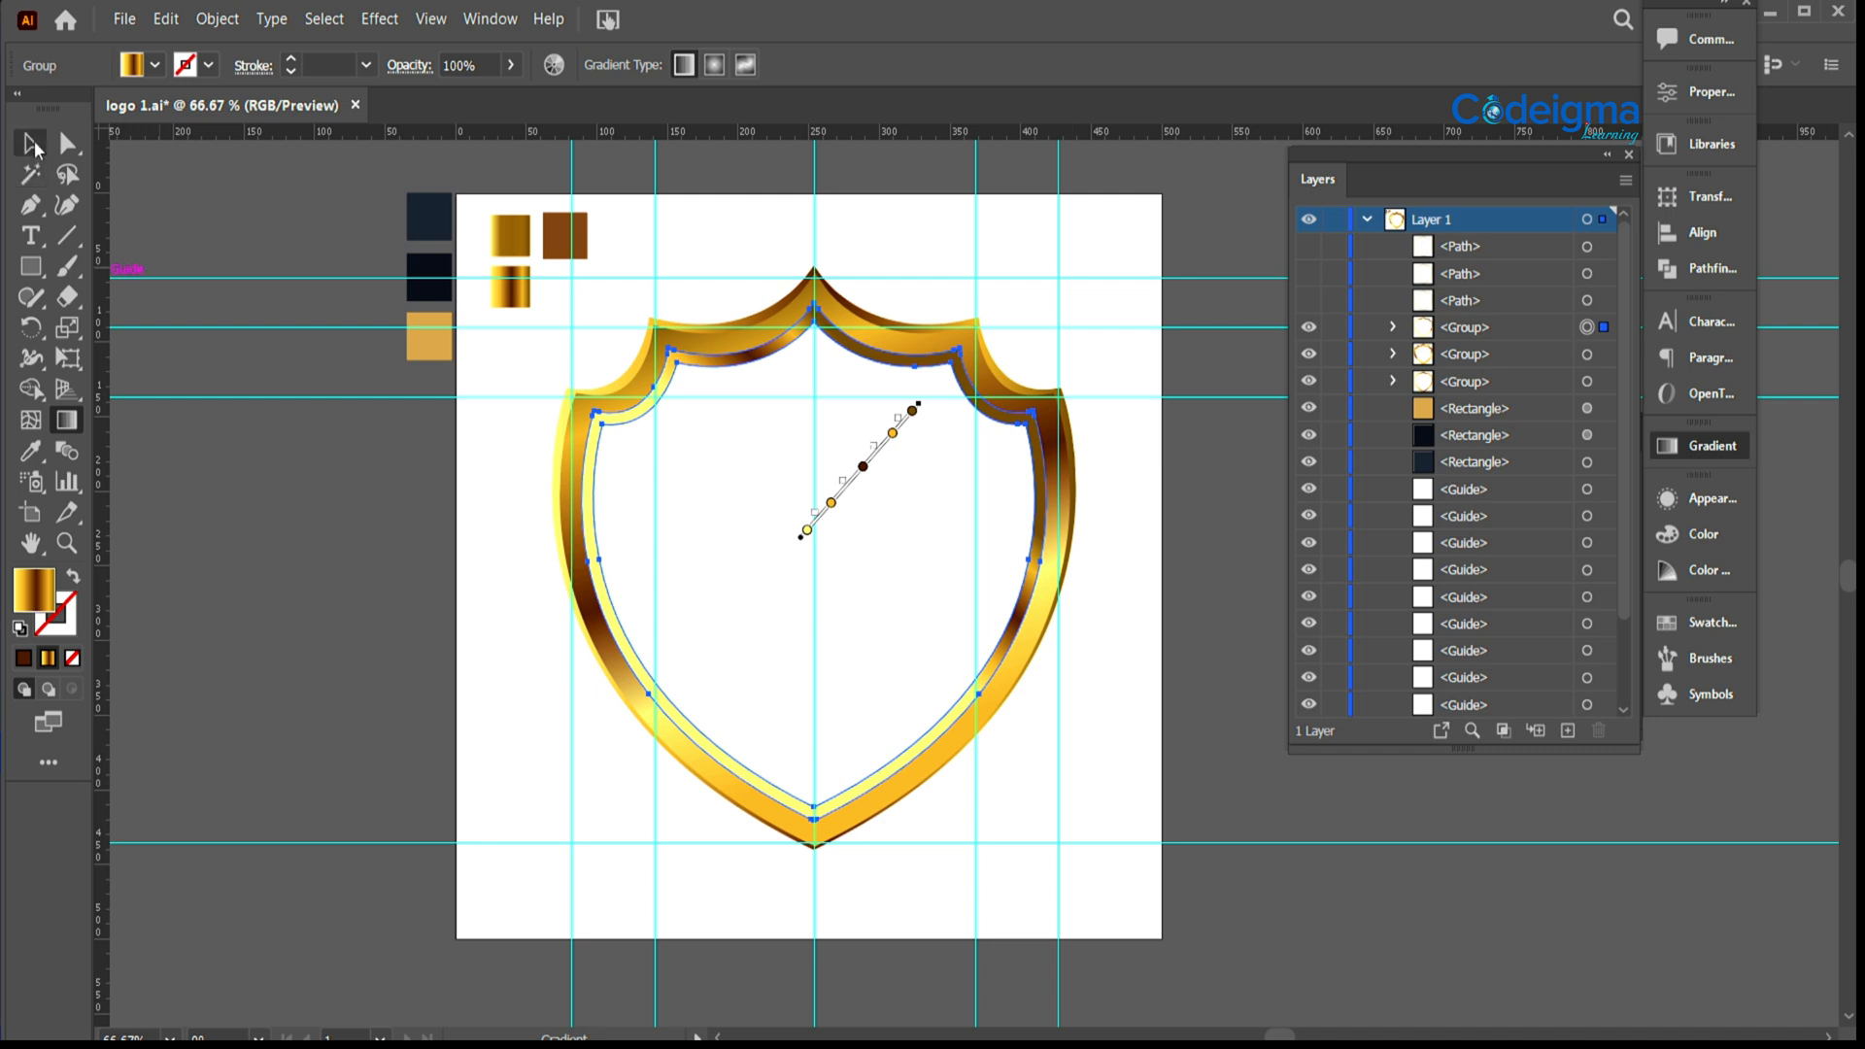
click(34, 146)
click(1108, 964)
click(933, 749)
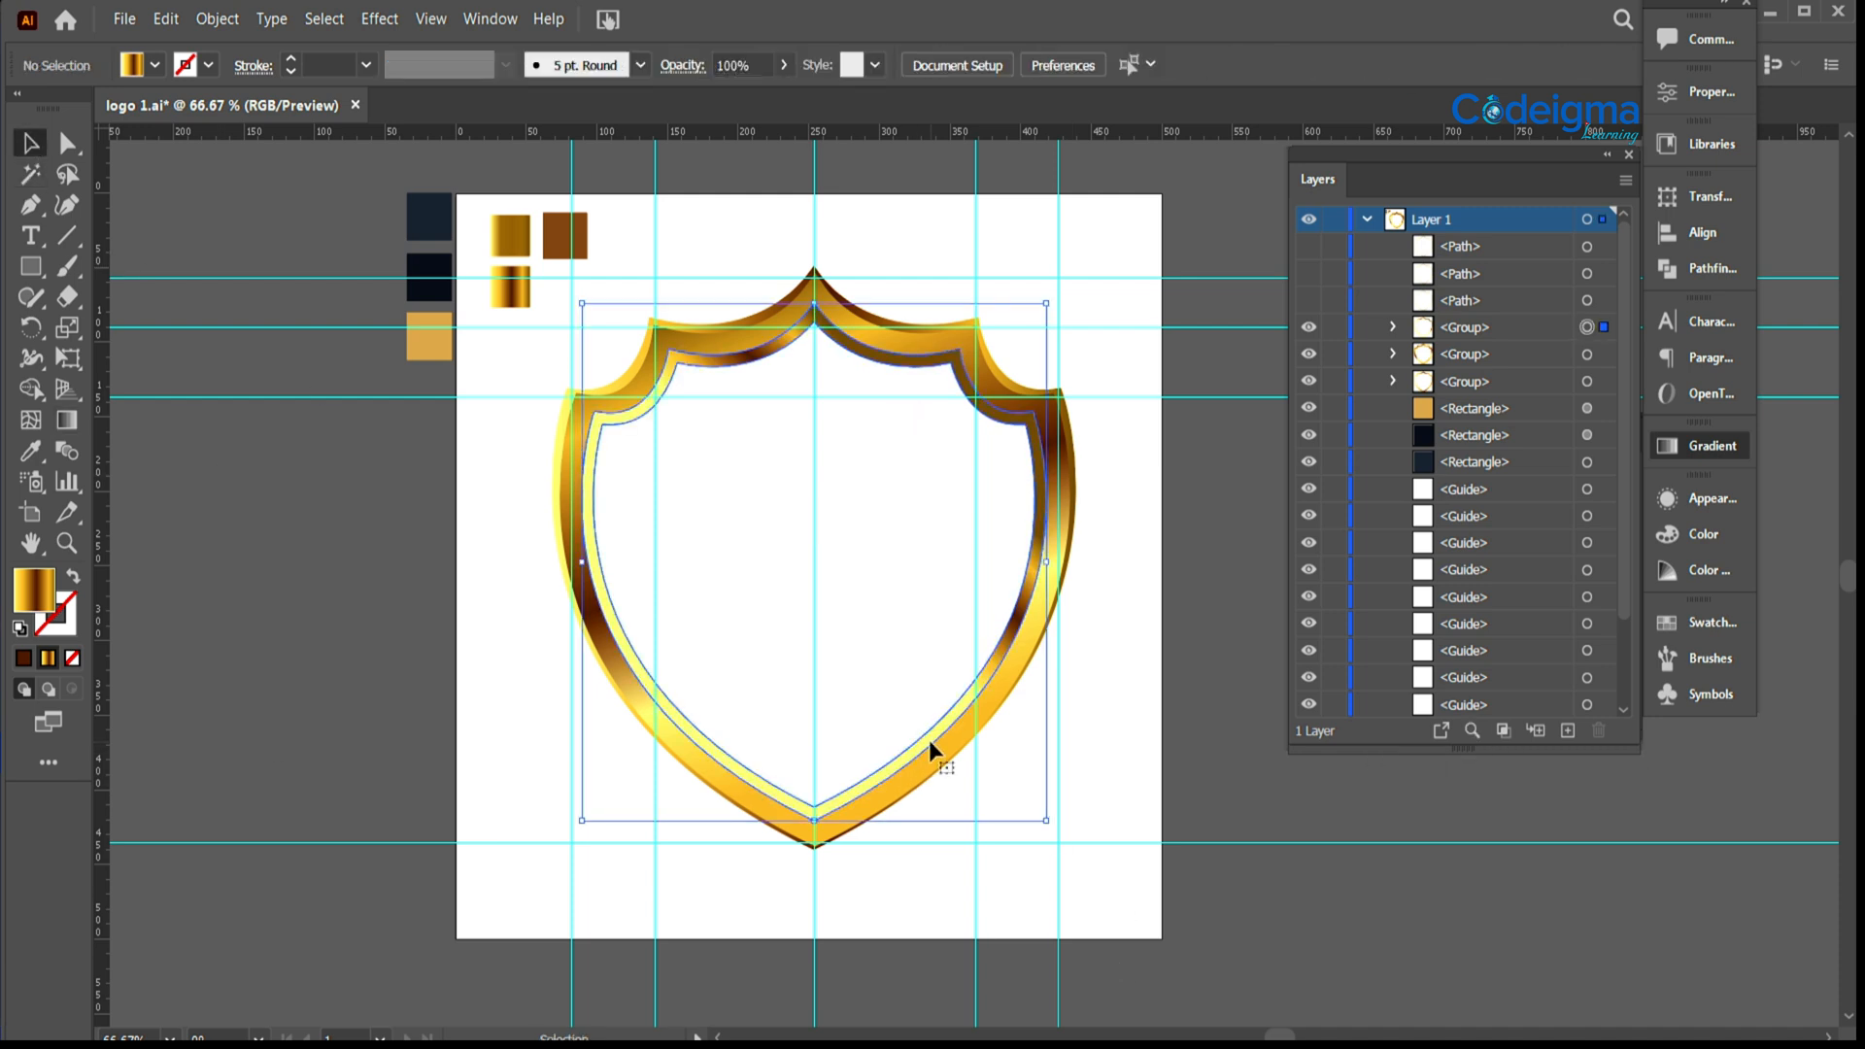
Step: Show the outermost hidden 5 pt outline and give it a 5 pt stroke in the near-black swatch colour with no fill
click(1309, 301)
click(1589, 301)
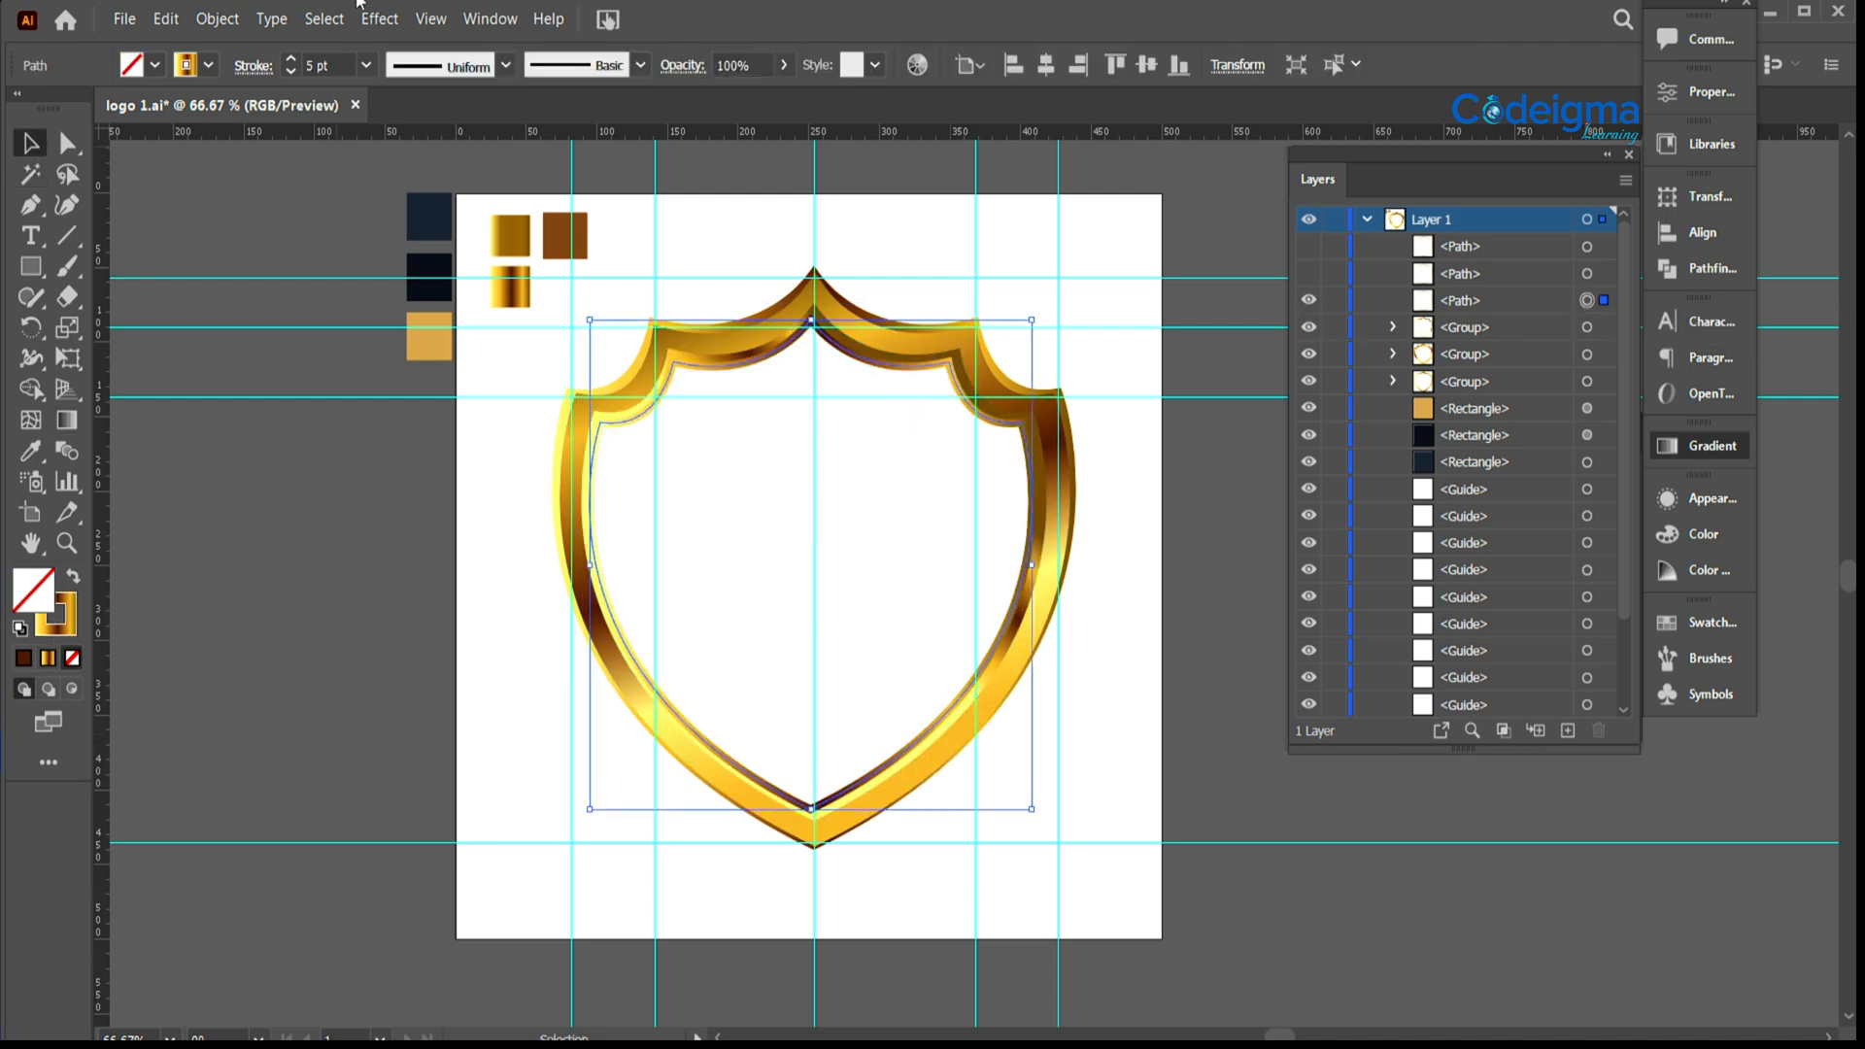
click(32, 453)
click(446, 264)
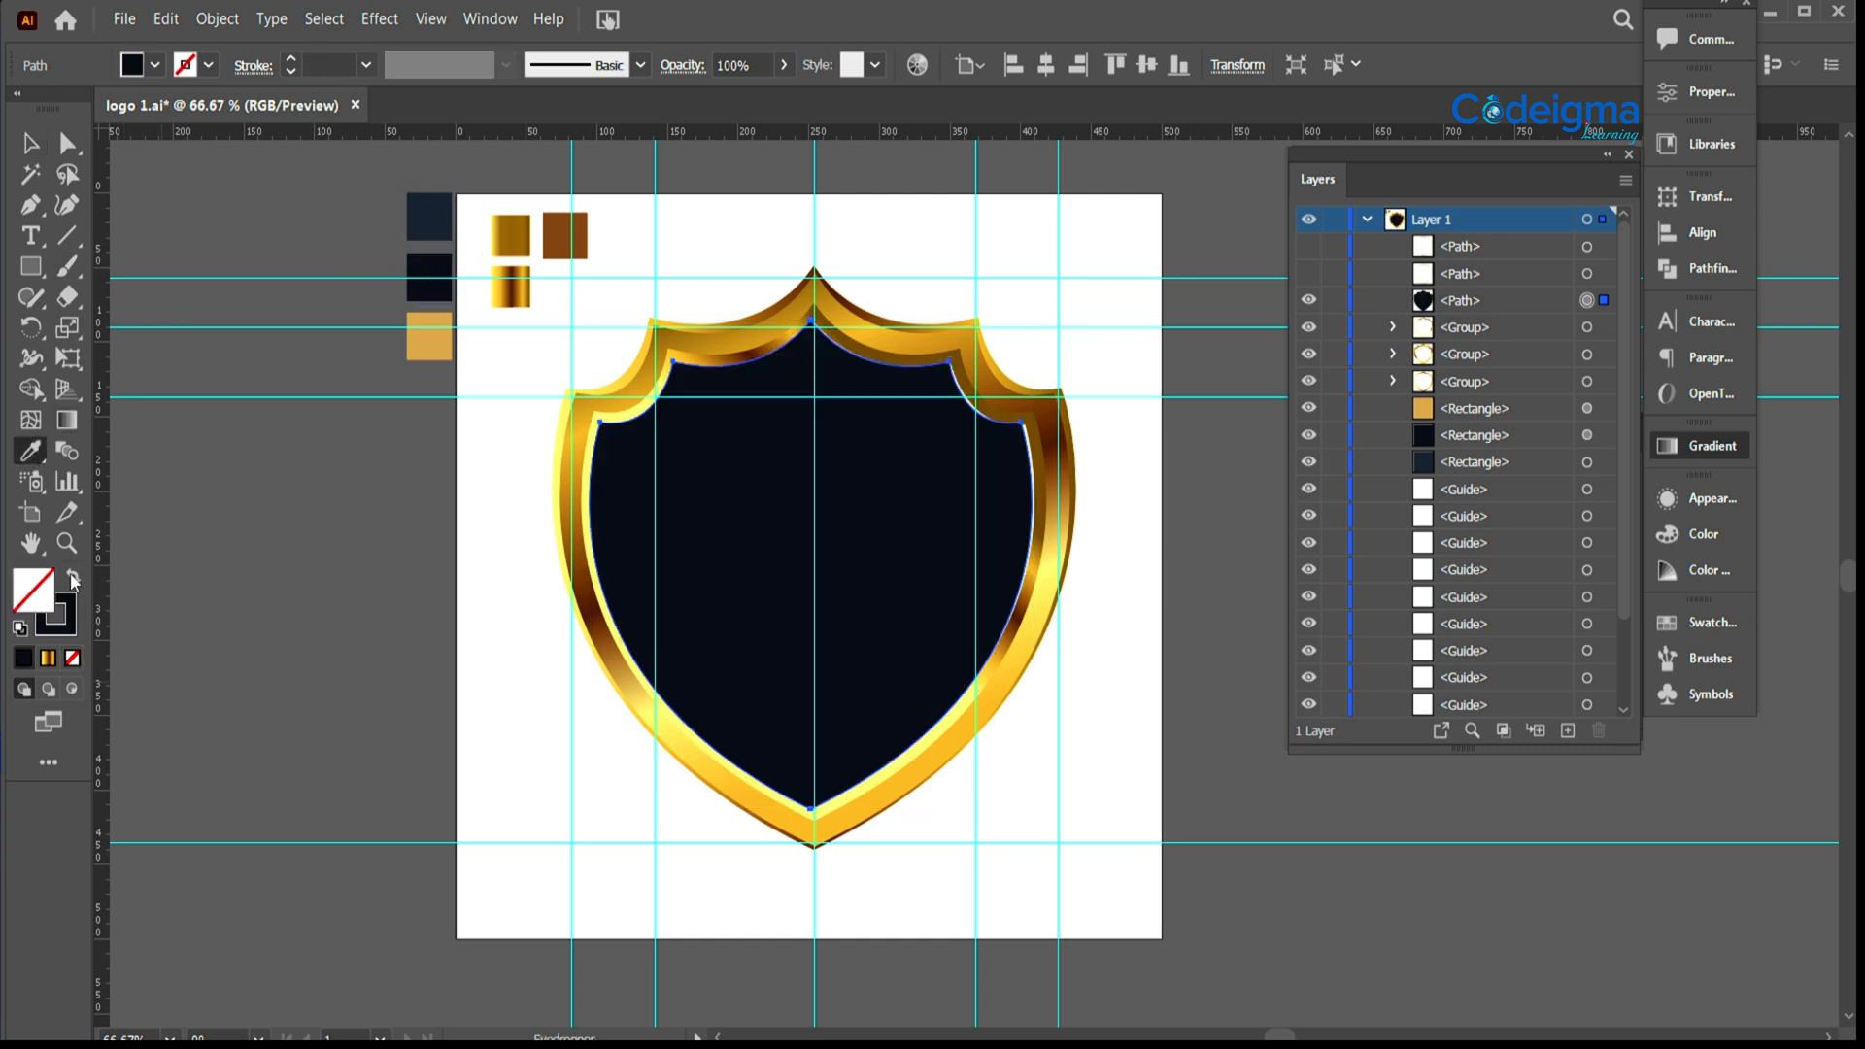
click(73, 580)
click(367, 68)
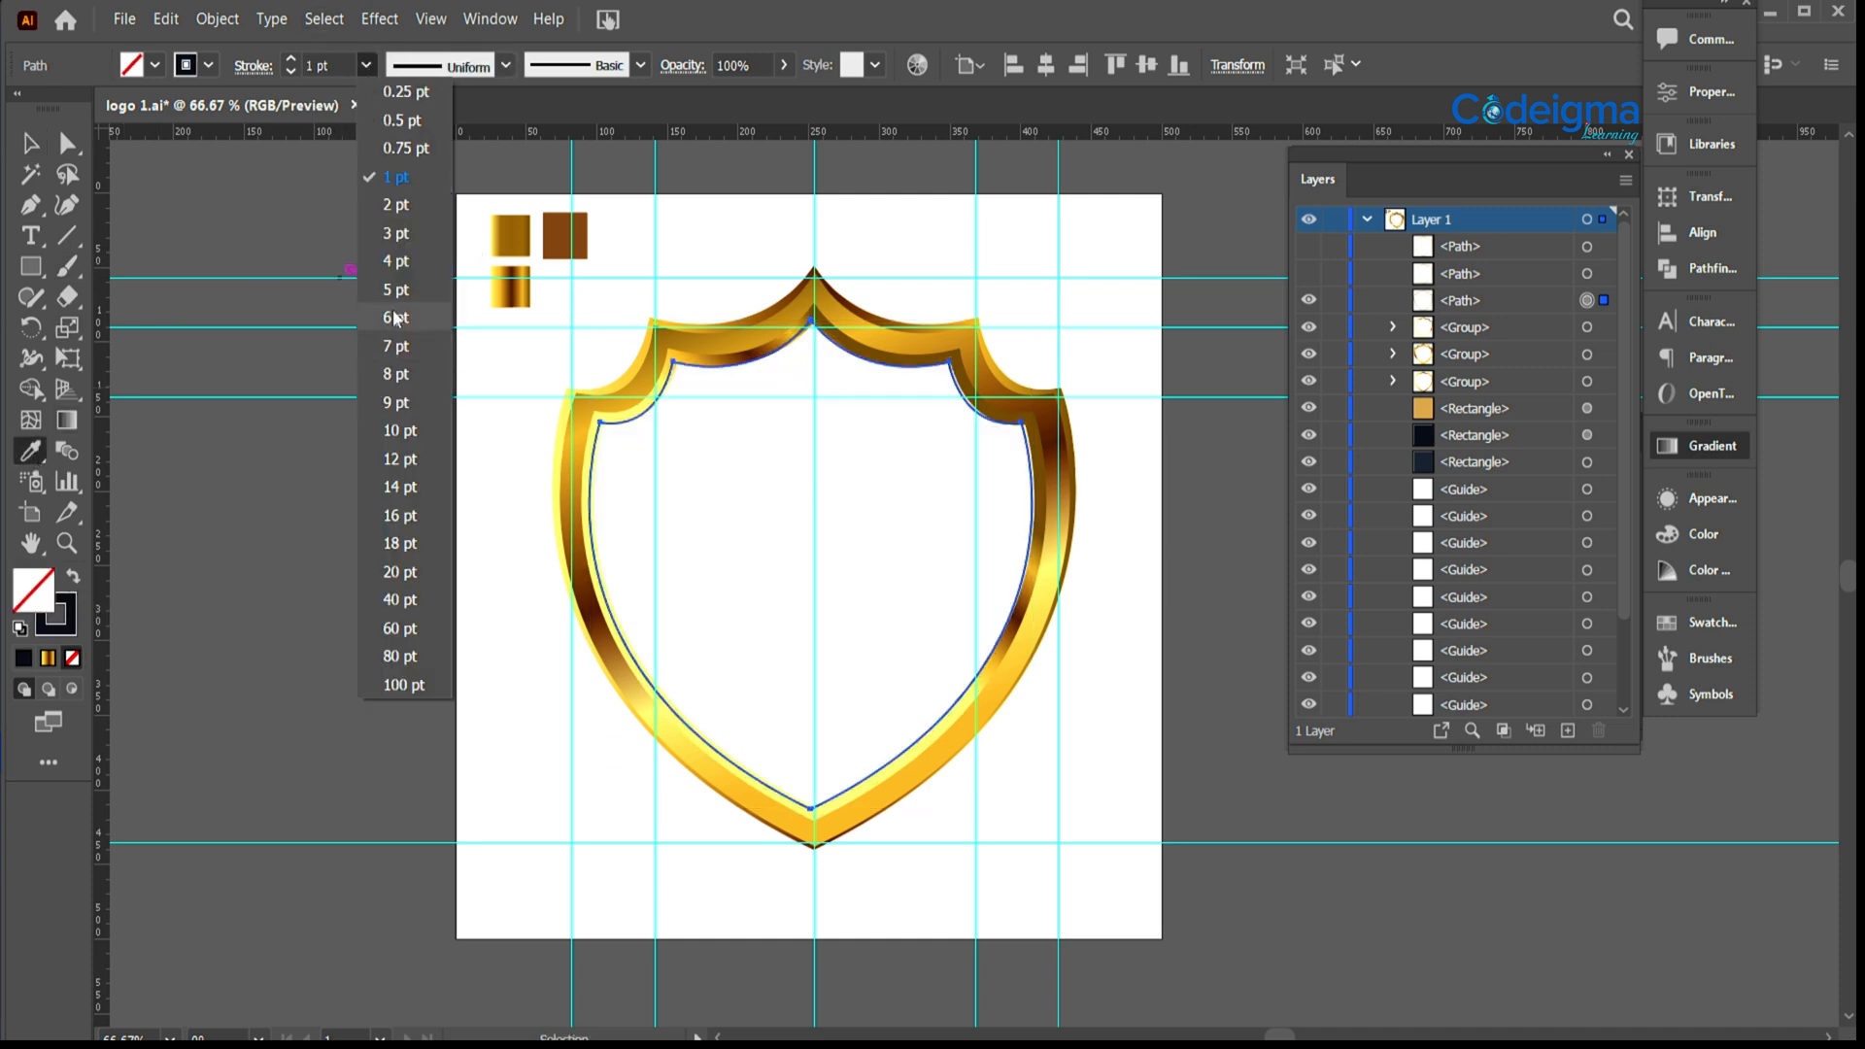
click(400, 282)
Step: Expand the near-black 5 pt outline into a filled shape
click(218, 20)
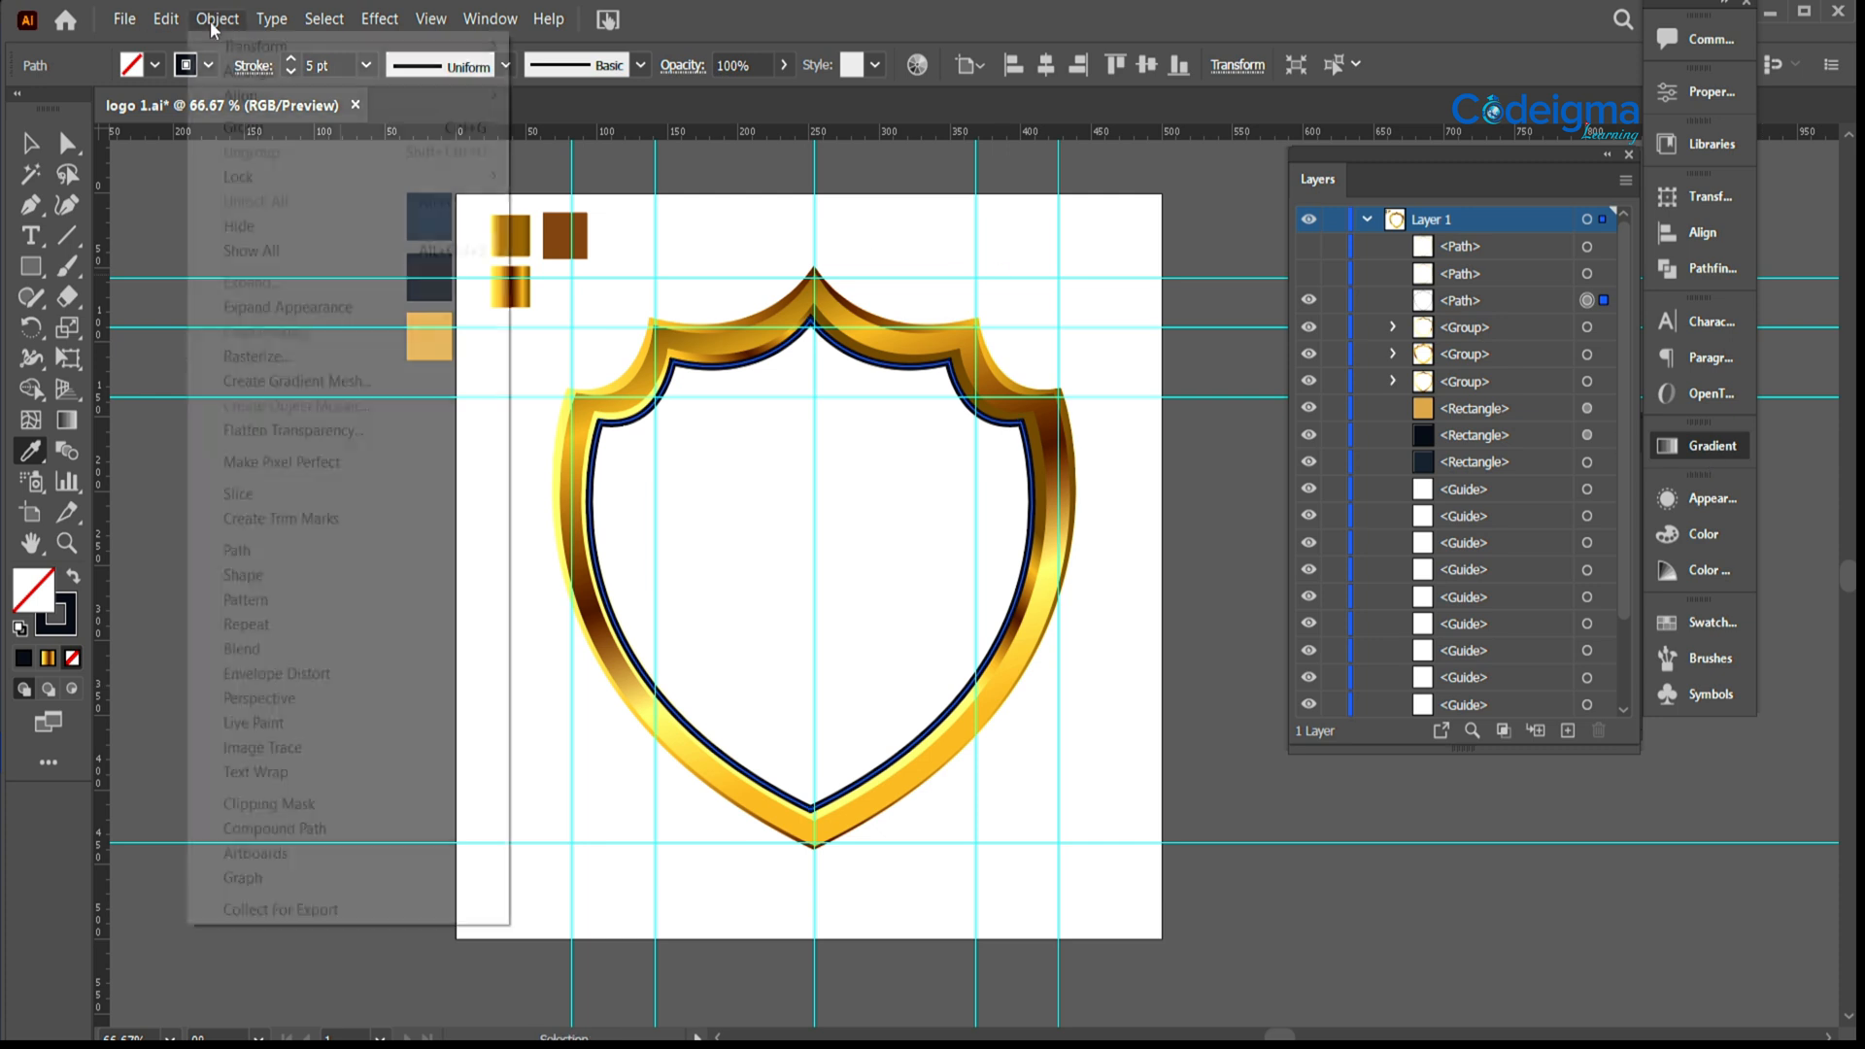
click(336, 308)
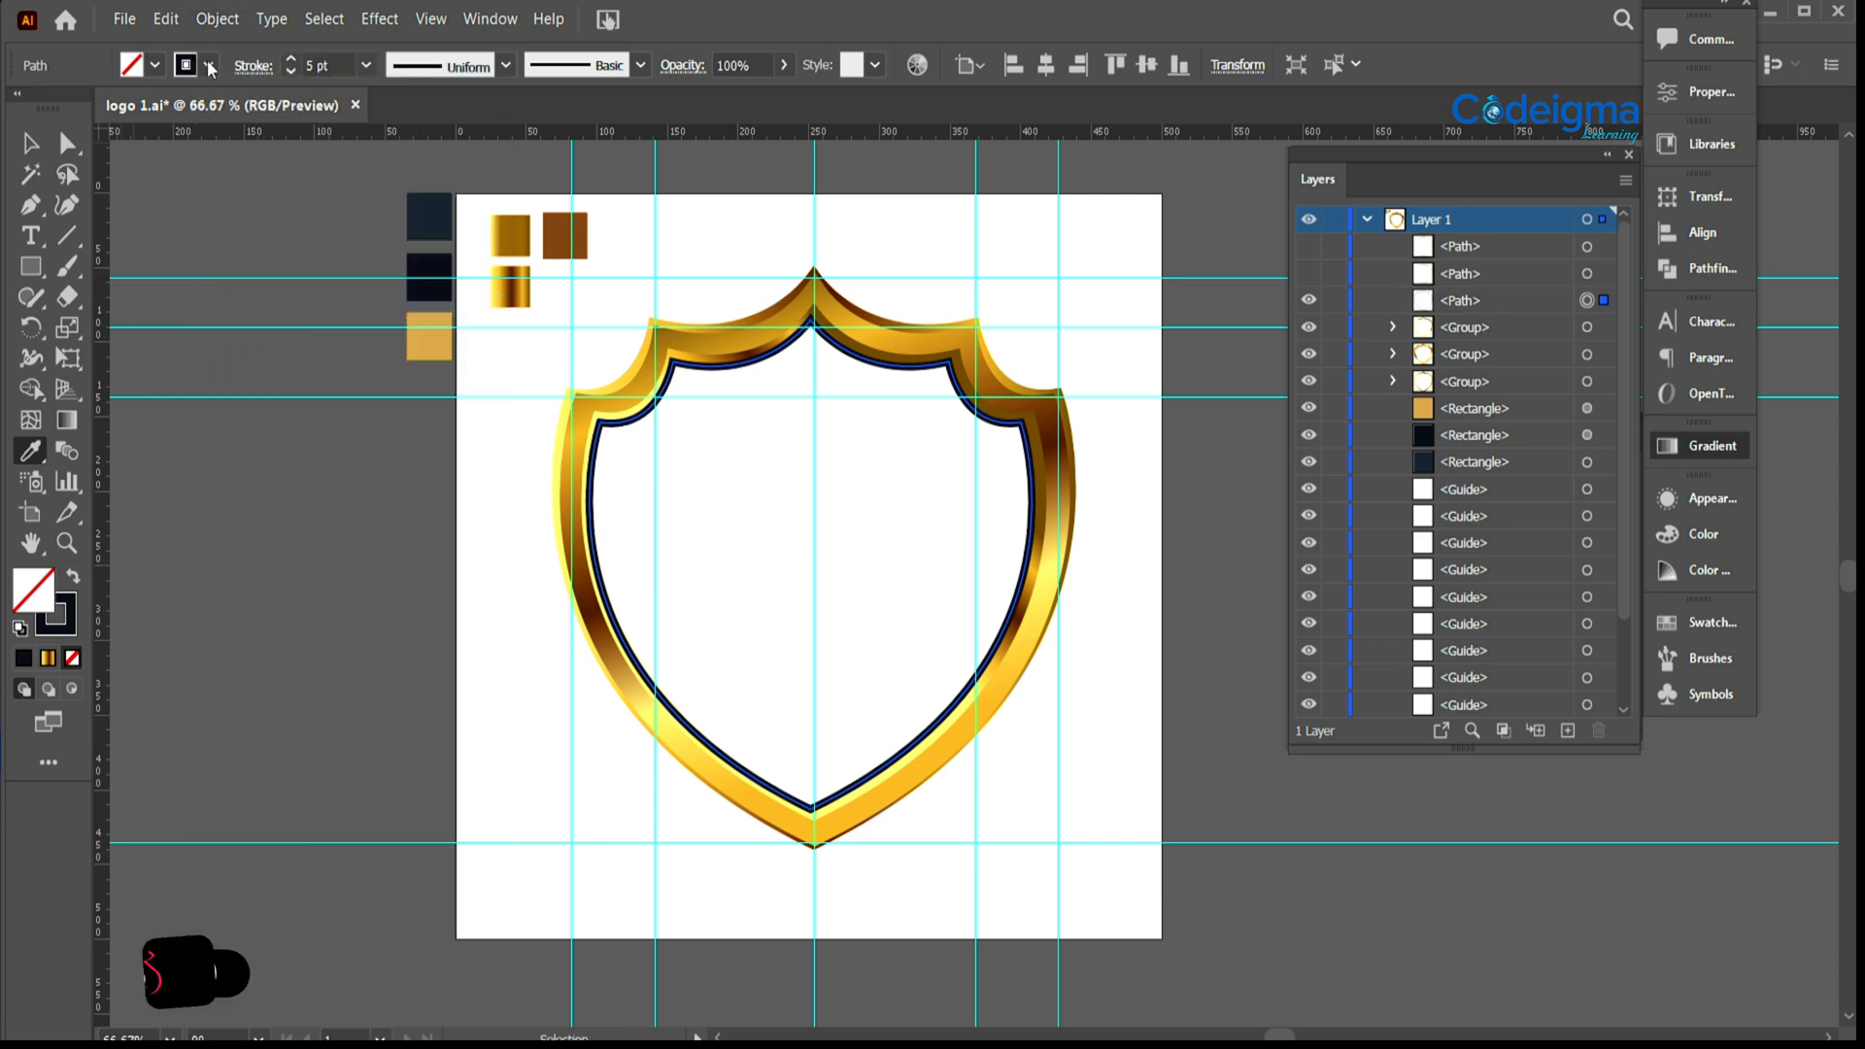
click(218, 19)
click(255, 282)
click(865, 679)
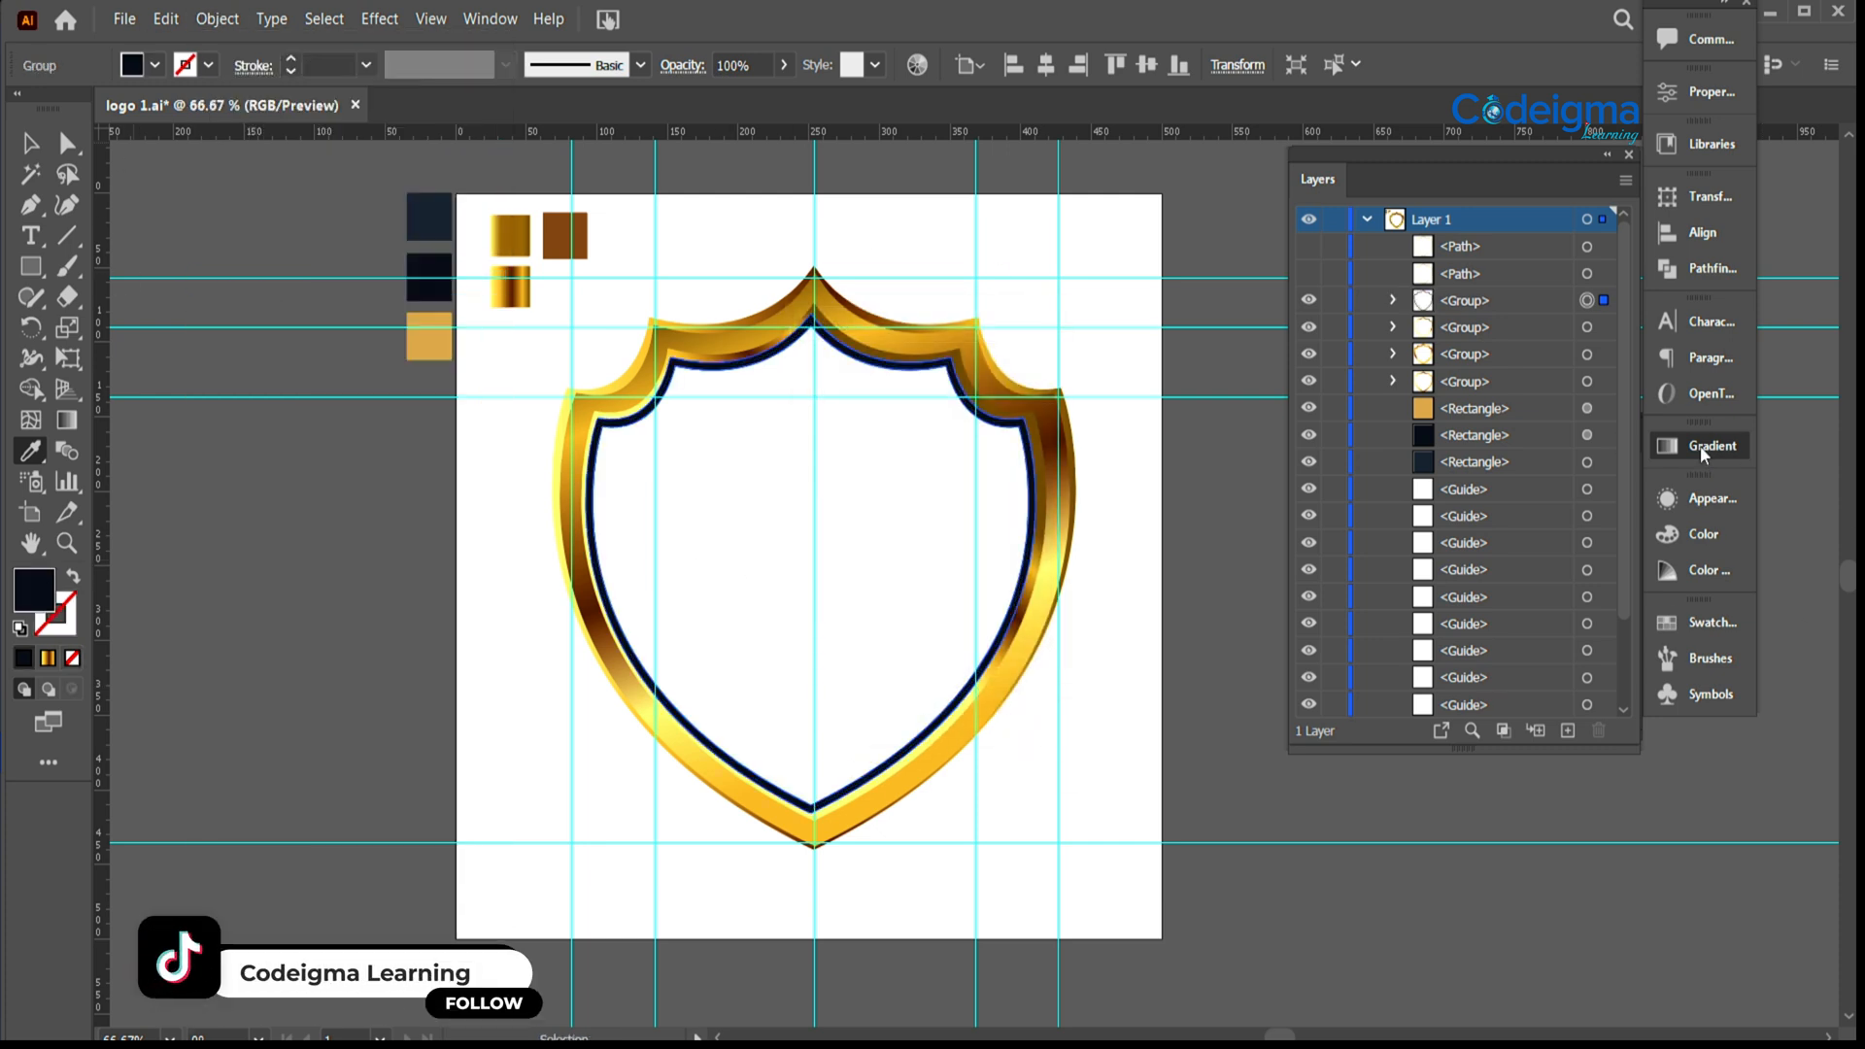
Step: Apply the gold gradient to the expanded near-black border and recolour its end stop with the near-black swatch
click(1700, 446)
click(1487, 628)
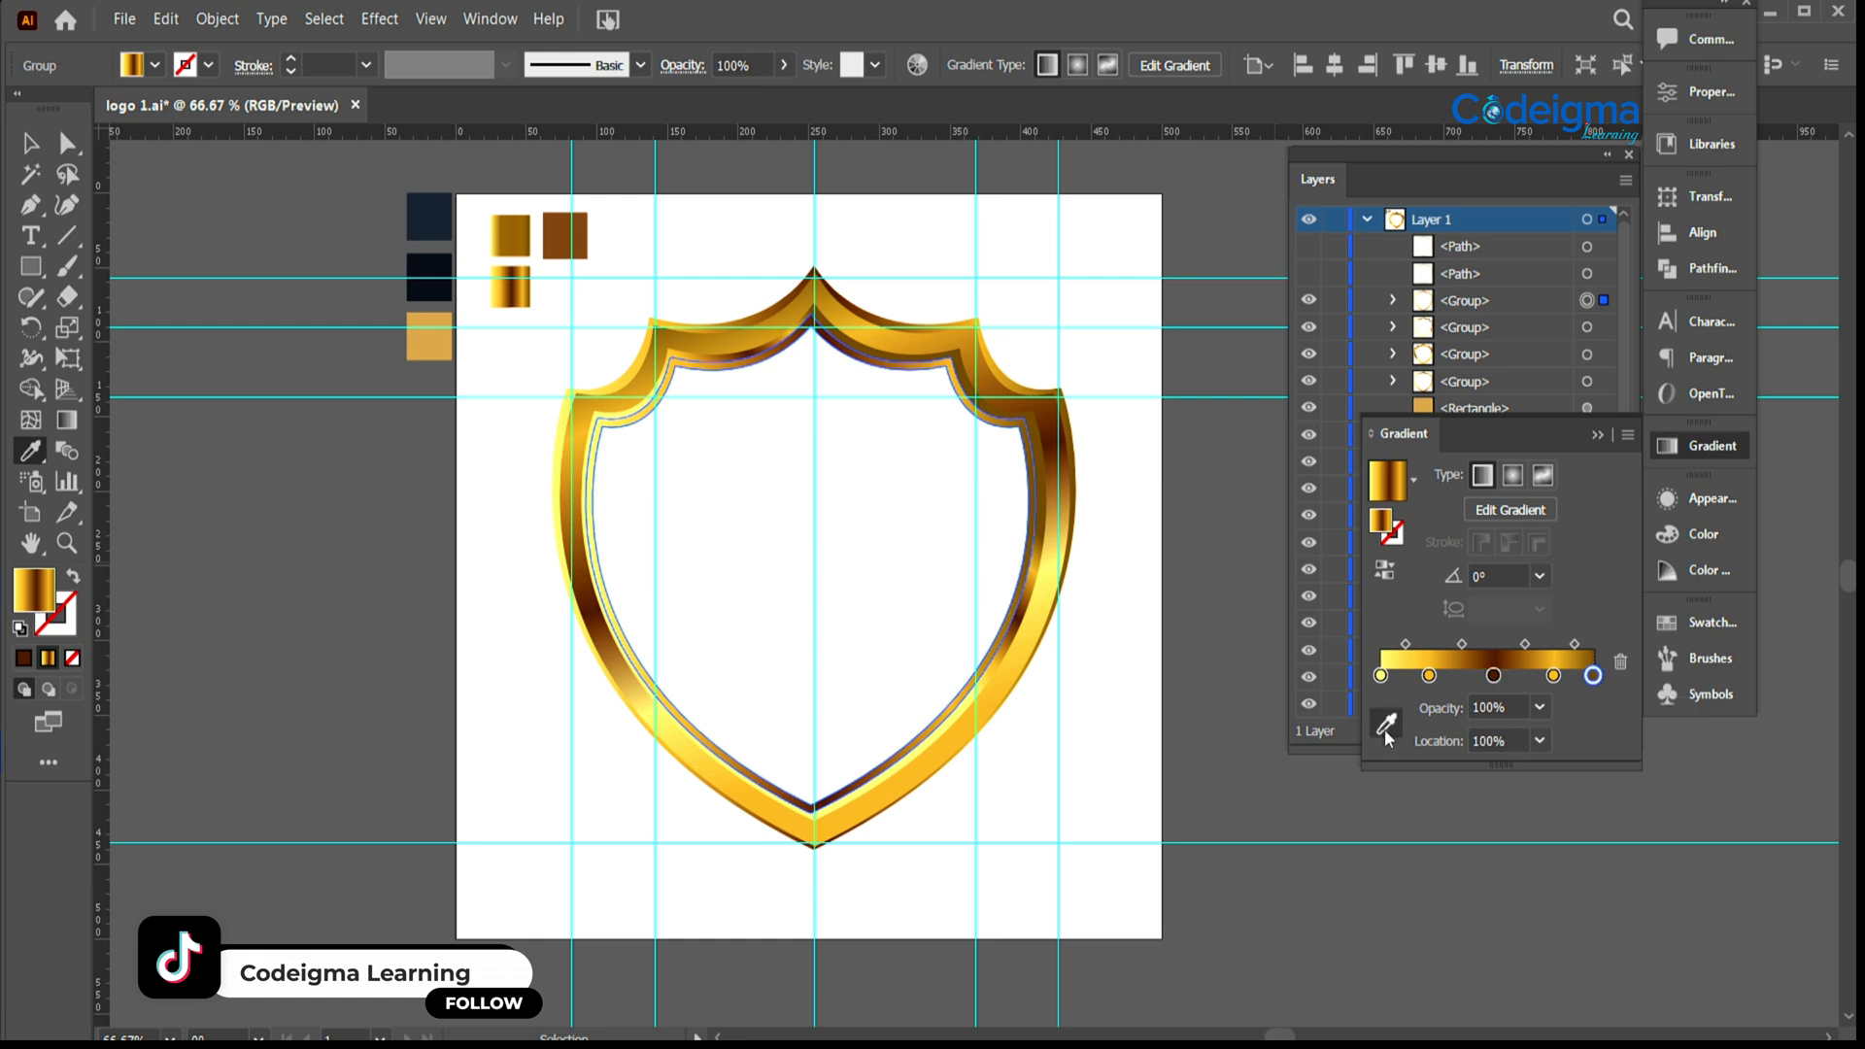
click(1387, 728)
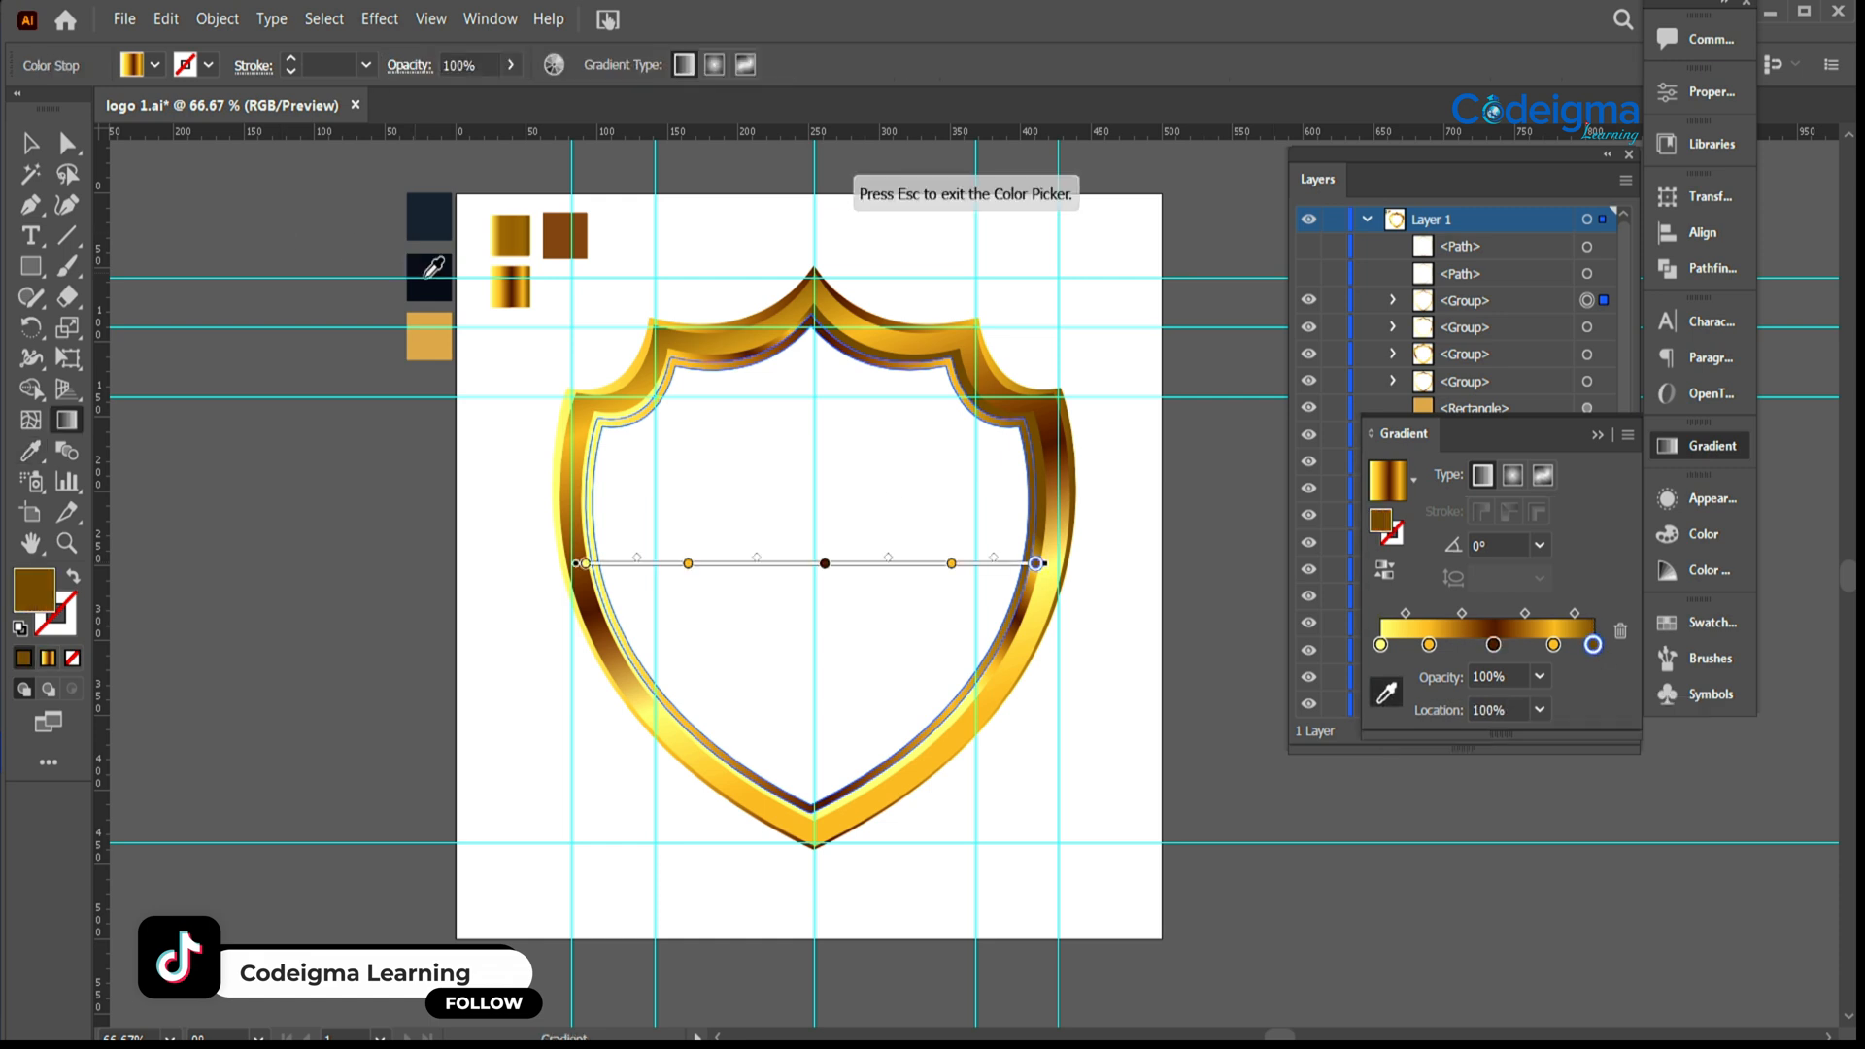
Step: Delete both orange stops and the pale yellow stop from the inner border's gradient
click(1555, 644)
click(1620, 631)
click(1429, 644)
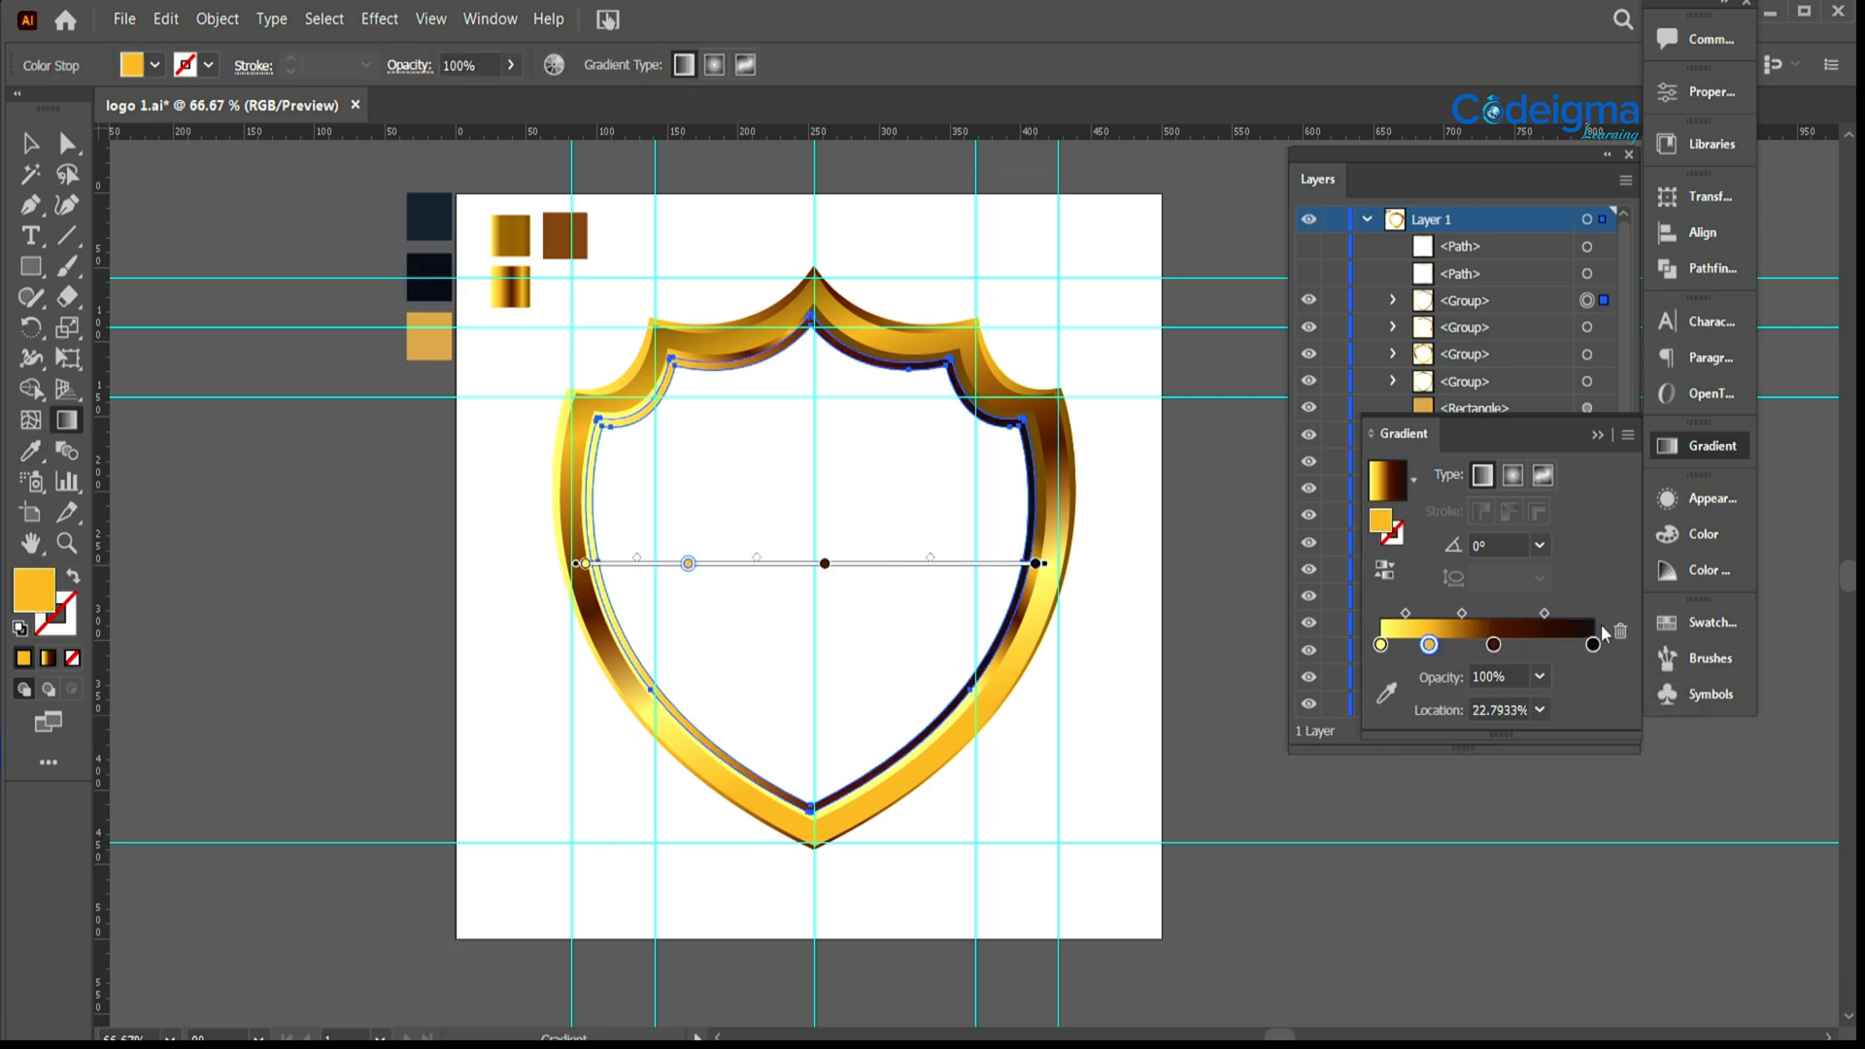
click(1620, 631)
click(1380, 644)
click(1622, 632)
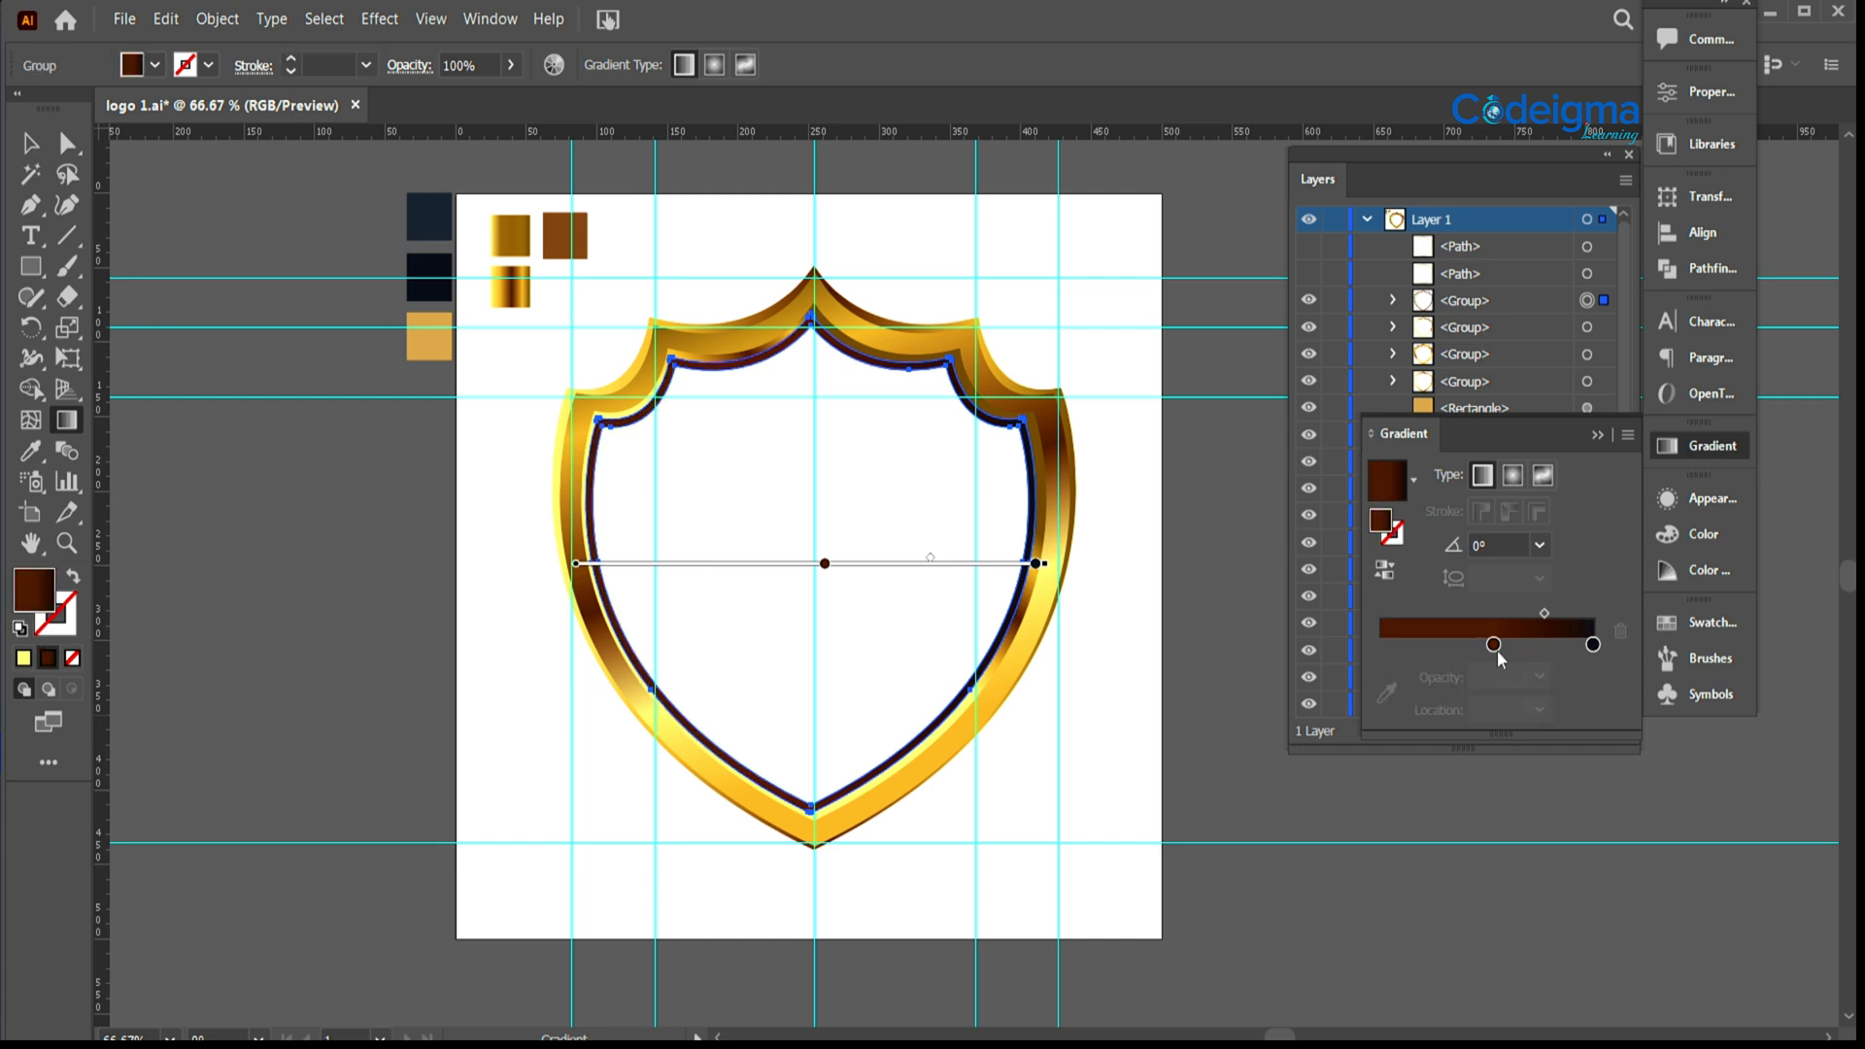
Step: Copy the near-black stop to the start of the gradient and place the dark brown stop at about 59%
drag(1590, 647, 1379, 647)
click(1506, 645)
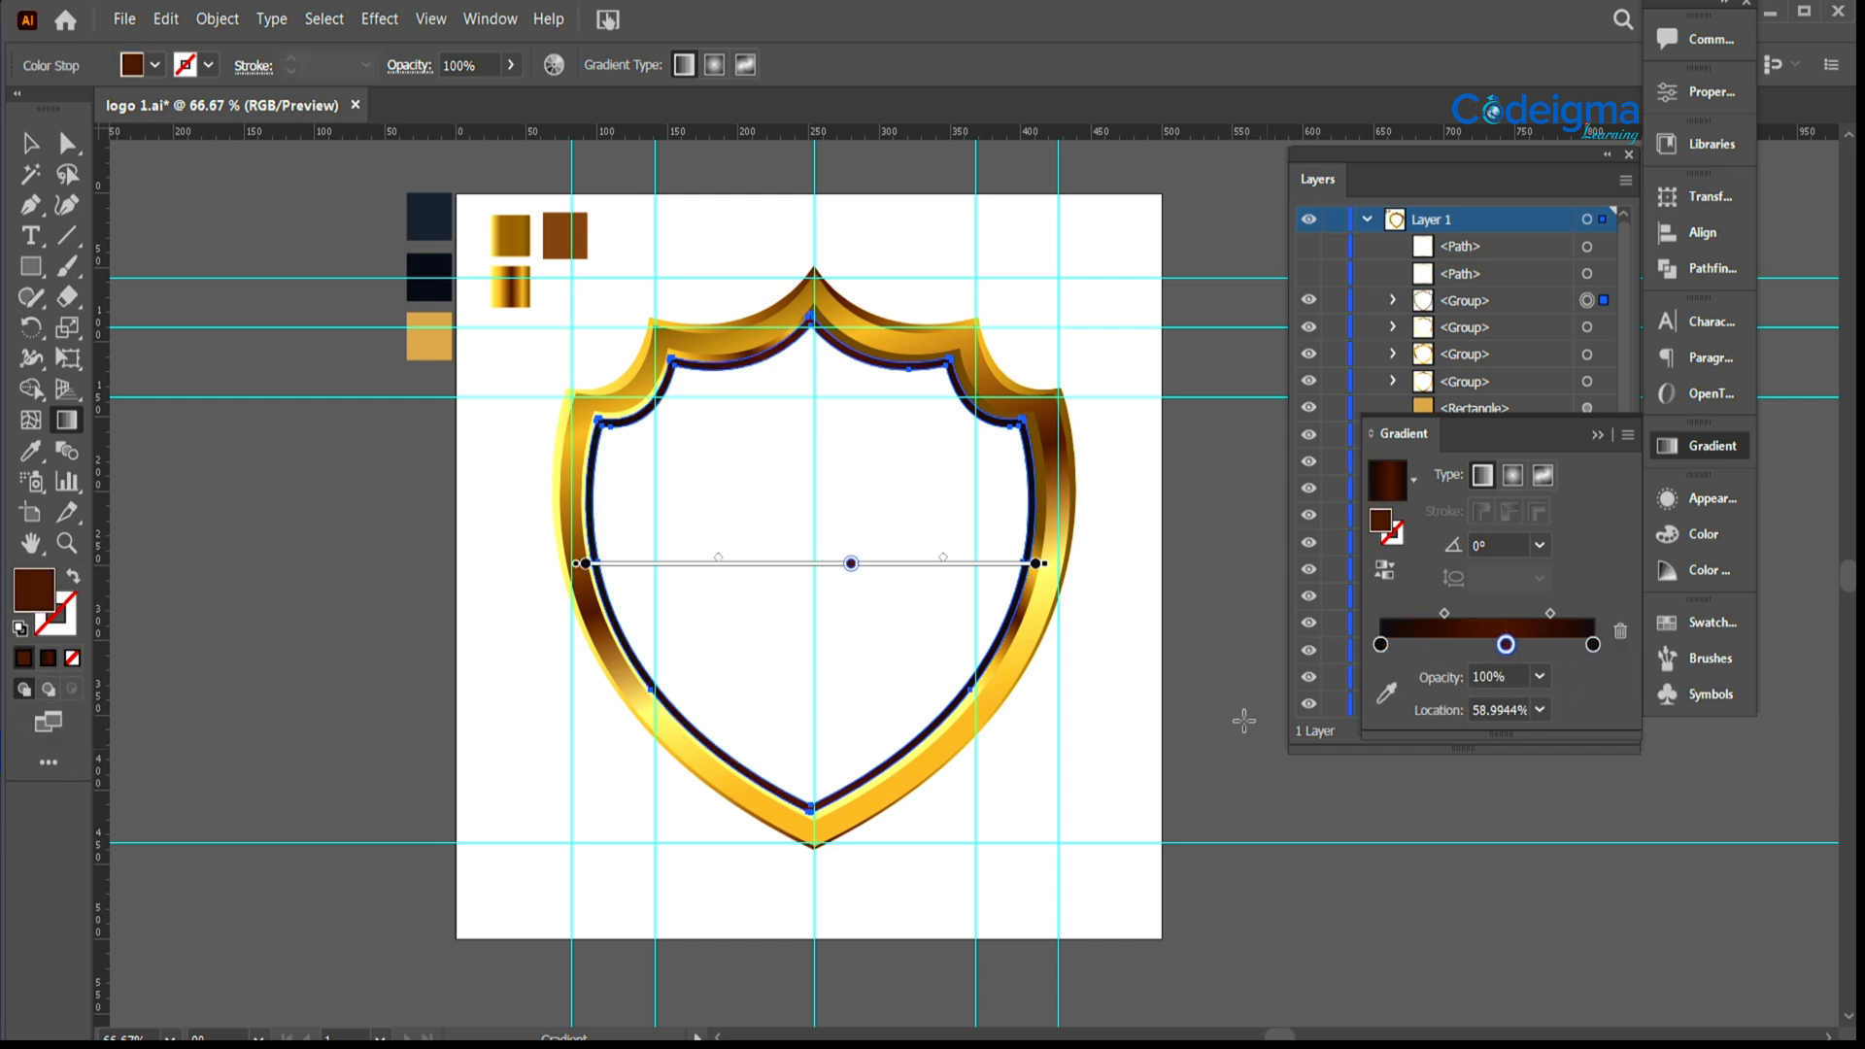
click(1387, 694)
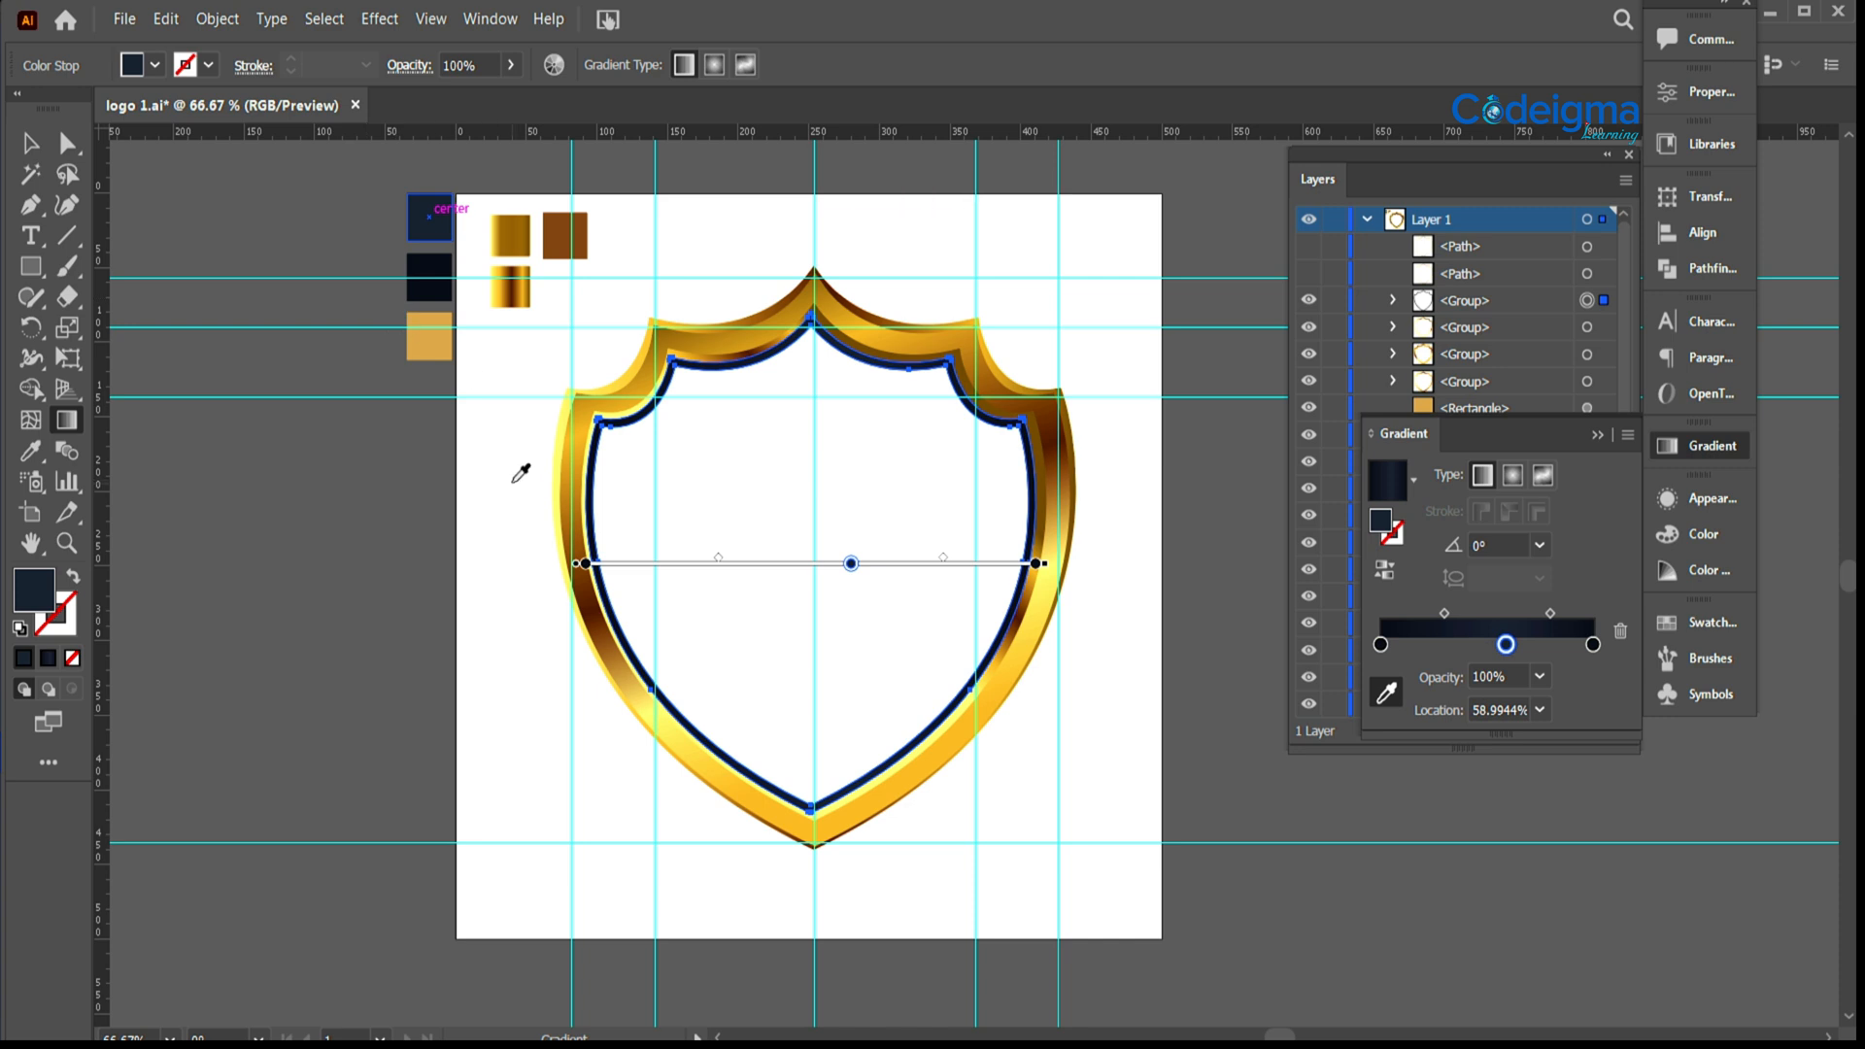
key(ctrl+z)
Step: Redraw the dark inner border's gradient diagonally across the shield at about 161.8° and deselect it
click(26, 146)
click(66, 420)
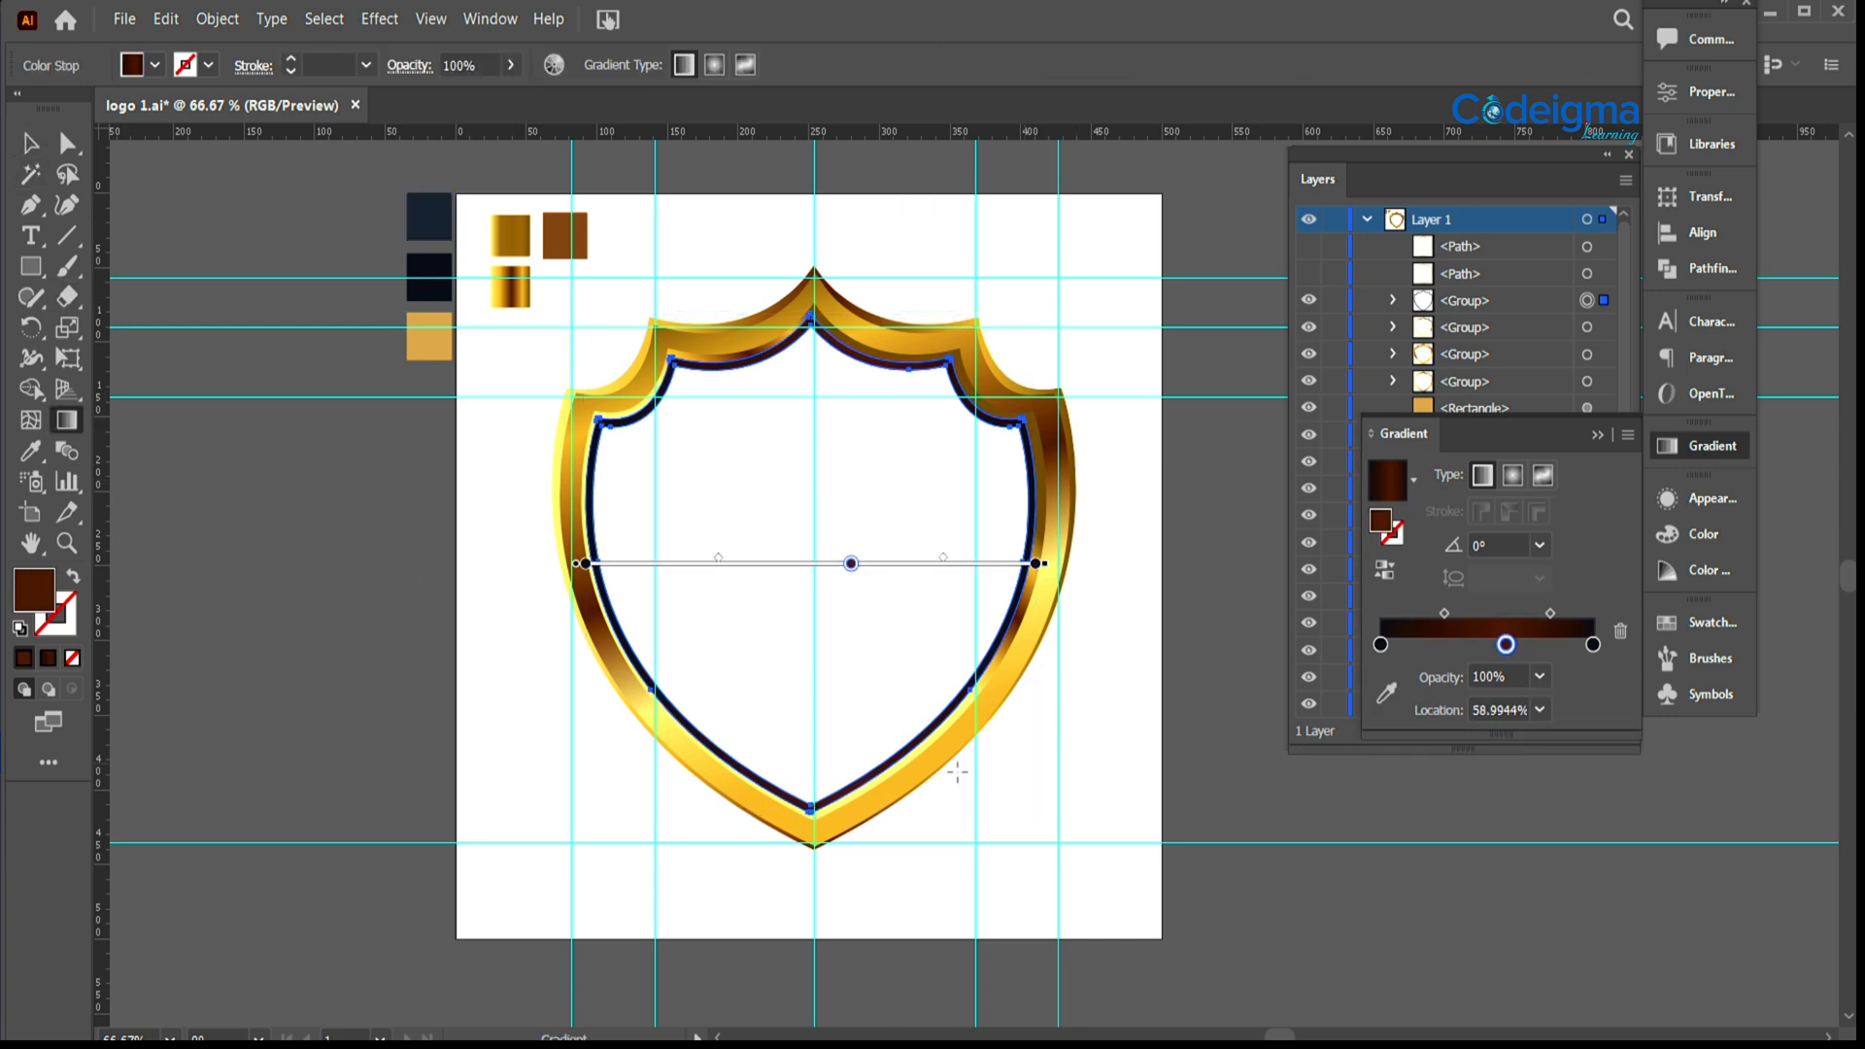
mouse_move(967, 767)
mouse_down()
mouse_move(660, 408)
mouse_move(467, 583)
mouse_move(519, 618)
mouse_up()
key(v)
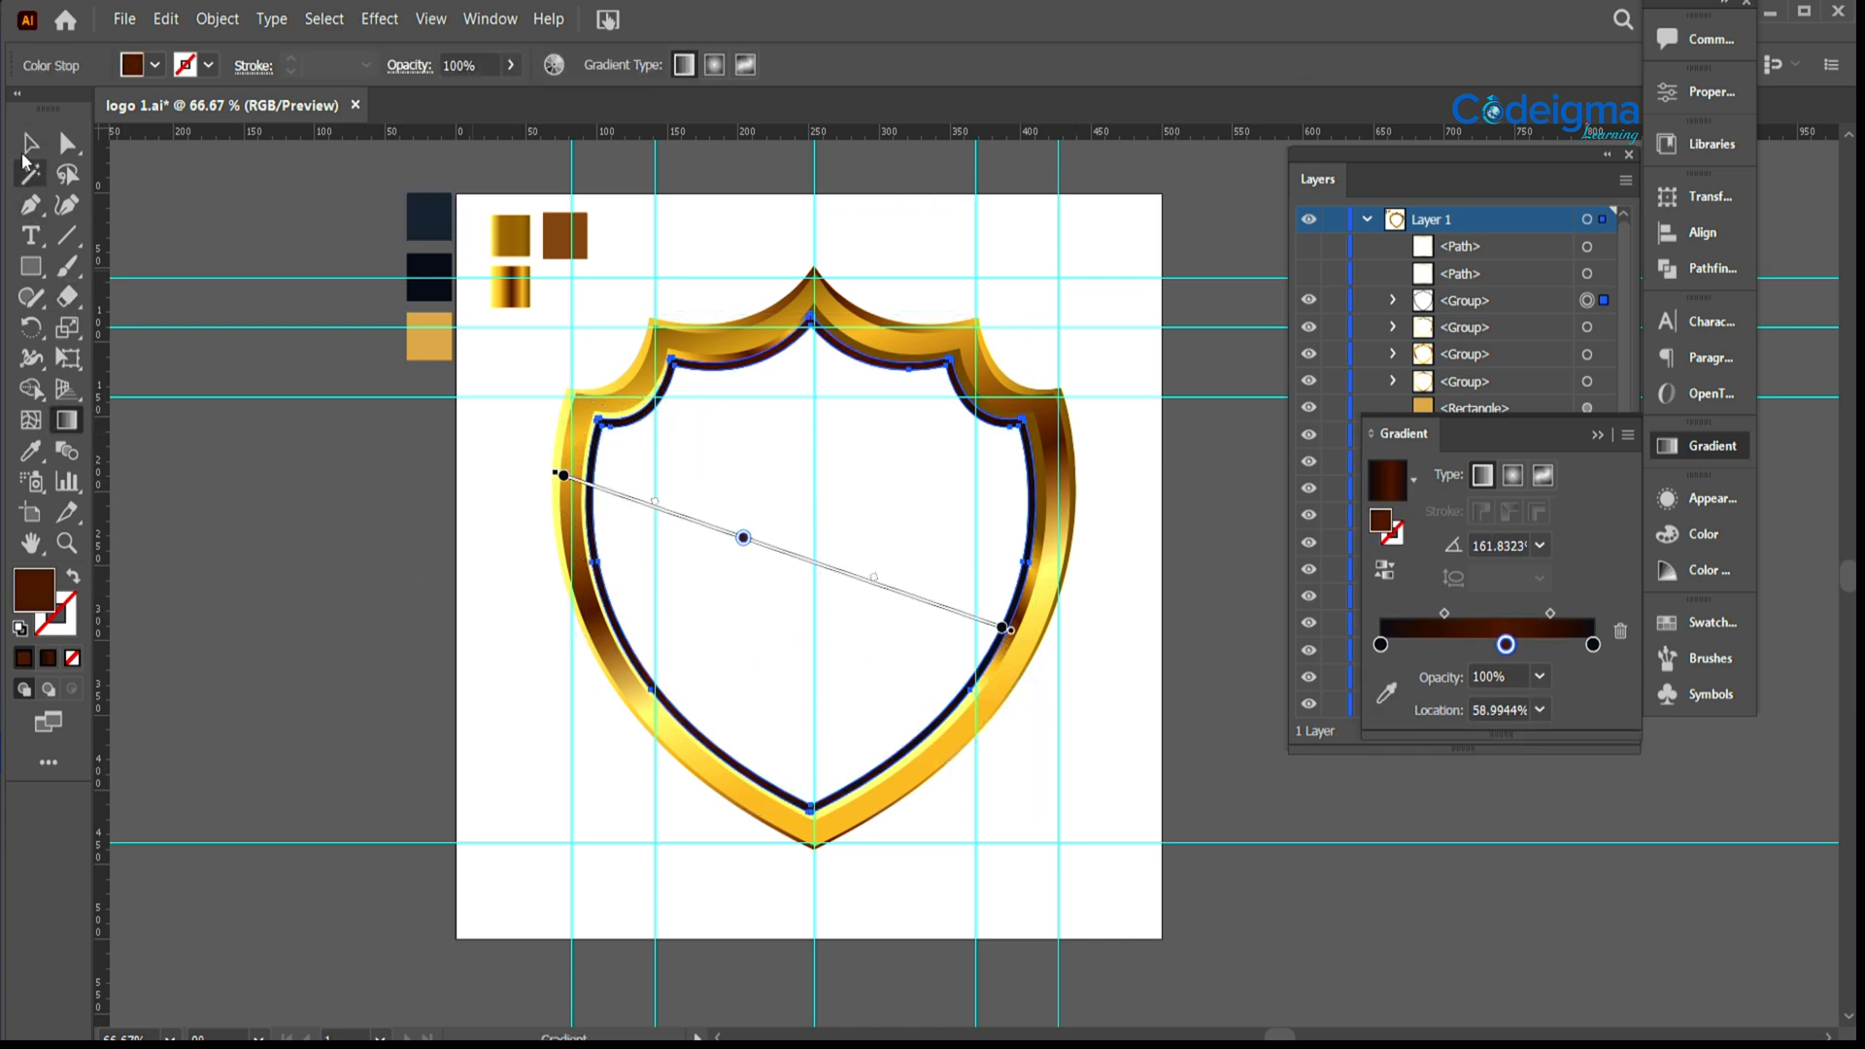
click(983, 830)
Step: Show the next hidden 5 pt outline inside the dark border and select it
click(1309, 273)
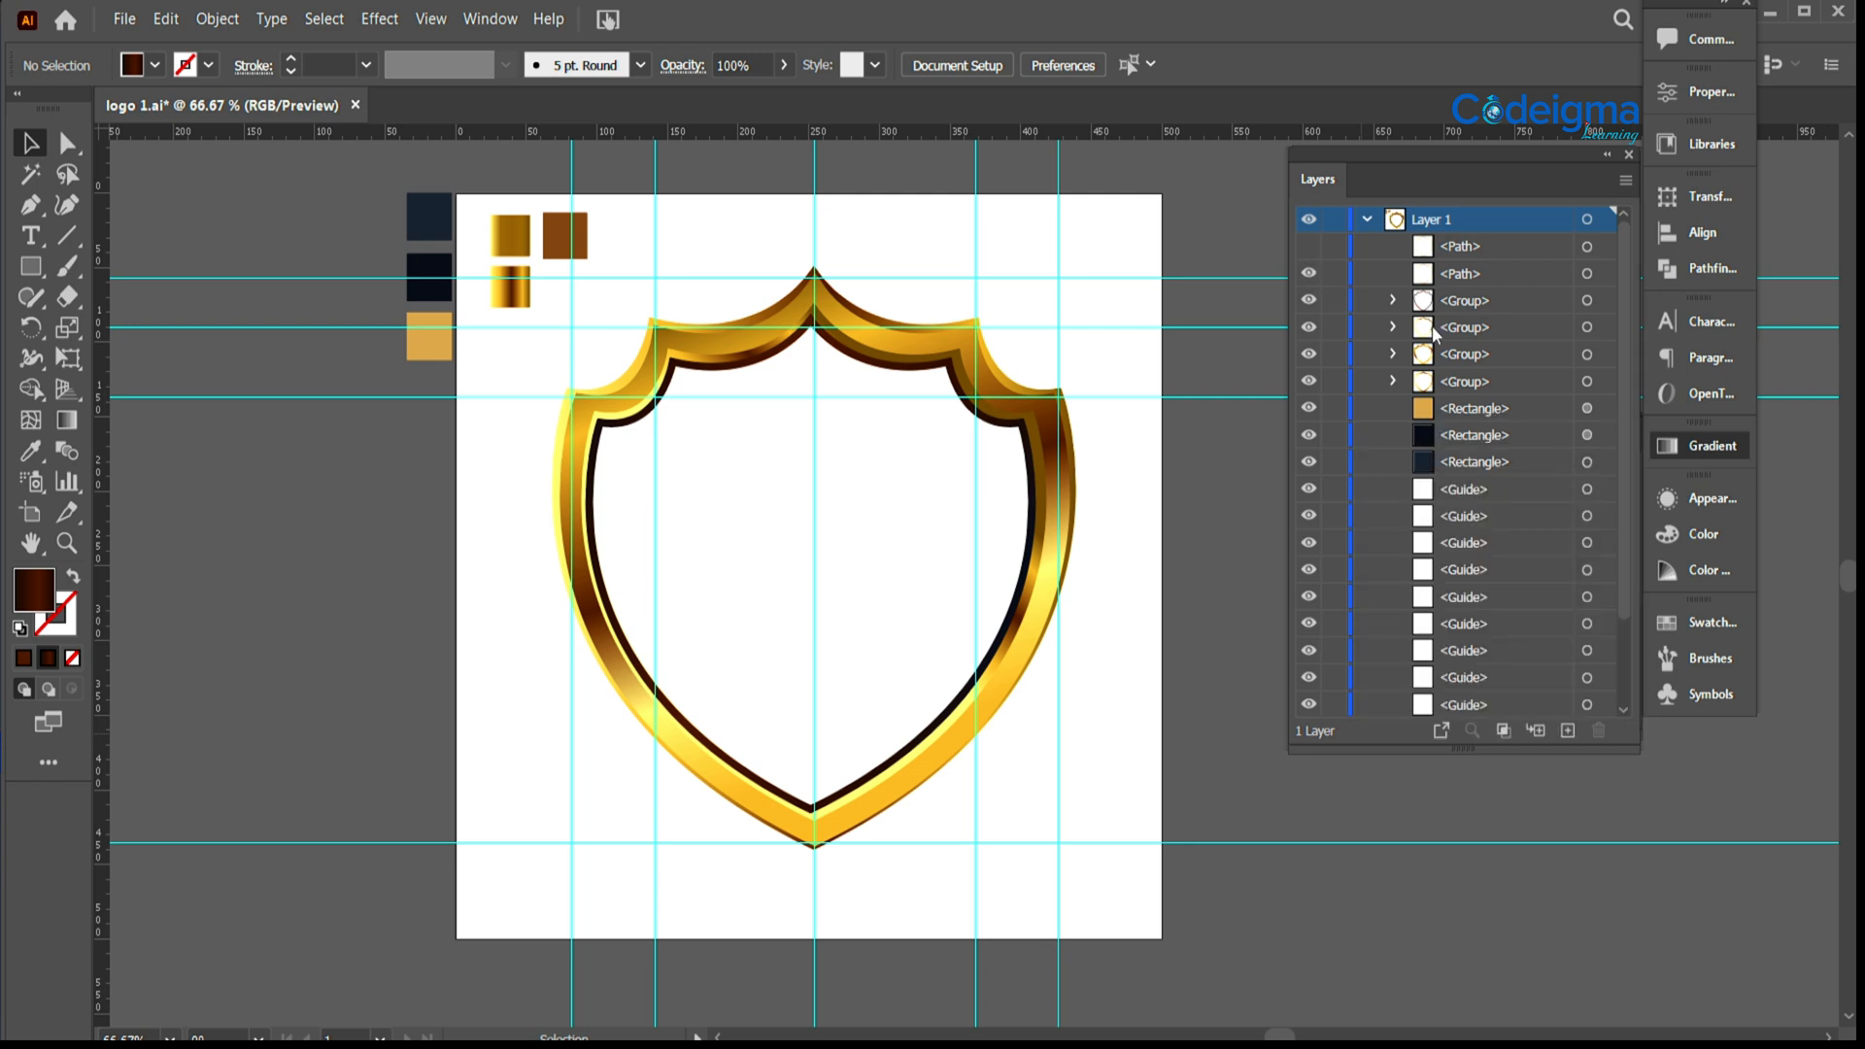
click(1588, 273)
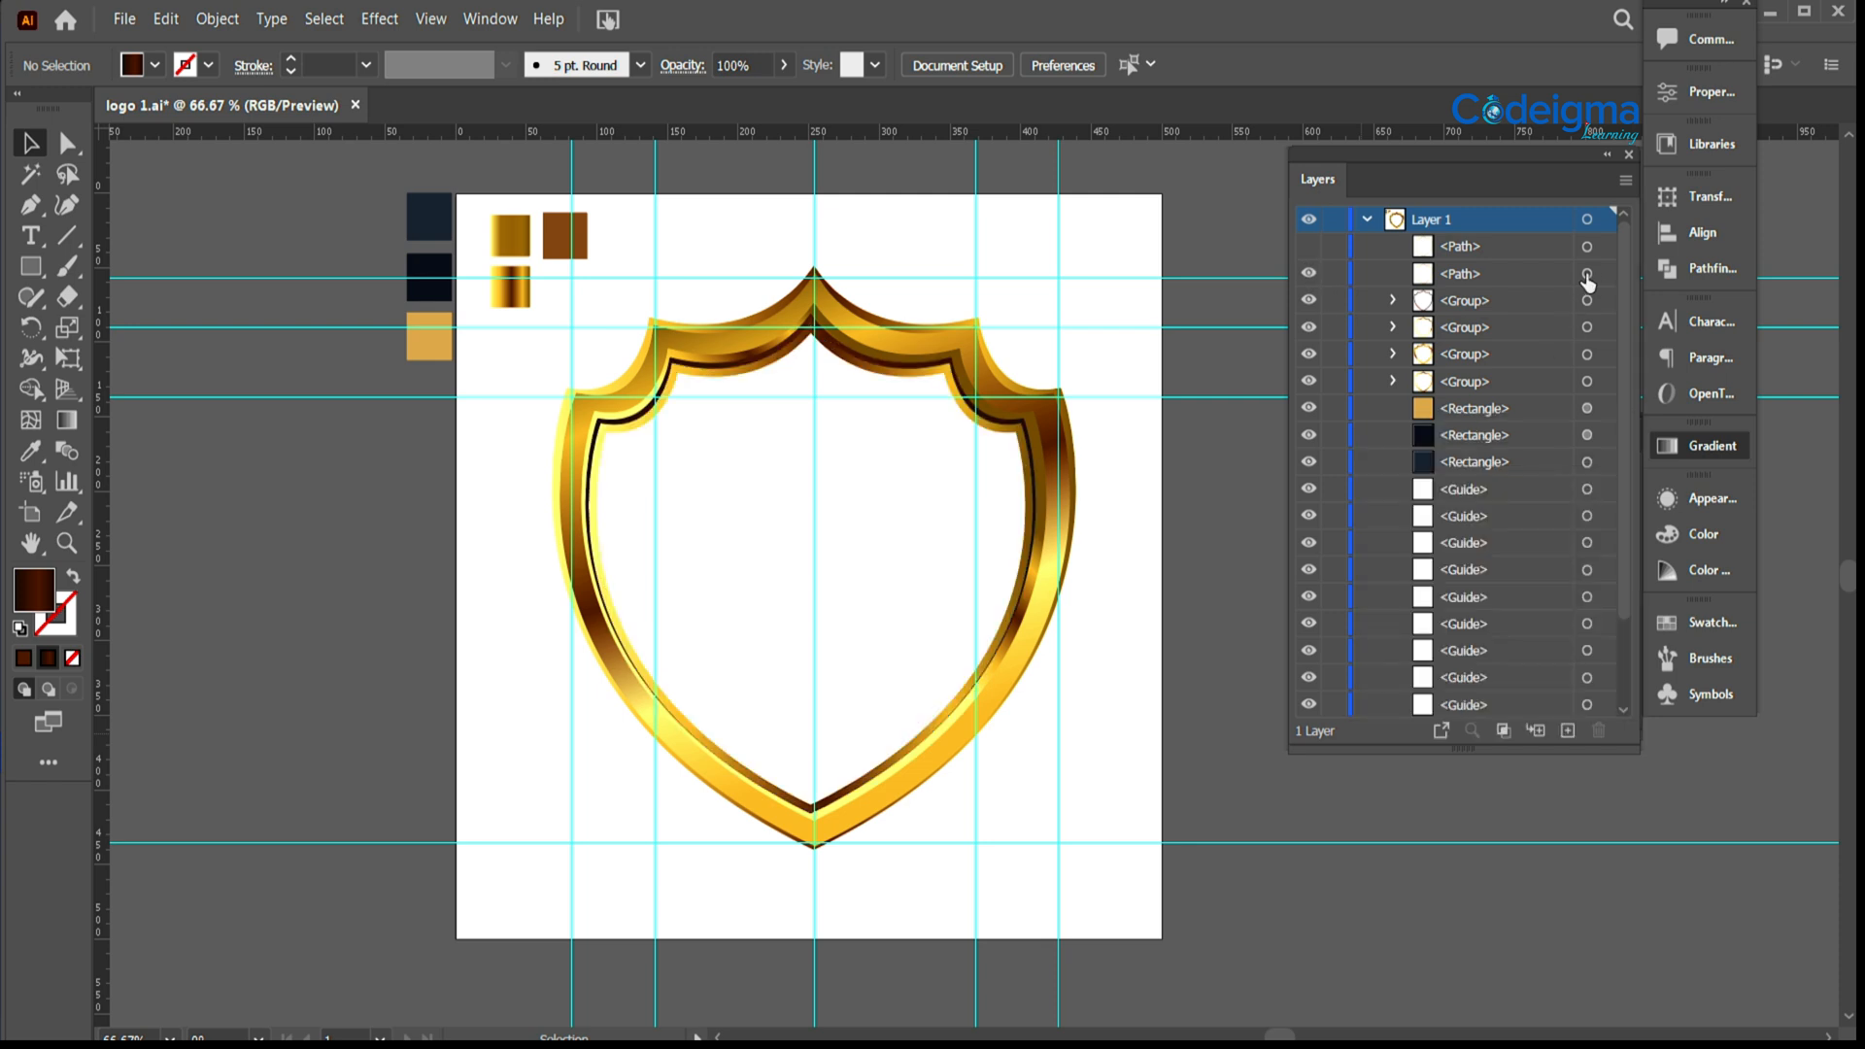
click(30, 450)
click(437, 226)
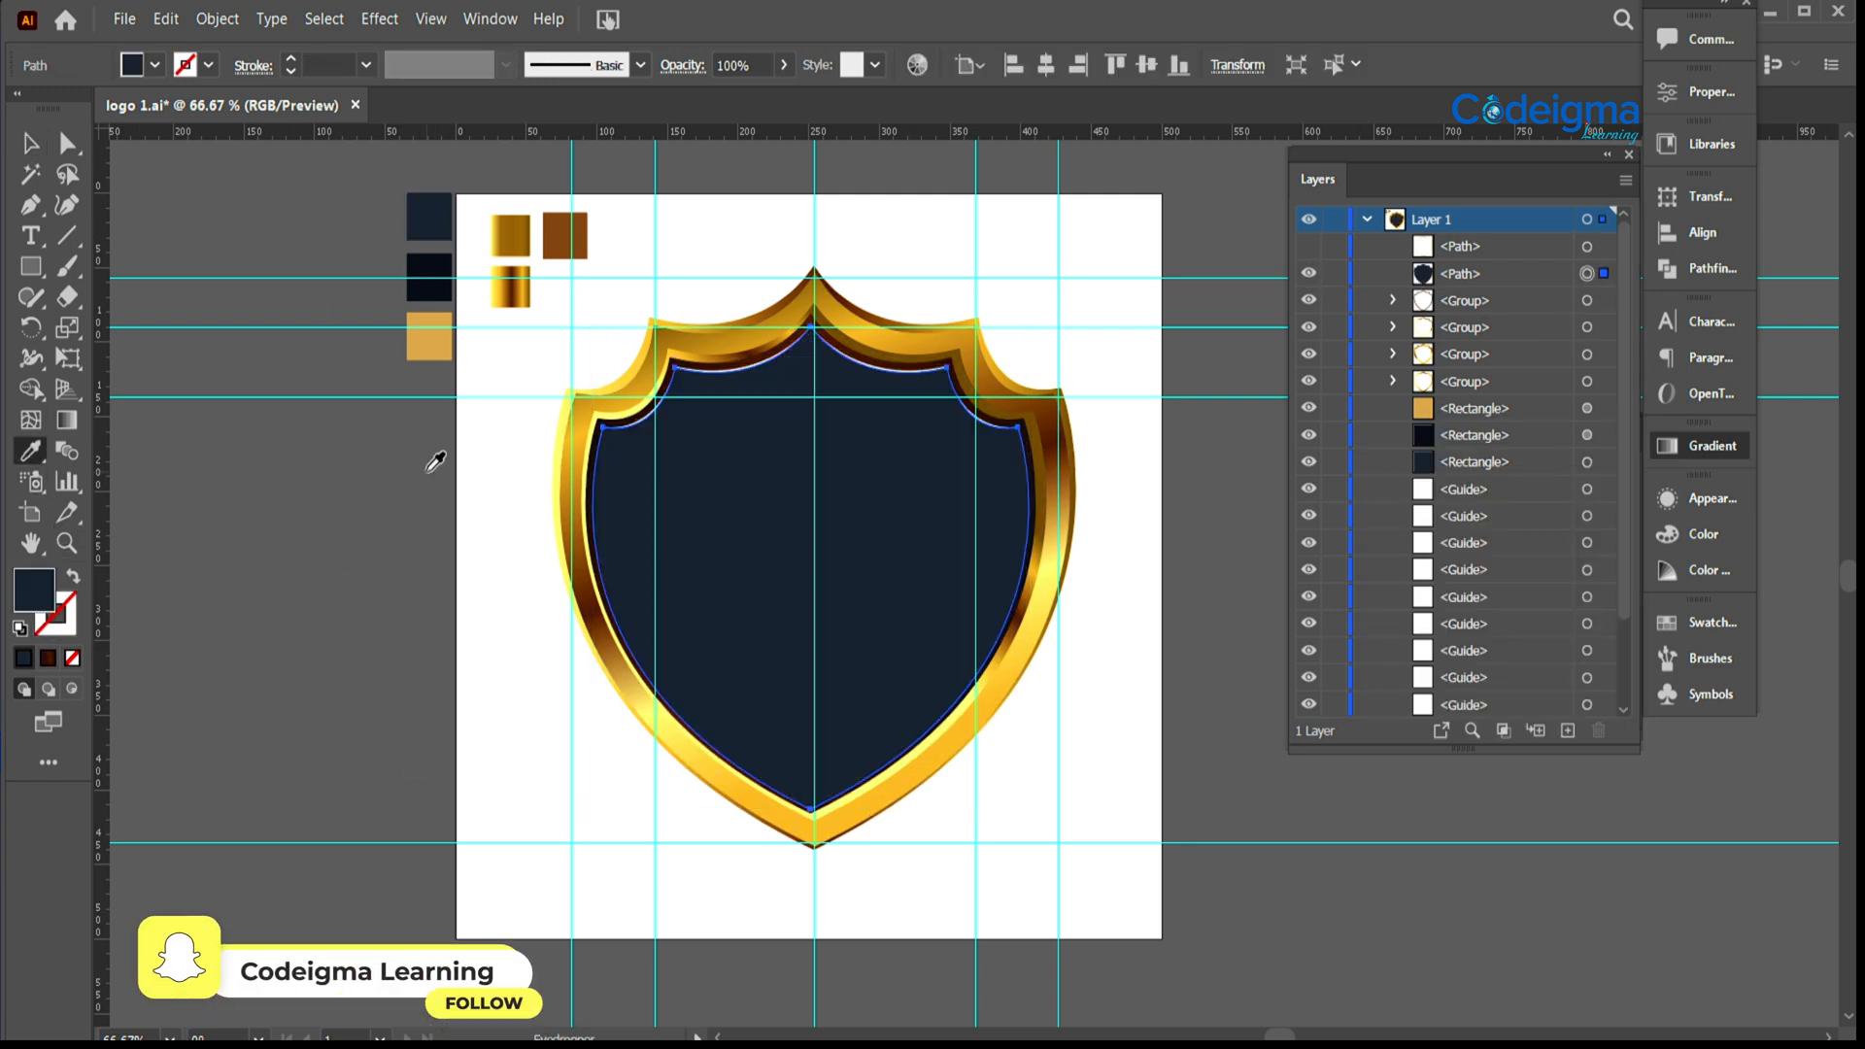
key(ctrl+z)
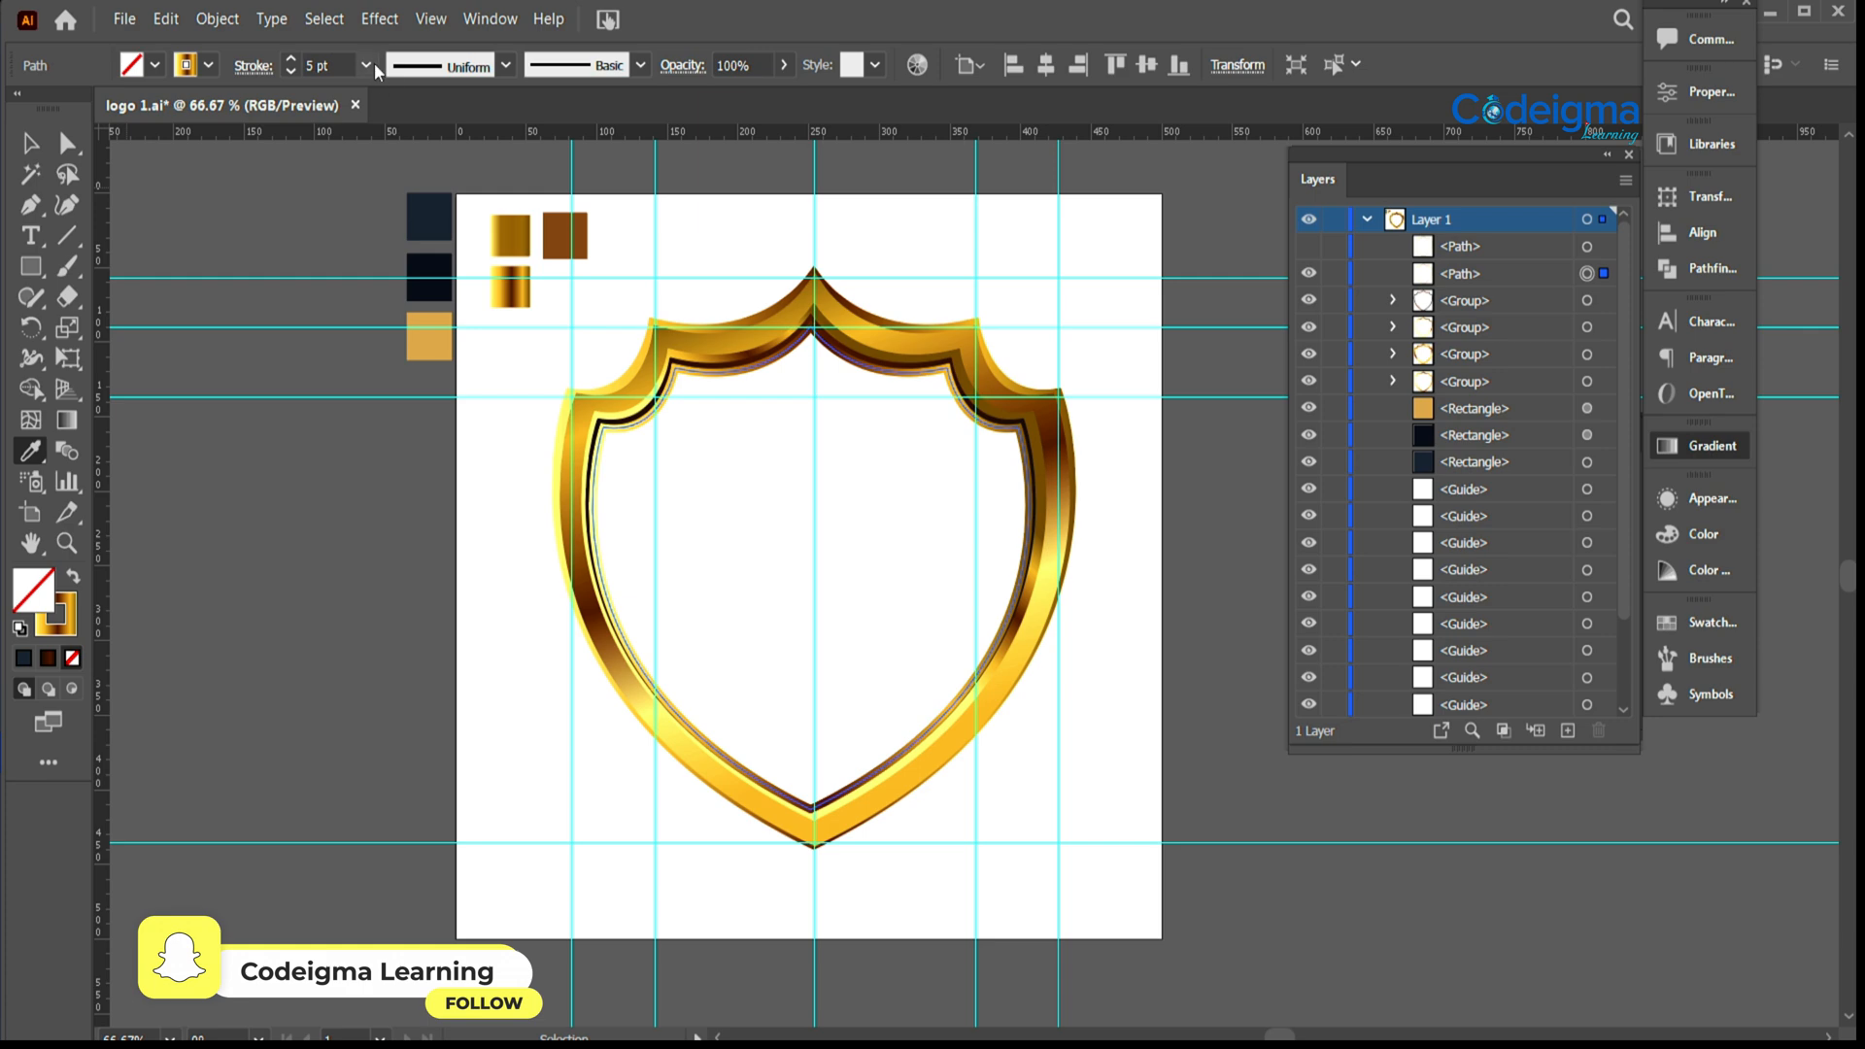
Step: Set the selected outline's stroke weight to 4 pt and expand it into a filled shape
click(369, 65)
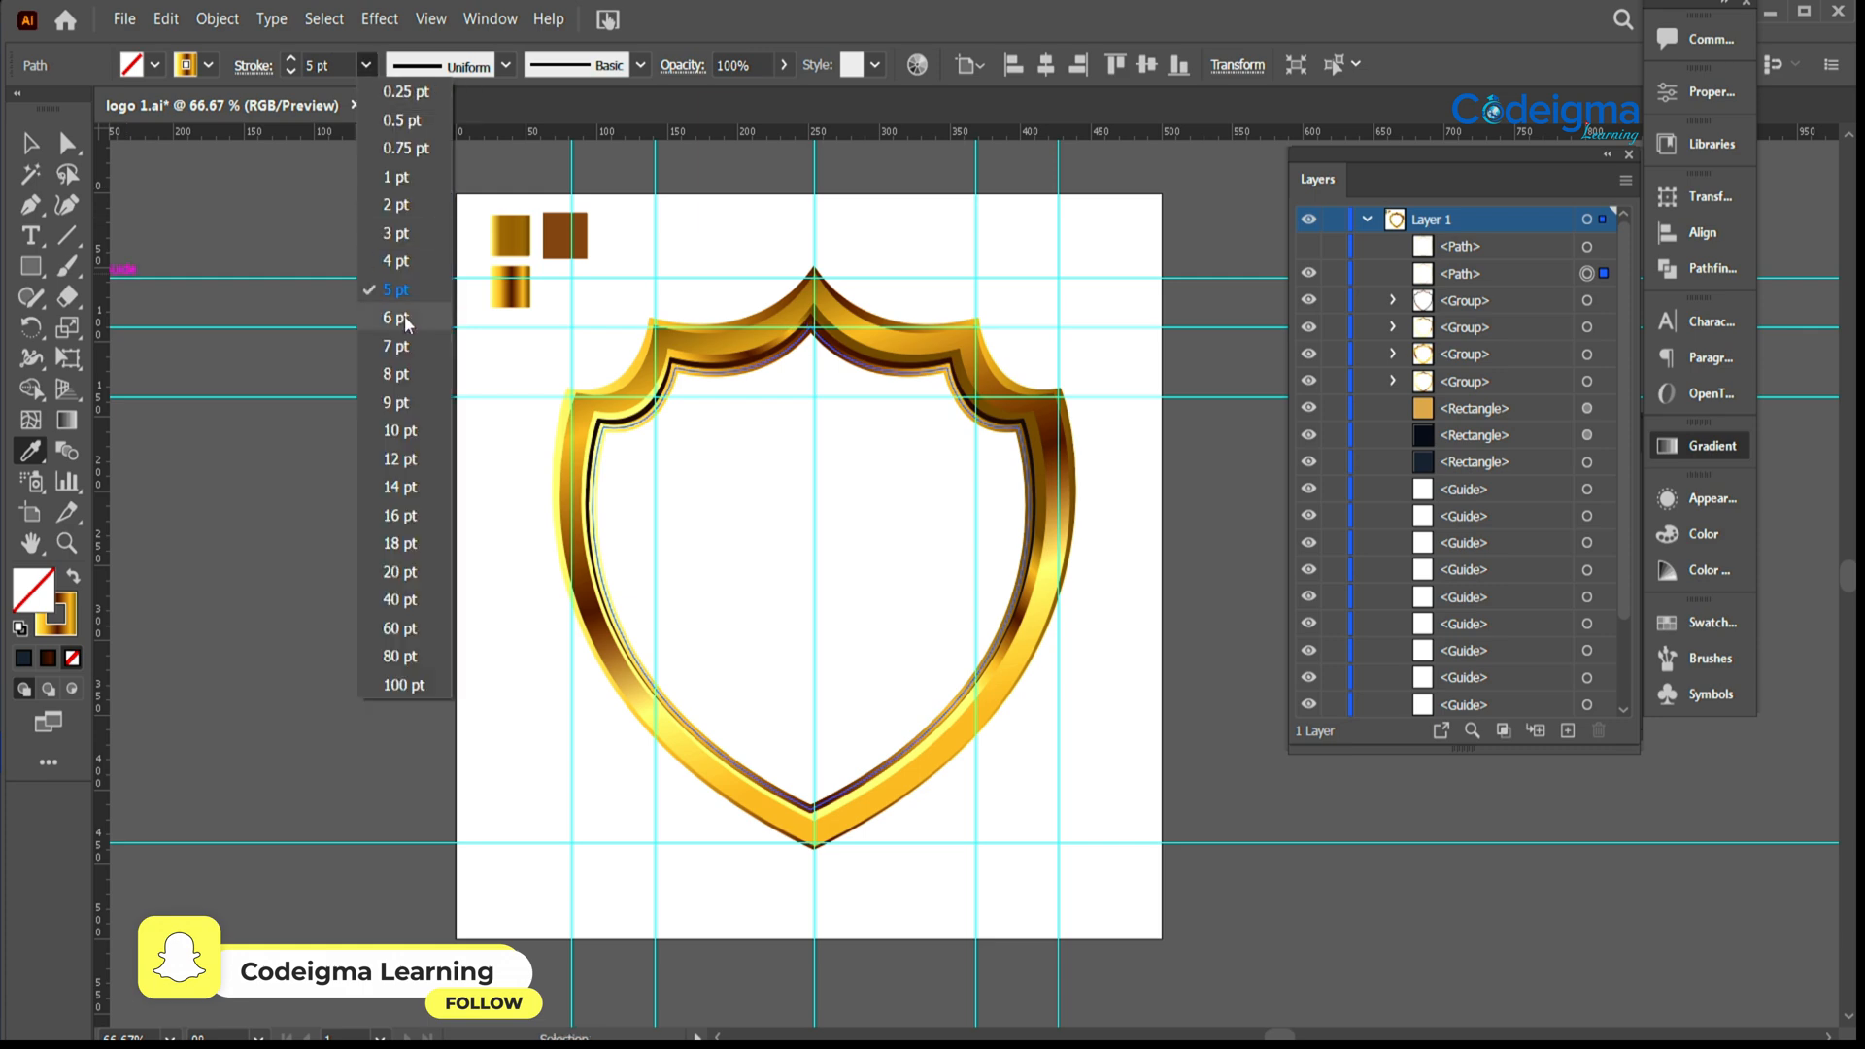
click(394, 260)
click(179, 19)
mouse_move(213, 17)
click(252, 282)
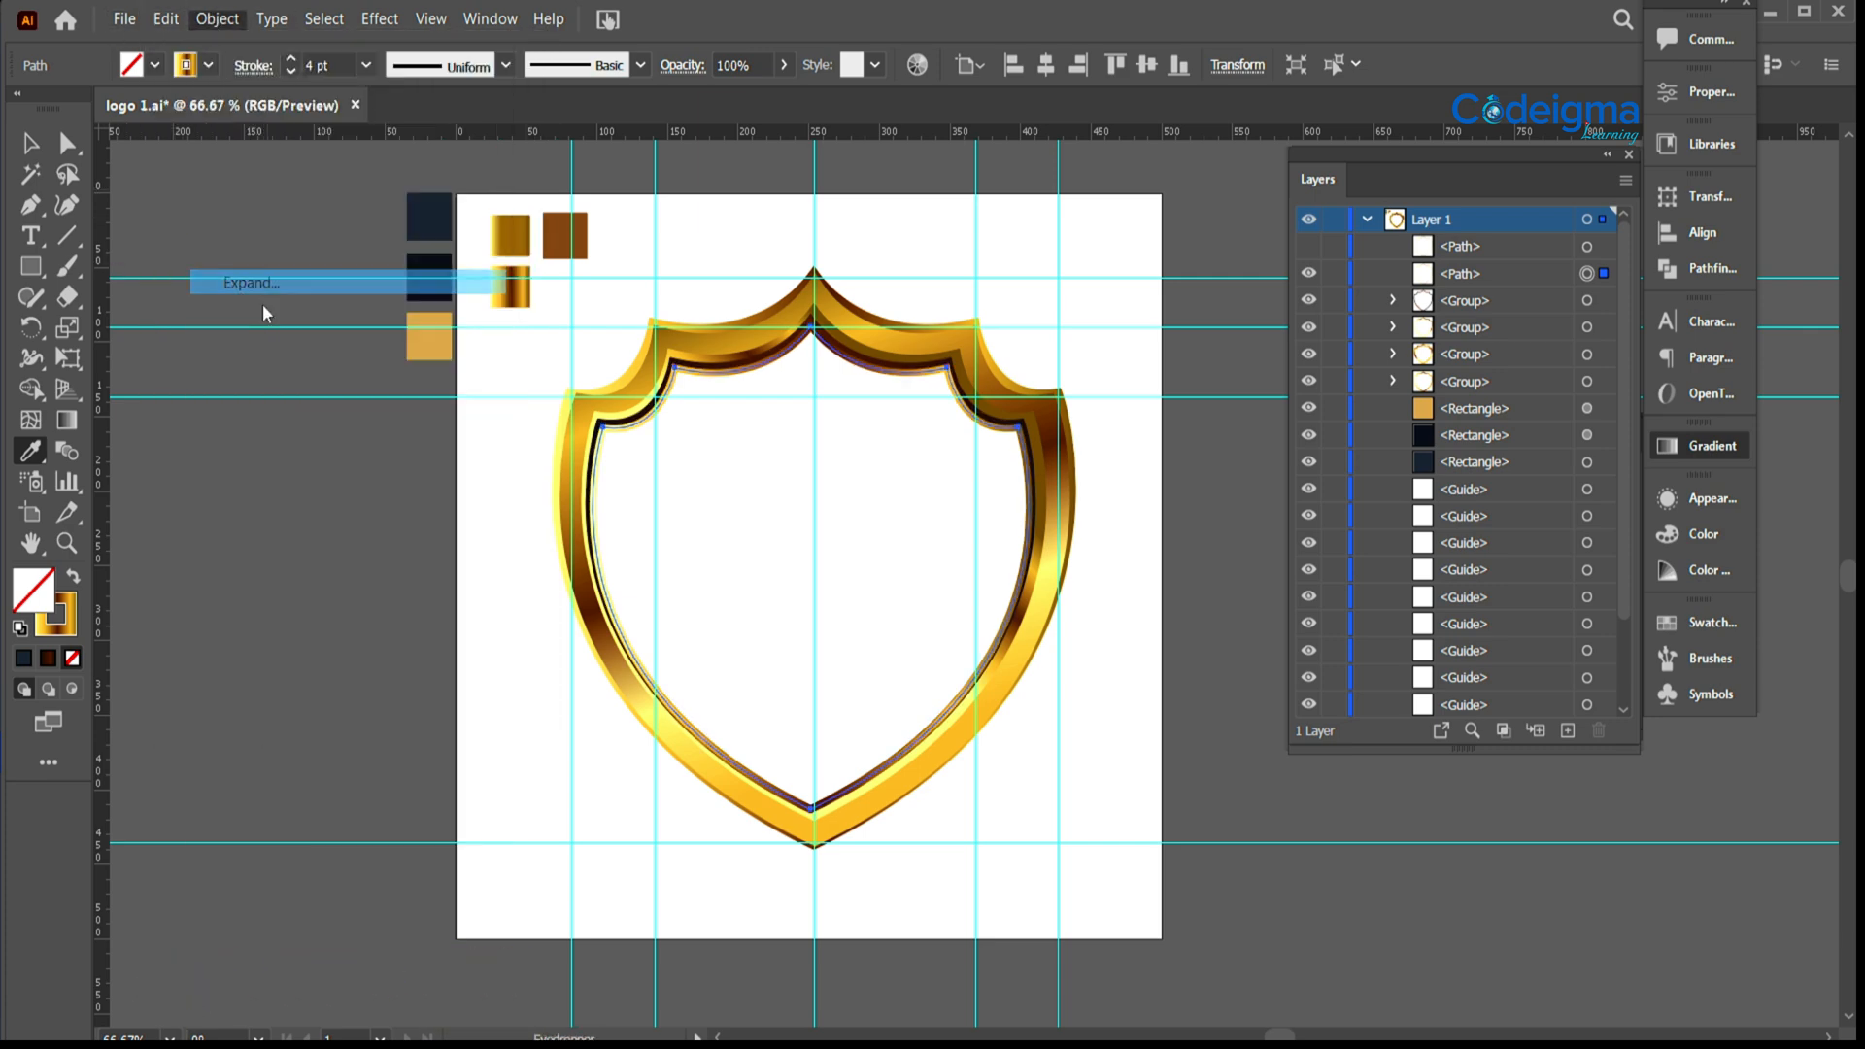
click(862, 676)
Step: Colour the expanded border's end gradient stop near-black from the swatch and delete its pale yellow, dark brown and surplus orange stops
click(1706, 449)
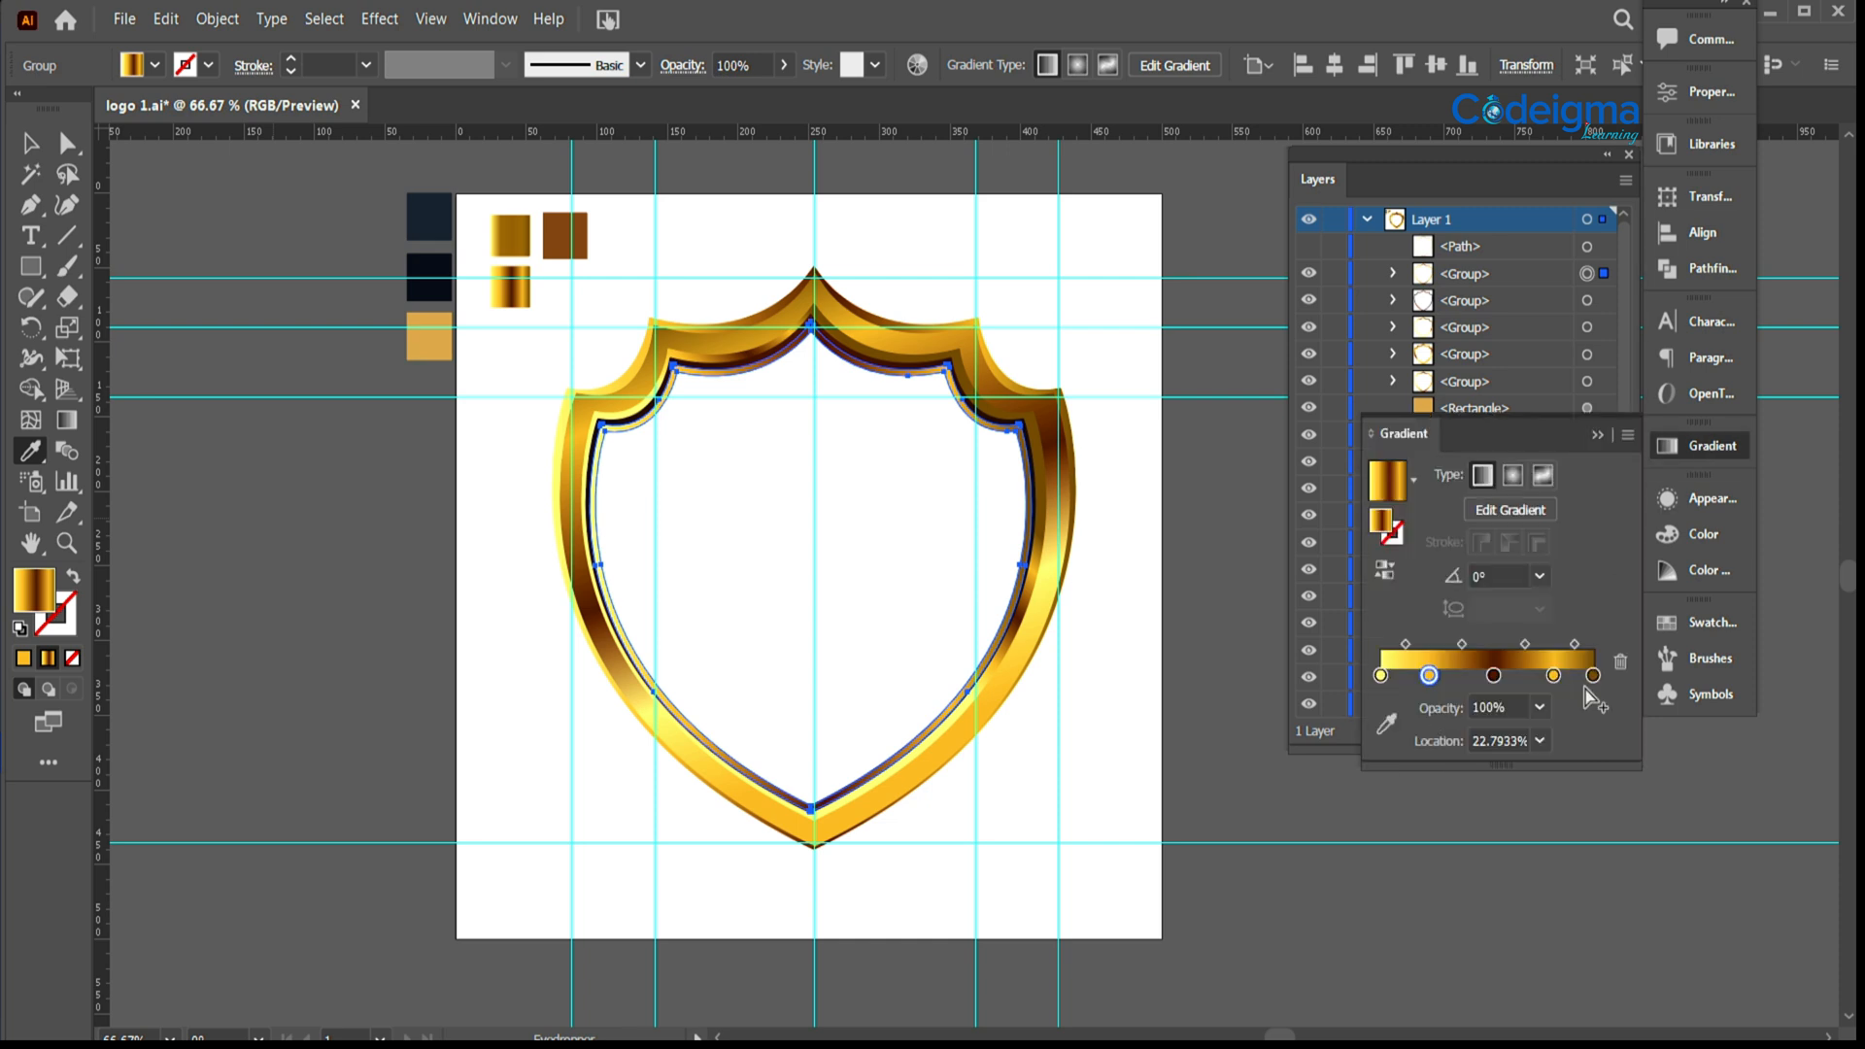
click(1387, 723)
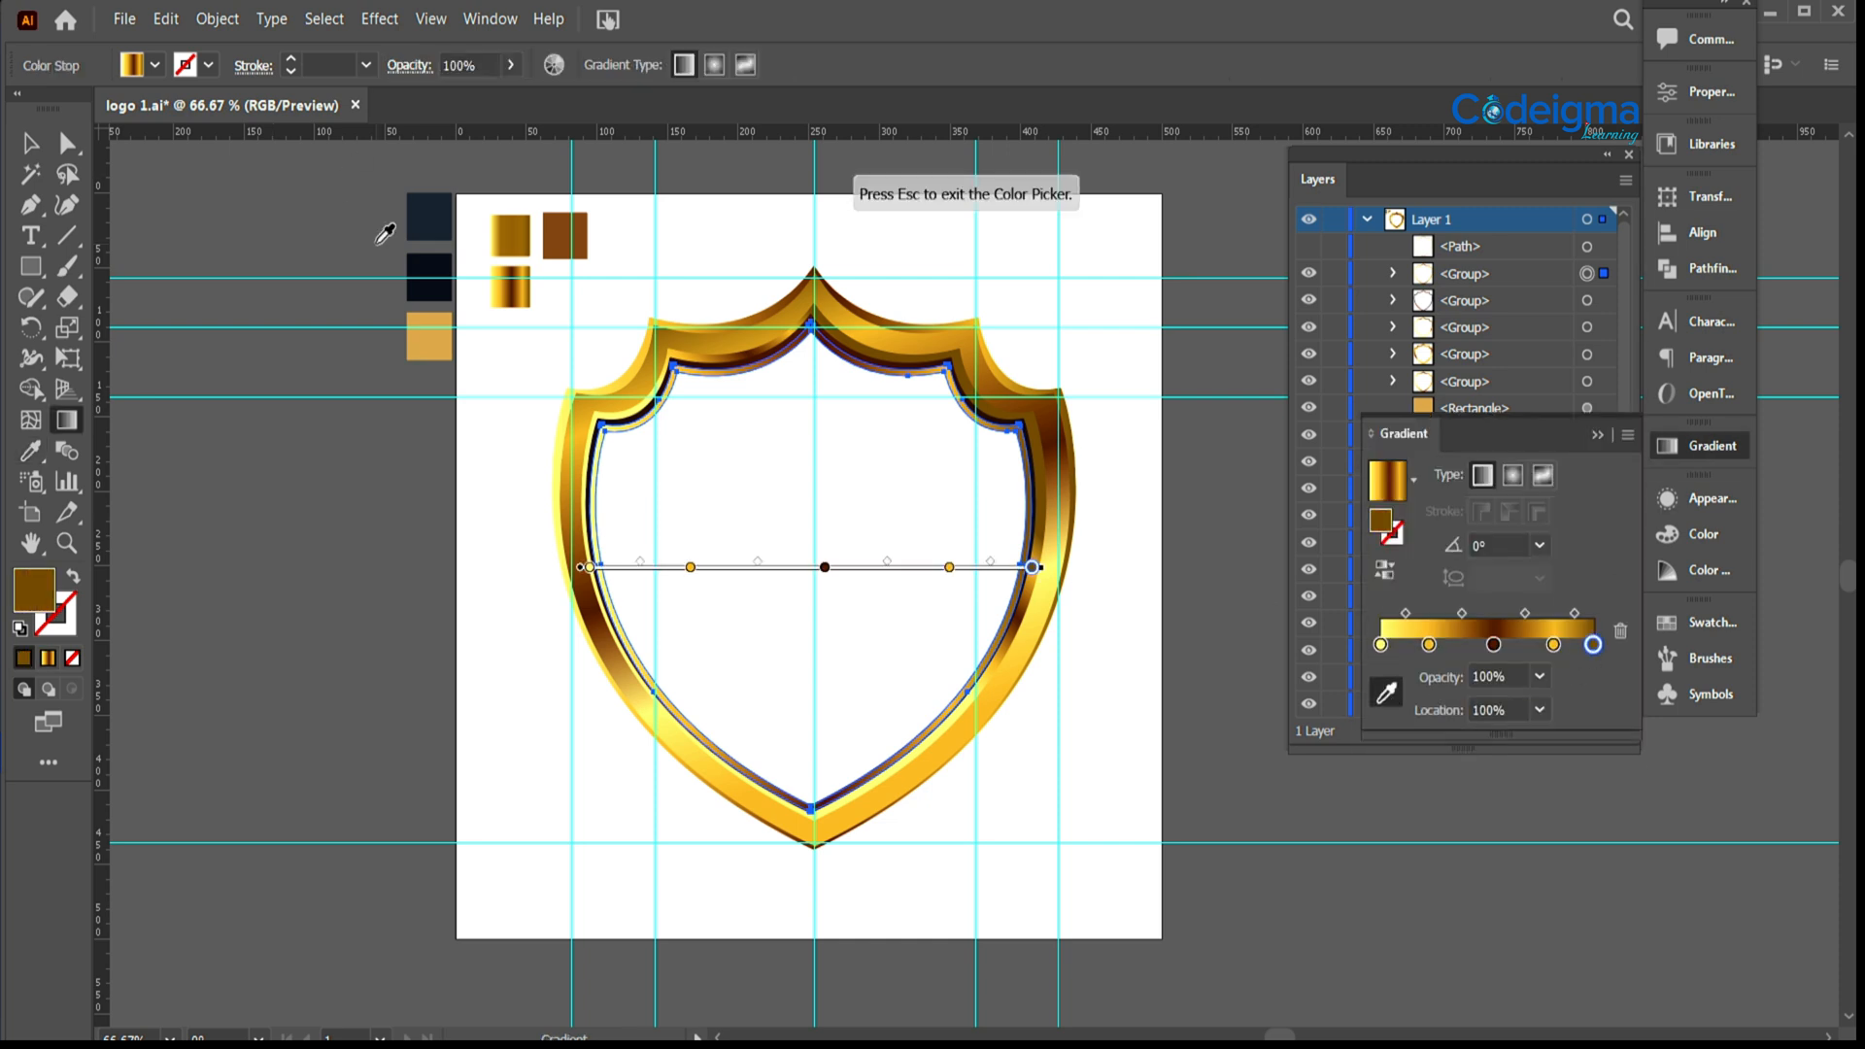
click(1381, 644)
click(1621, 632)
click(1429, 645)
click(1620, 634)
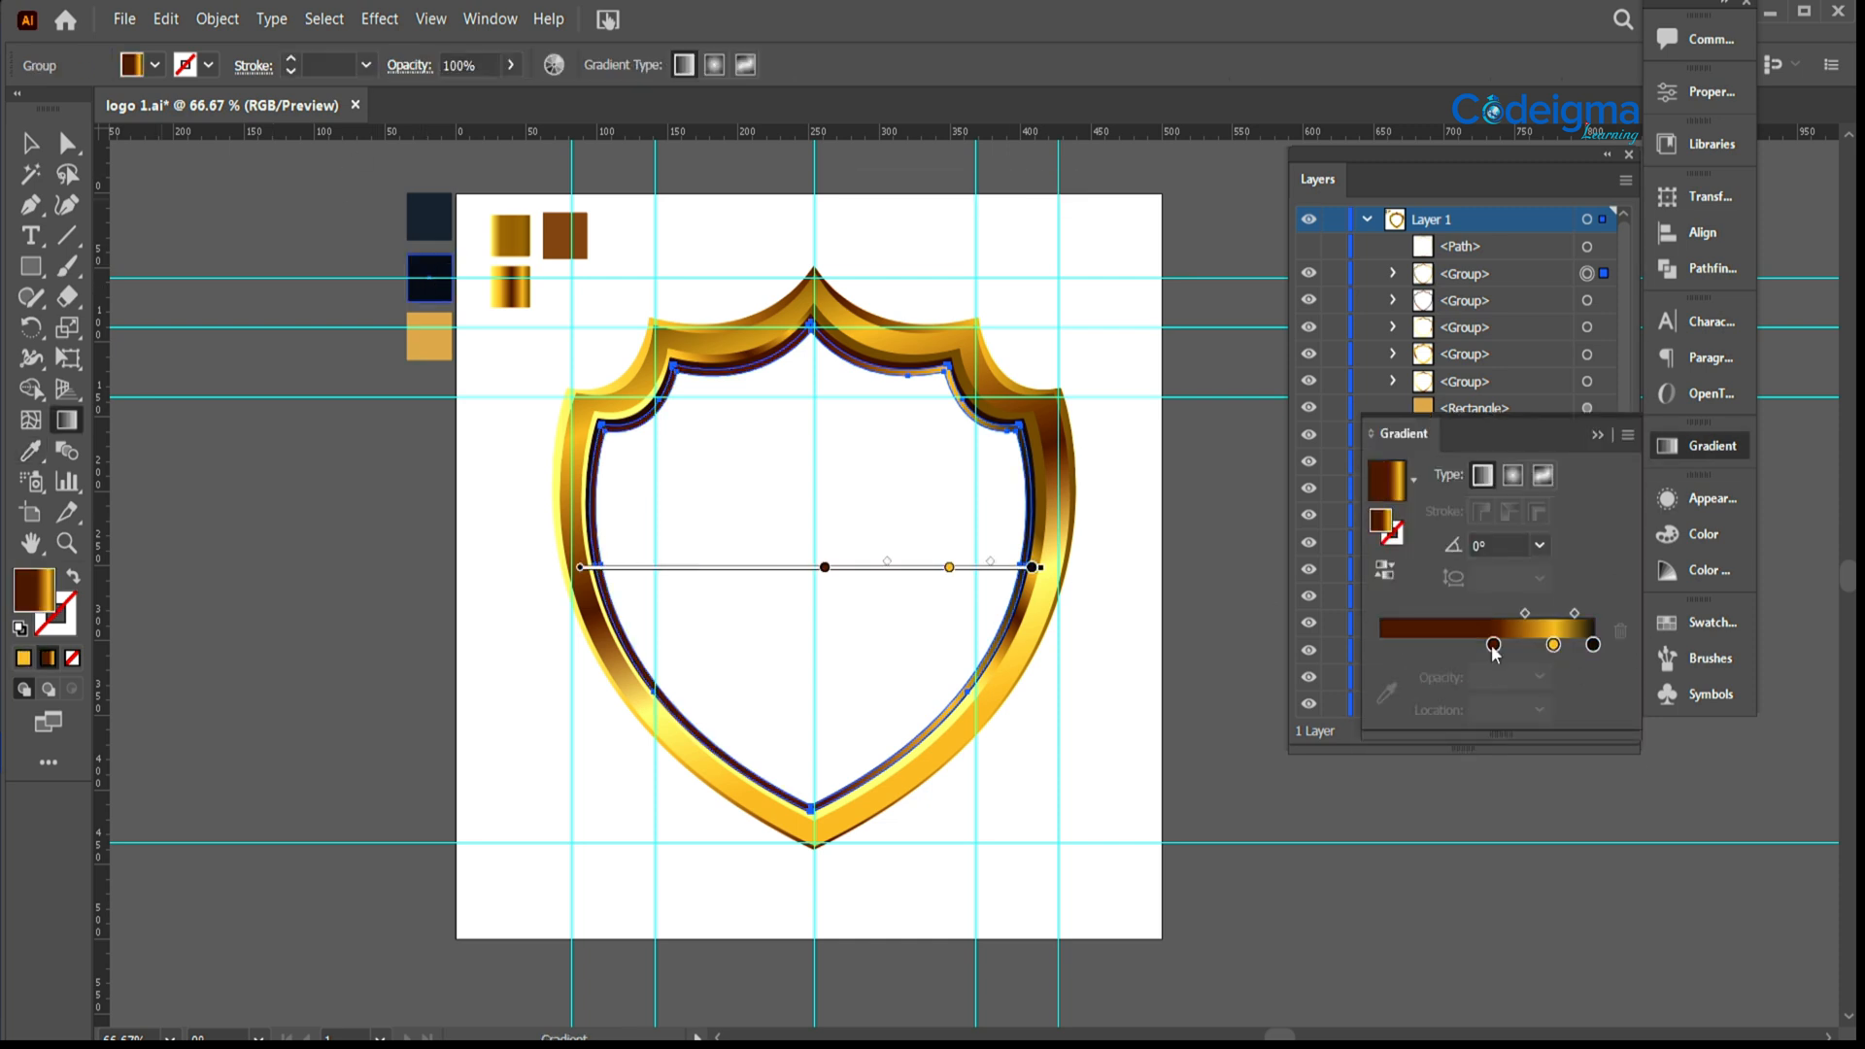
click(1620, 633)
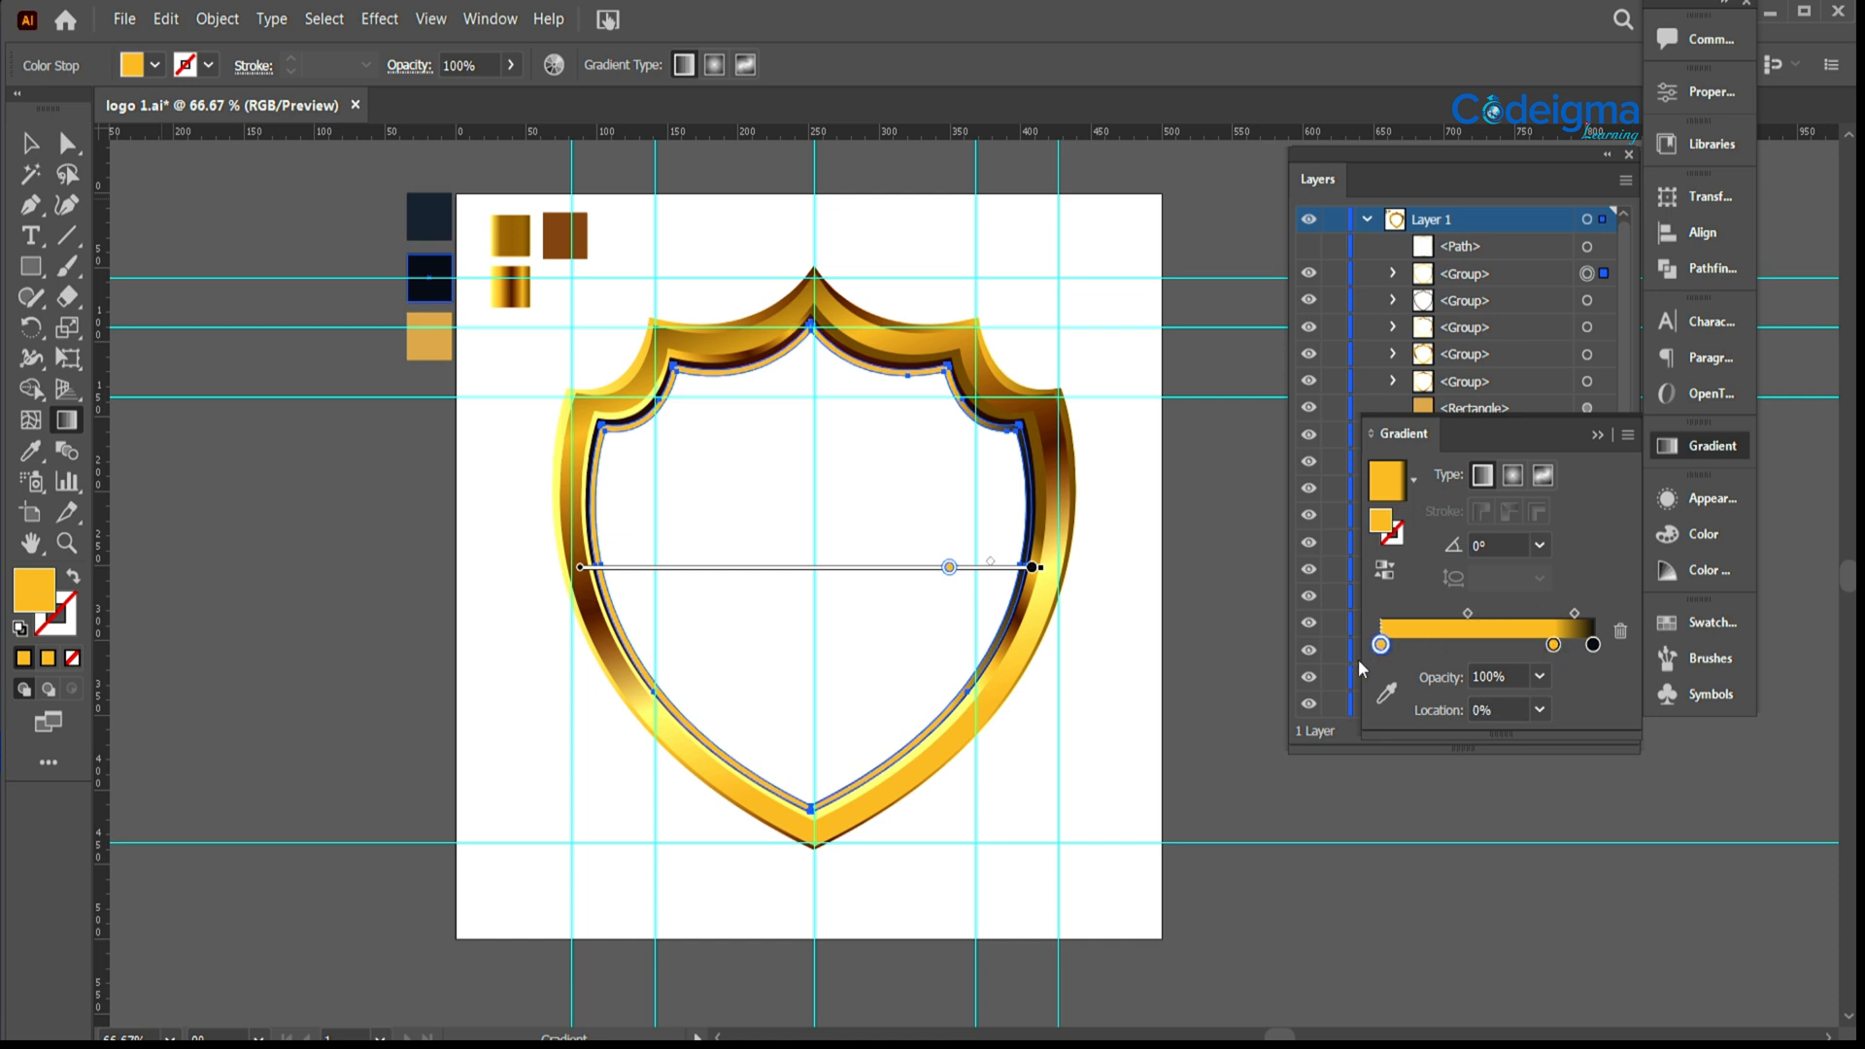
click(1620, 632)
Step: Place the remaining orange stop at the gradient's start and recolour it with the dark navy swatch
drag(1555, 646, 1380, 645)
click(1386, 692)
click(435, 214)
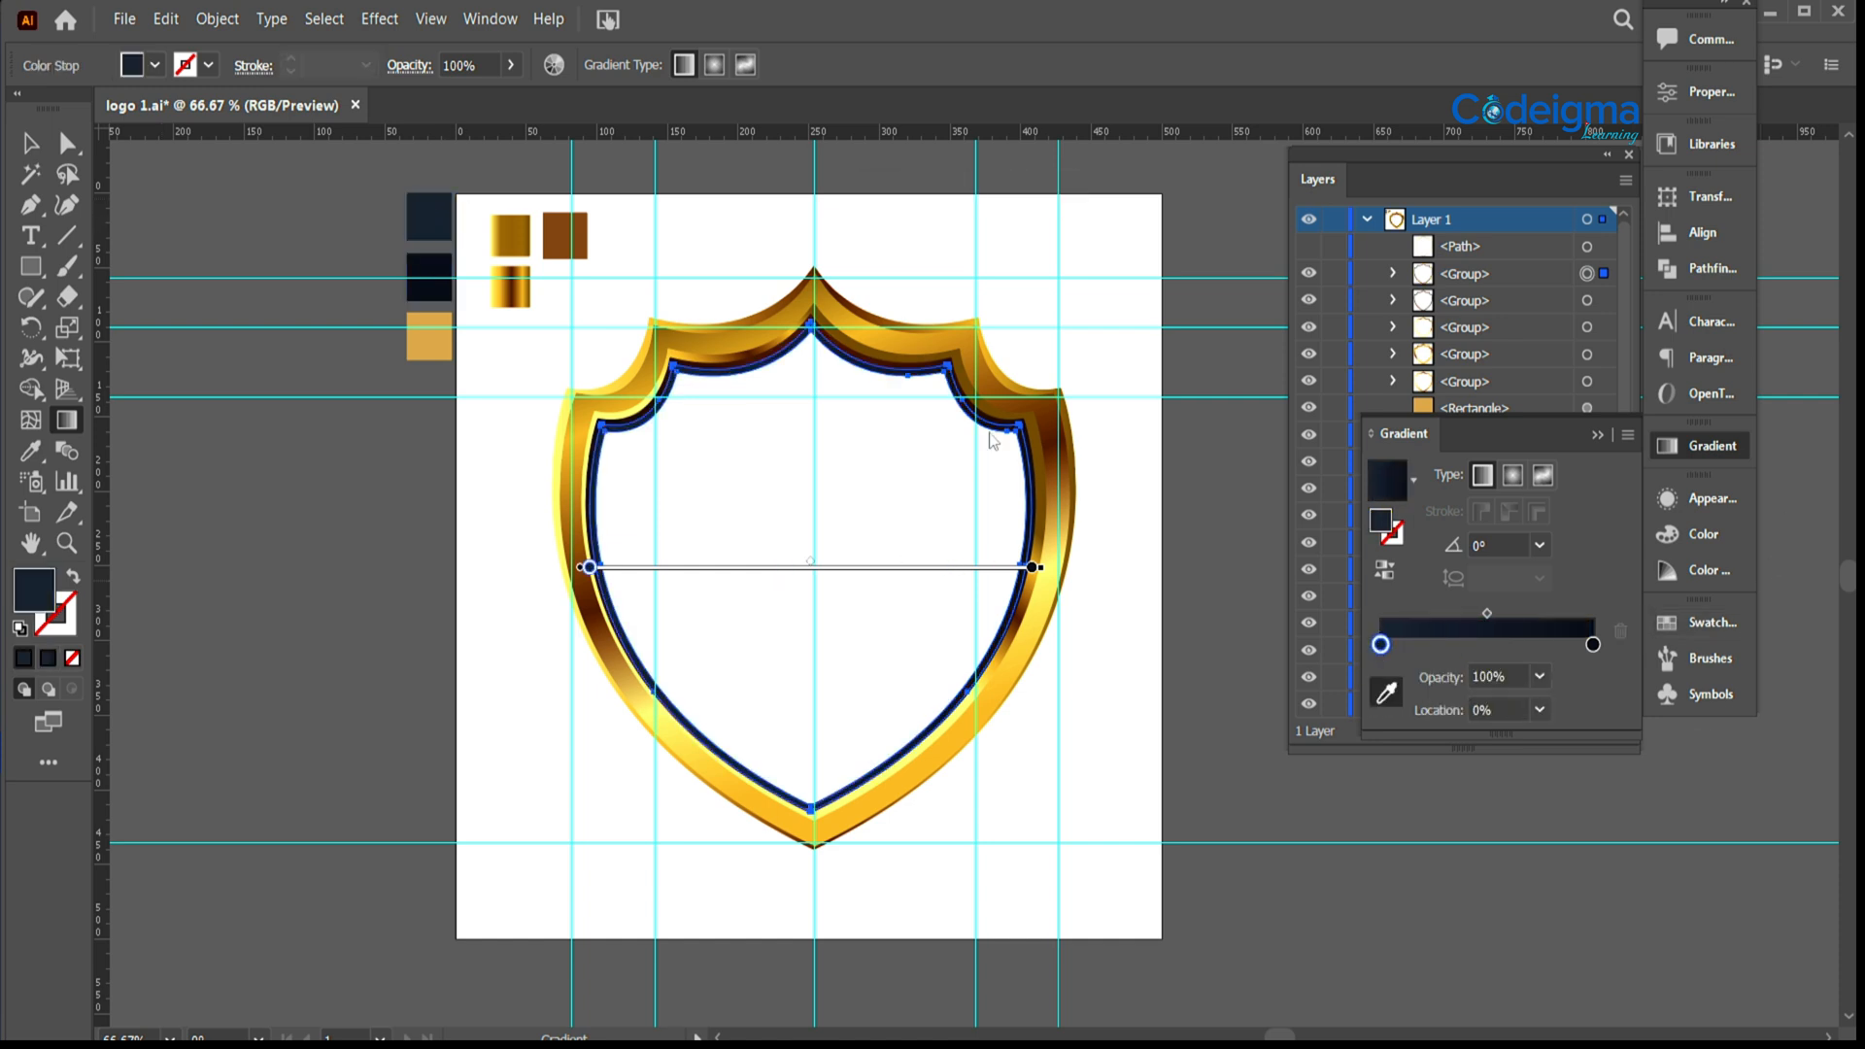
Step: Redraw the navy border's gradient diagonally from the lower right to the upper left at about 119.2° and deselect it
click(23, 154)
click(66, 421)
drag(964, 805, 742, 381)
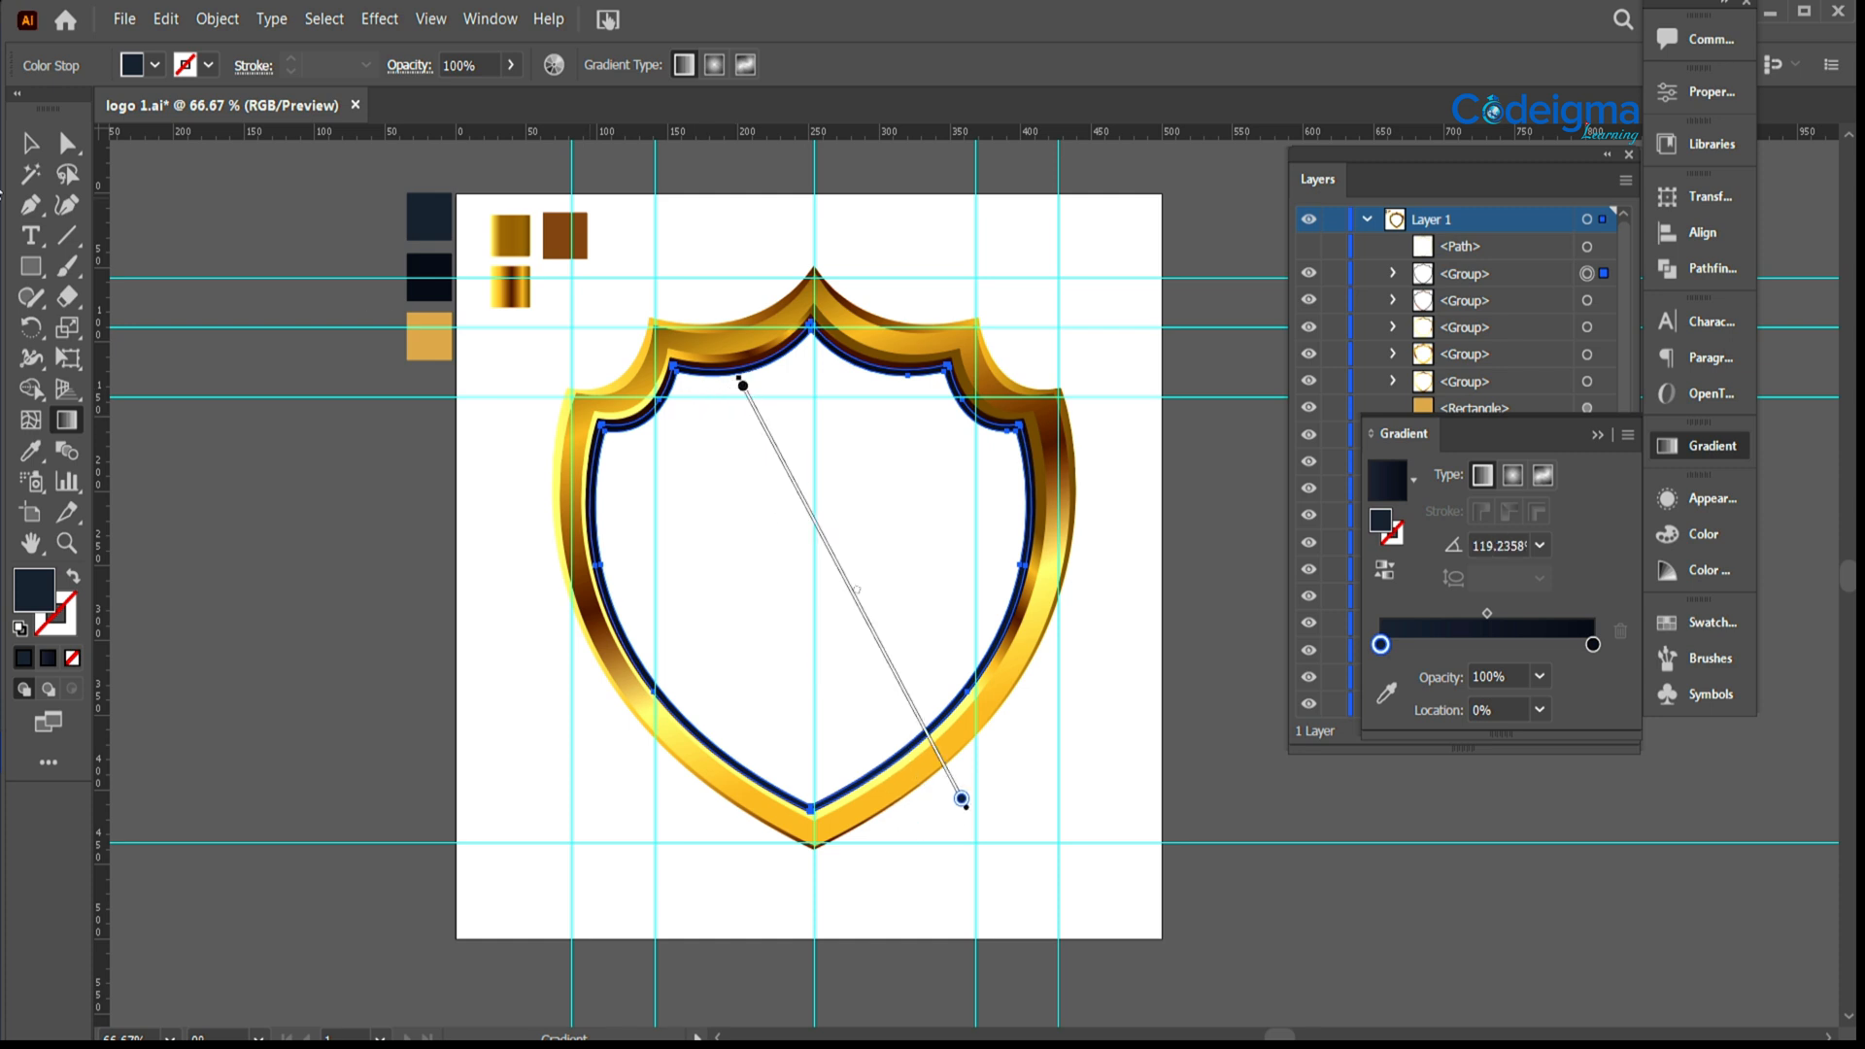
click(31, 146)
click(1117, 739)
click(1710, 445)
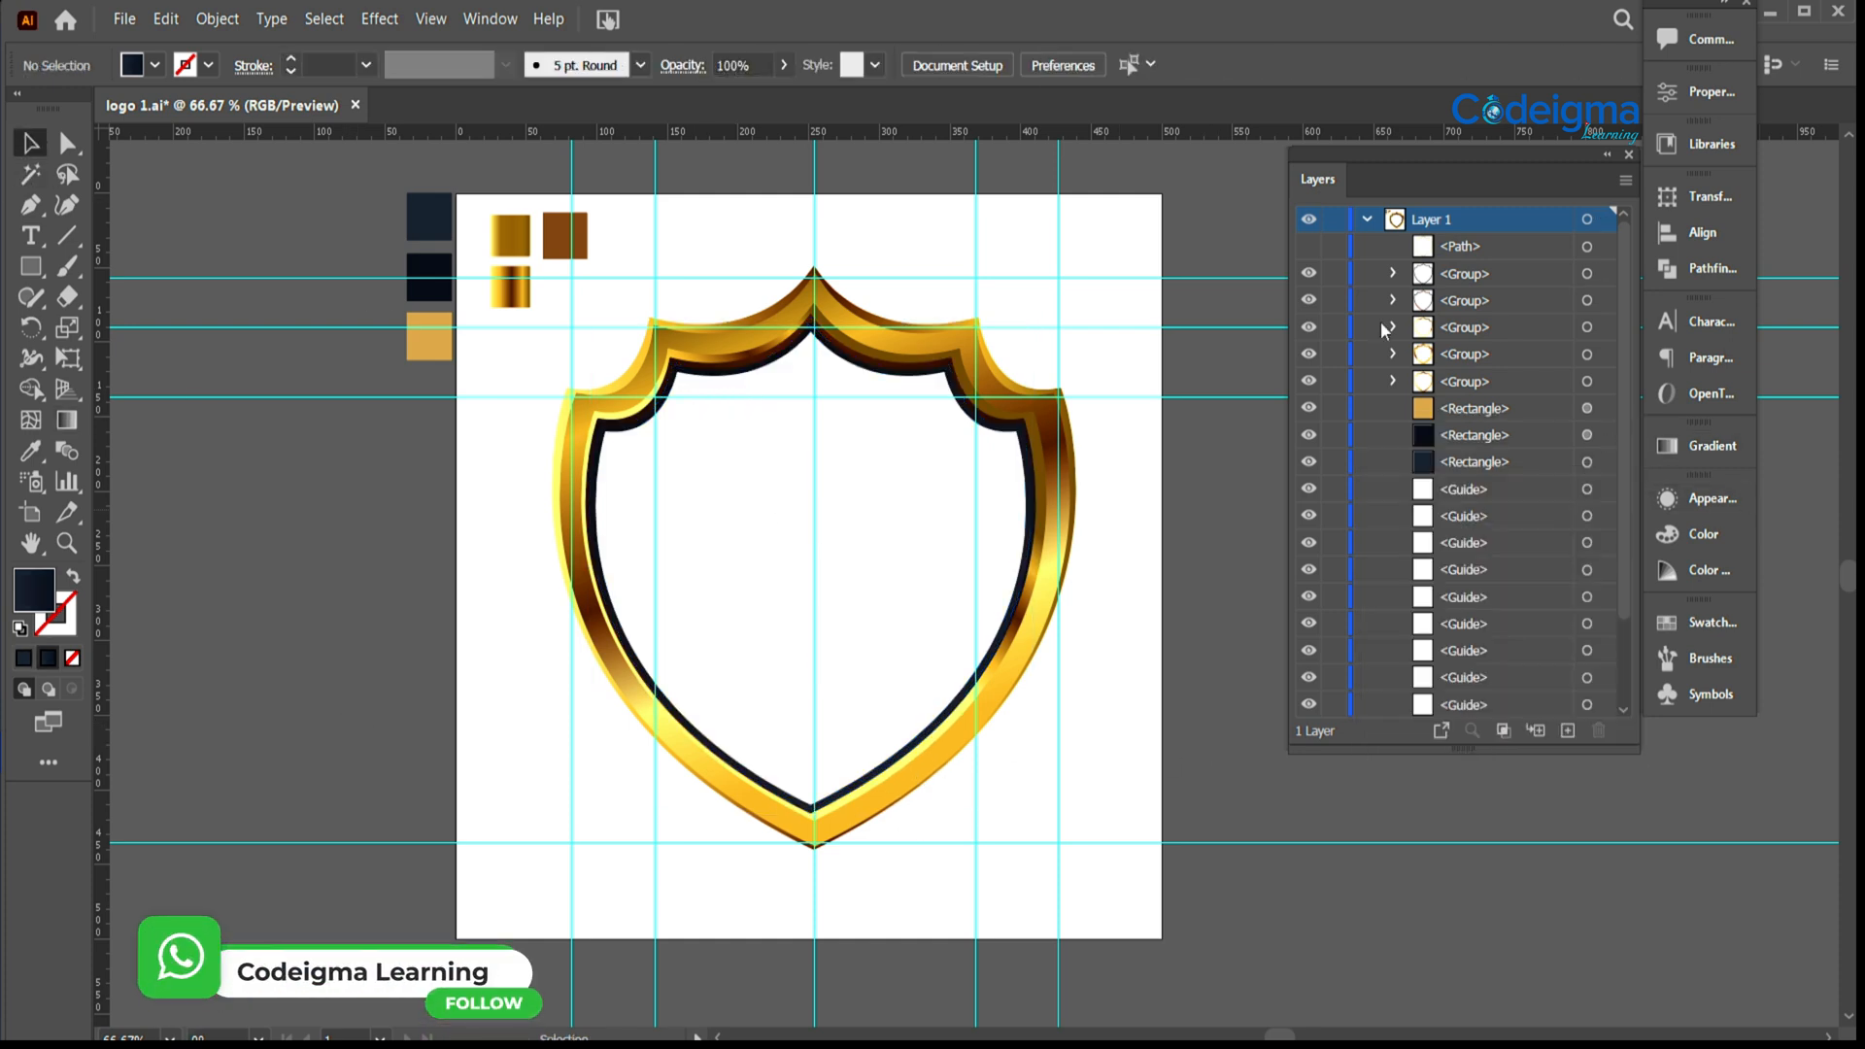
Step: Show the next hidden outline, fill the shield's interior with it using the near-black swatch, and deselect it
click(1310, 249)
click(1588, 249)
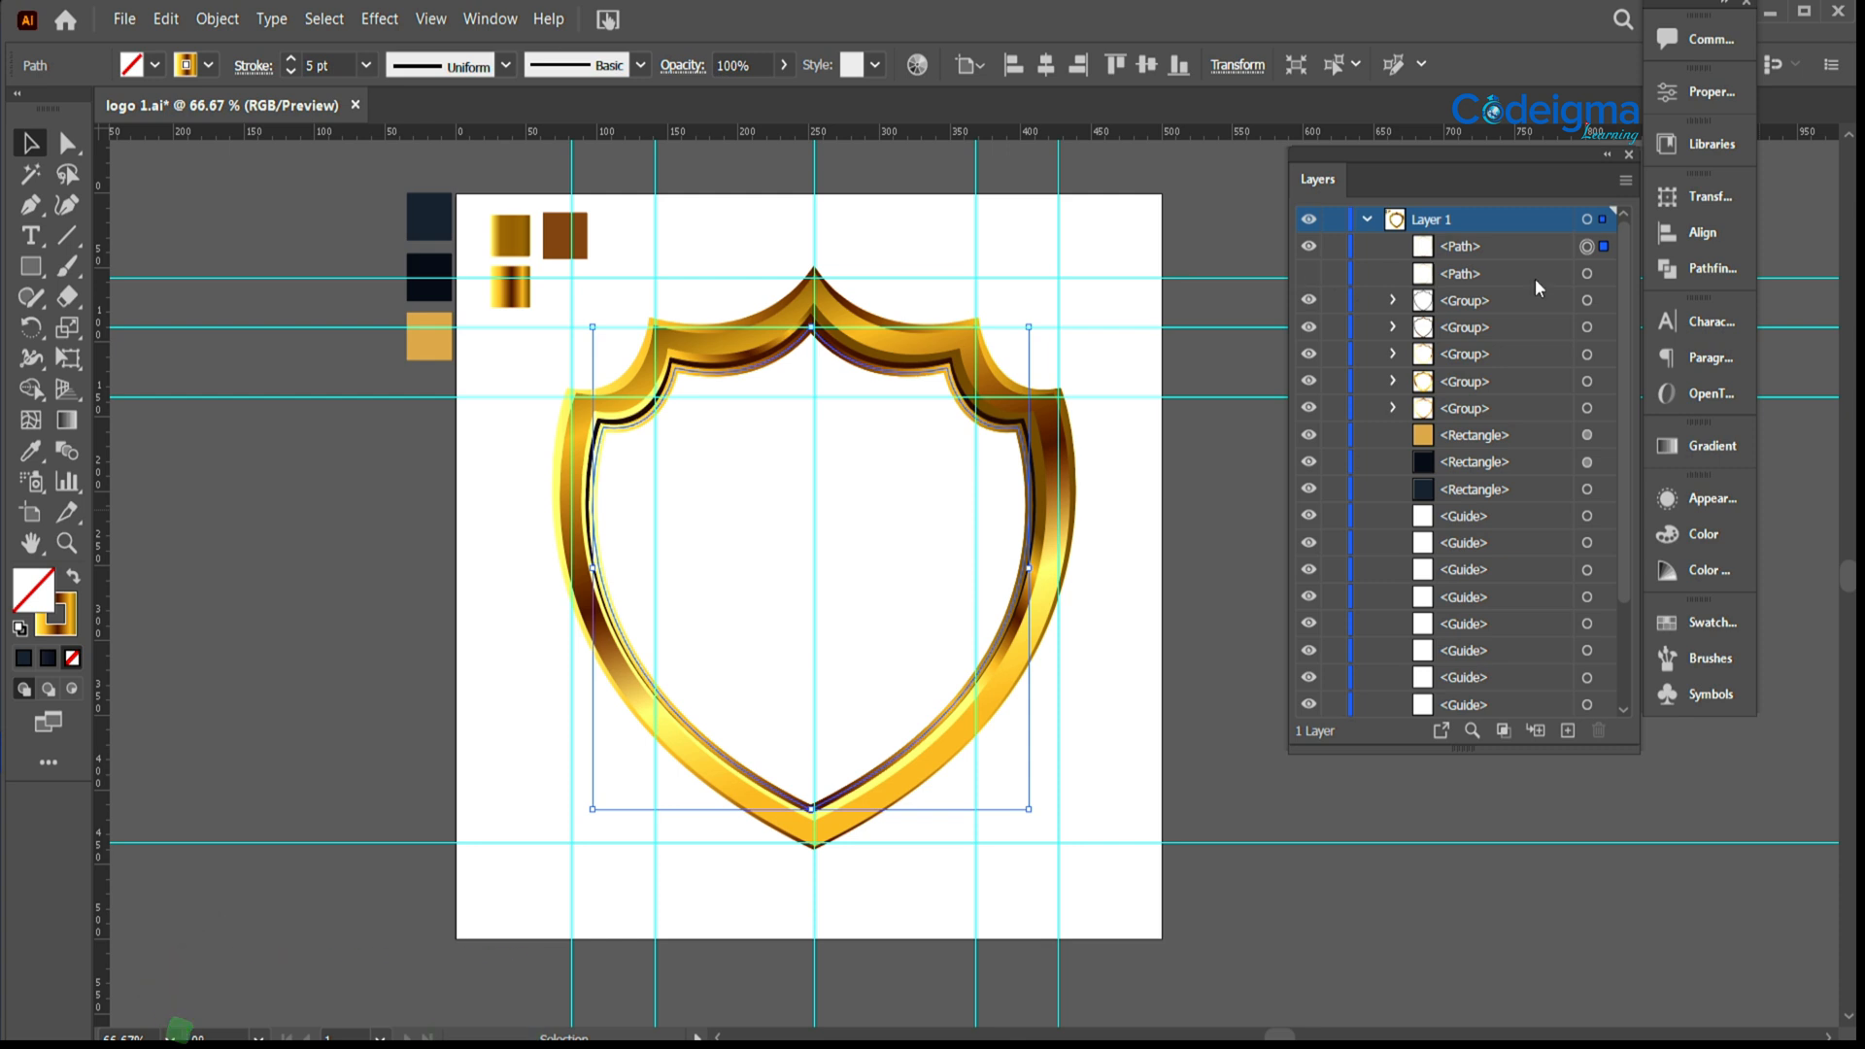
click(32, 452)
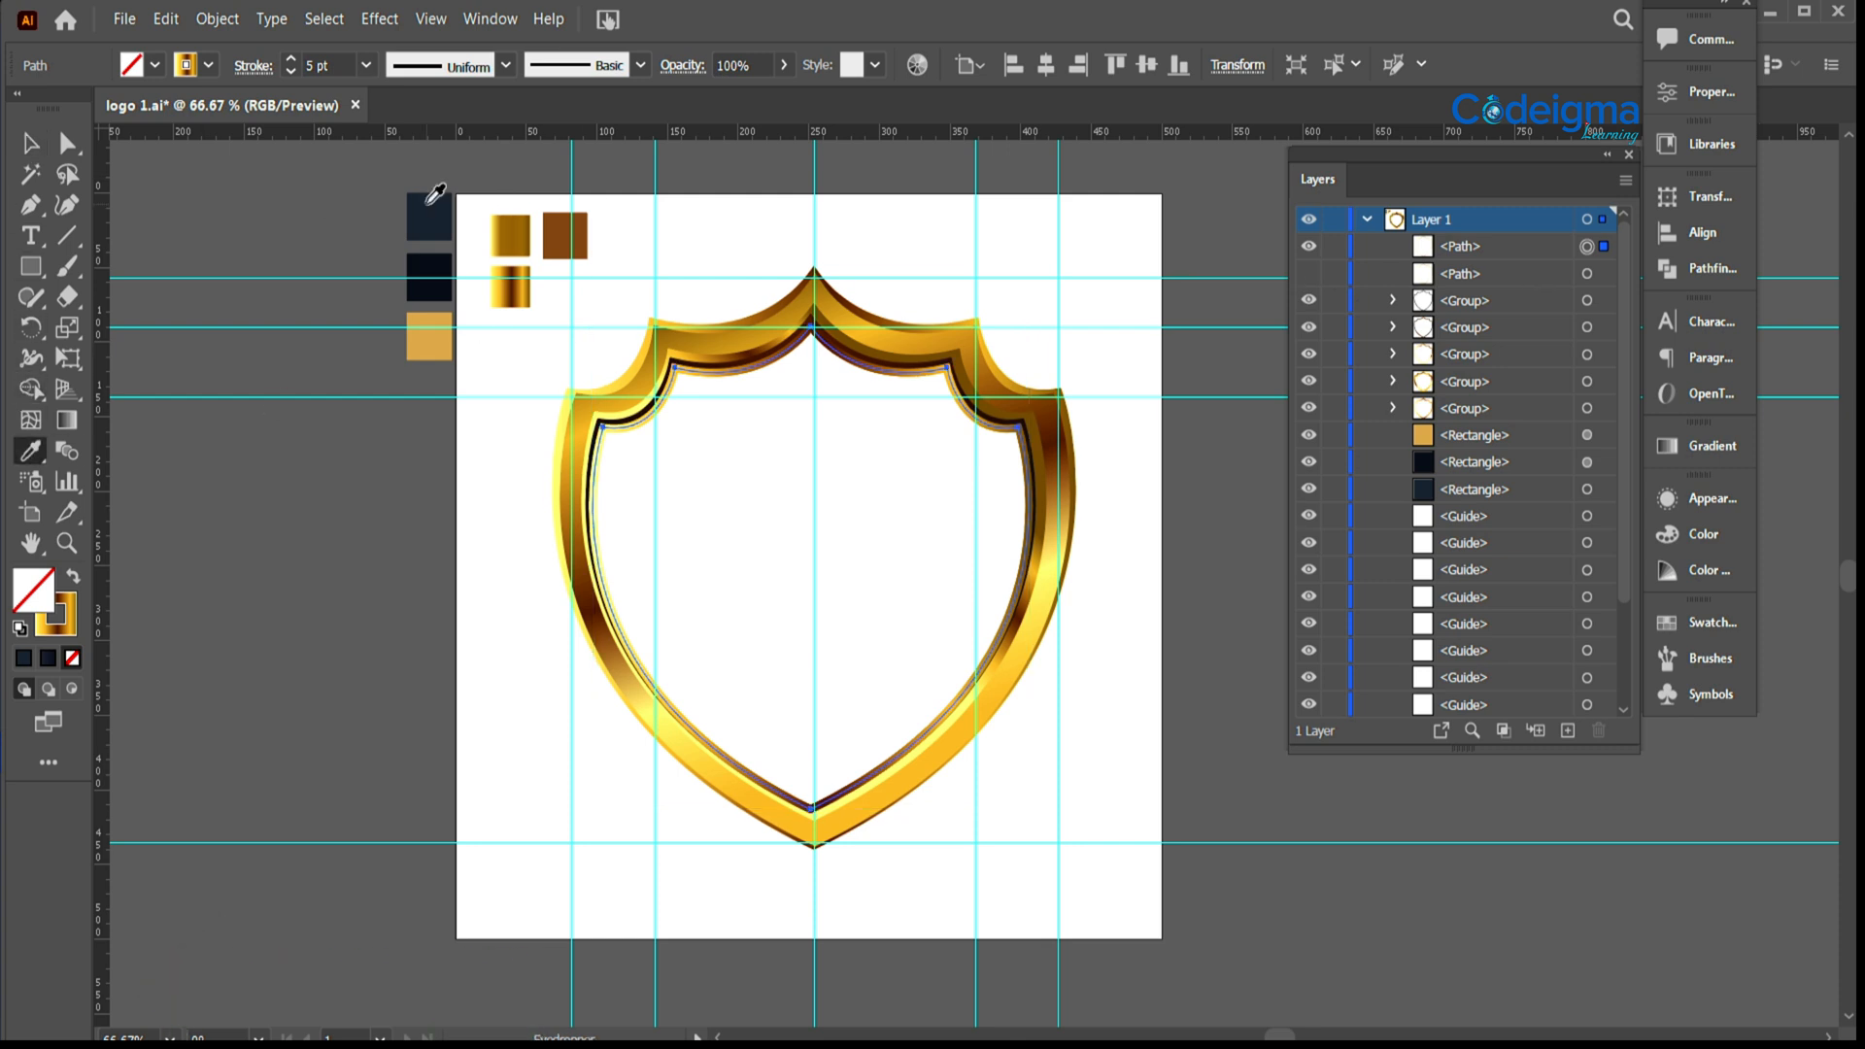
click(442, 266)
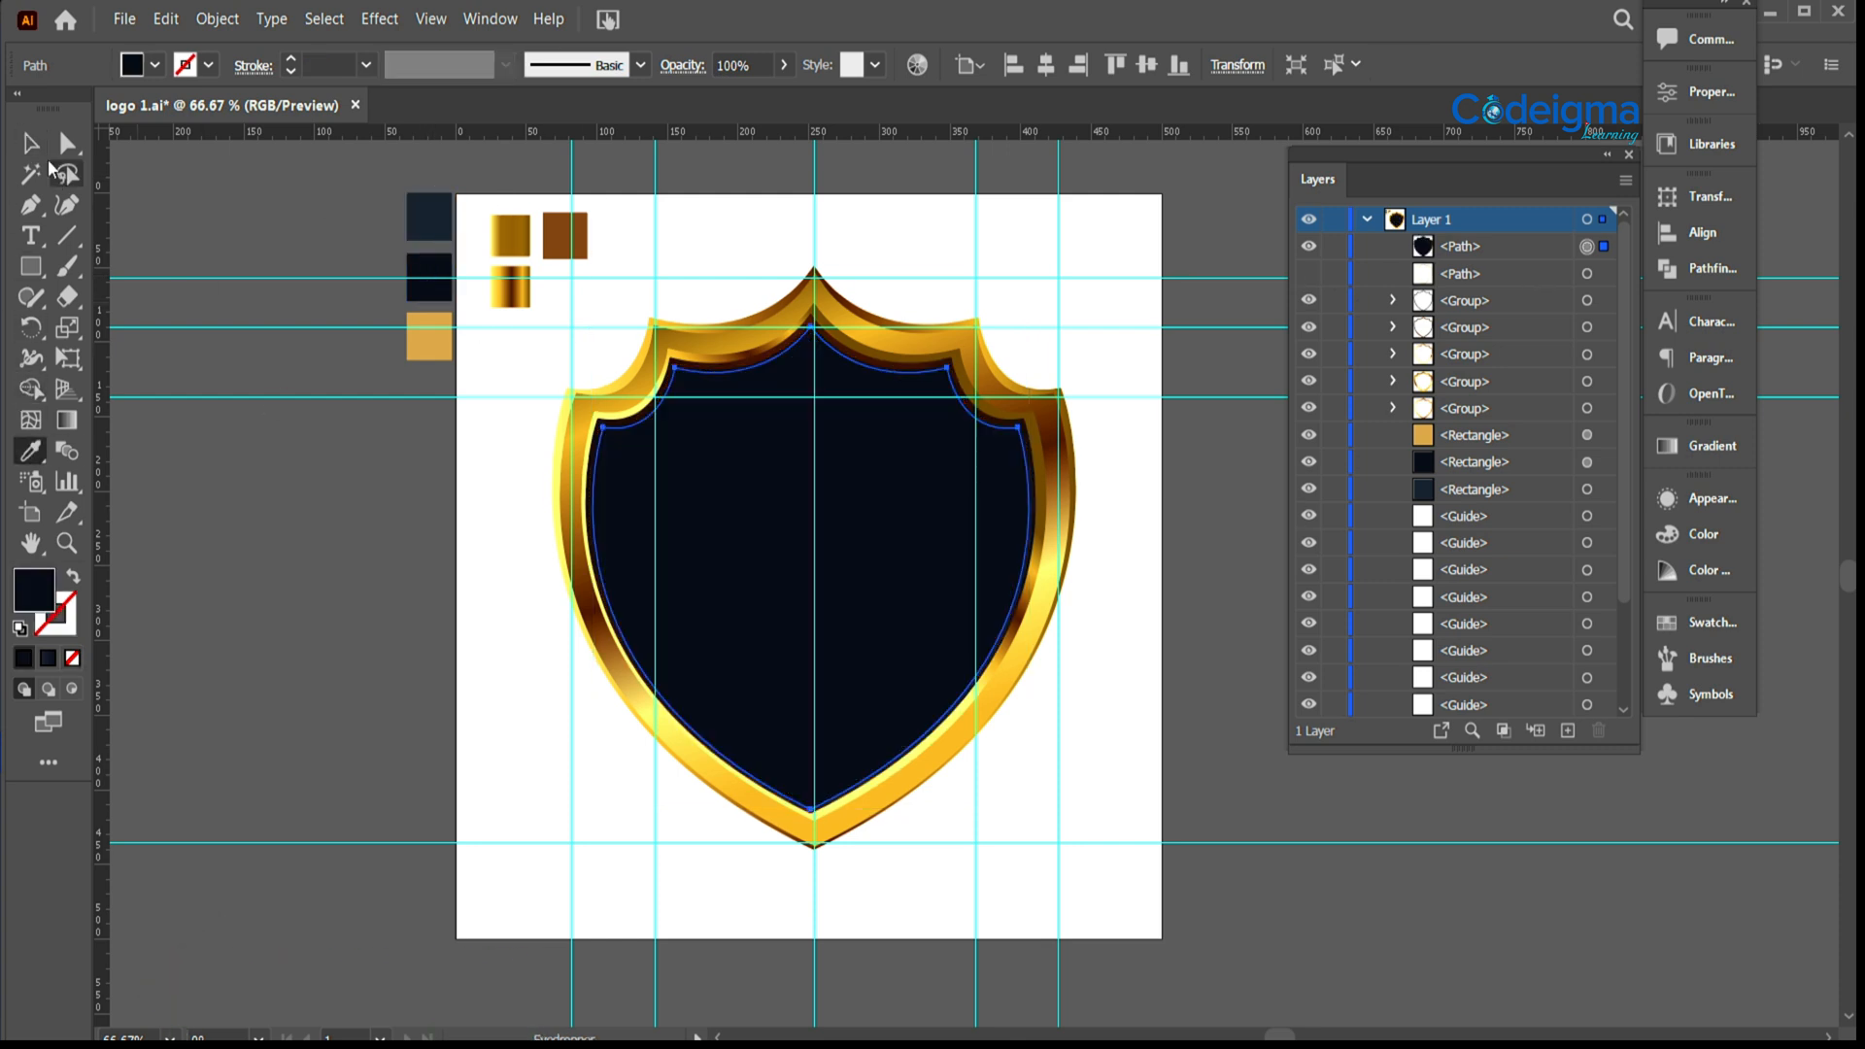
click(30, 143)
click(267, 612)
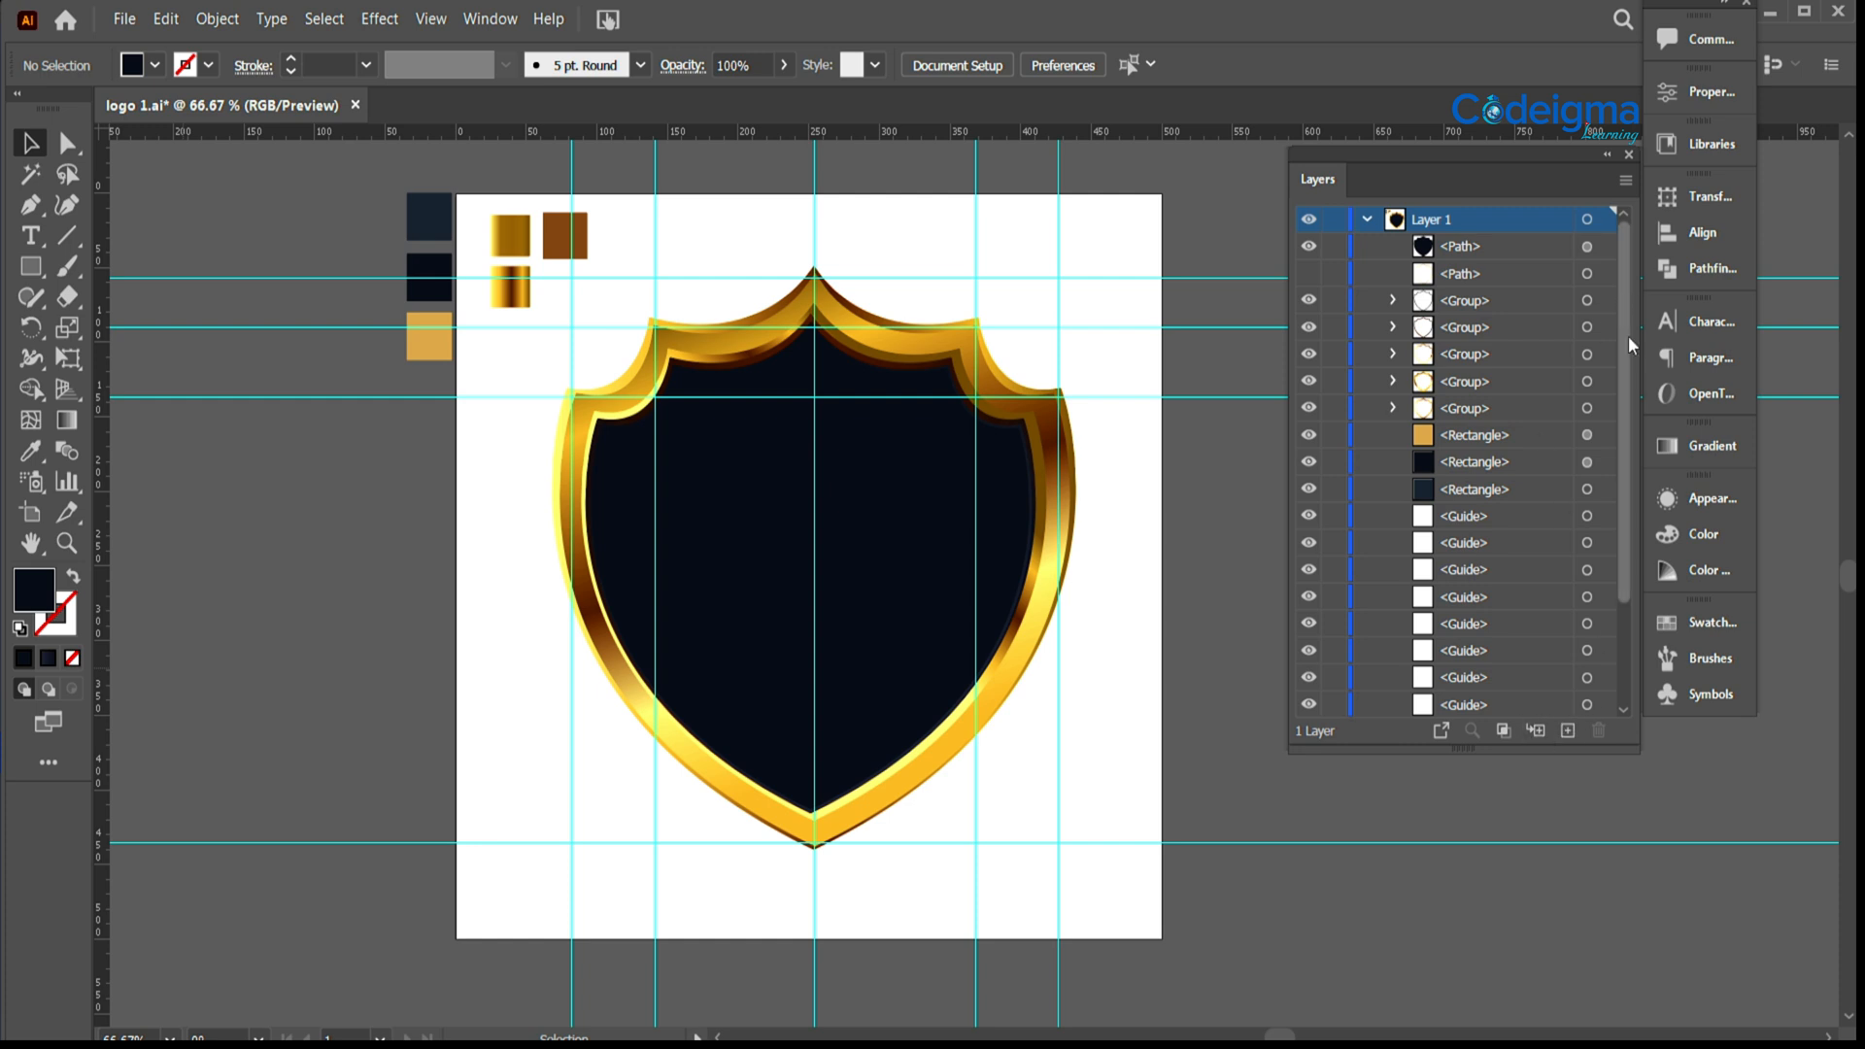
Step: Show the last hidden 5 pt outline, scale it down inside the dark interior and hide it again
click(1308, 275)
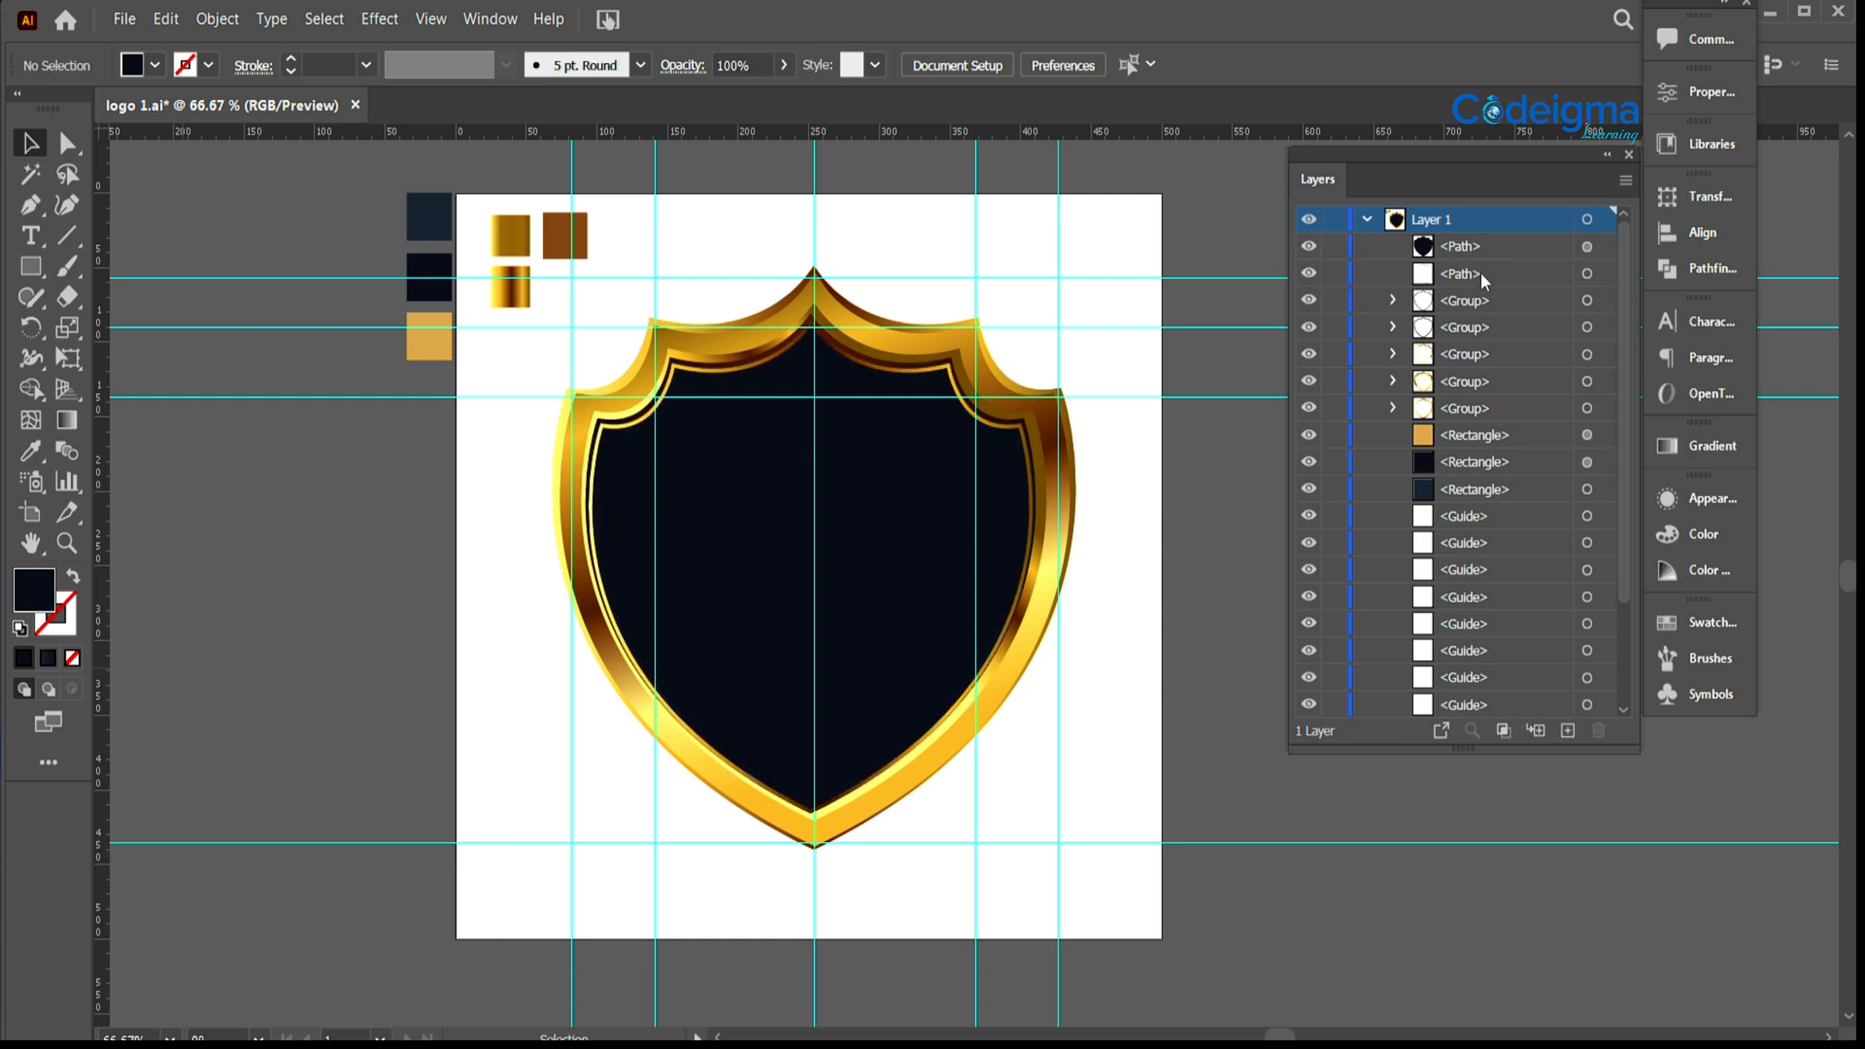
click(1586, 247)
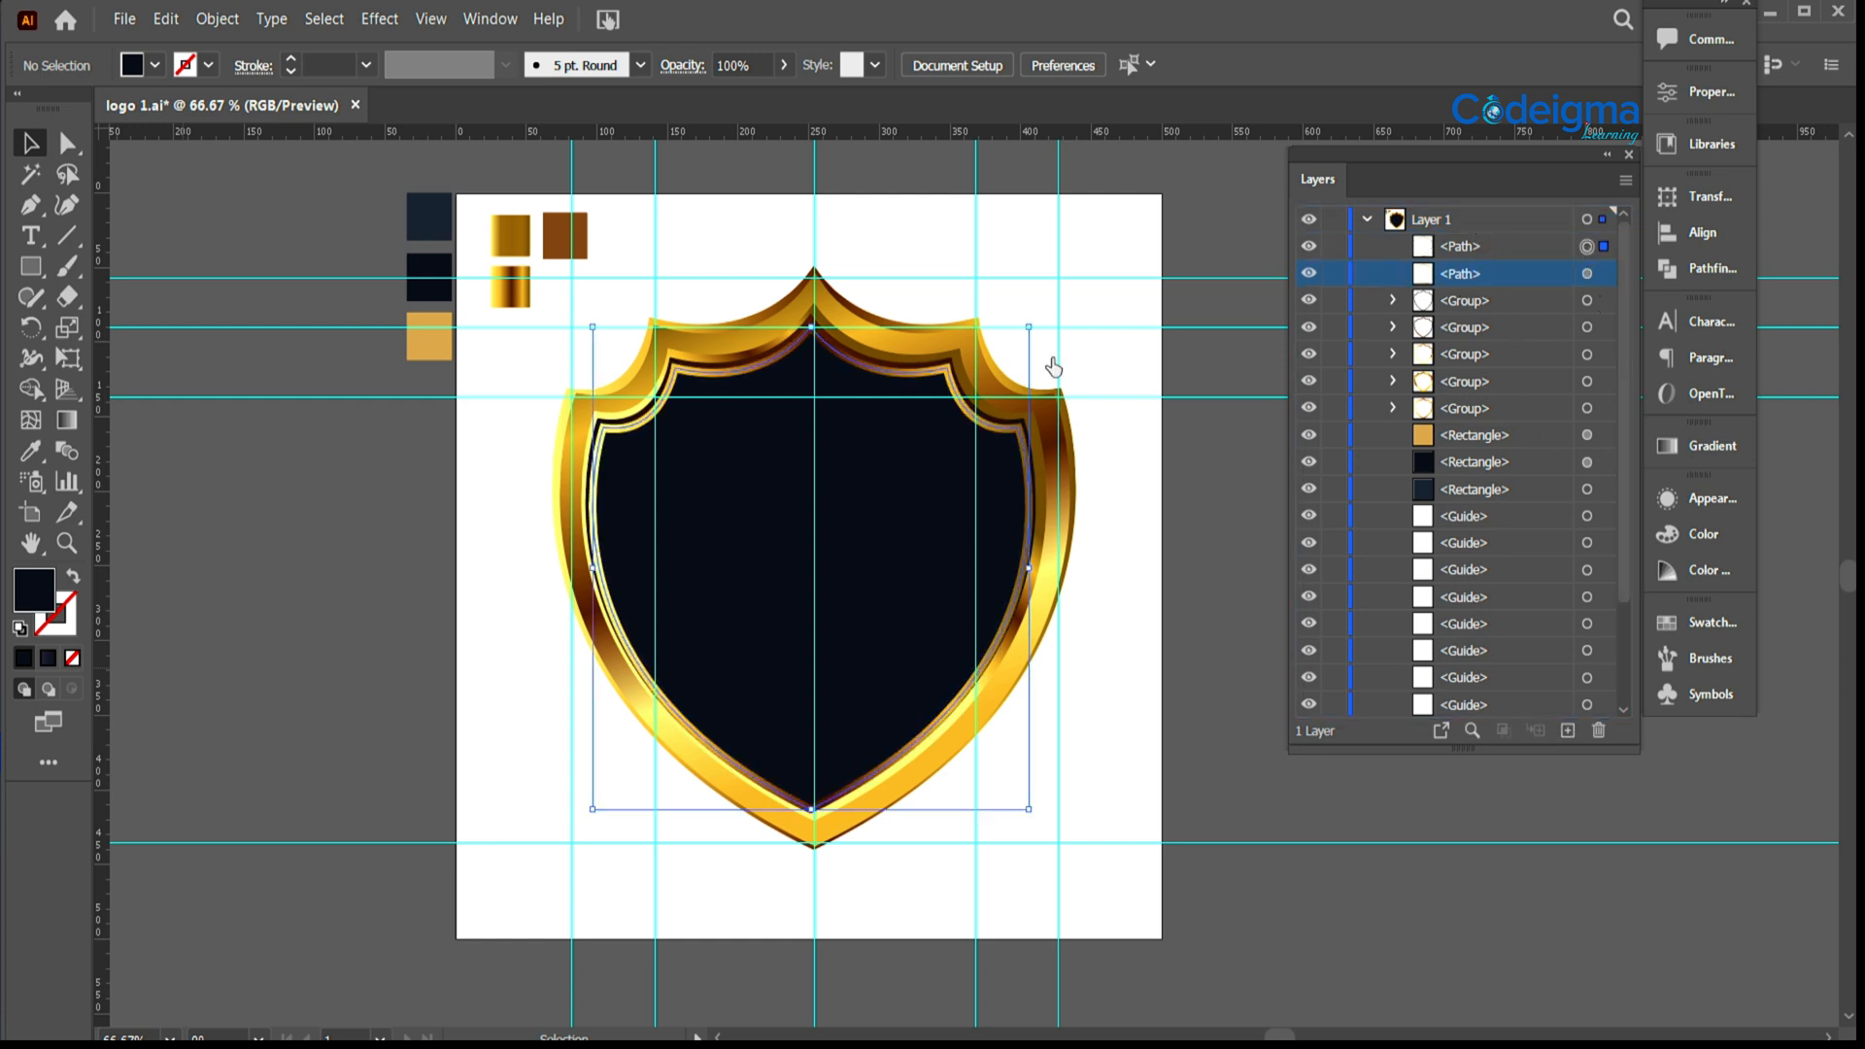
drag(1031, 330, 932, 431)
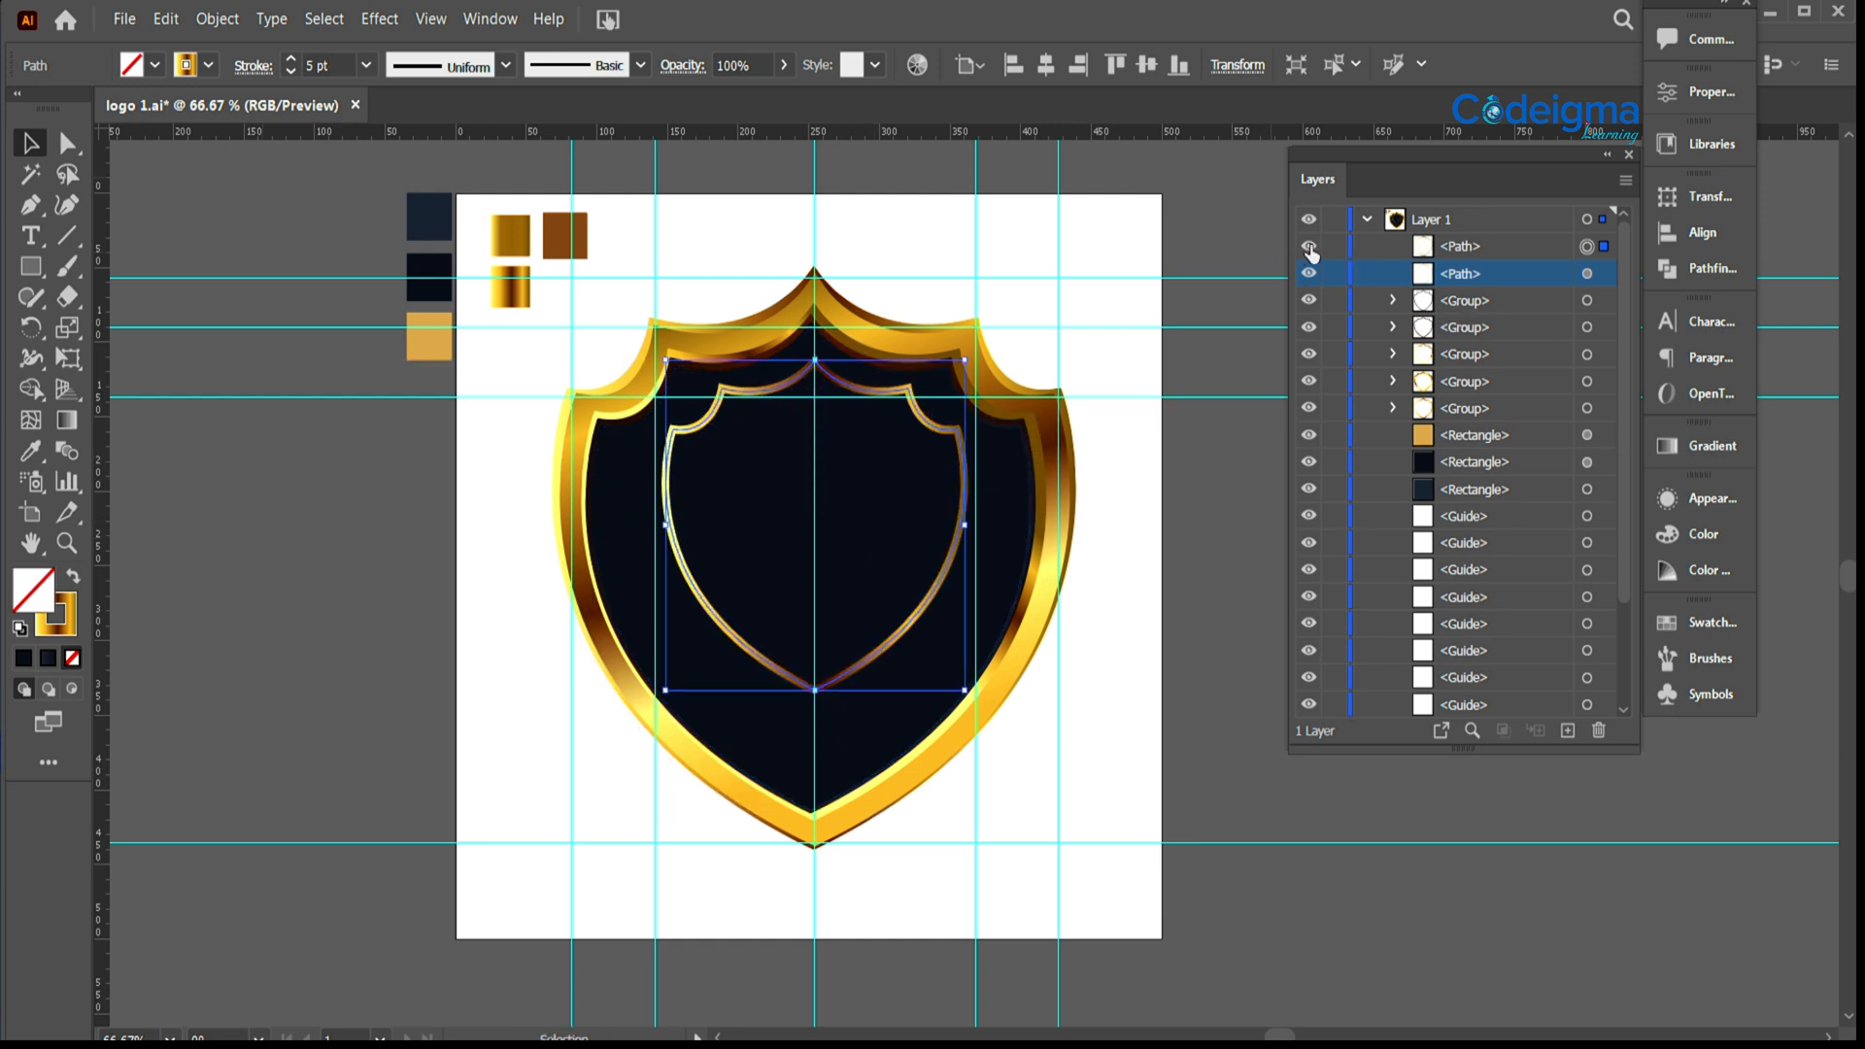
click(1310, 247)
Step: Widen the artboard to the right to about 760 px for working space beside the shield
drag(1182, 606, 1285, 556)
click(30, 512)
key(v)
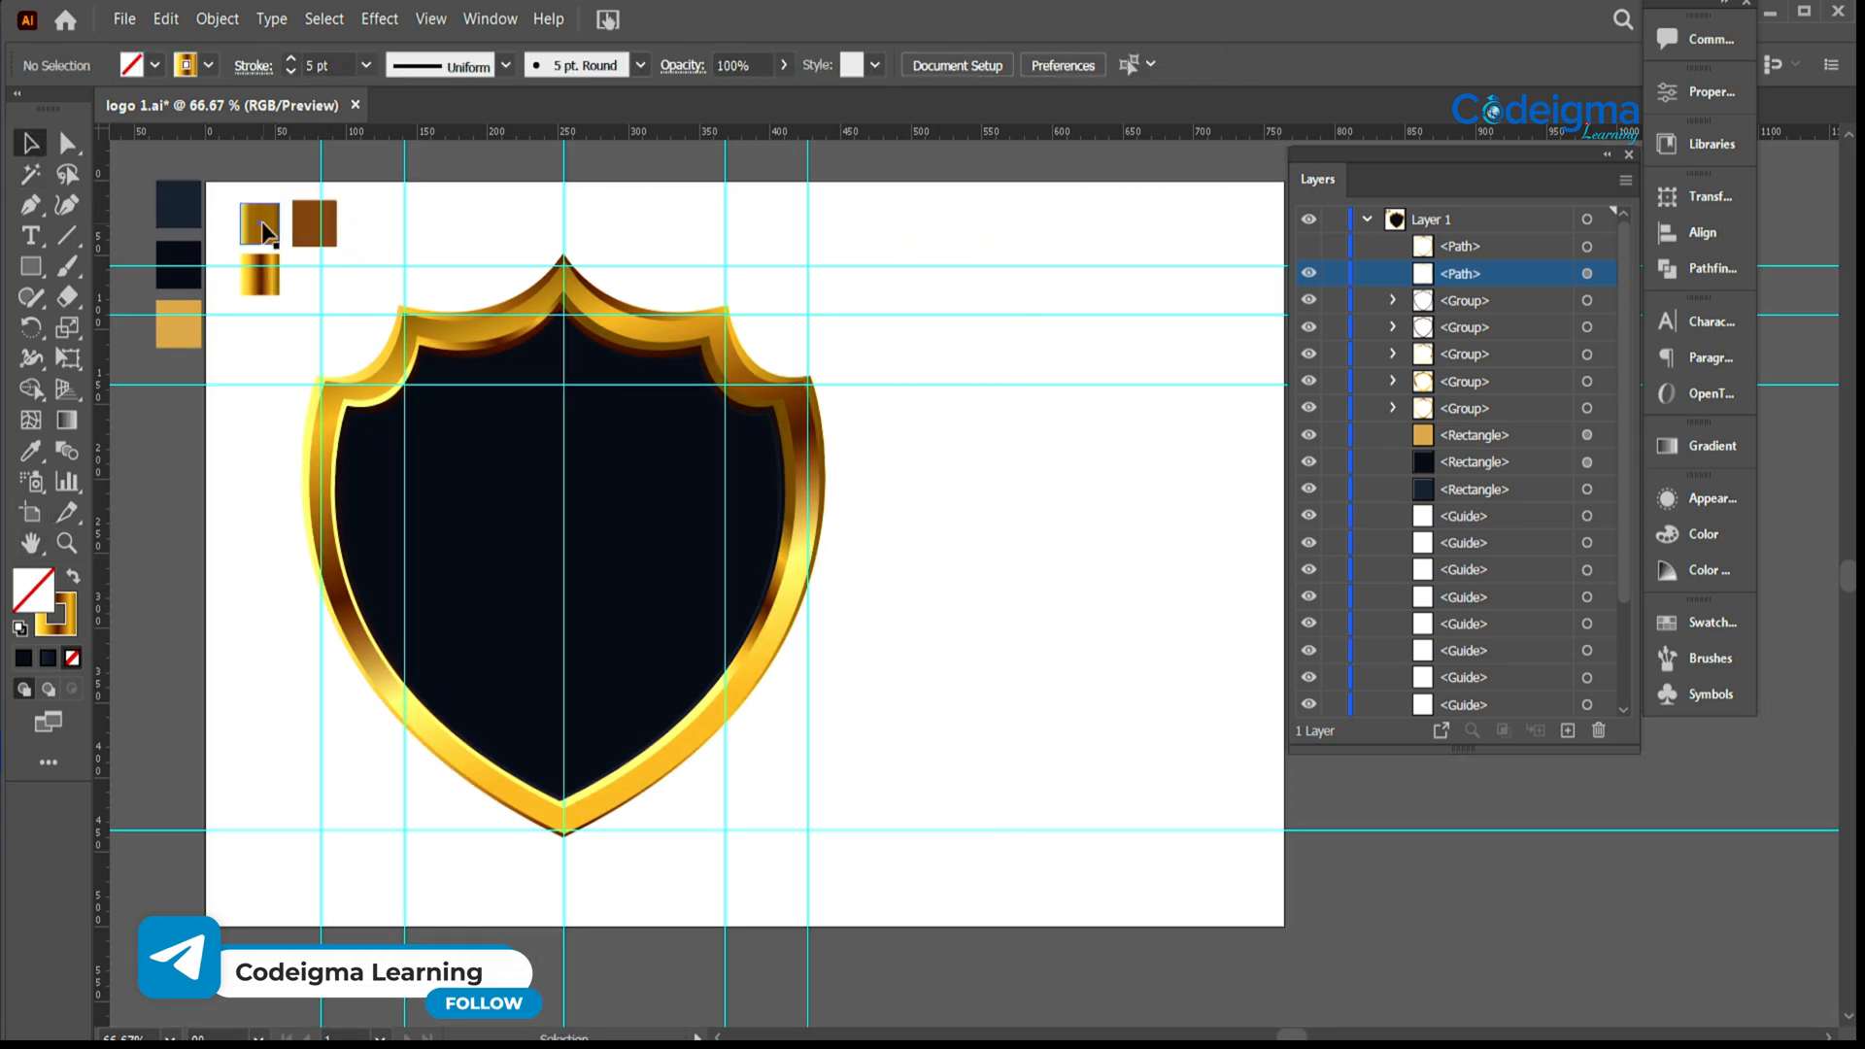
Step: Draw a square of about 50 px with the gold gradient swatch's fill in the empty area beside the shield
click(263, 233)
key(m)
drag(968, 427, 1036, 473)
key(v)
Step: Rotate the gold square by 45°
right_click(994, 458)
mouse_move(1137, 843)
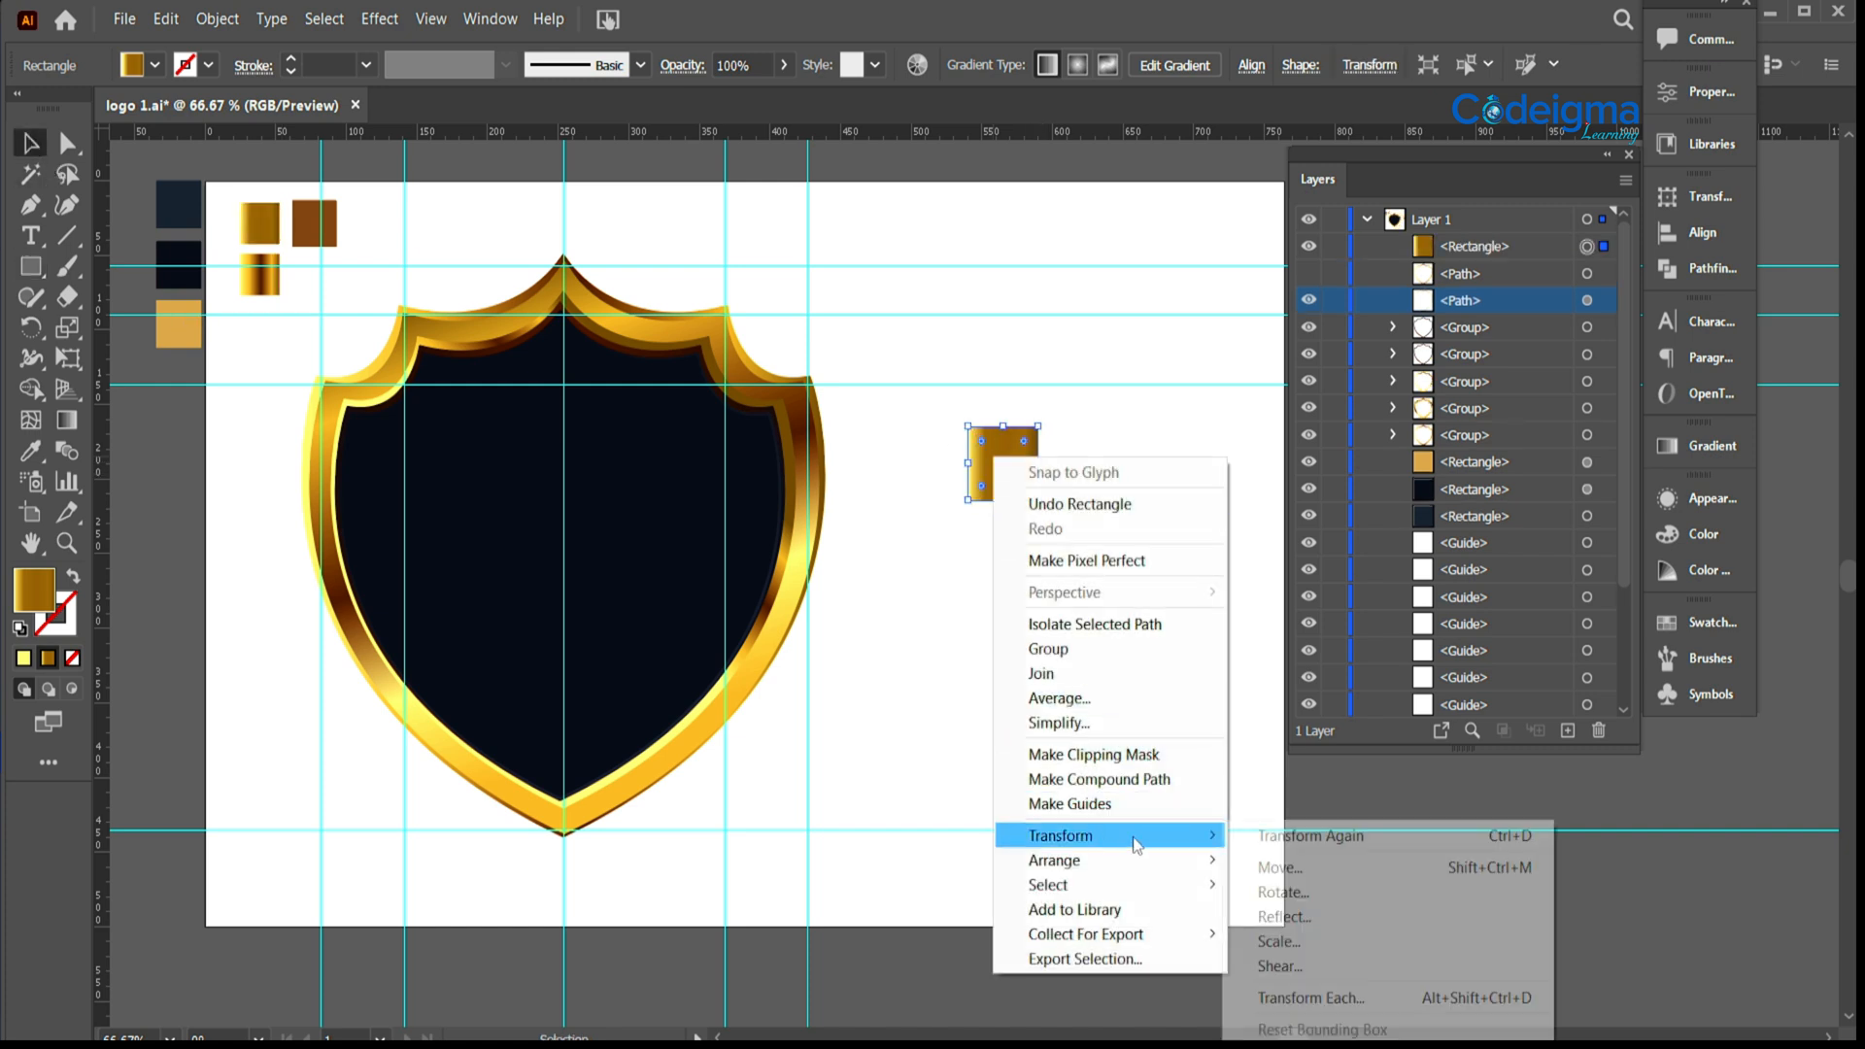
click(1280, 890)
text(45)
key(Return)
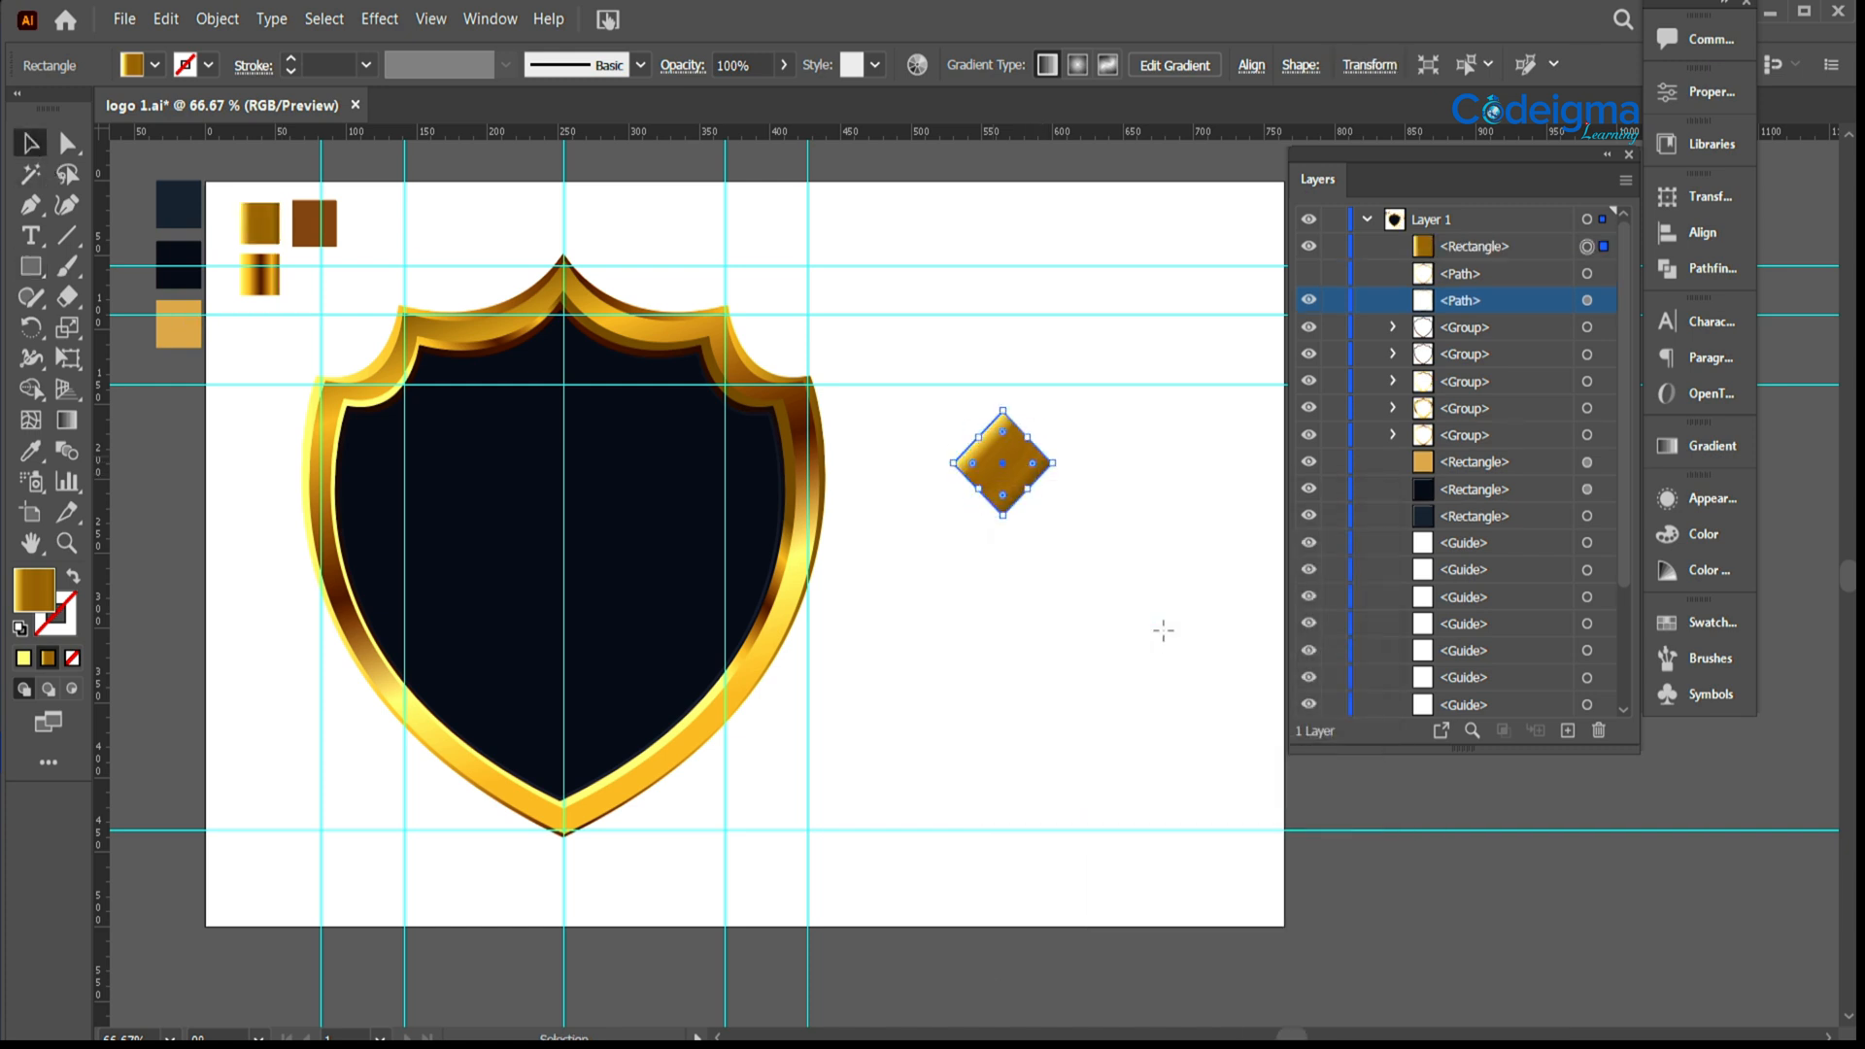
Step: Round the diamond's two side corners to about 49.5 px to form a leaf, and redraw its gradient horizontally
key(a)
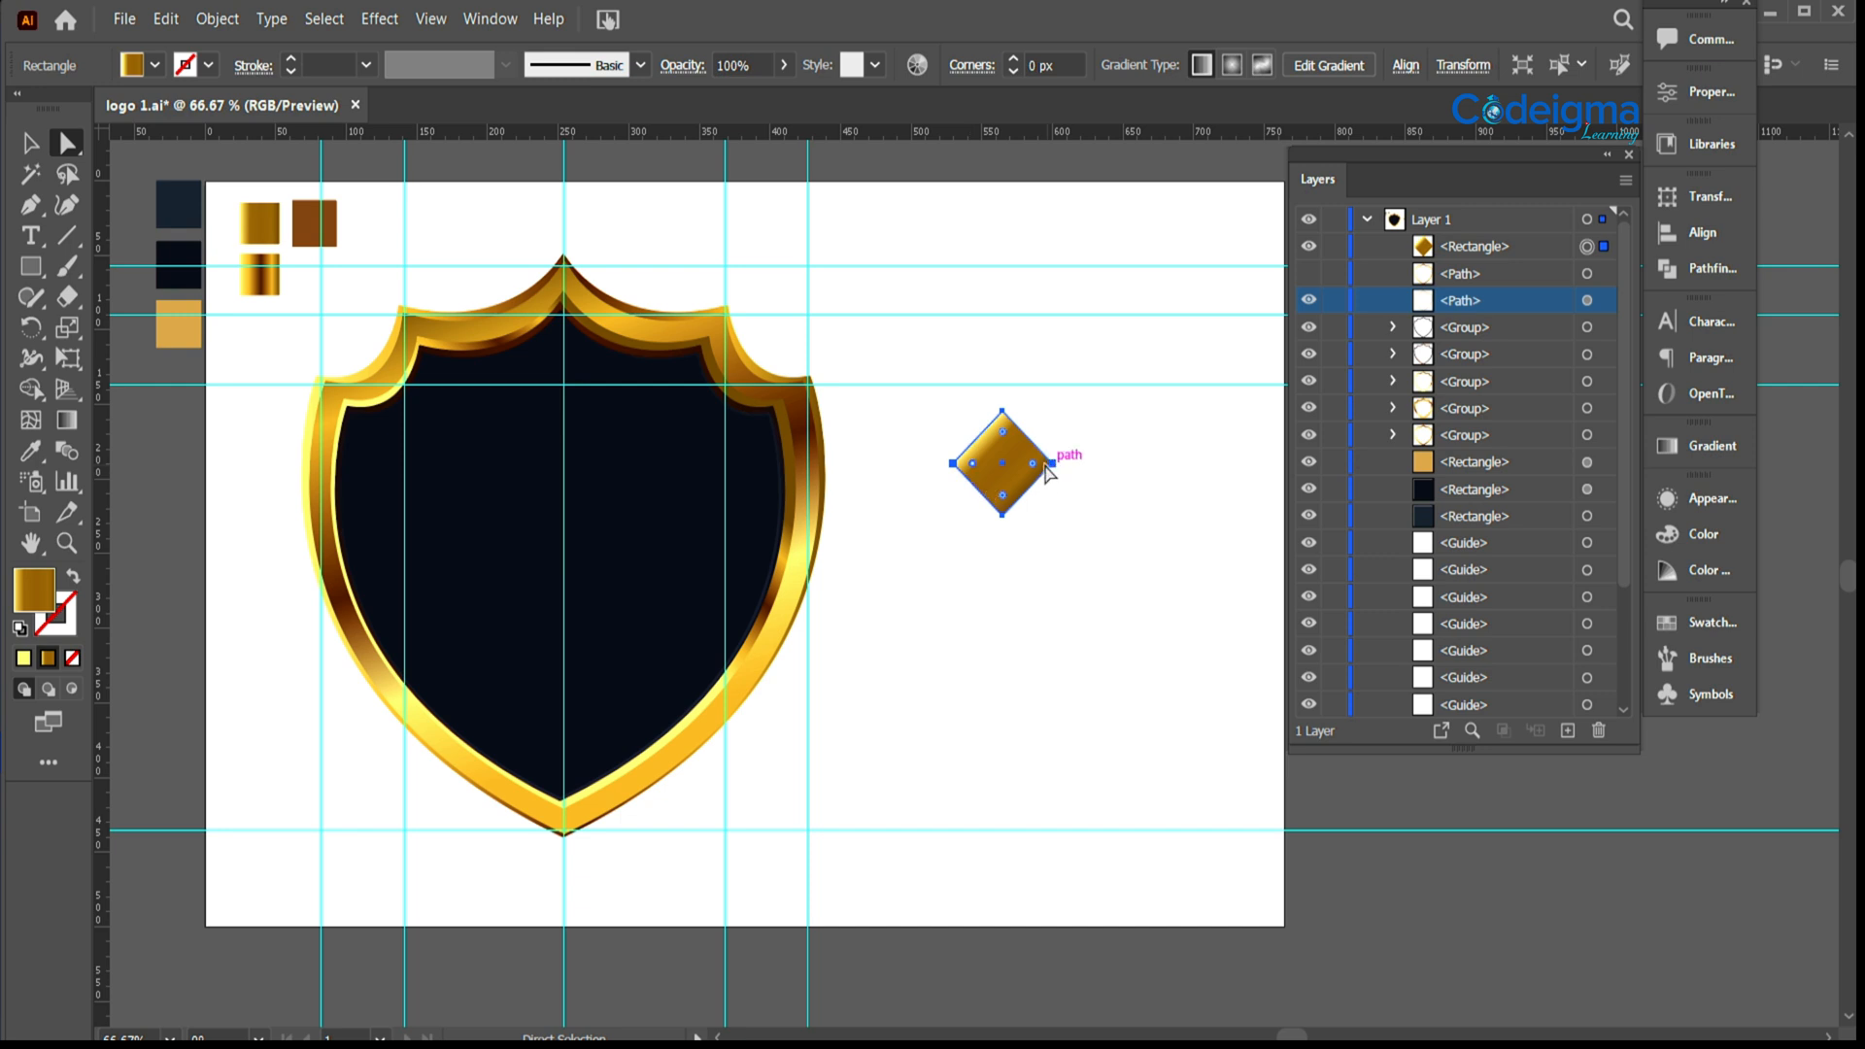
drag(1036, 470, 898, 499)
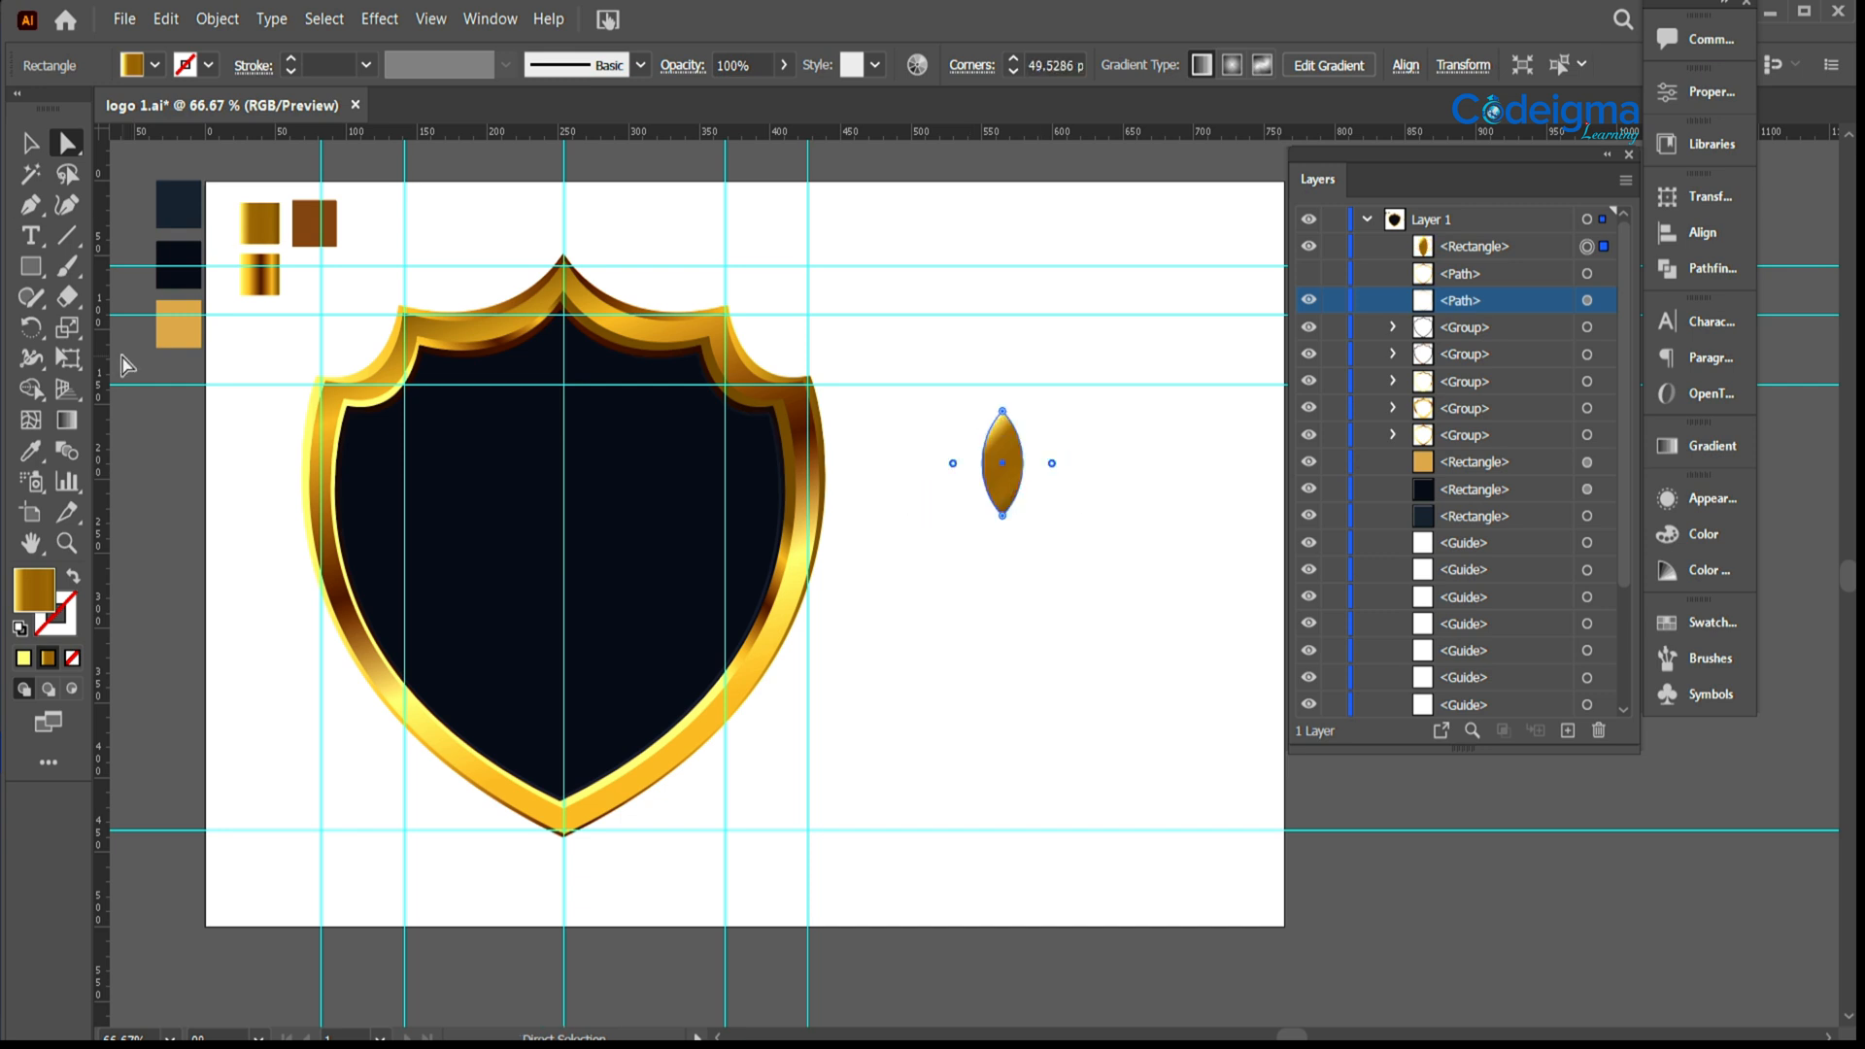
click(68, 420)
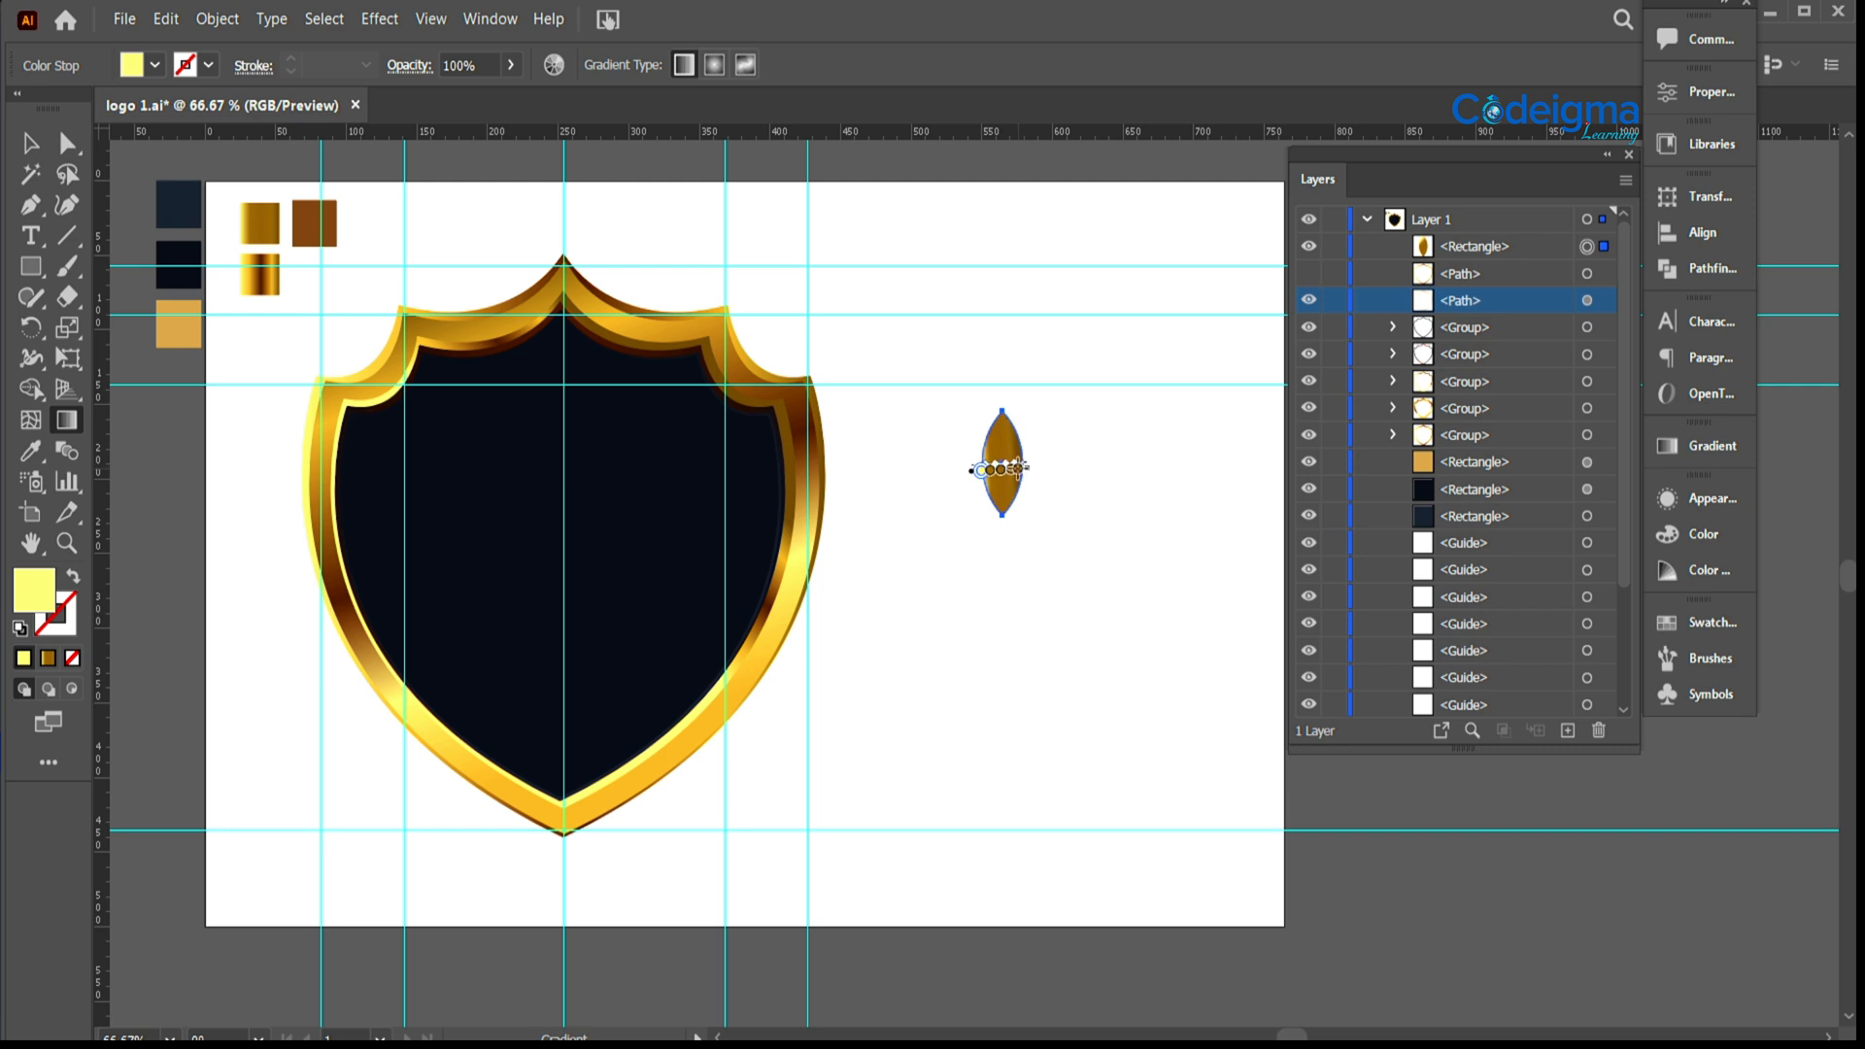
click(1012, 466)
drag(981, 465, 1033, 468)
key(v)
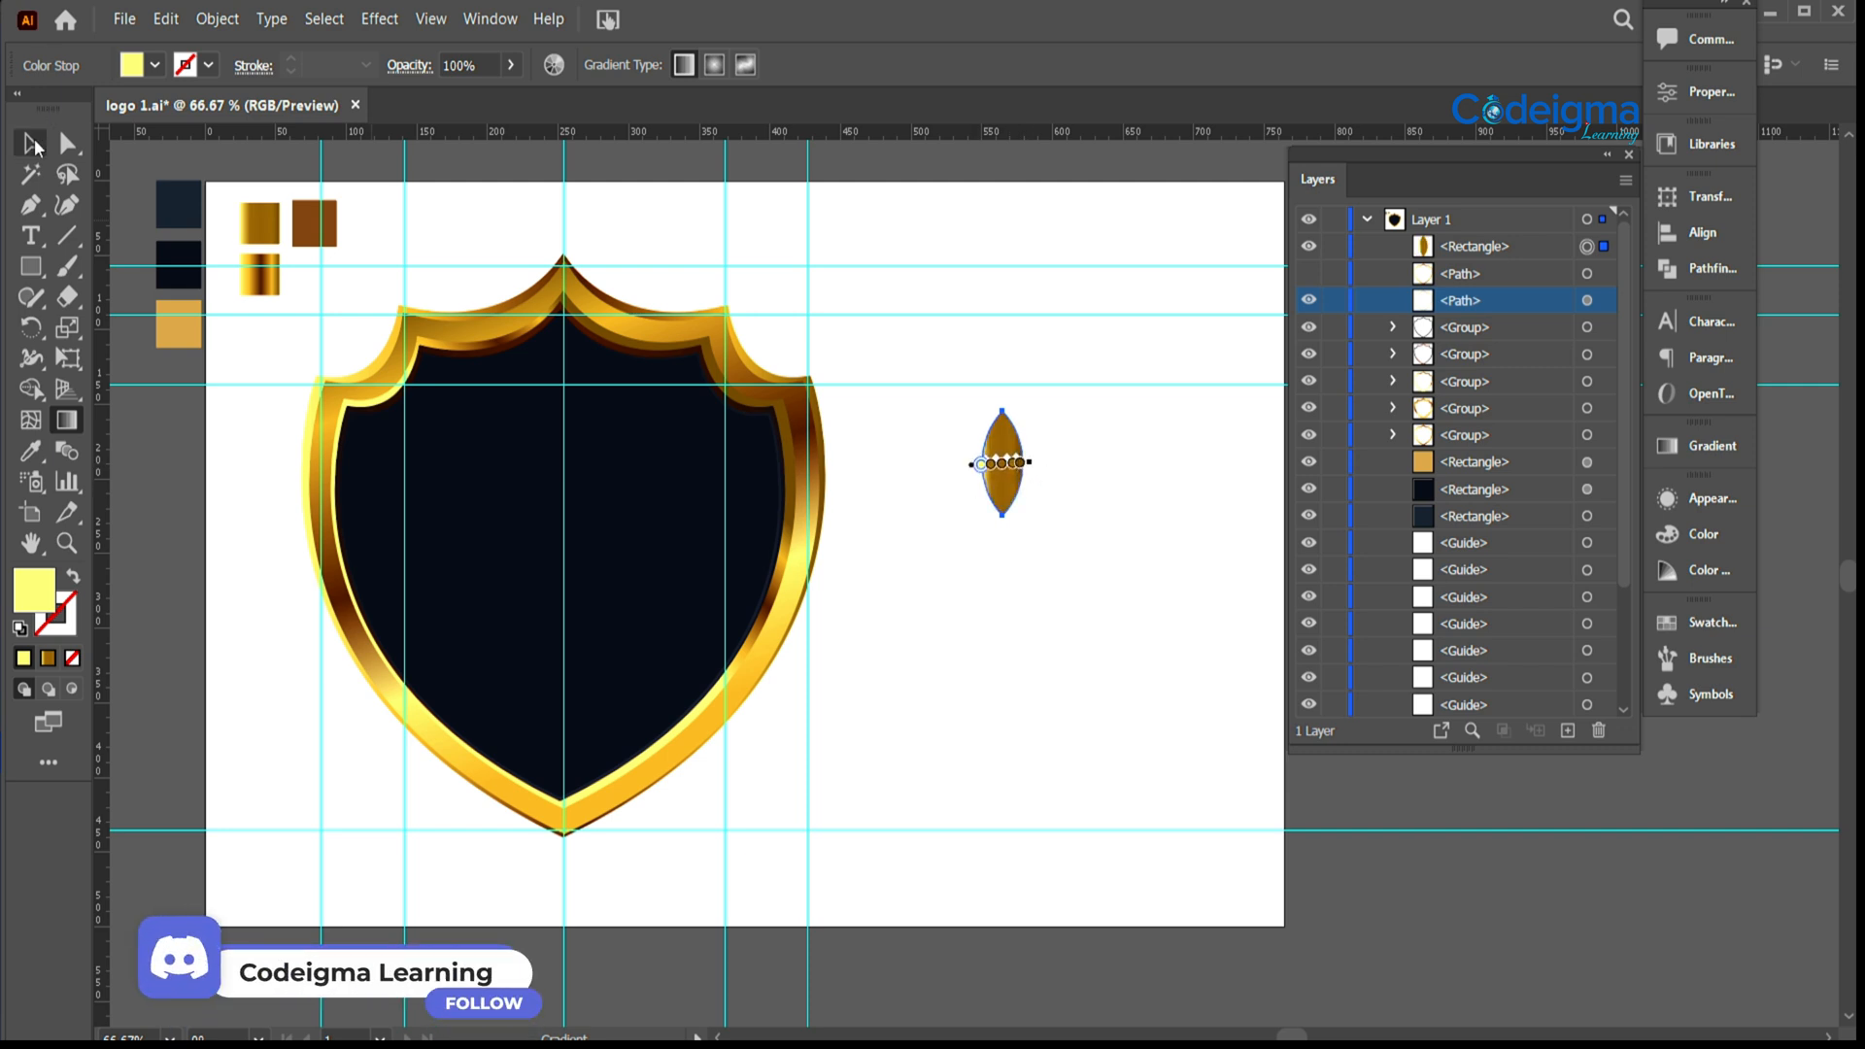
click(1245, 684)
Step: Draw a vertical midrib line between the leaf's tips with the brown swatch colour as its stroke and no fill
click(314, 222)
click(30, 204)
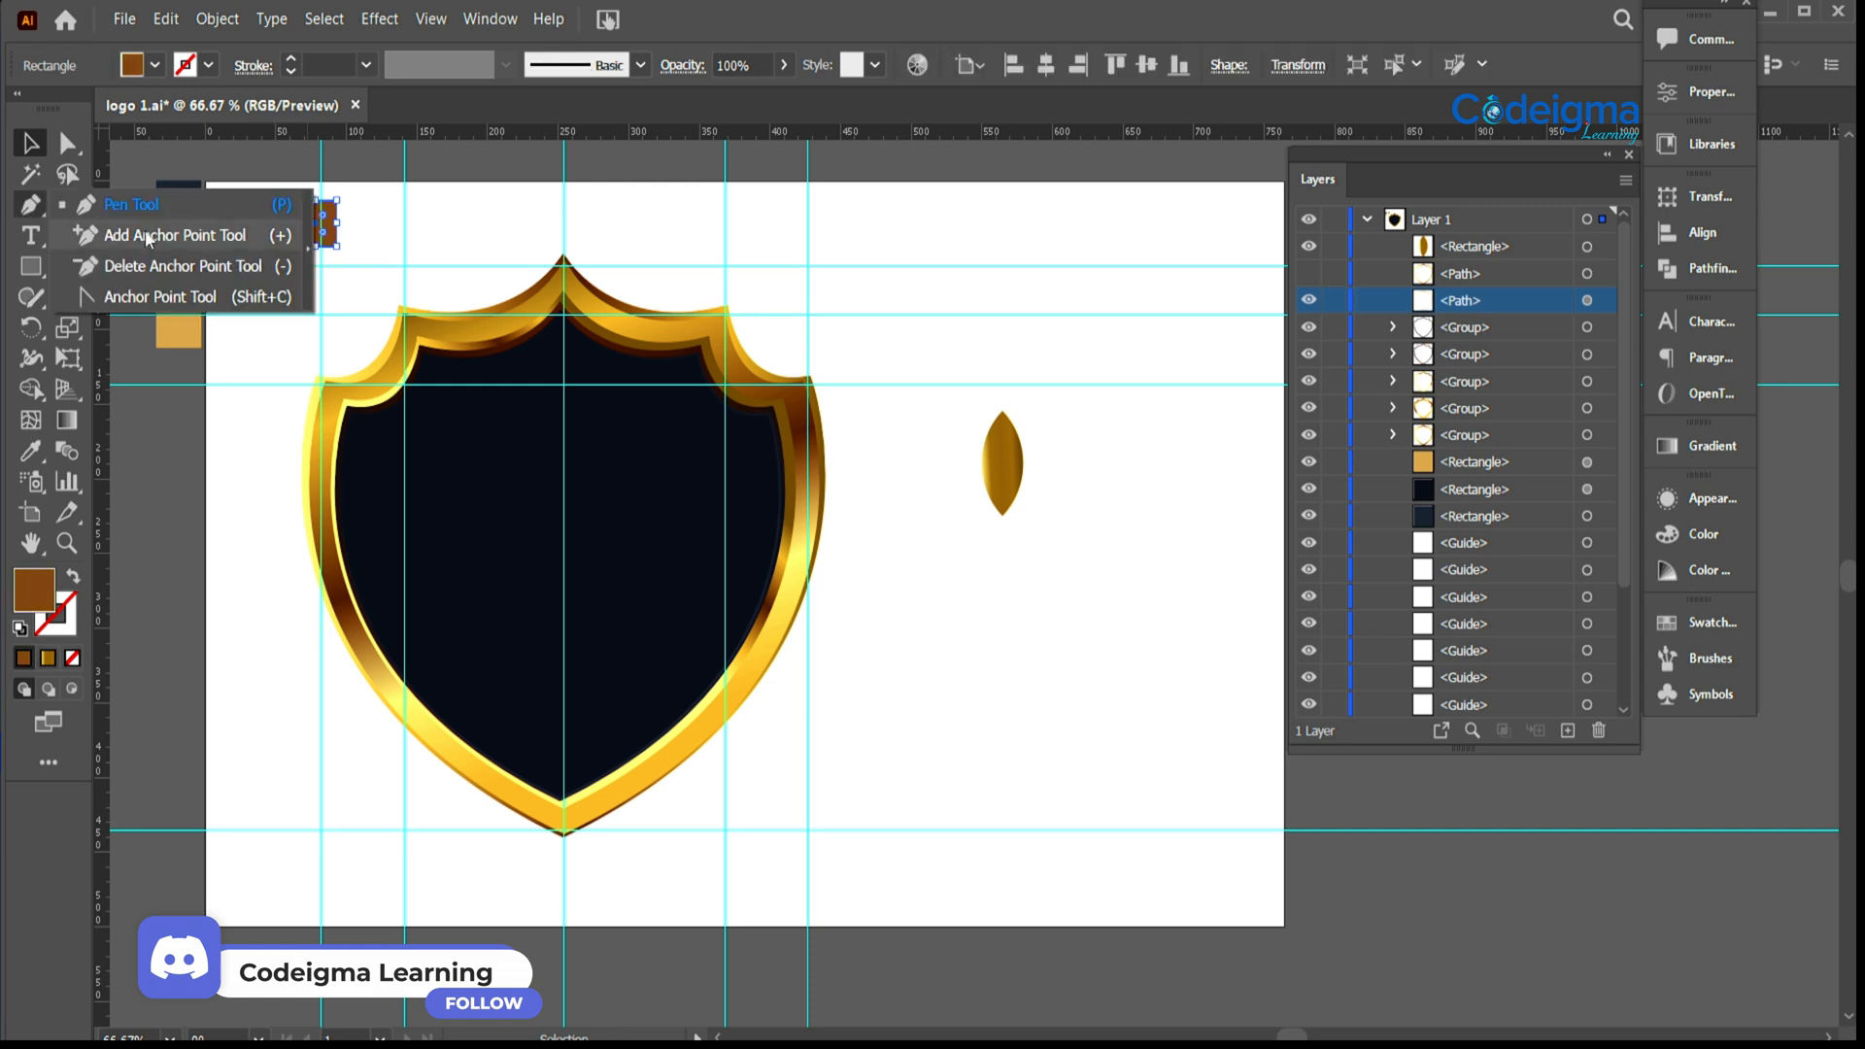
click(1003, 410)
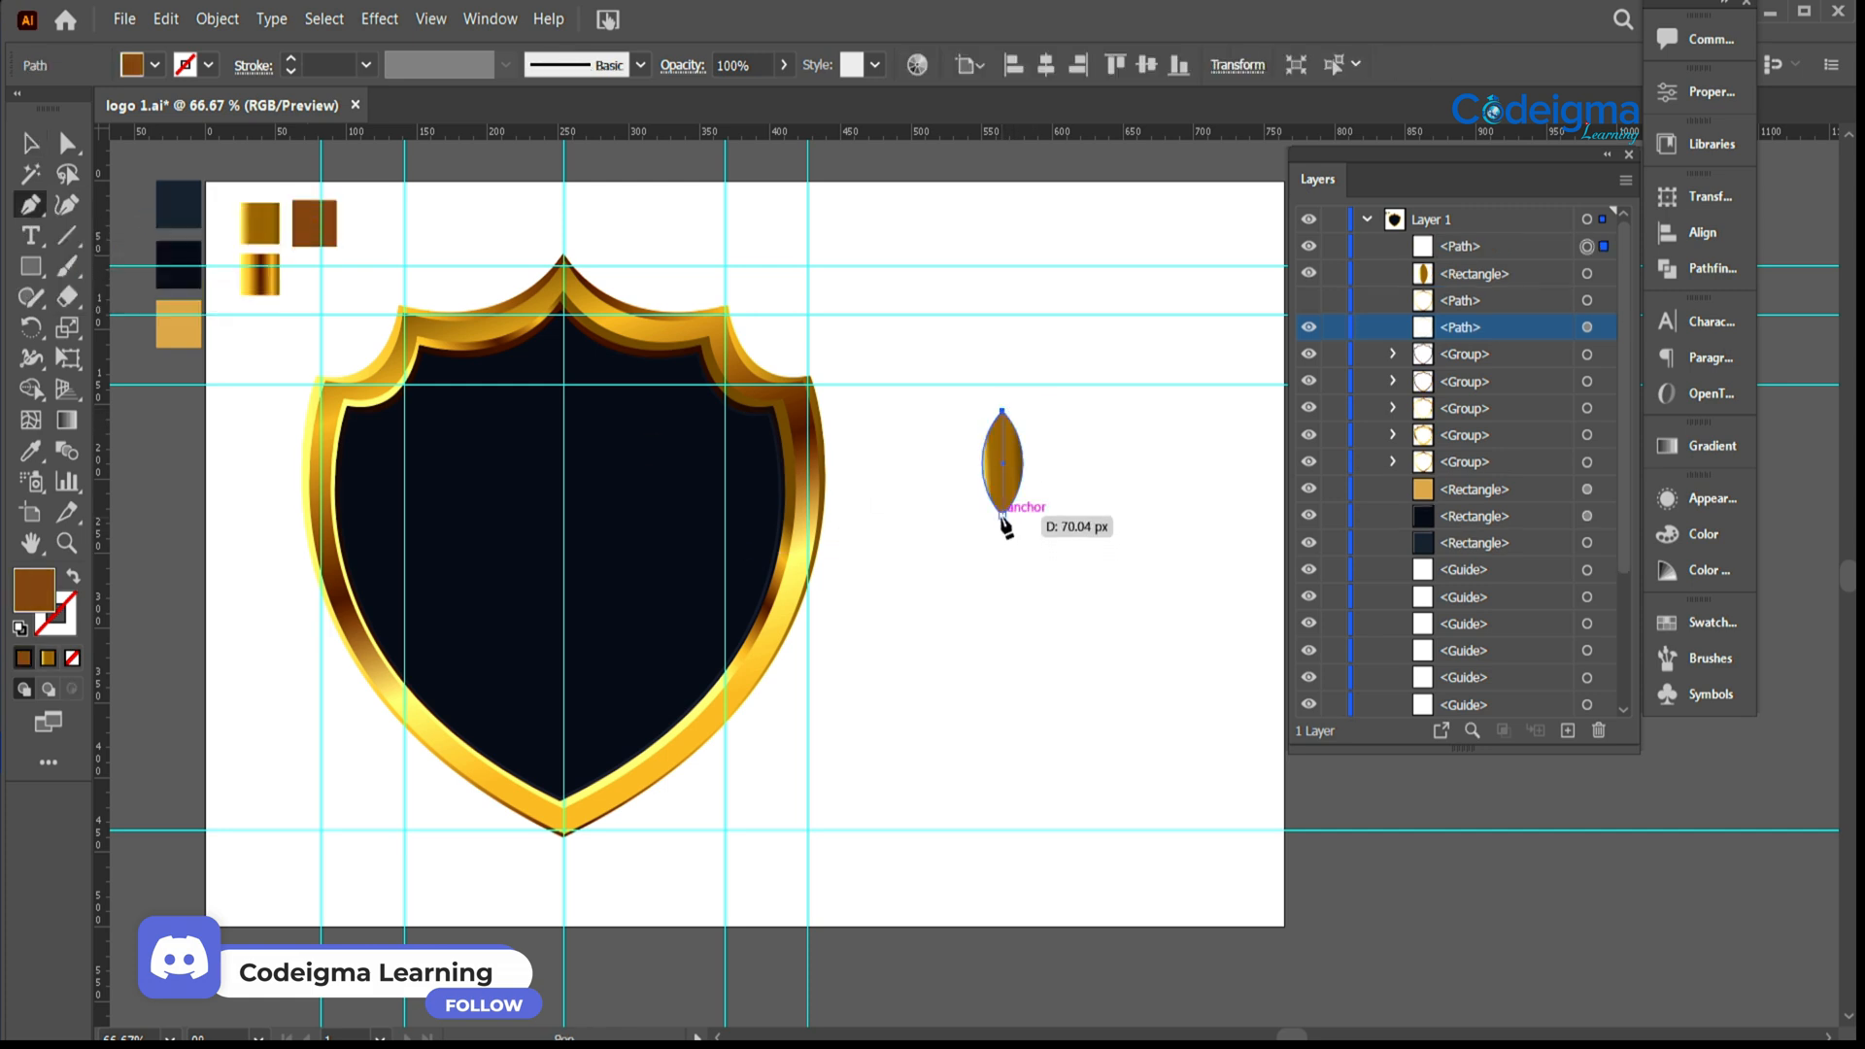
click(1002, 515)
click(75, 578)
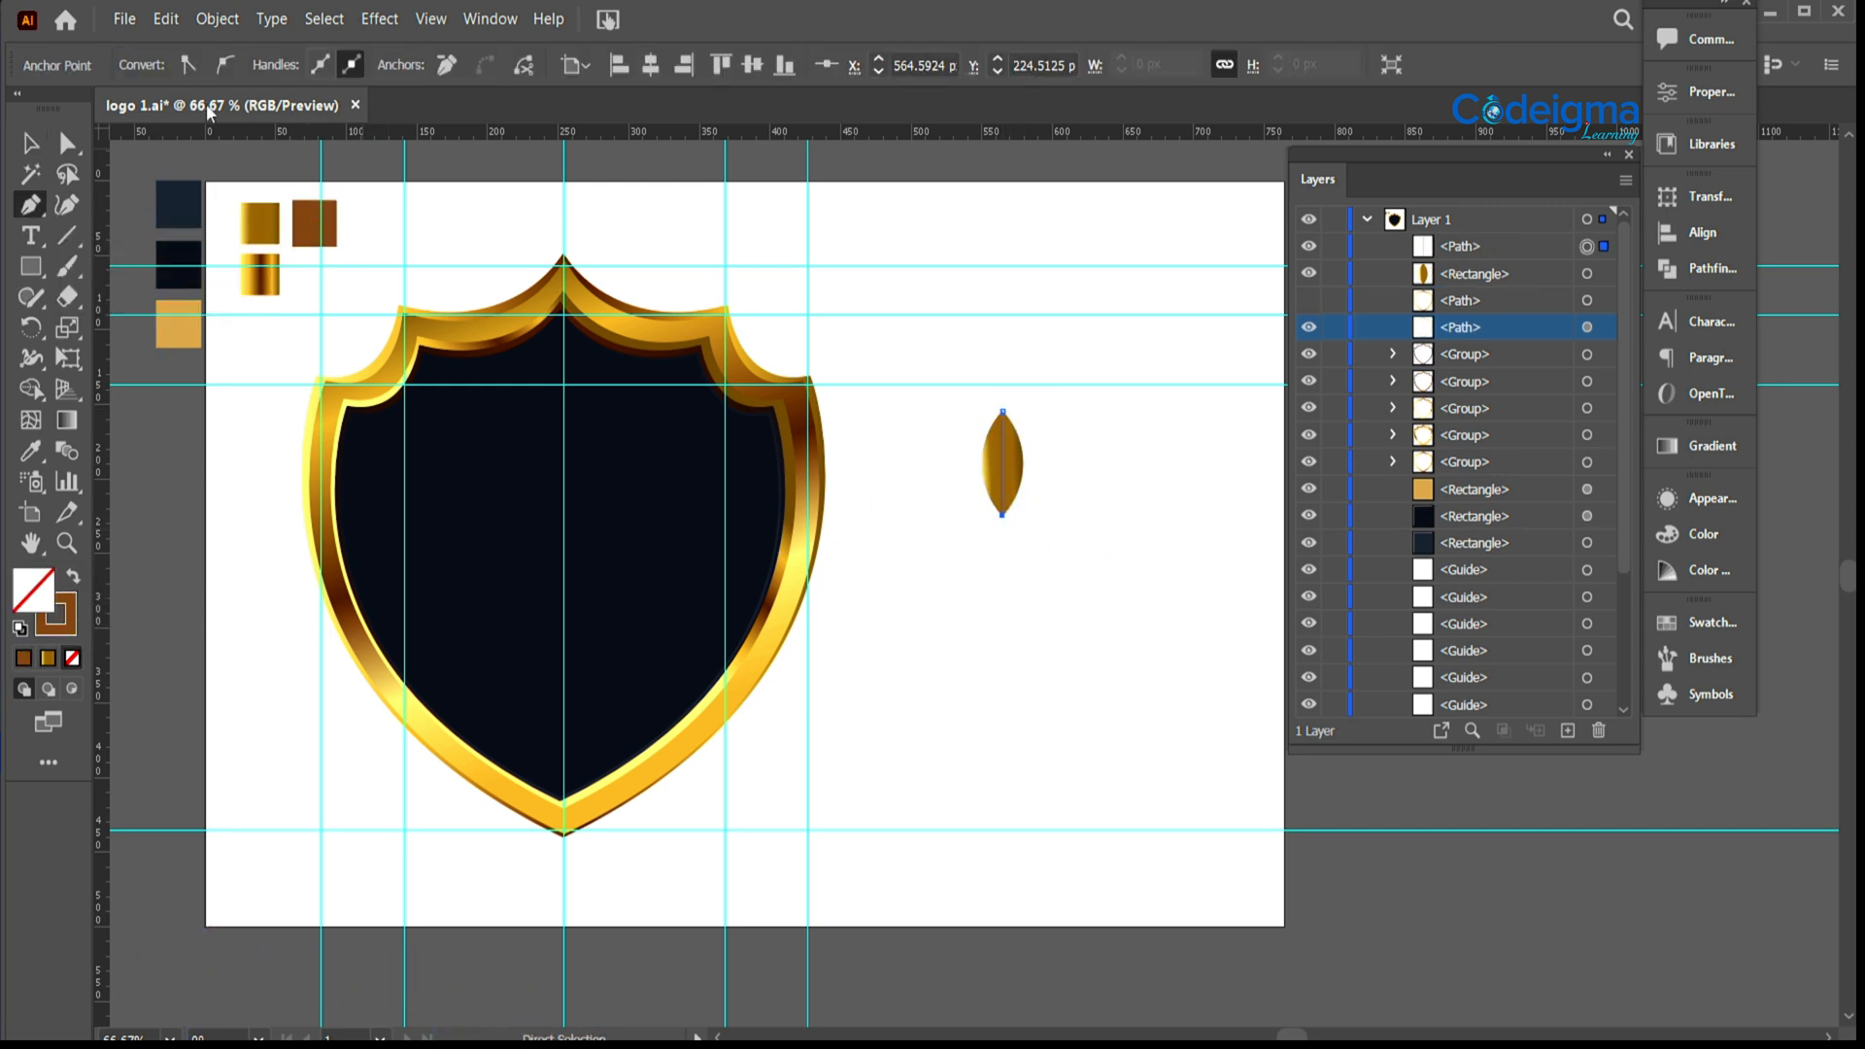
Step: Give the midrib a 2 pt stroke with the elliptical width profile tapering at both ends, and deselect it
click(1005, 476)
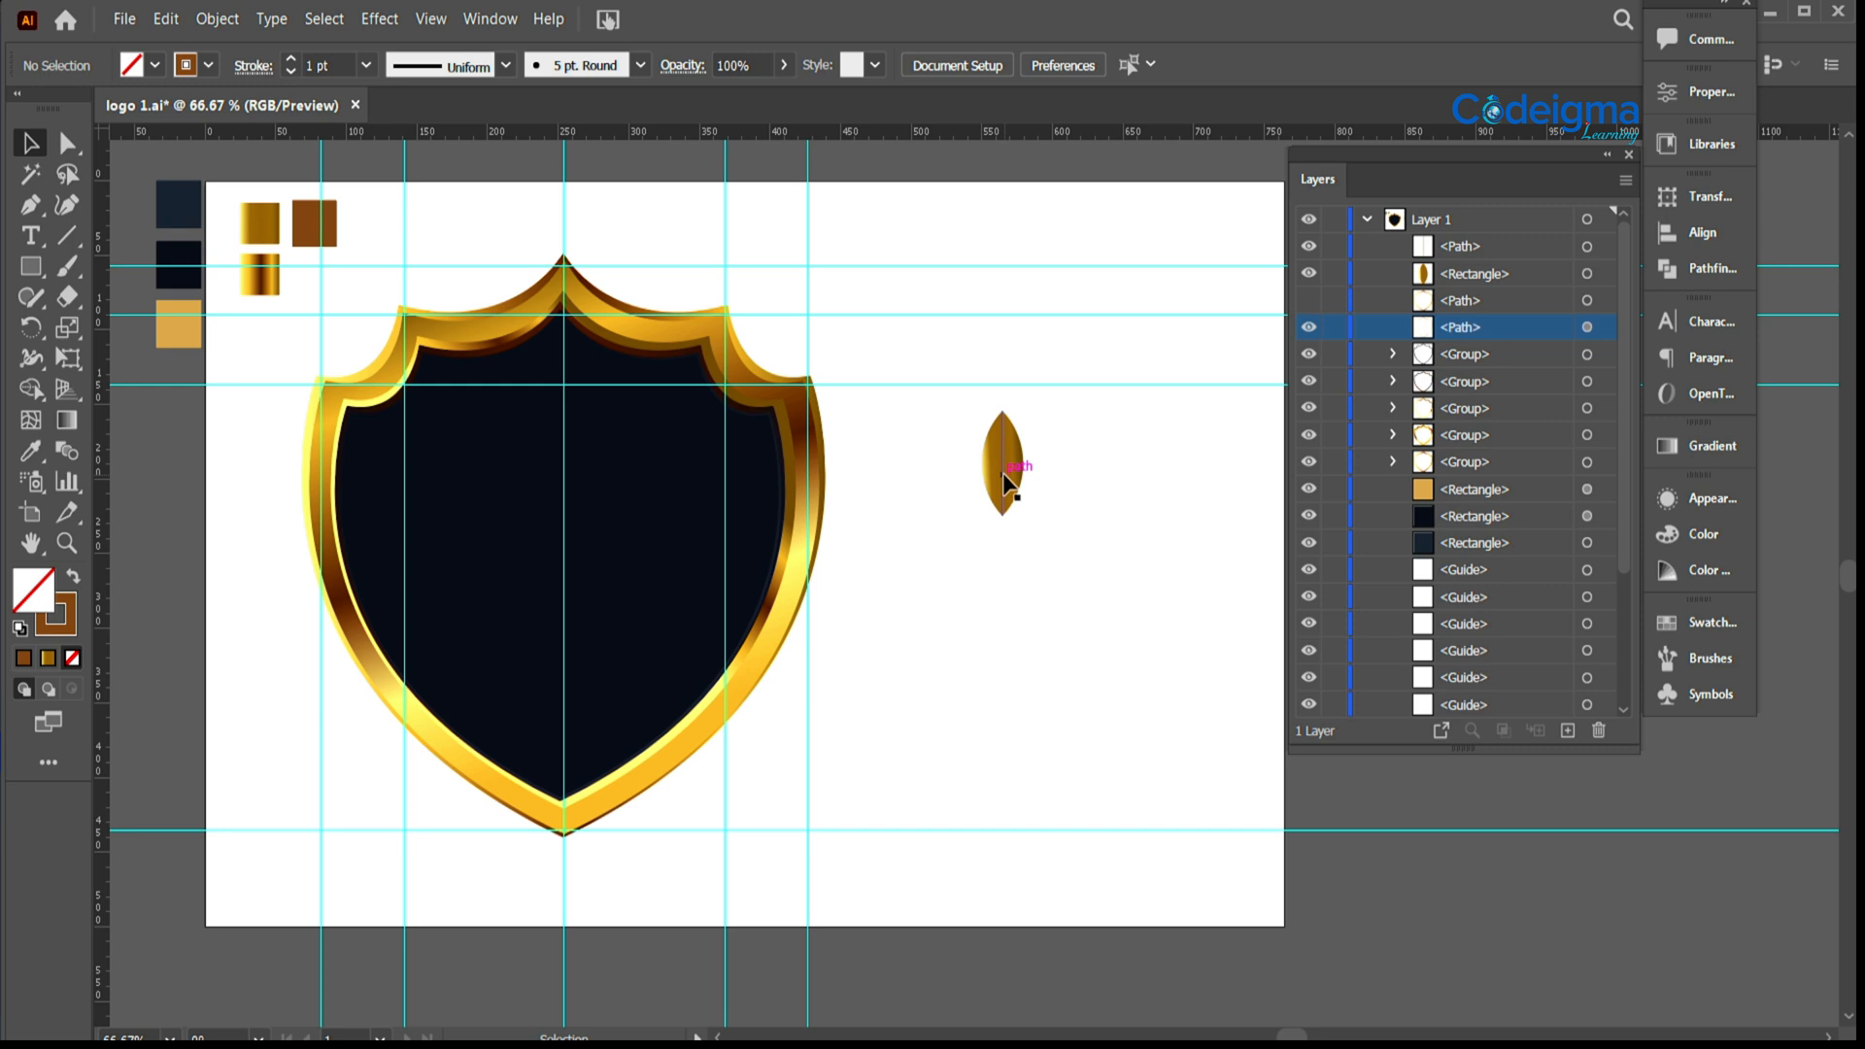
click(365, 65)
click(396, 204)
click(506, 65)
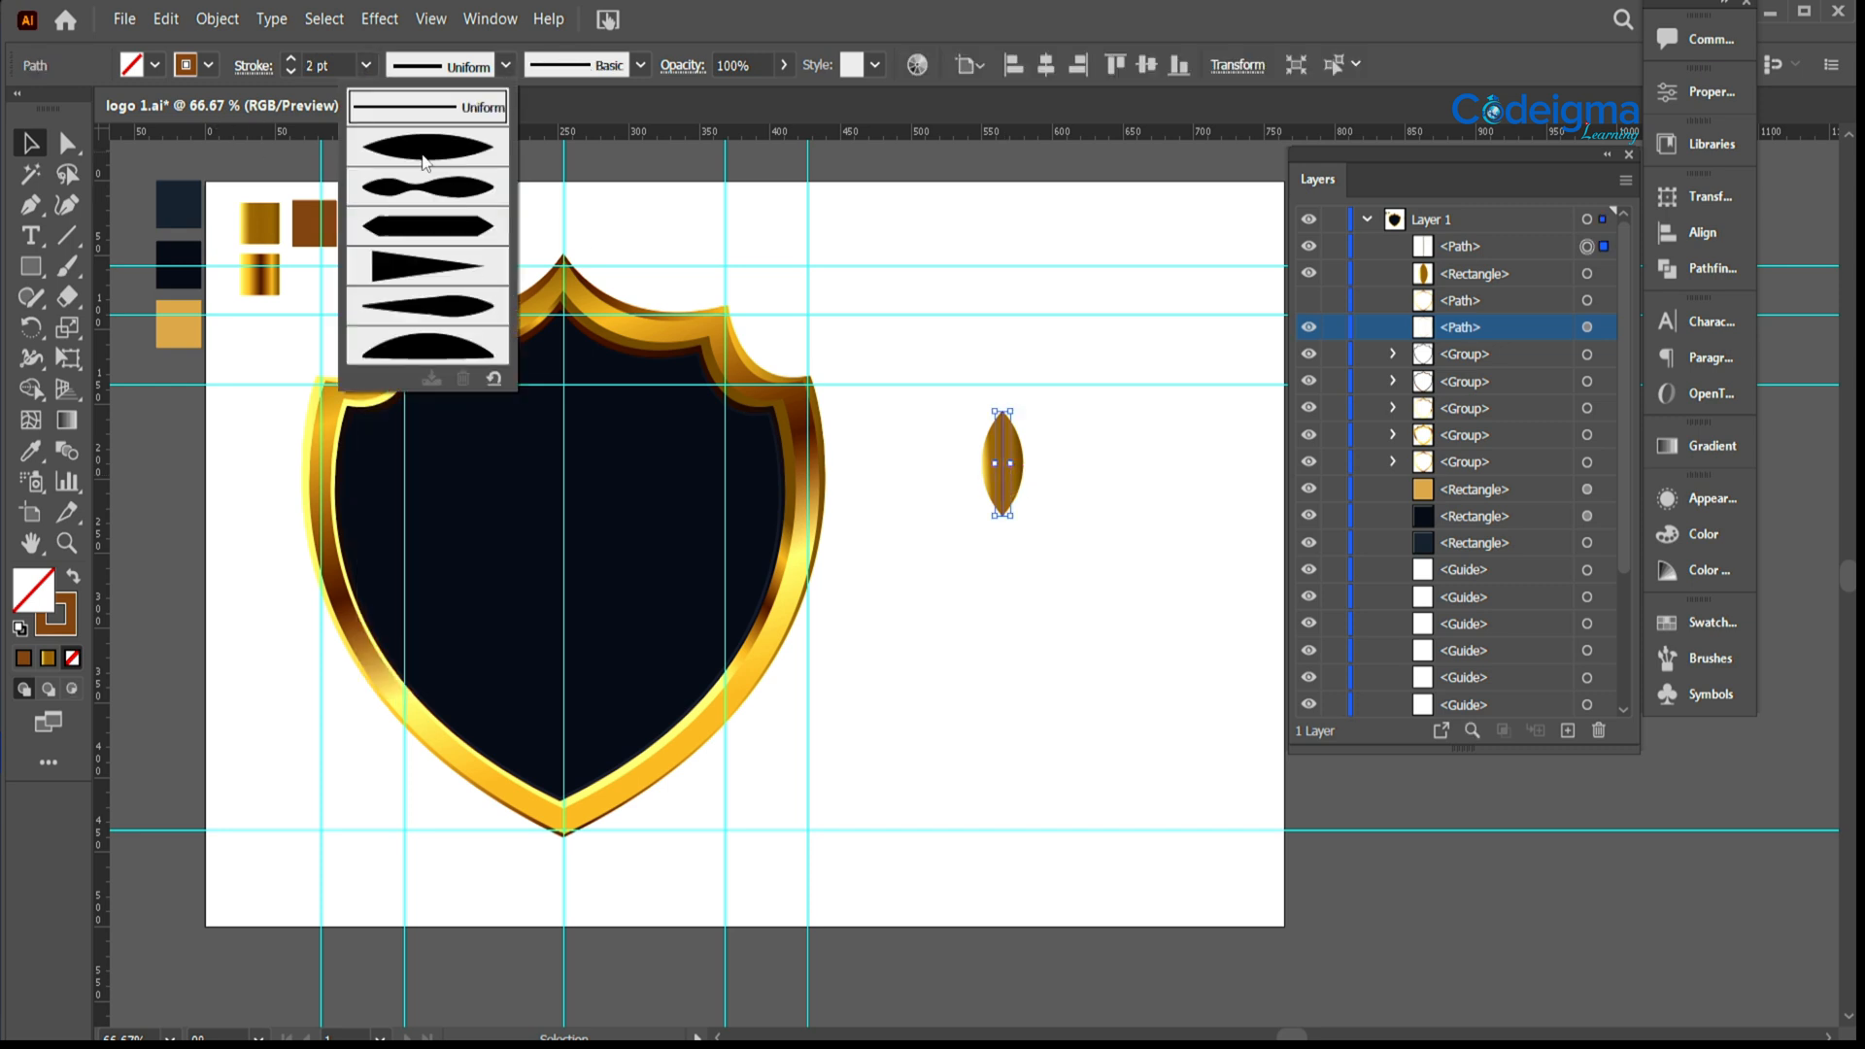
click(428, 162)
click(1018, 639)
Step: Group the leaf with its midrib and move the group closer to the shield
drag(938, 427, 1075, 545)
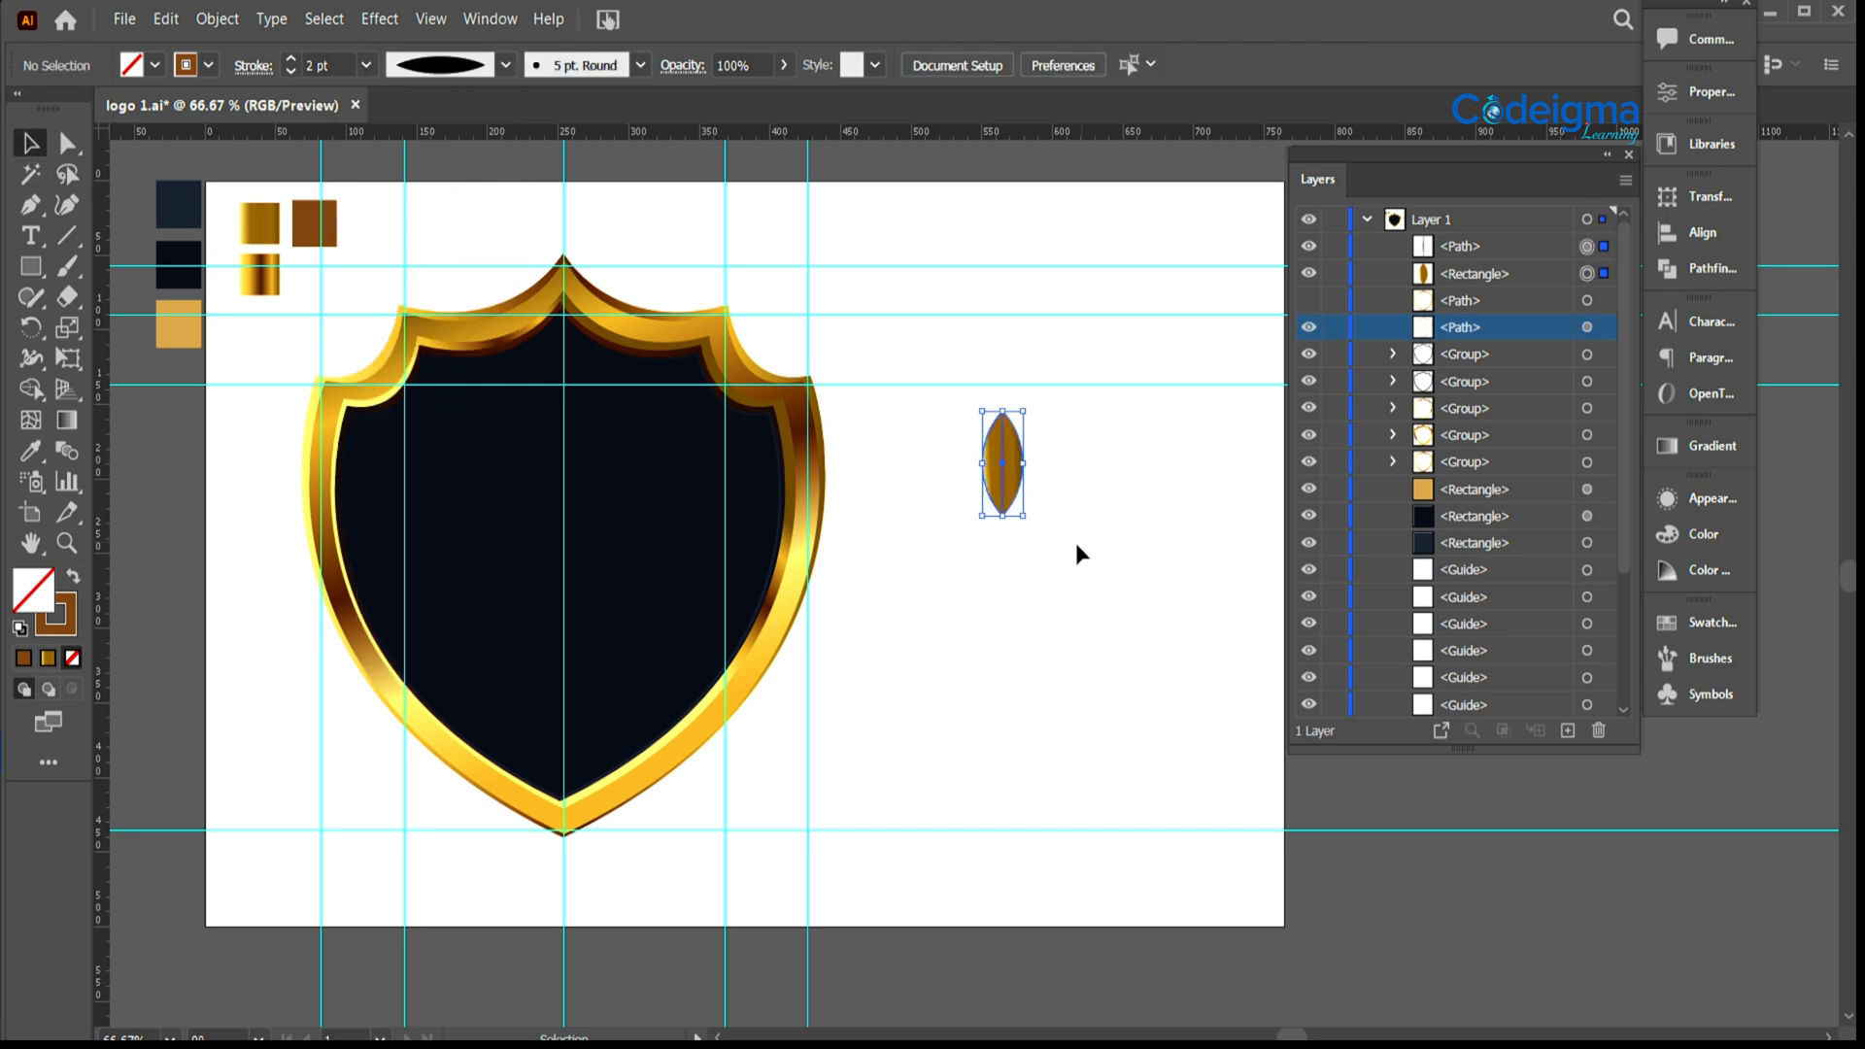
key(ctrl+g)
drag(1011, 486, 933, 473)
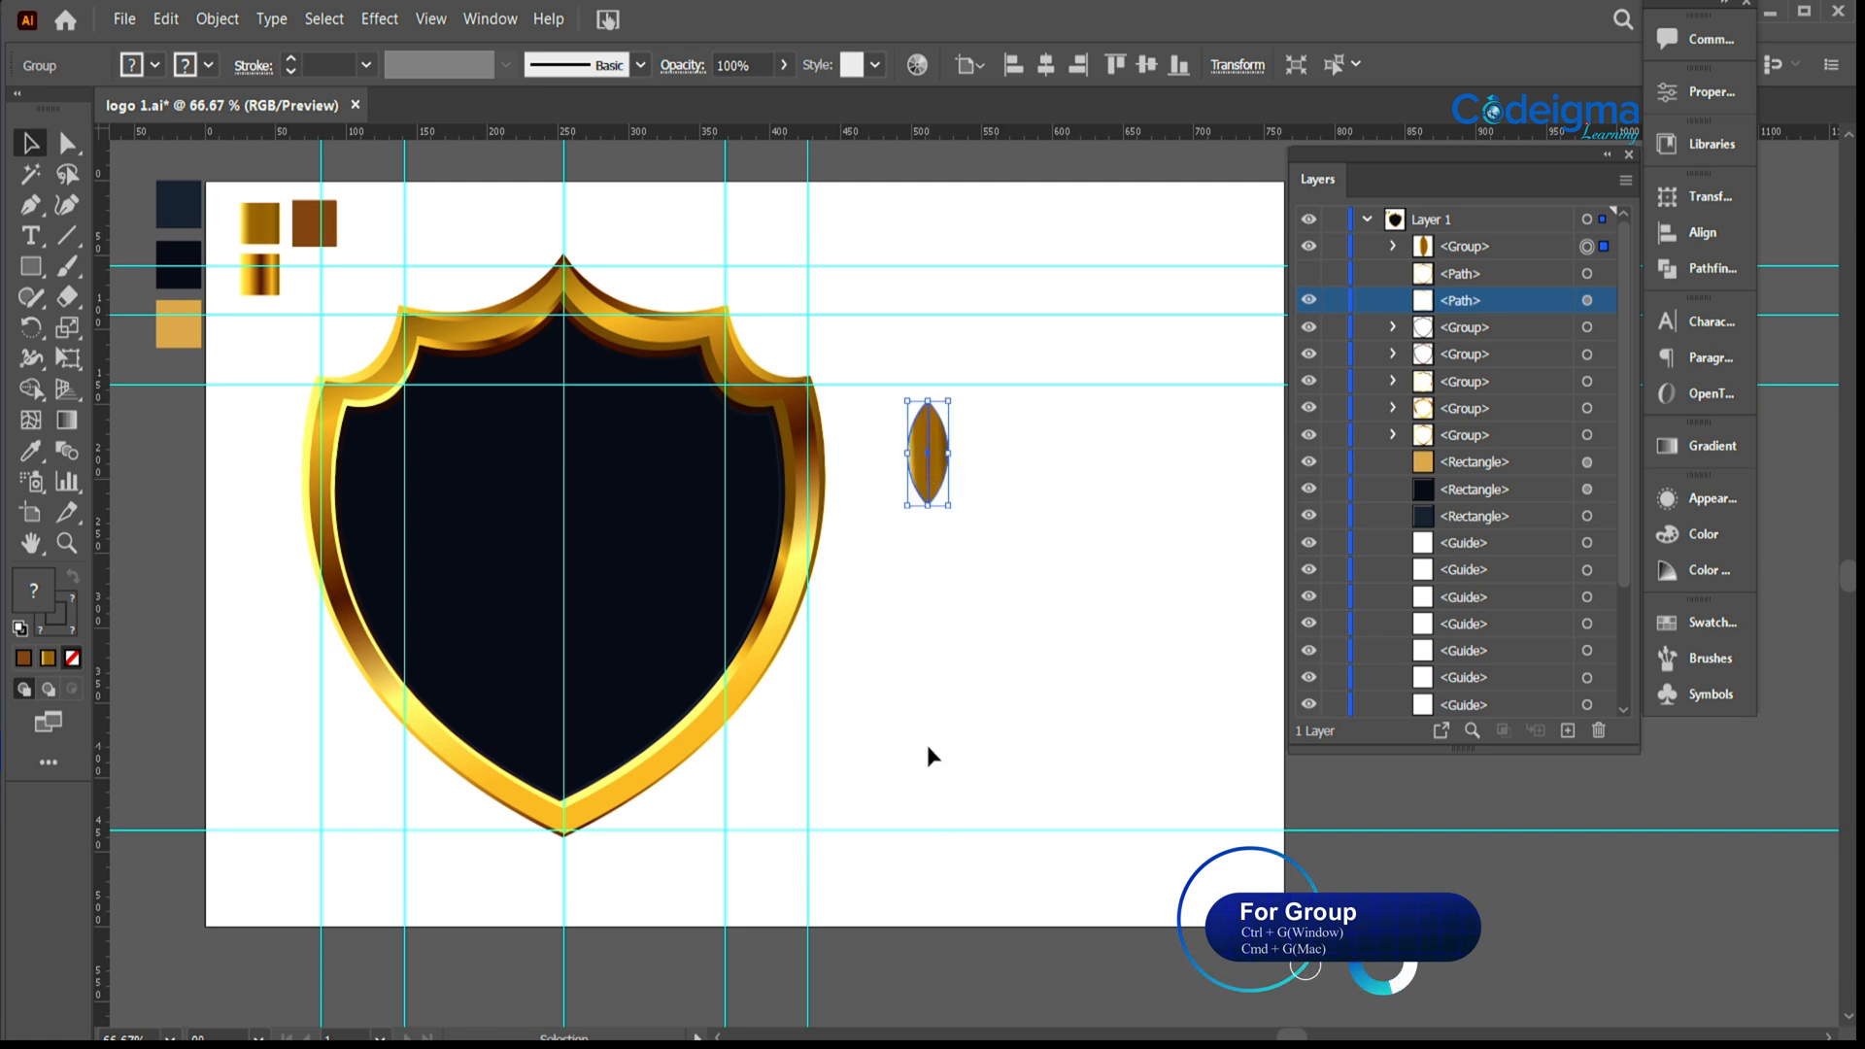
click(927, 744)
Step: Scale the leaf group down and tilt it diagonally so its upper tip points to the upper left
click(925, 465)
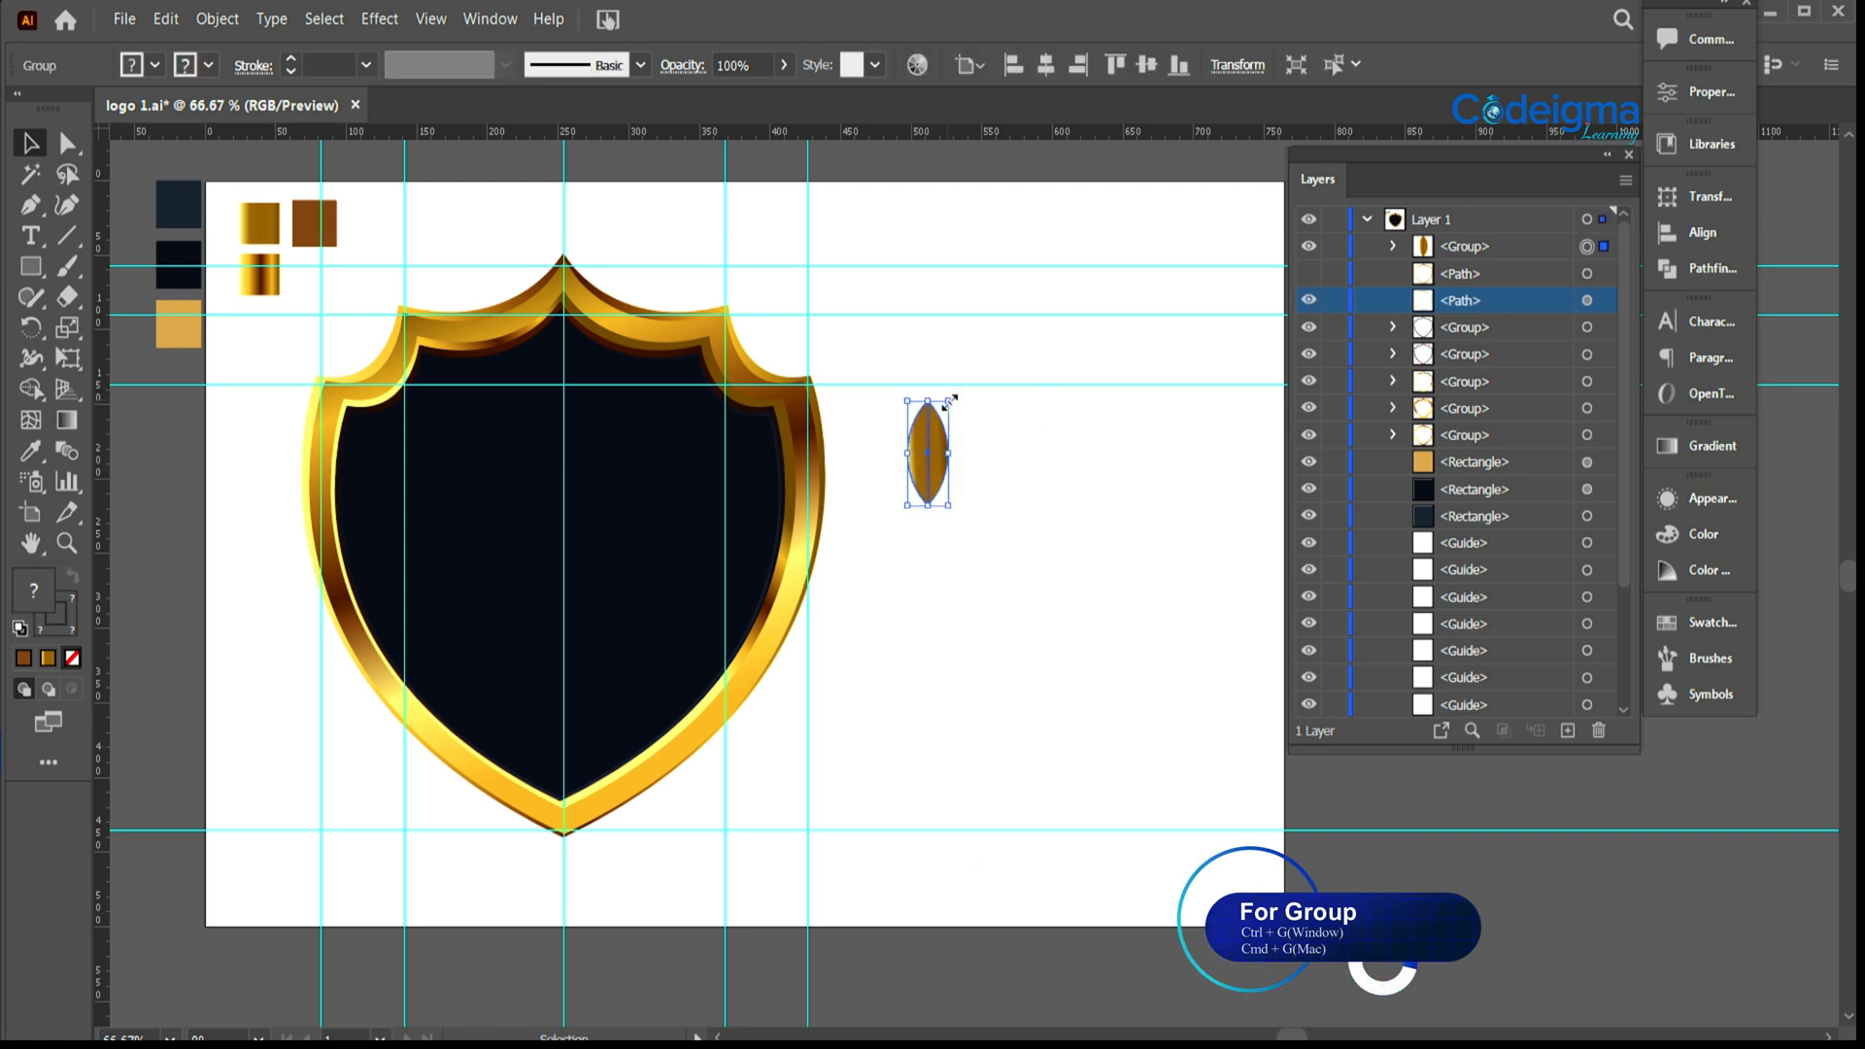
drag(949, 401, 935, 438)
drag(940, 513, 911, 567)
Step: Paste a copy of the leaf in front, reflect it and place it beside the original as a mirrored V-shaped pair
key(ctrl+c)
key(ctrl+f)
right_click(911, 568)
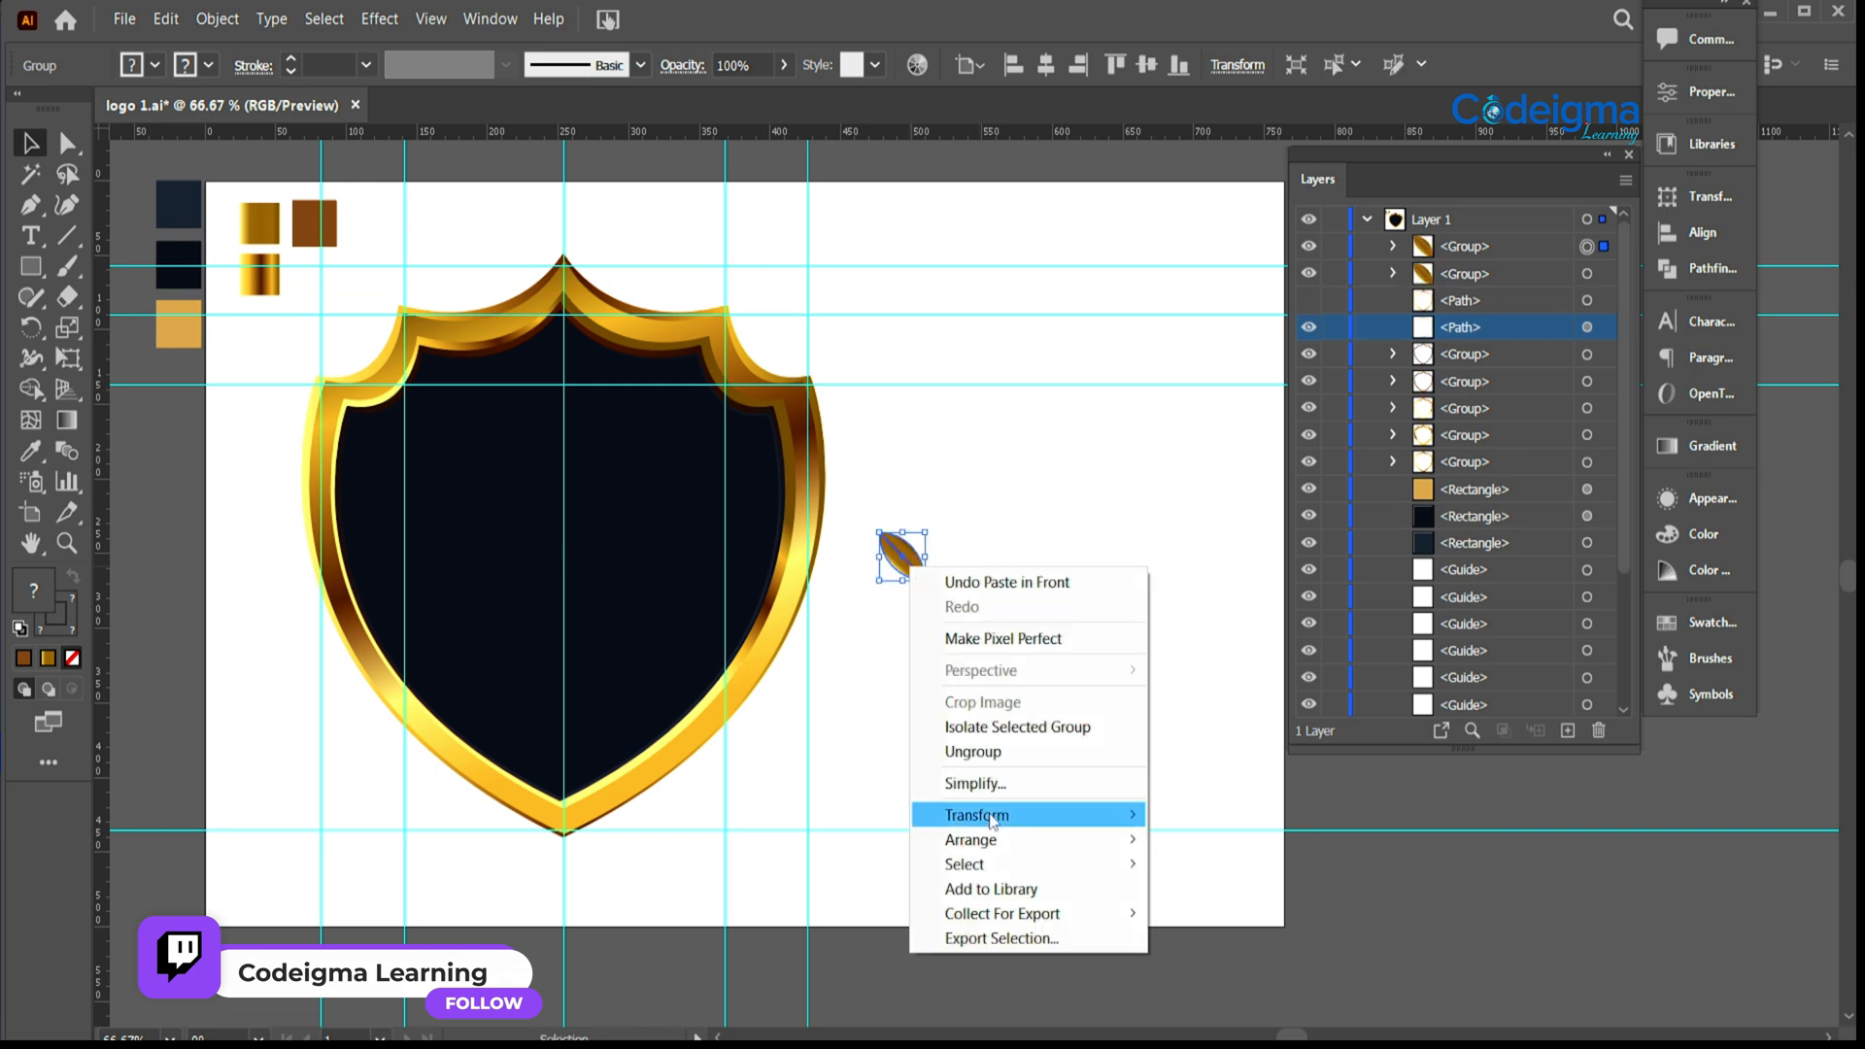
mouse_move(993, 821)
click(1254, 895)
click(1199, 754)
drag(899, 577, 947, 564)
Step: Group the leaf pair and stack evenly spaced copies into a vertical column of 13 pairs
drag(871, 634, 1101, 522)
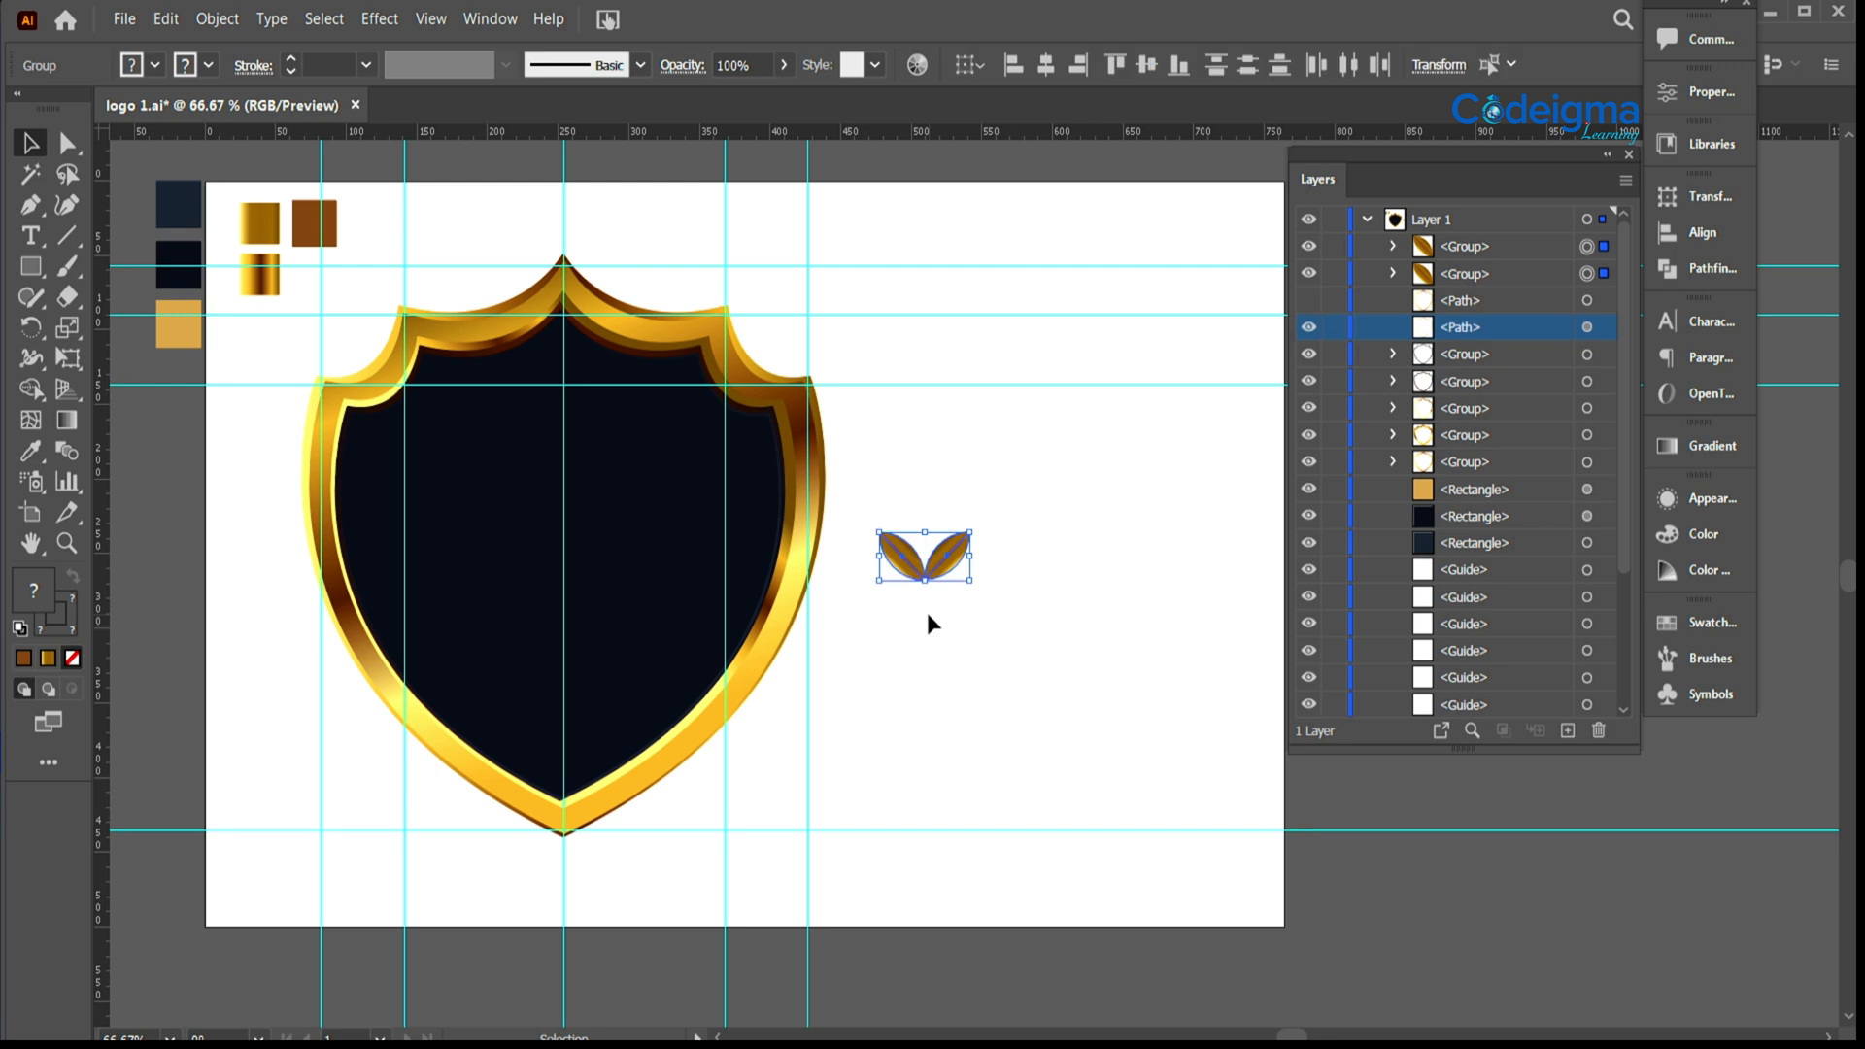
key(ctrl+g)
drag(925, 569, 935, 714)
drag(934, 714, 932, 544)
drag(933, 544, 931, 404)
drag(931, 404, 931, 289)
Step: Ungroup the topmost leaf pair, delete its right leaf and select the remaining left leaf
right_click(930, 287)
click(993, 471)
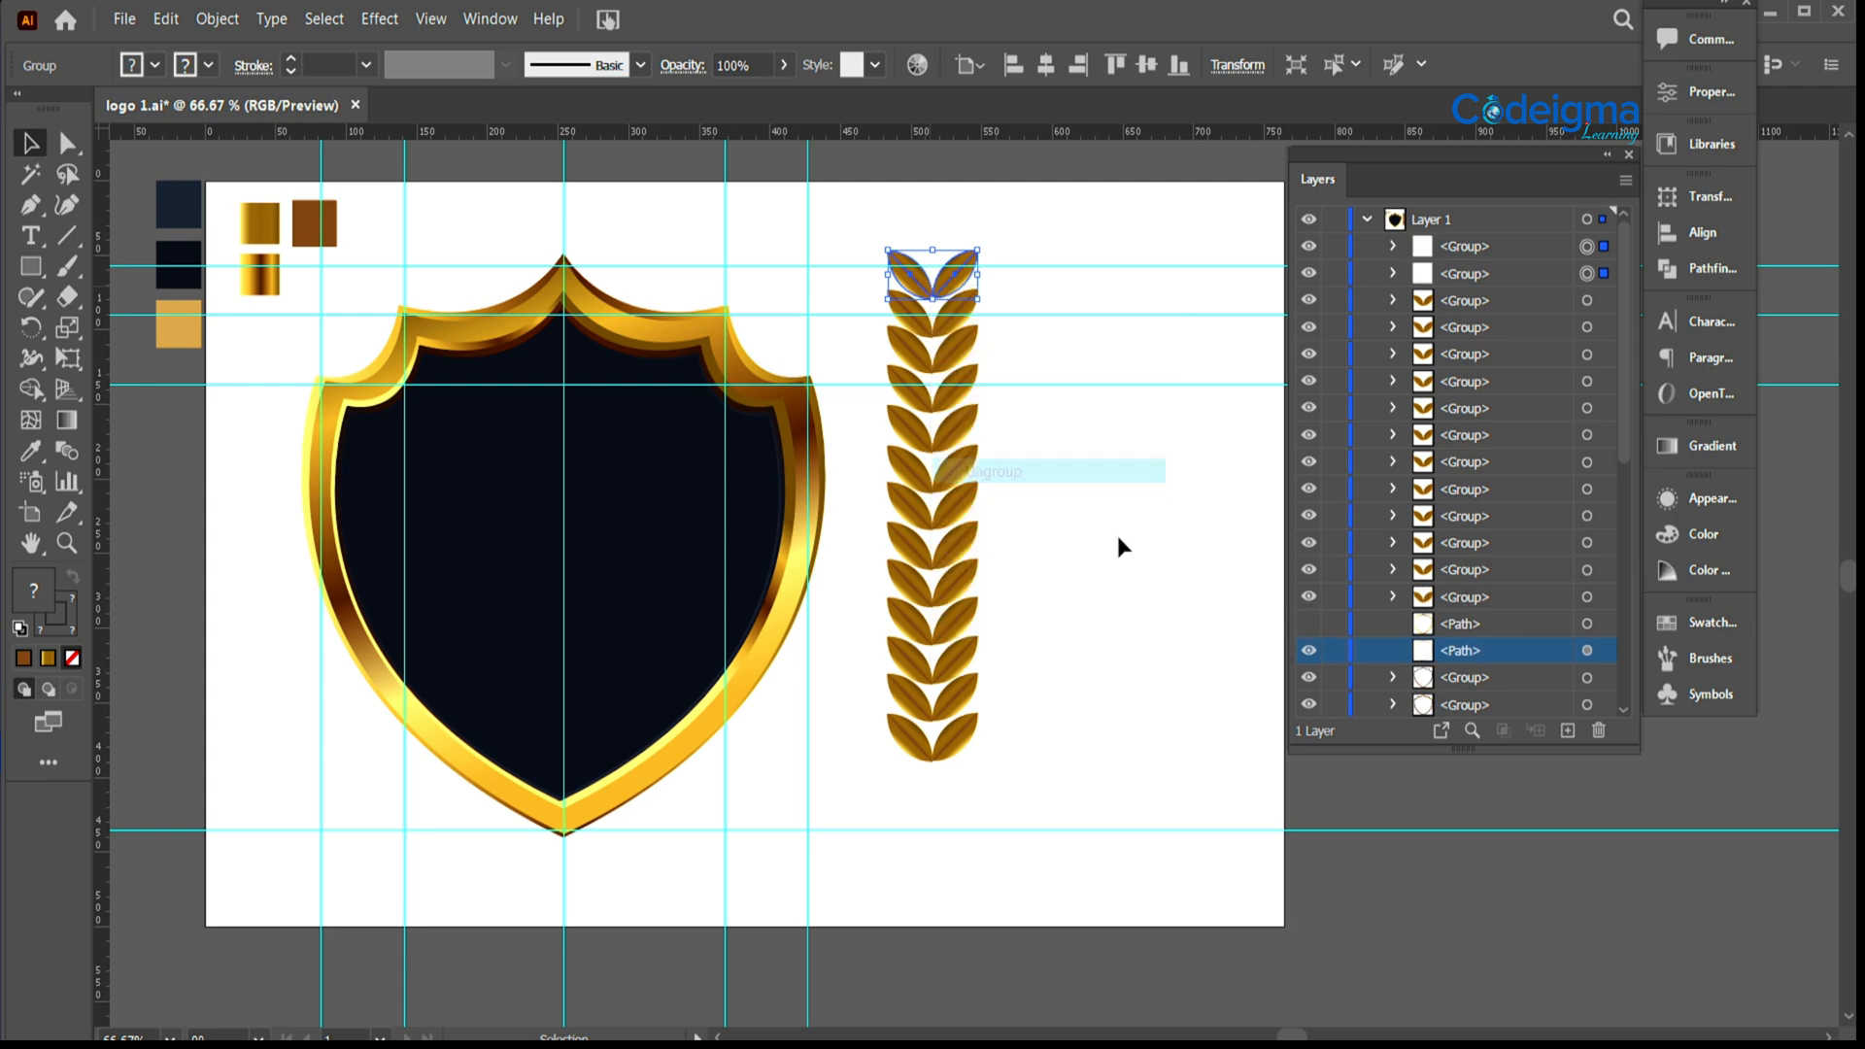
click(952, 272)
key(Delete)
click(917, 281)
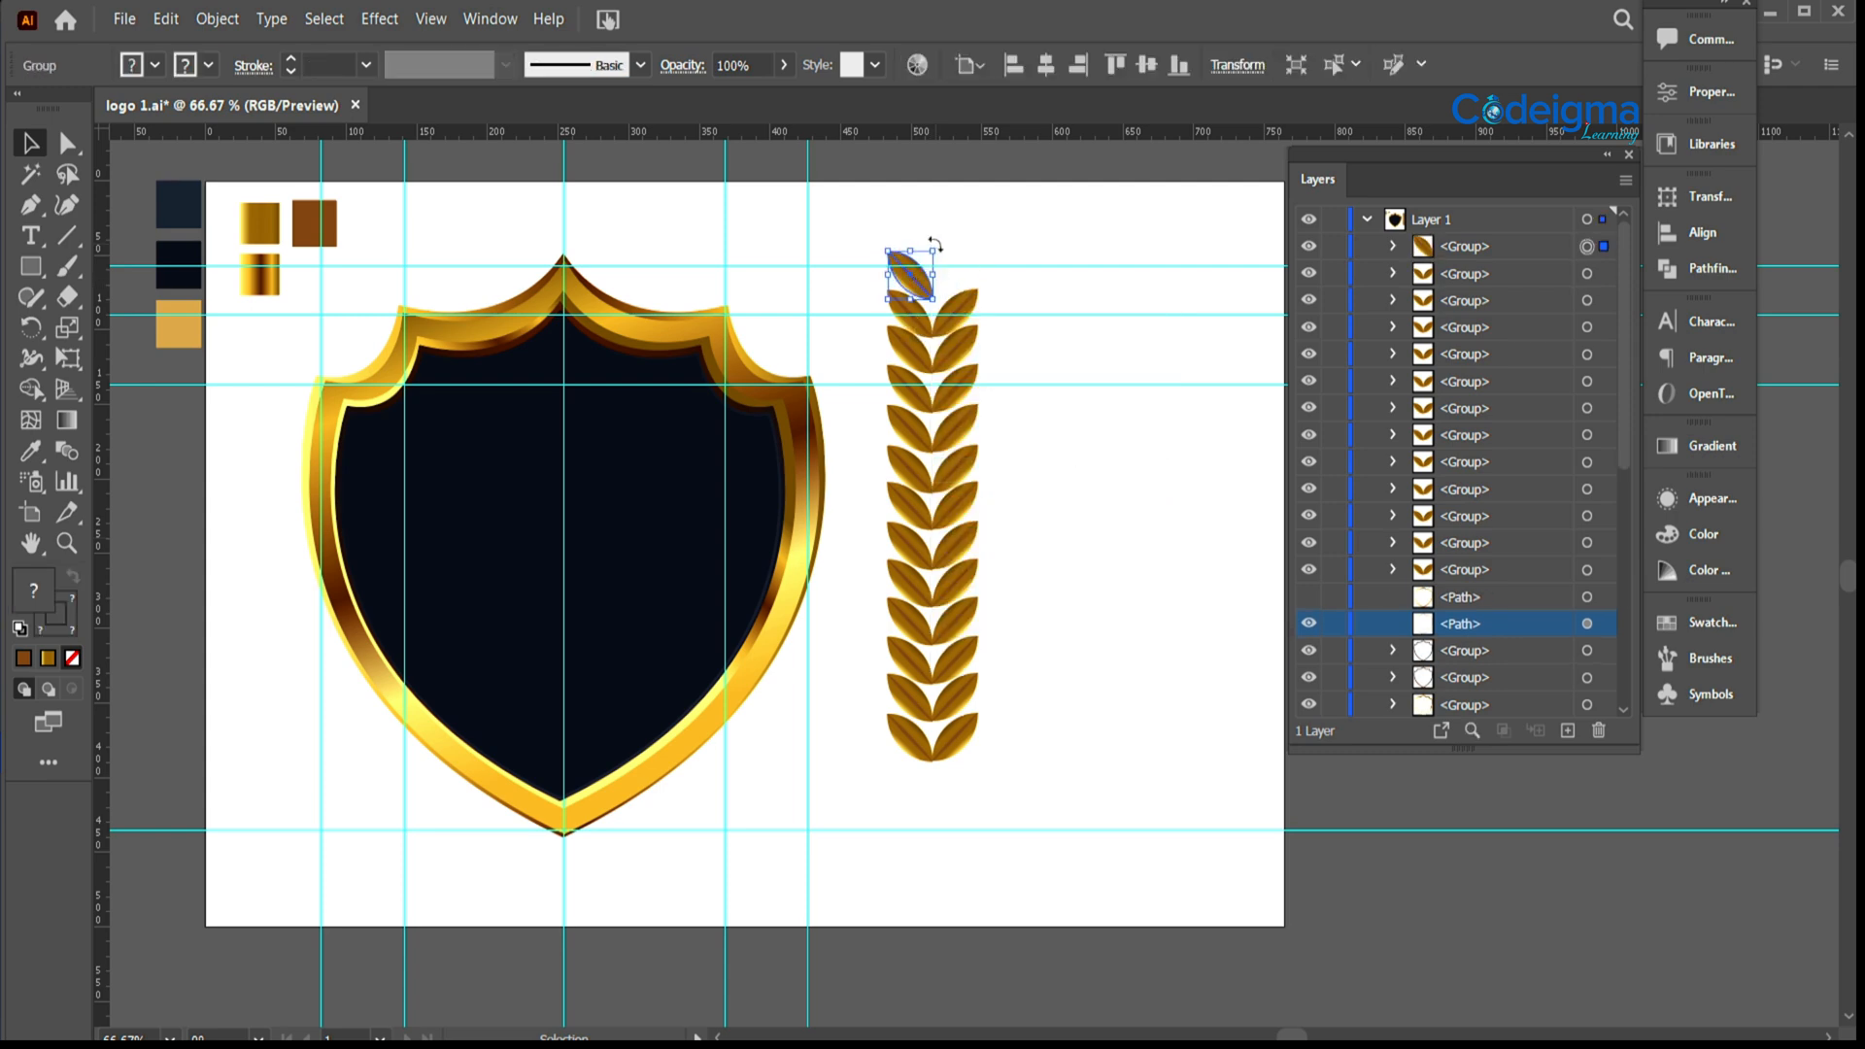
Step: Rotate the remaining top leaf by 315° so it stands upright and centre it above the column of leaf pairs
right_click(914, 277)
mouse_move(1029, 525)
click(1205, 581)
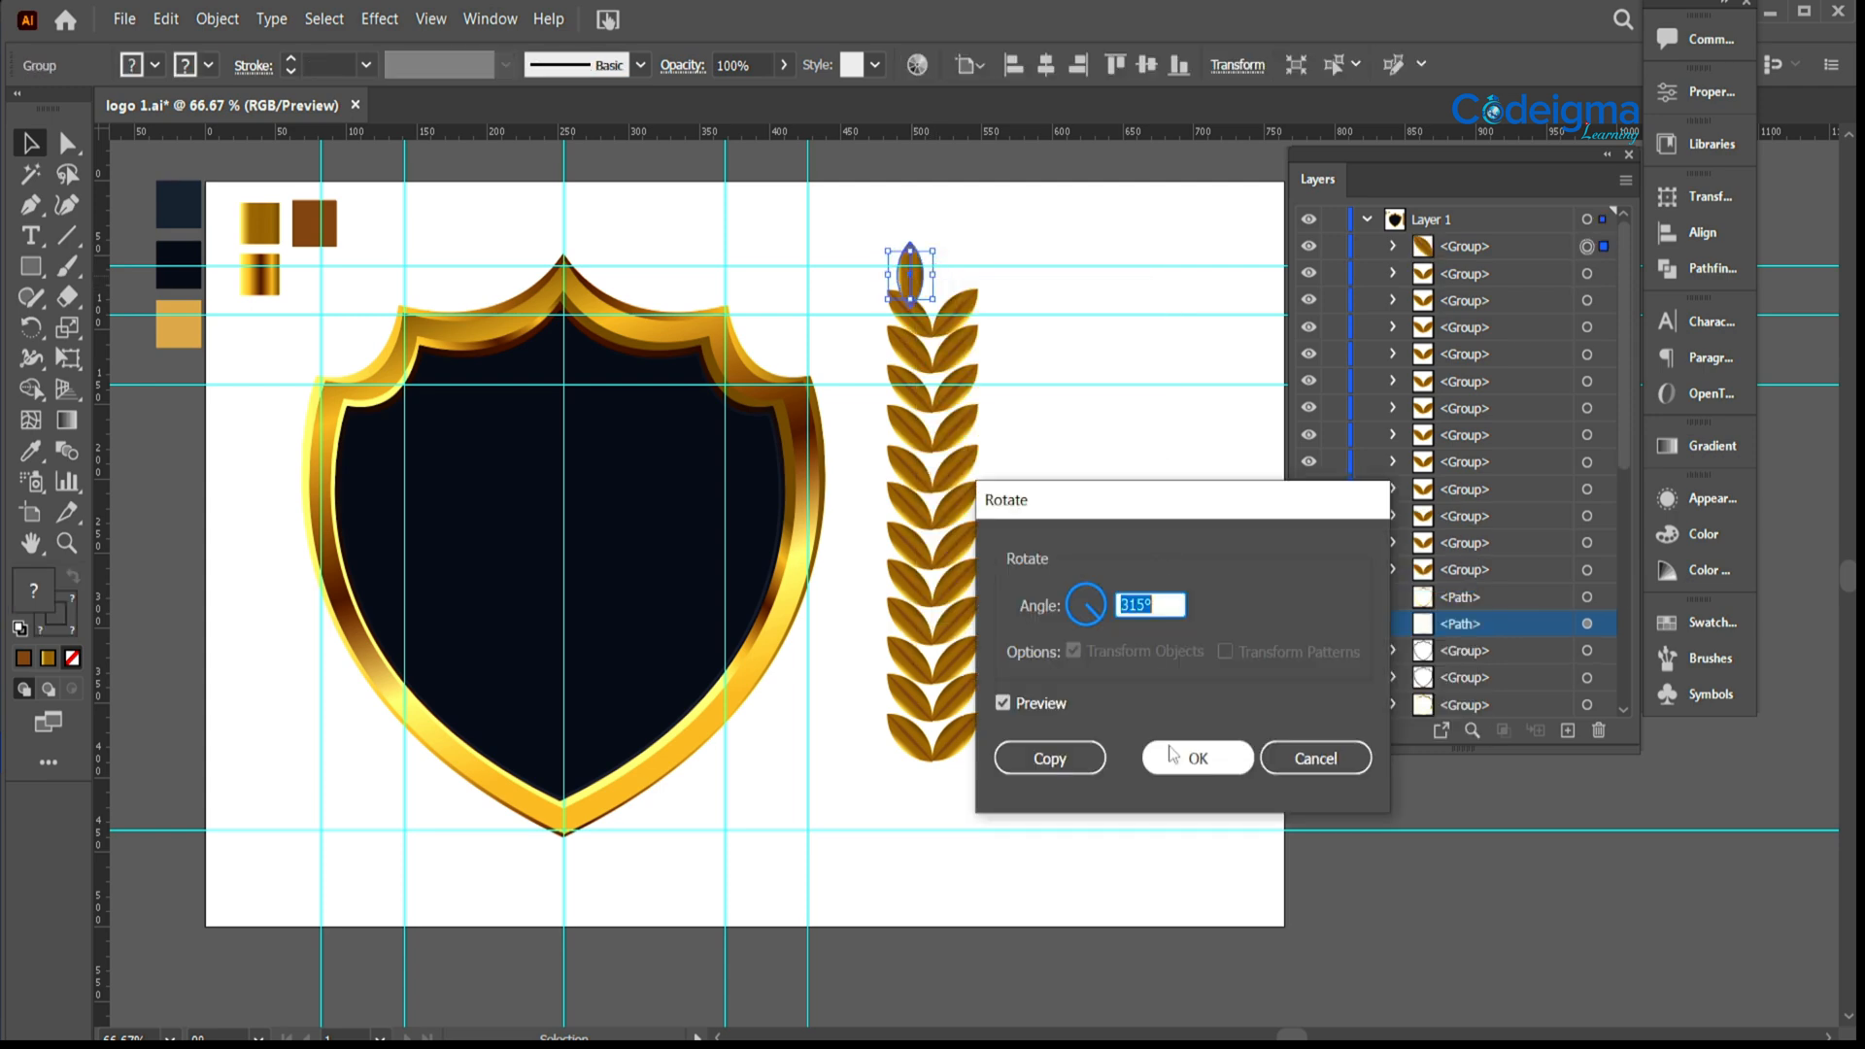
click(1187, 754)
drag(921, 283, 933, 284)
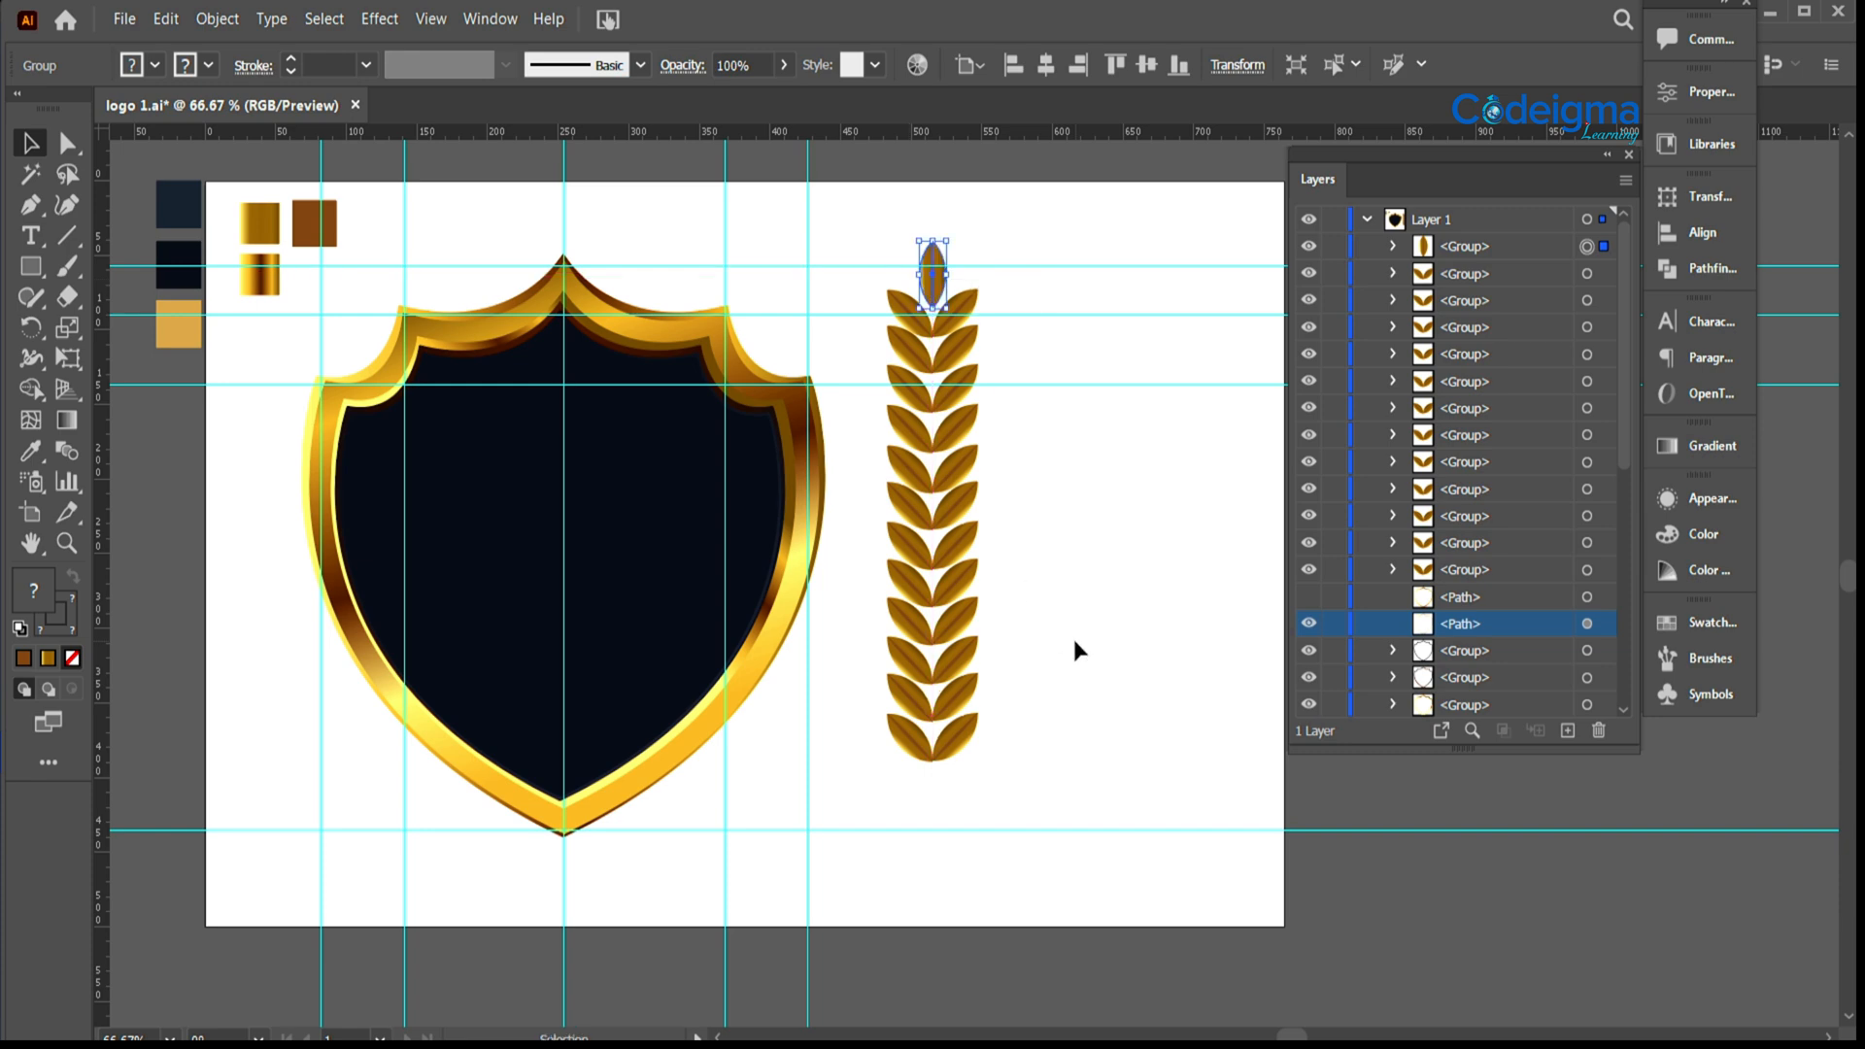
click(1080, 655)
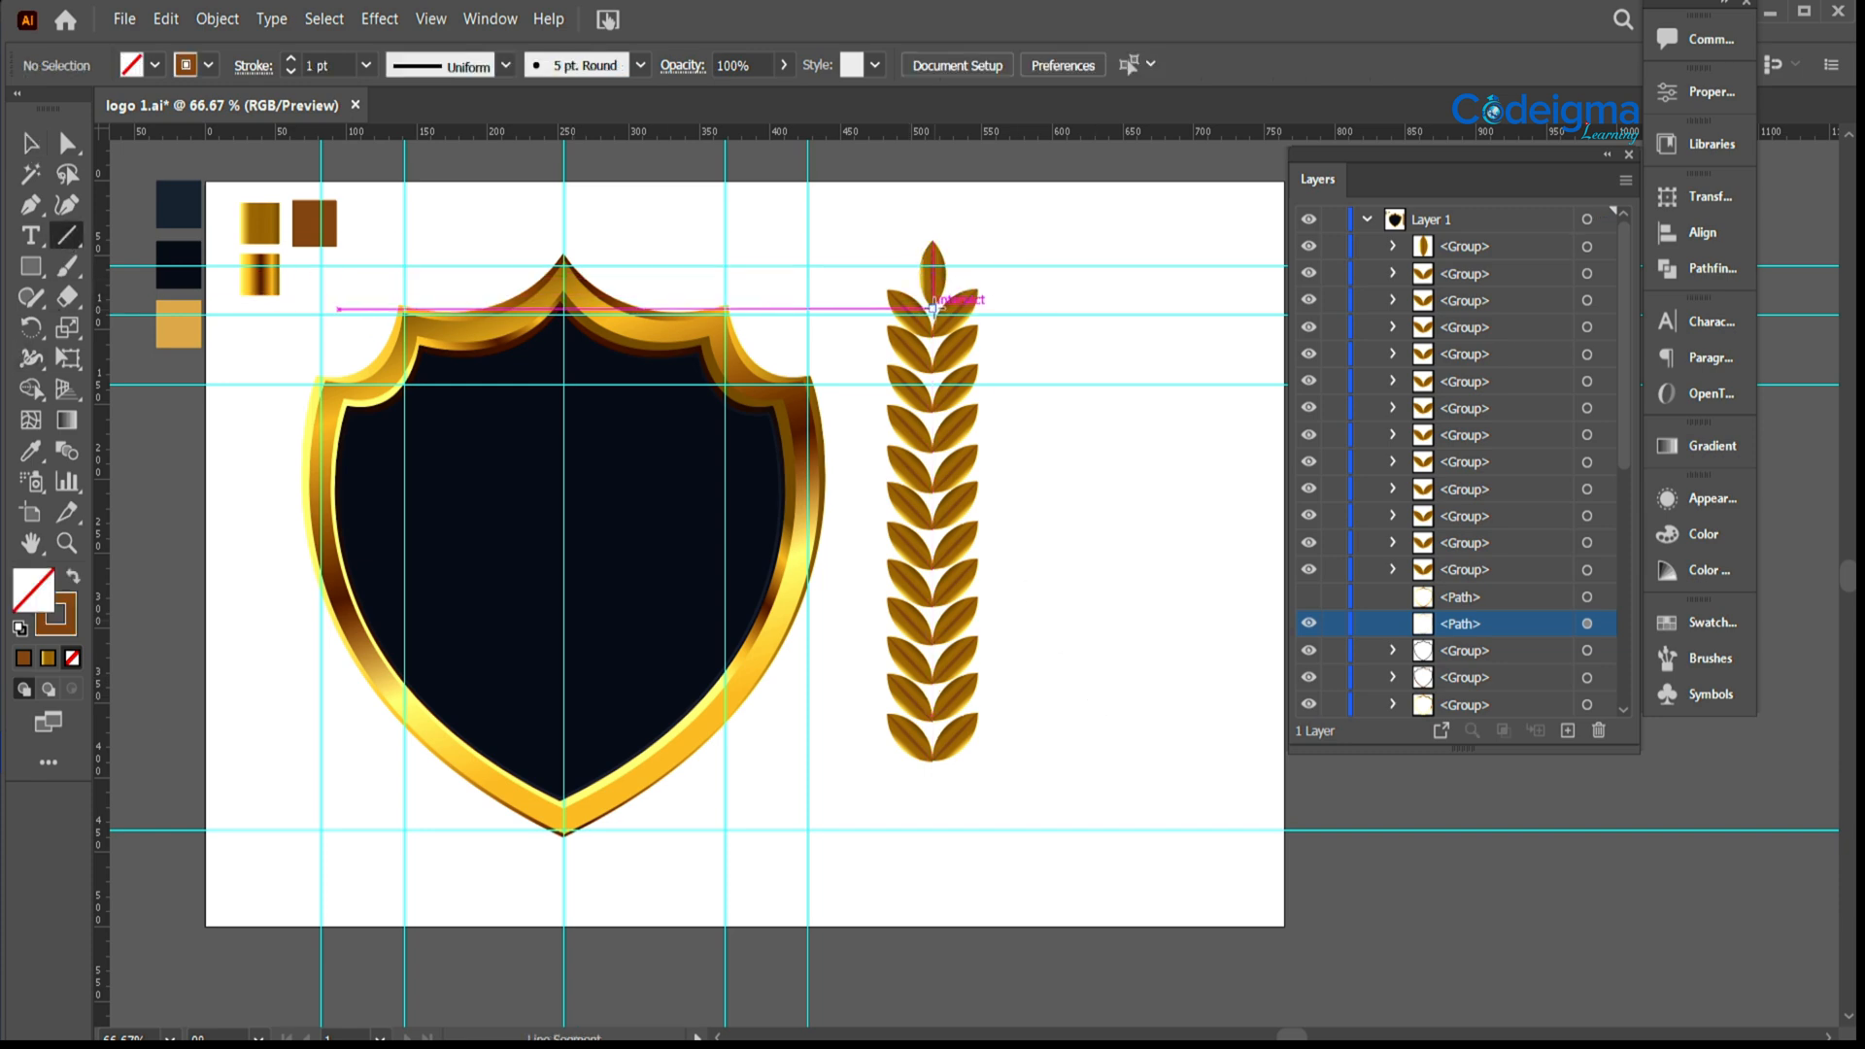
Step: Draw a vertical stem line through the centre of the leaf column, from the top leaf to just below the lowest pair
drag(933, 307, 933, 792)
click(1040, 730)
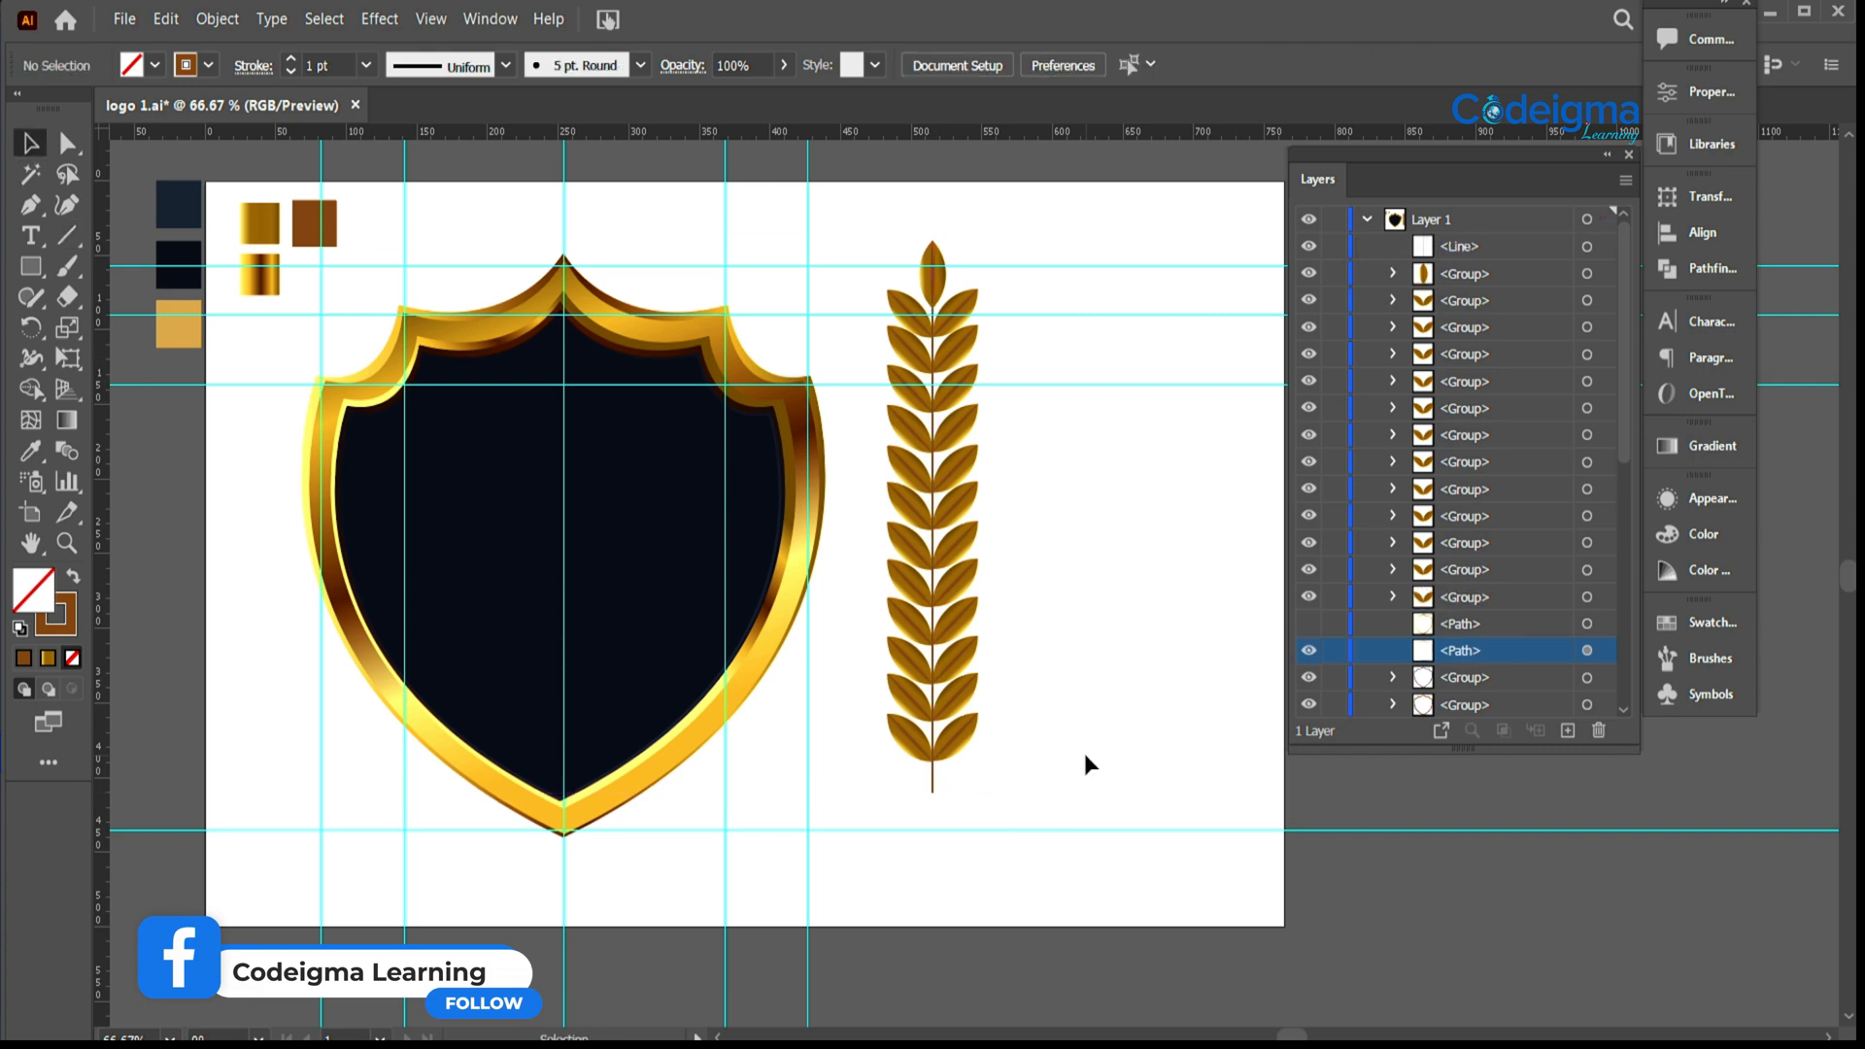
click(931, 303)
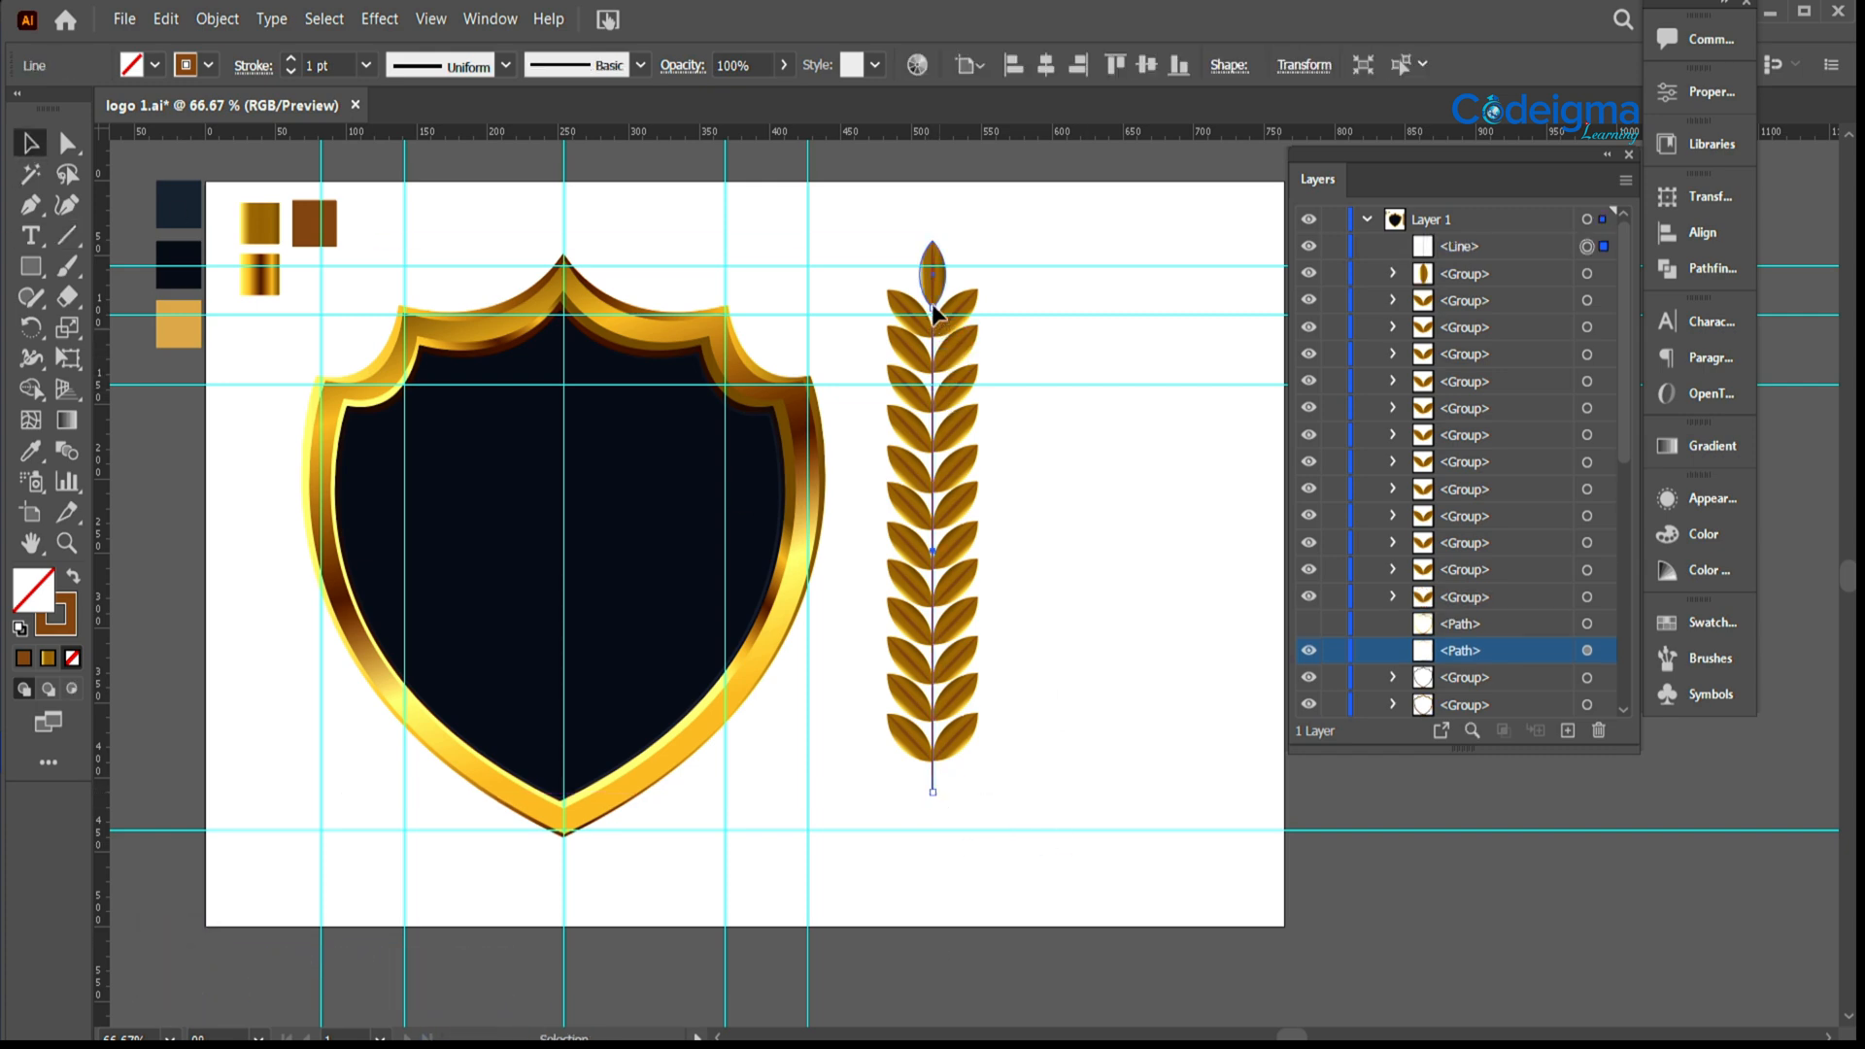
click(1053, 484)
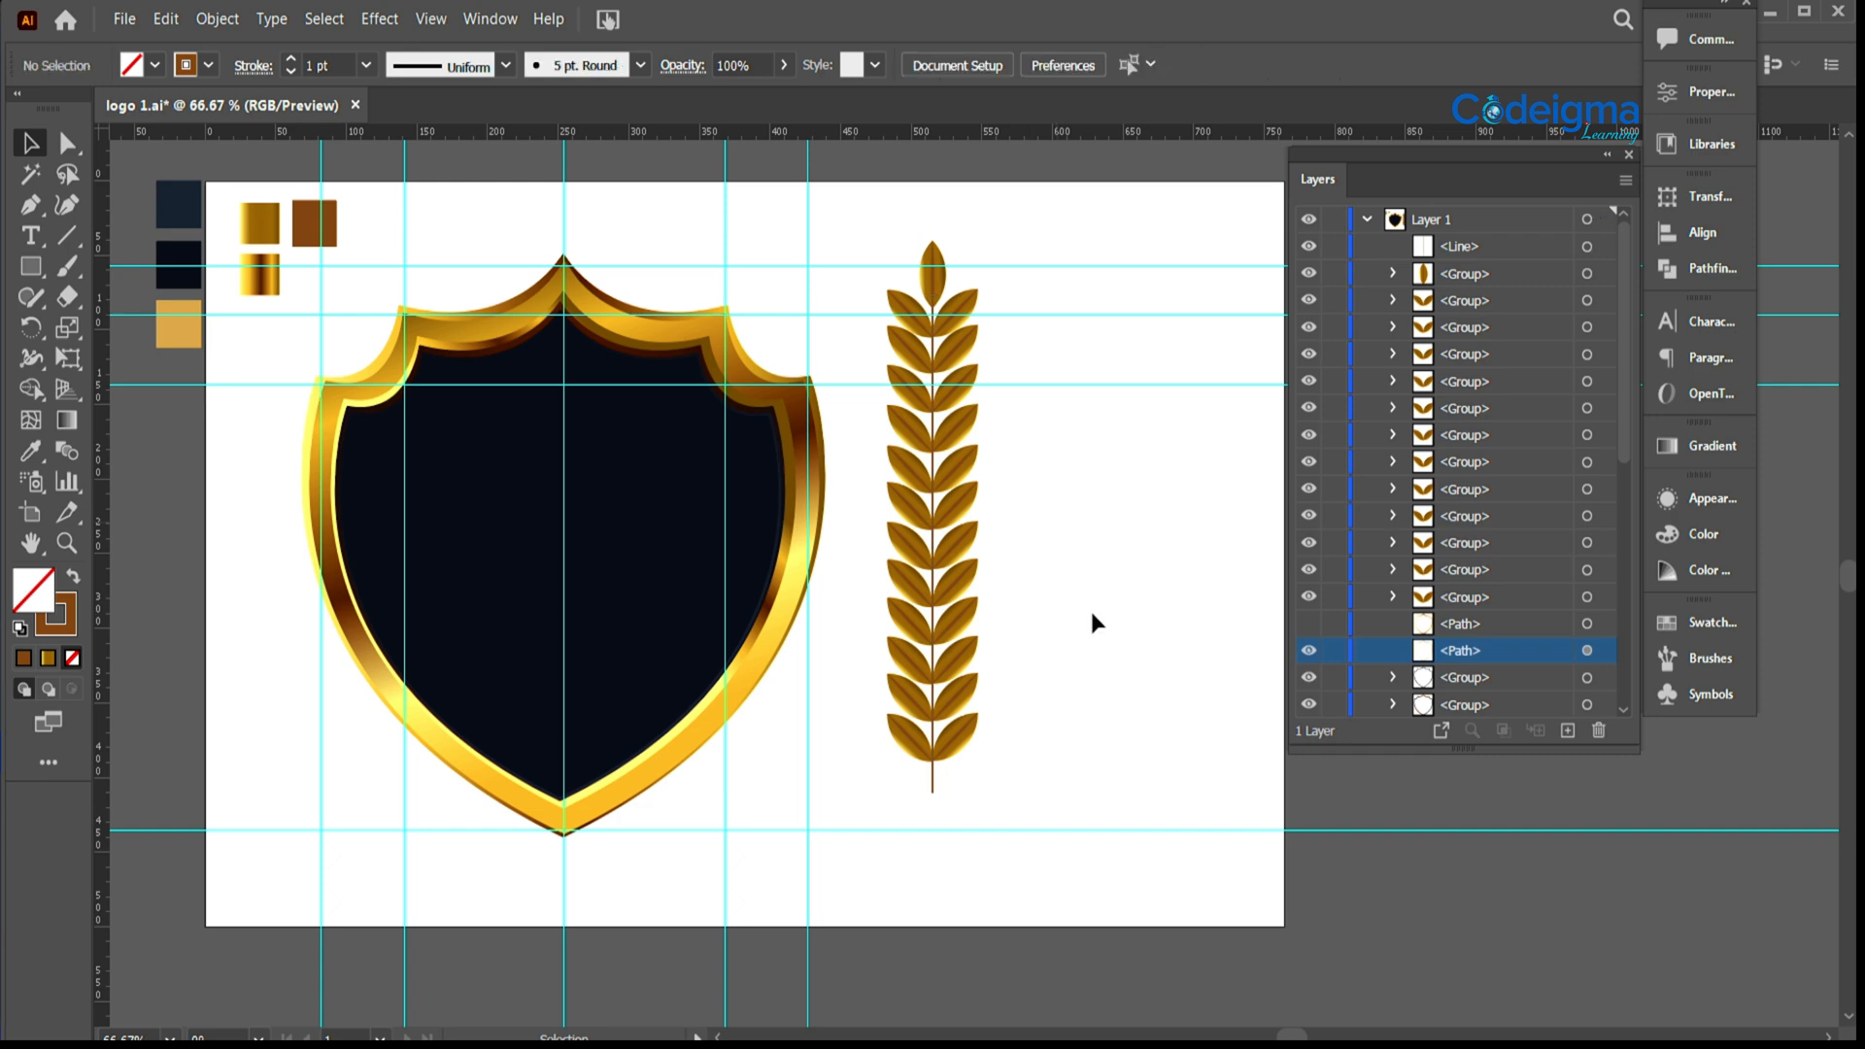
Step: Hide the guides
click(432, 19)
mouse_move(525, 883)
click(982, 882)
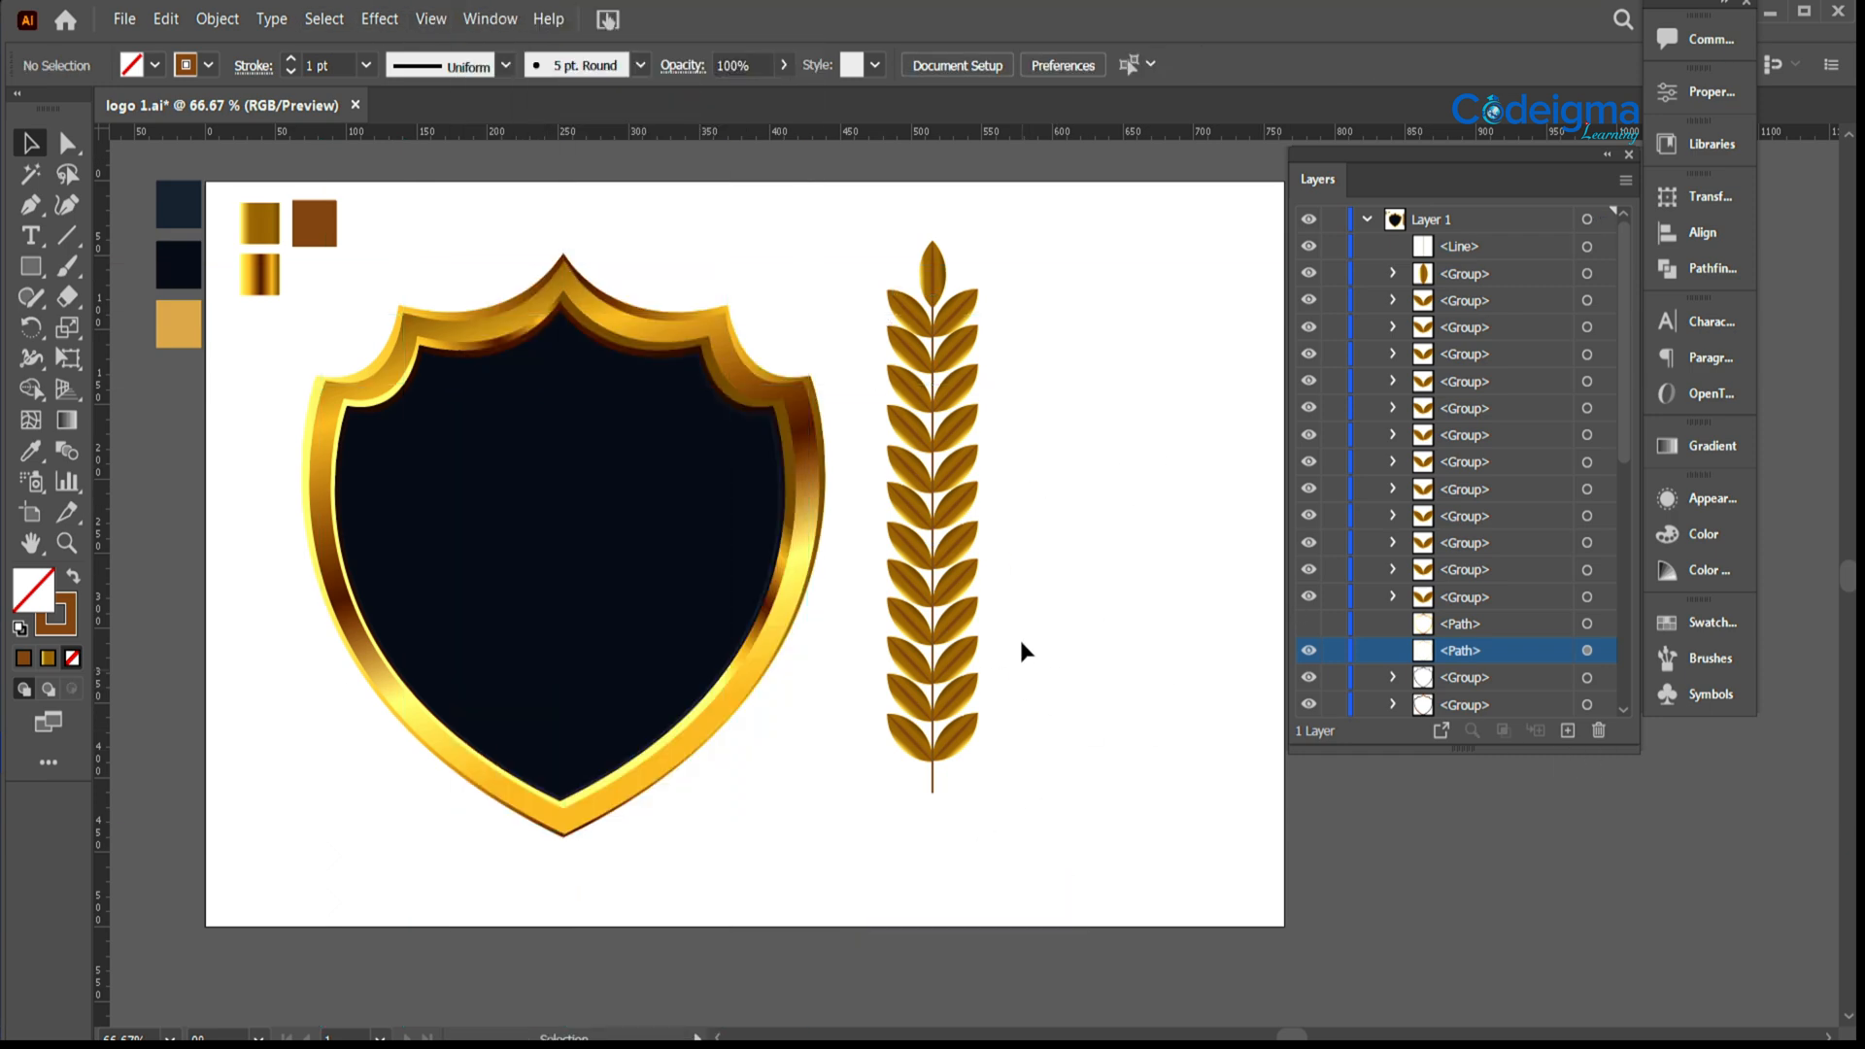
Step: Set the stem line's stroke to 2 pt and expand it into a filled shape
click(935, 783)
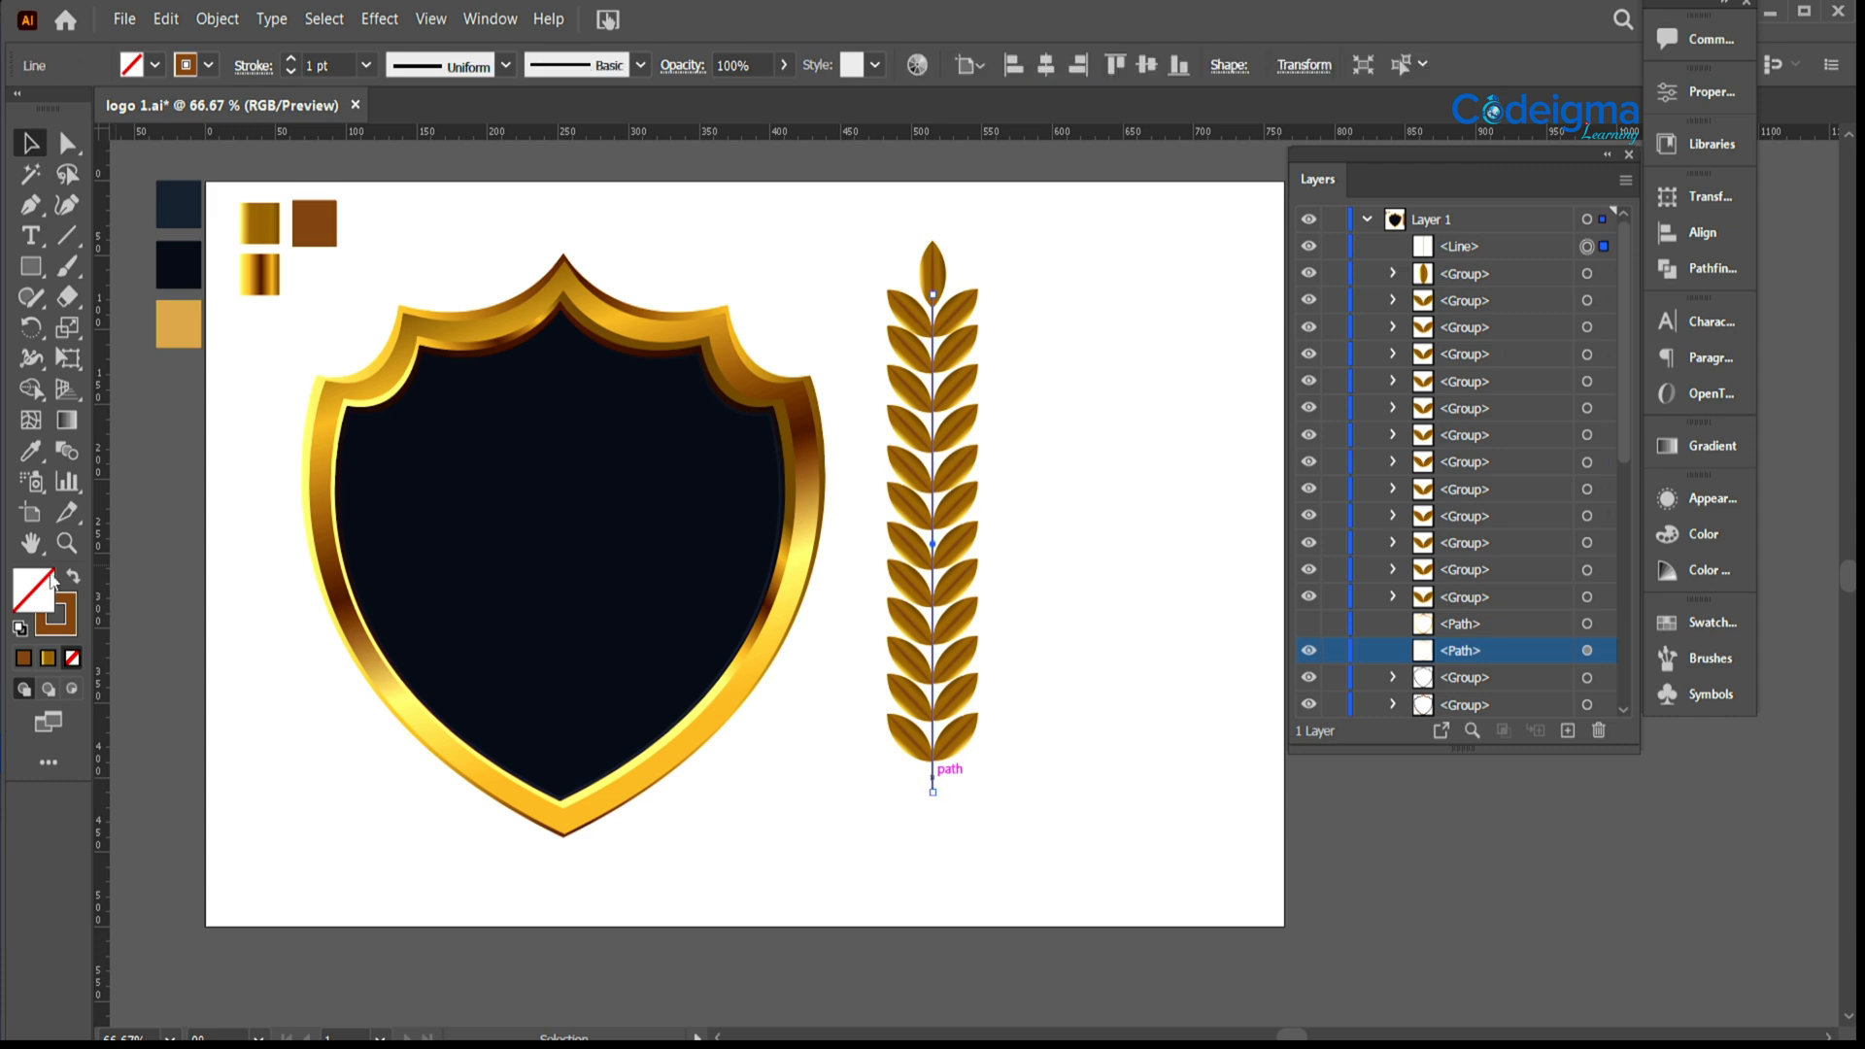
click(368, 70)
click(389, 213)
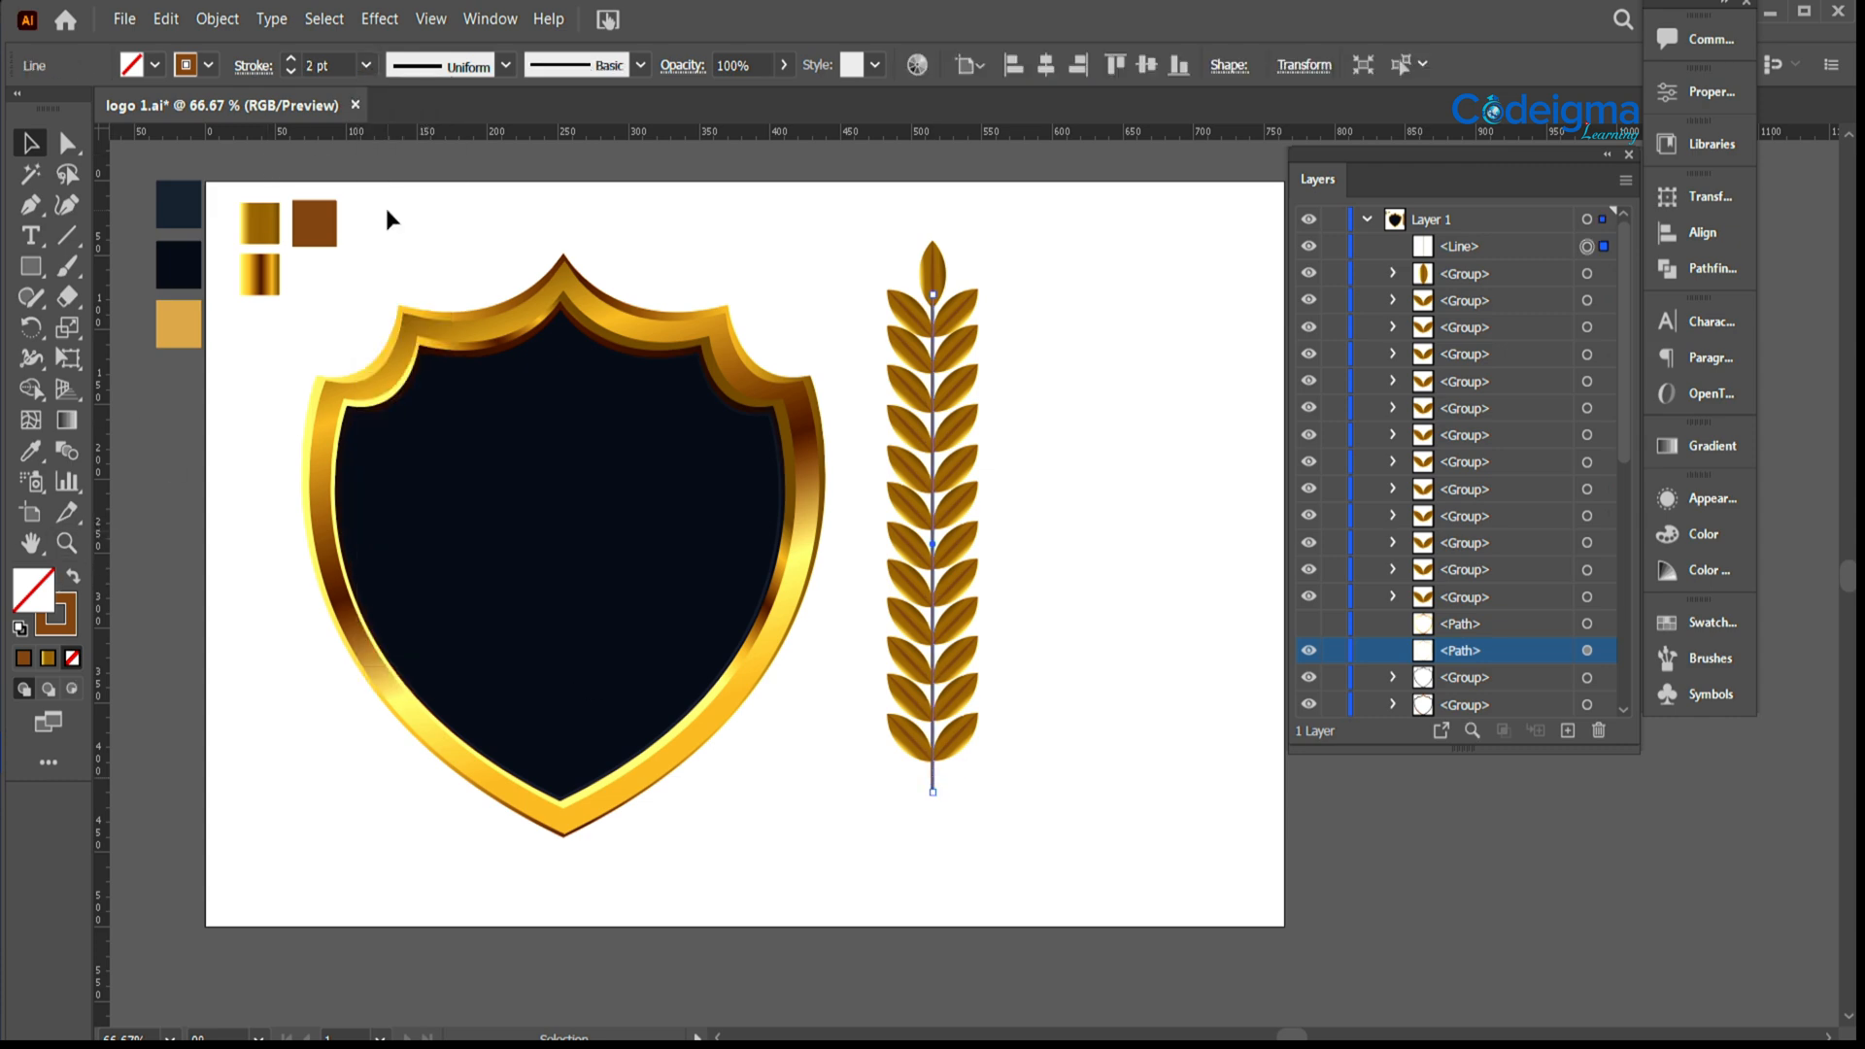
click(216, 20)
click(238, 283)
click(835, 680)
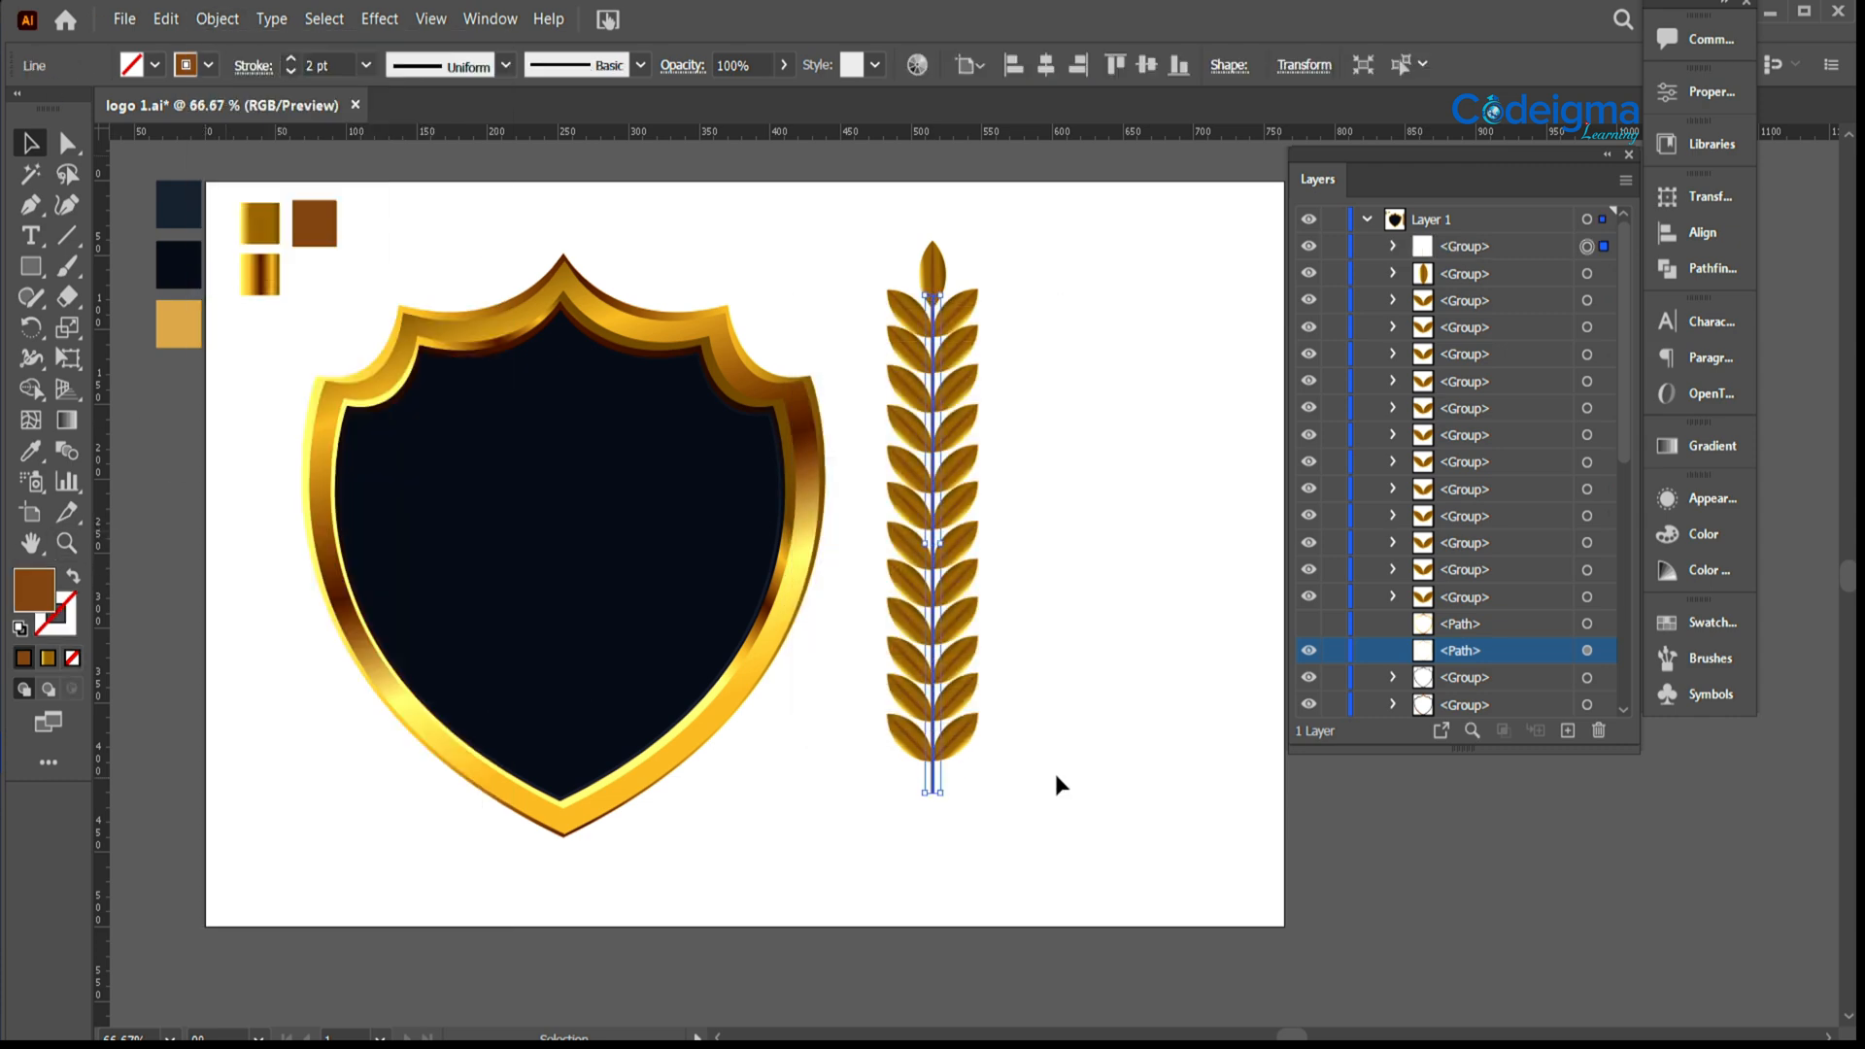
Step: Select all the leaves together with the stem and group them as one branch
click(849, 230)
drag(1024, 785, 1024, 785)
key(ctrl+g)
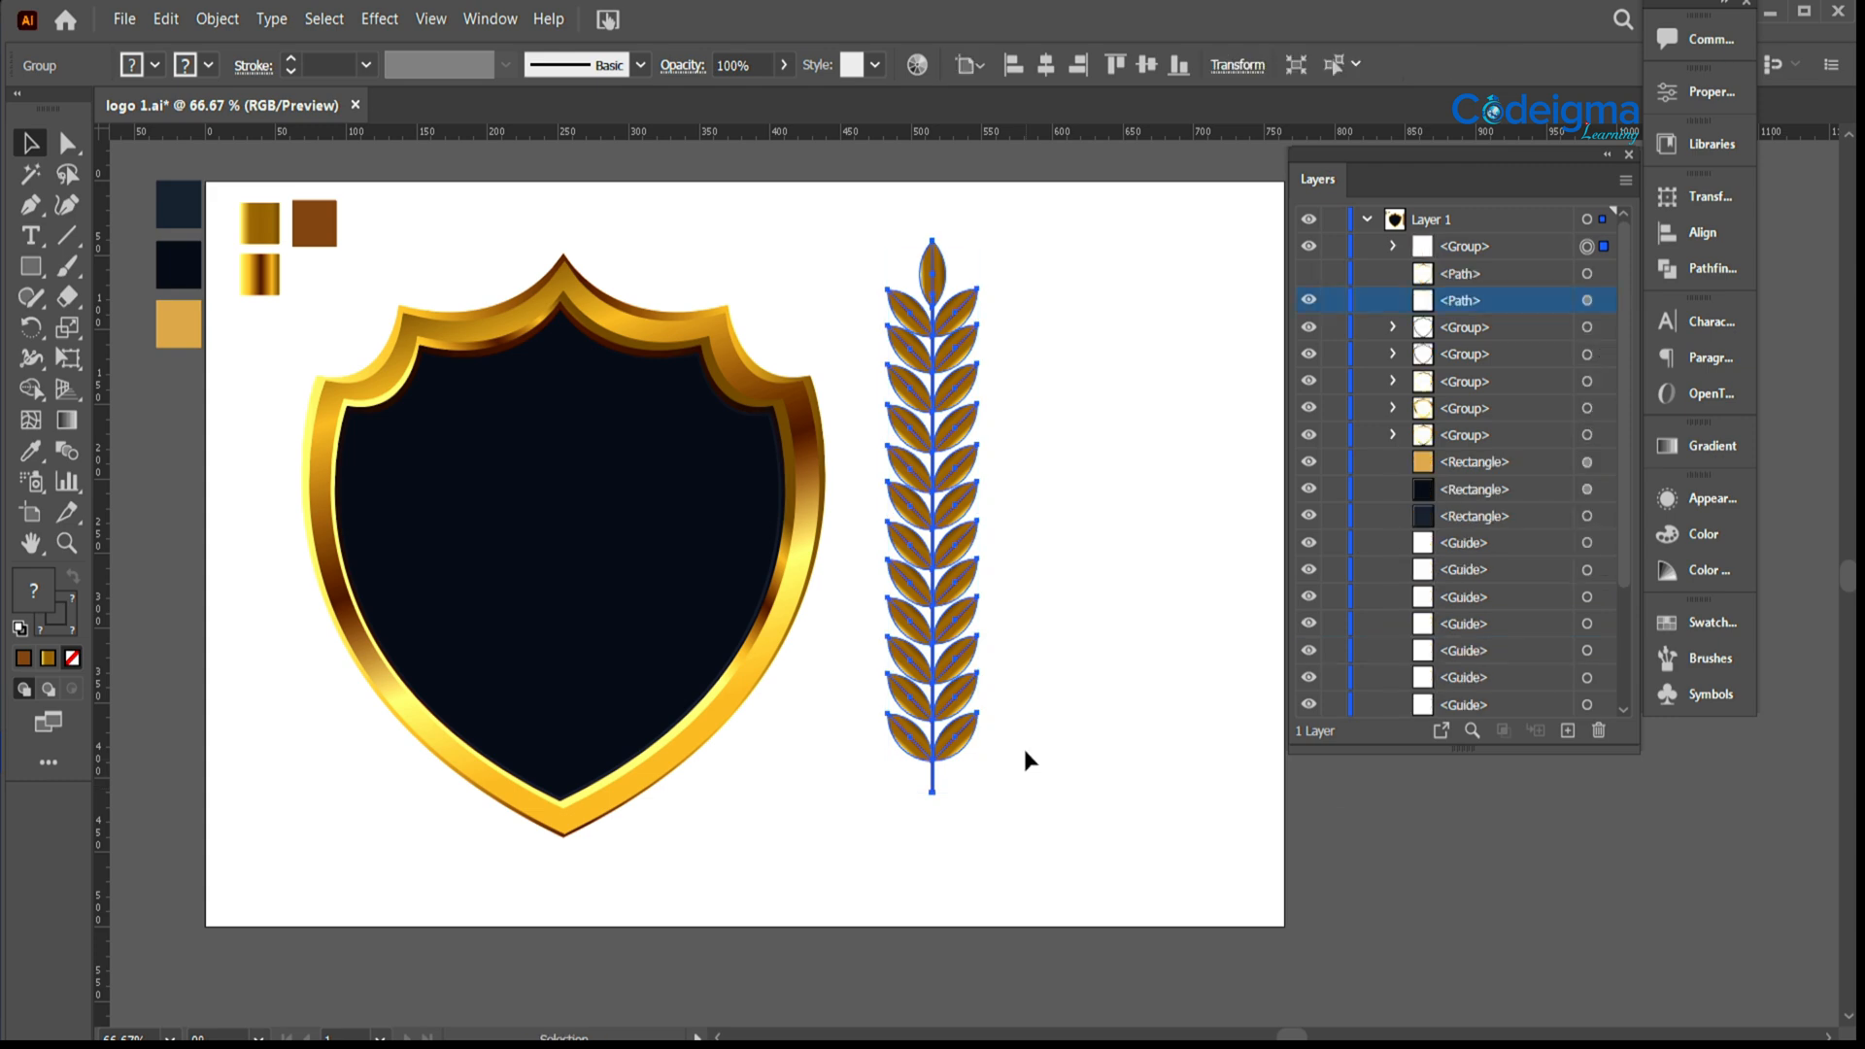
Step: Display the brush library and expand the branch group's fills, with gradients converted to 255 objects
click(1712, 661)
click(832, 965)
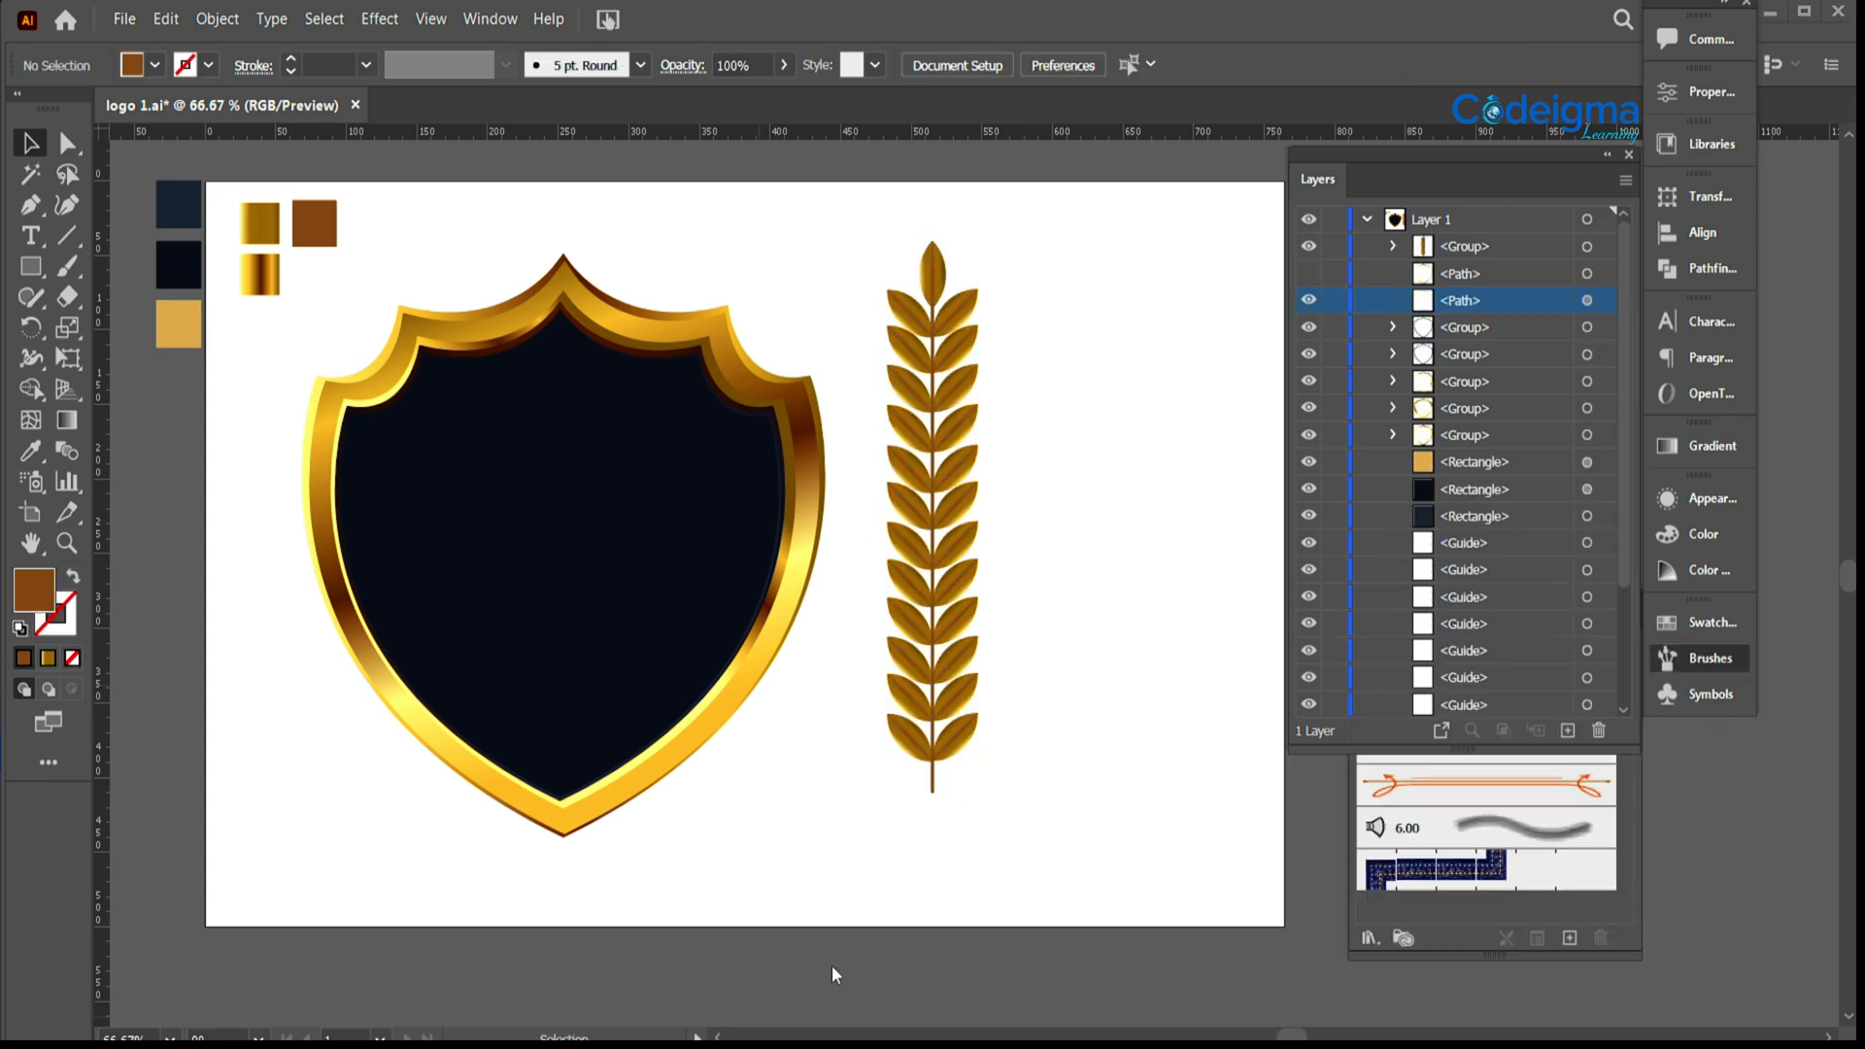
click(970, 616)
click(217, 19)
click(251, 283)
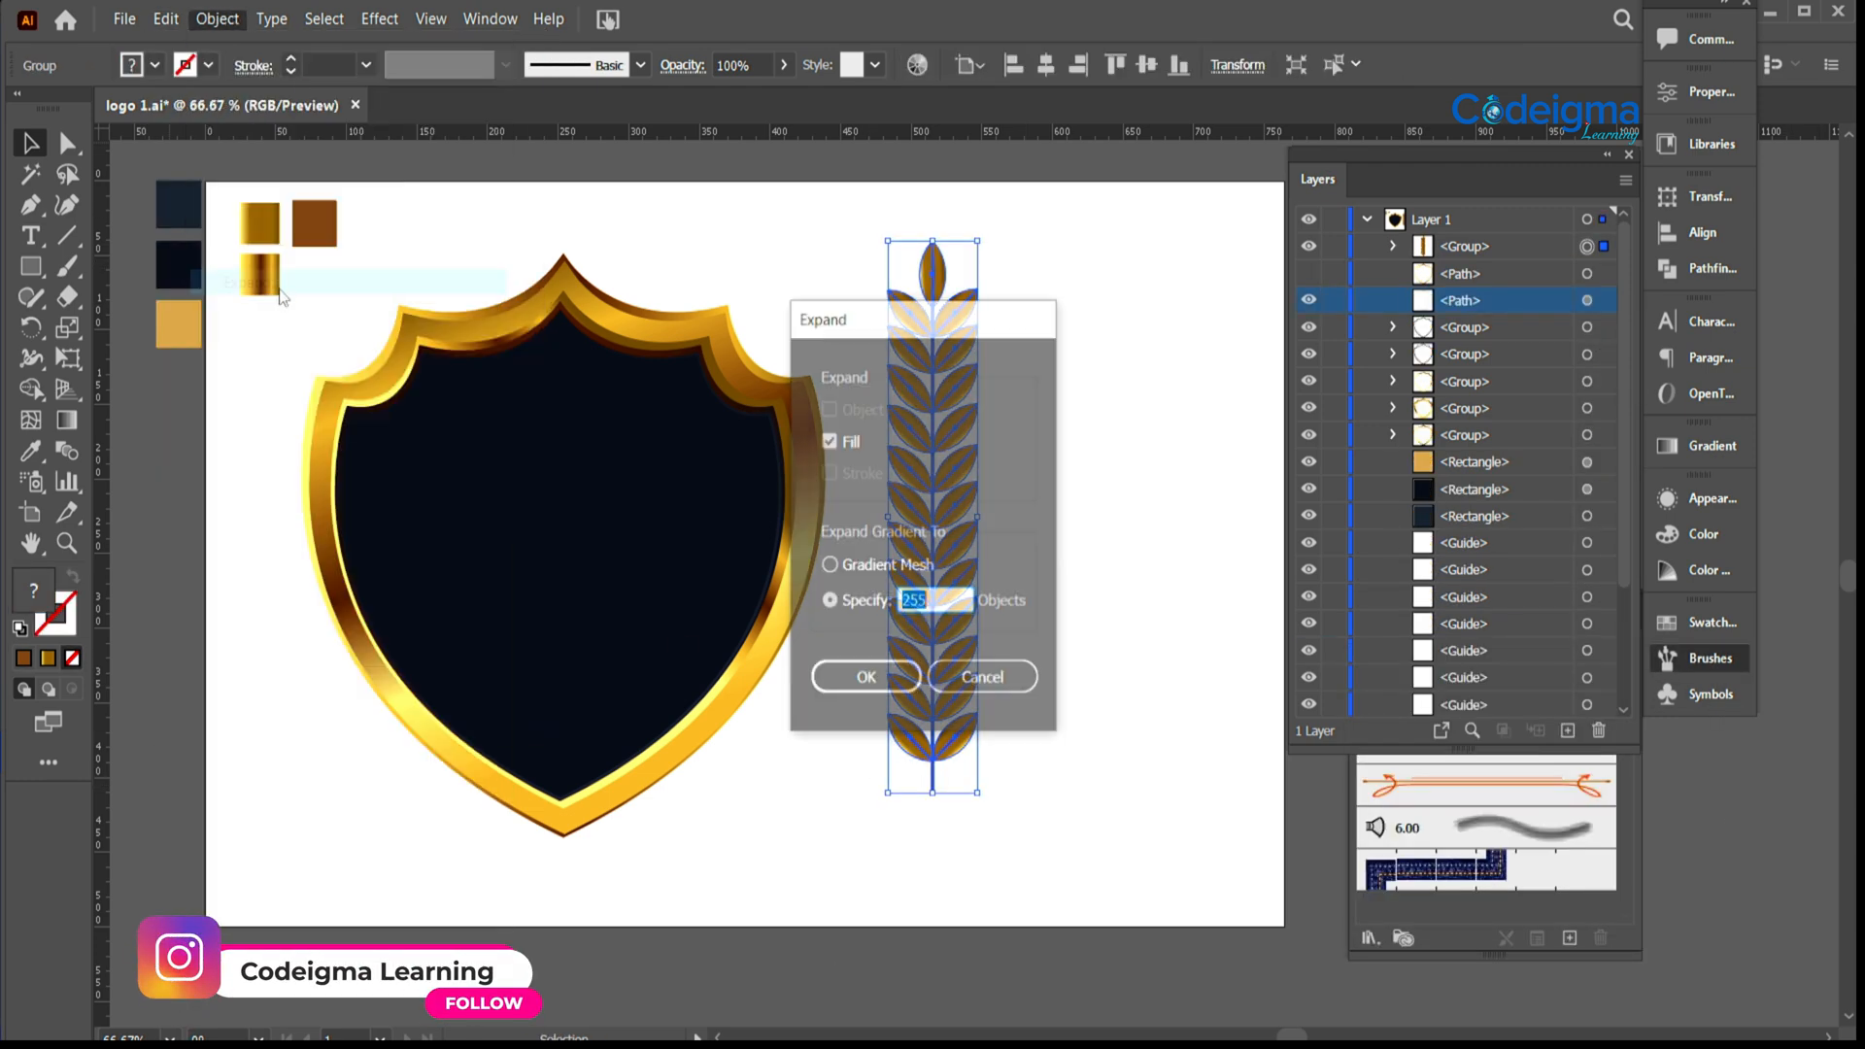
click(855, 677)
Step: Create an upward art brush from the branch with Stretch to Fit Stroke Length, and hide the original branch group
drag(942, 636, 1443, 818)
click(827, 589)
click(859, 713)
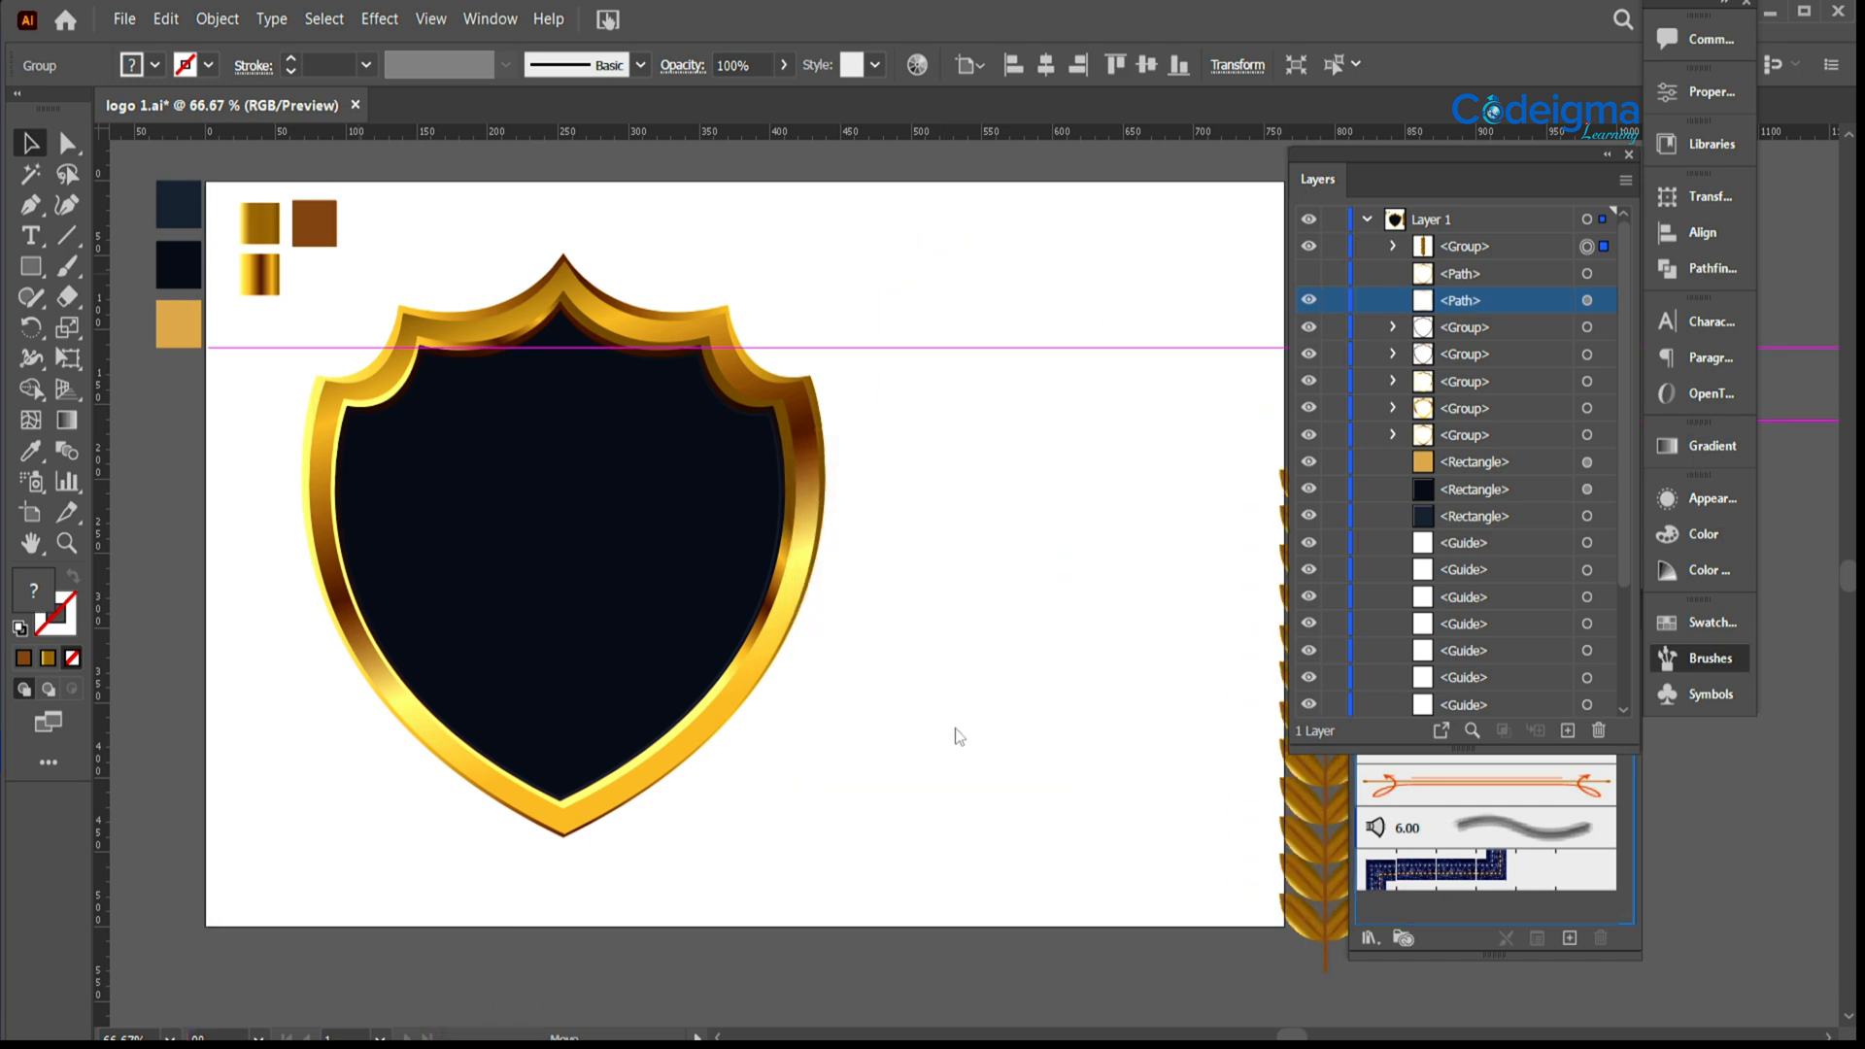
click(1101, 871)
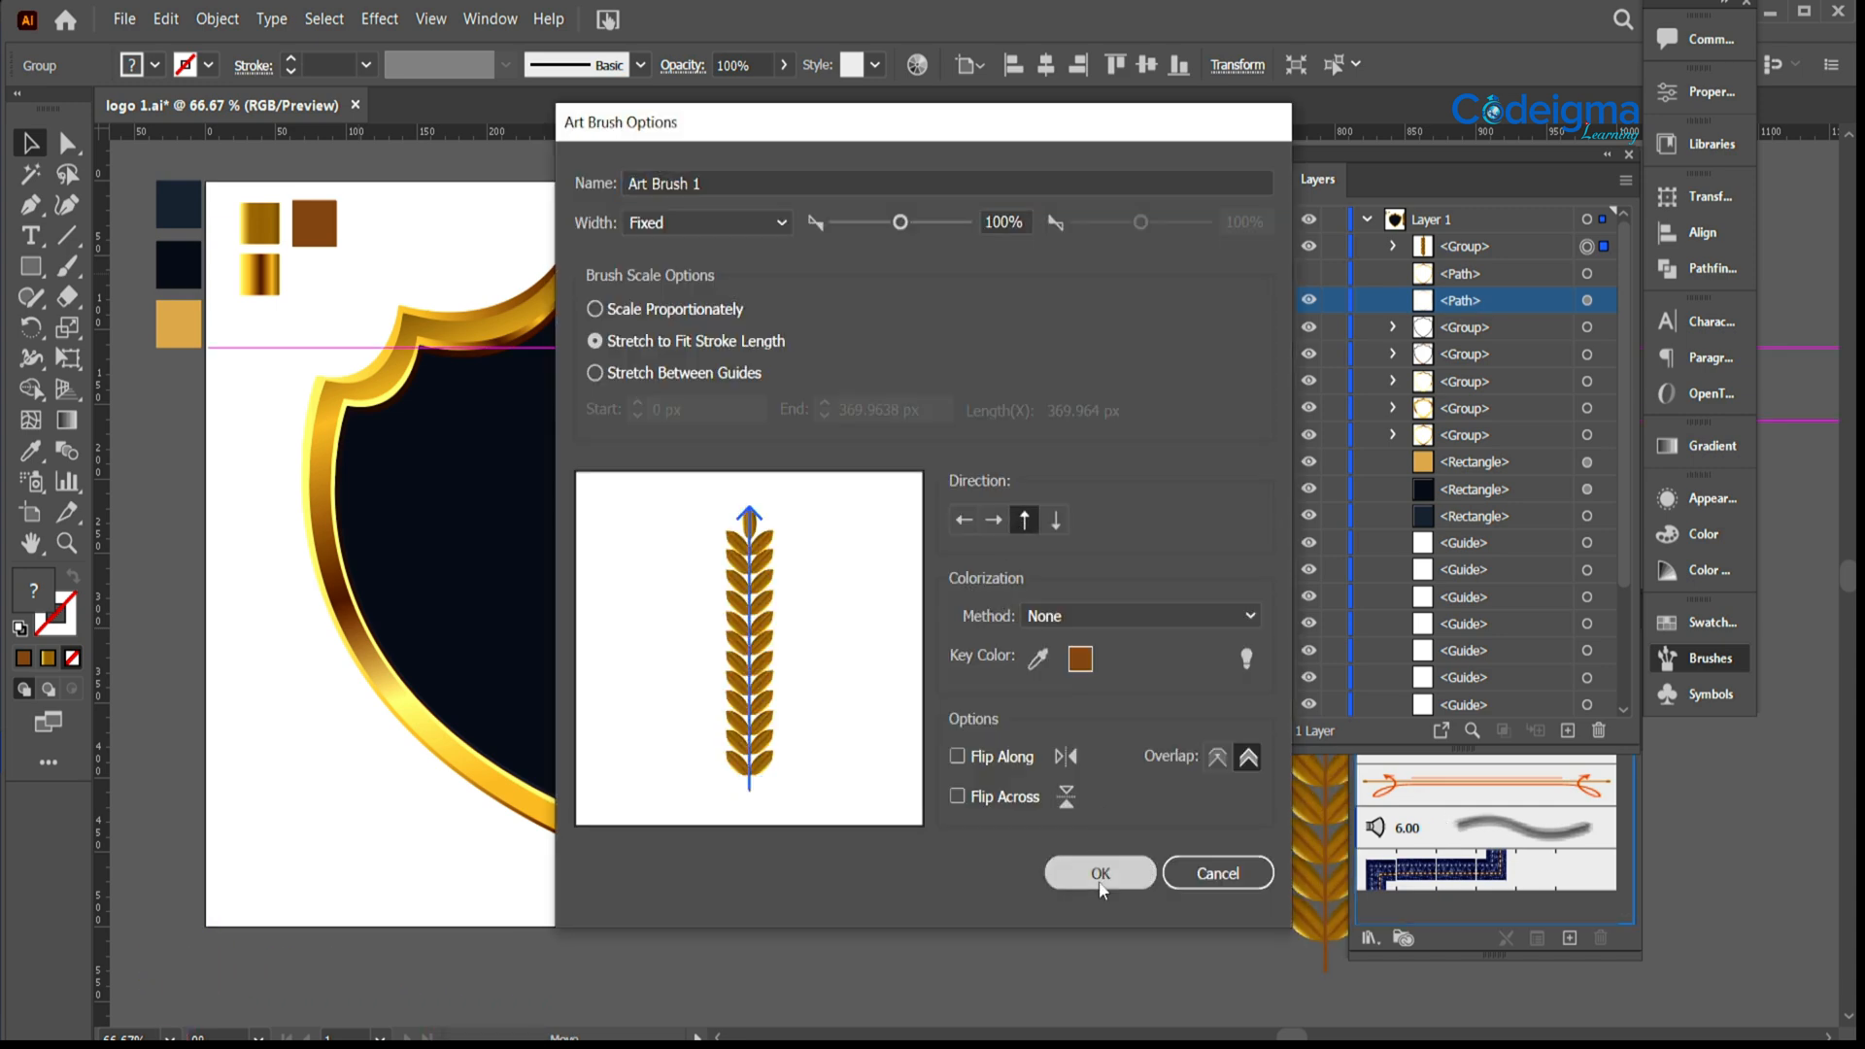
key(ctrl+z)
click(1309, 248)
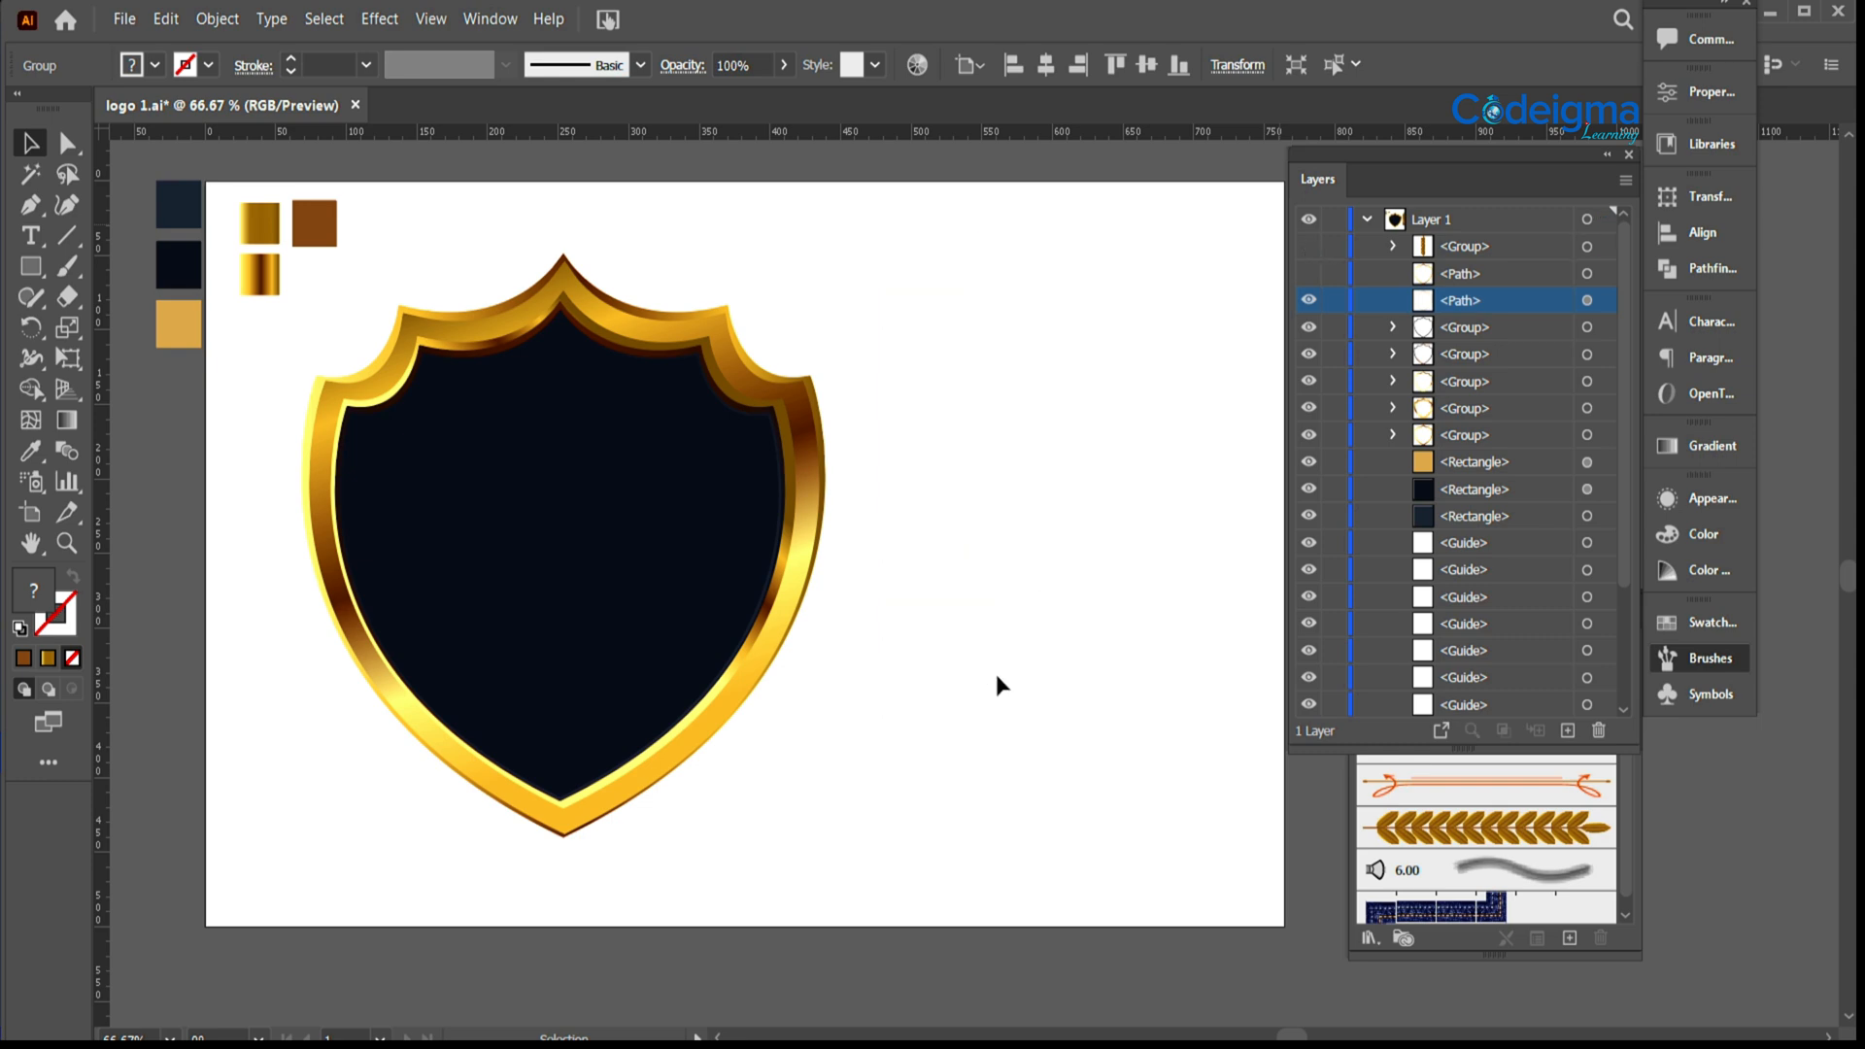
Step: Draw a circle about 274 px in diameter on the empty area beside the shield
click(42, 280)
click(145, 329)
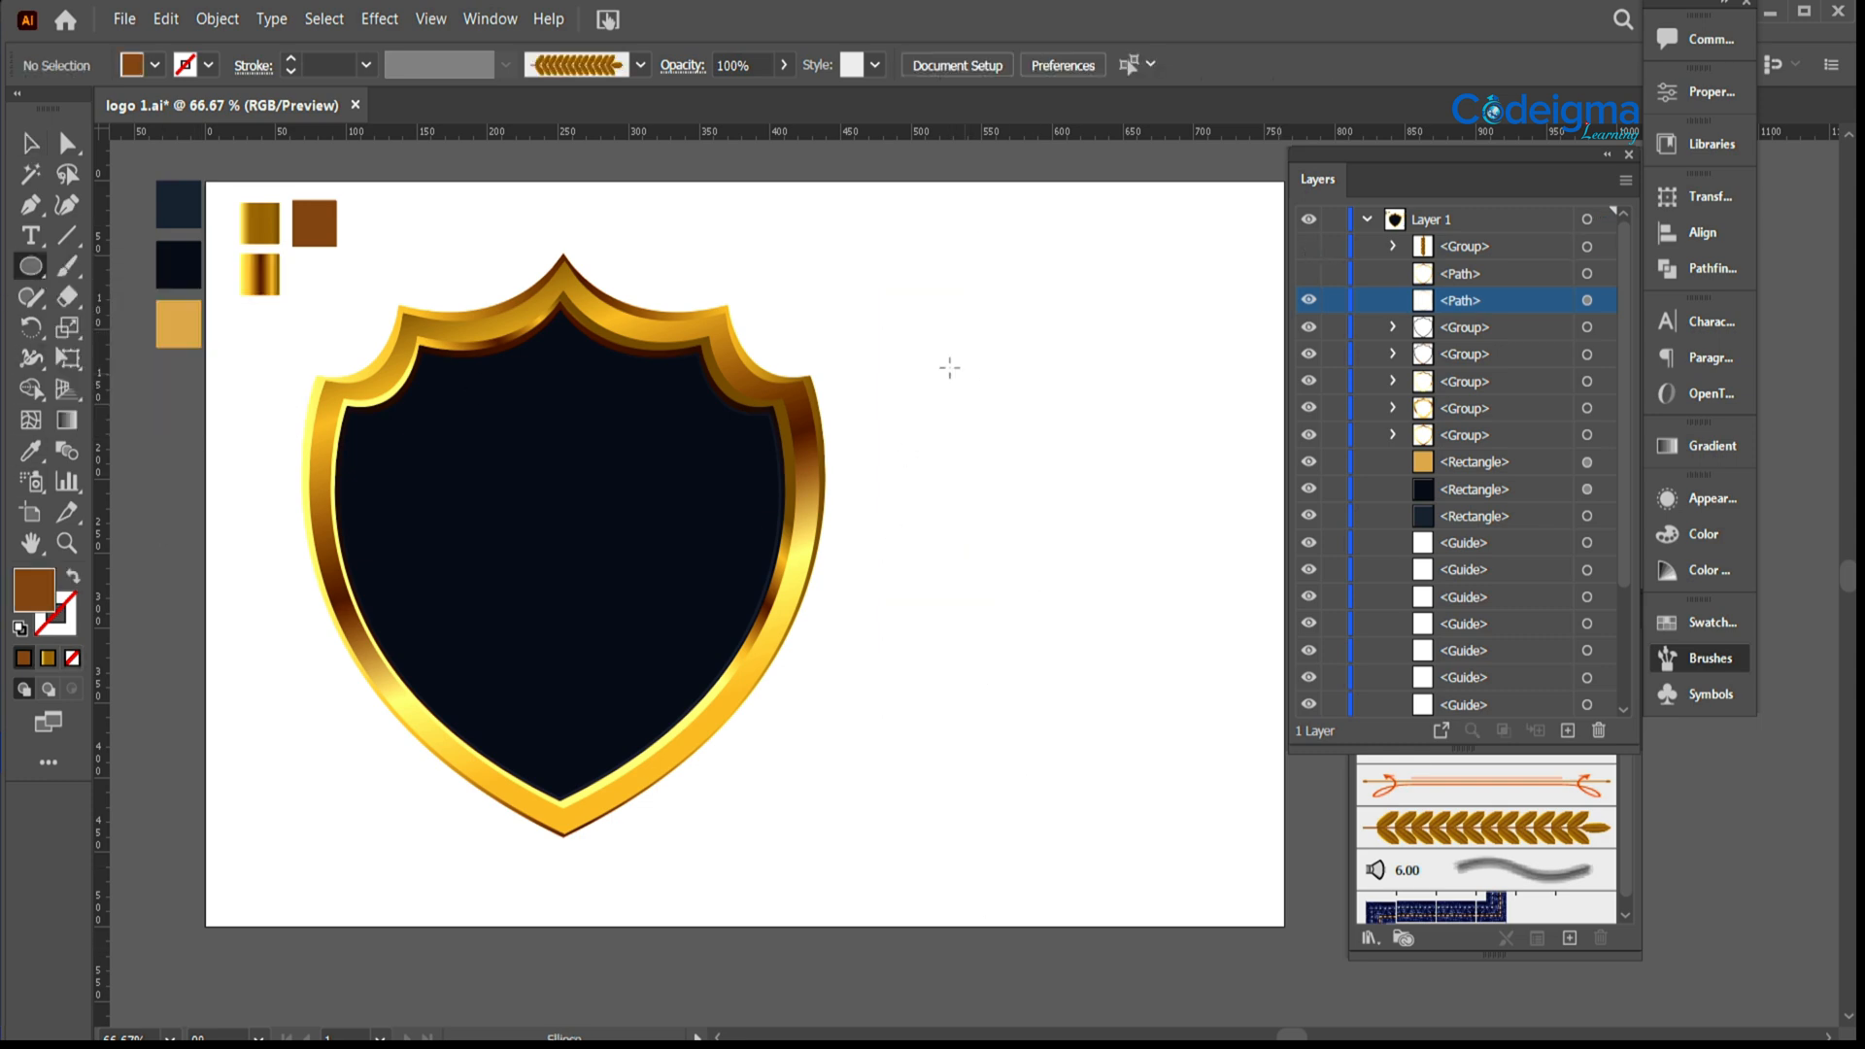
drag(950, 367, 1098, 772)
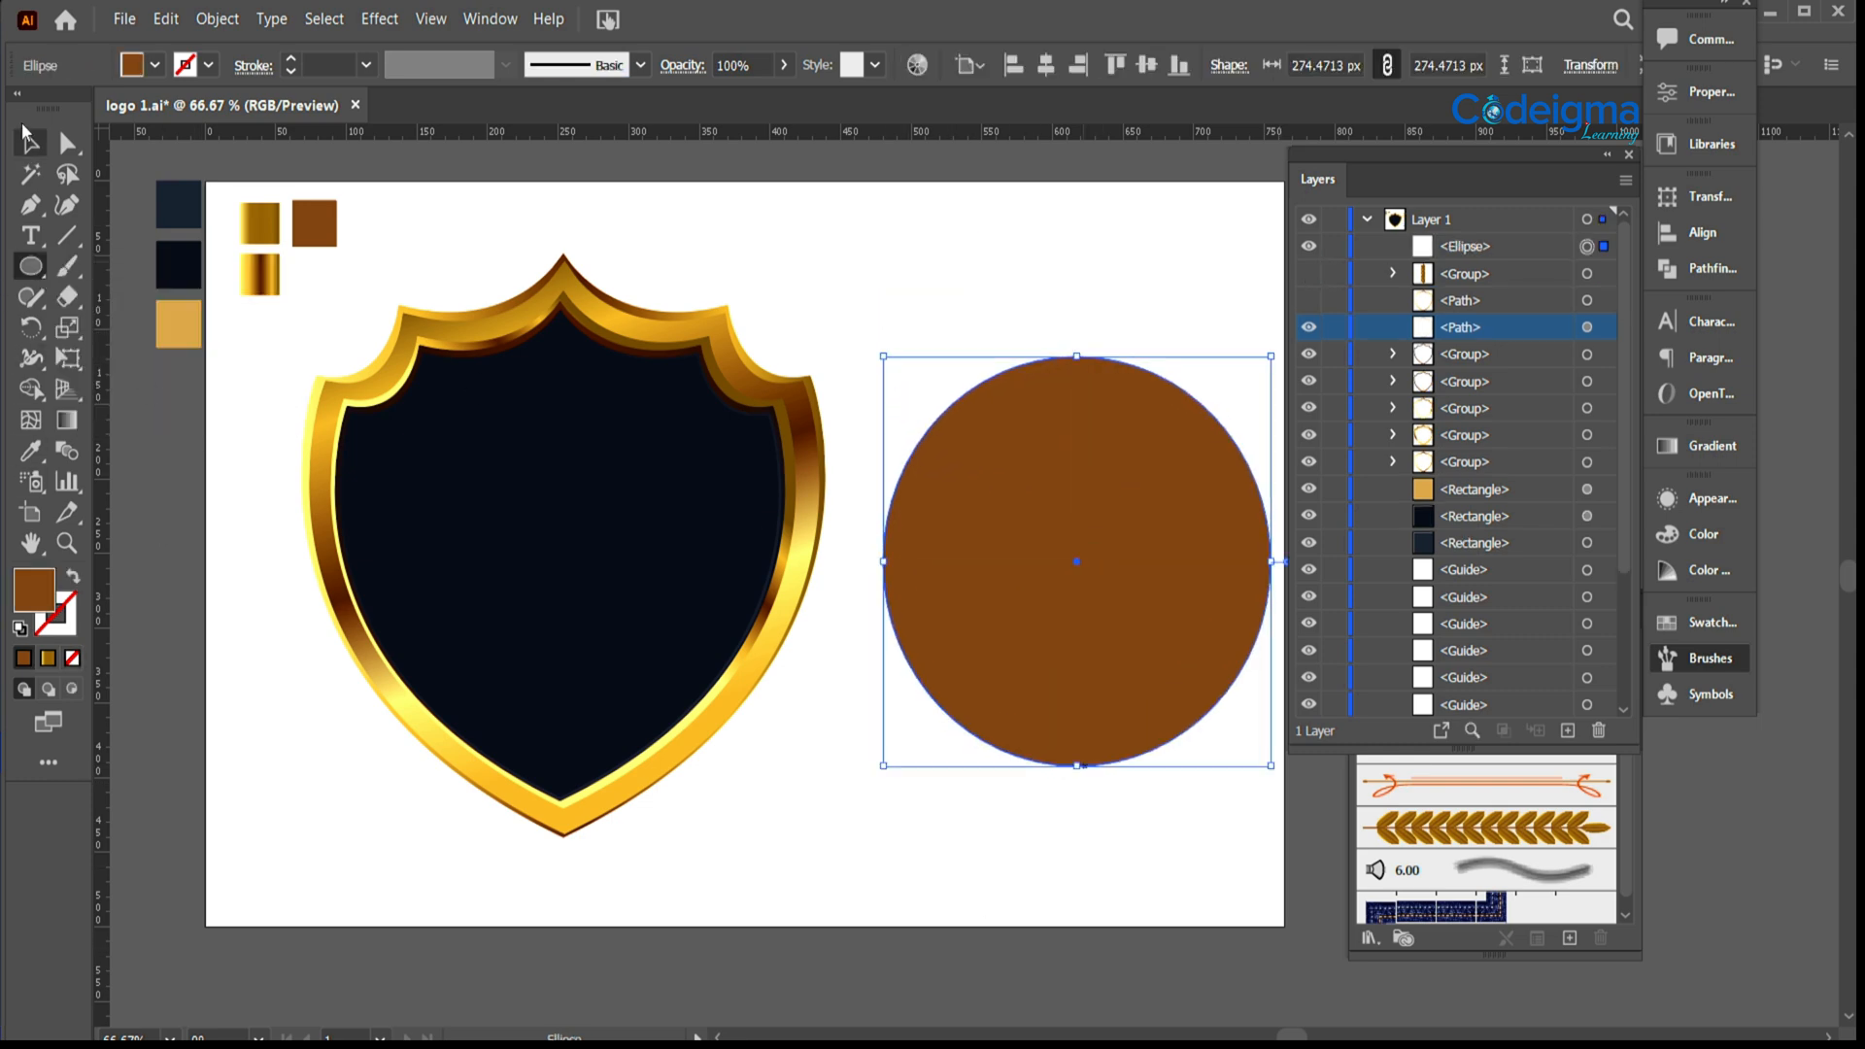
Step: Scale the circle to about 260 px to fit the shield's interior and move it back beside the shield
key(v)
drag(1073, 596, 556, 579)
drag(366, 348, 395, 366)
drag(583, 599, 583, 596)
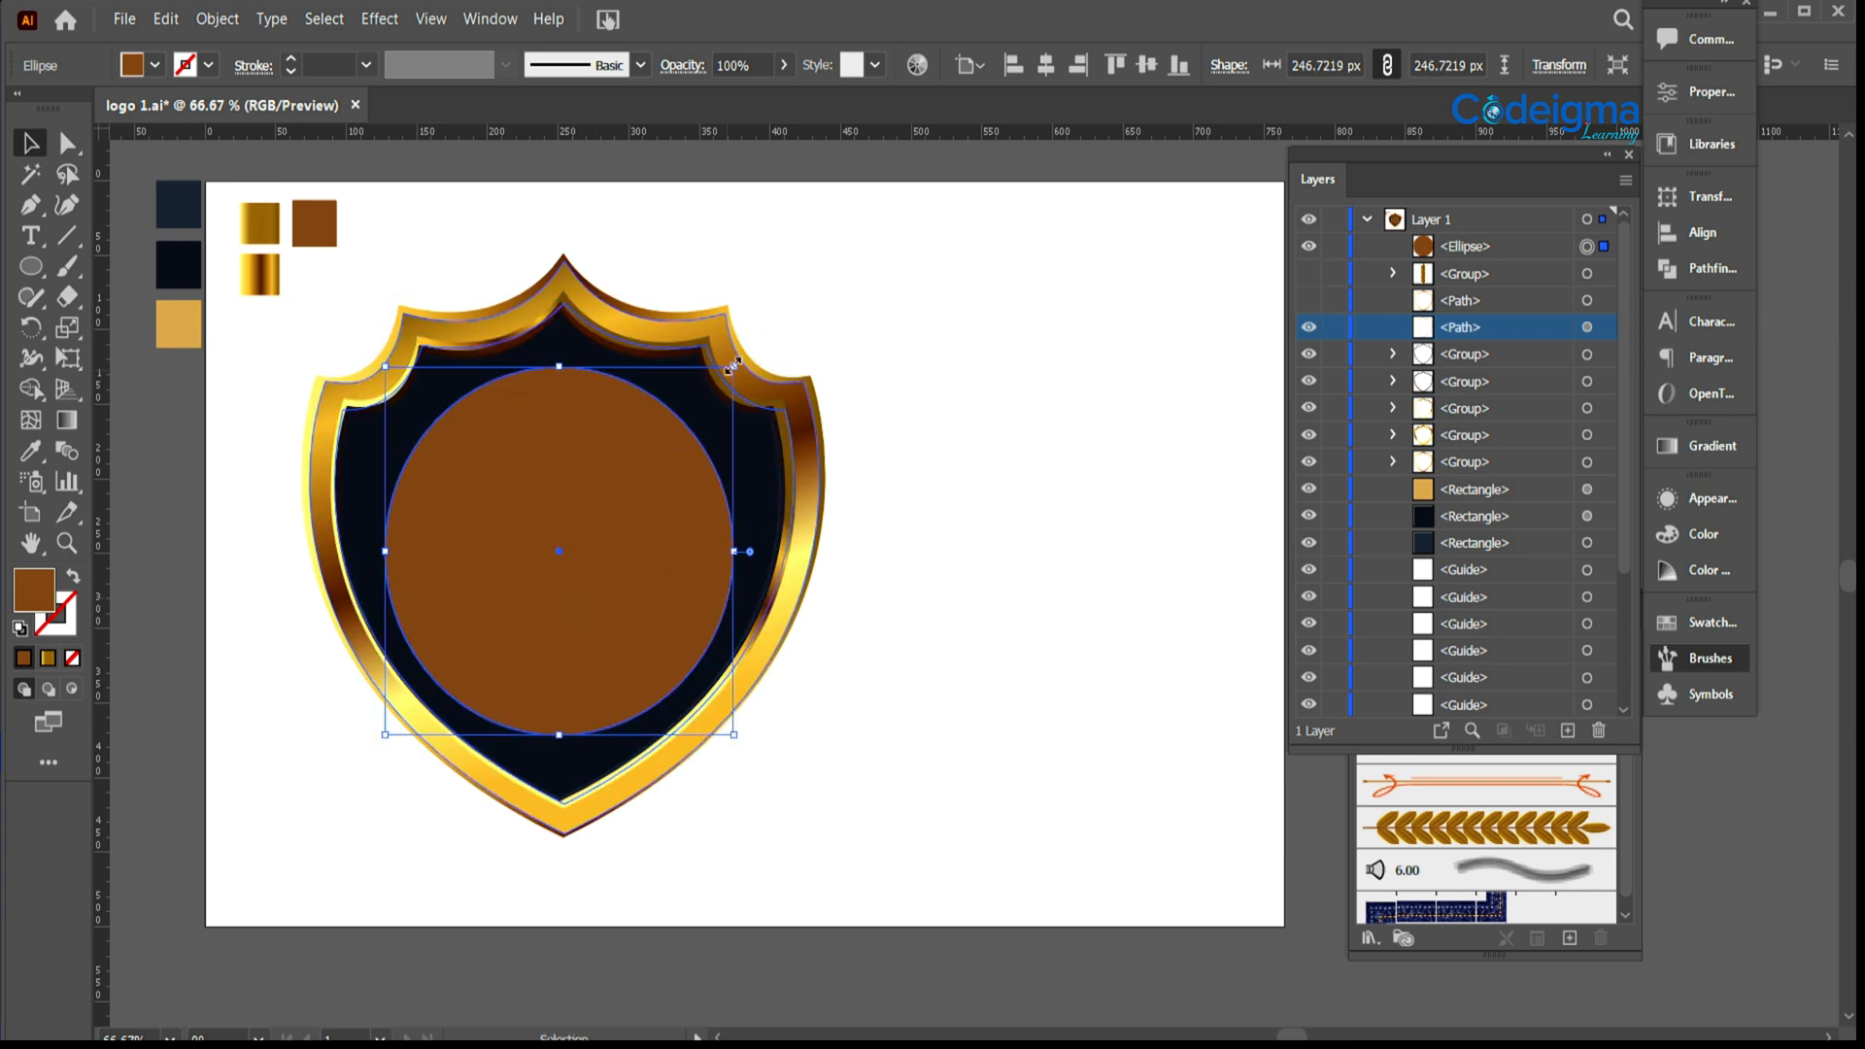
drag(737, 366, 762, 348)
drag(647, 575, 1124, 537)
Step: Swap the circle's brown fill to its stroke and delete its rightmost anchor point to leave only the left half arc
click(72, 580)
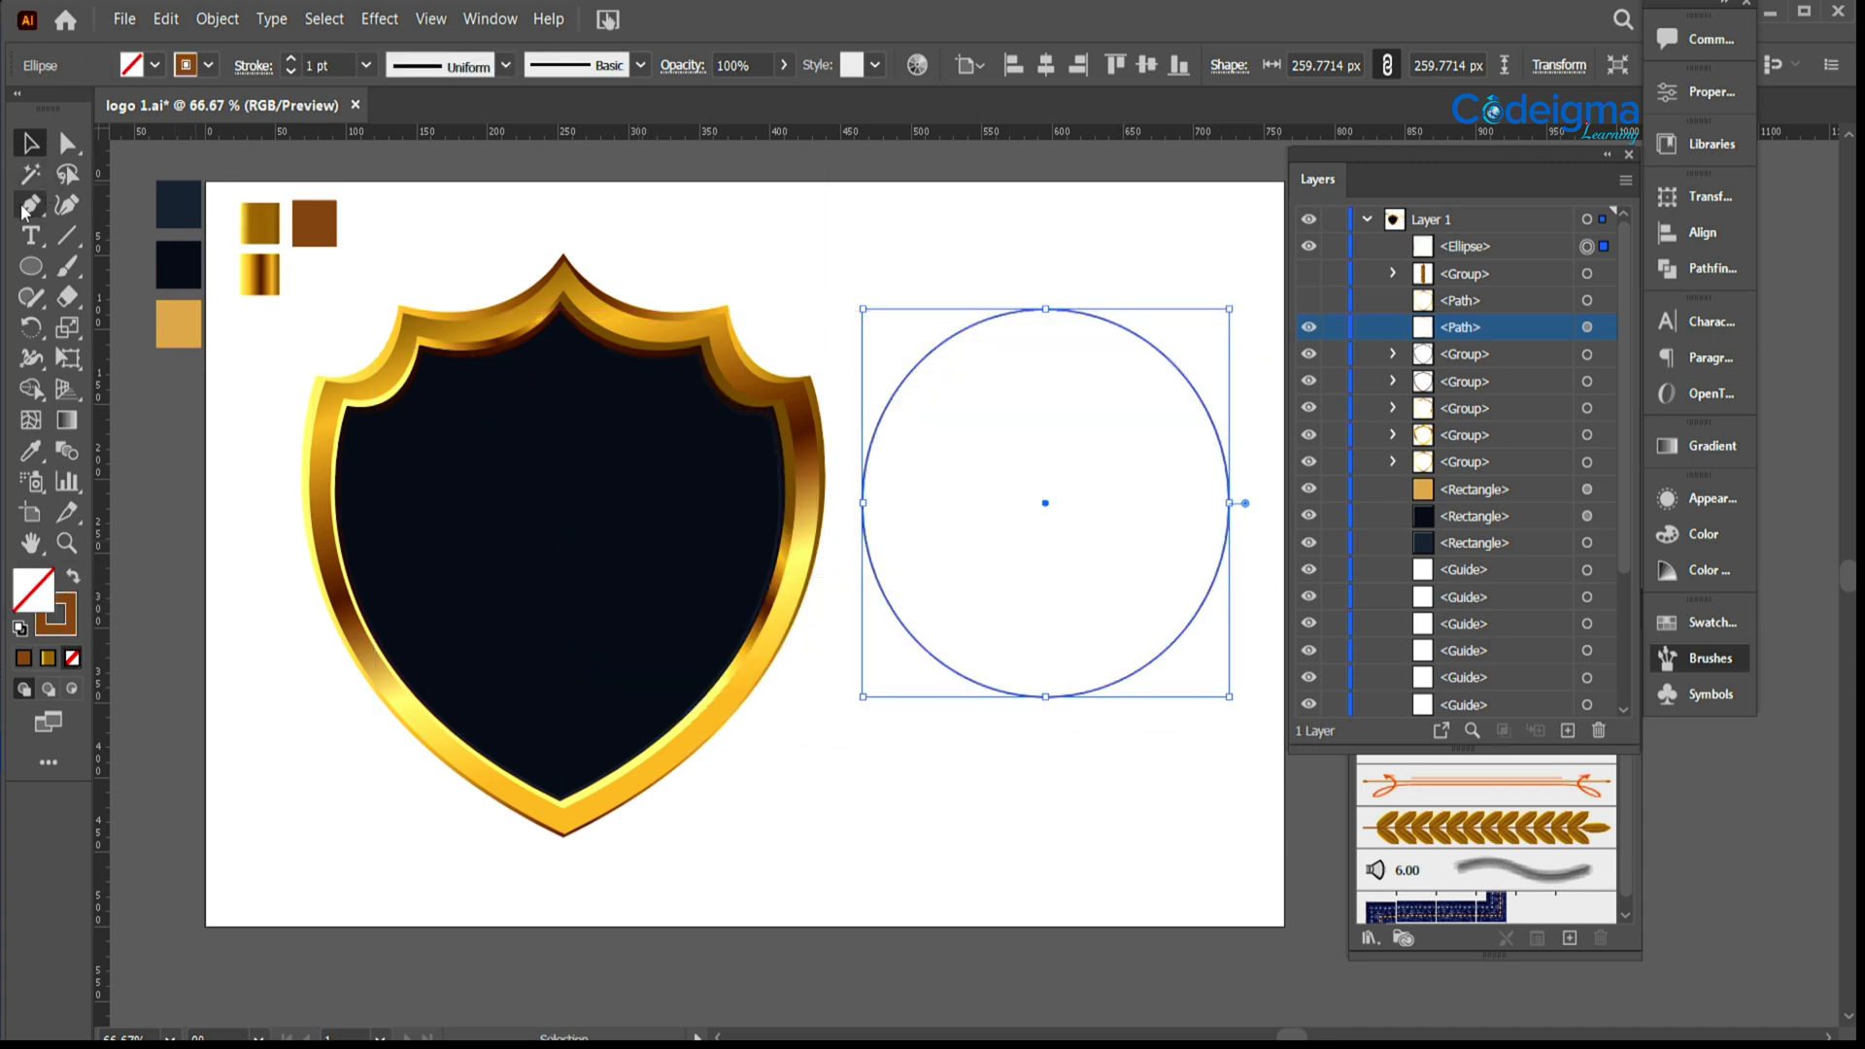
click(30, 204)
click(146, 291)
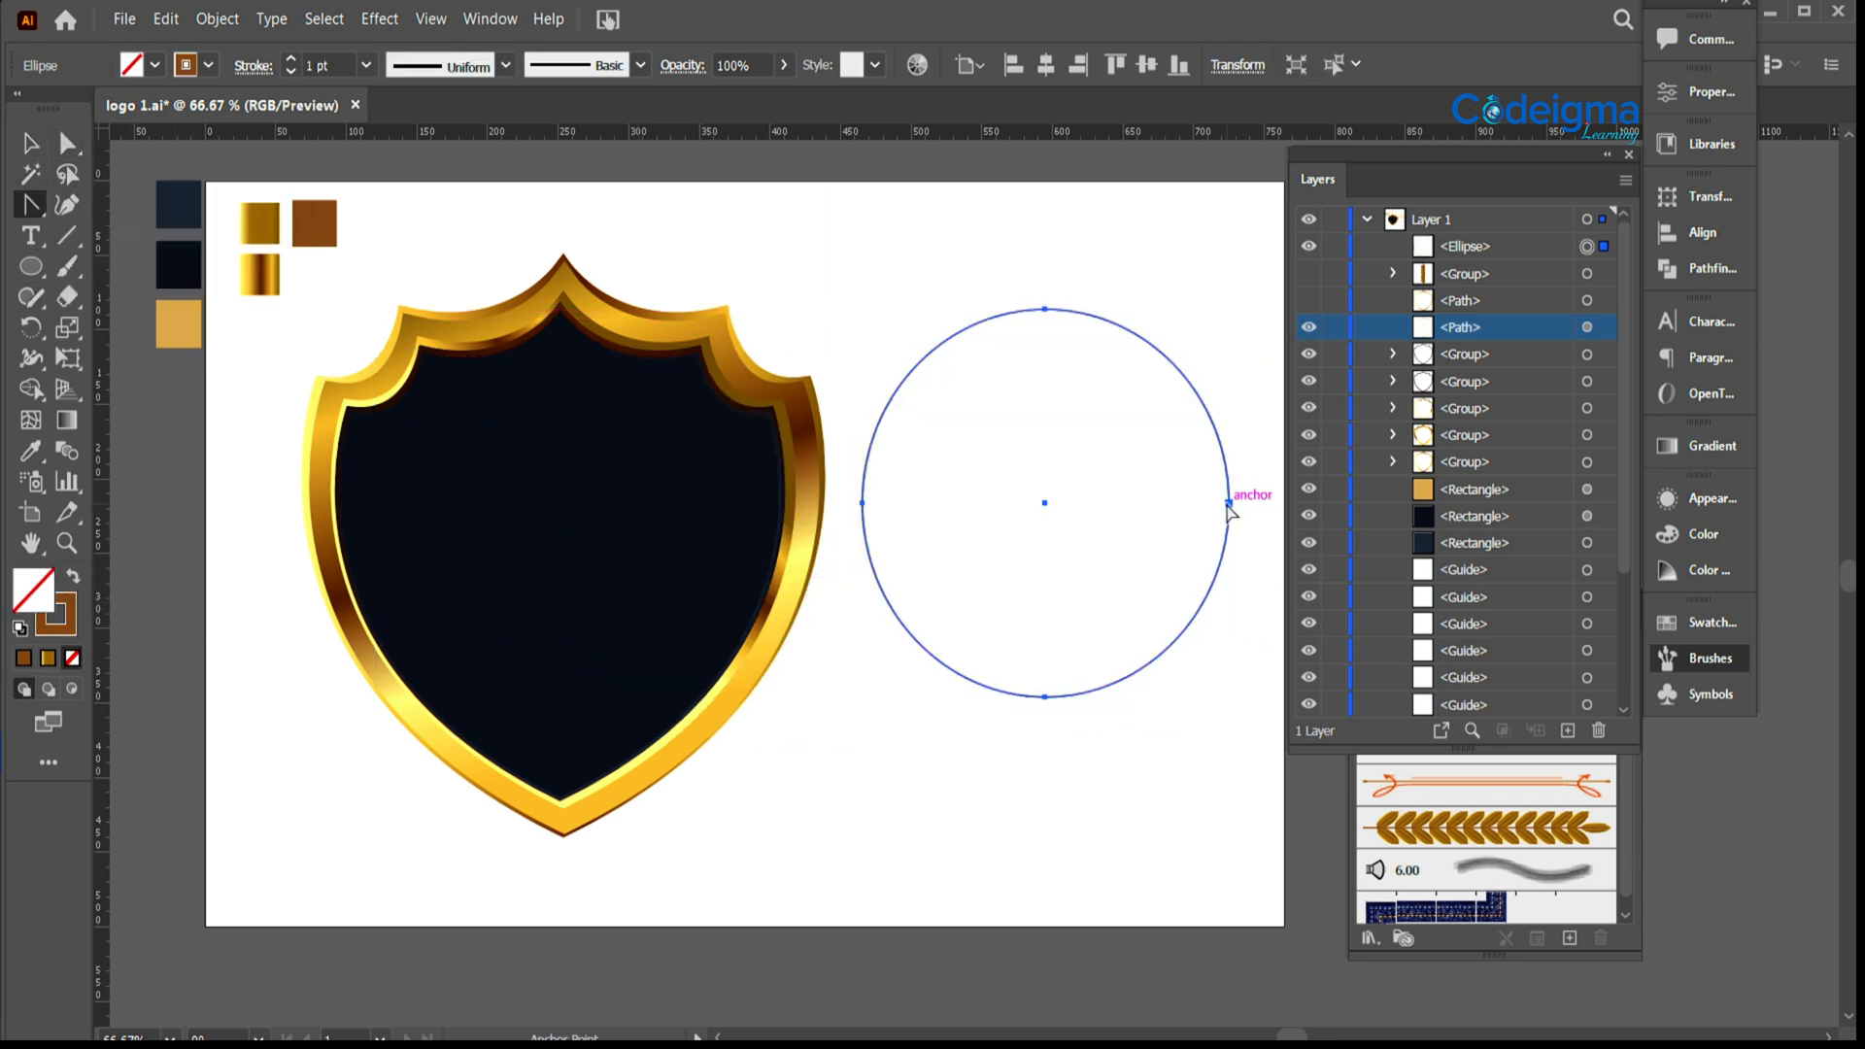
click(1229, 504)
key(ctrl+z)
key(a)
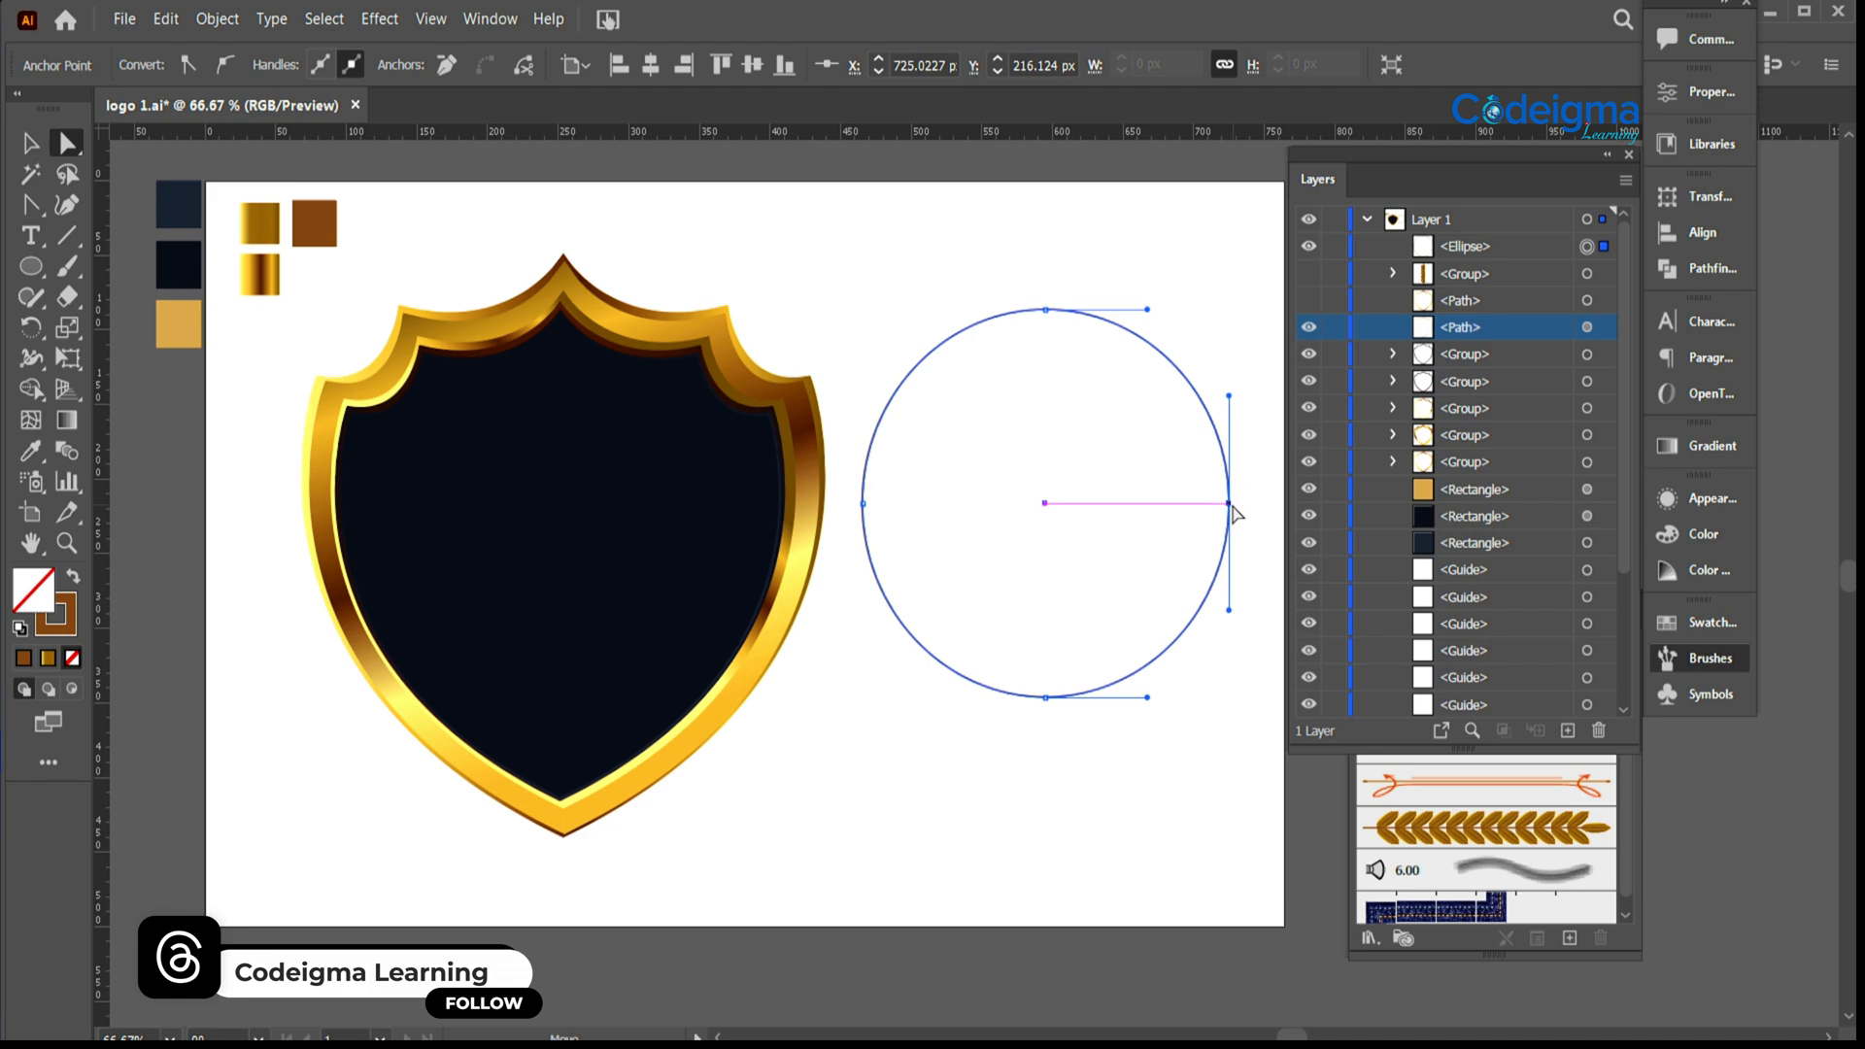
key(Delete)
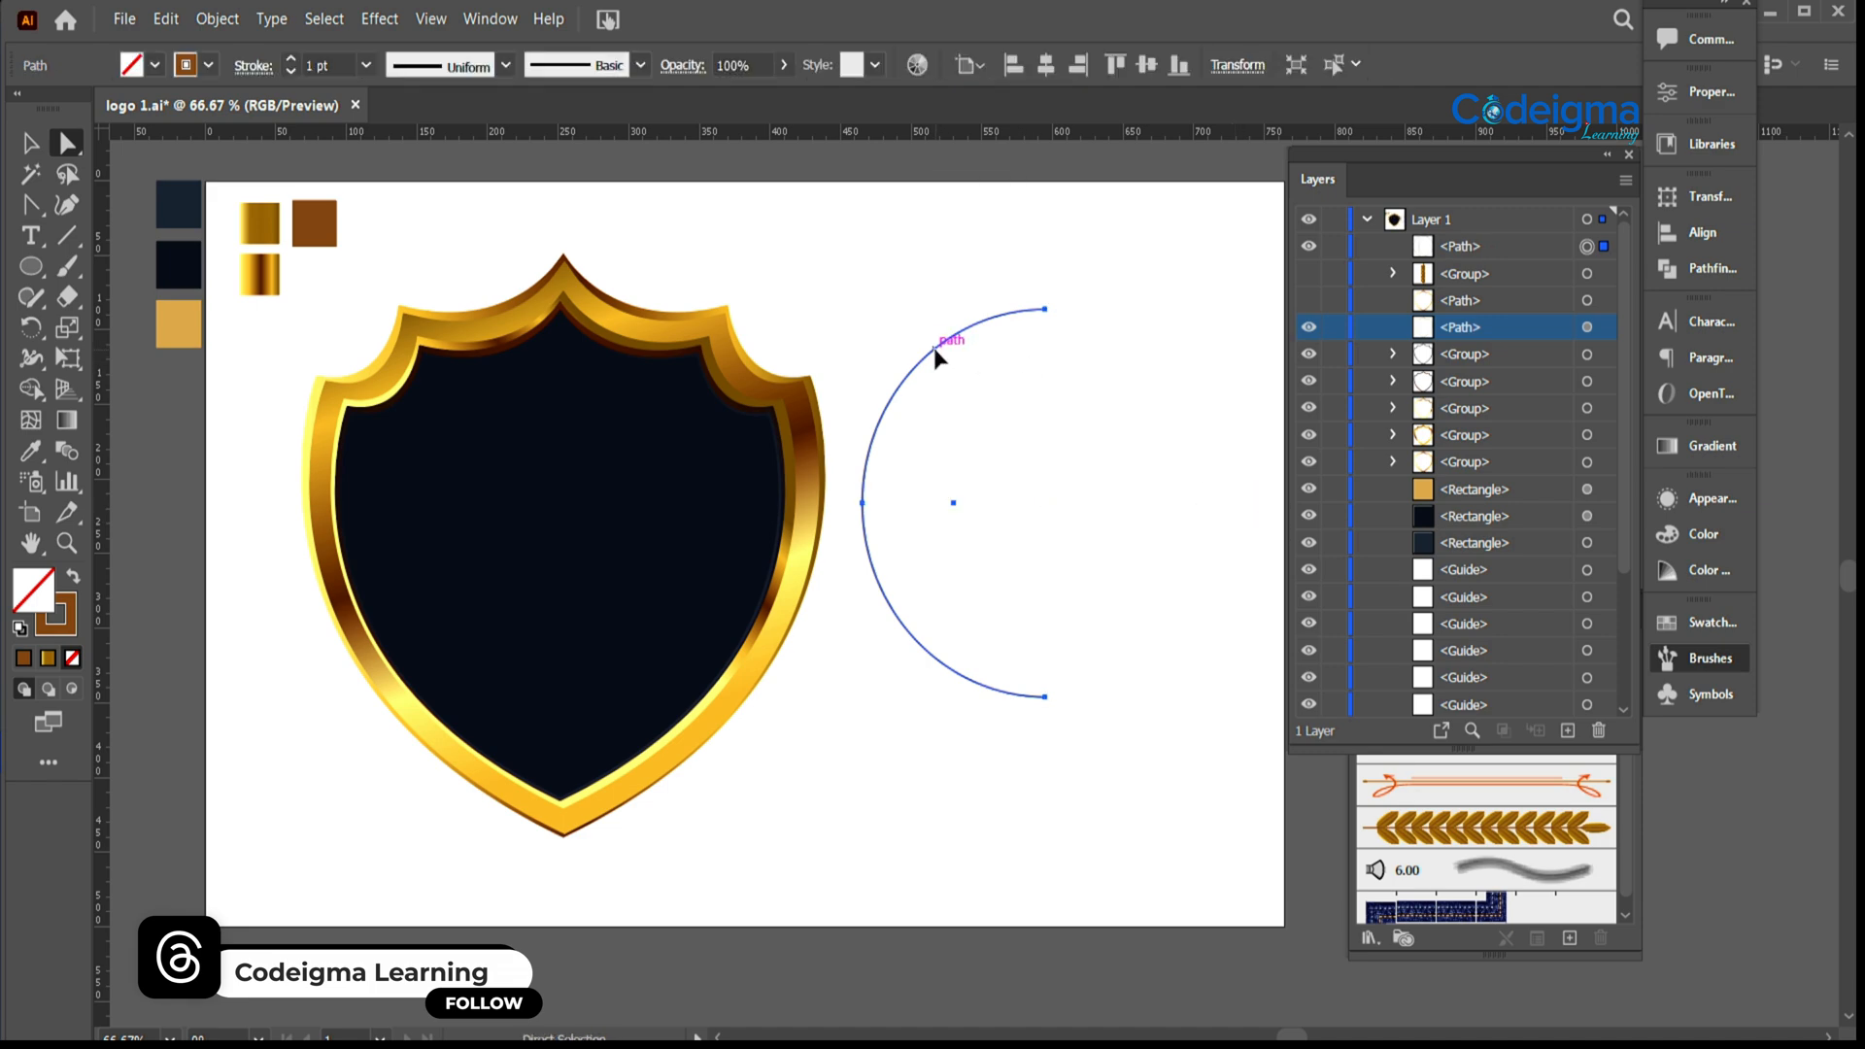
Step: Add an anchor point on the upper part of the arc and remove the segment above it
click(32, 208)
click(1045, 309)
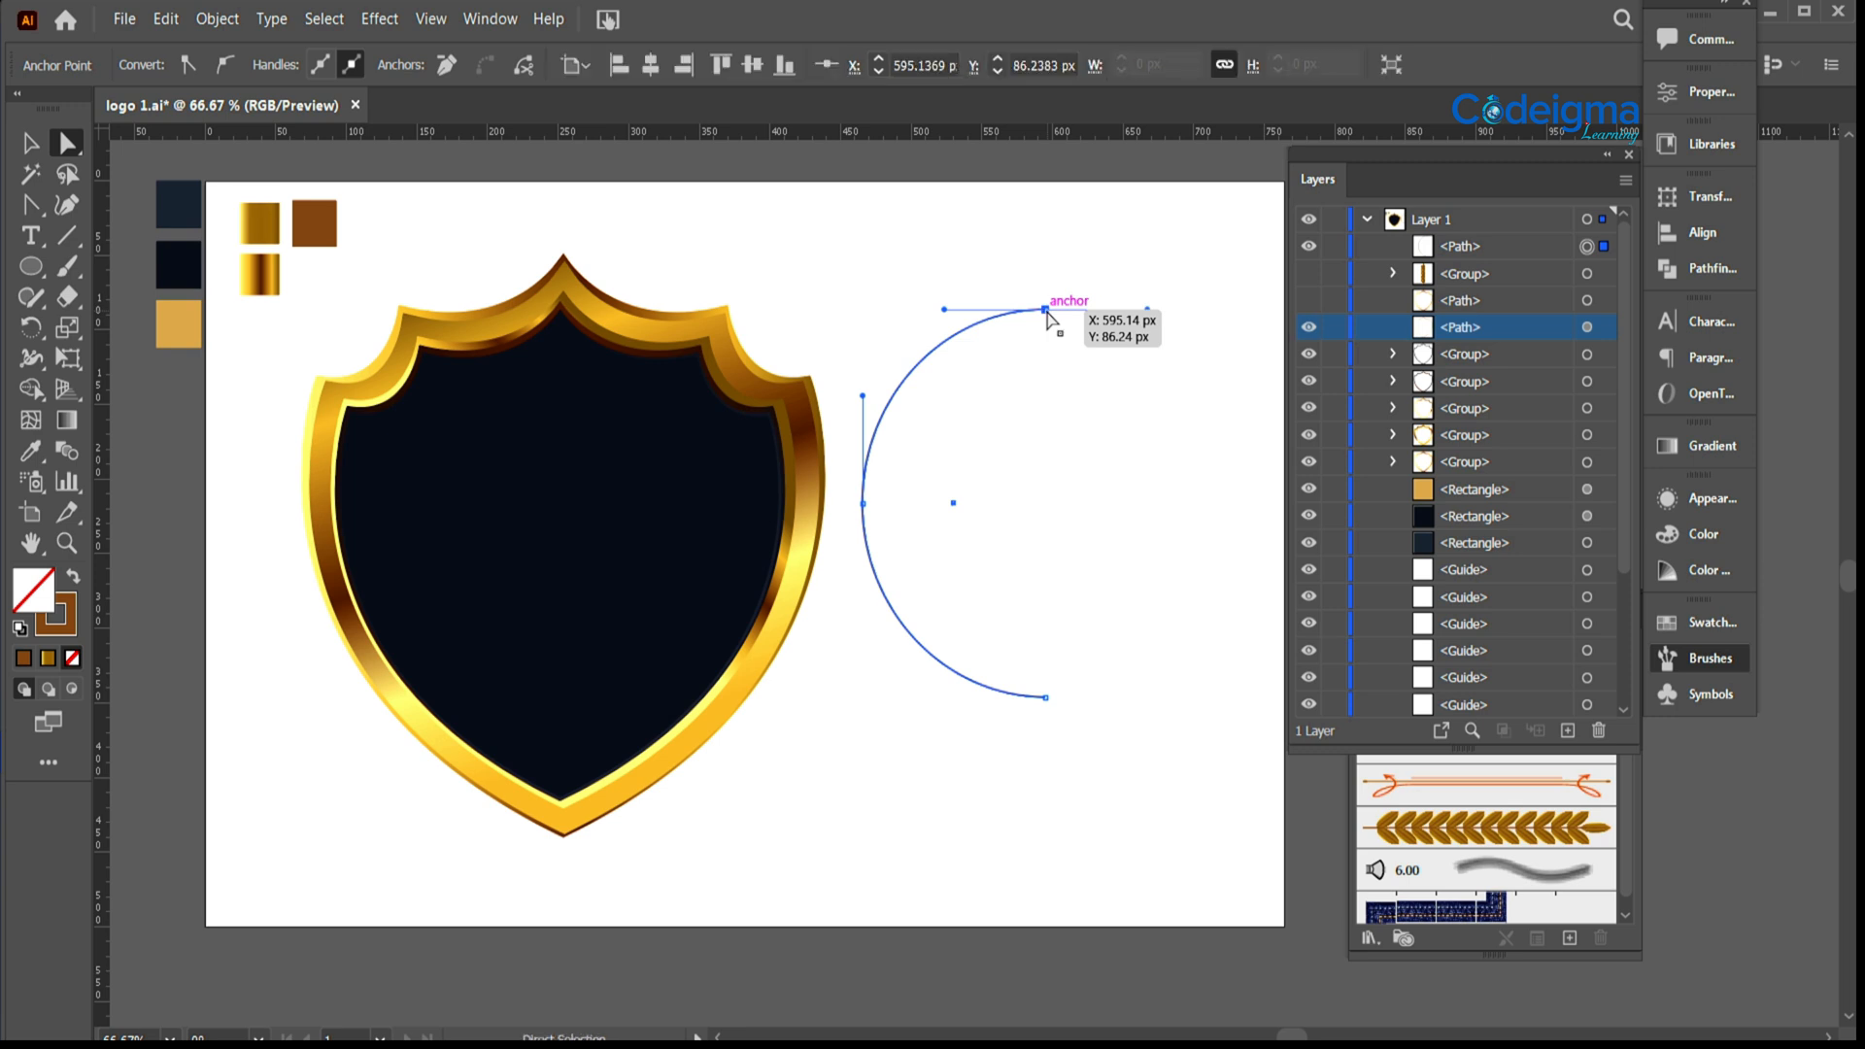
drag(1046, 309, 1147, 309)
click(66, 204)
click(158, 239)
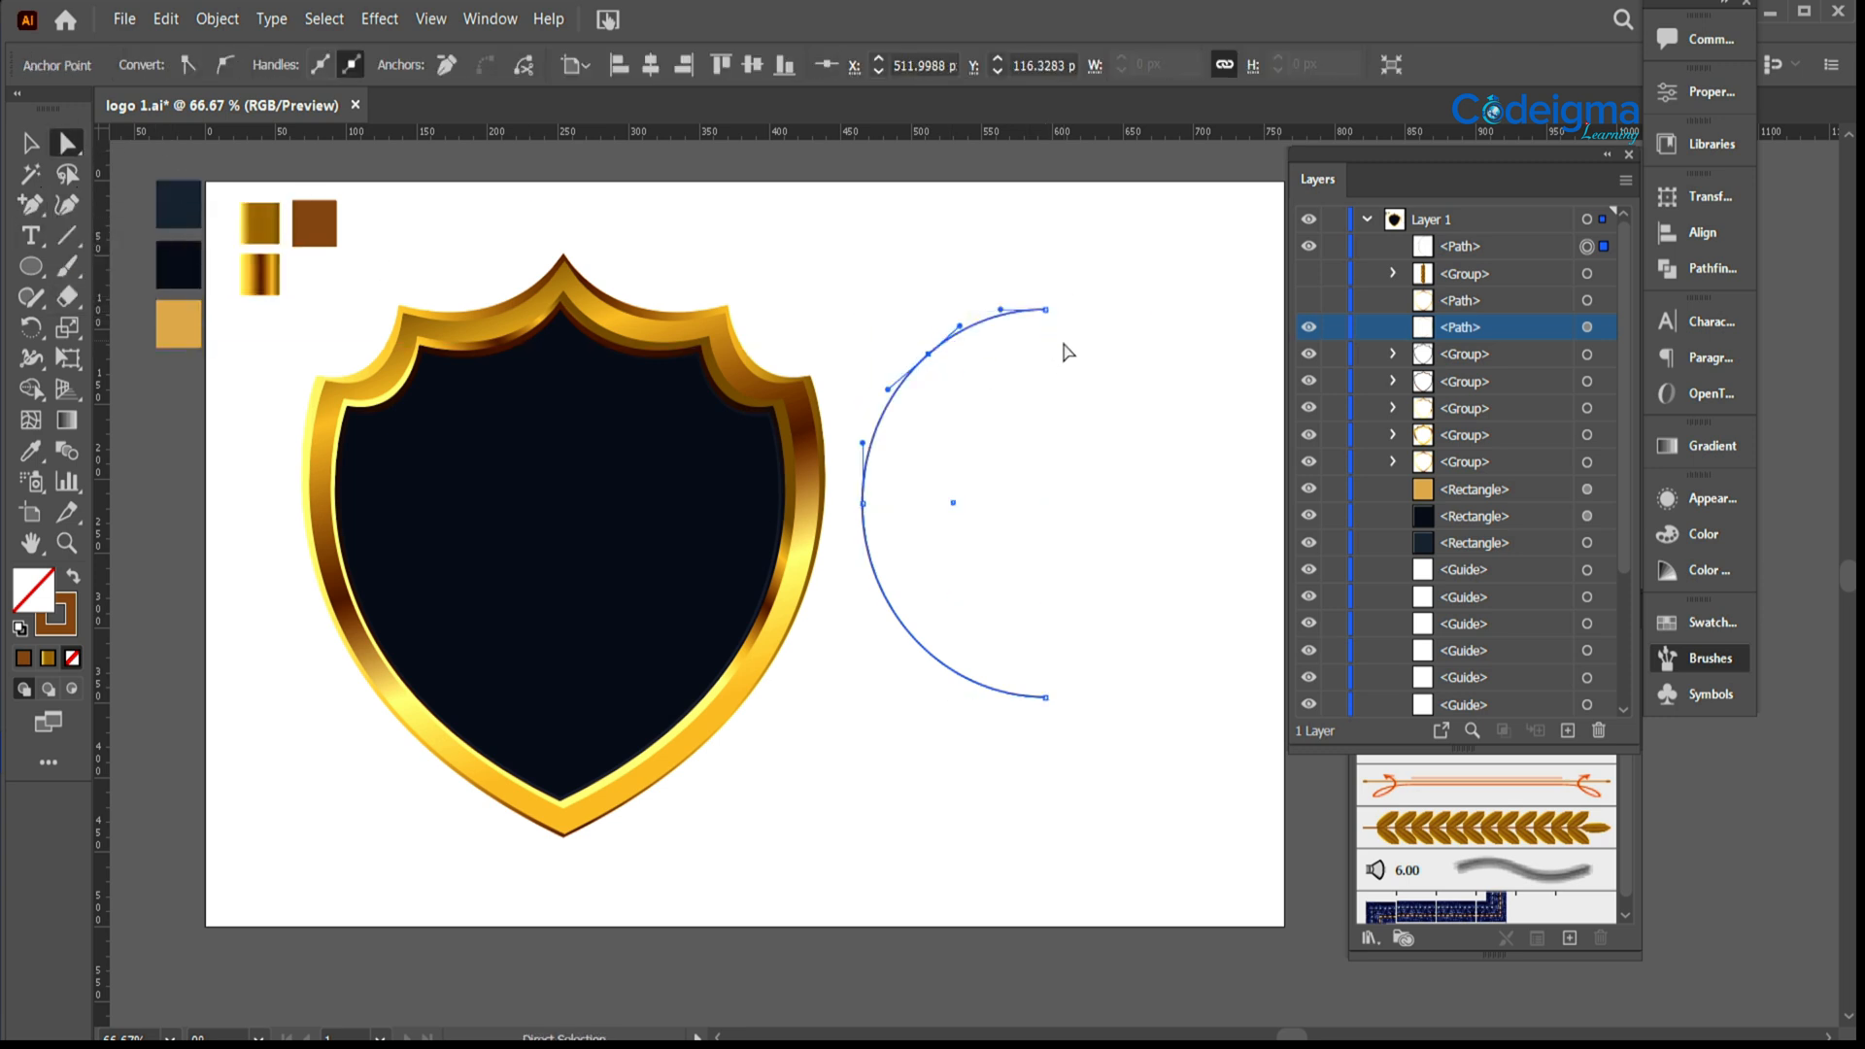
key(v)
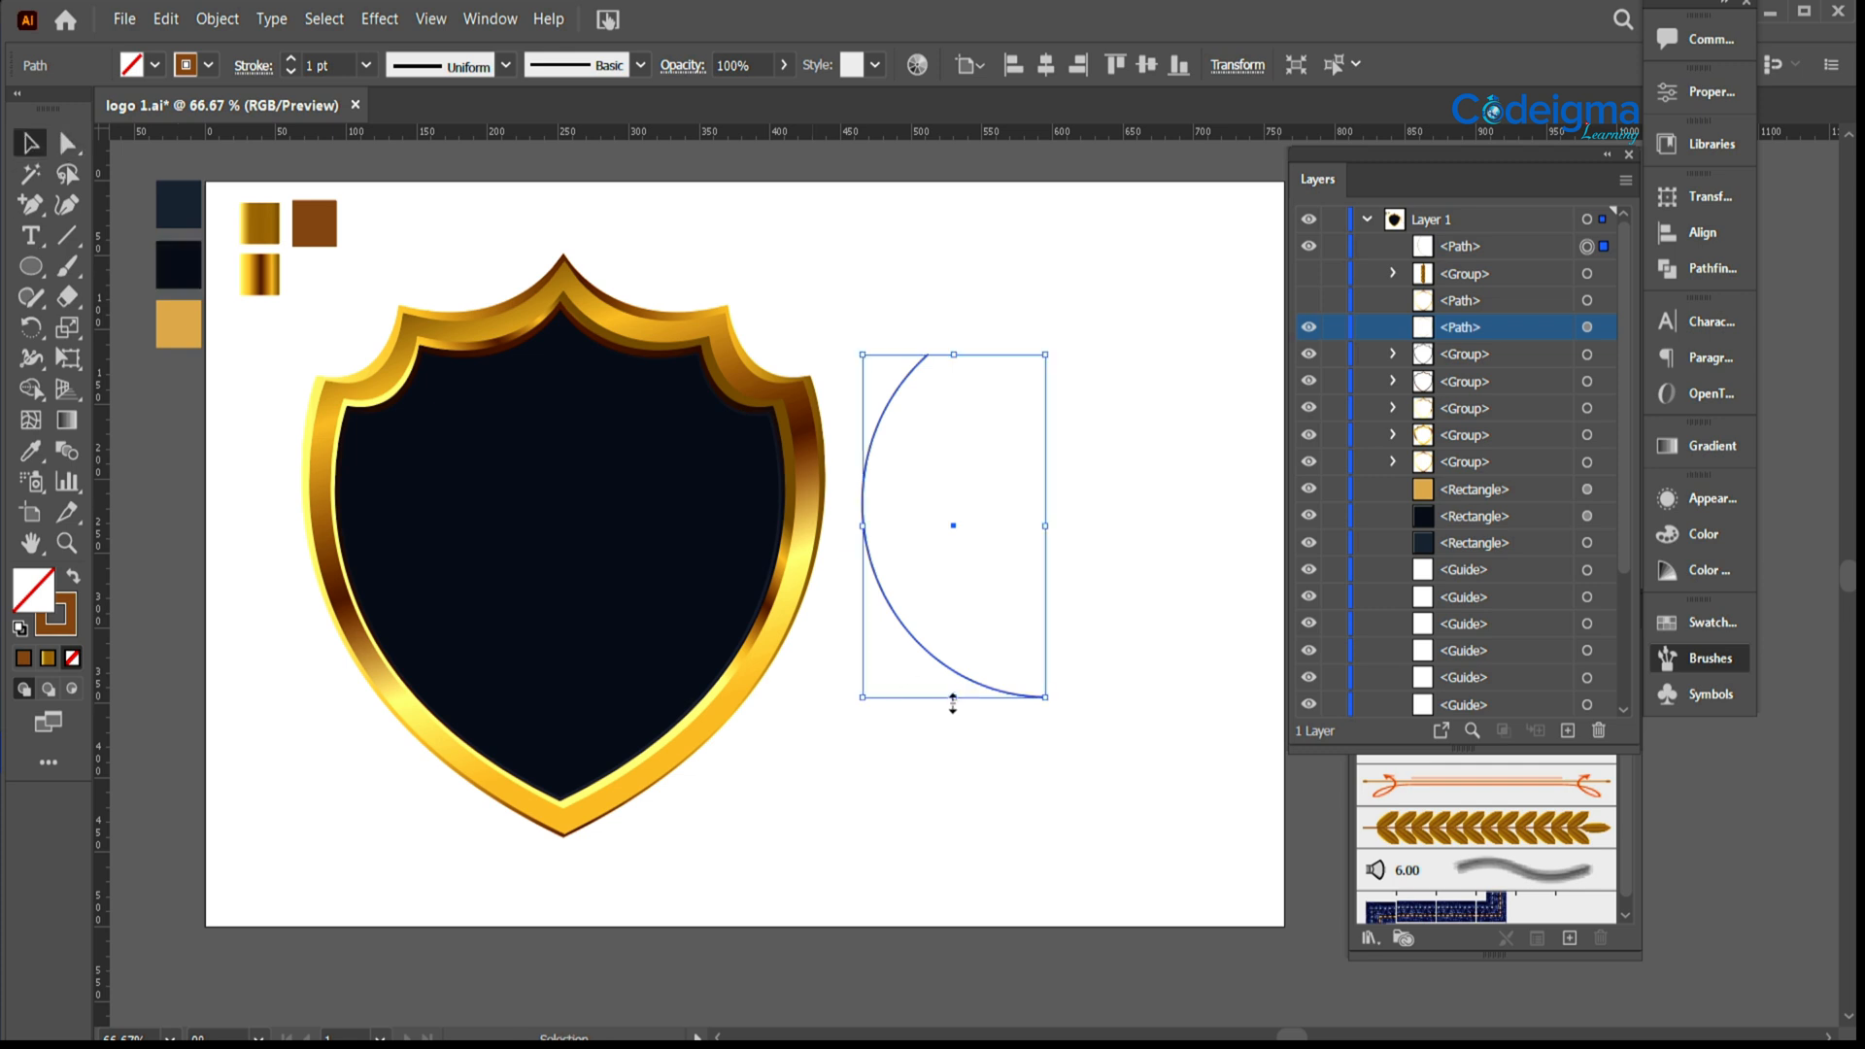
Step: Apply the laurel art brush to the arc and place the curved branch just beside the shield's right edge
click(1448, 833)
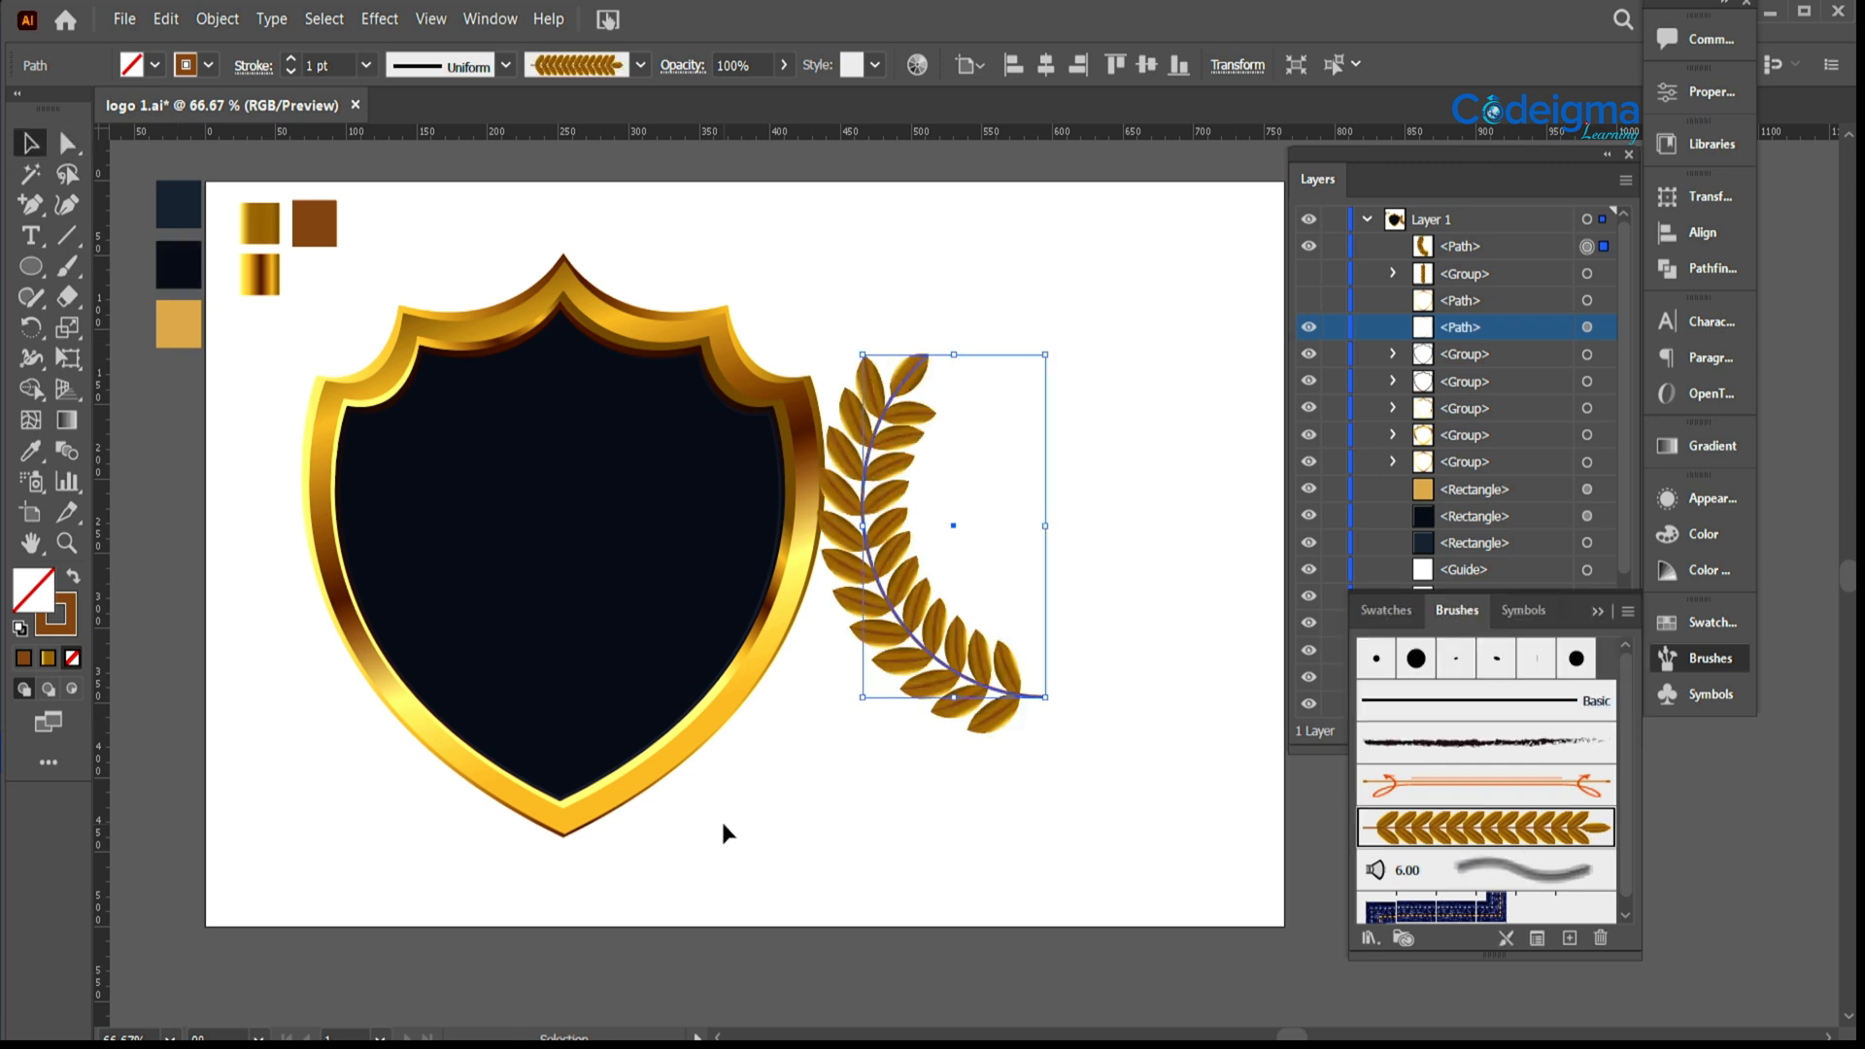
click(959, 785)
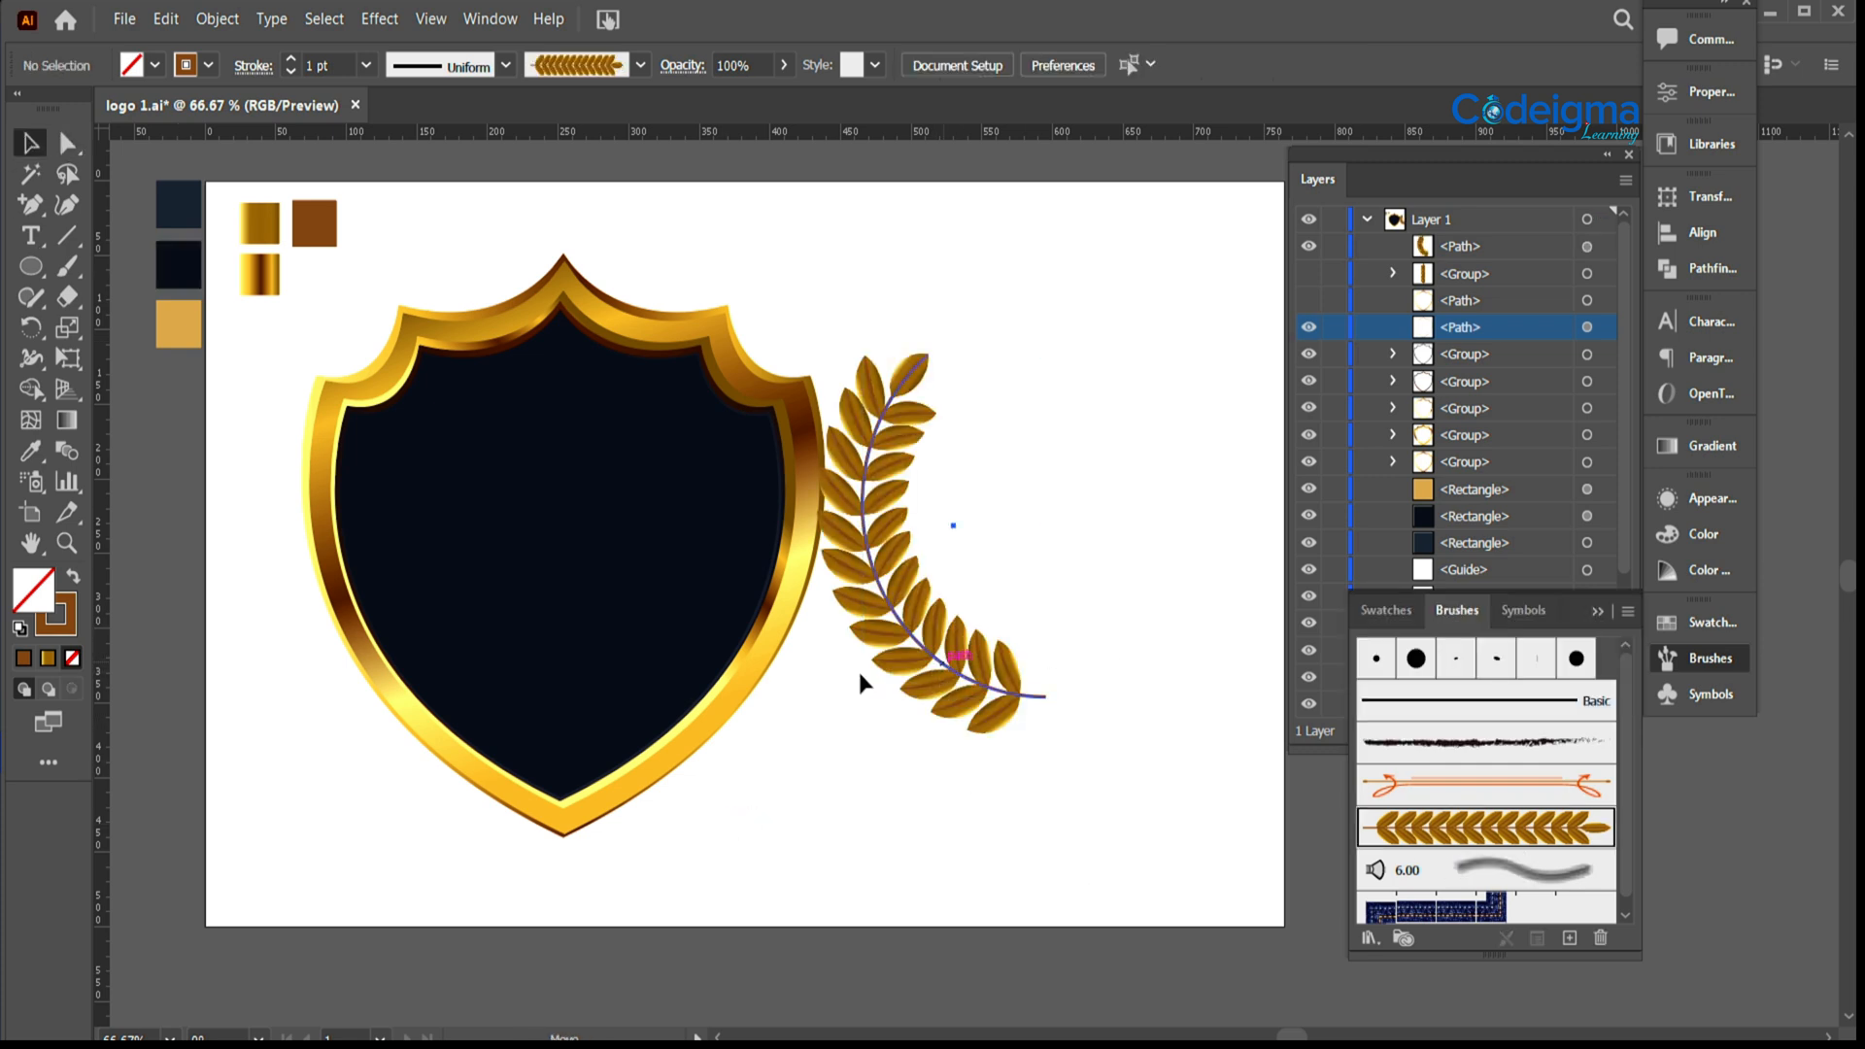
drag(861, 684, 966, 629)
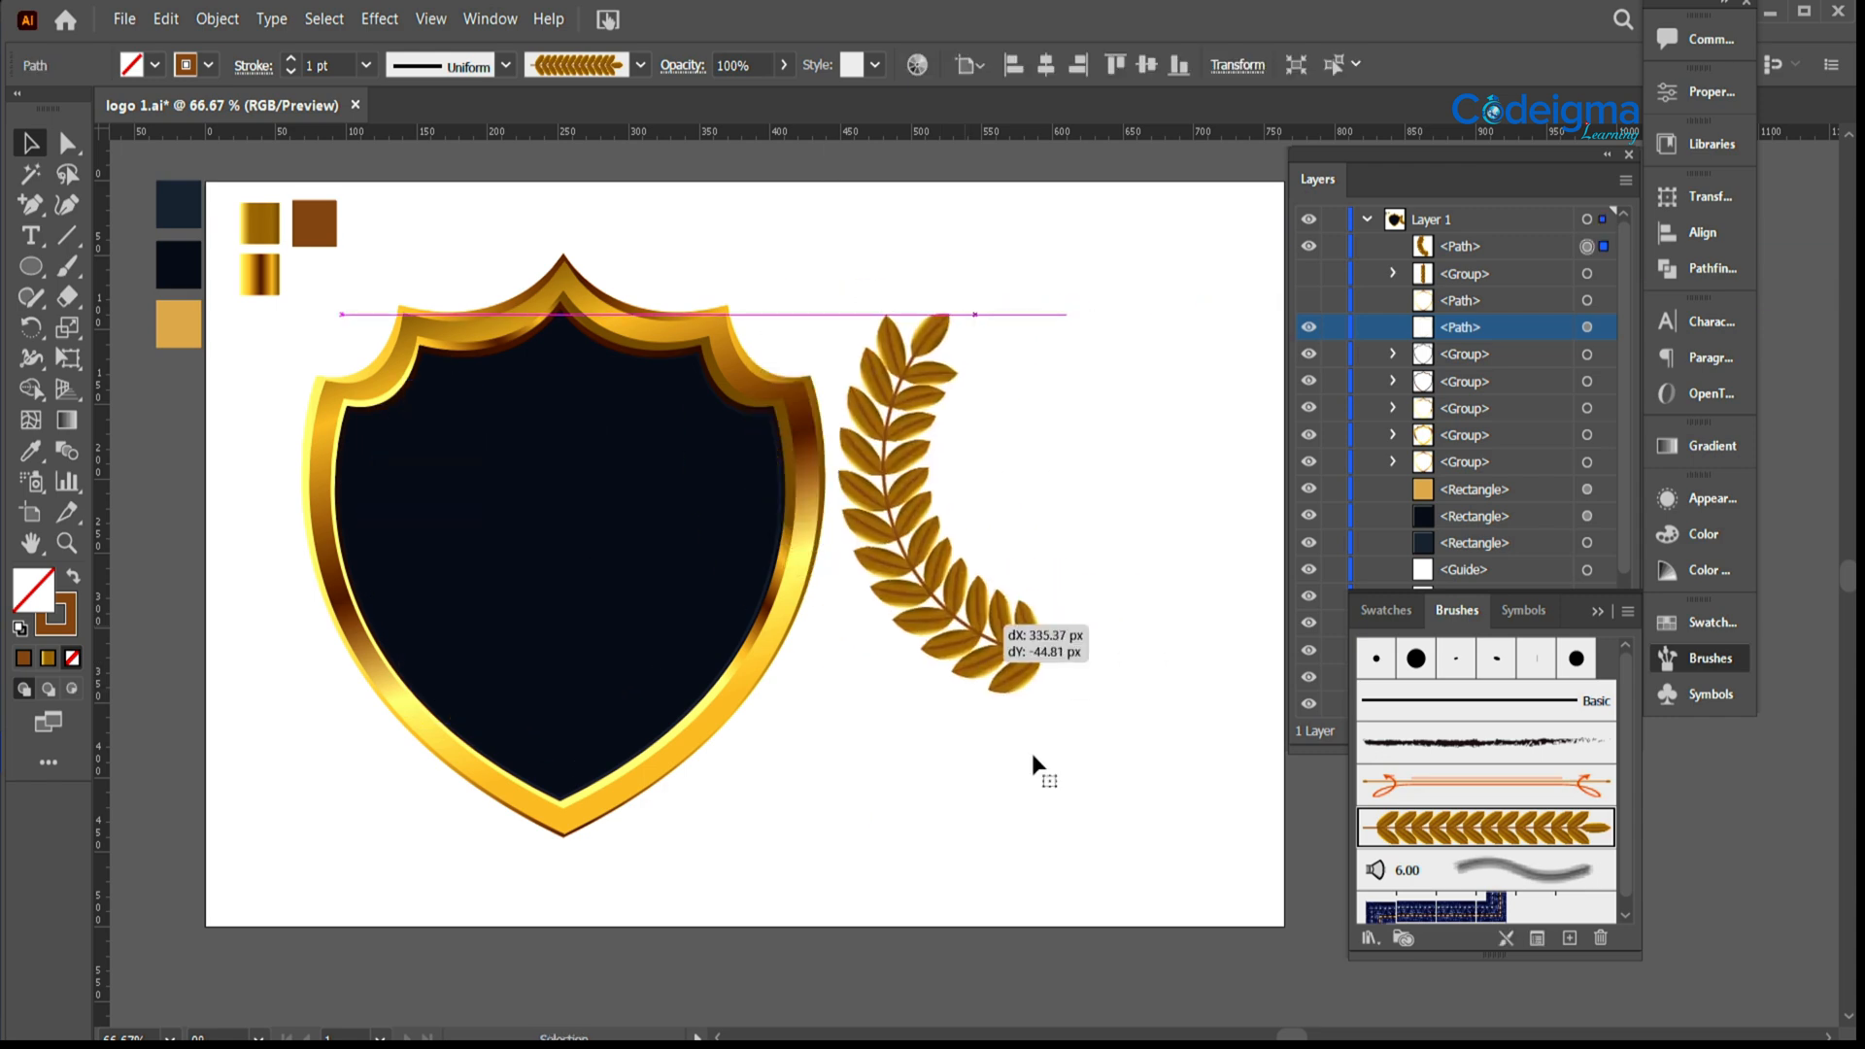
drag(1042, 779, 786, 757)
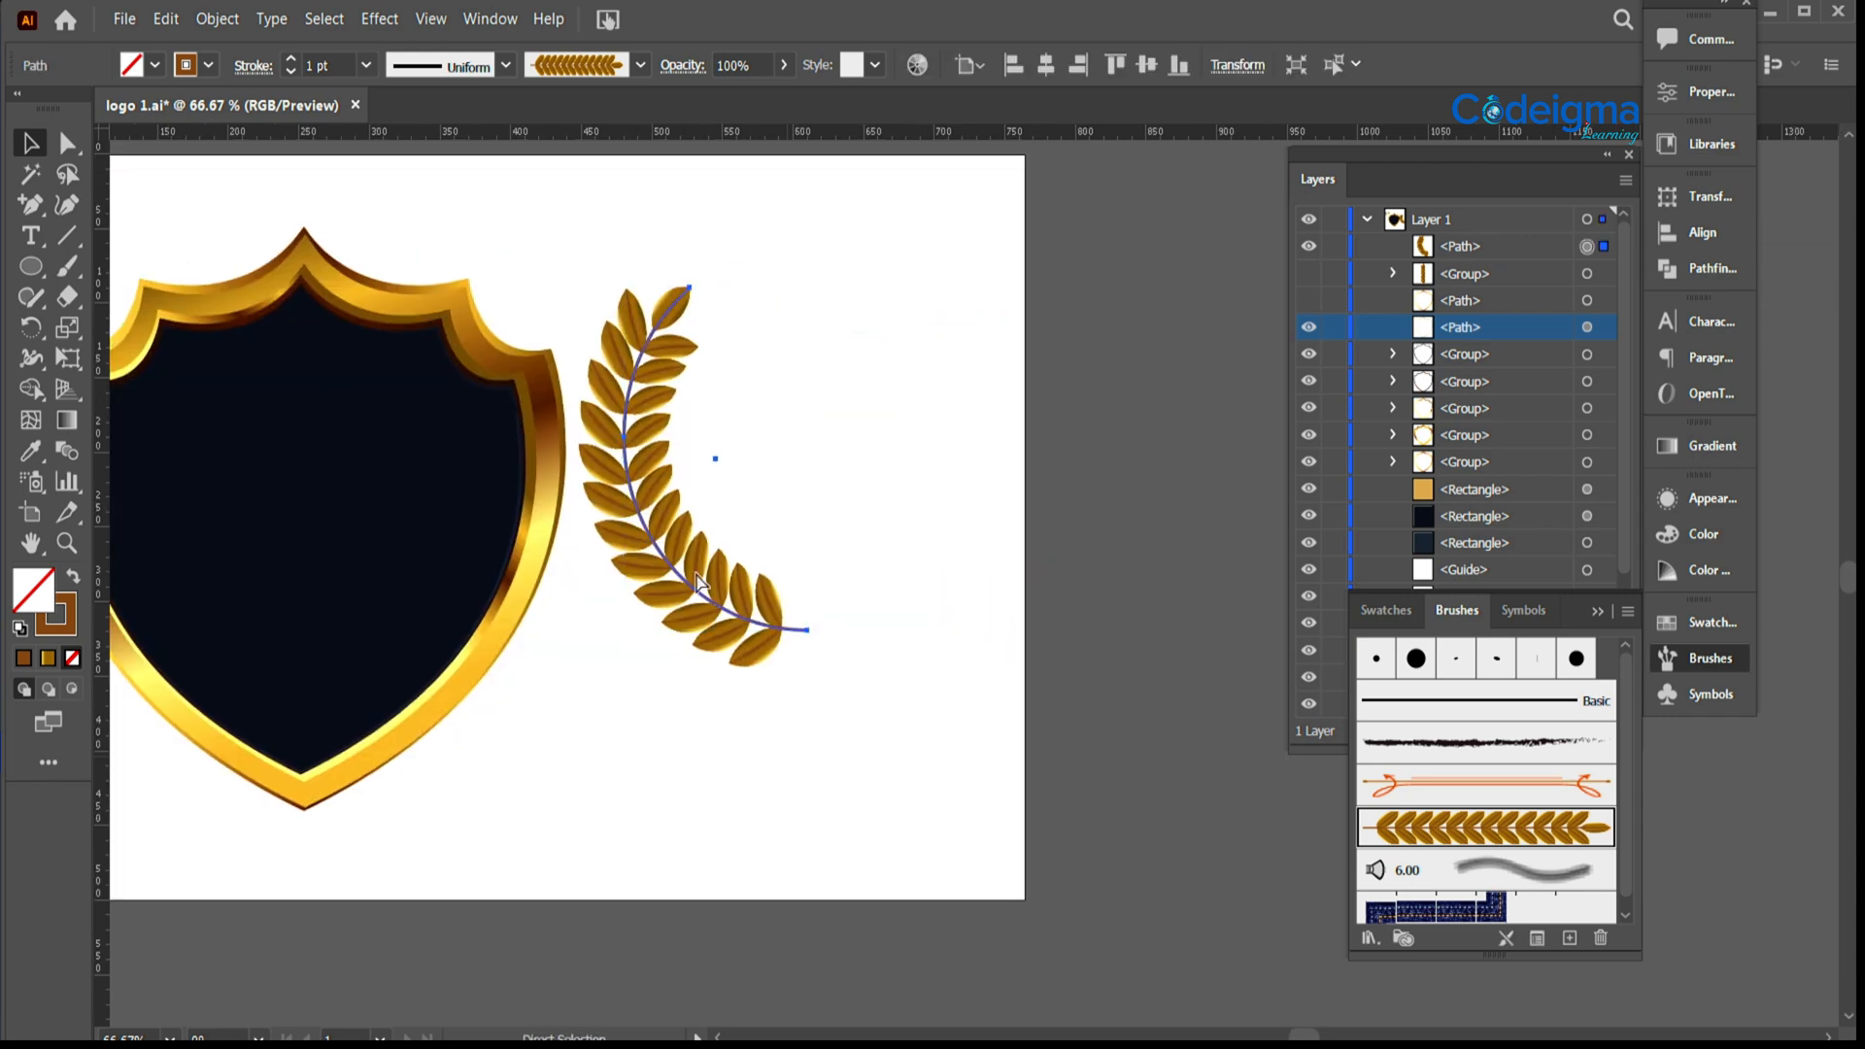
Step: Paste a copy of the curved branch in front, reflect it across the vertical axis and place it opposite to form a wreath
key(ctrl+c)
key(ctrl+f)
right_click(719, 595)
mouse_move(855, 446)
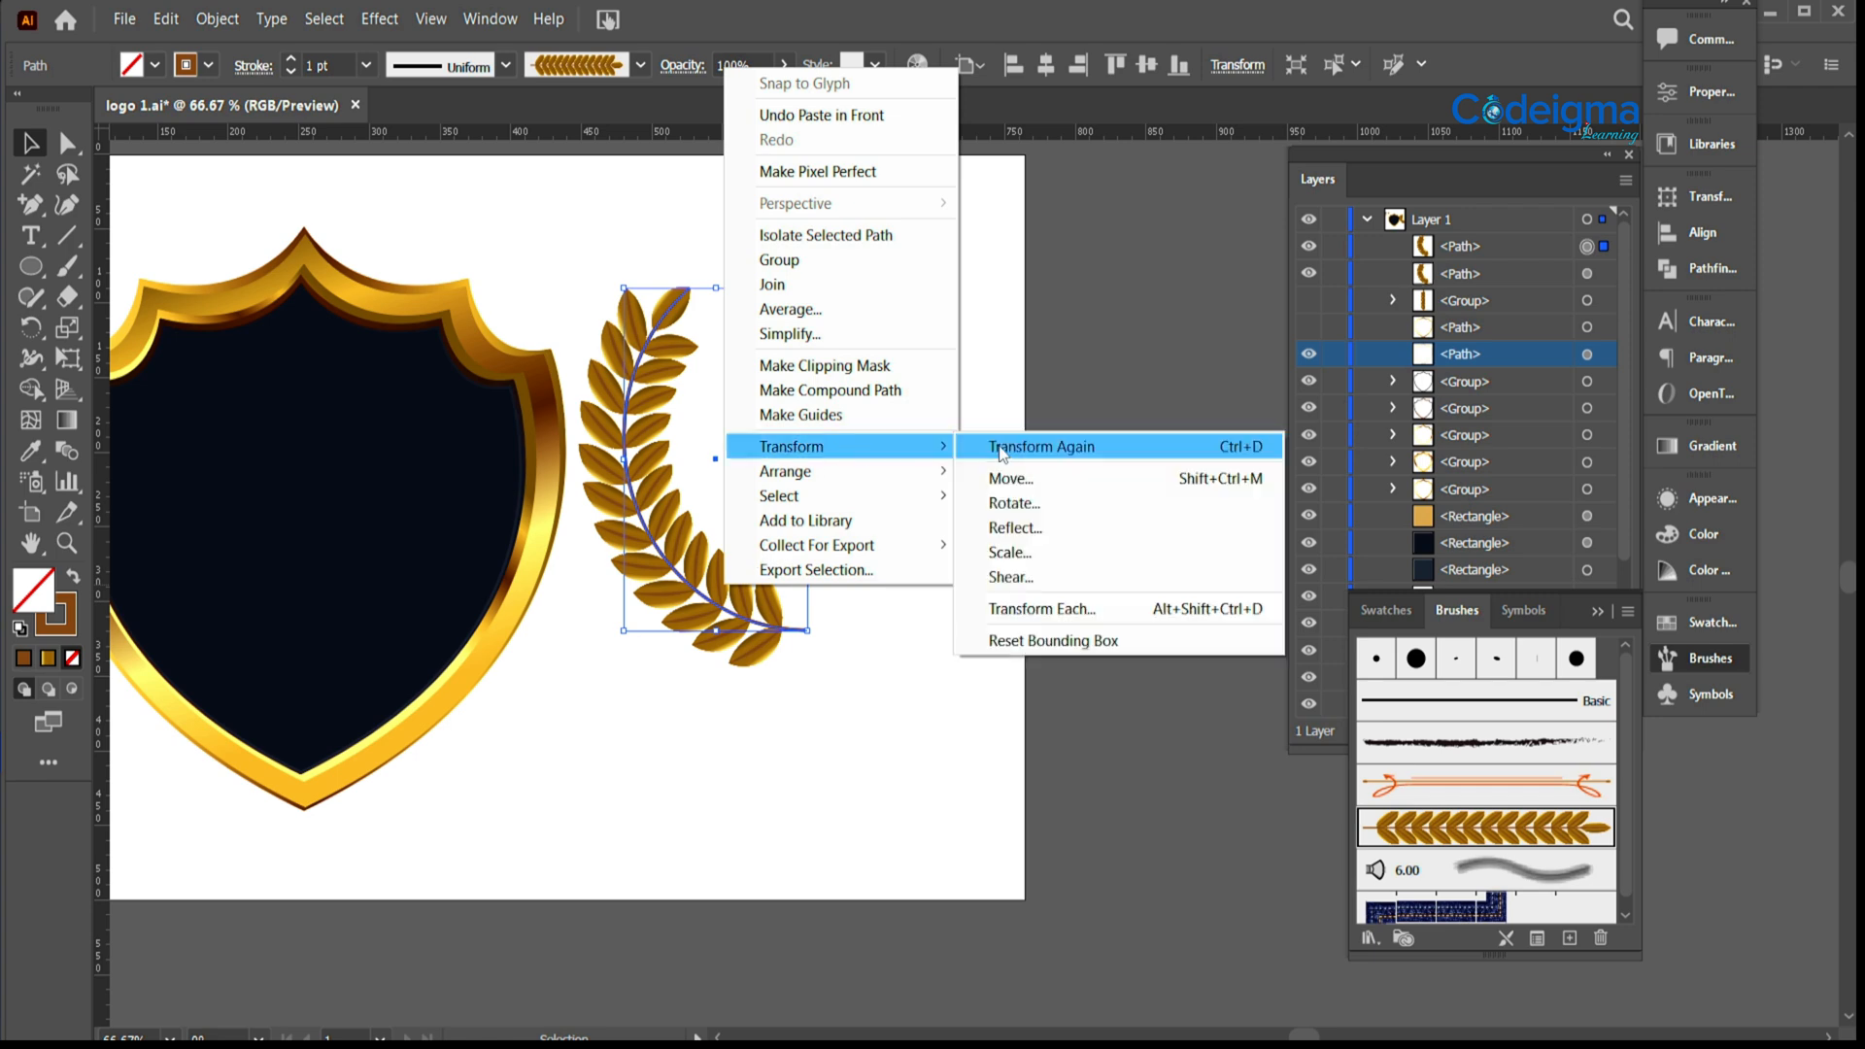
click(1036, 531)
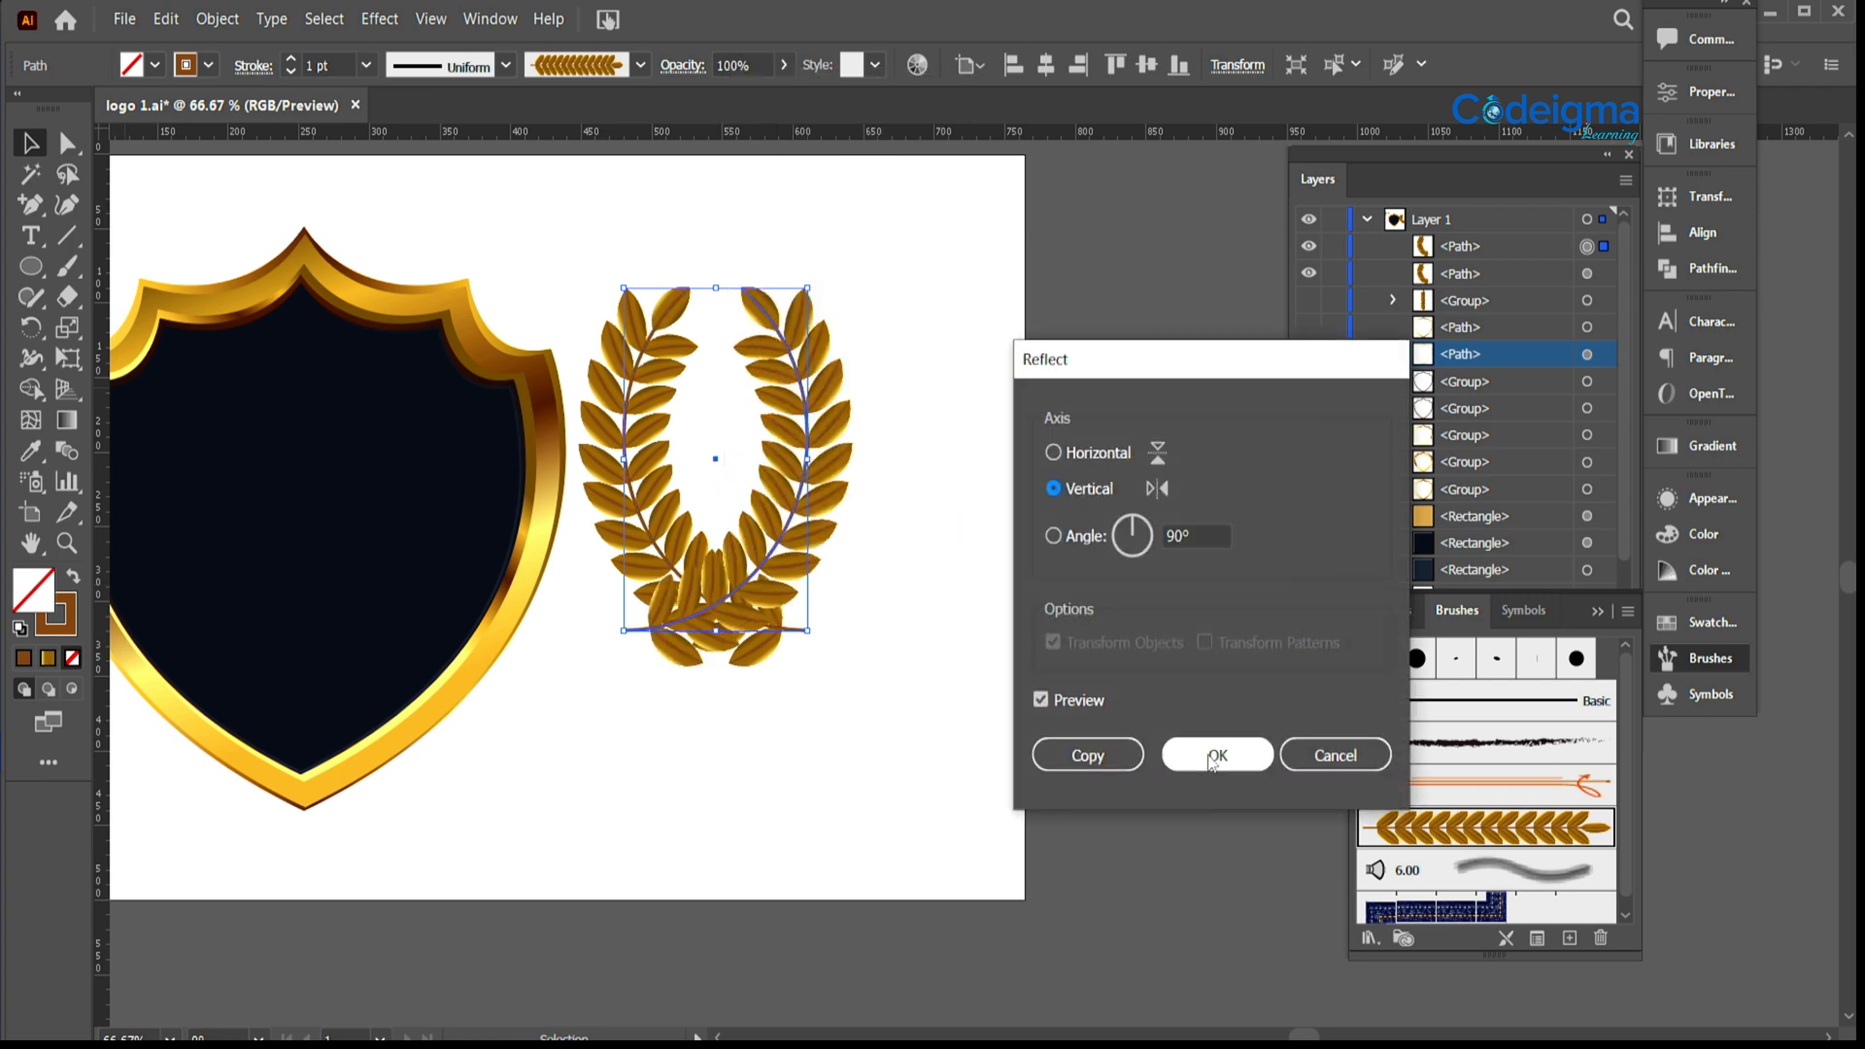
click(1214, 755)
drag(787, 535, 974, 532)
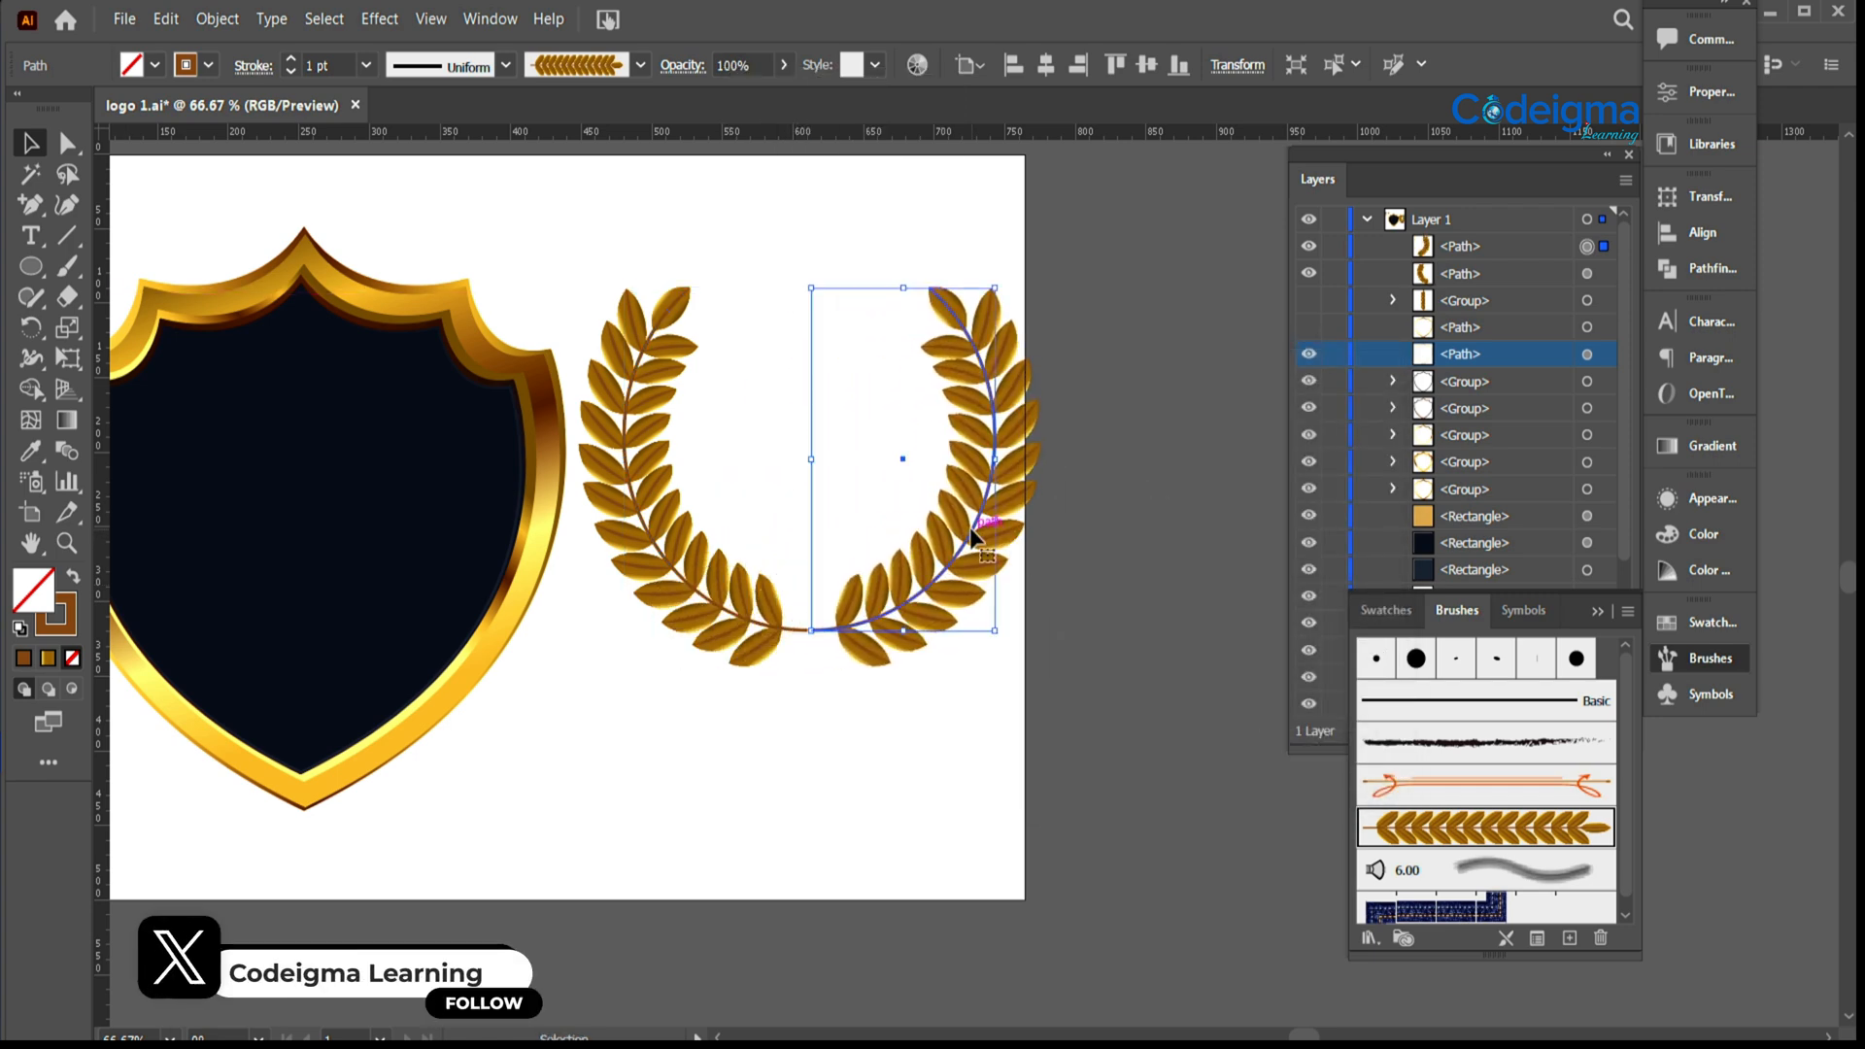
Step: Fine-tune the mirrored branch's position so its stem end meets the original branch's stem
click(862, 737)
click(891, 611)
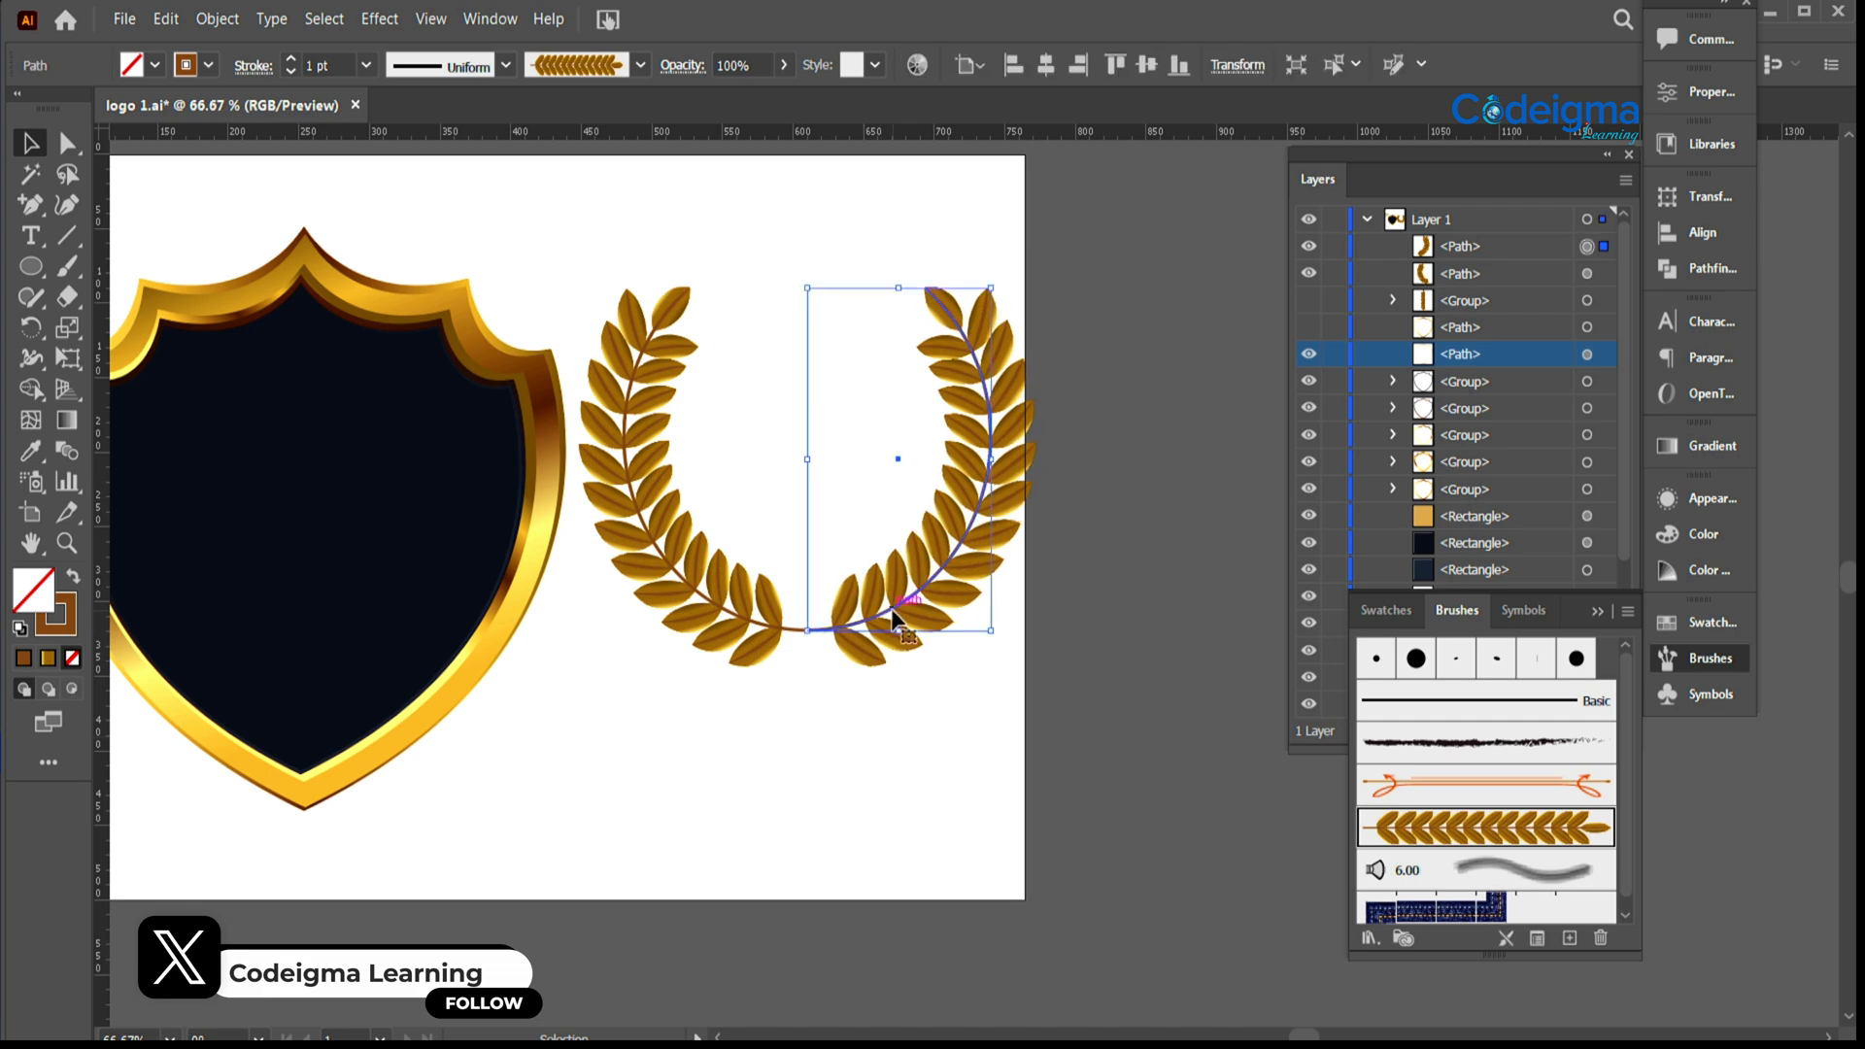
click(879, 765)
click(896, 614)
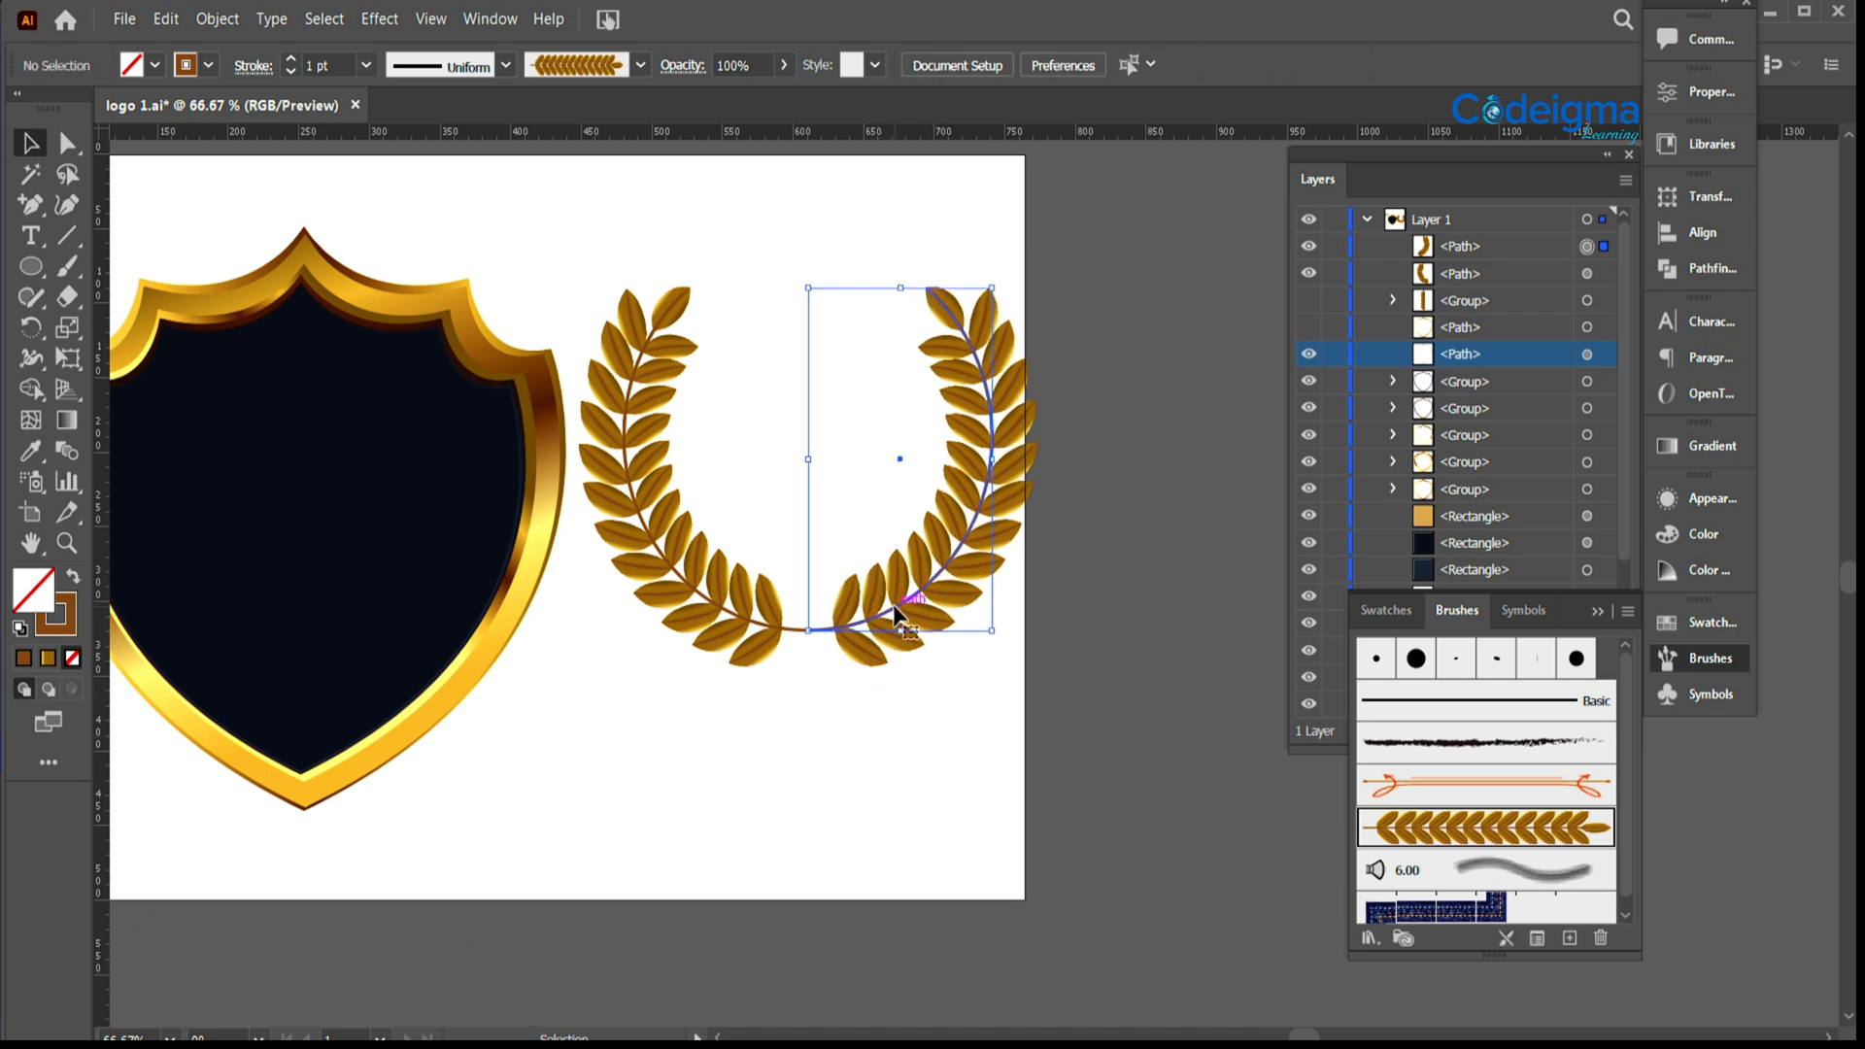
Step: Group the two mirrored laurel branches into a single wreath
click(834, 690)
drag(610, 273, 987, 676)
key(ctrl+g)
drag(685, 751, 943, 783)
click(1073, 660)
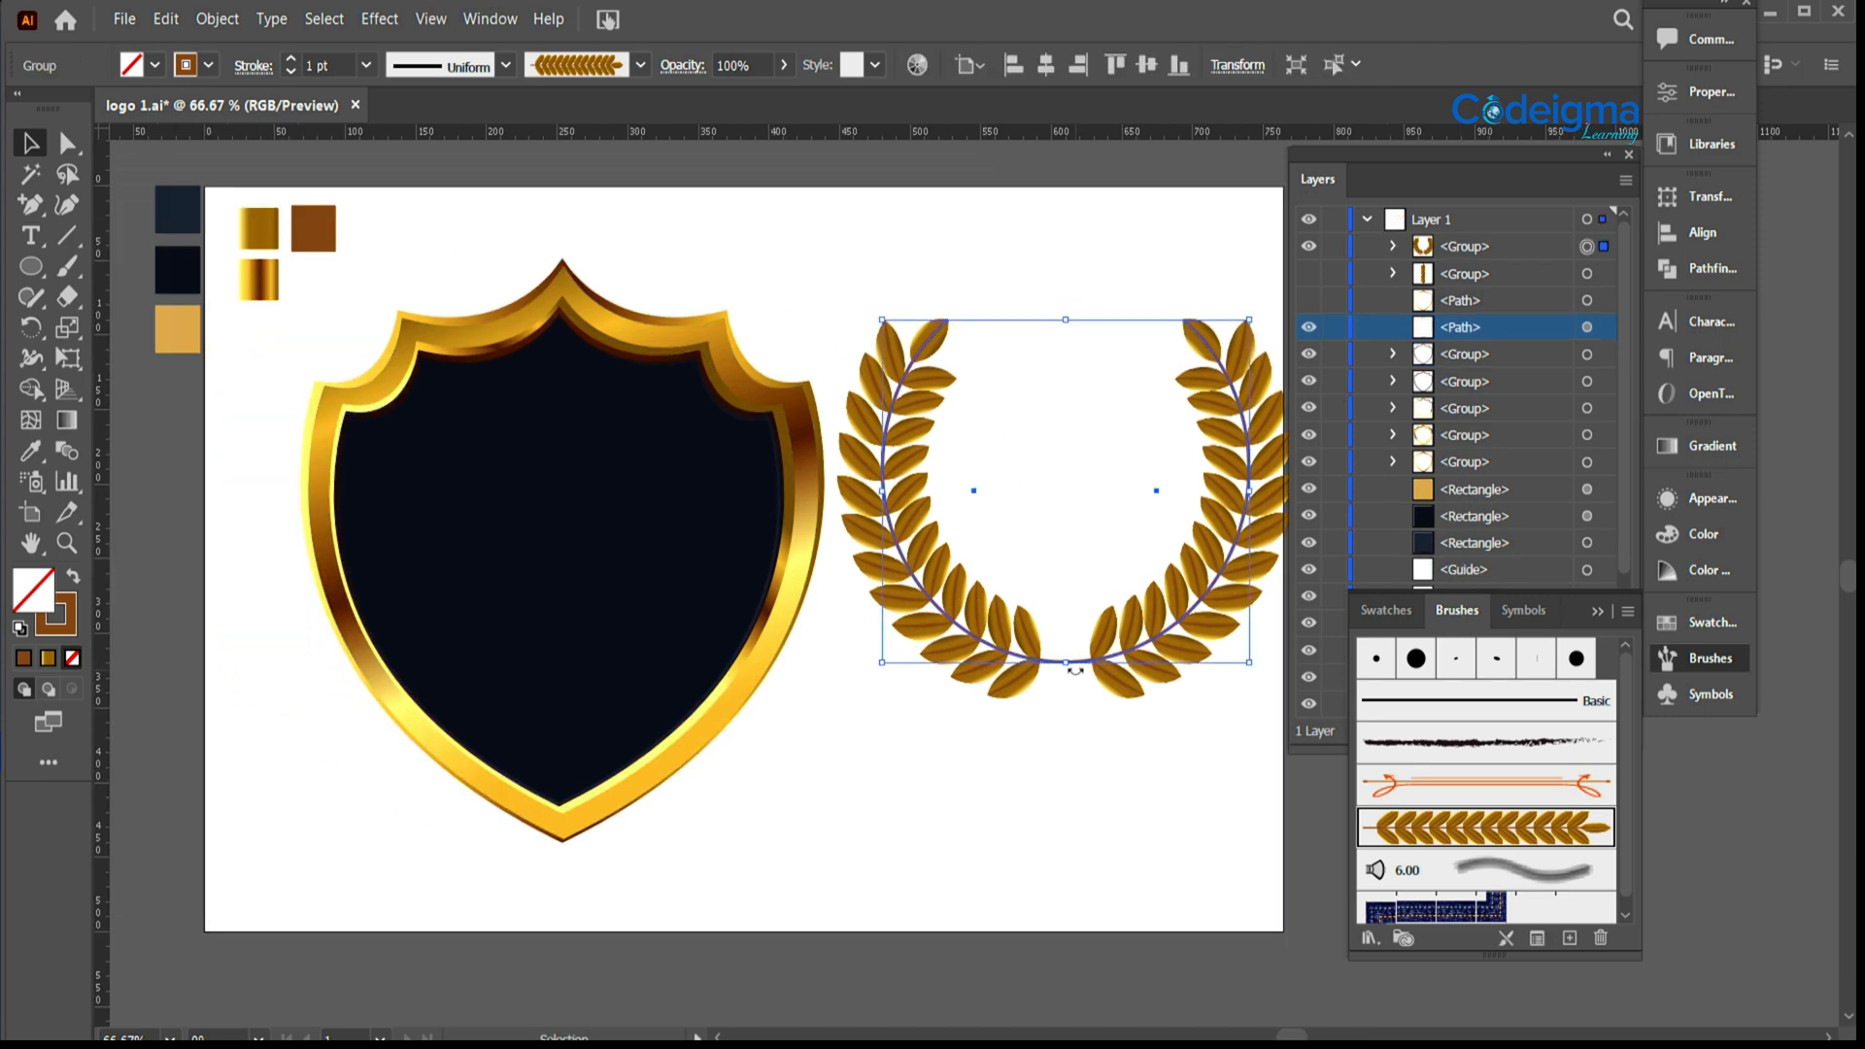
Step: Move the laurel wreath onto the shield's dark interior and scale it down to about 230 px wide
drag(1195, 622, 697, 670)
click(768, 374)
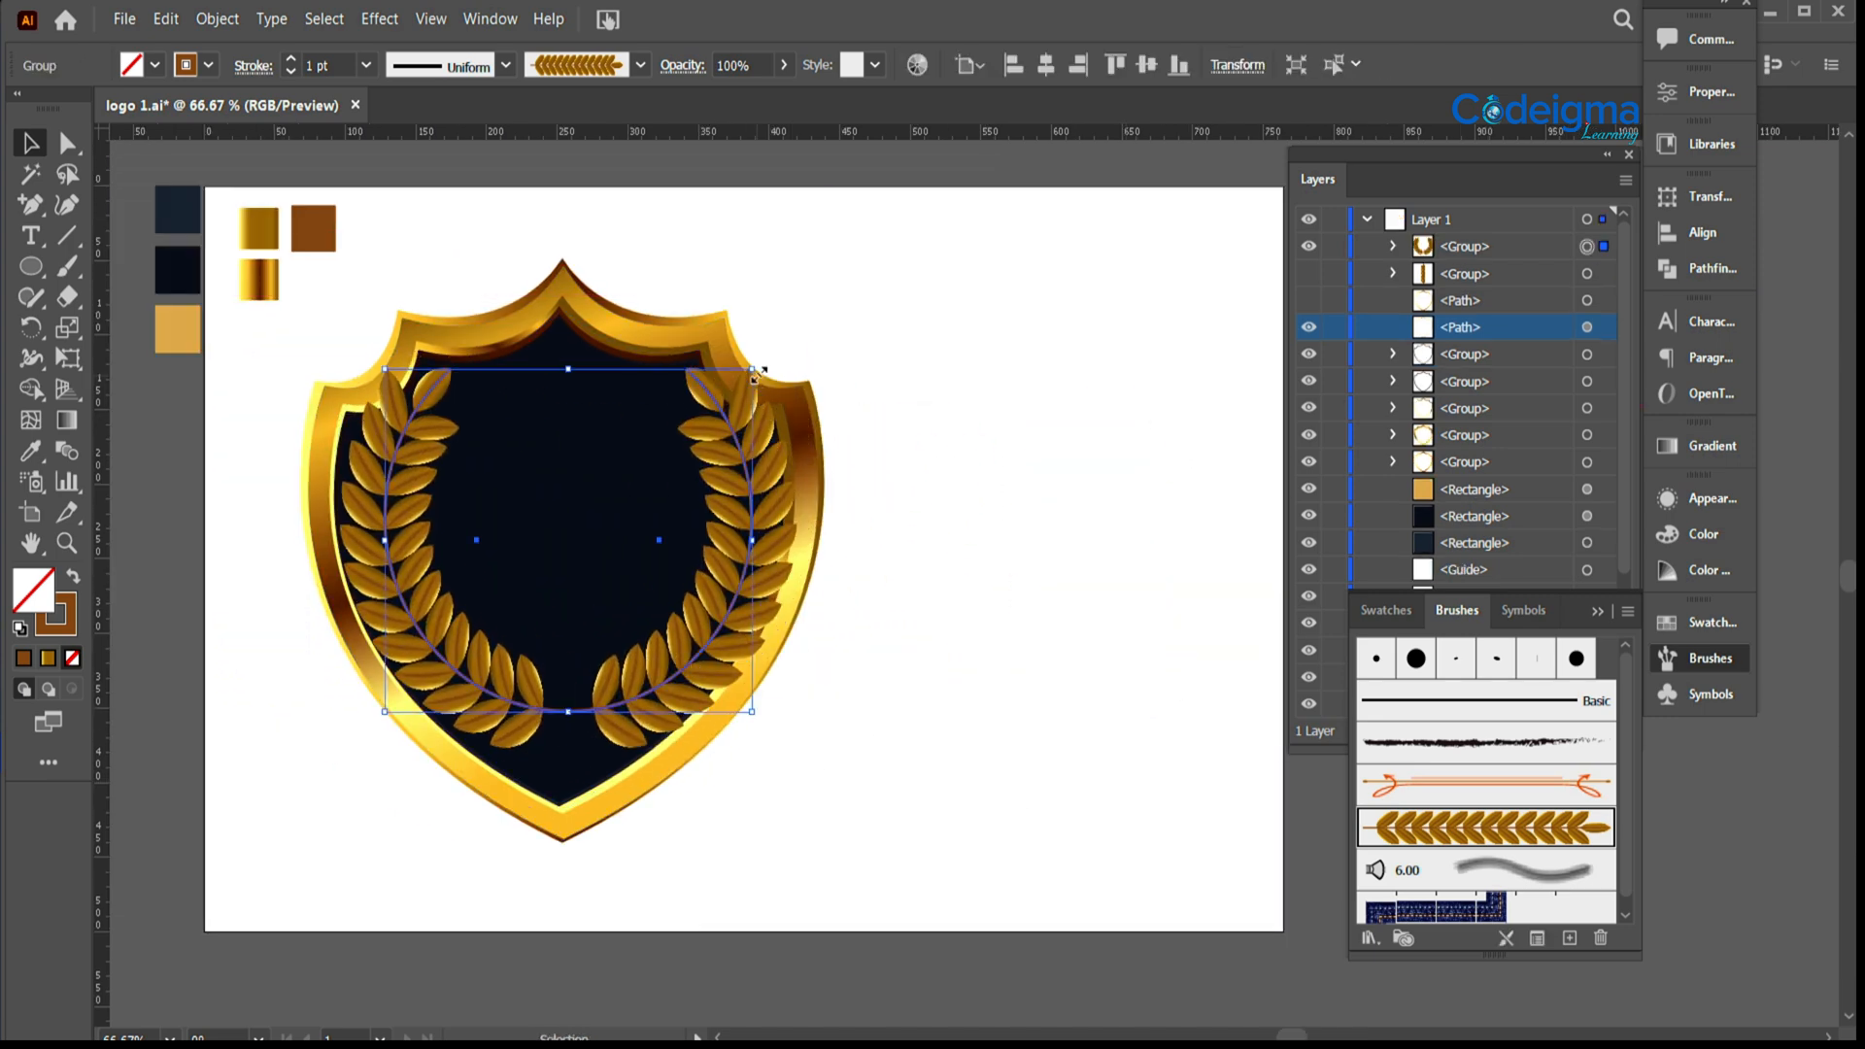
drag(770, 368, 726, 412)
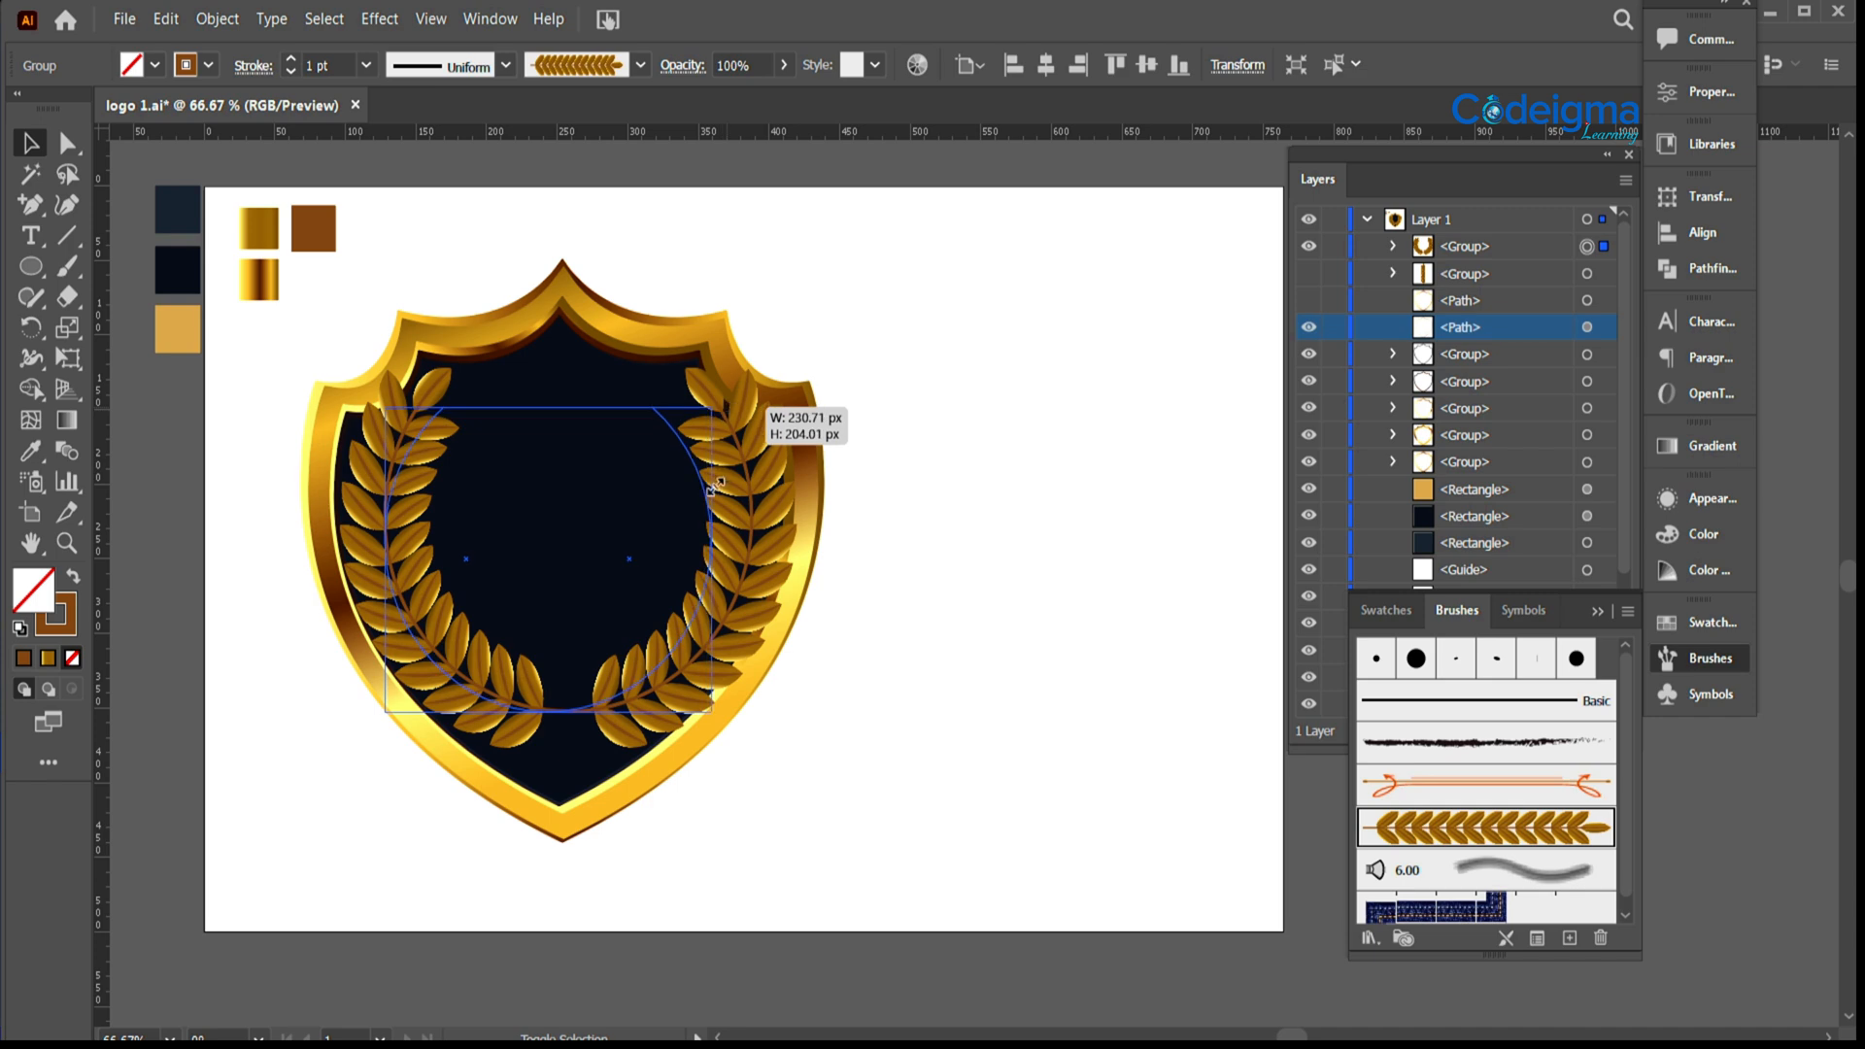
drag(667, 662, 671, 656)
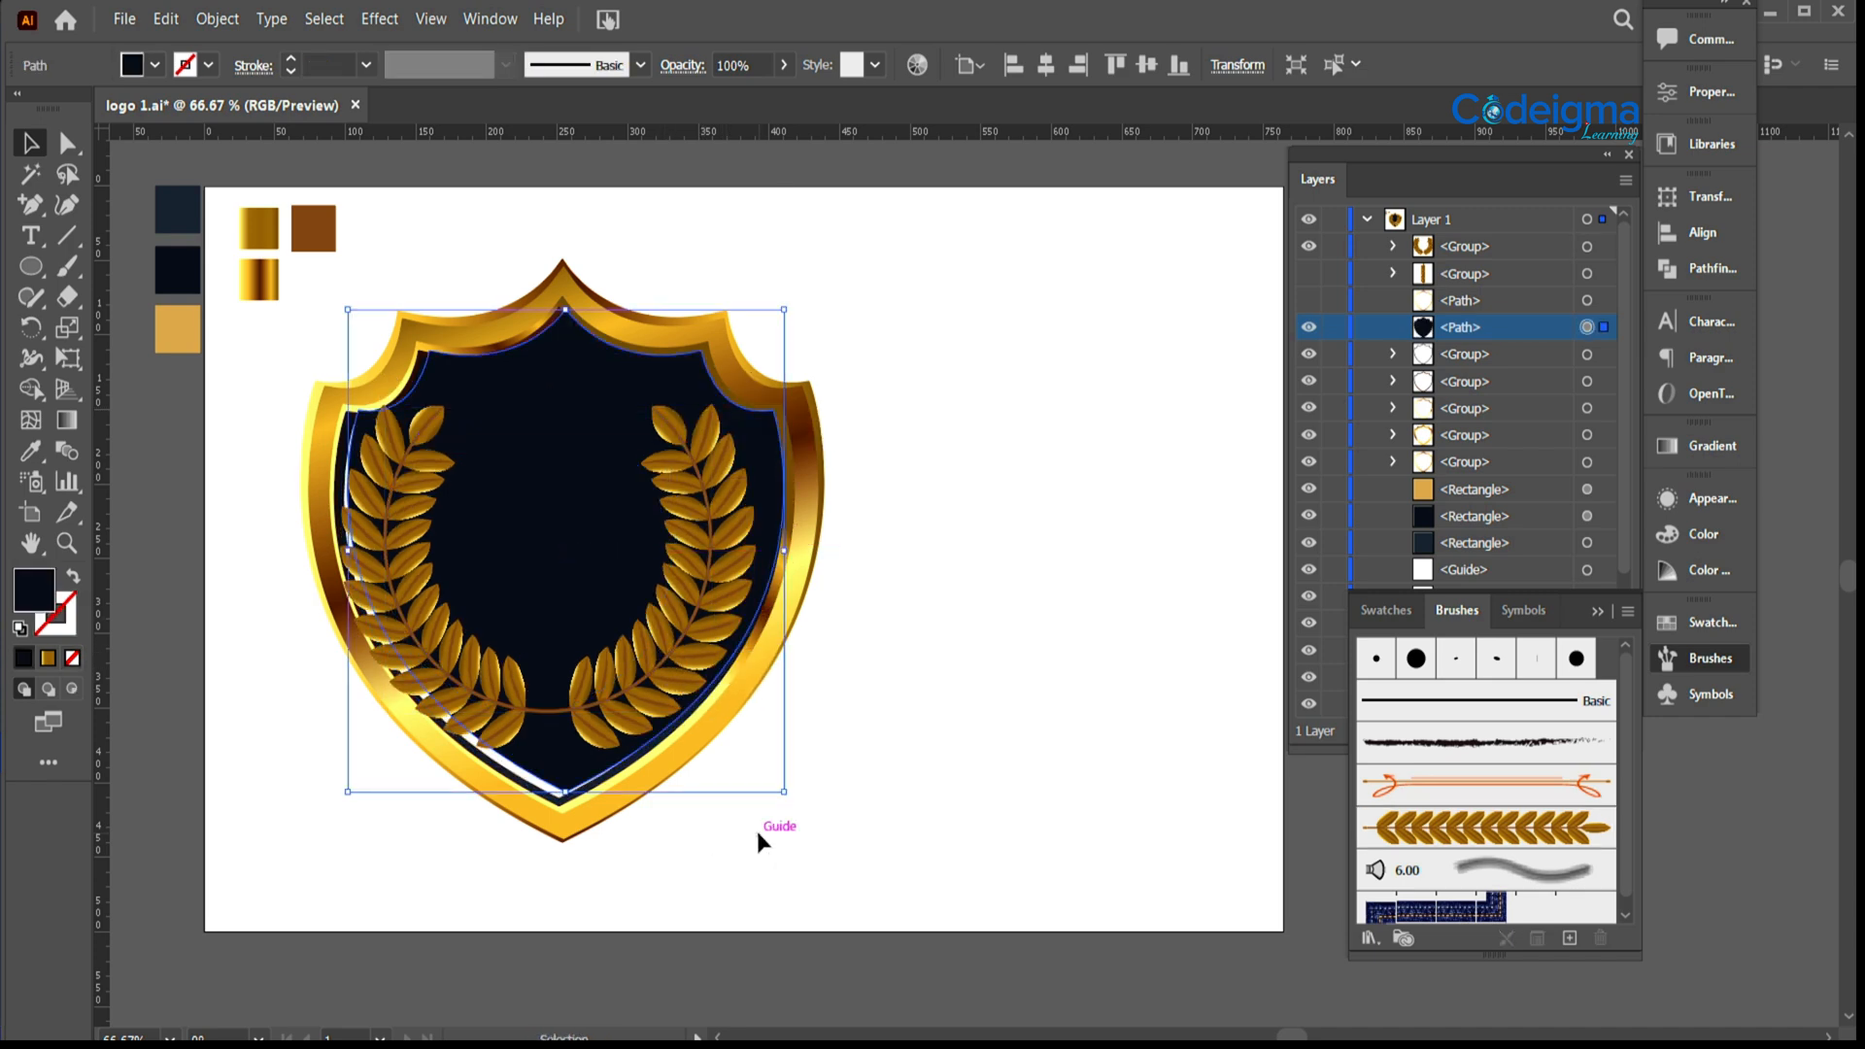
key(ctrl+z)
Step: Hide the laurel wreath and group the shield's dark interior with all its border parts
click(1309, 246)
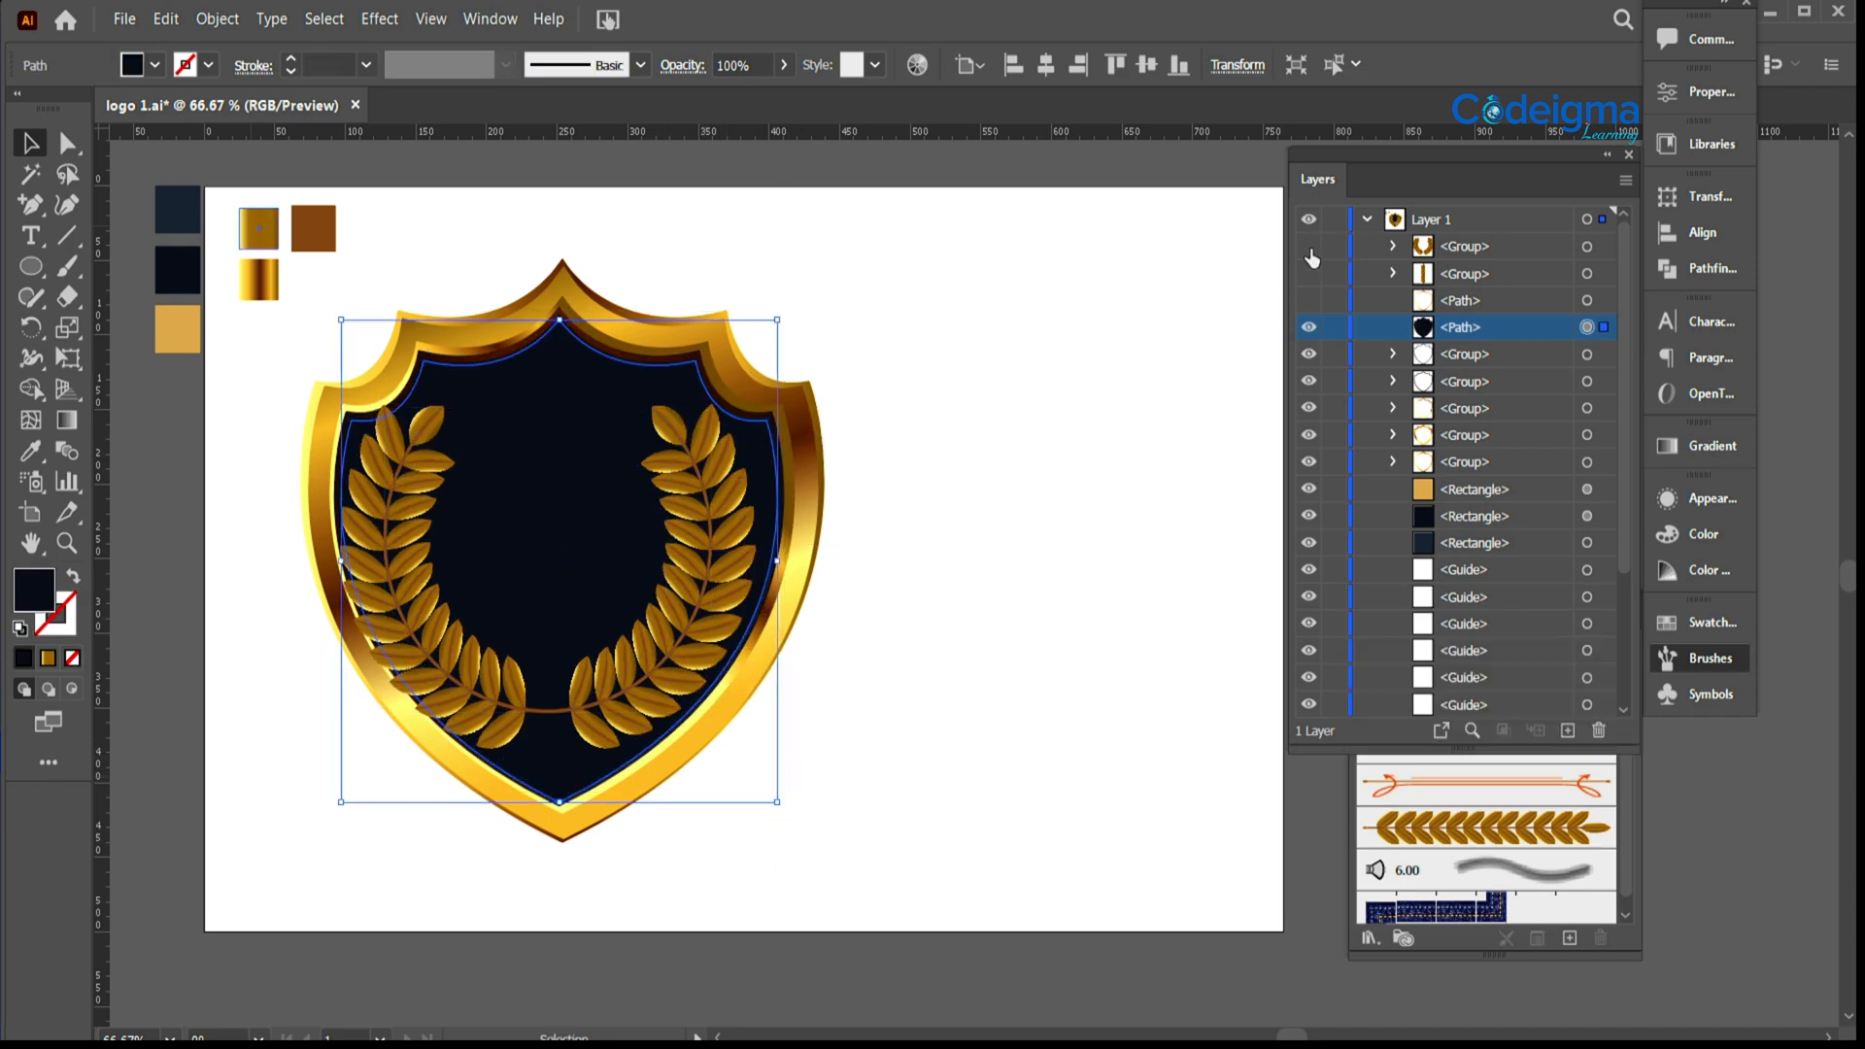
shift+click(1587, 463)
key(ctrl+g)
drag(564, 615, 667, 585)
key(ctrl+z)
click(921, 687)
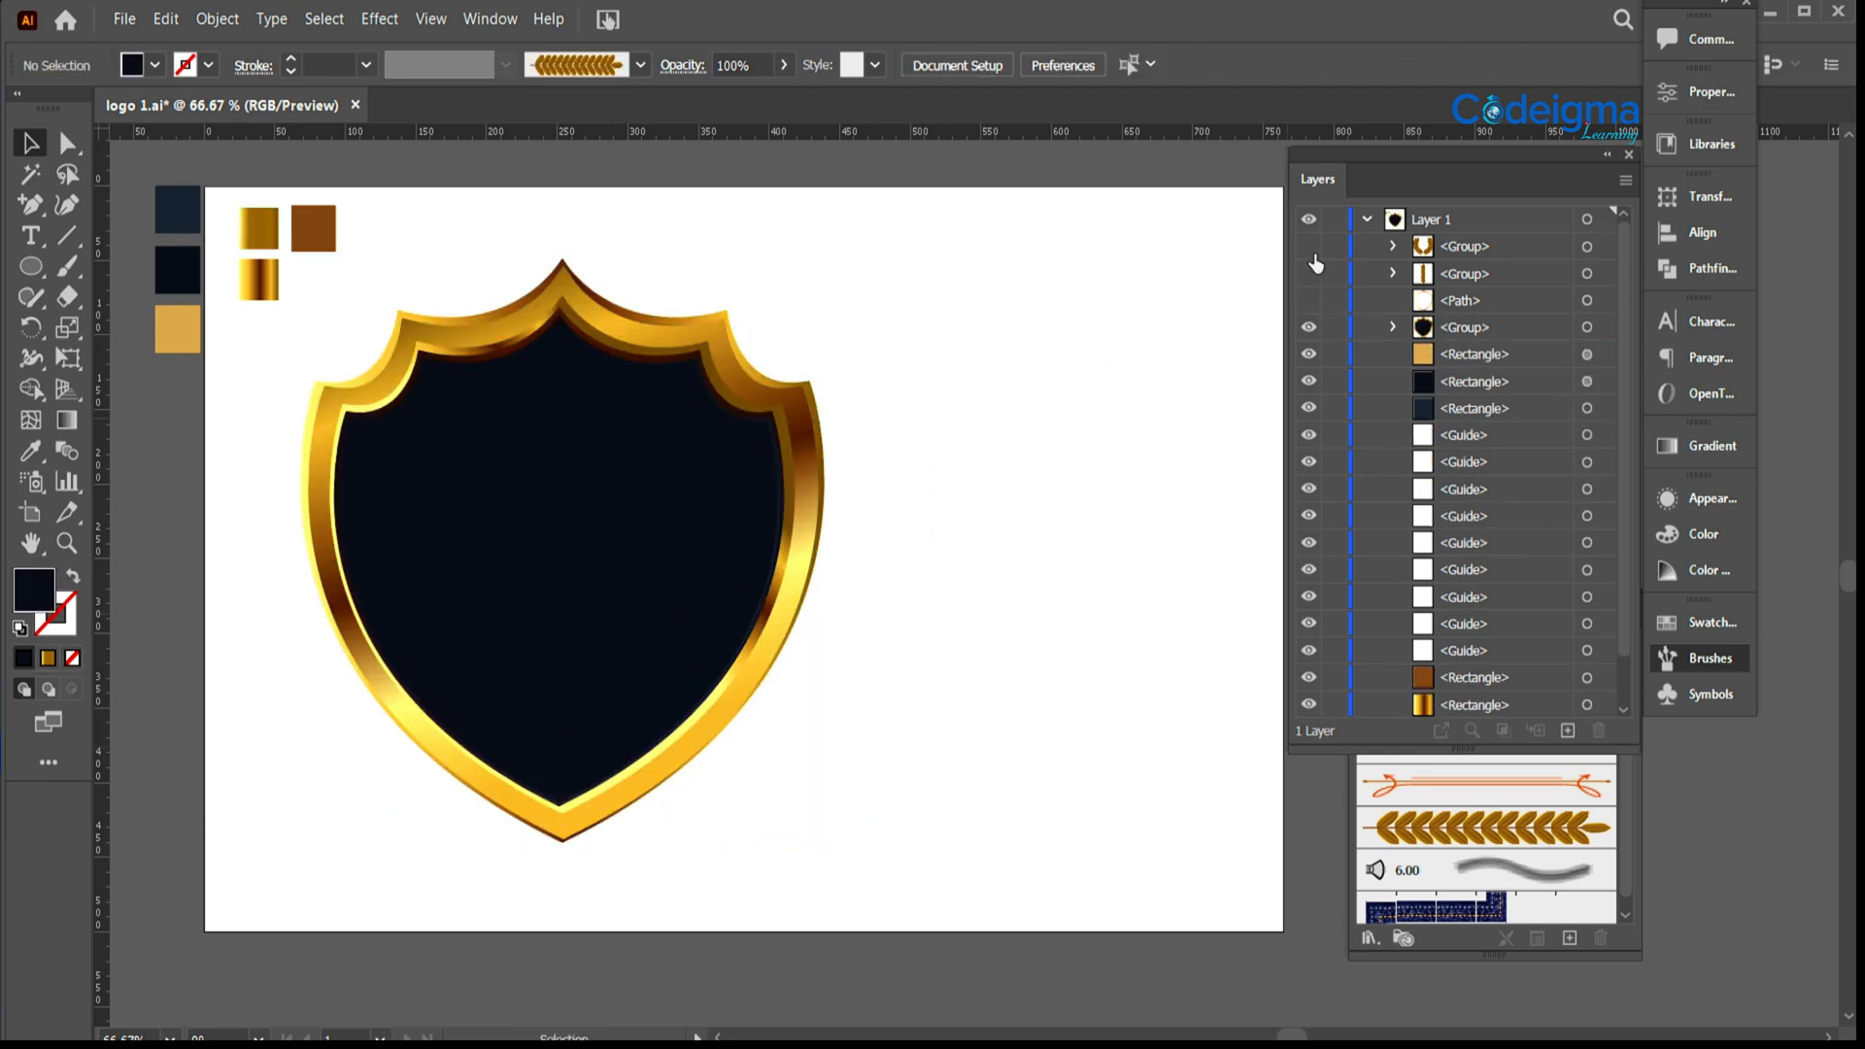
Step: Show the laurel wreath again, scale it down slightly and centre it horizontally on the shield
click(1309, 246)
click(1587, 246)
drag(717, 411, 696, 420)
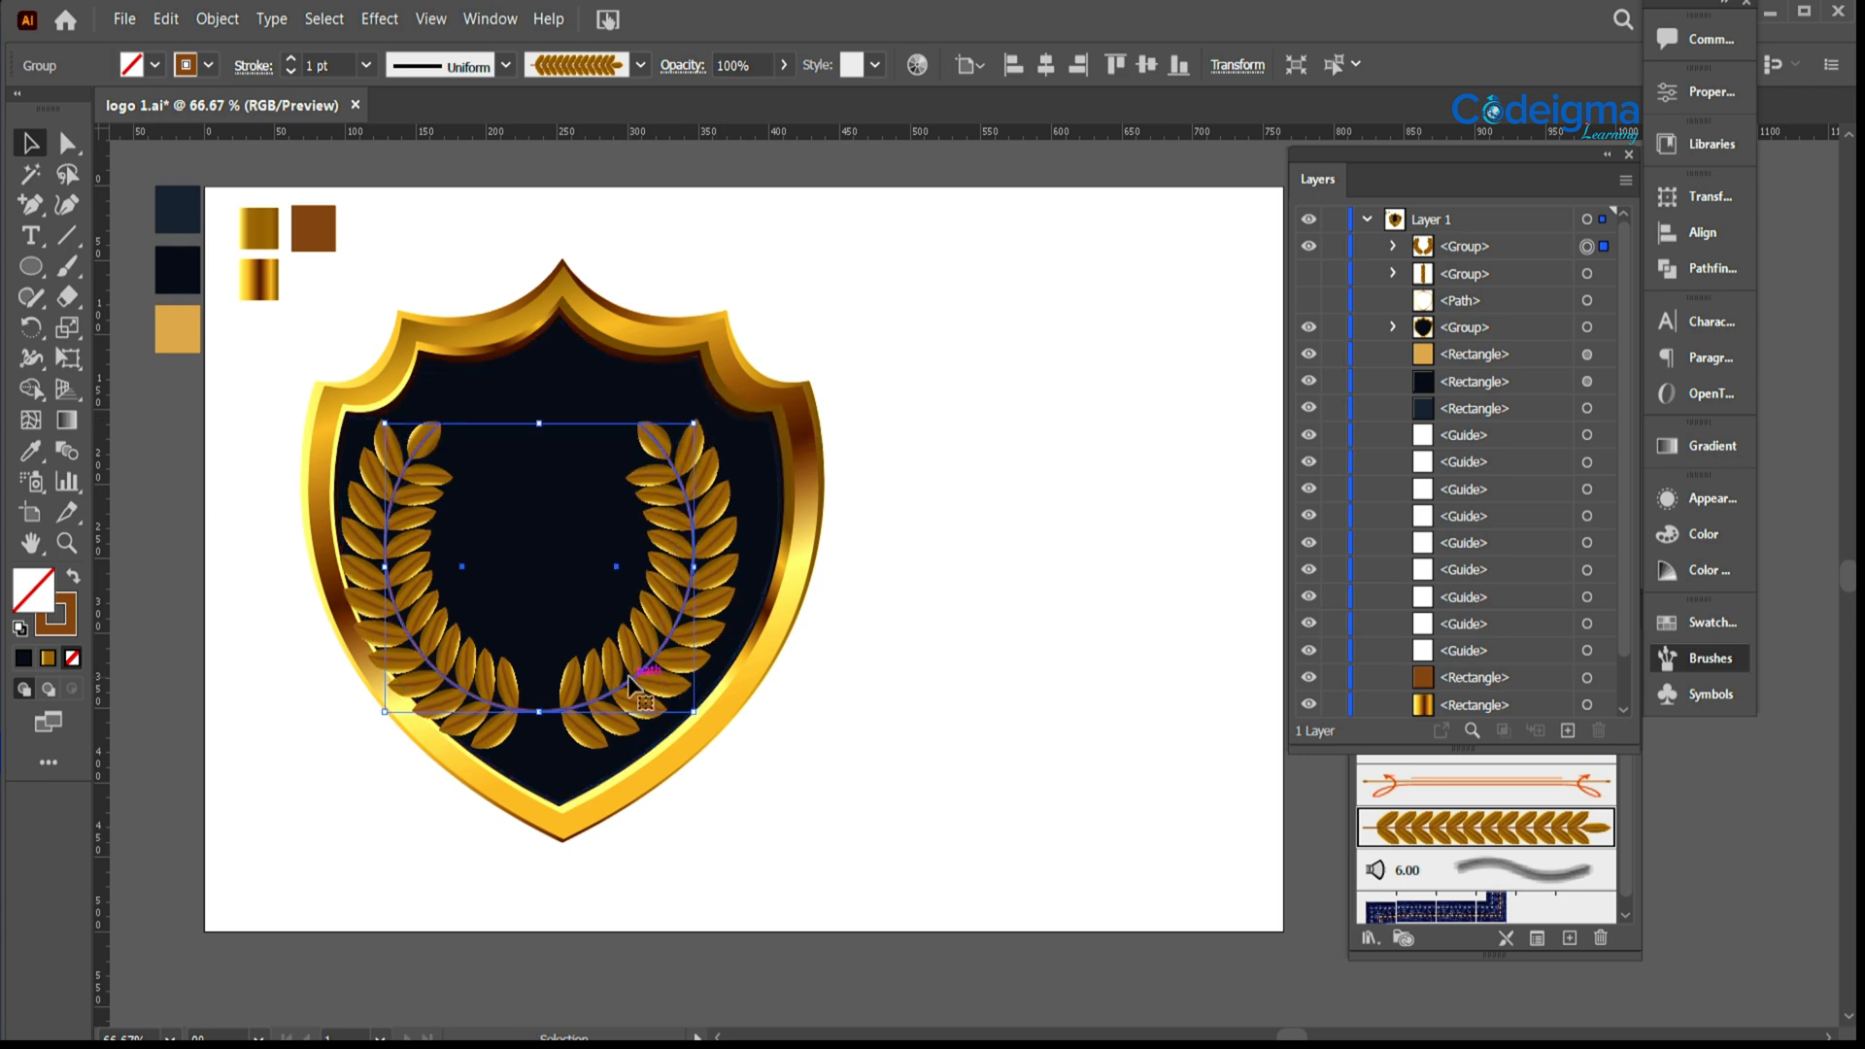
drag(630, 677, 655, 666)
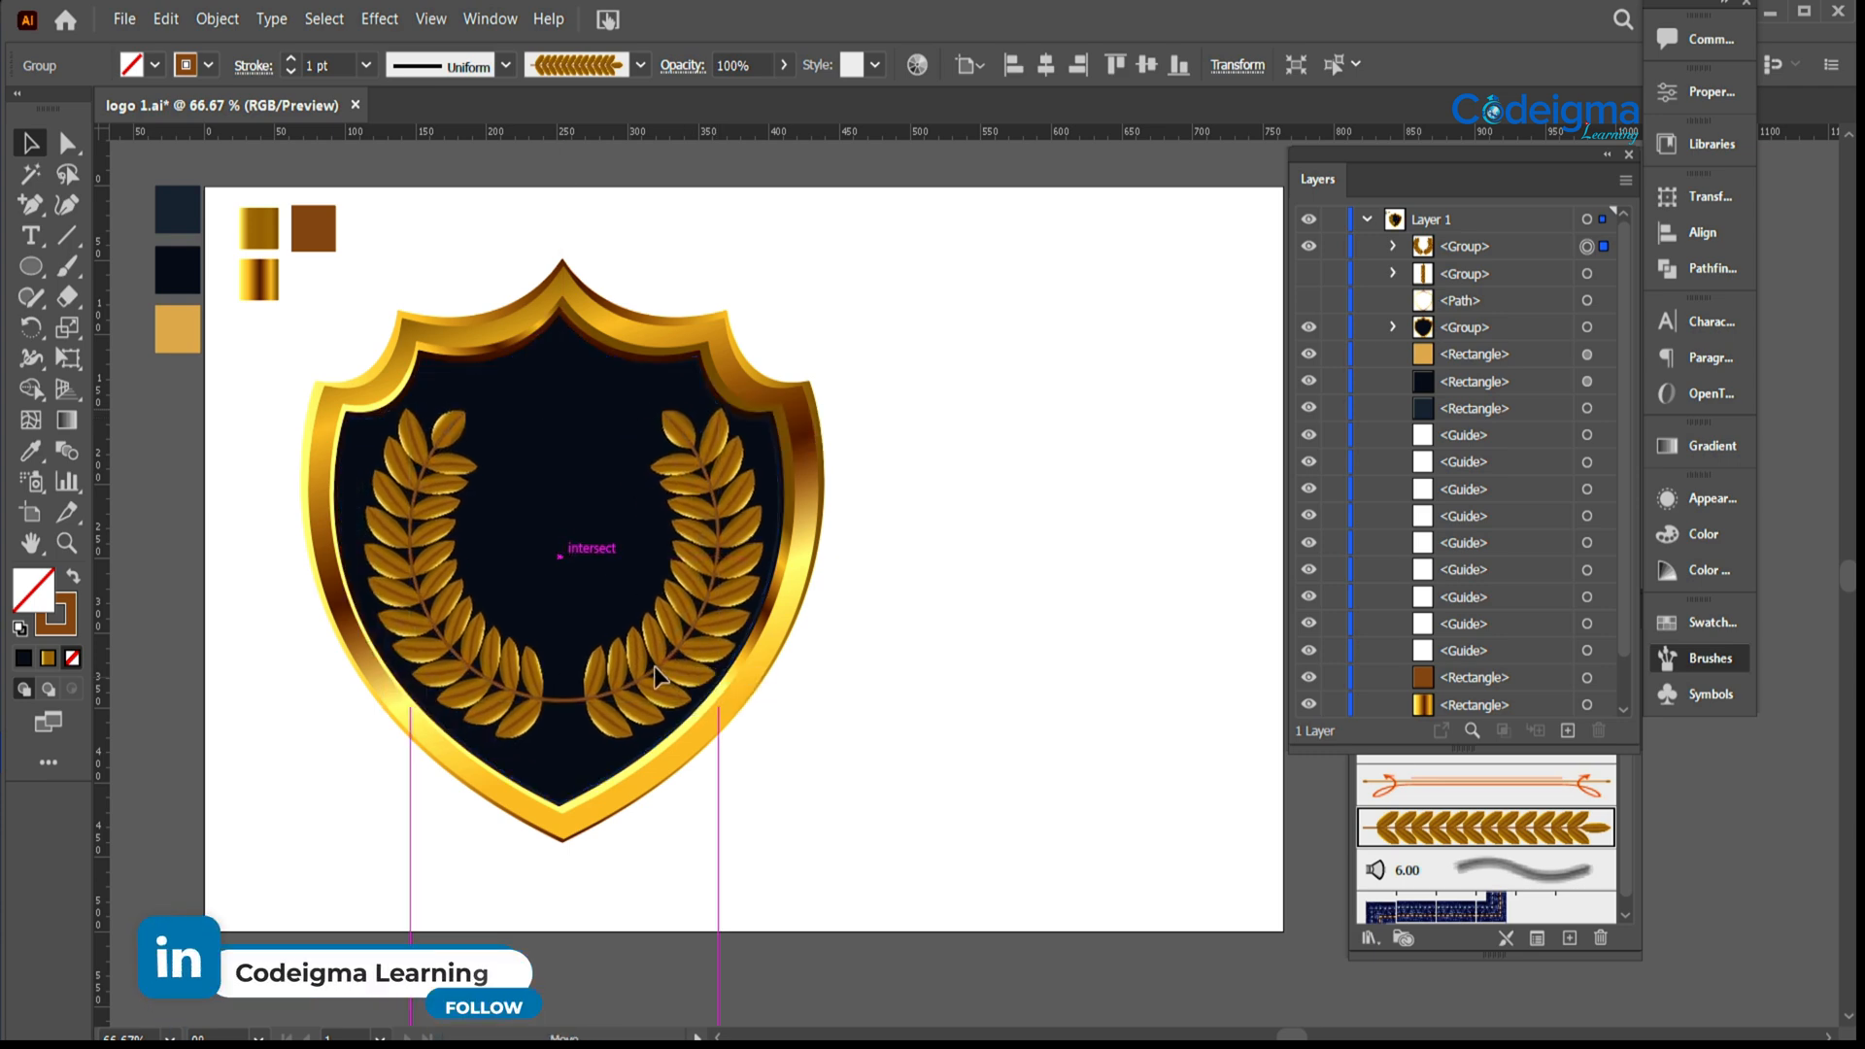
drag(890, 748, 641, 603)
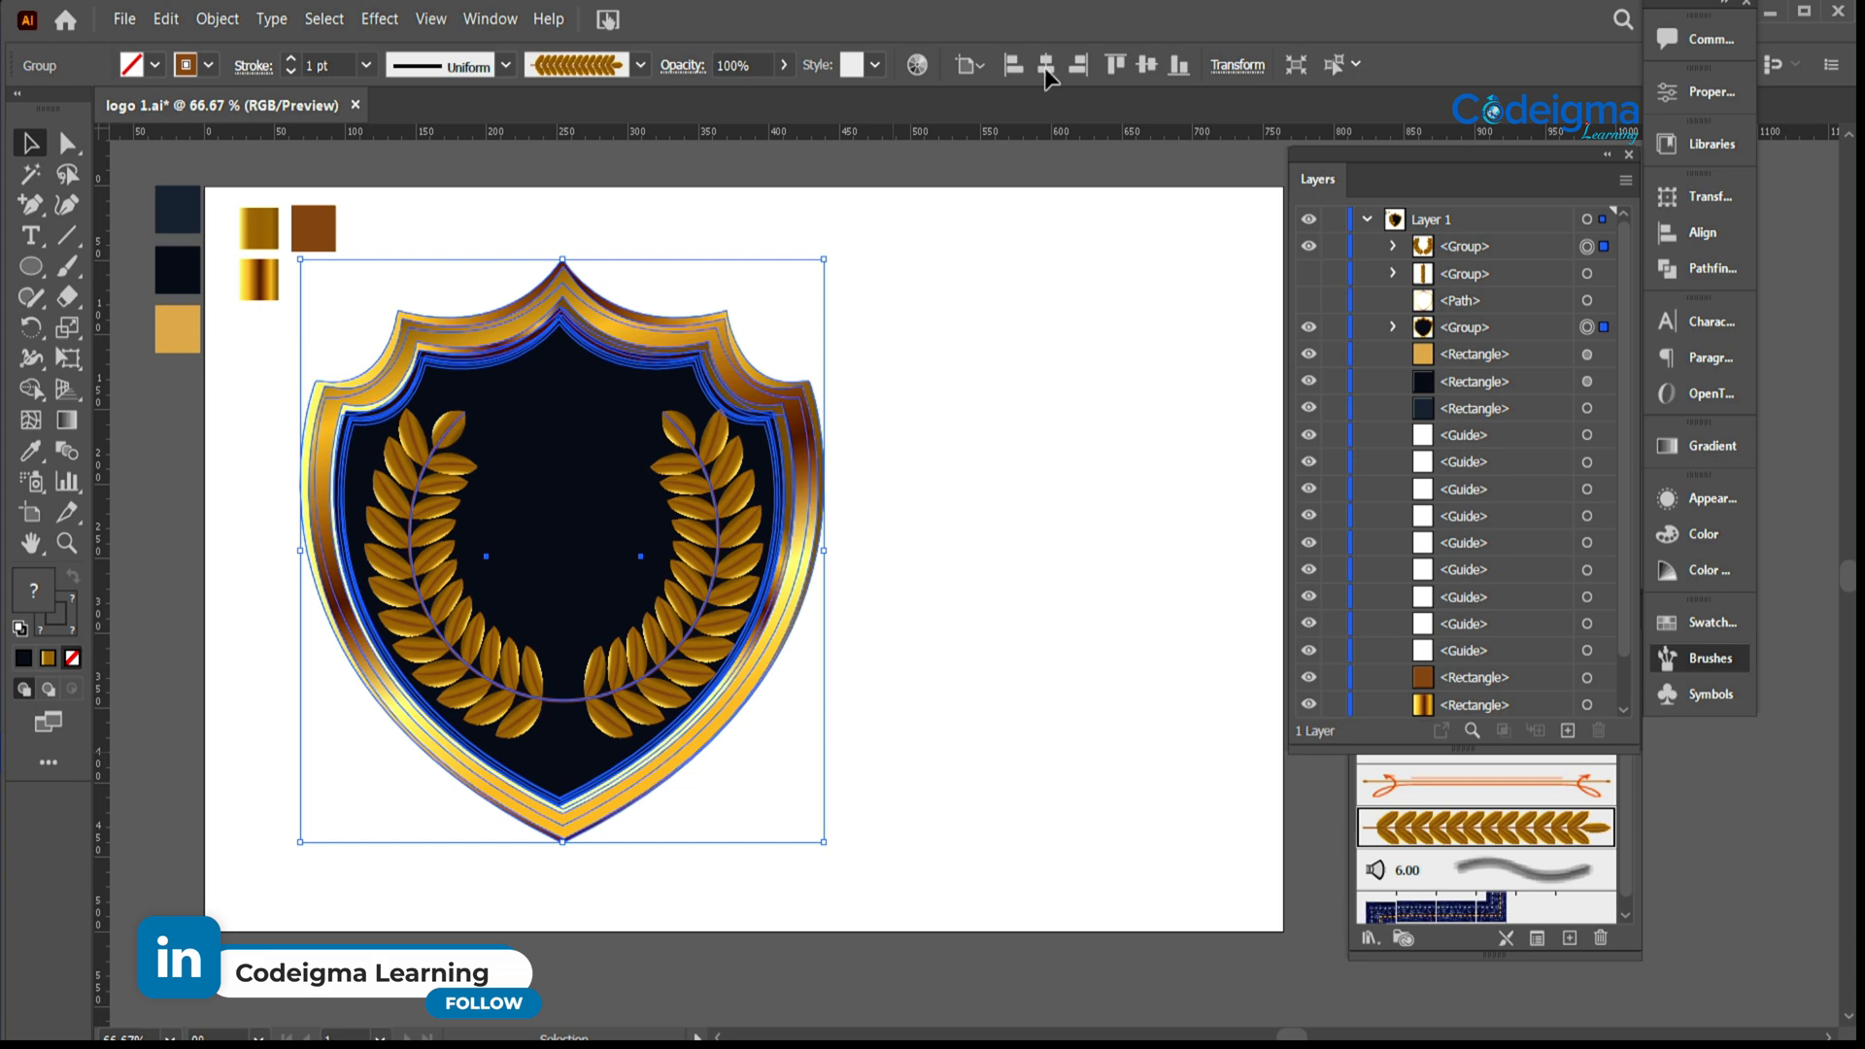
click(978, 751)
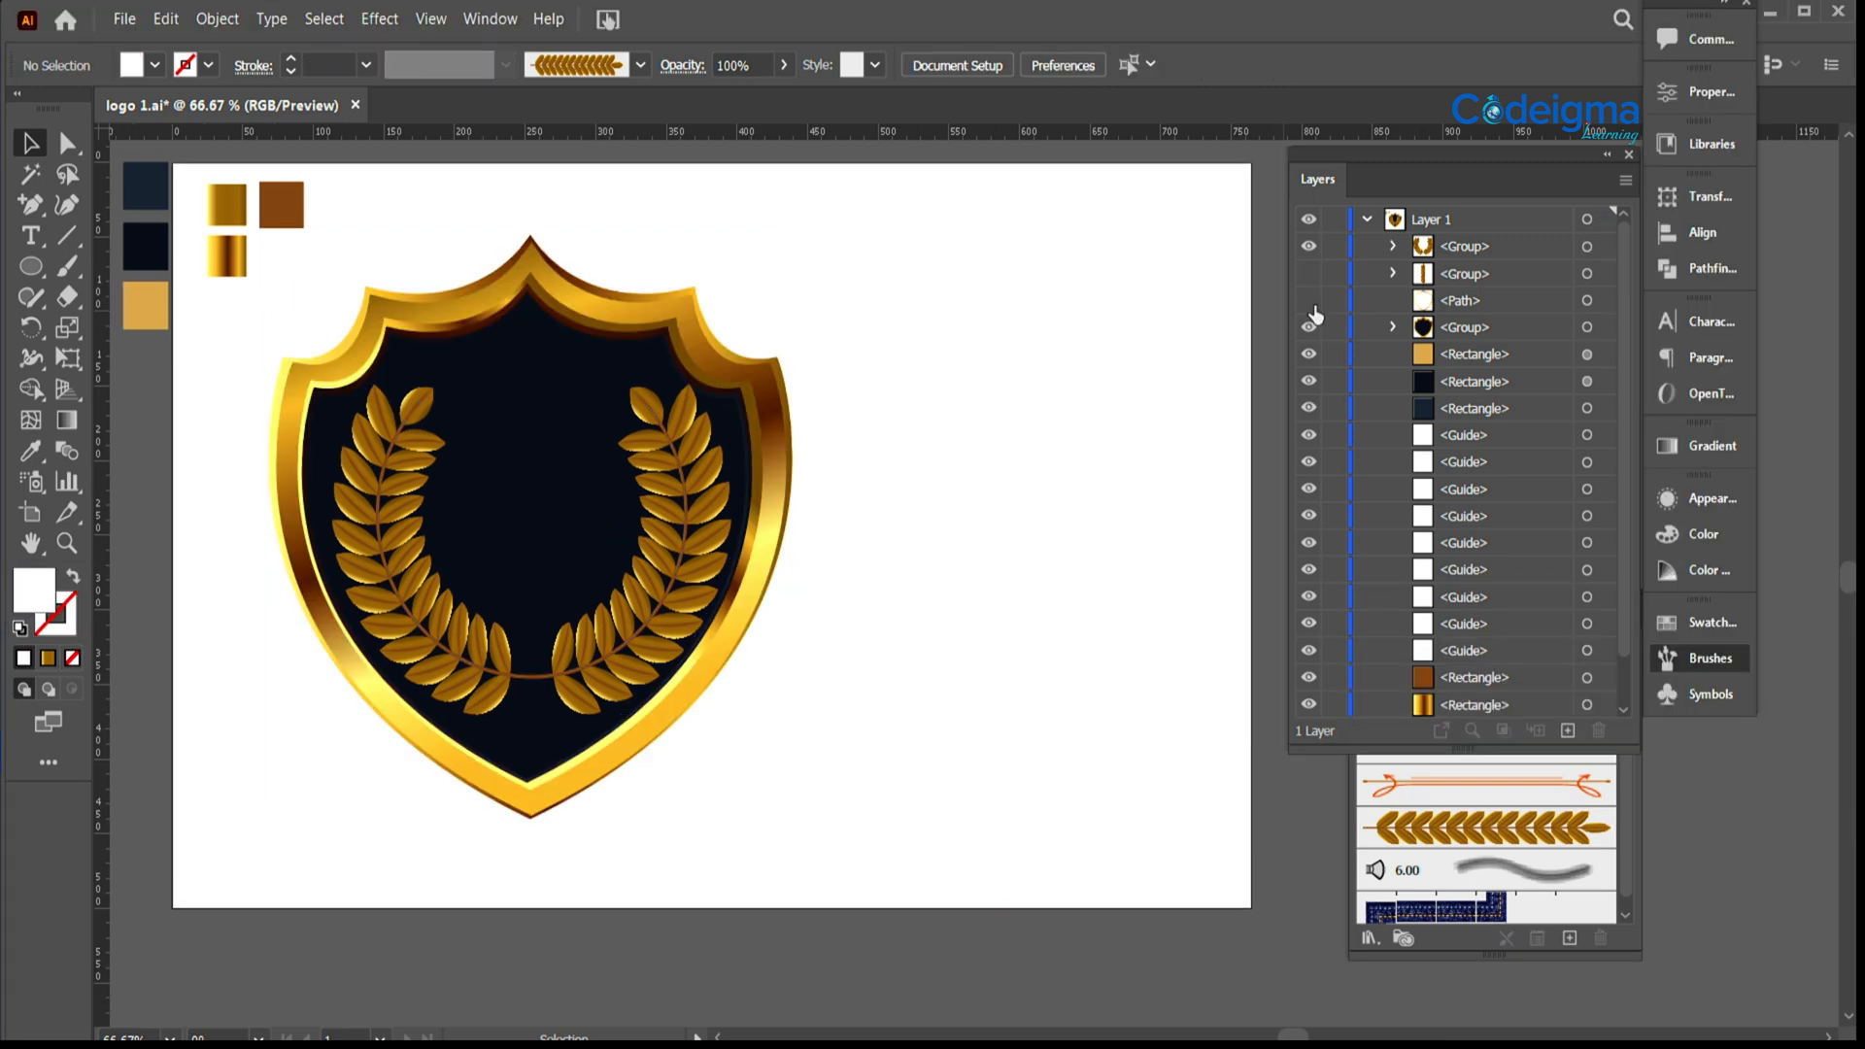
Step: Unhide the small gold shield outline, scale it down to about 188 px wide and centre it between the laurel branches
click(1311, 301)
click(1587, 301)
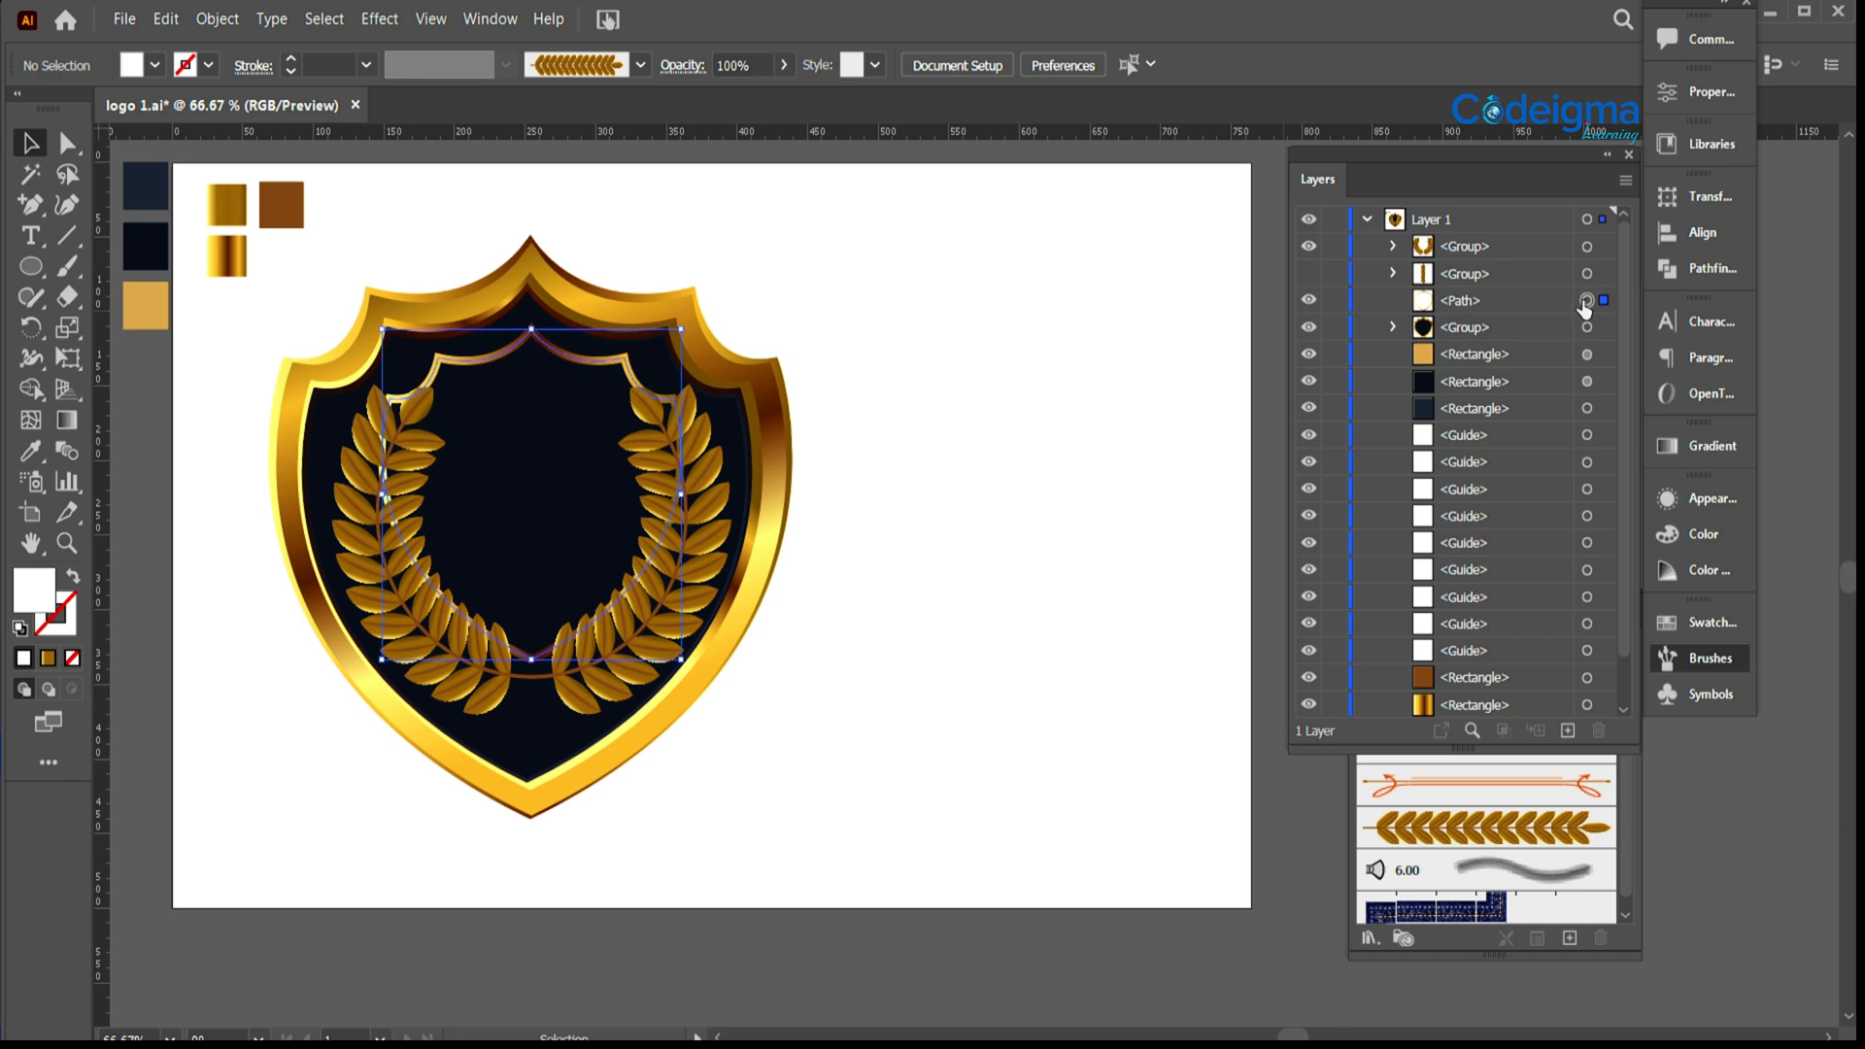
drag(681, 330, 649, 345)
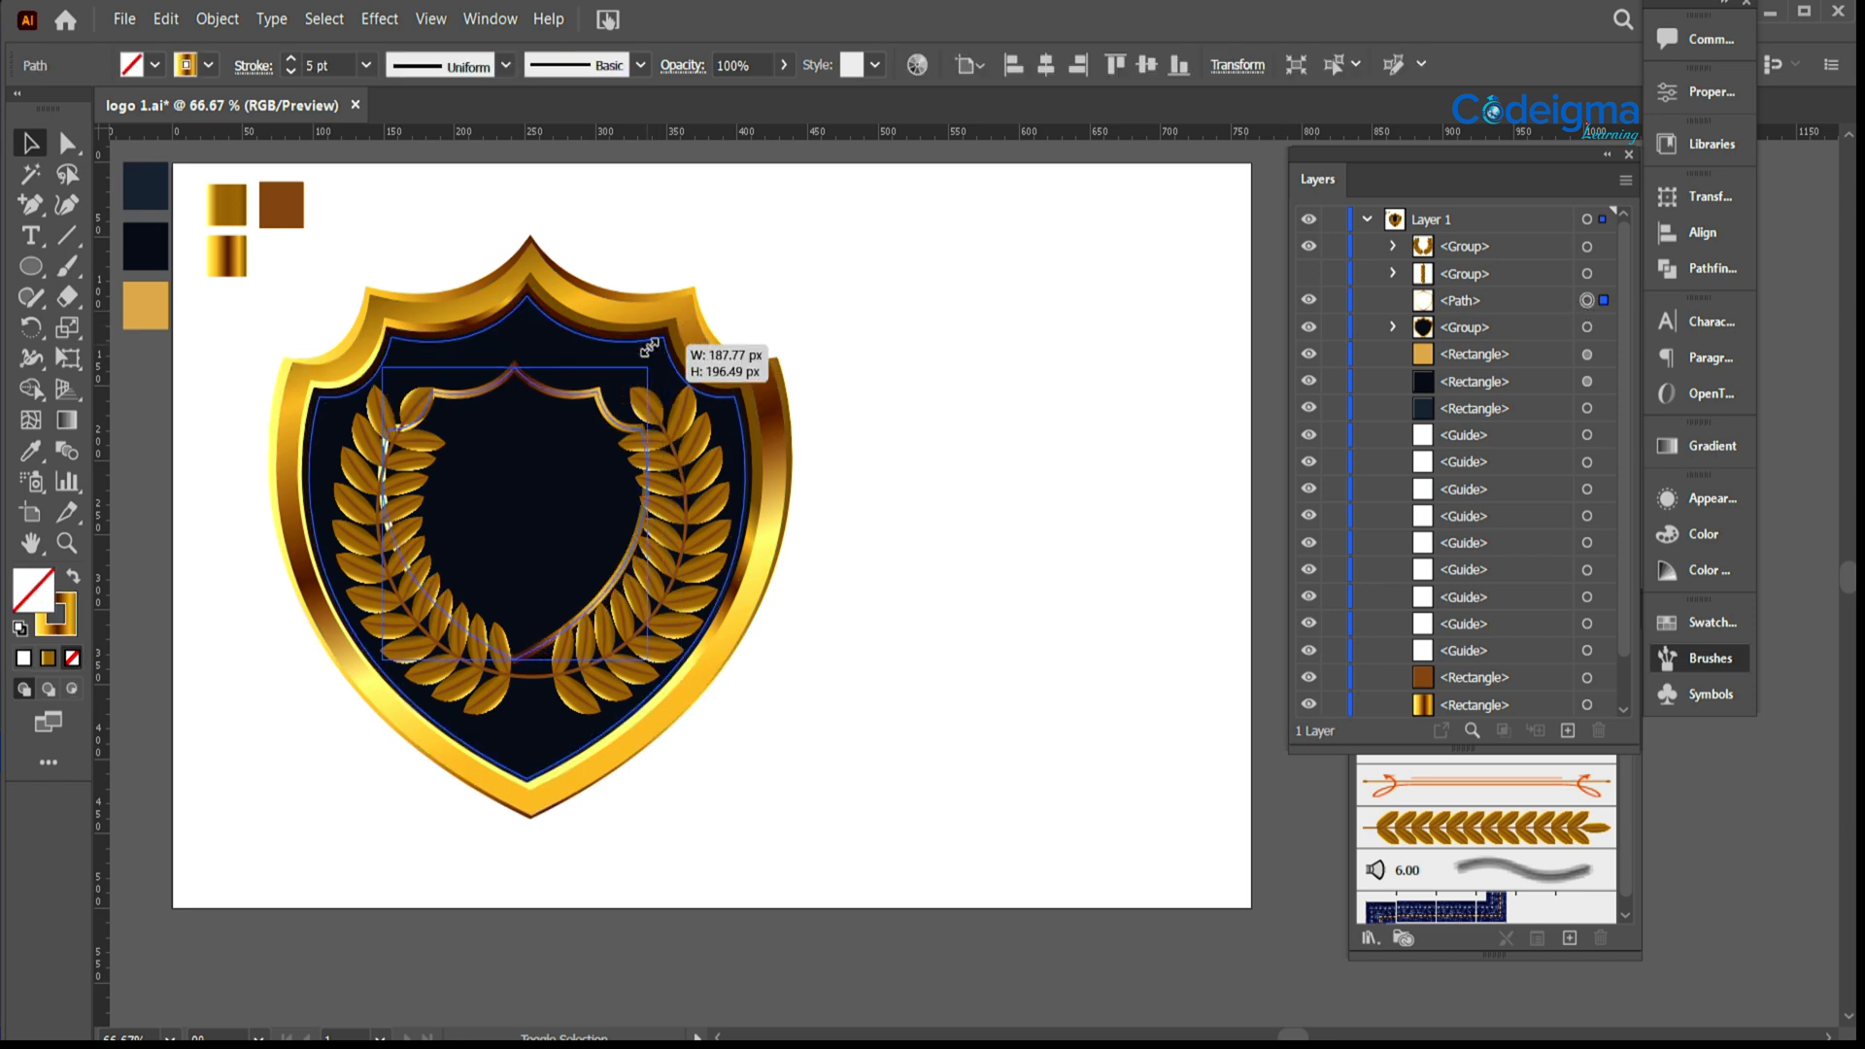
mouse_move(554, 404)
mouse_down()
mouse_move(570, 367)
mouse_move(580, 386)
mouse_up()
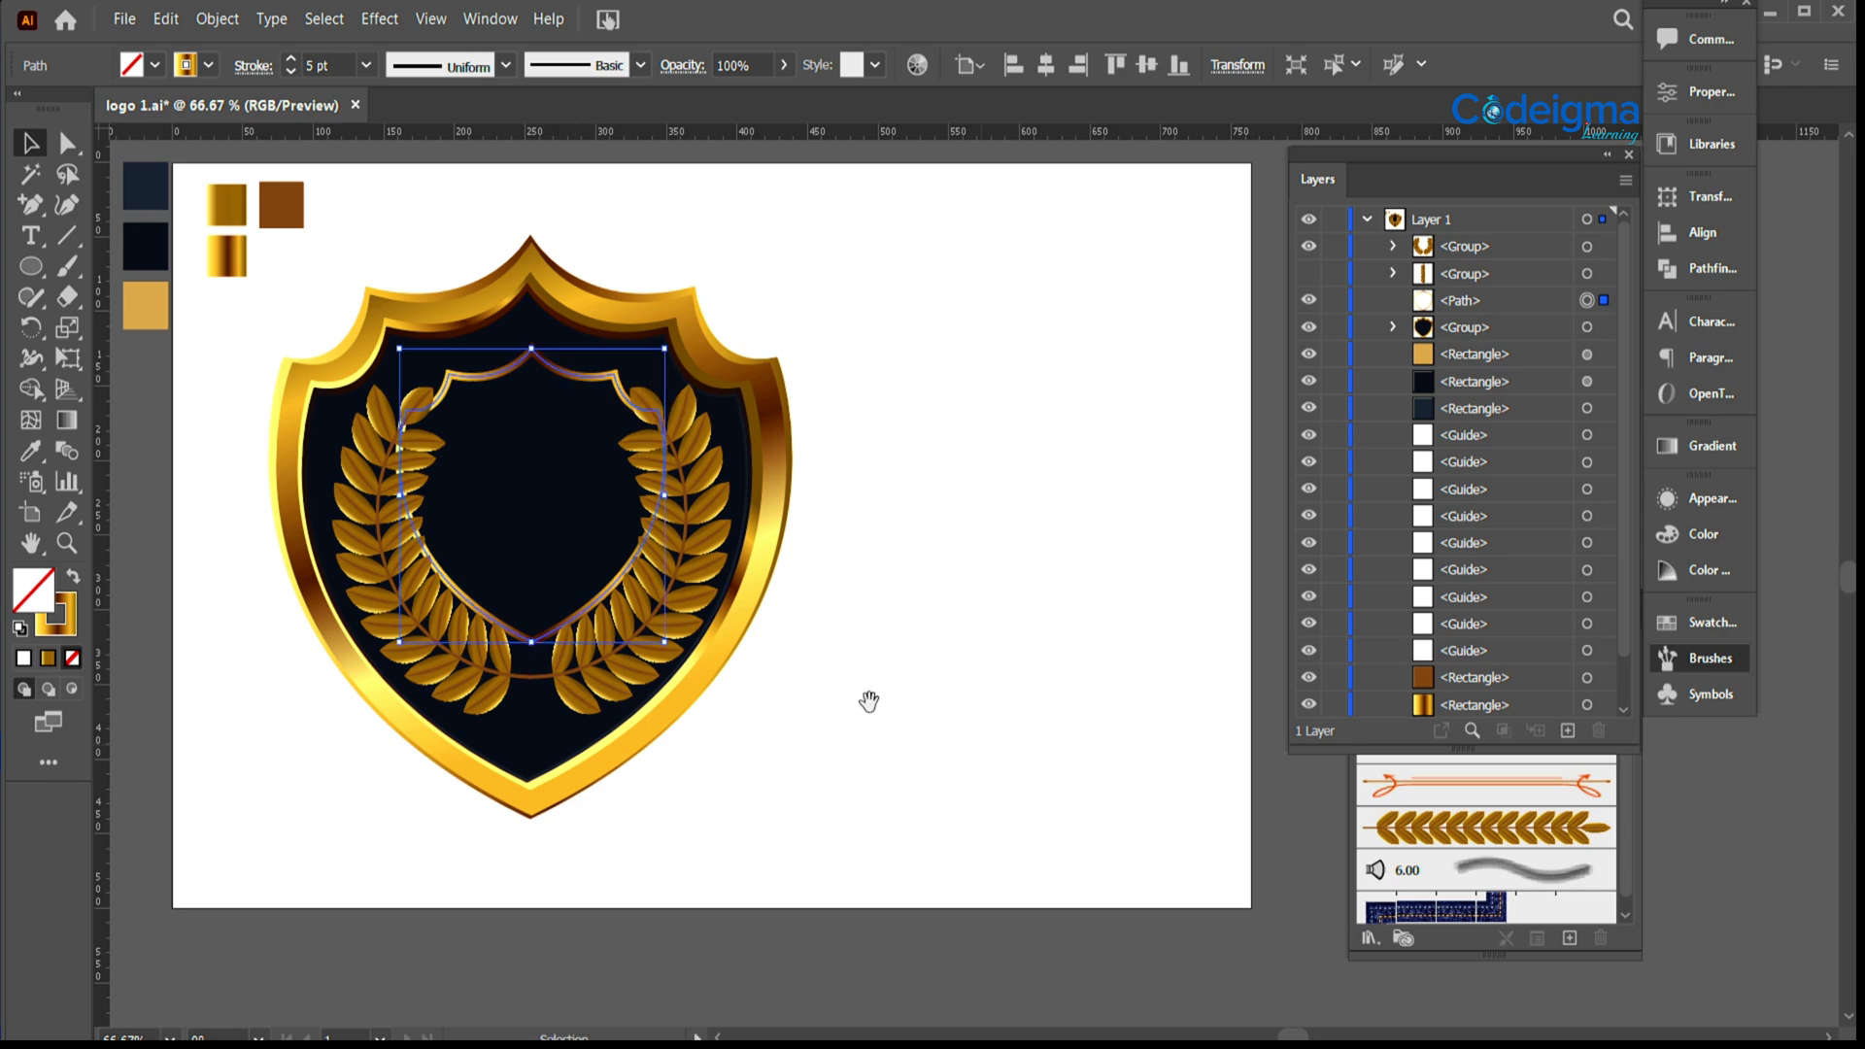
drag(865, 700, 966, 754)
Step: Swap the small shield's gold gradient from stroke to fill and recolour its last gradient stop with the dark slate-blue swatch
click(72, 578)
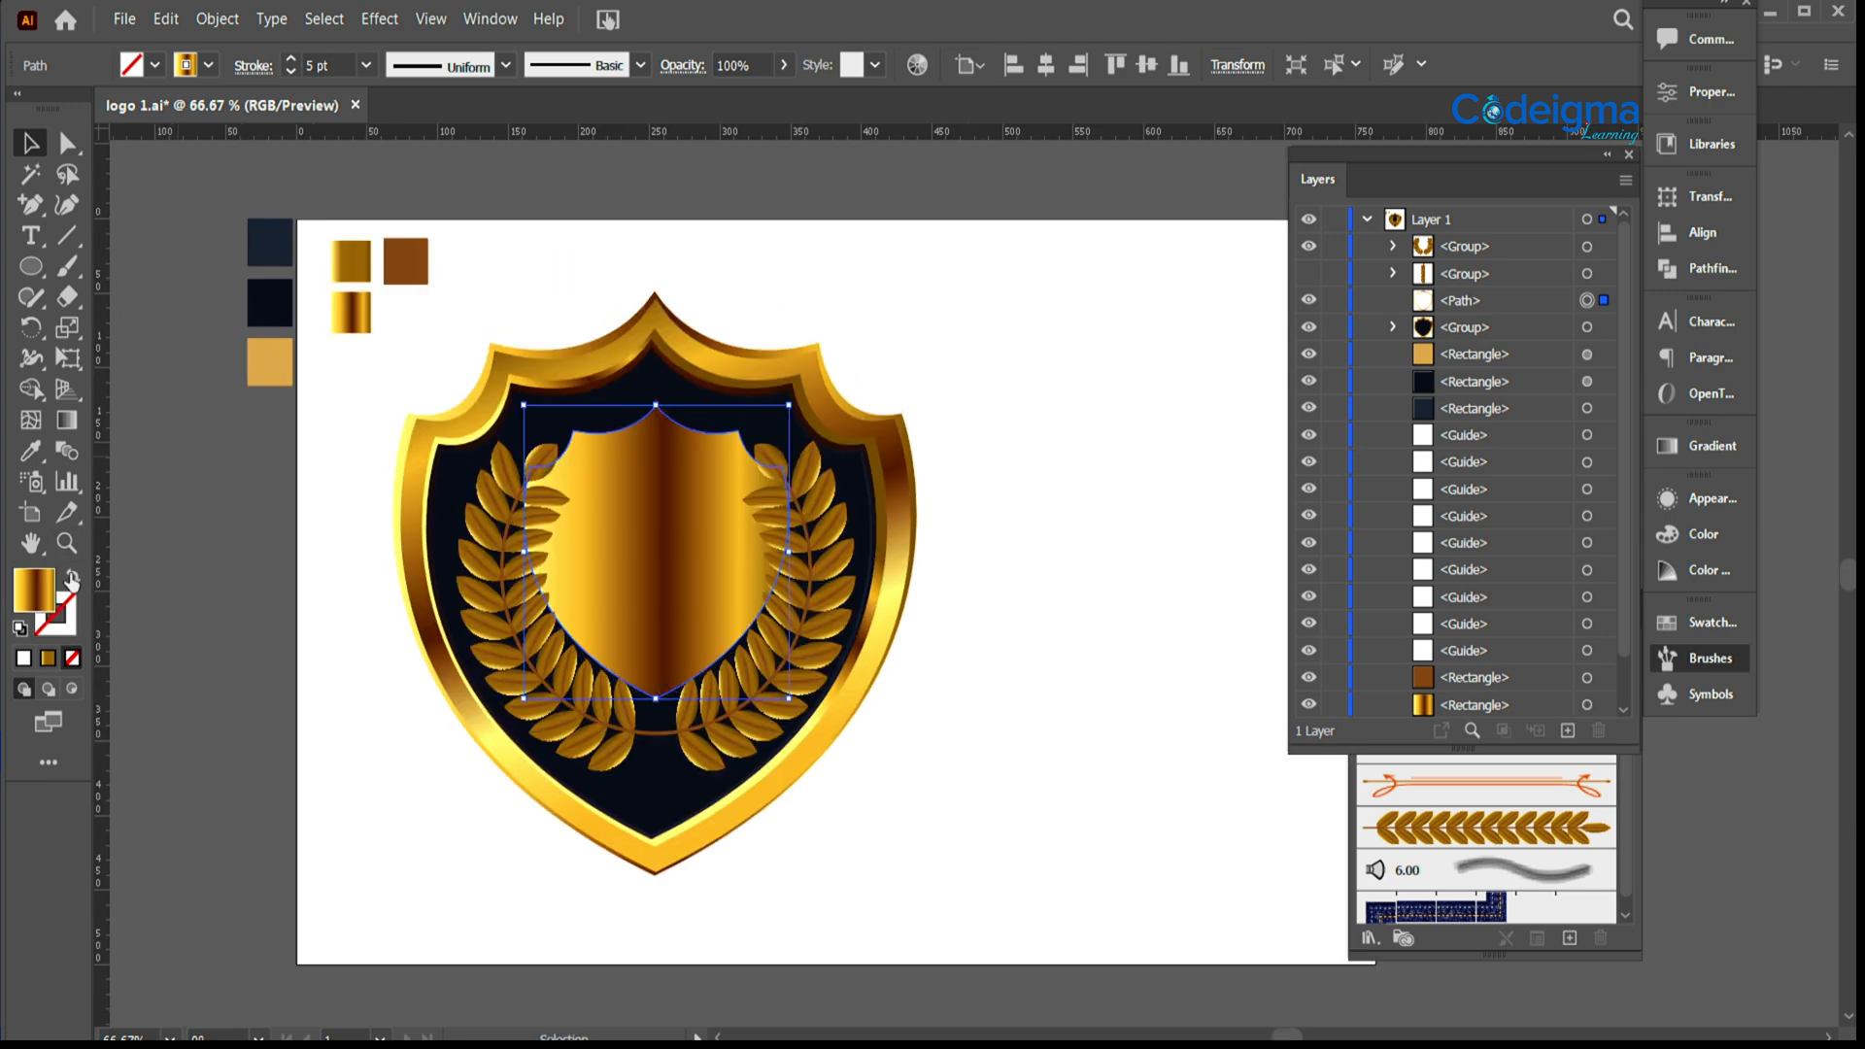
click(1713, 447)
click(1593, 645)
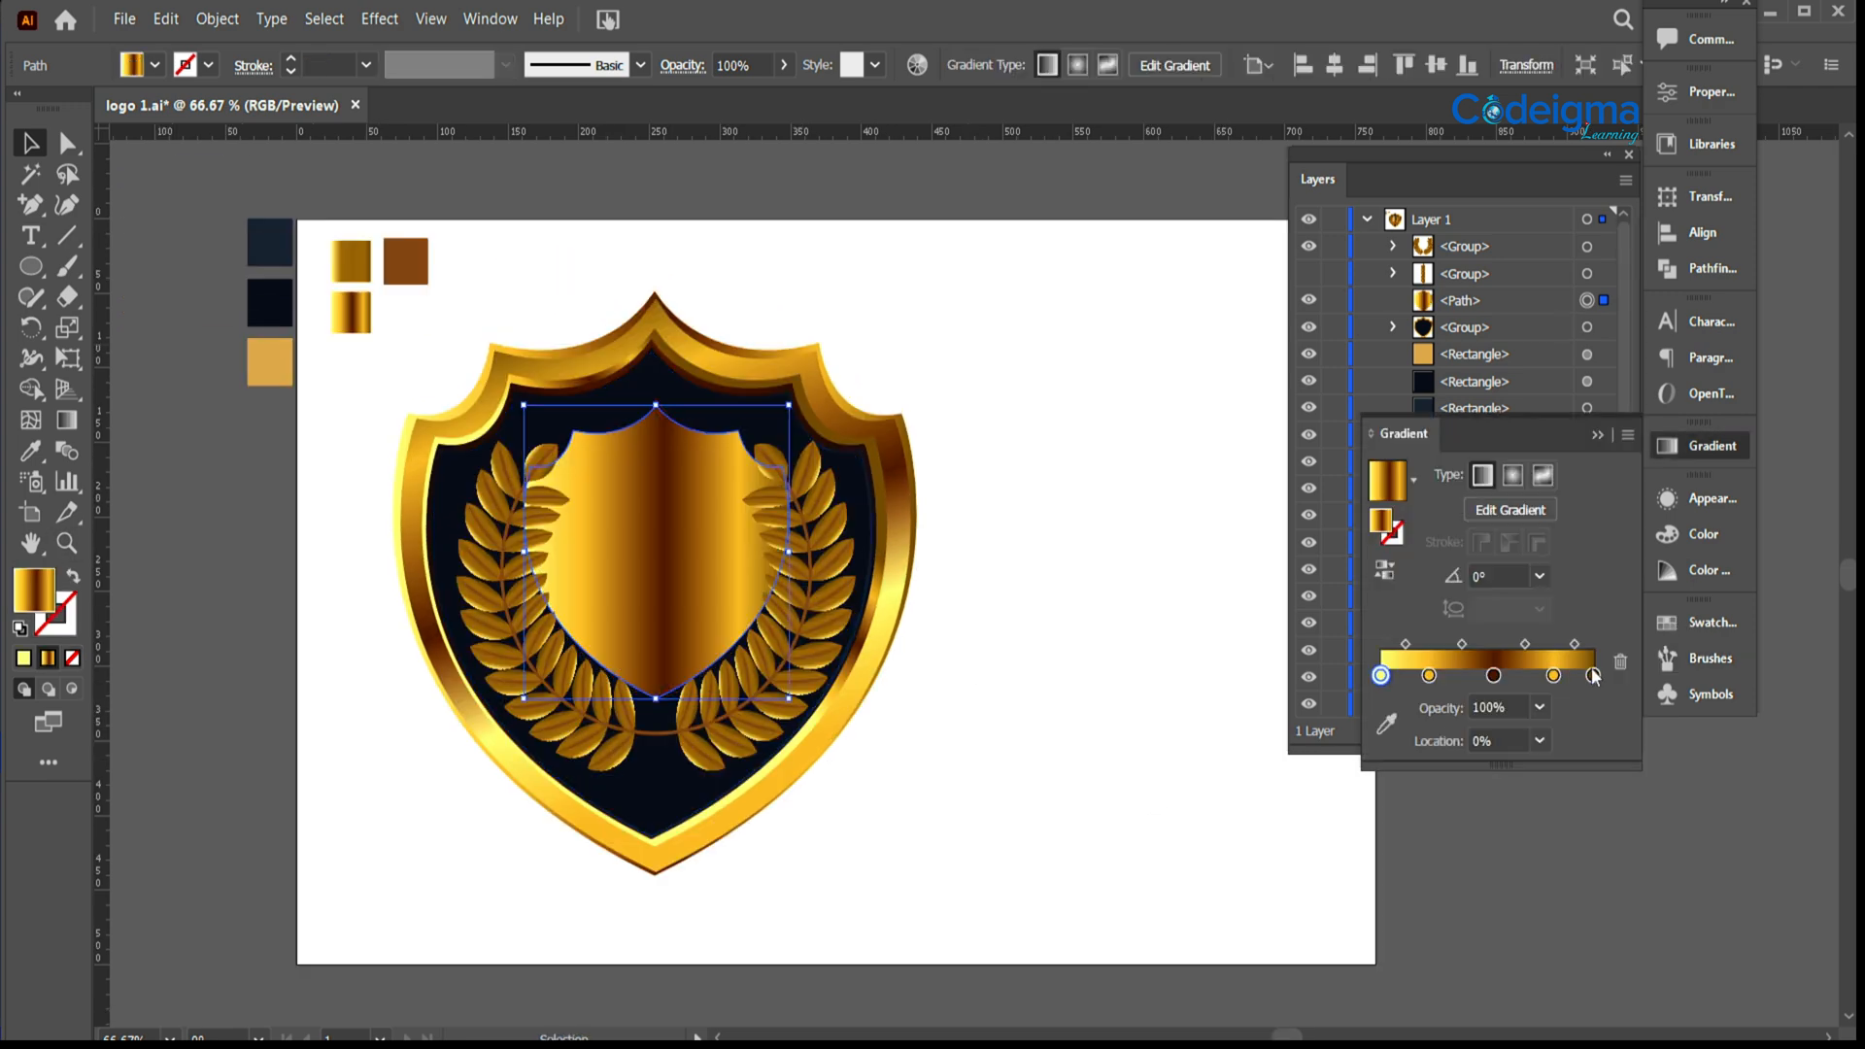
click(1386, 692)
click(271, 242)
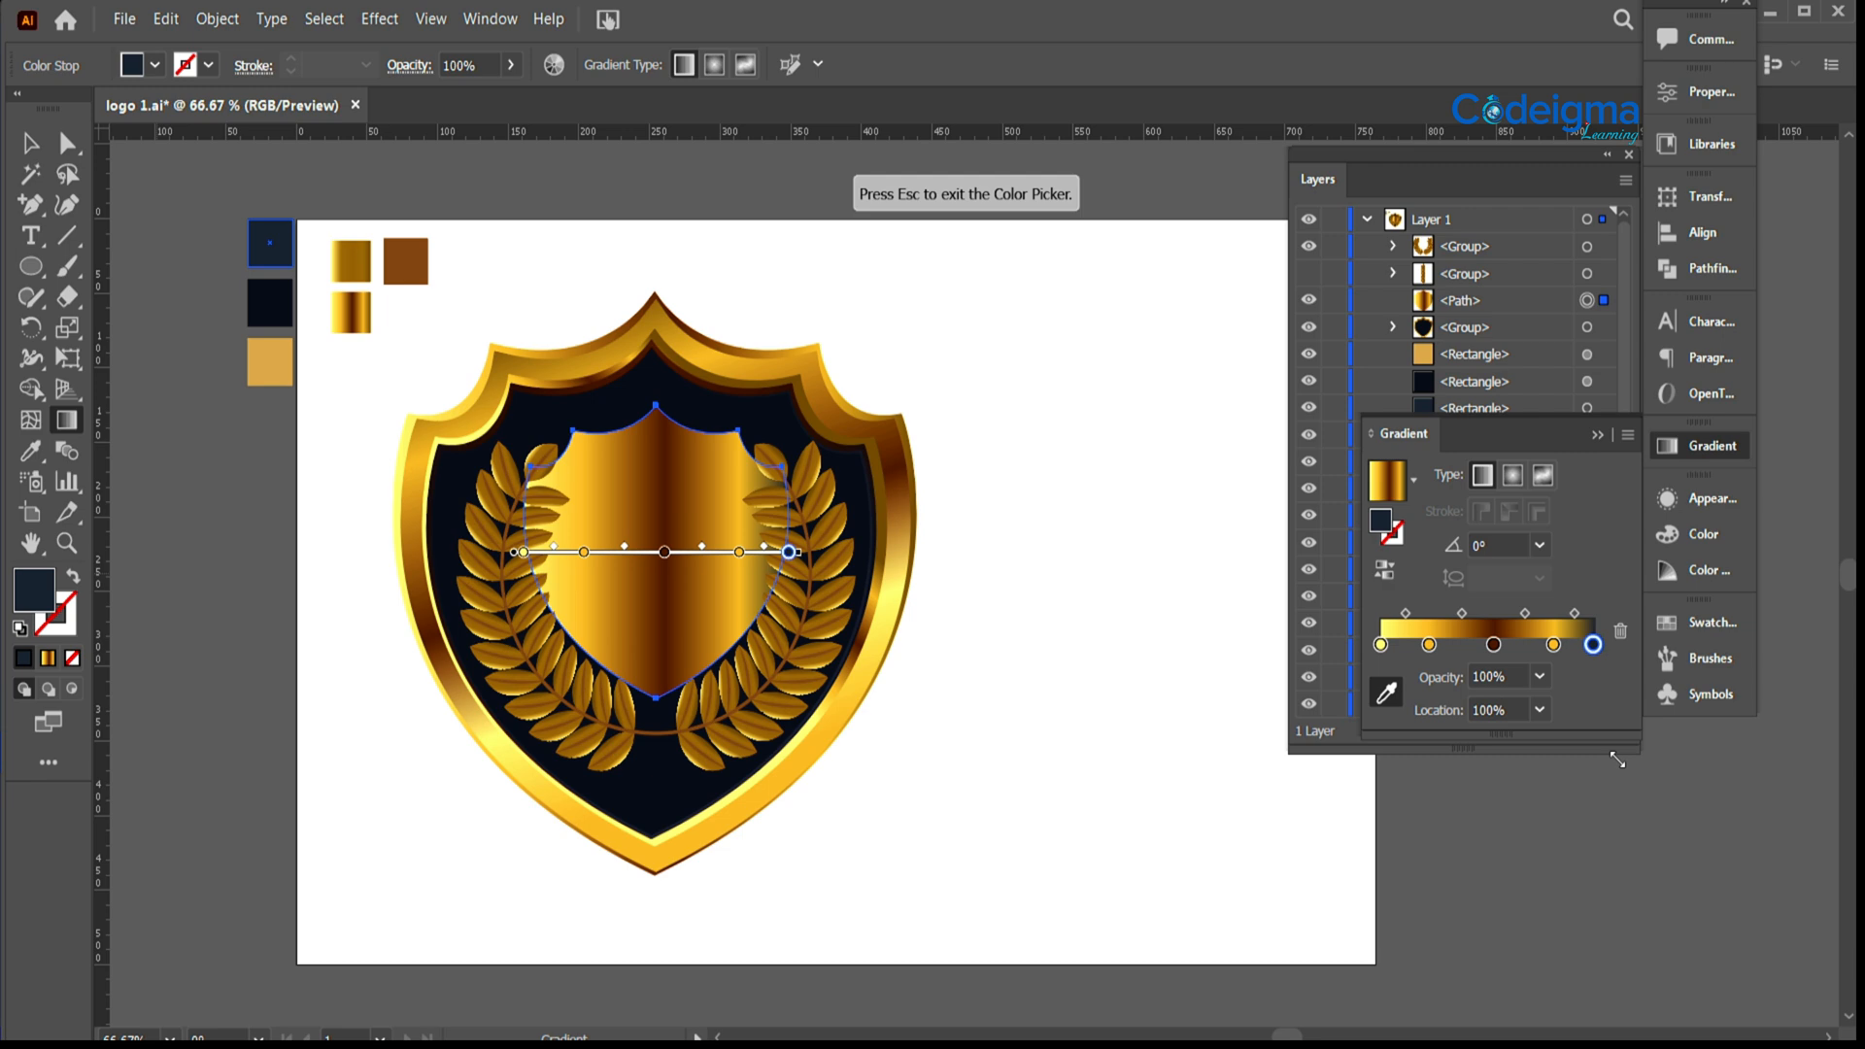
Step: Recolour the second-to-last gradient stop with the near-black swatch and delete the dark brown and orange stops
click(1553, 645)
double_click(1554, 645)
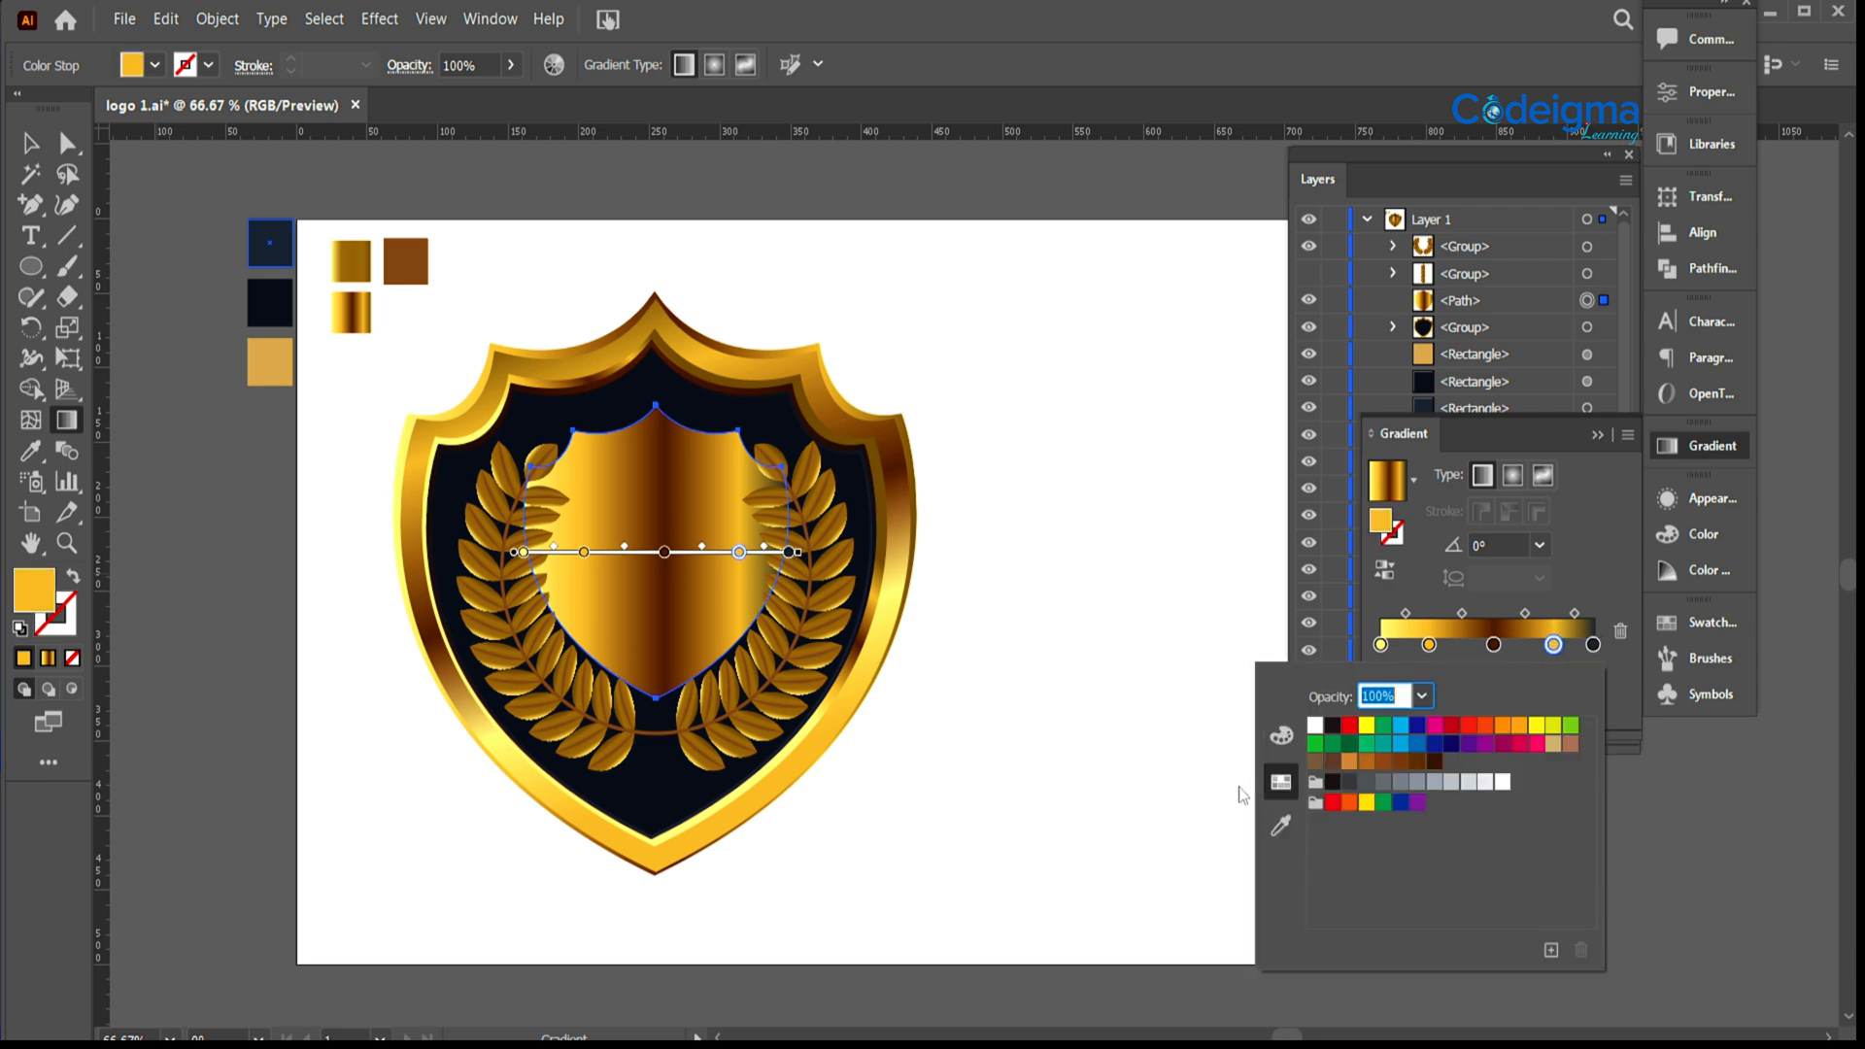
click(1281, 826)
click(282, 299)
click(1494, 645)
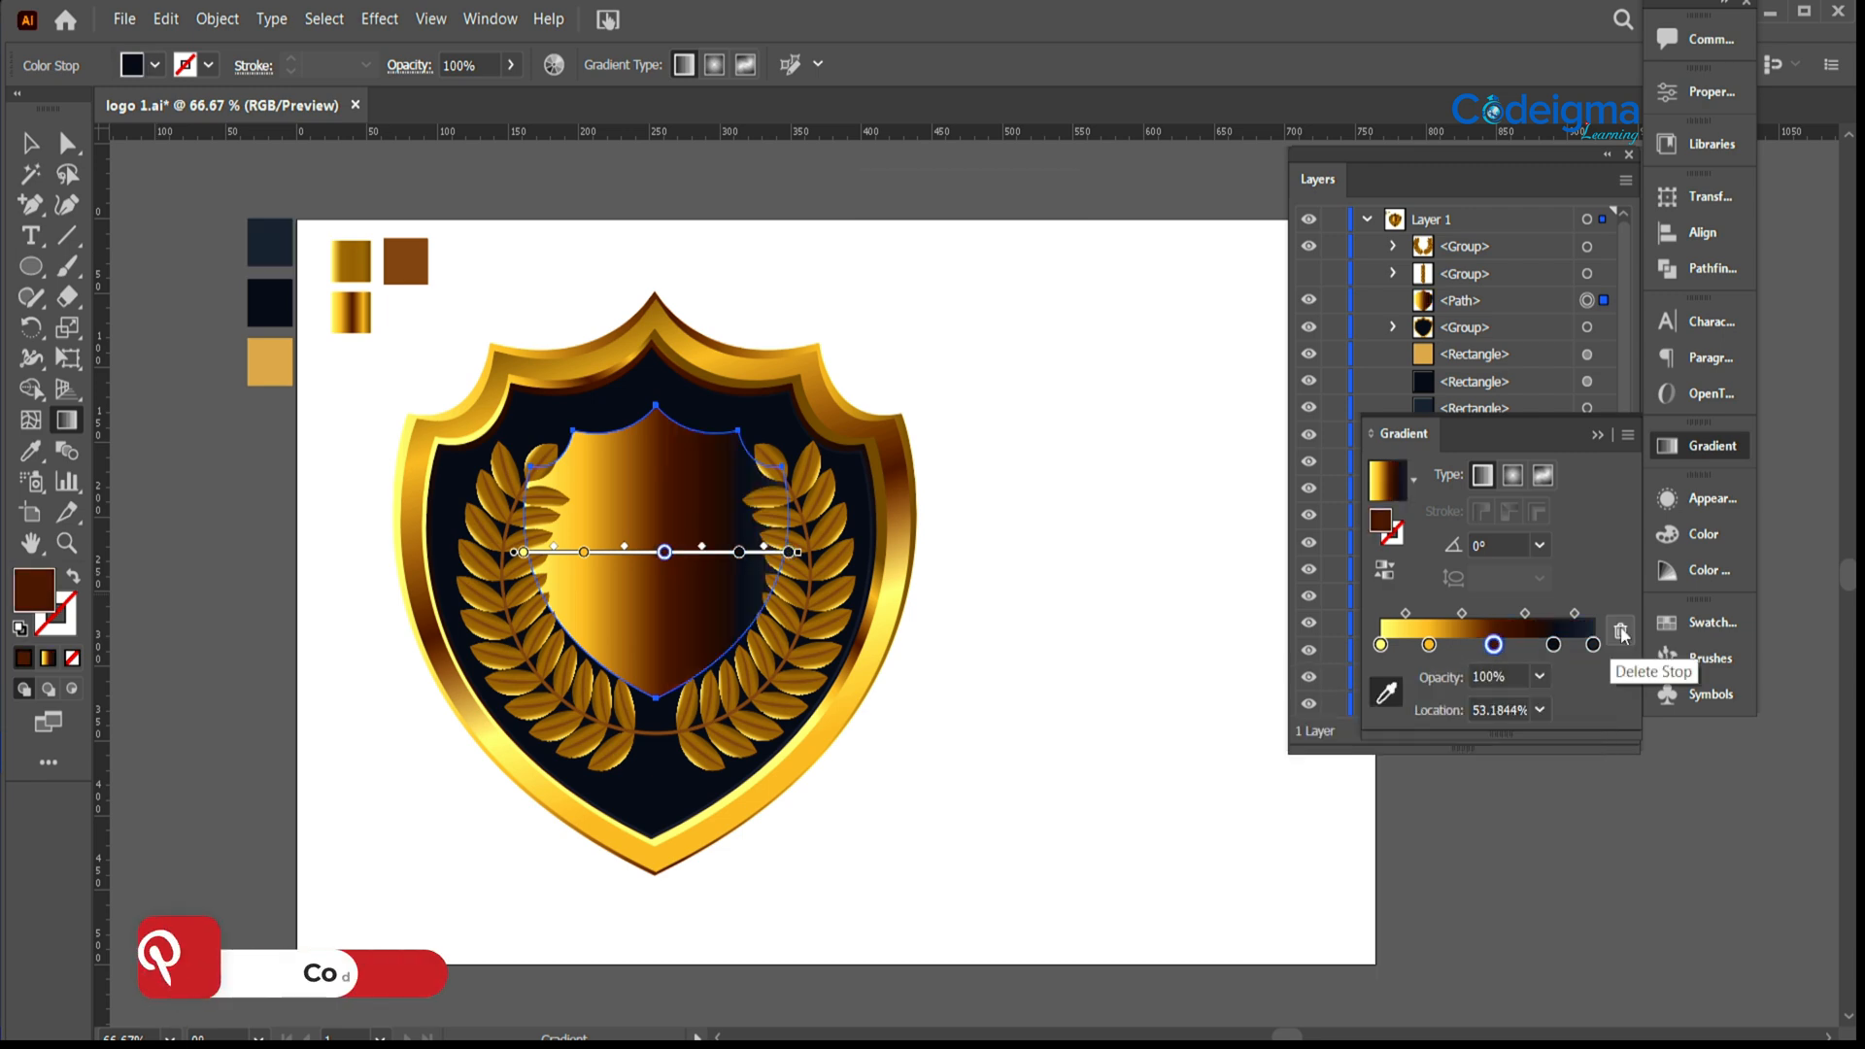
click(1621, 631)
click(1621, 632)
Step: Recolour the first gradient stop with the flat gold swatch and move the near-black stop to about 41% location
click(1381, 645)
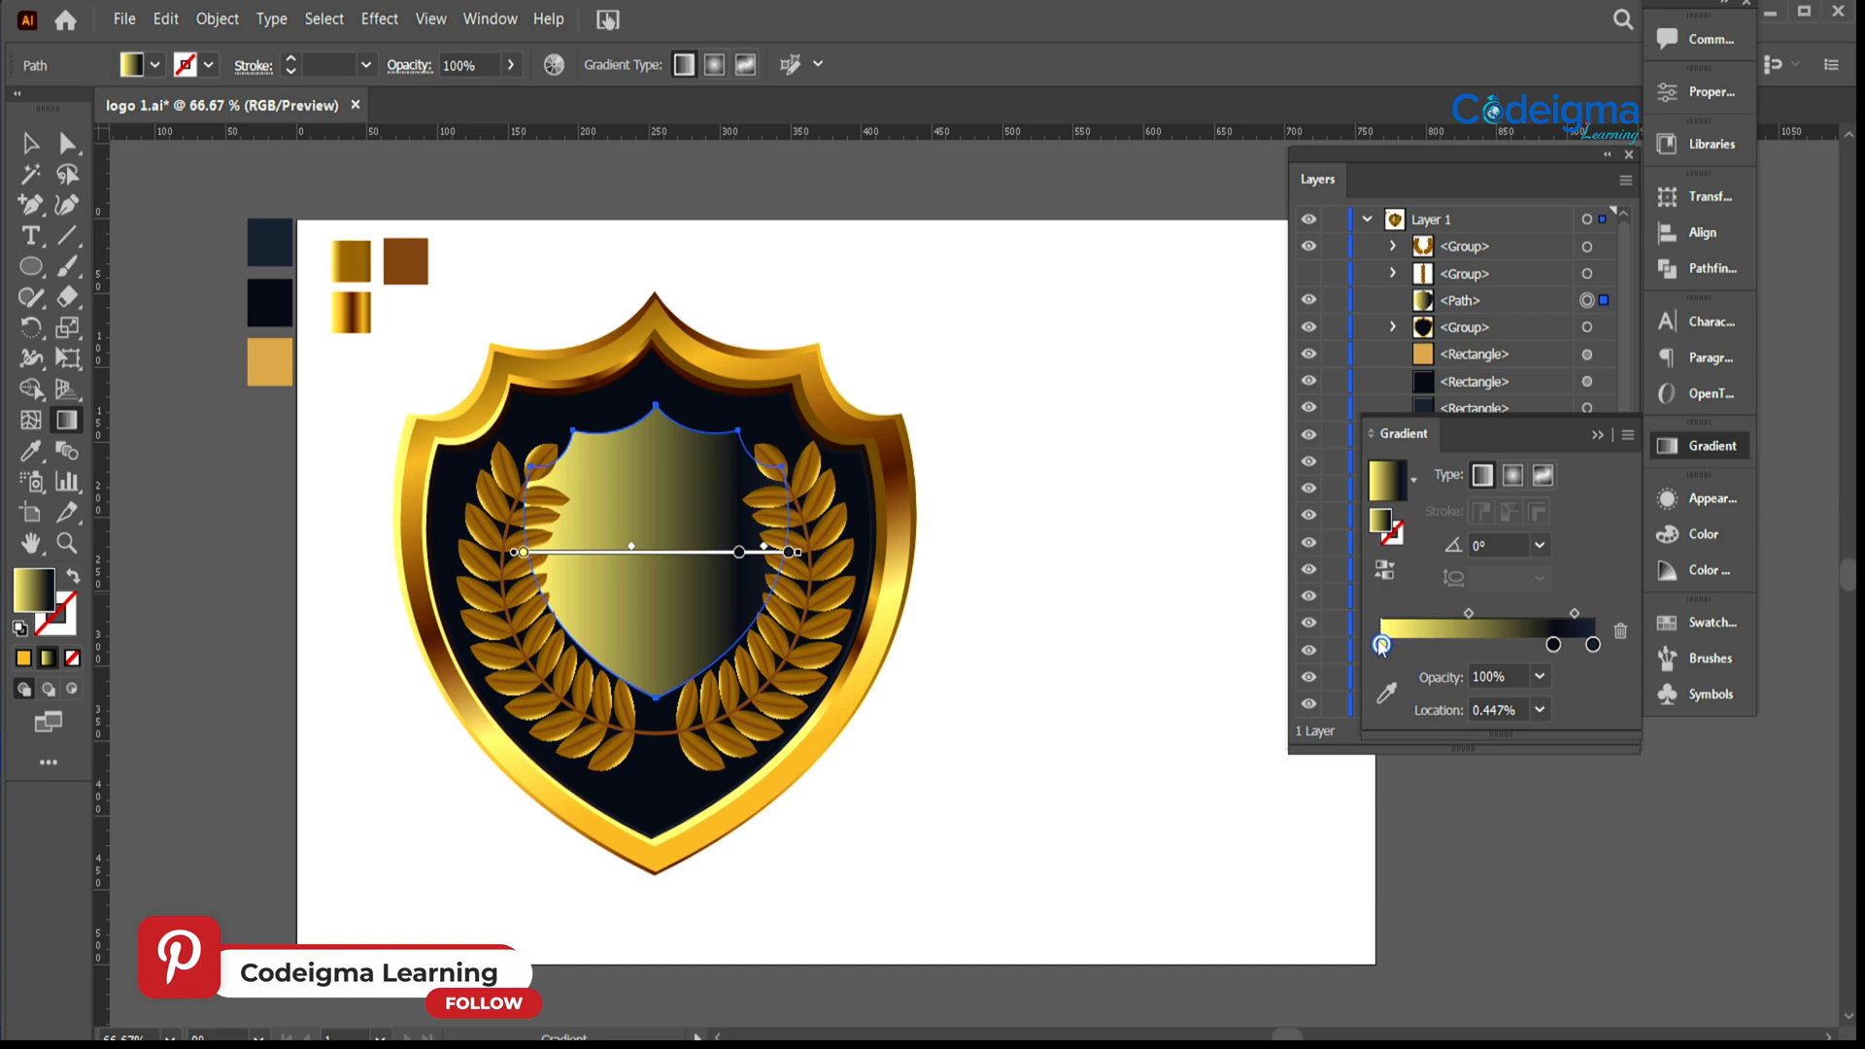
click(1387, 692)
click(269, 362)
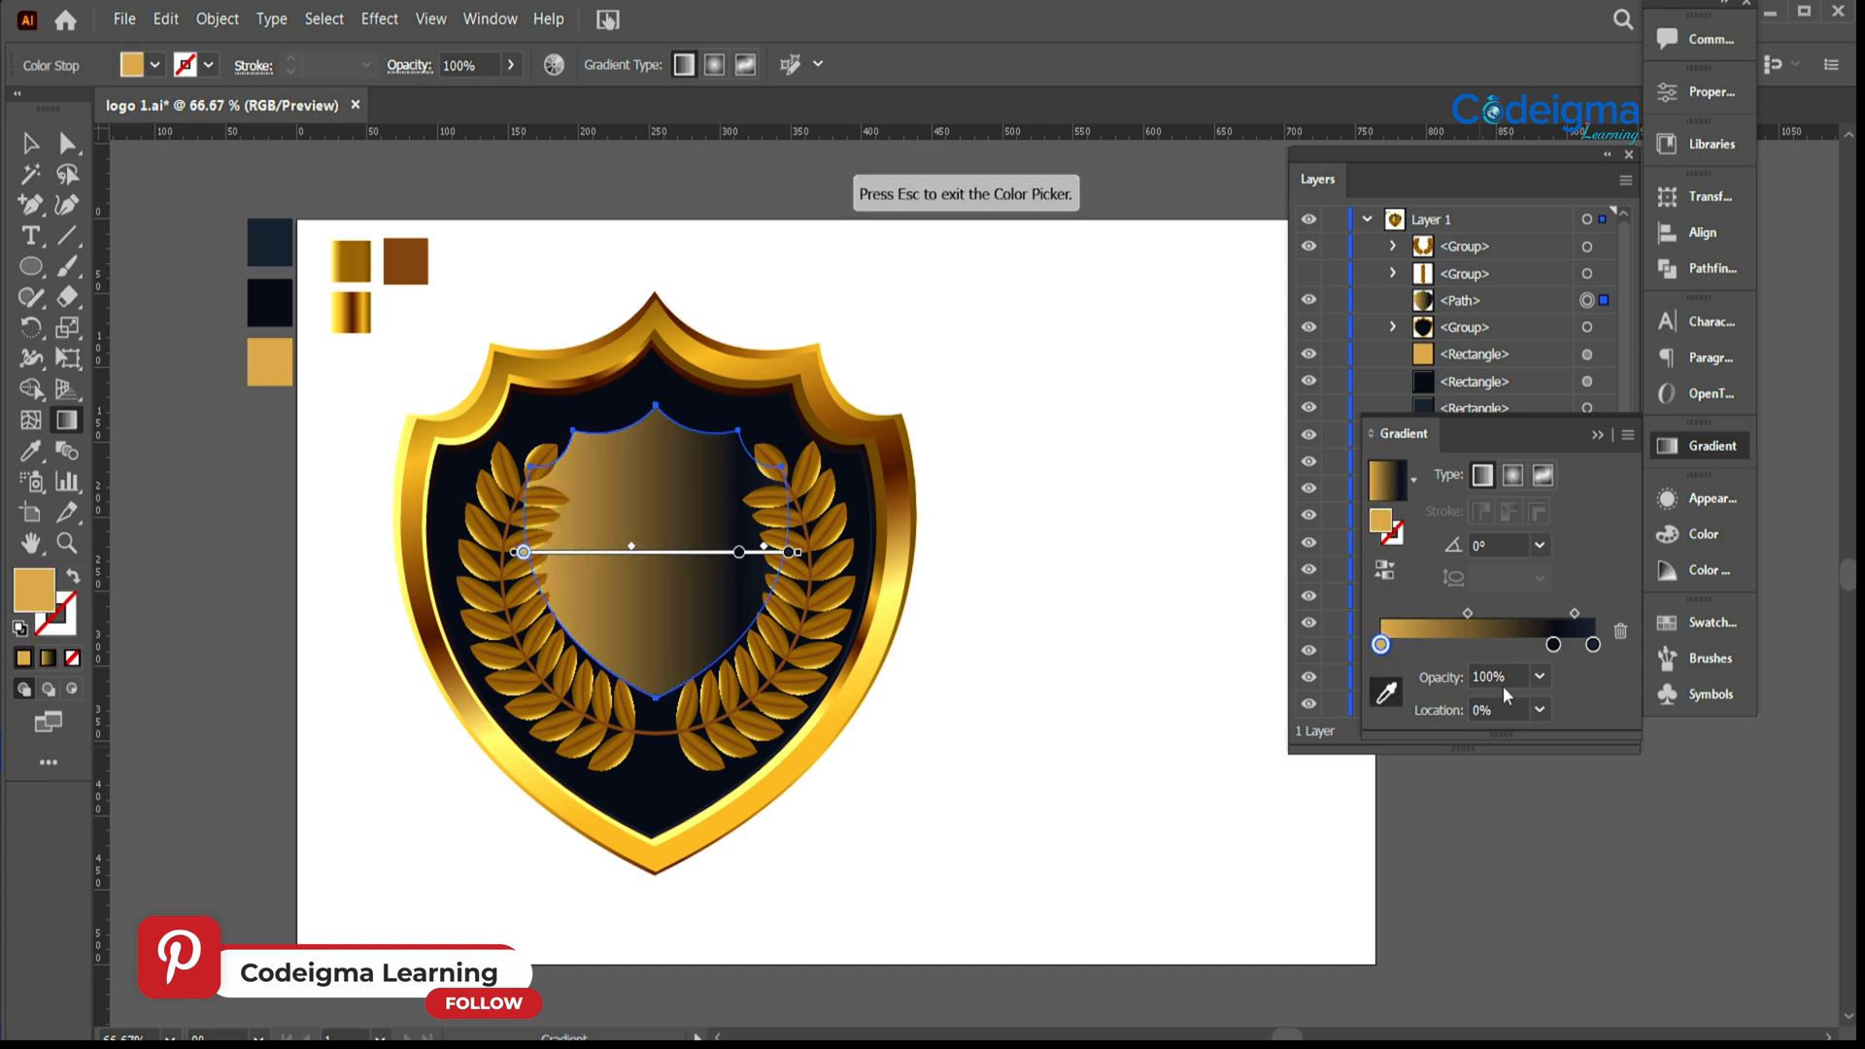
drag(1554, 644, 1484, 644)
drag(1598, 644, 1595, 647)
drag(1484, 645, 1468, 646)
click(31, 144)
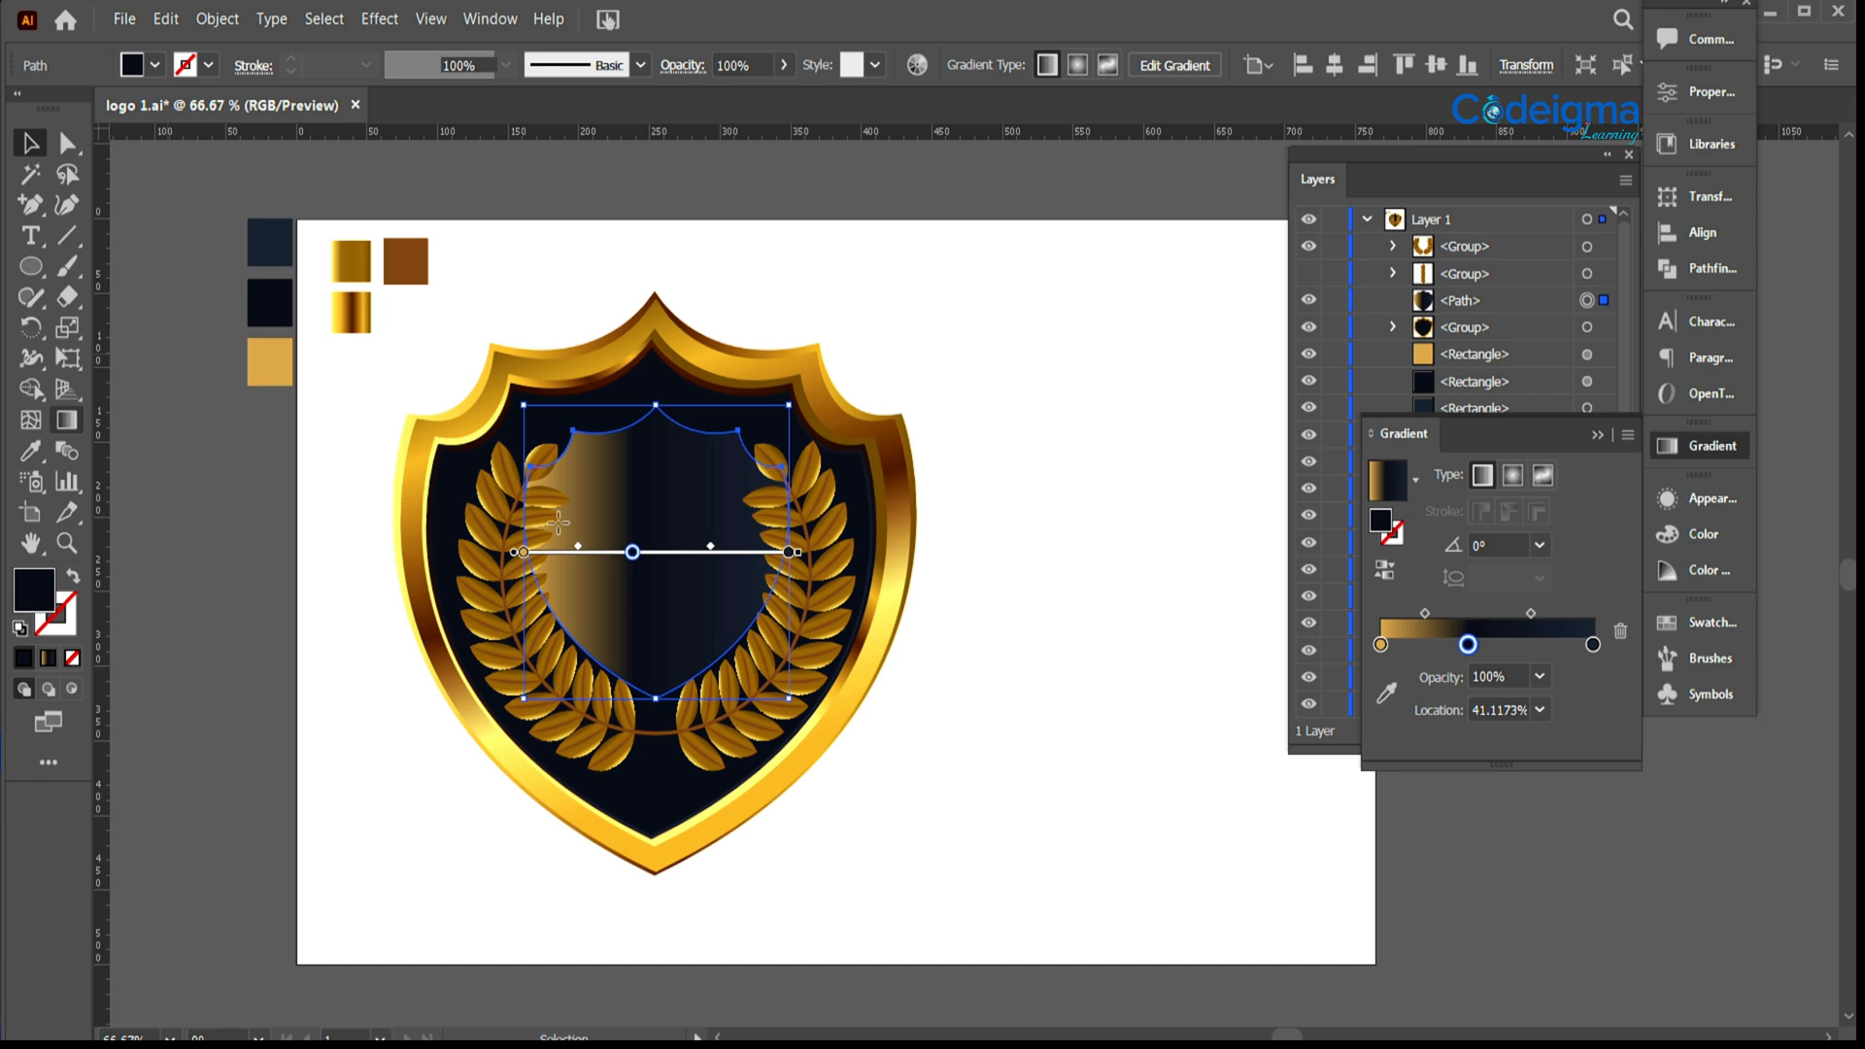
Step: Redraw the small shield's gradient at about -7° and arrange its stops from gold at 0% through near-black to dark slate blue
drag(569, 564, 720, 542)
drag(1468, 644, 1337, 646)
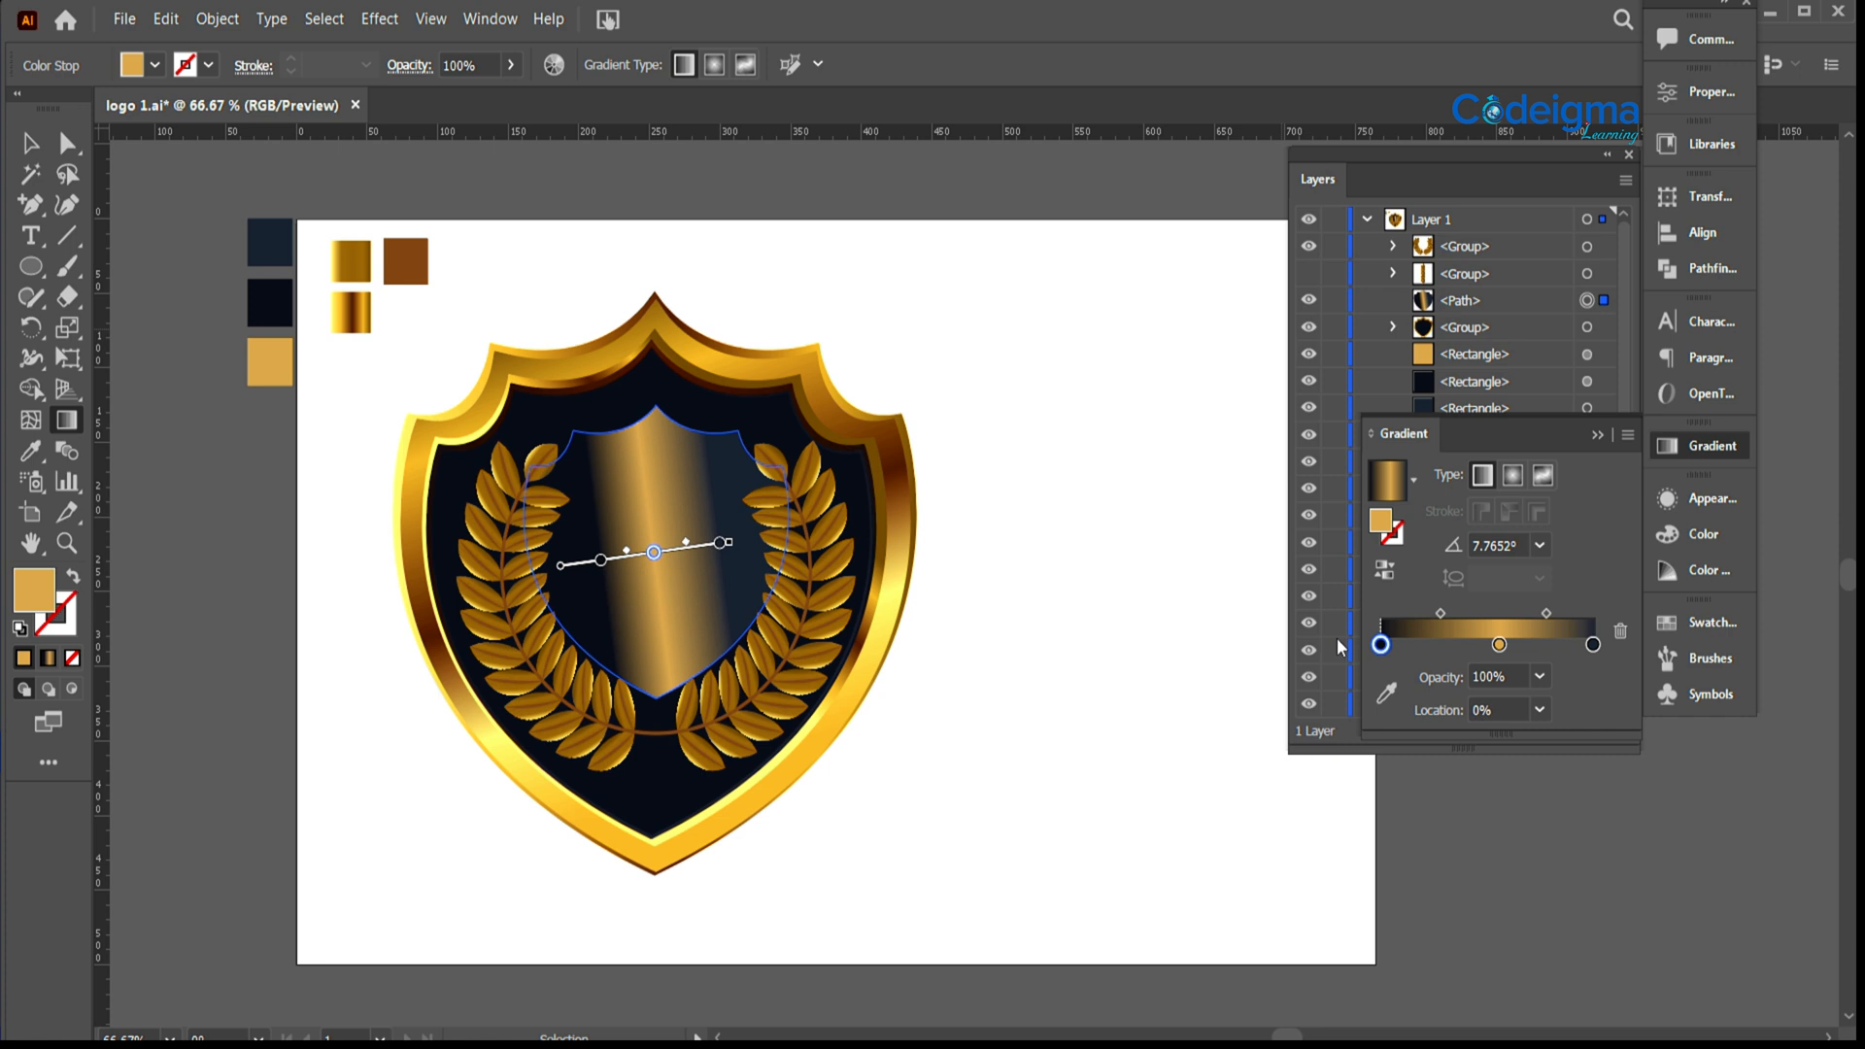
drag(489, 520, 768, 566)
drag(1500, 645, 1380, 645)
key(v)
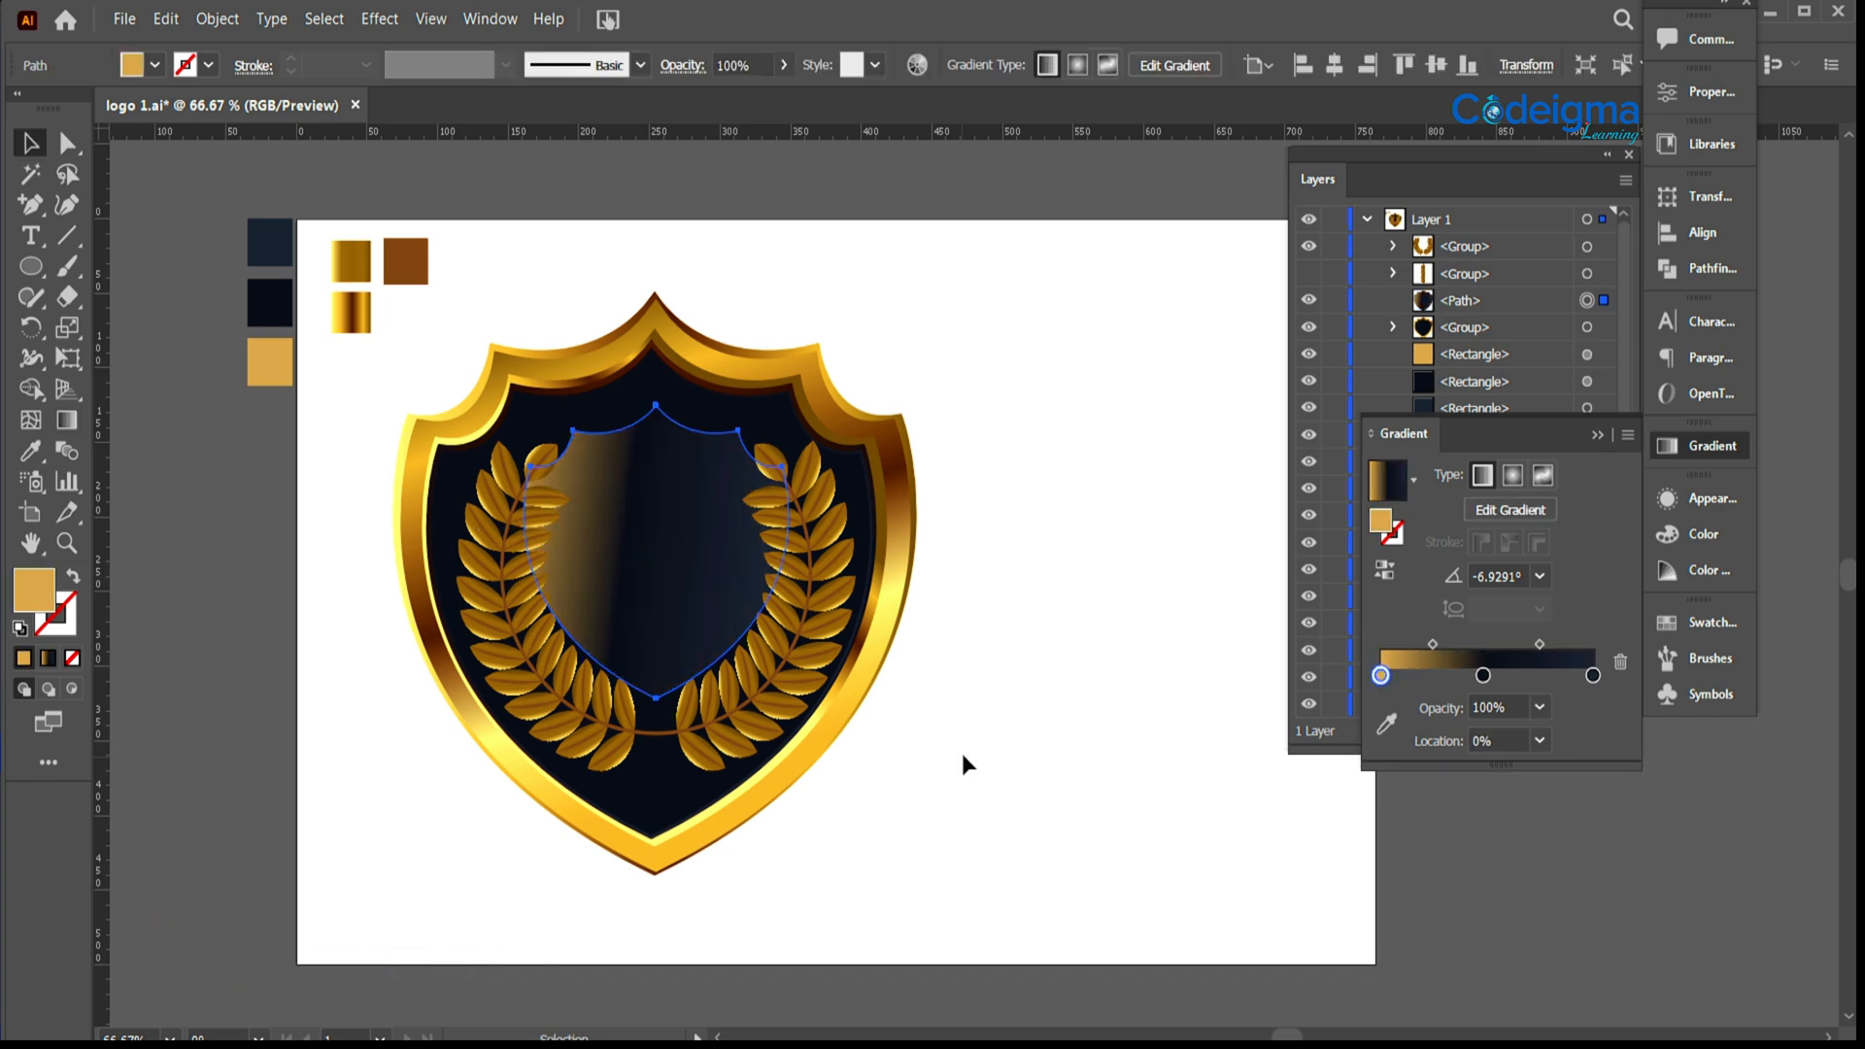
click(962, 754)
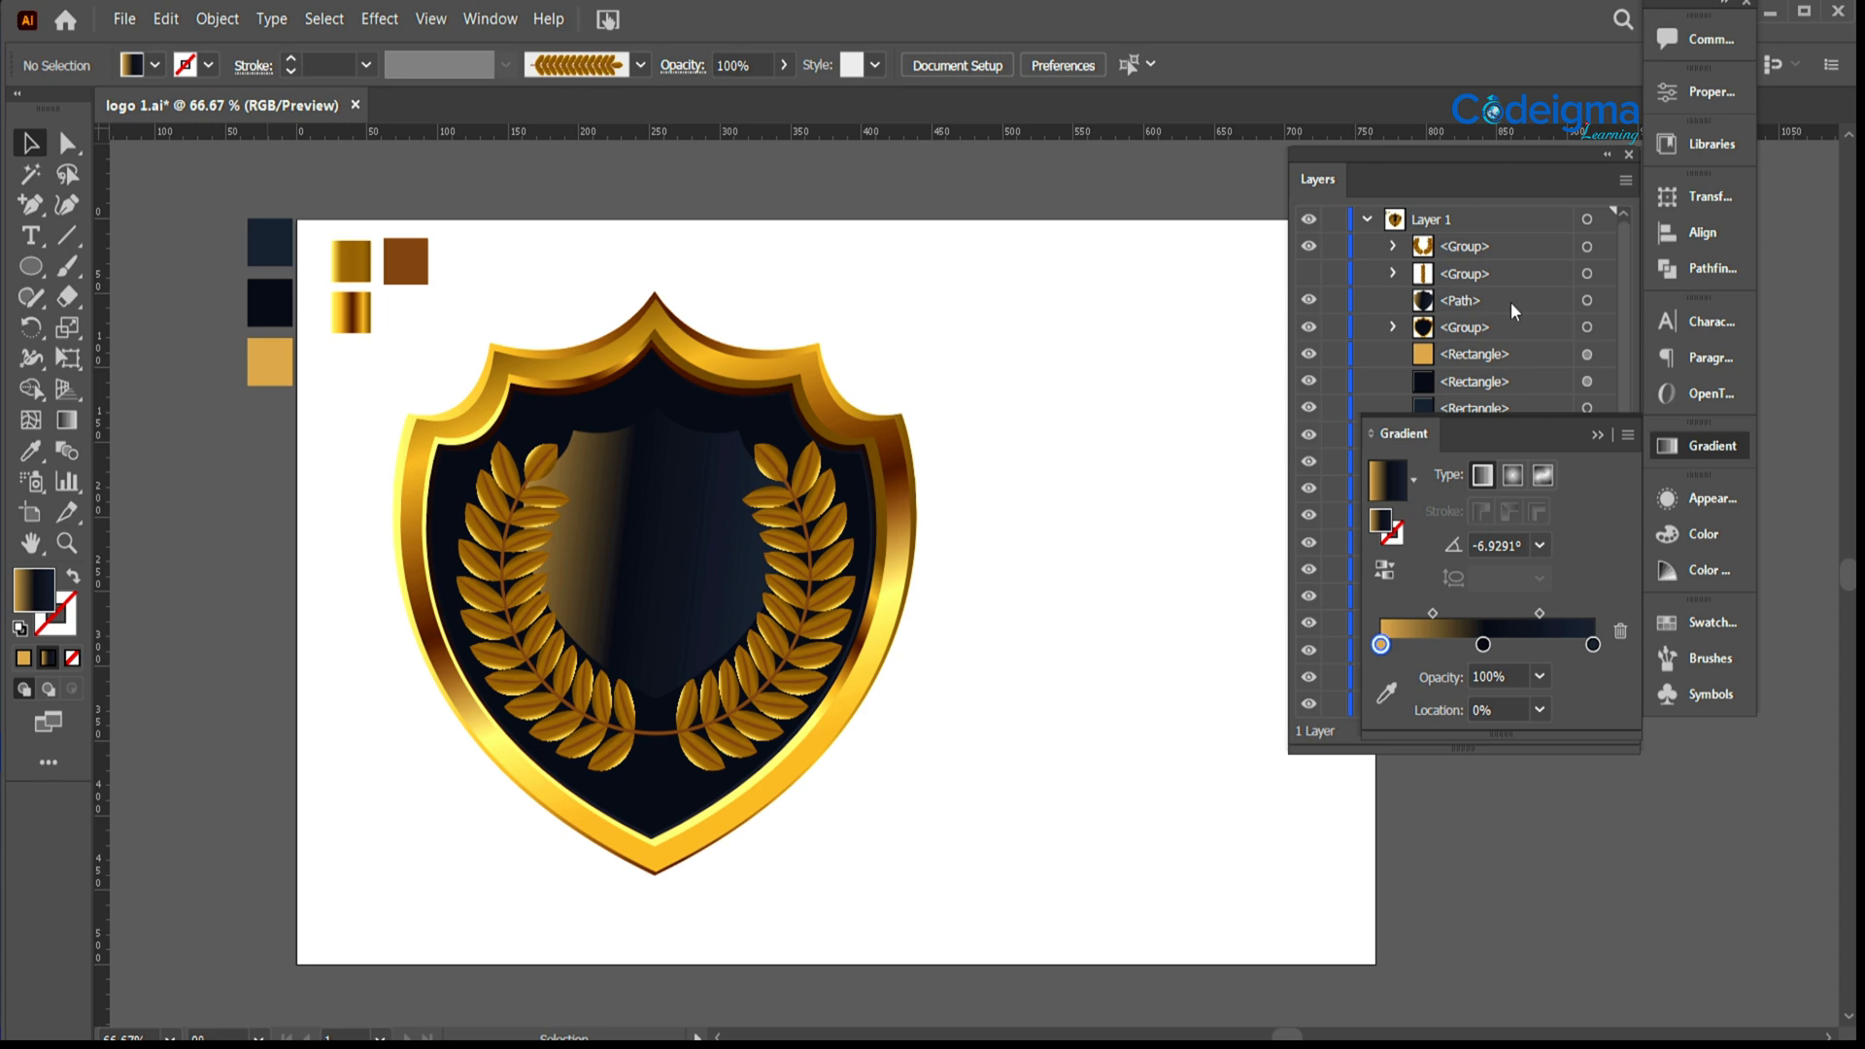
Step: Enlarge the small gradient shield and re-centre it behind the laurel wreath
click(1588, 300)
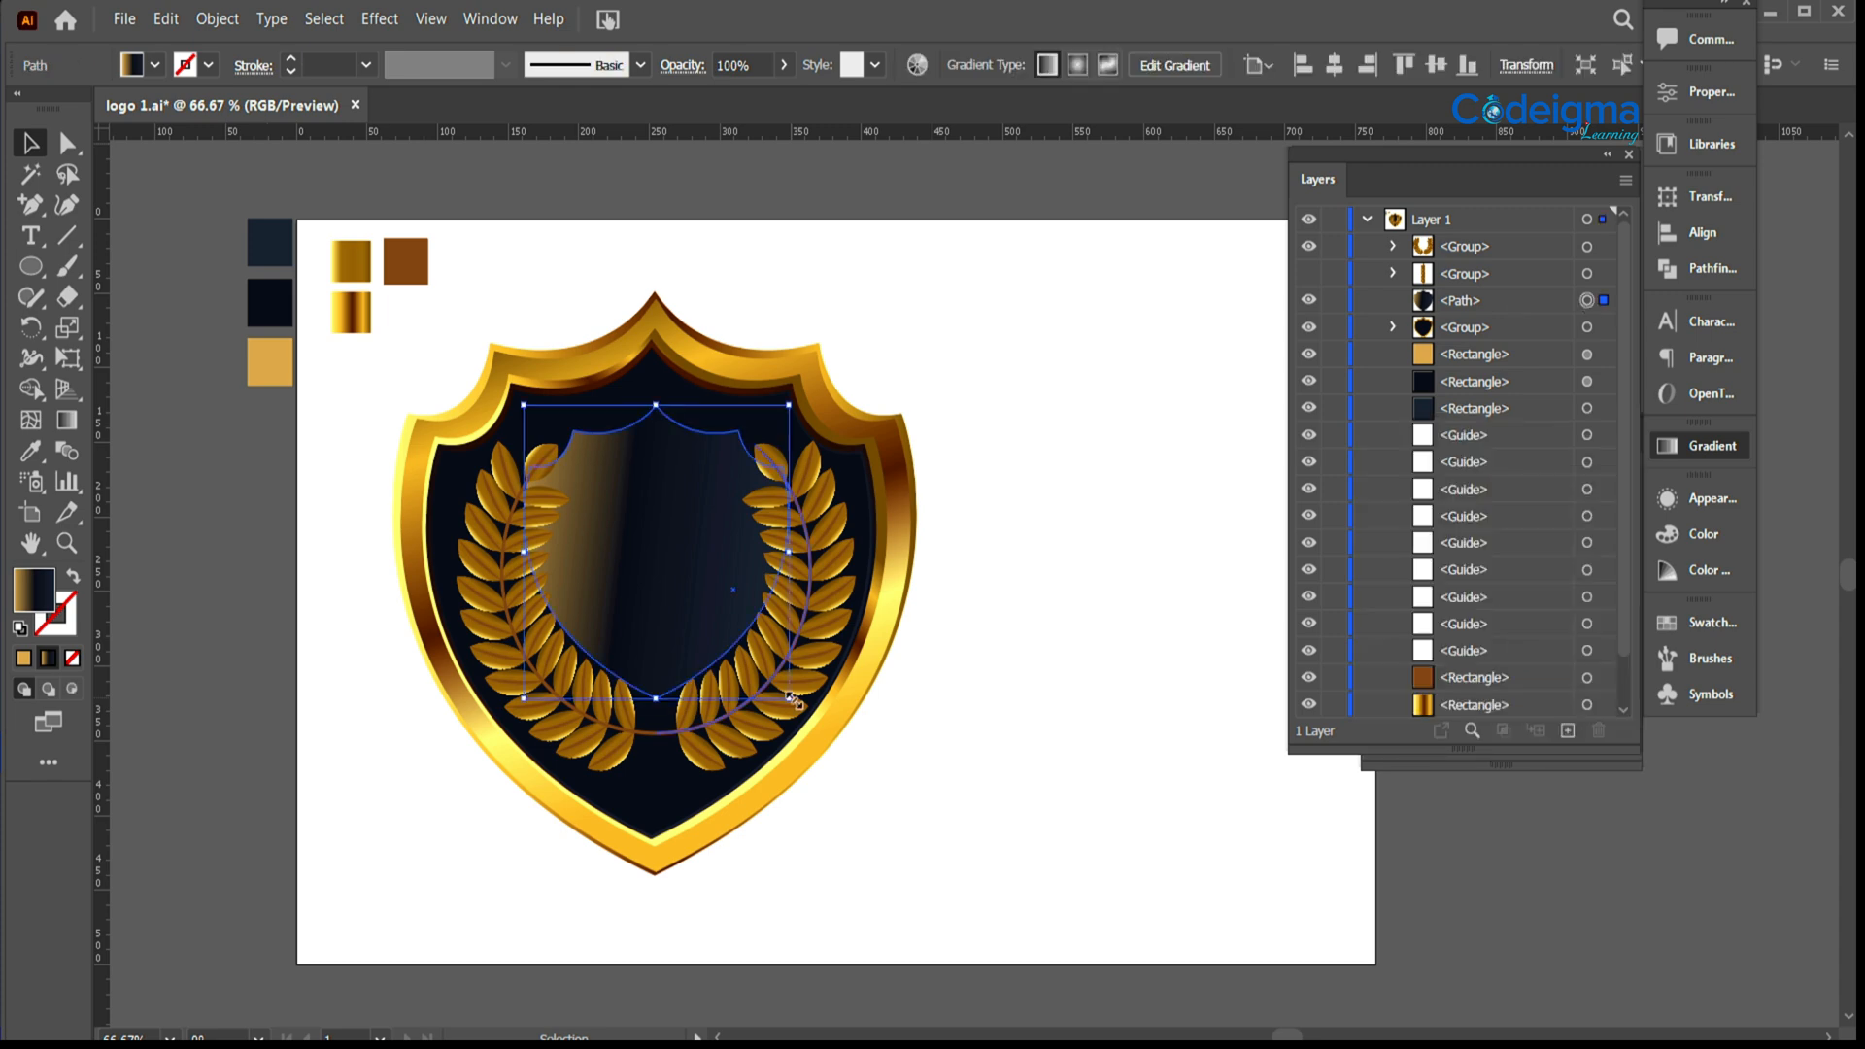
drag(791, 699, 833, 747)
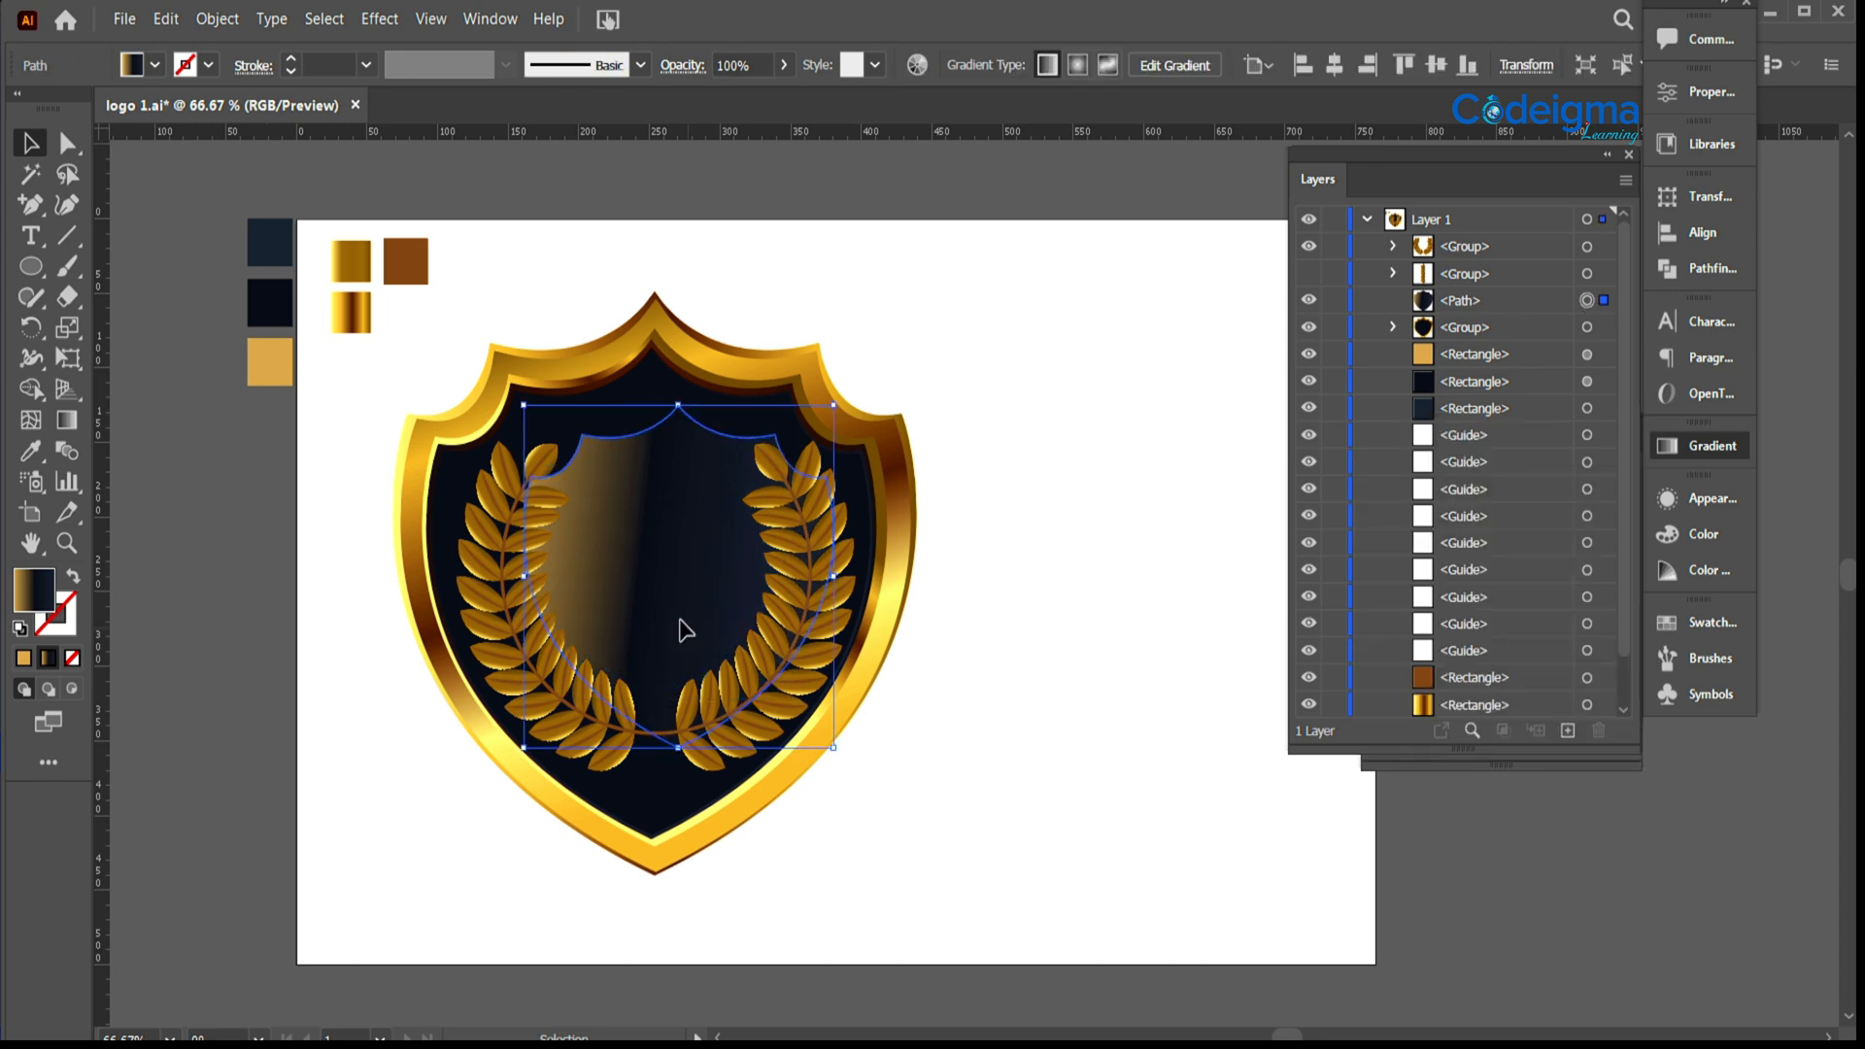
drag(686, 630, 669, 589)
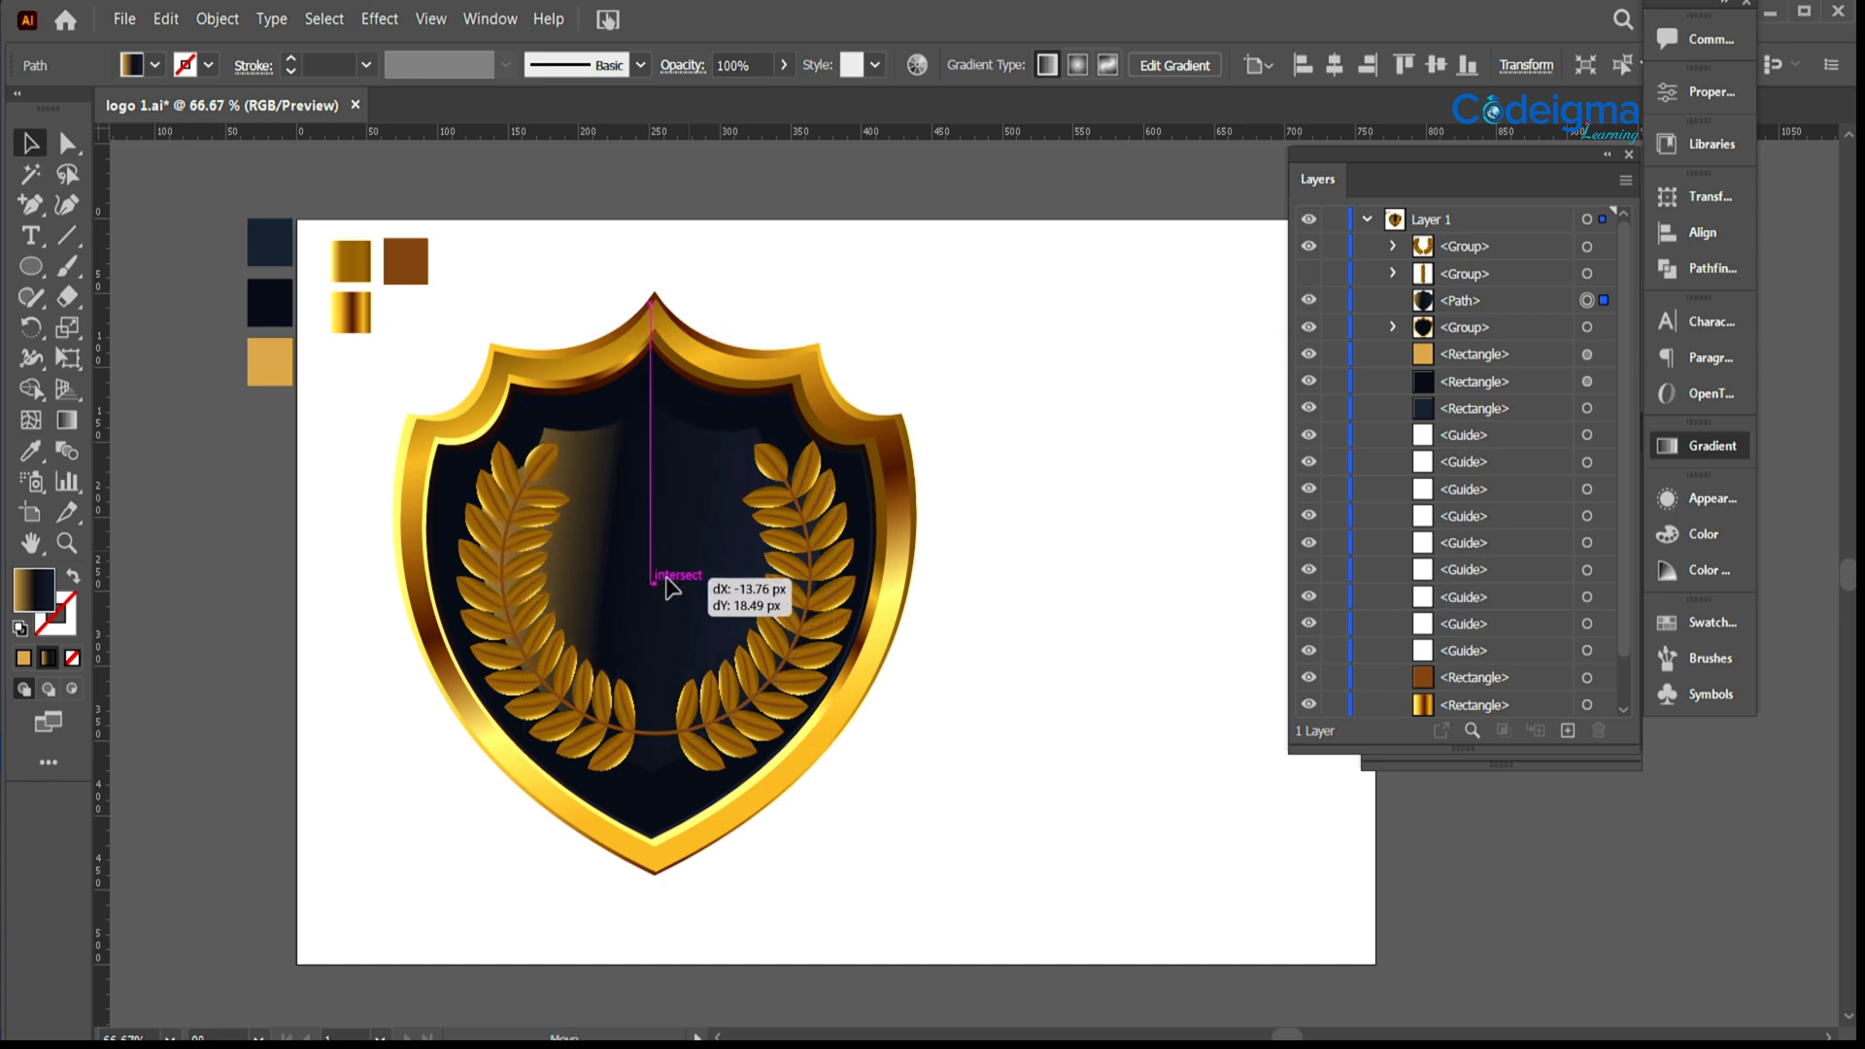
Step: Try lowering the small gradient shield's opacity to 22%
click(784, 65)
drag(789, 100, 708, 100)
click(1097, 388)
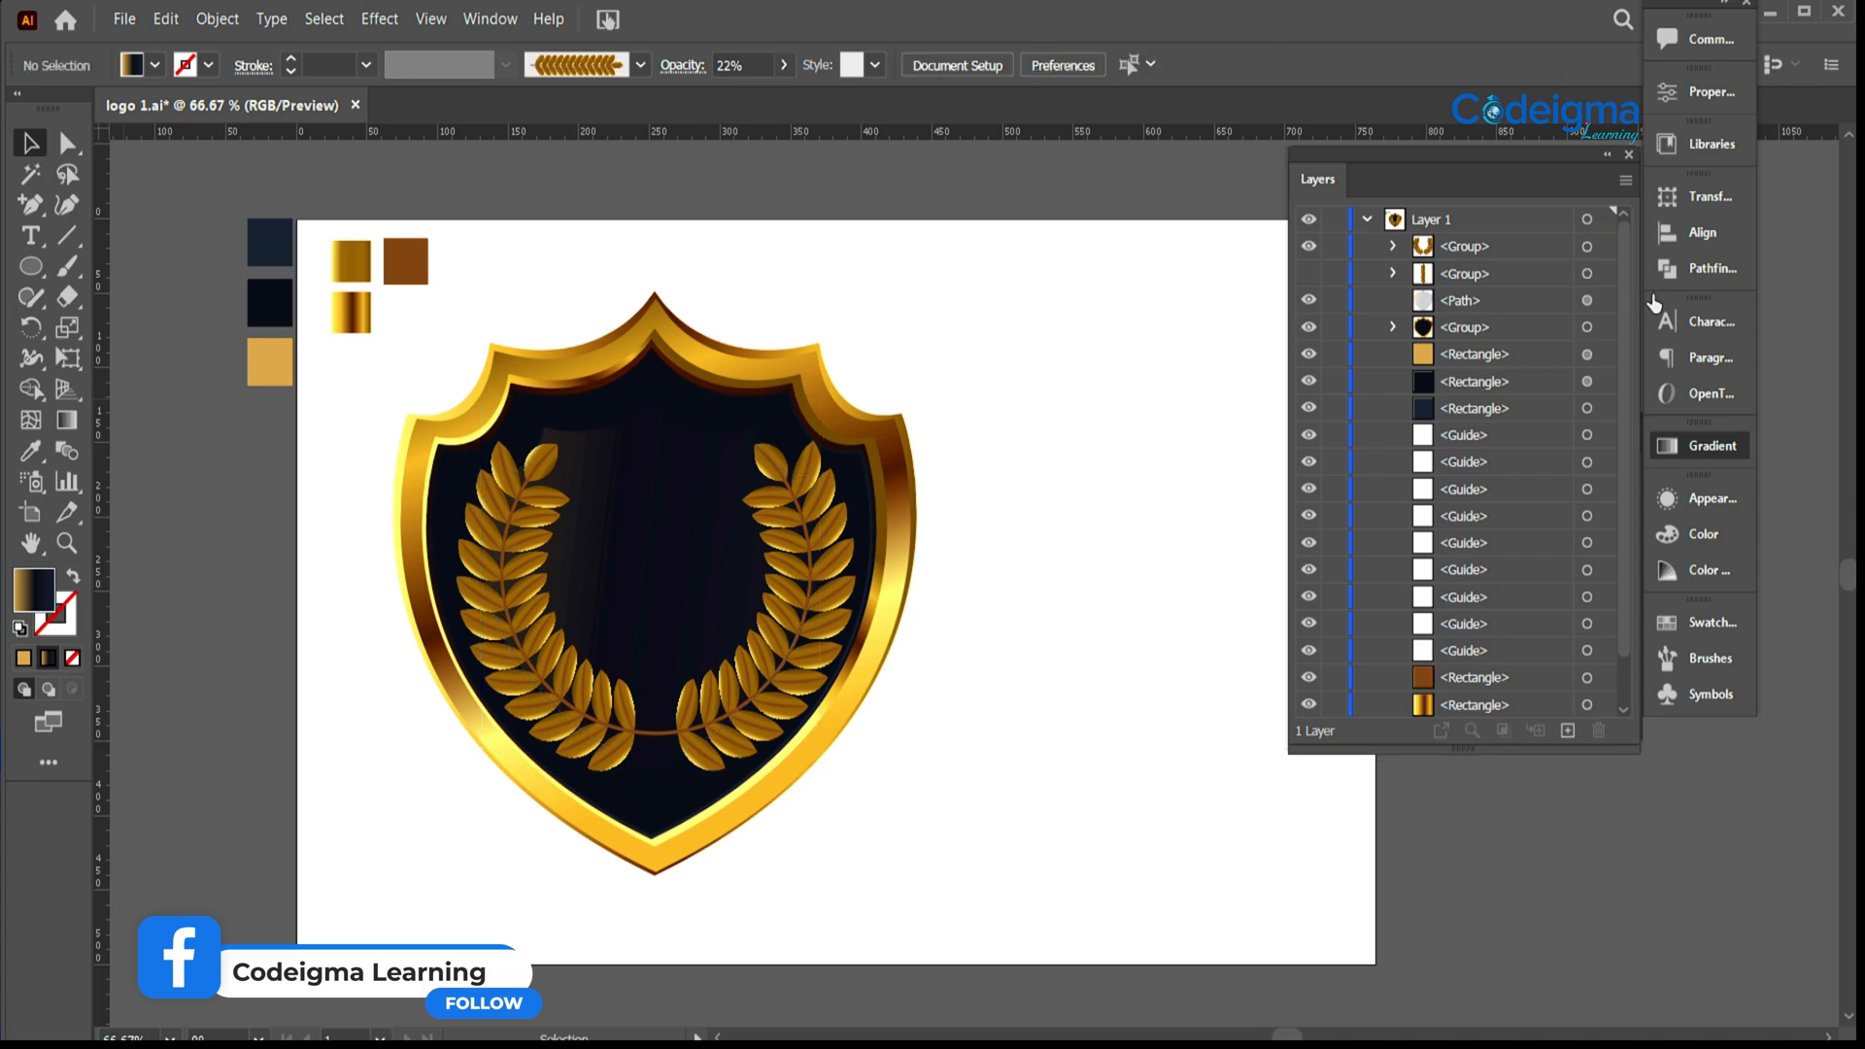
Step: Raise the small gradient shield's opacity to a stronger but still semi-transparent level
click(1587, 300)
click(784, 65)
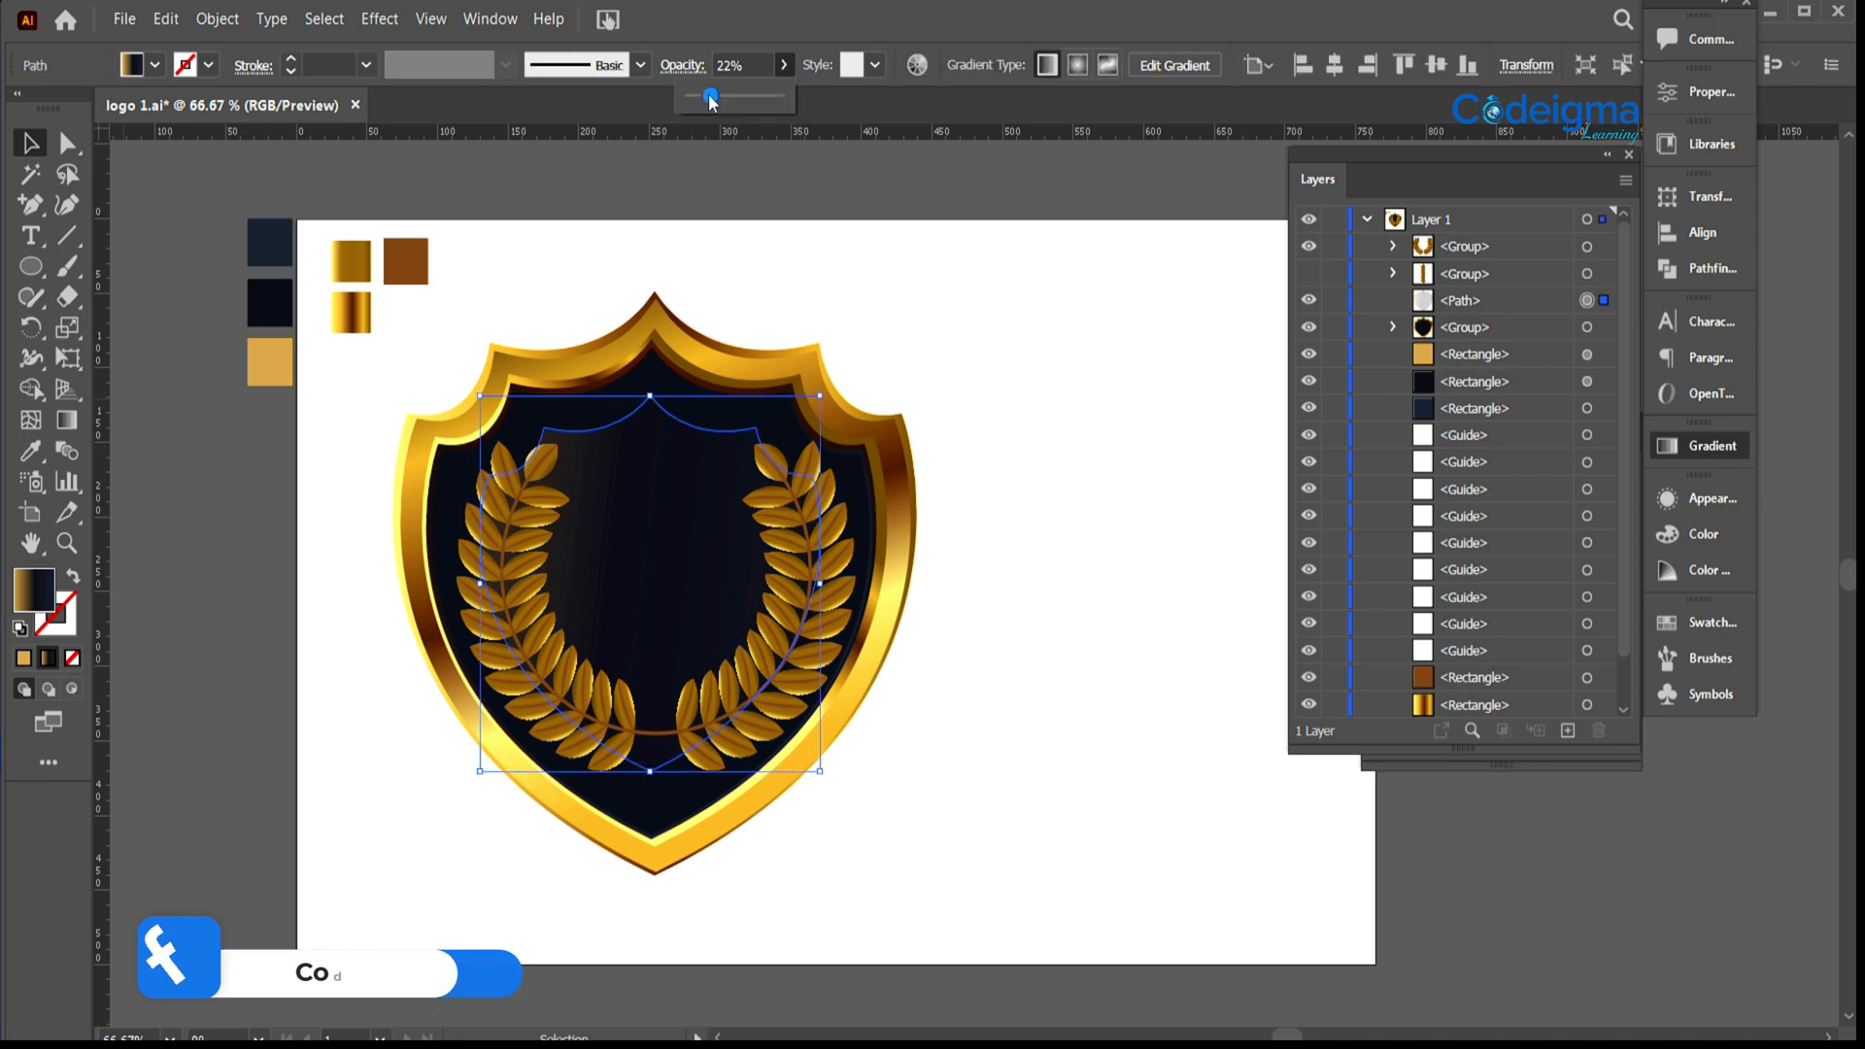
drag(711, 100, 762, 100)
click(1070, 695)
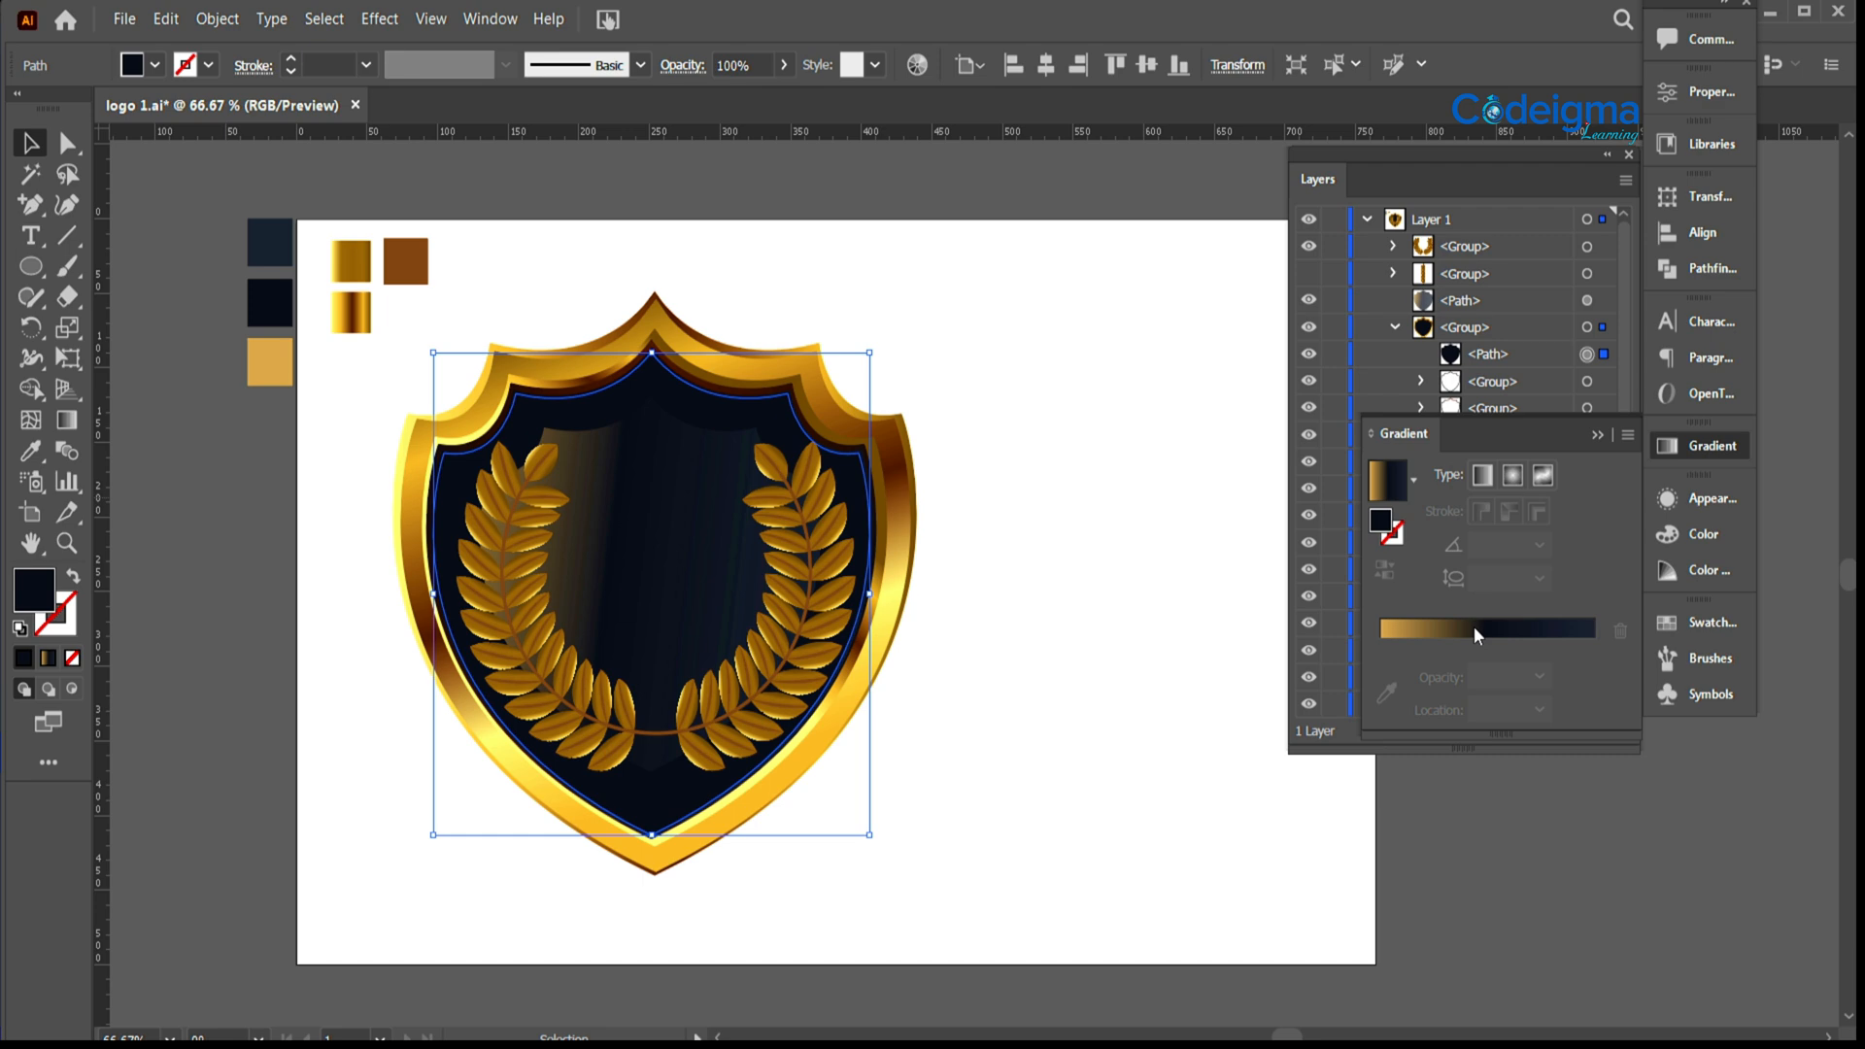
Step: Fill the main shield's interior with a linear gradient from dark slate blue at 0% to near-black at the end
click(1473, 626)
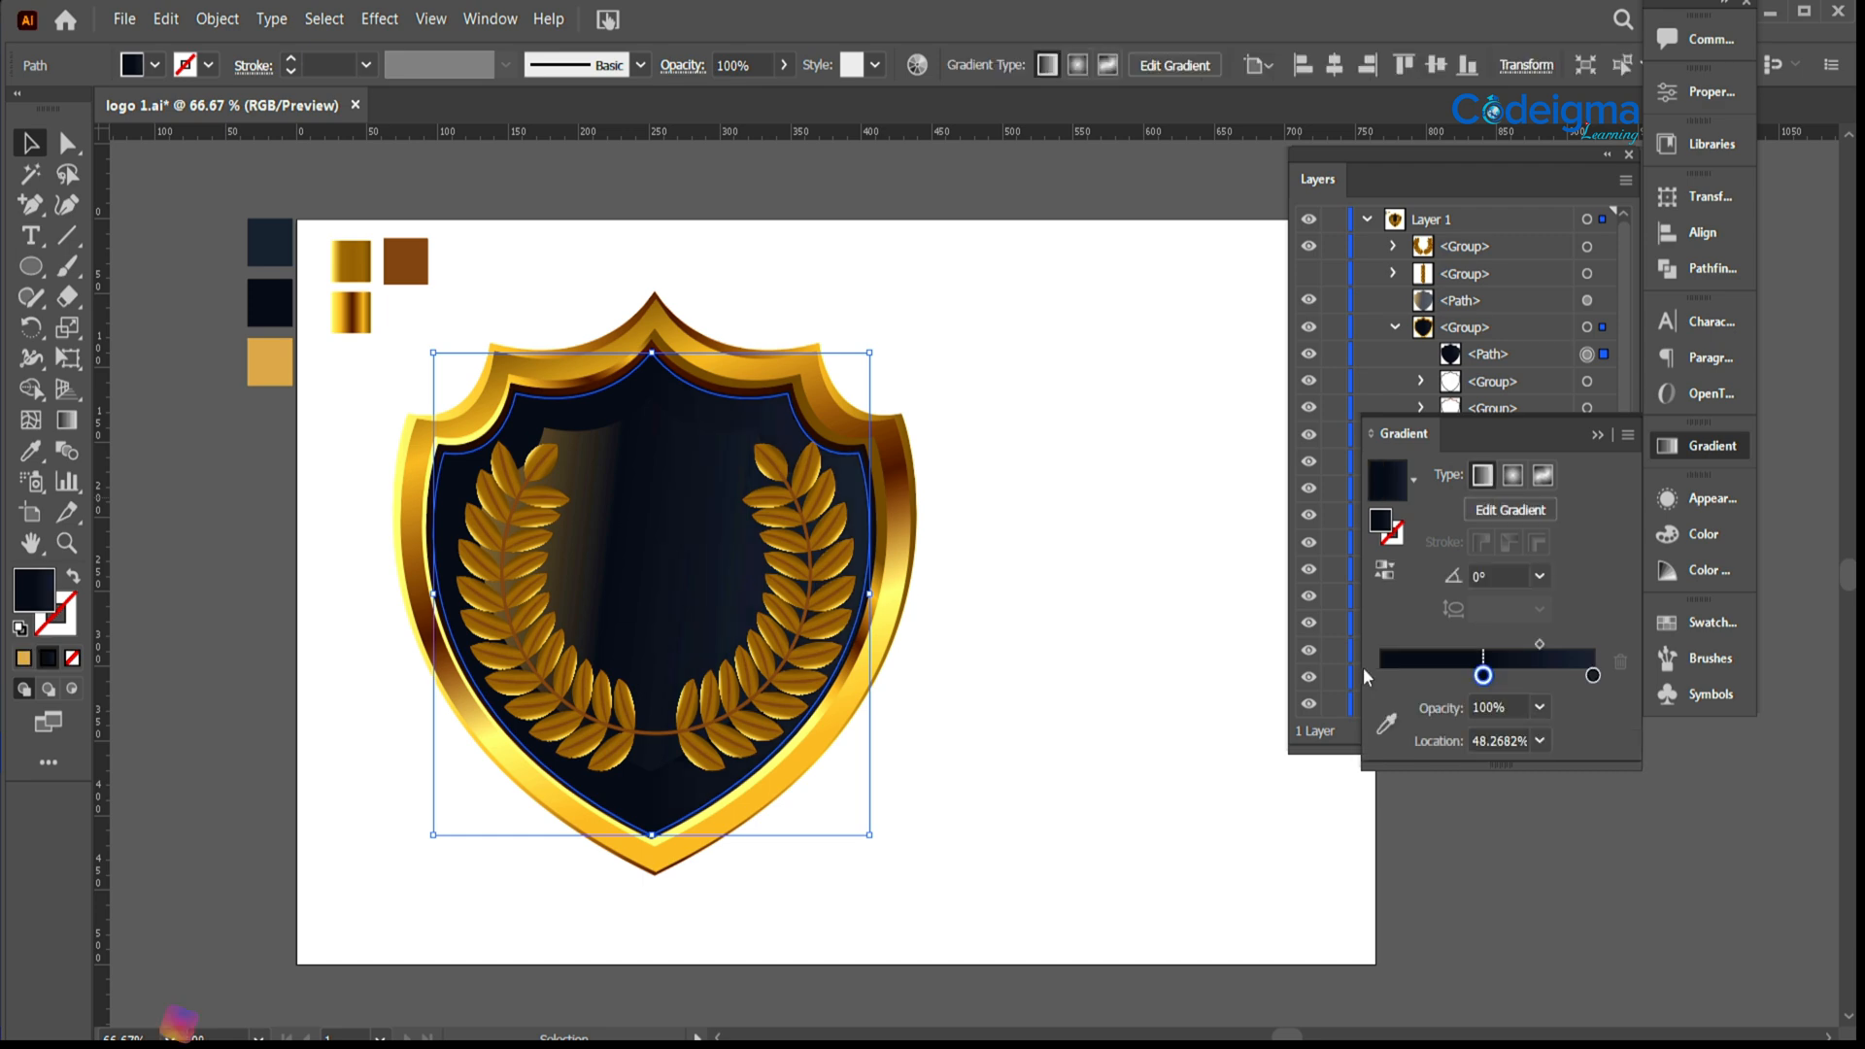
drag(1483, 675, 1380, 675)
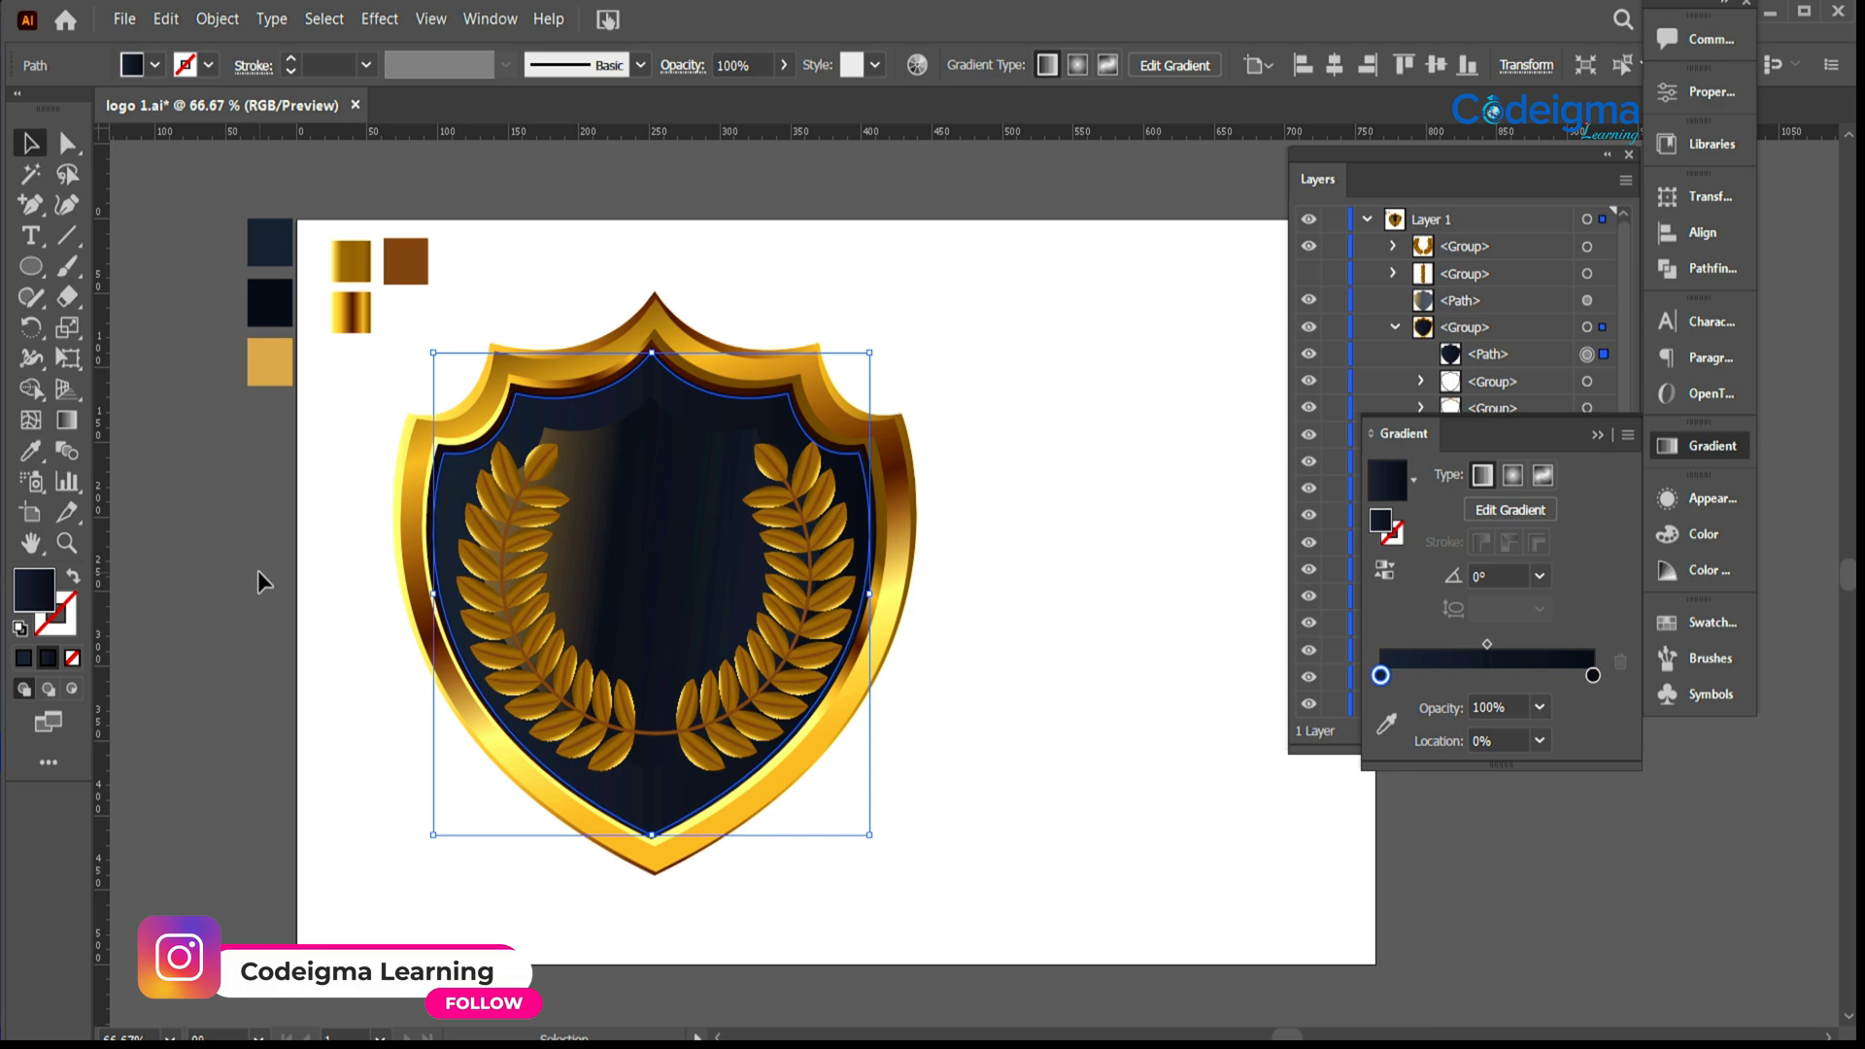
click(258, 573)
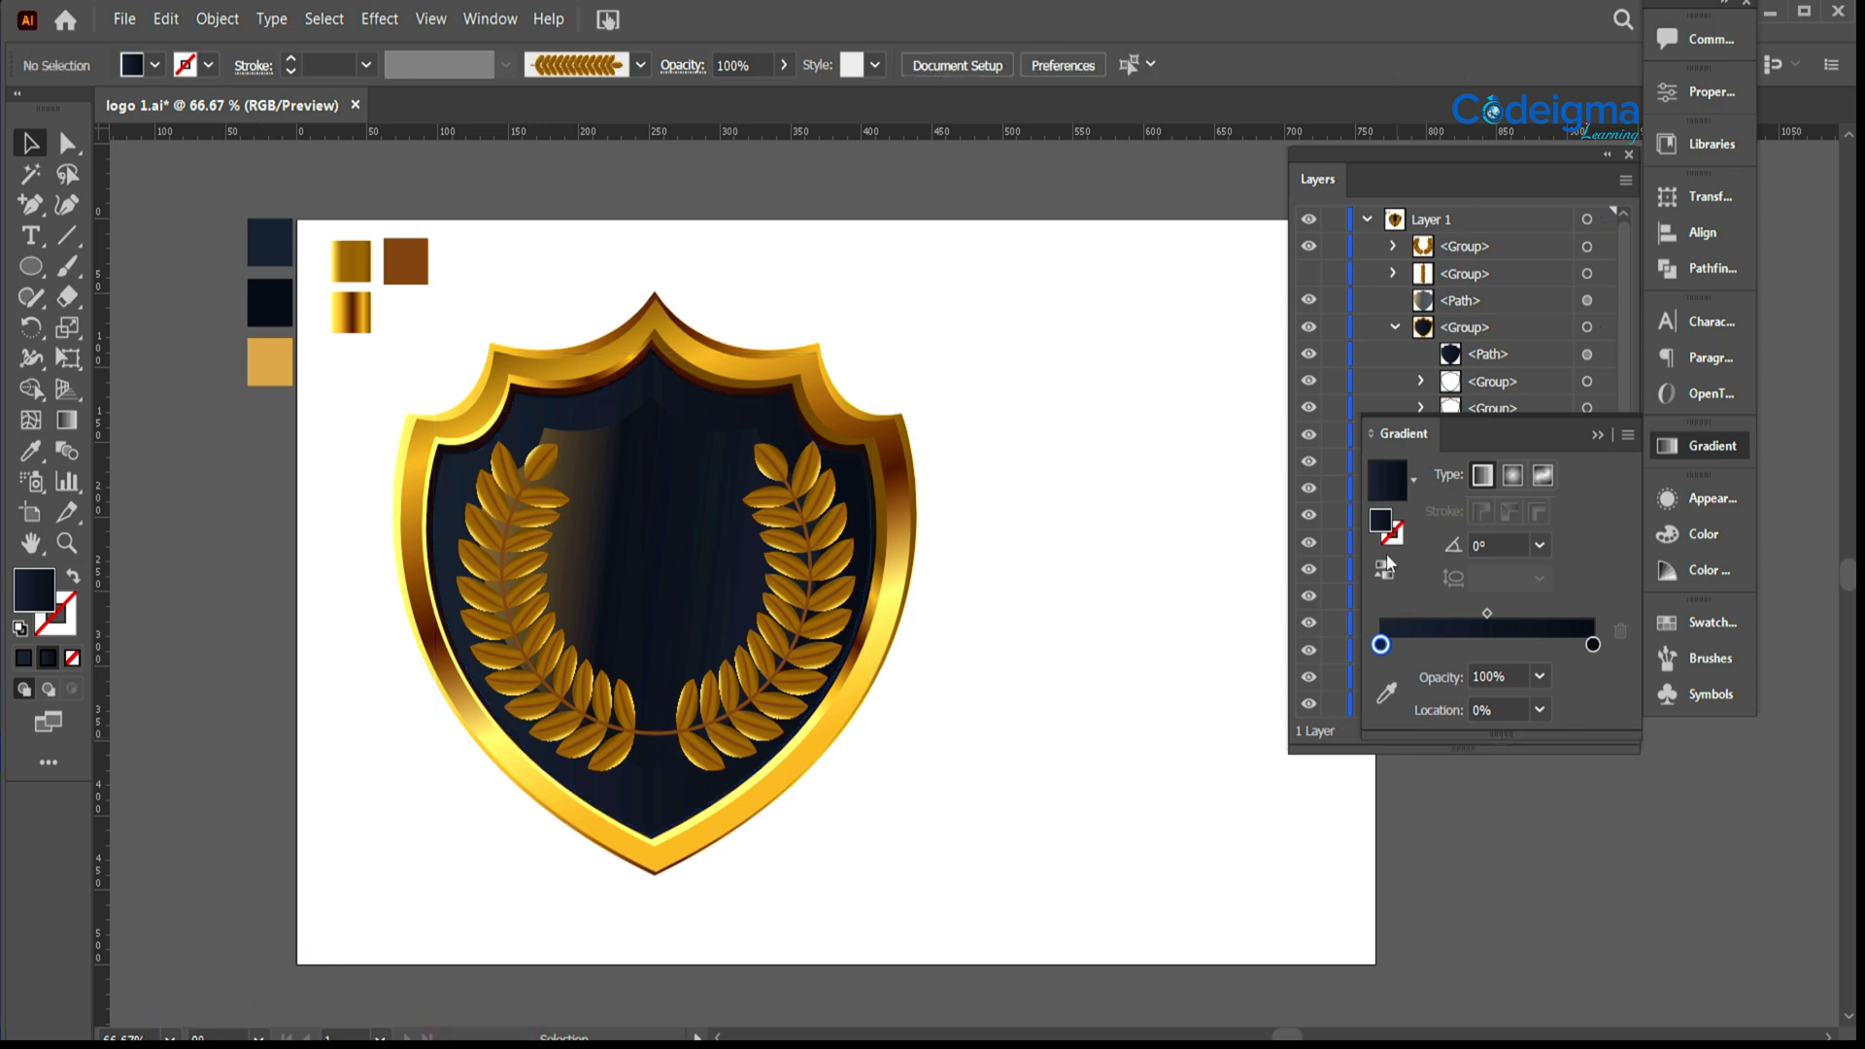
Step: Hide the small gradient shield and try a gold gradient-mesh highlight near the upper-left leaf on a copy of the shield's dark interior
click(1310, 300)
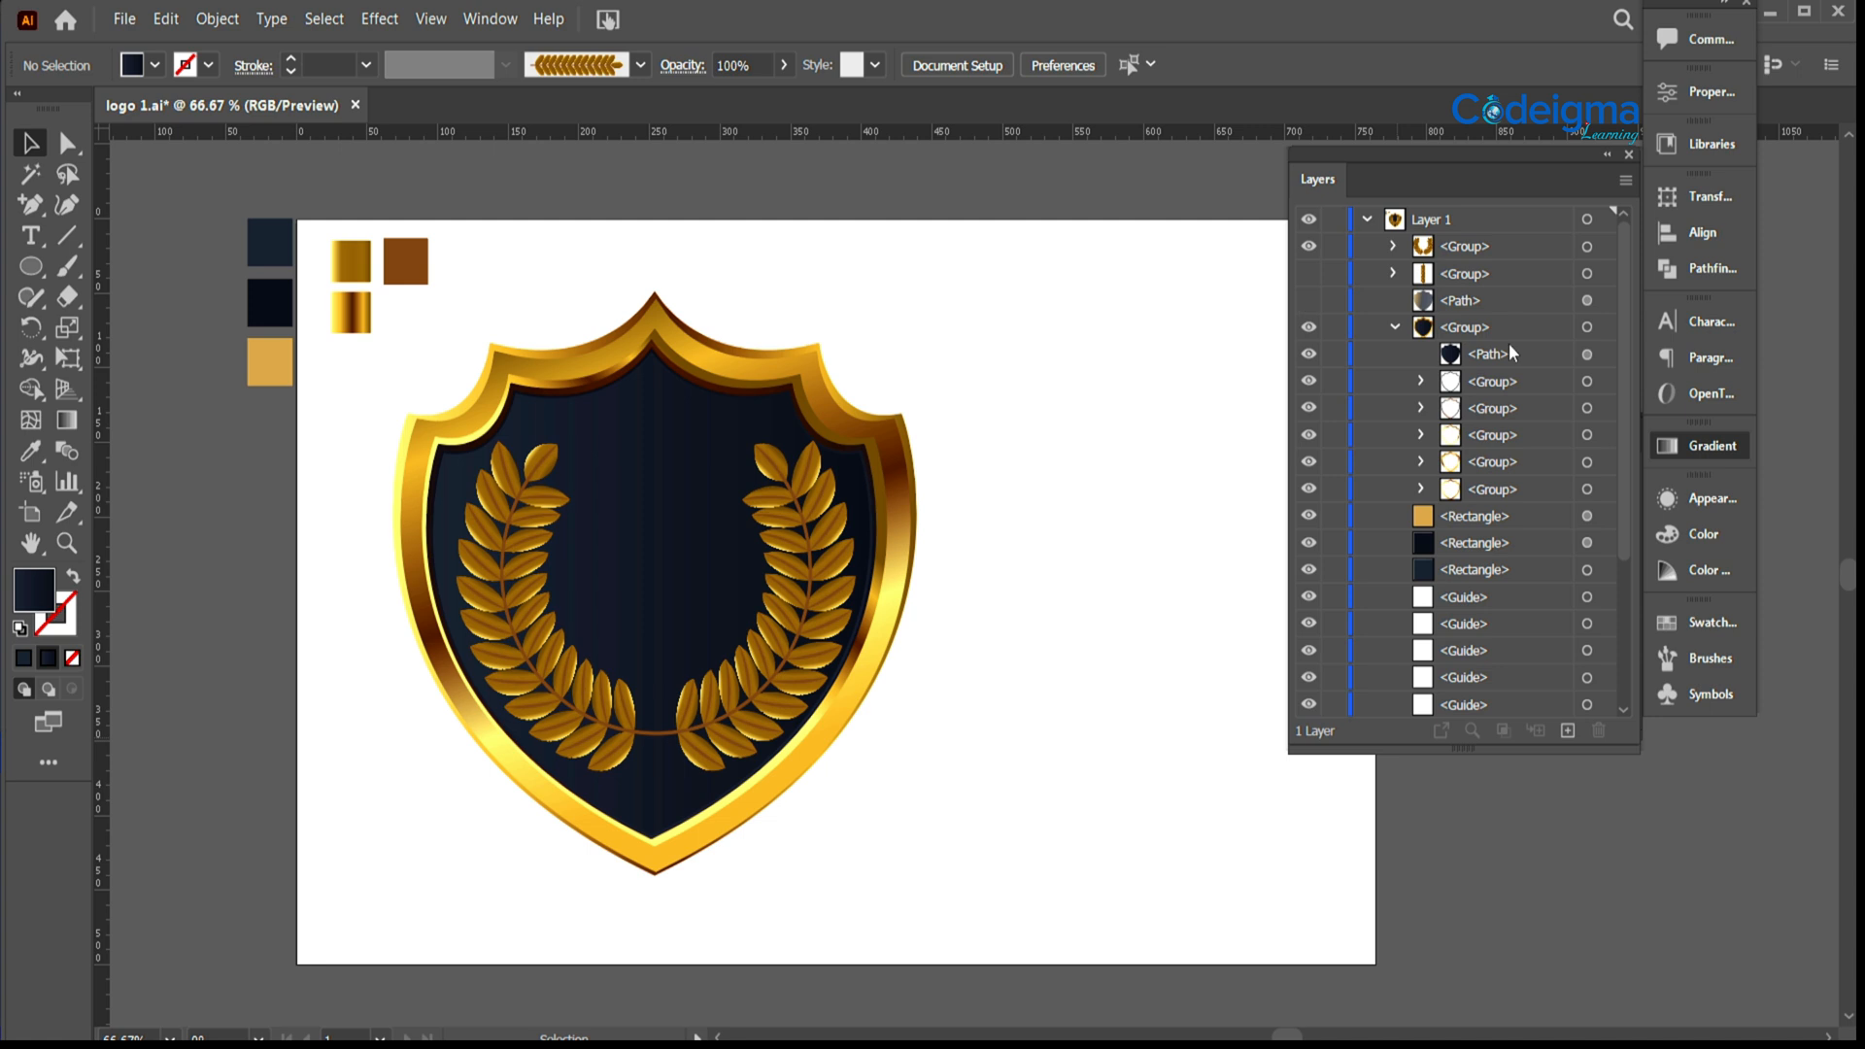
click(1588, 354)
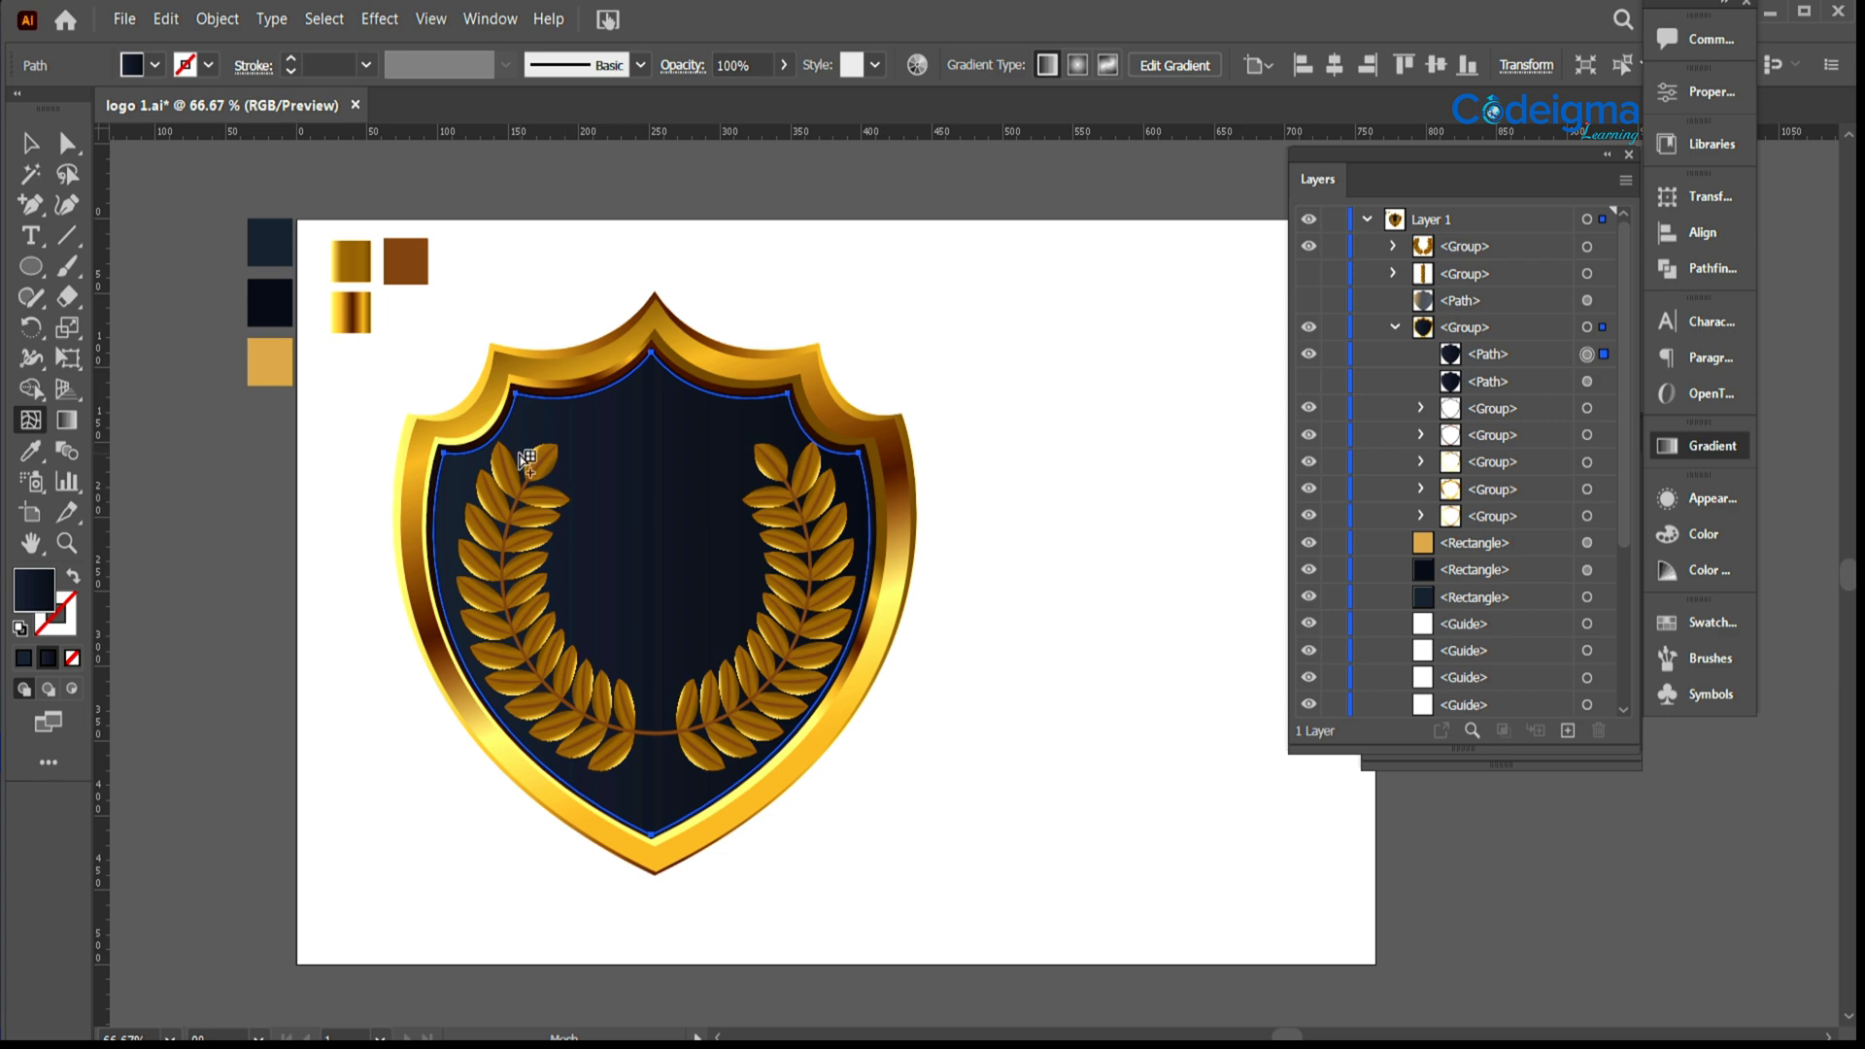
click(527, 458)
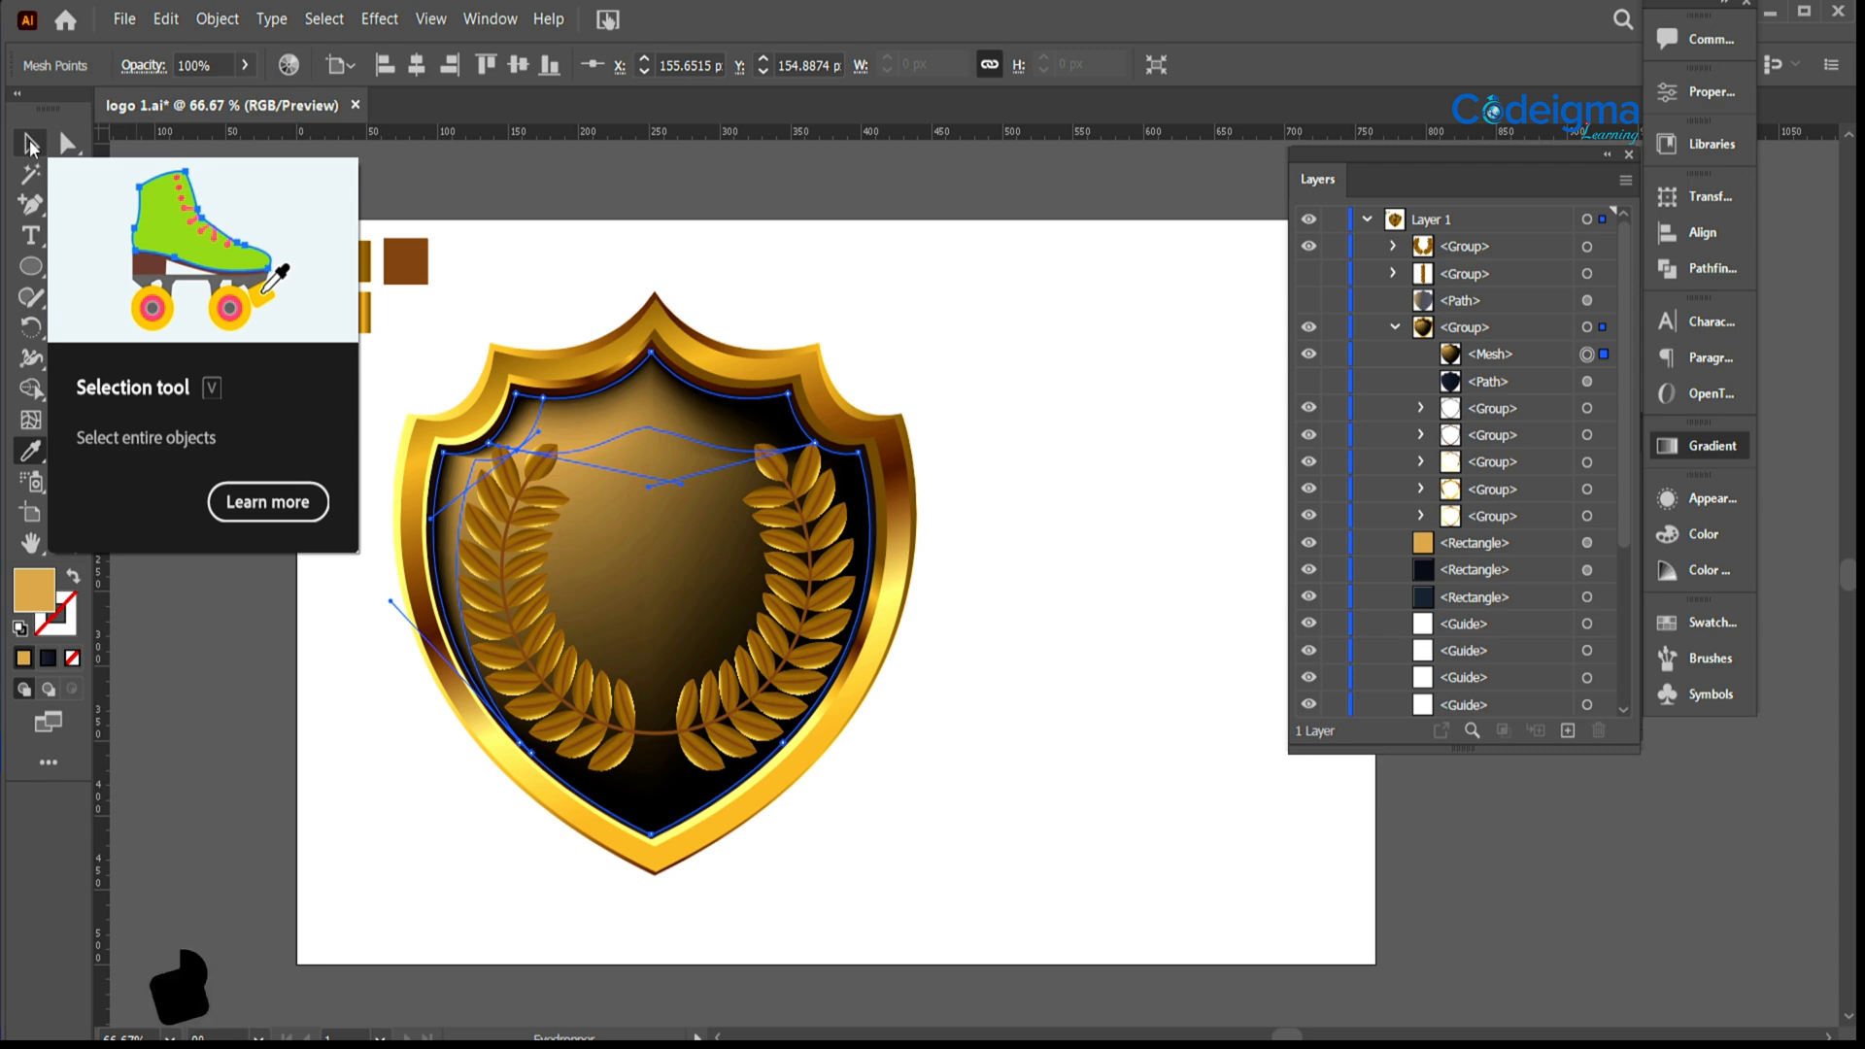
click(30, 142)
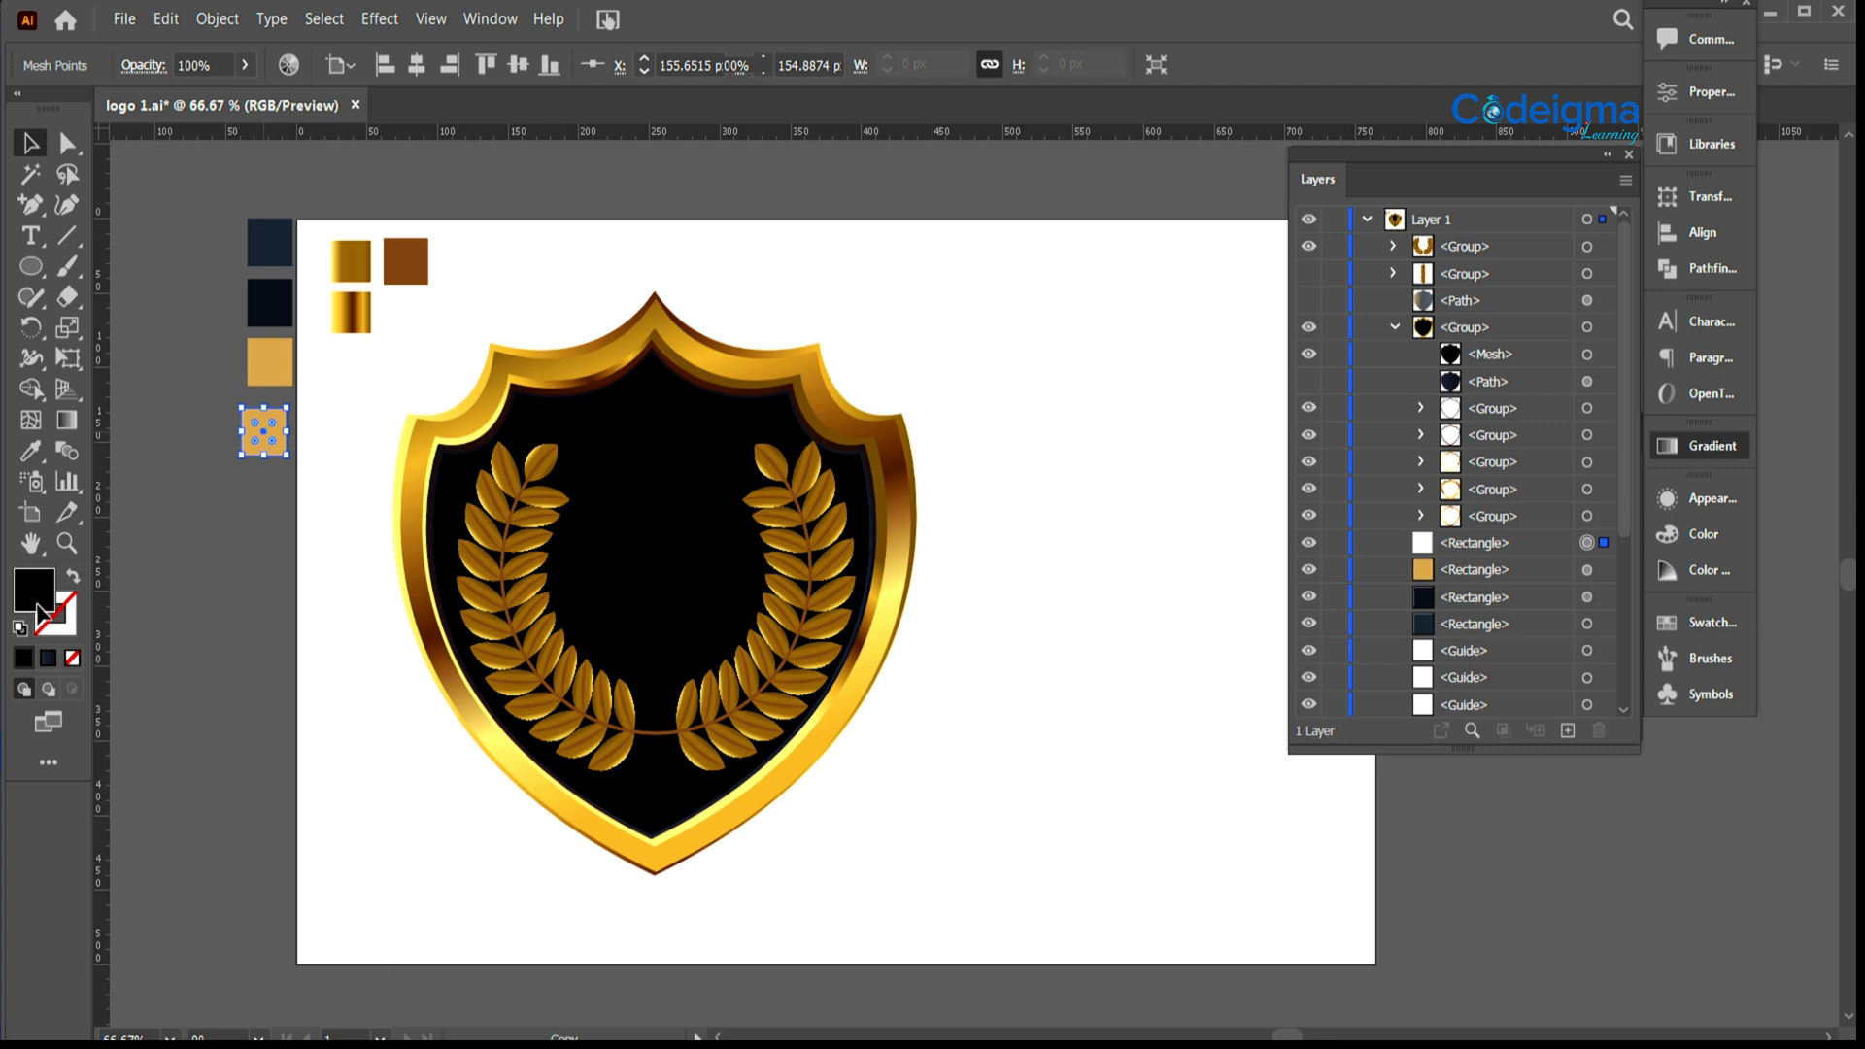
Step: Recolour the duplicate gold swatch dark brown and use it for a mesh point near the upper left of the shield's black interior
double_click(37, 593)
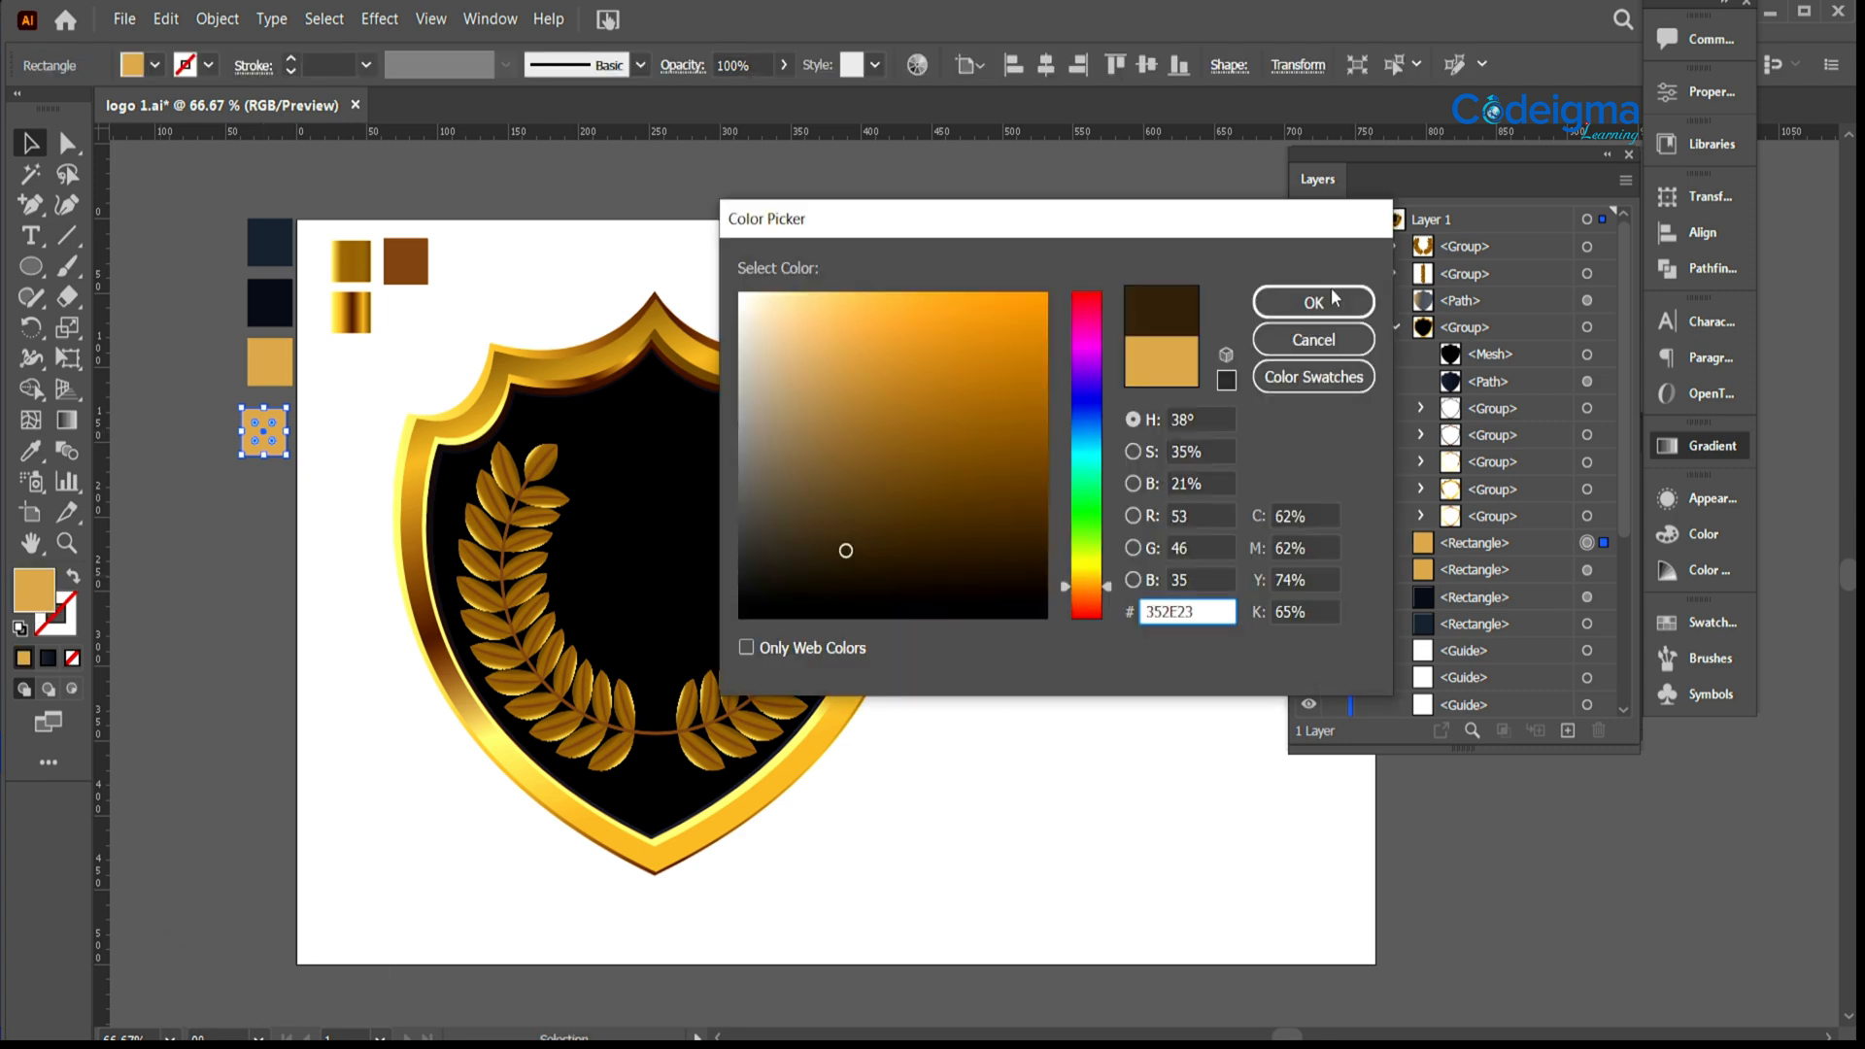
click(1332, 293)
key(u)
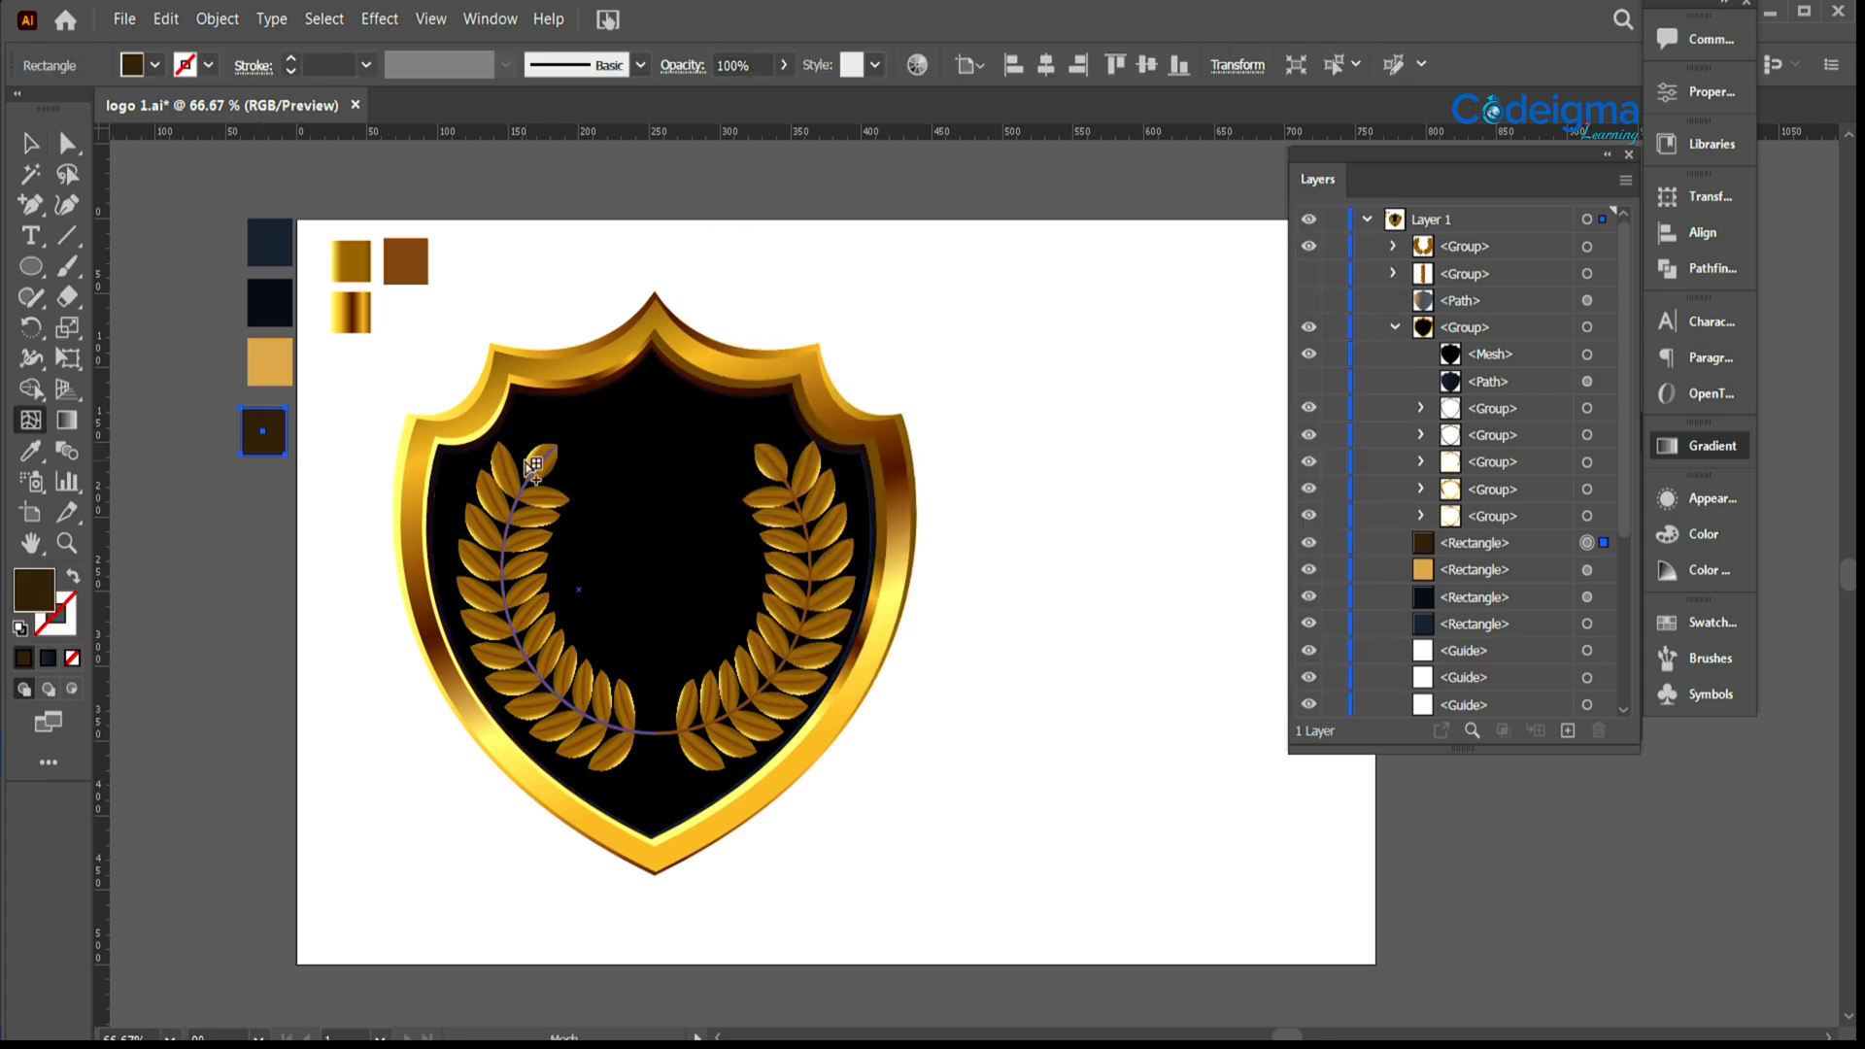
click(528, 464)
key(i)
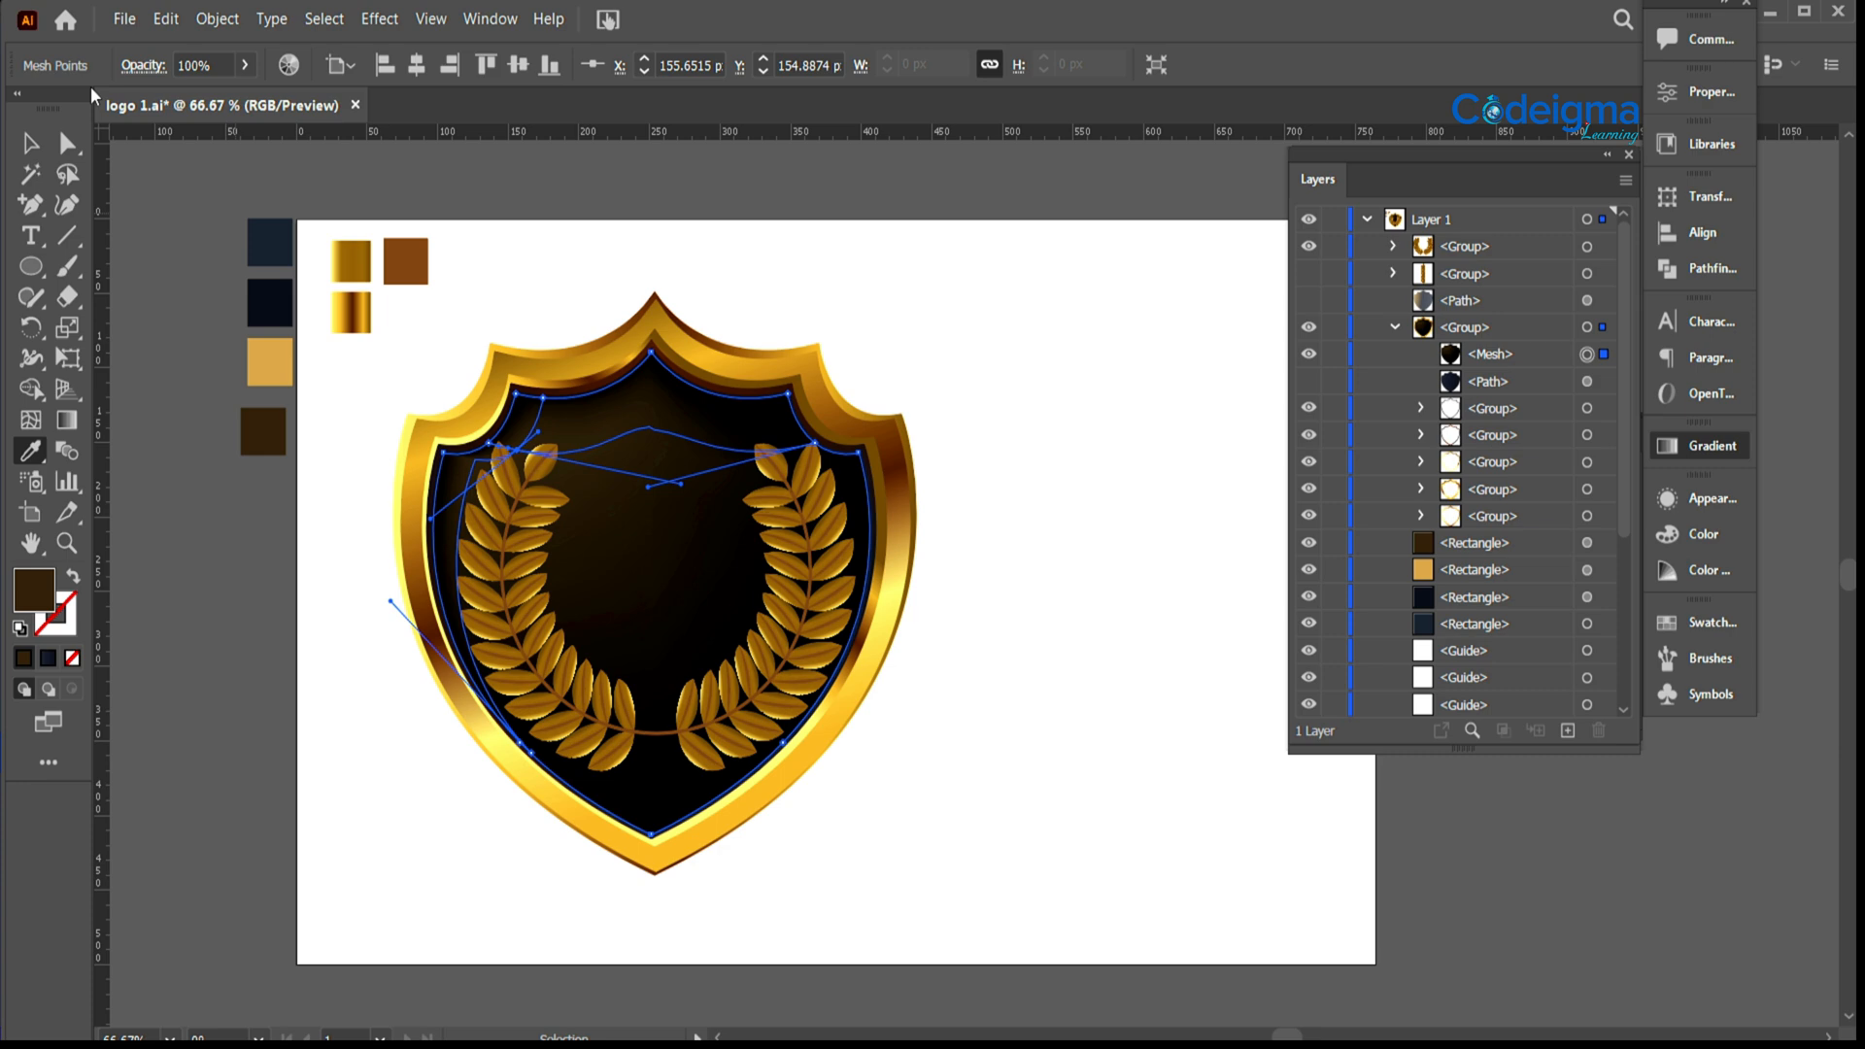
Step: Draw an upright gold-gradient star at the top centre of the shield's interior and place smaller copies on both sides of it
right_click(32, 267)
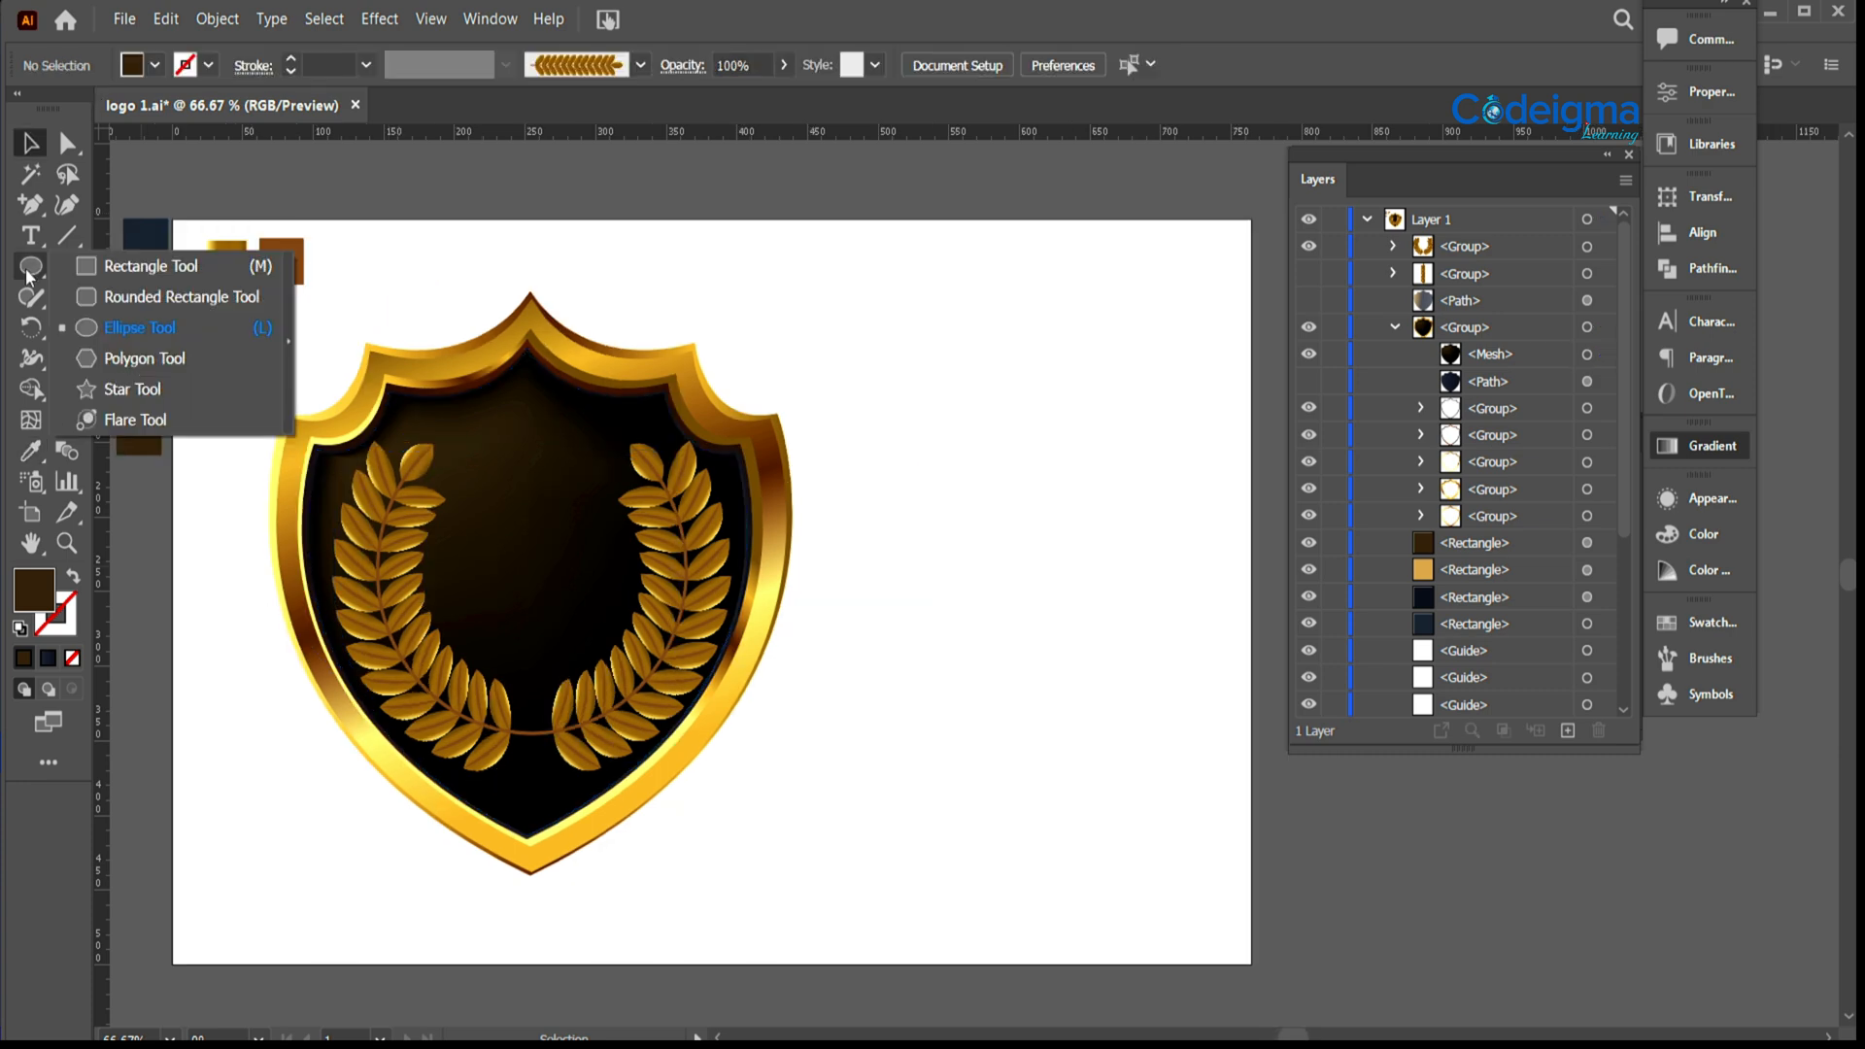
click(142, 388)
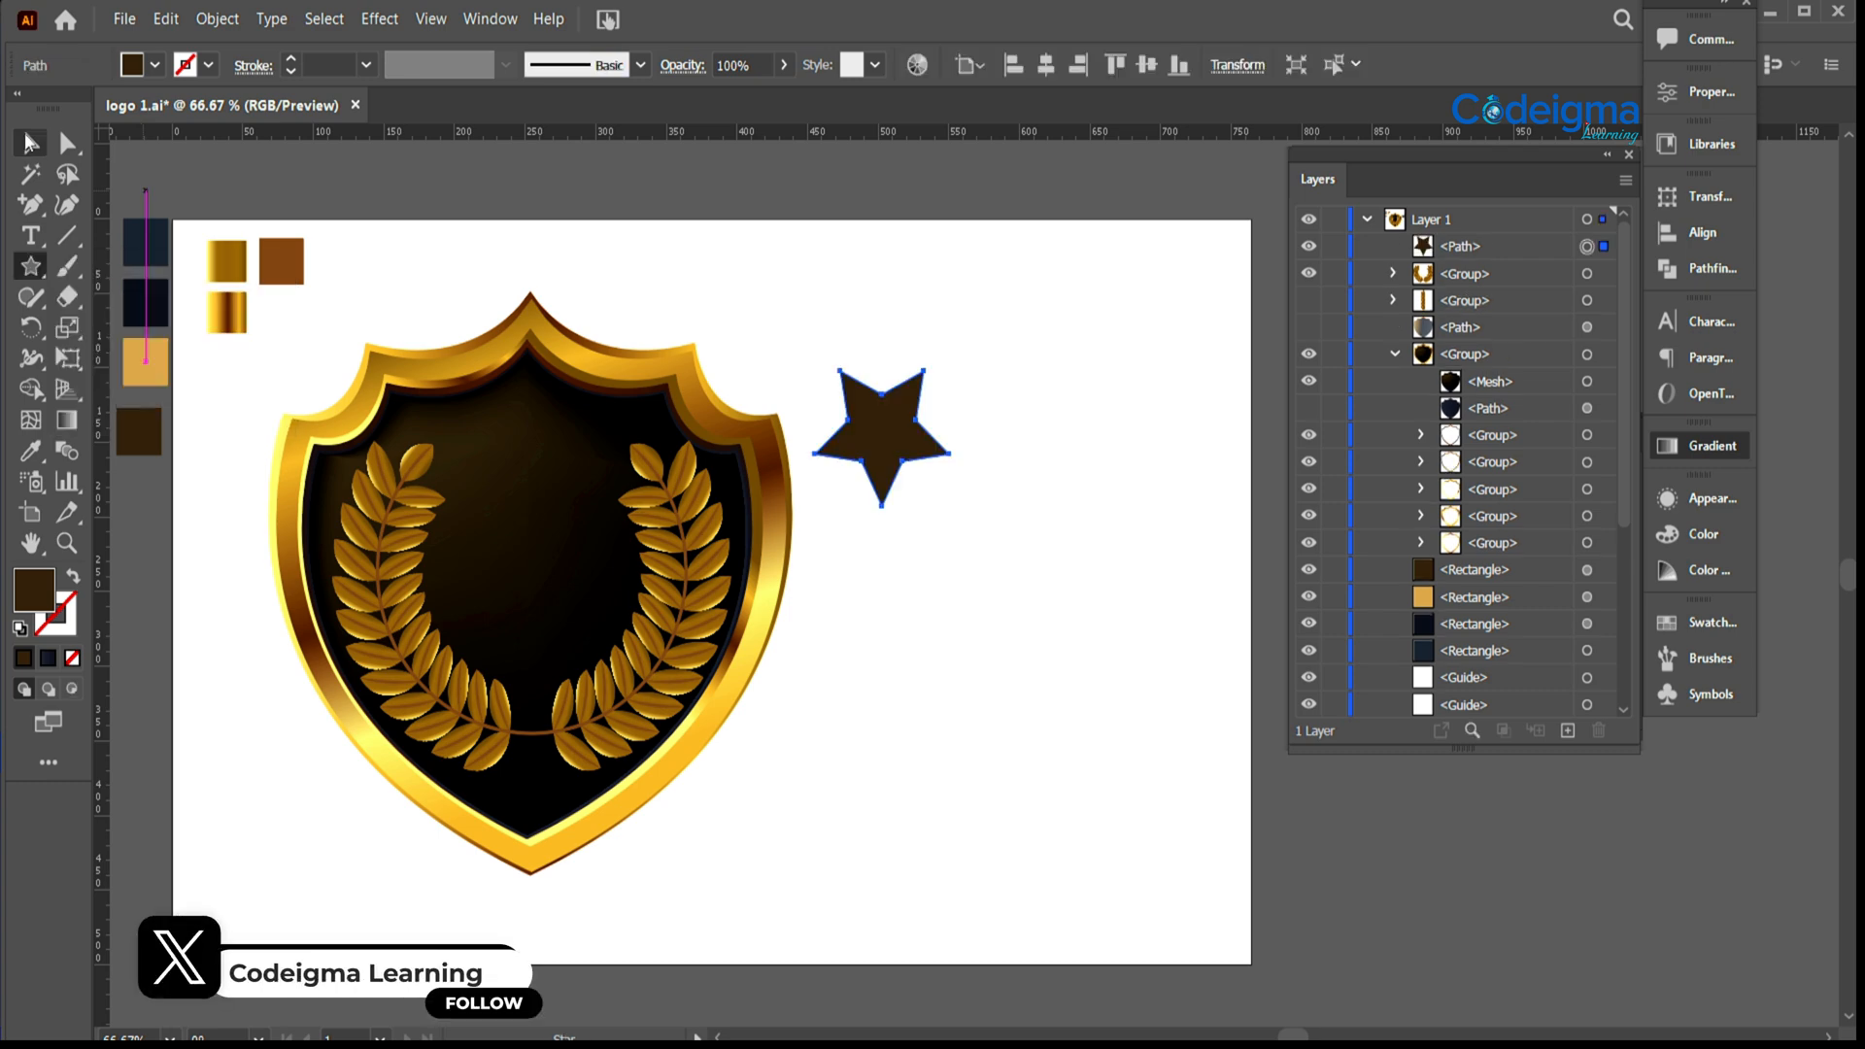
drag(881, 437, 532, 439)
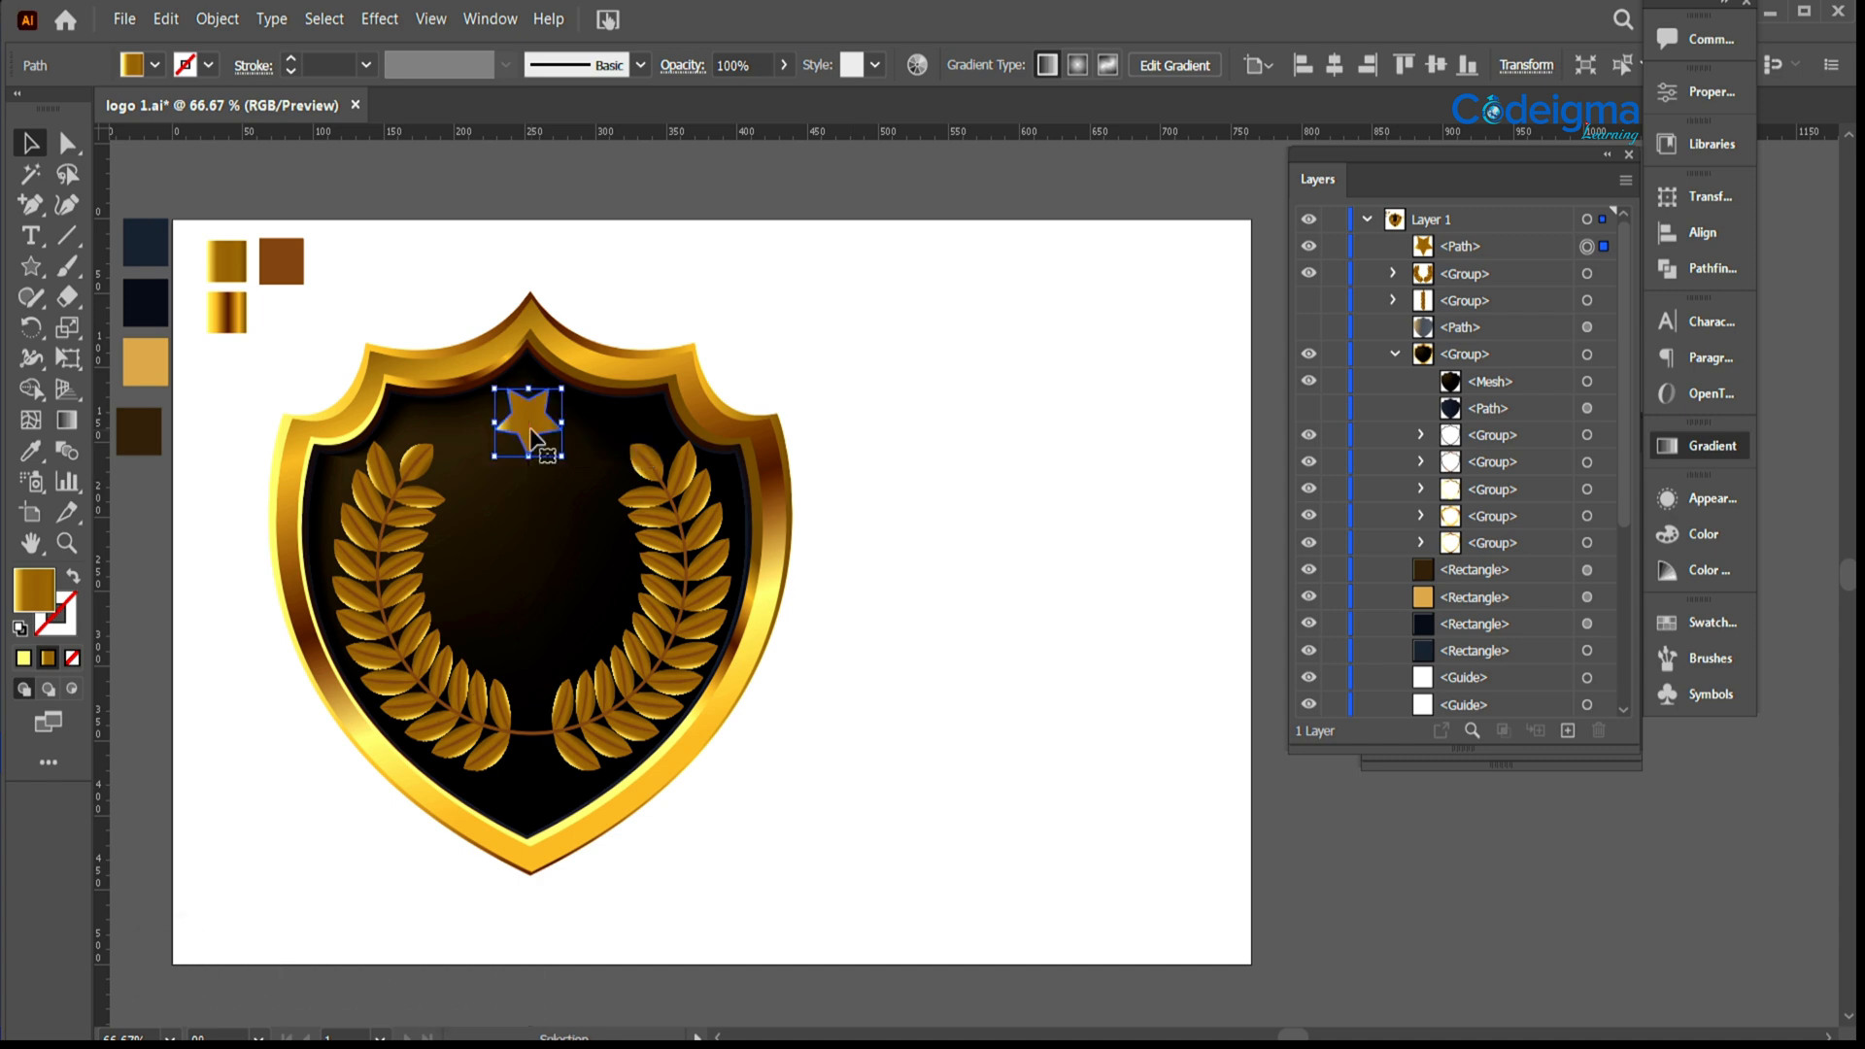
drag(532, 439, 599, 445)
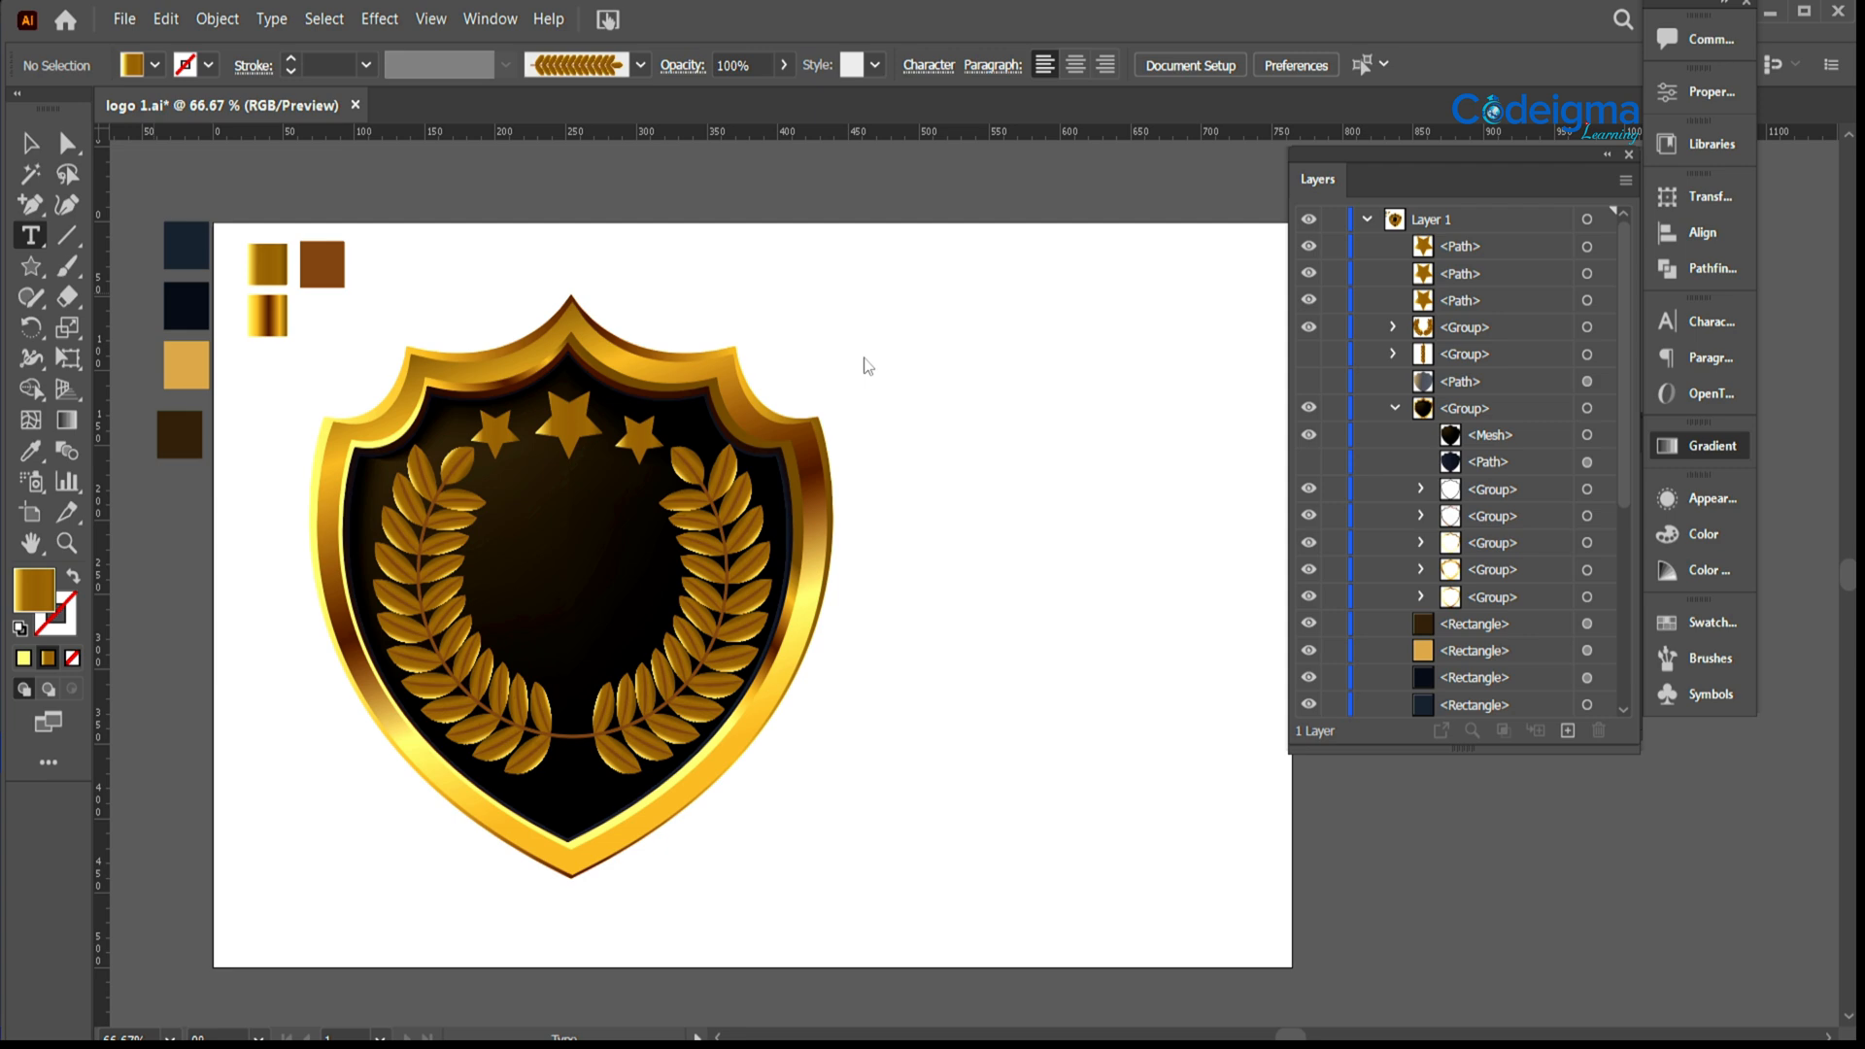
Step: Add the text "LUXURIOUS", fill it white and place it centred inside the laurel wreath
click(874, 355)
text(LUXURO)
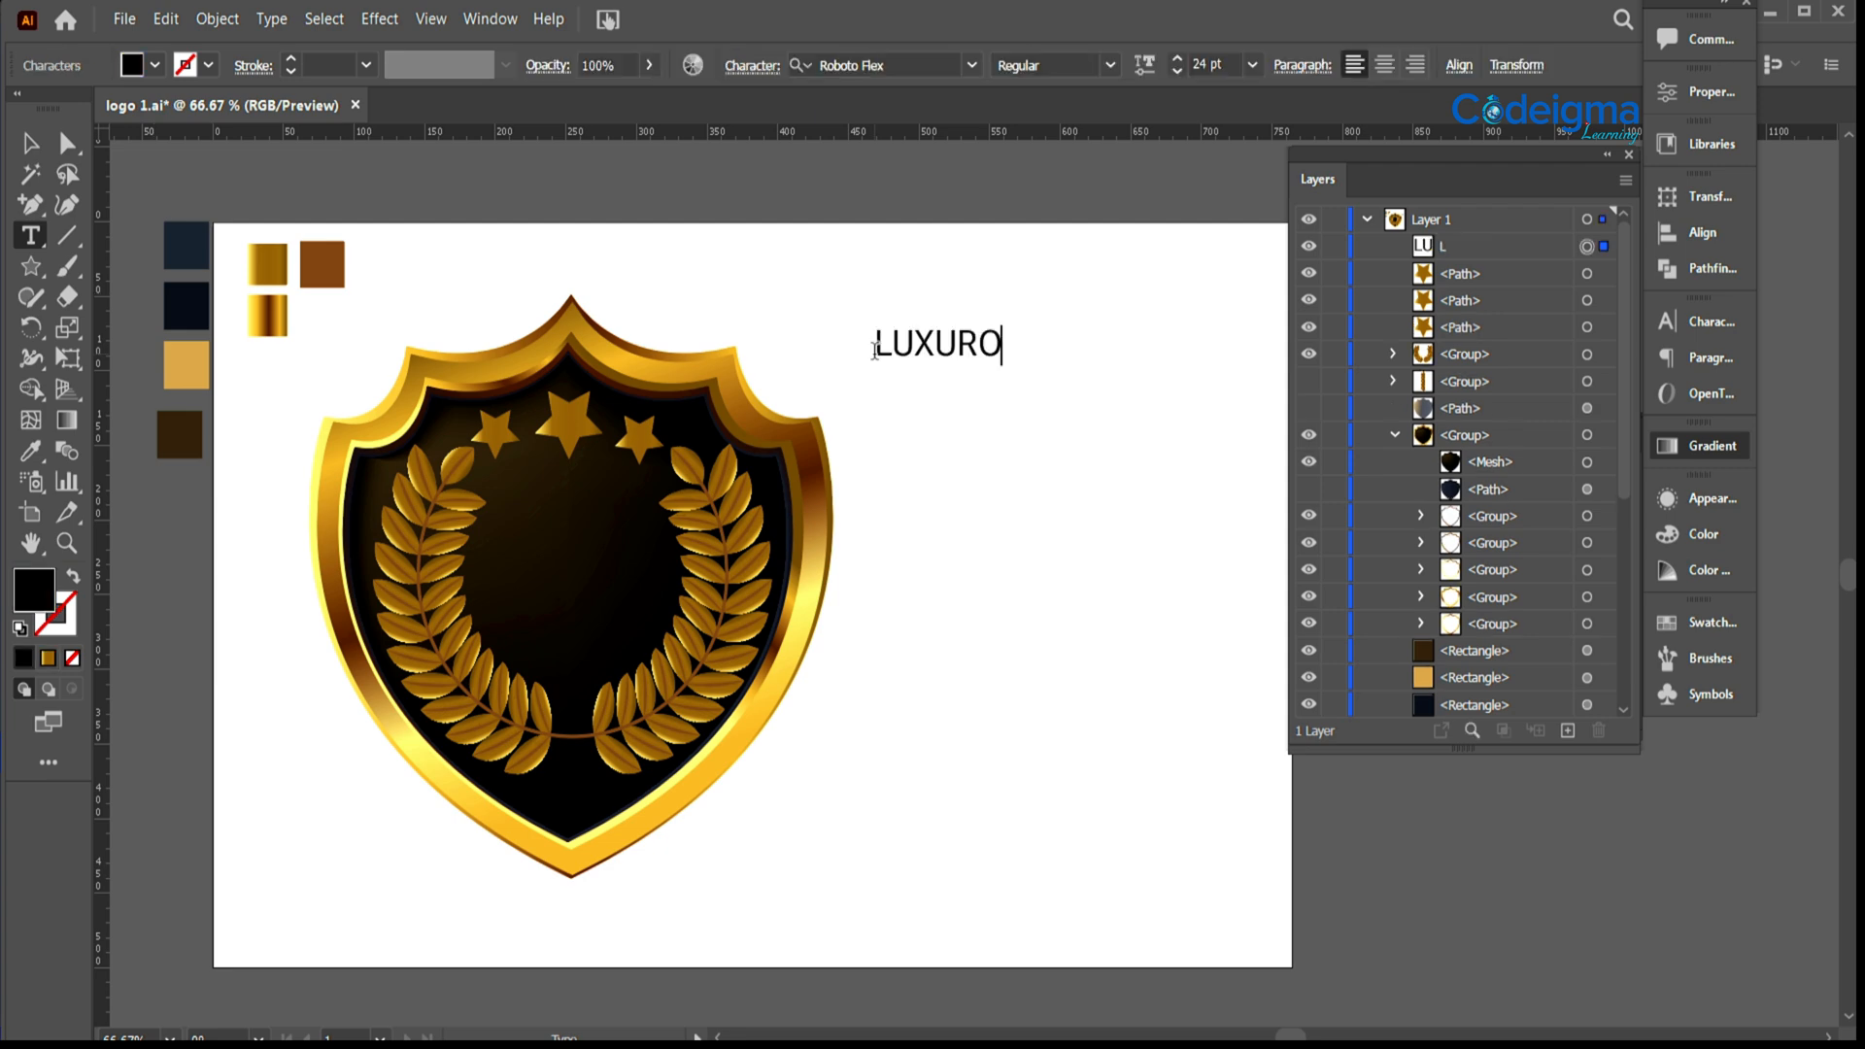
text(US)
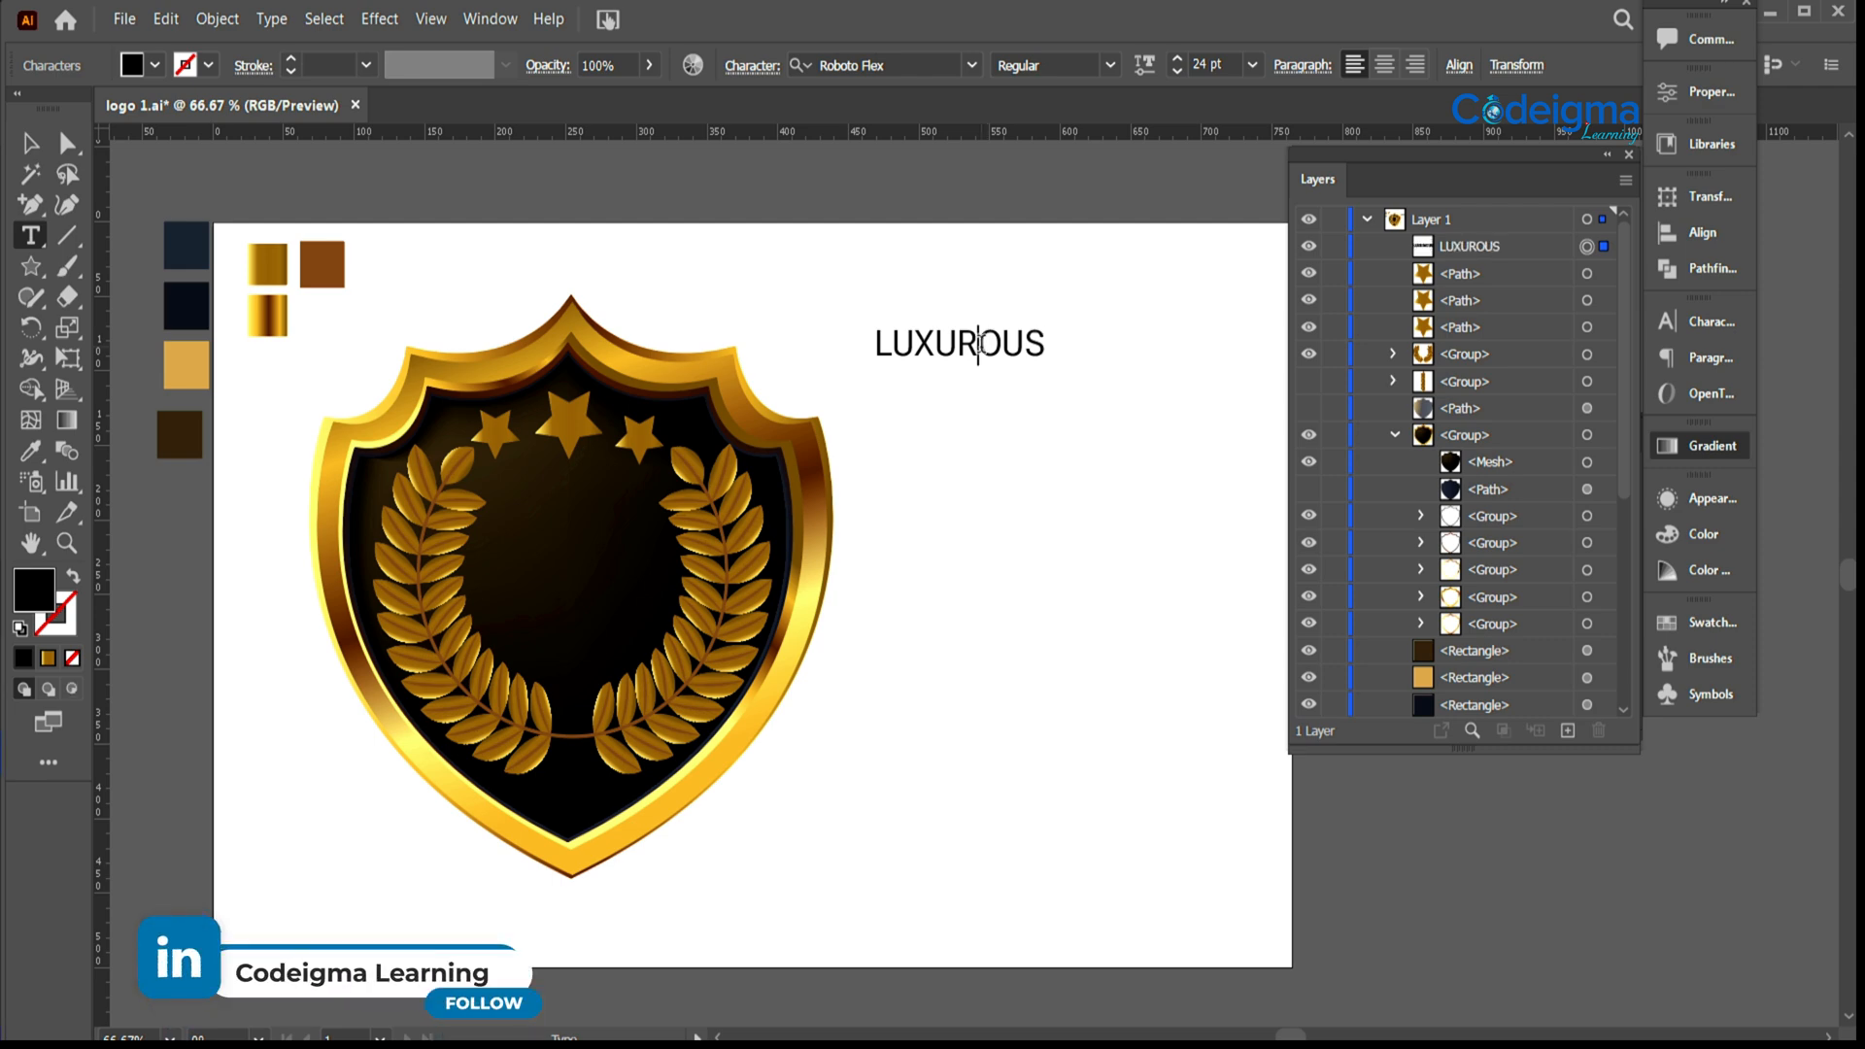
text(I)
key(Escape)
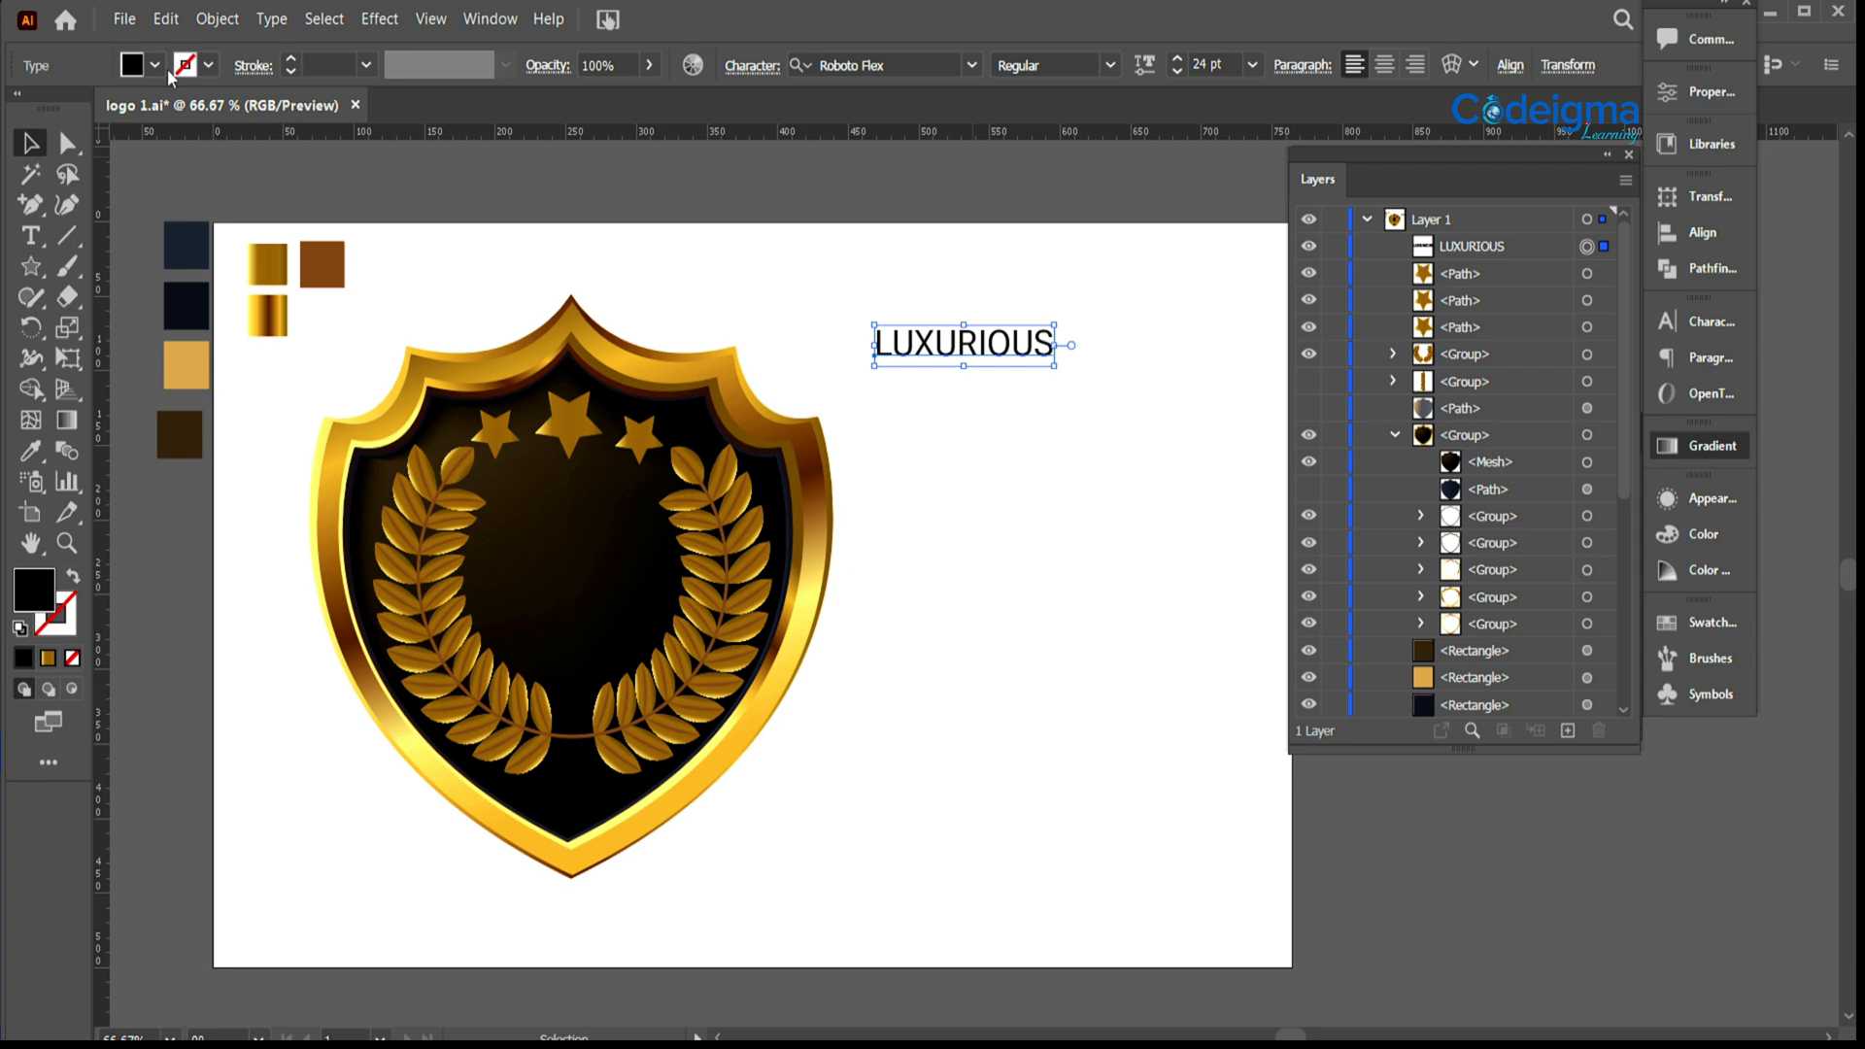
click(171, 103)
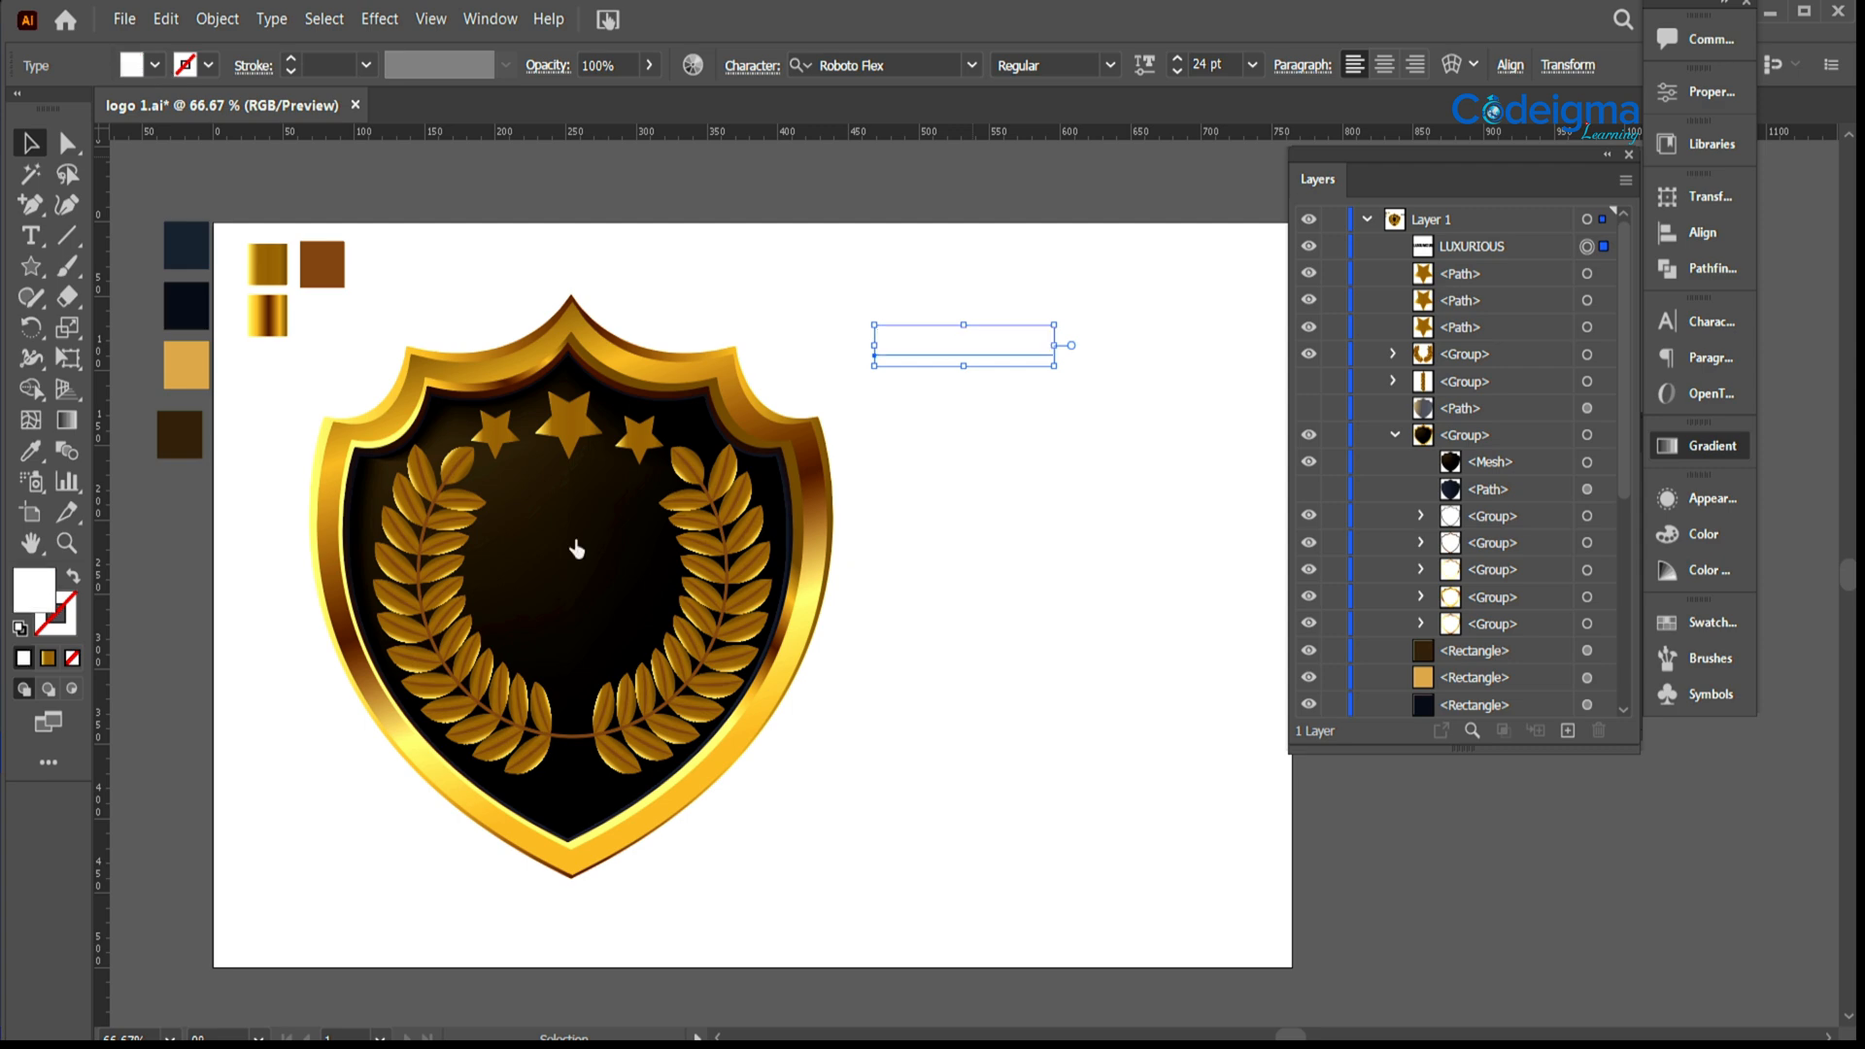
drag(989, 361, 605, 540)
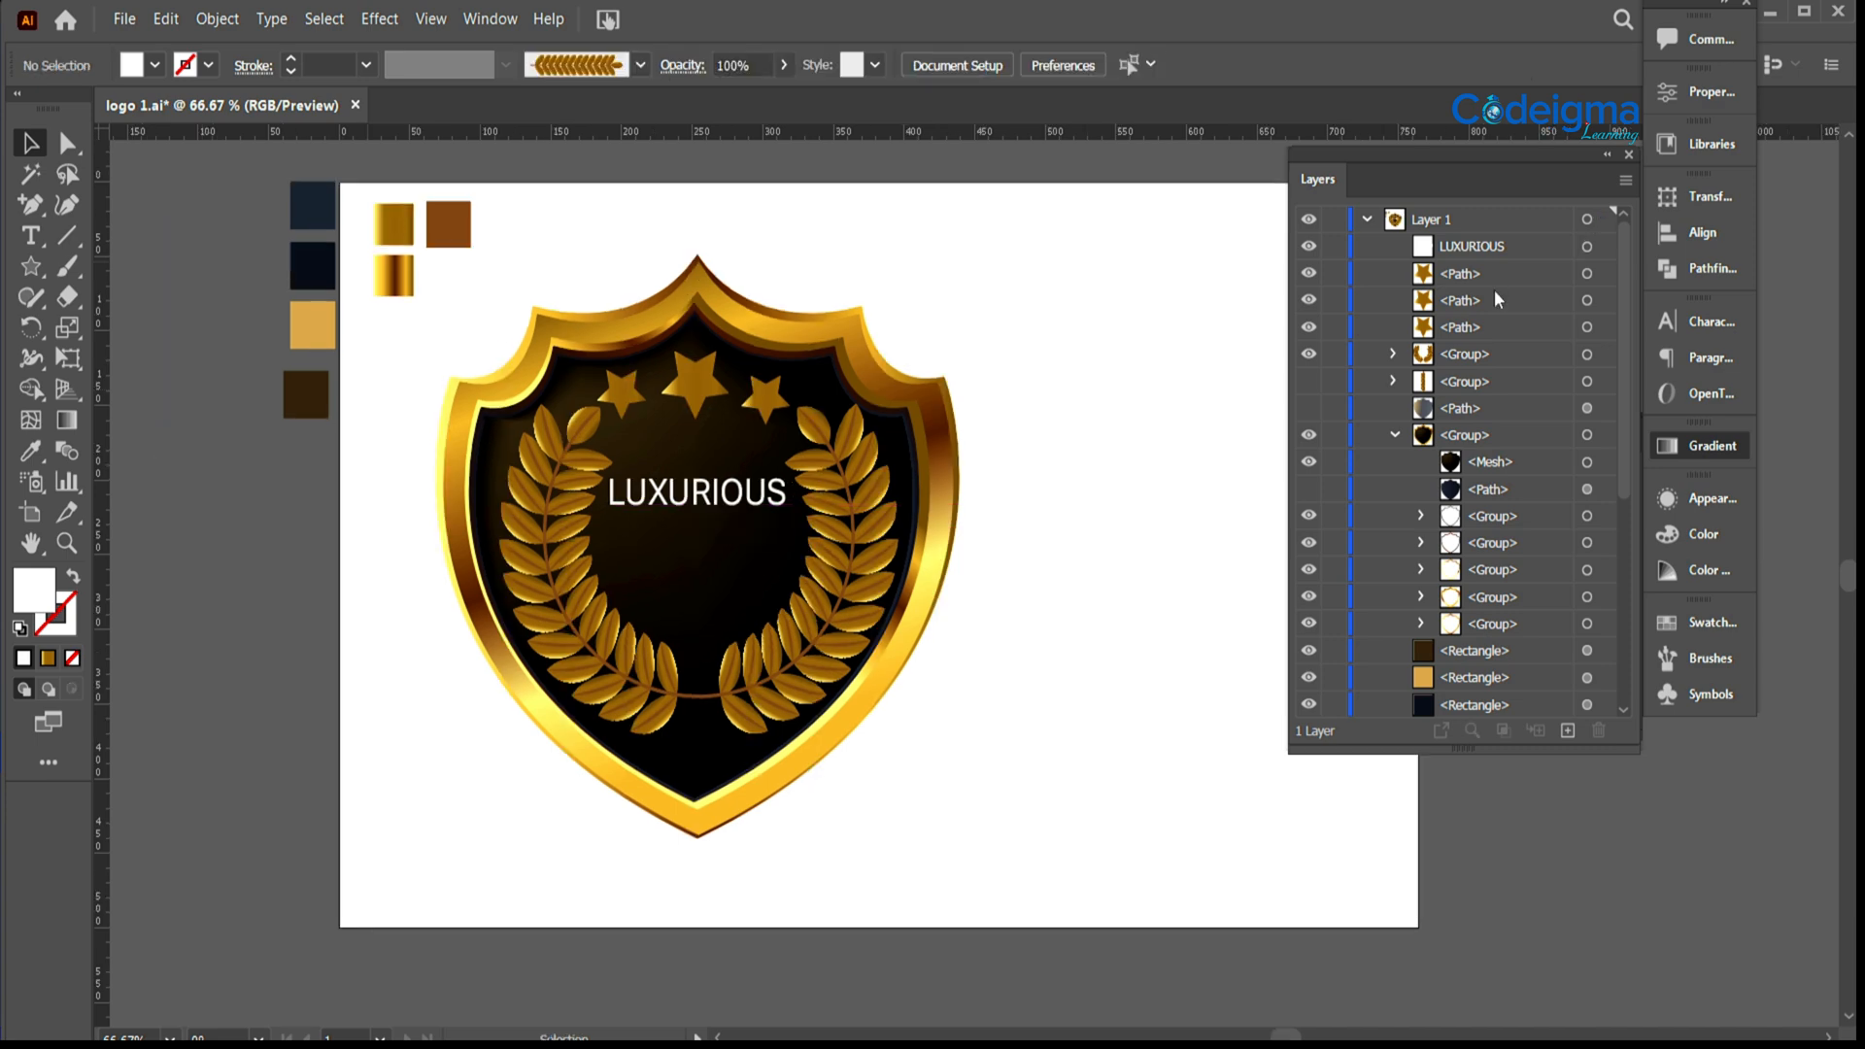
Step: Duplicate the title below itself, change the copy to "Your Tagline Here" and reduce it to 14 pt, positioned just under the title
click(1587, 245)
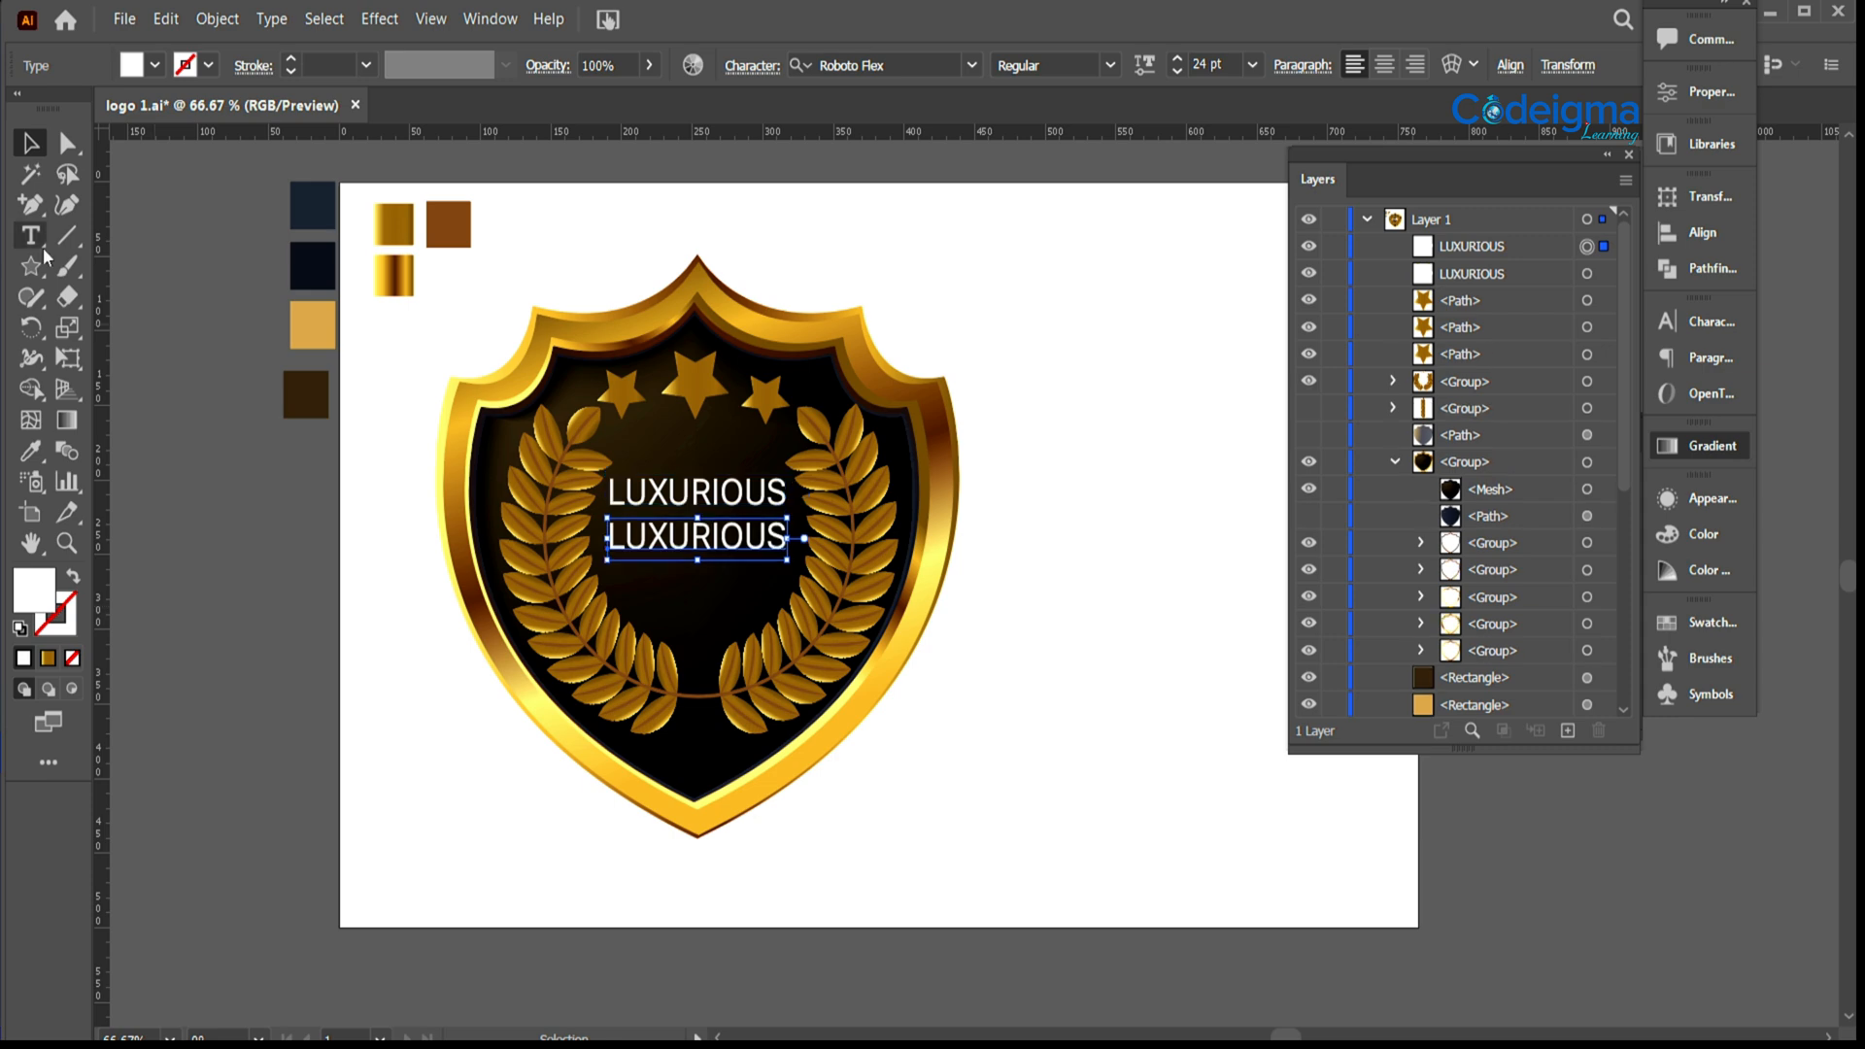
text(Y)
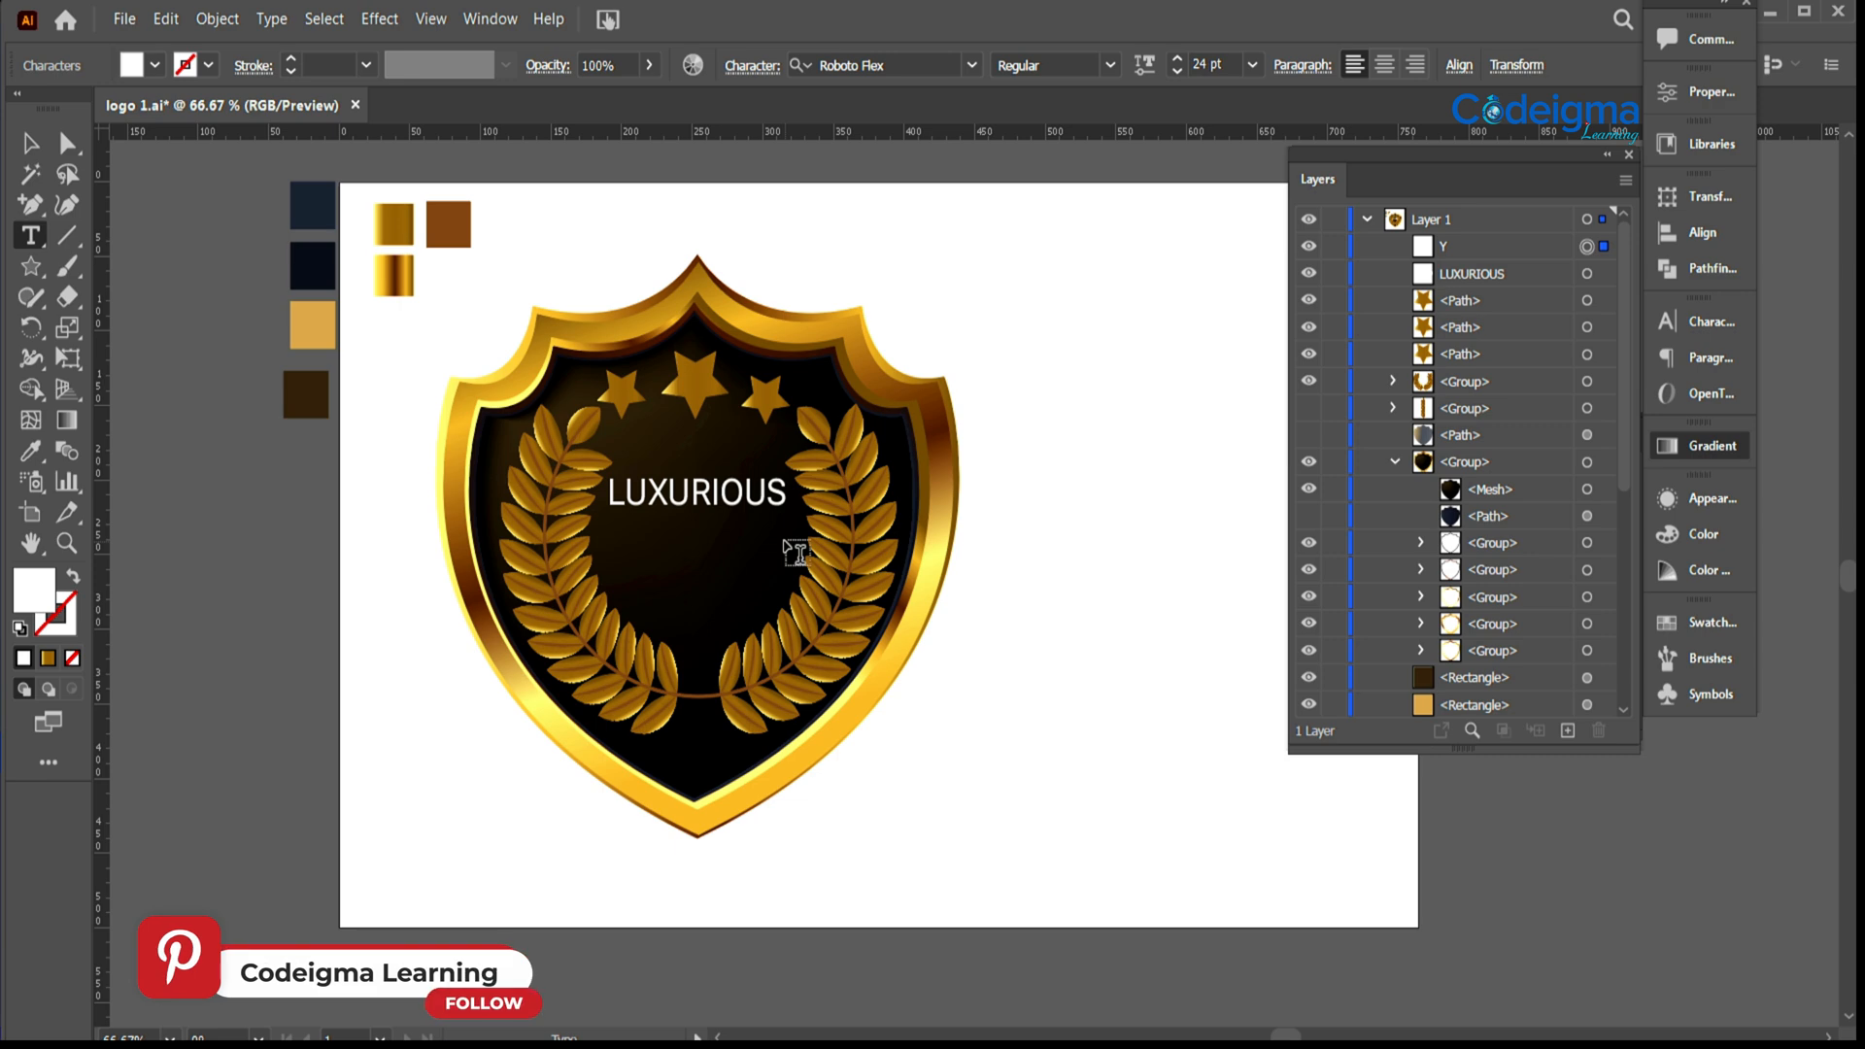
text(our Tag)
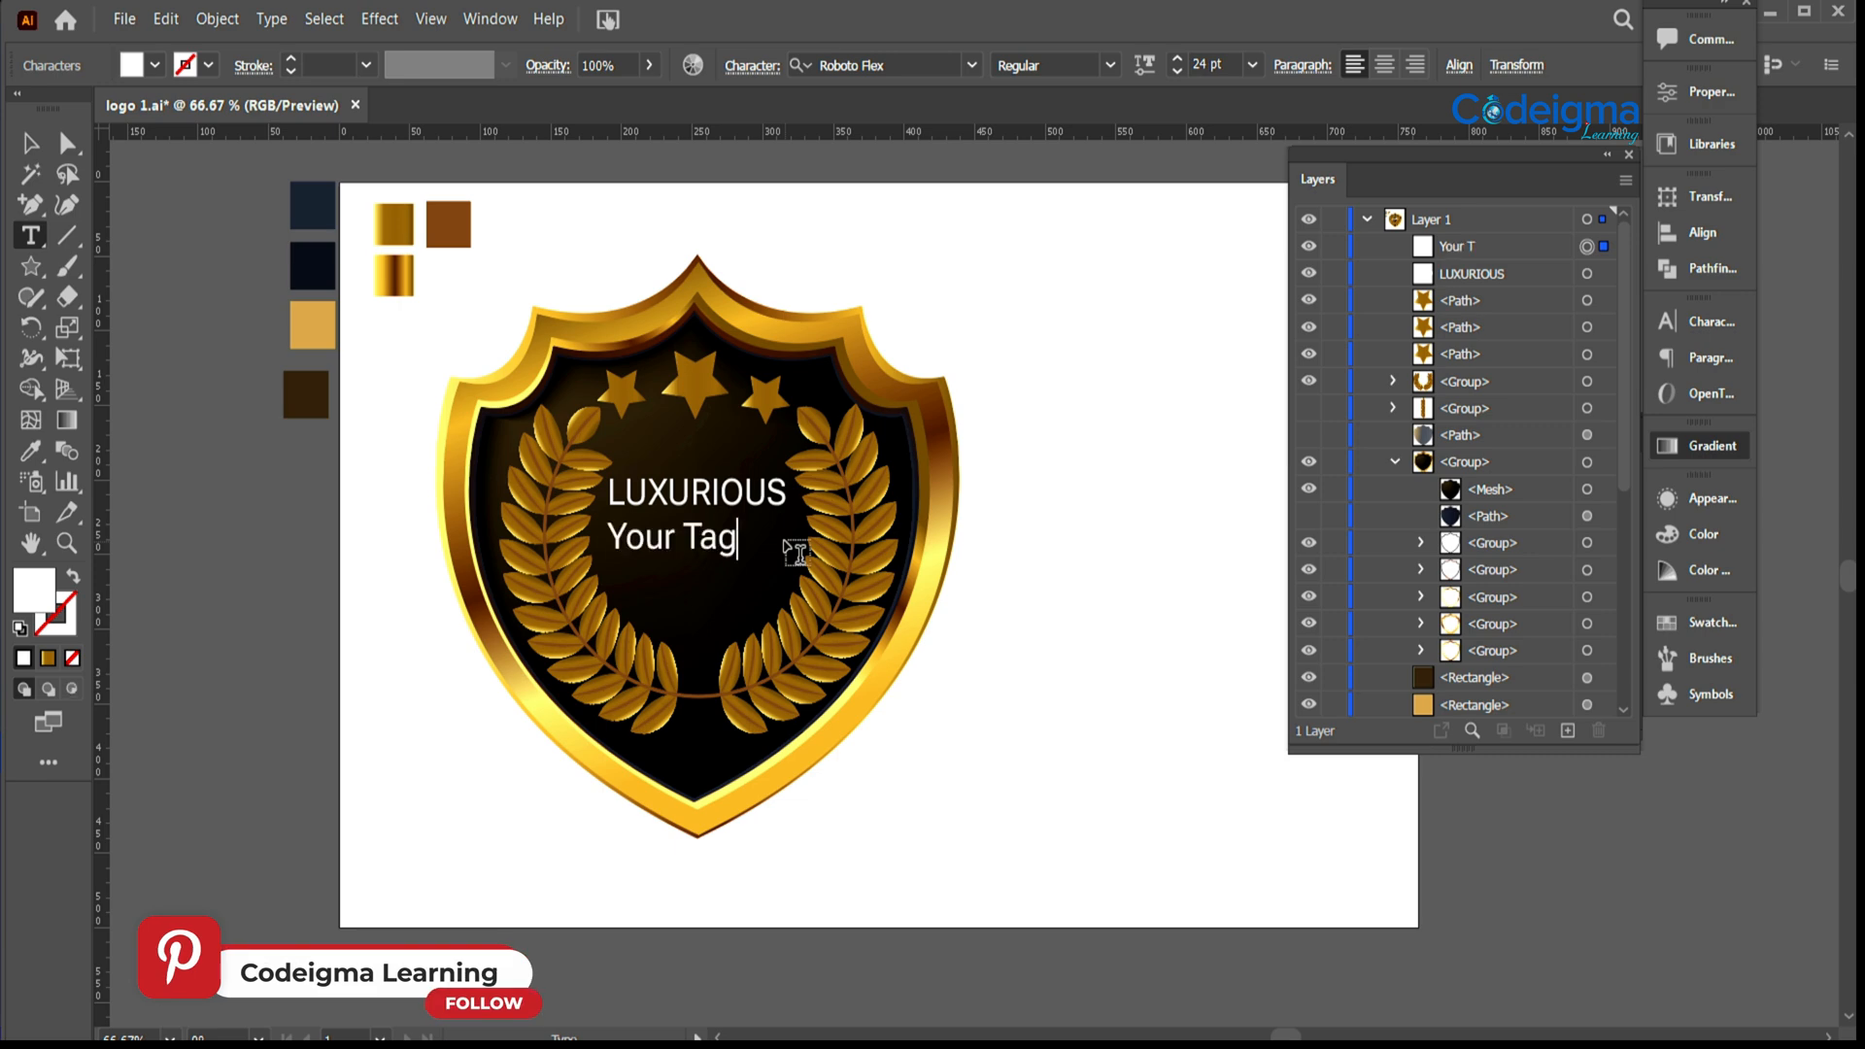
text(line He)
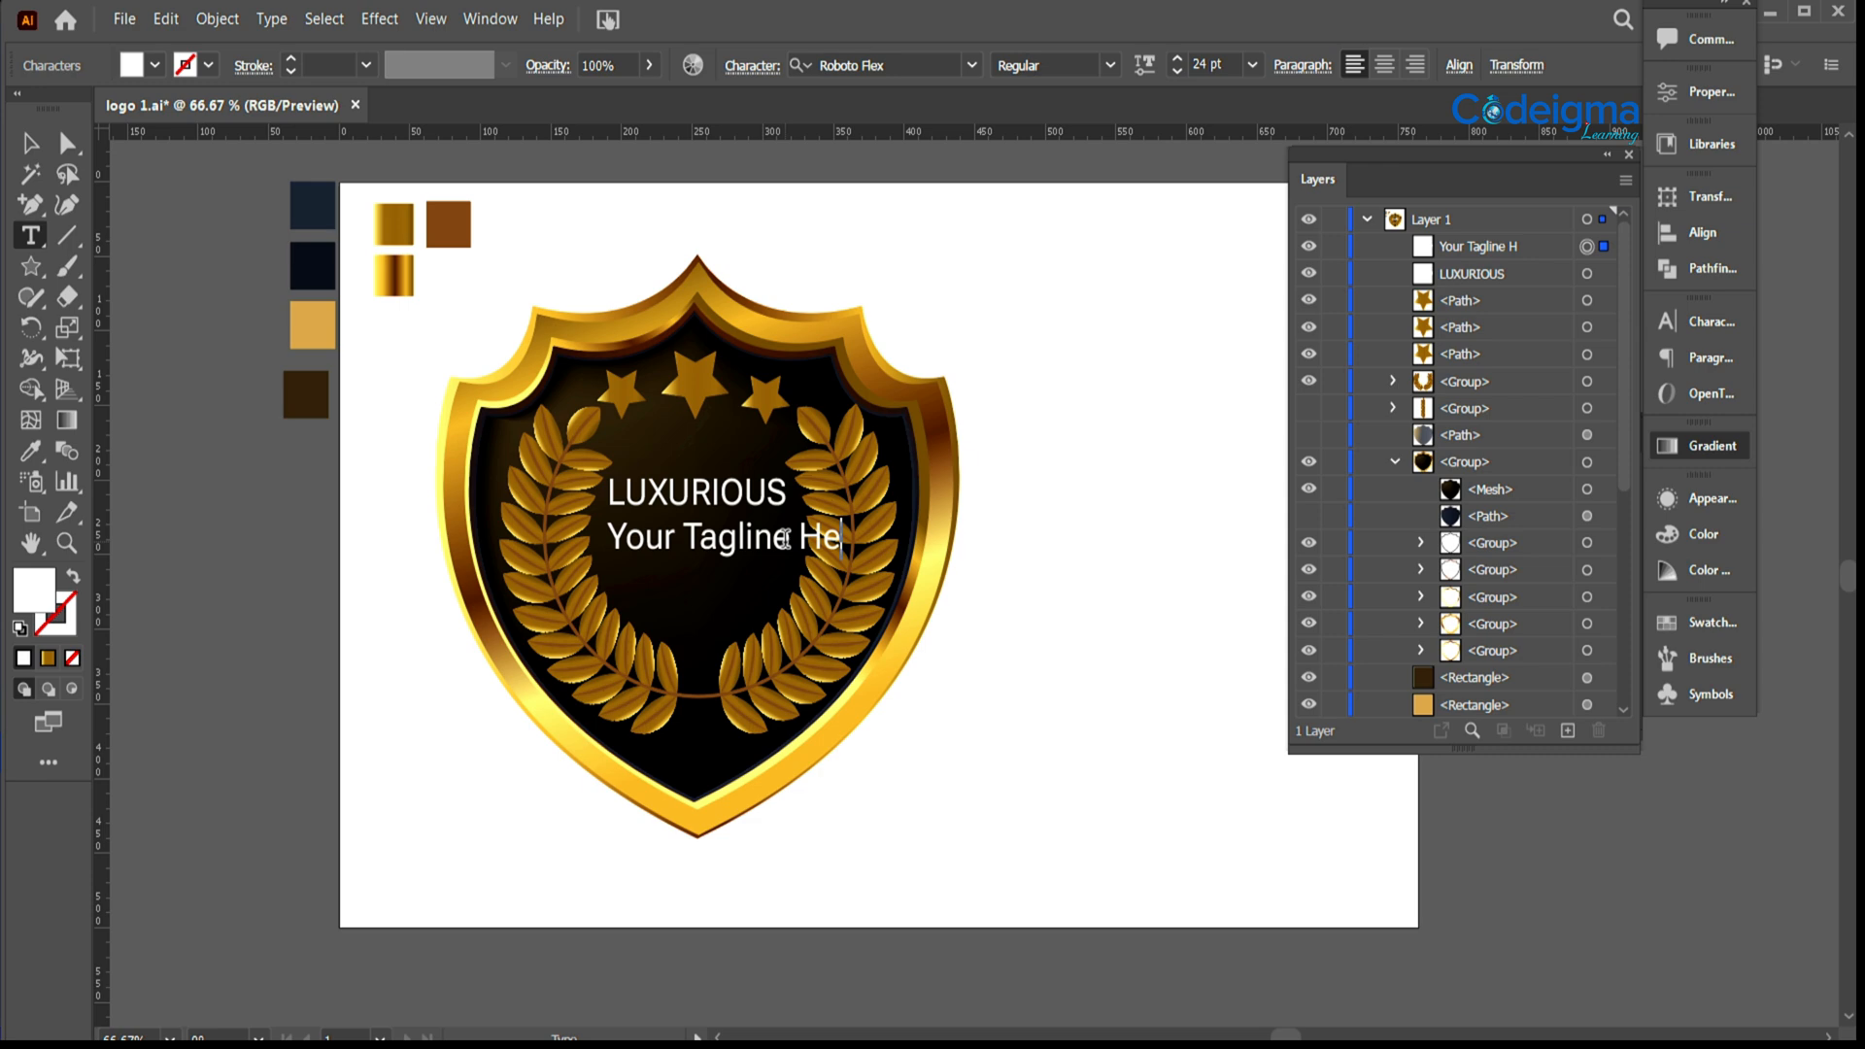
text(re)
key(Escape)
drag(692, 544, 695, 556)
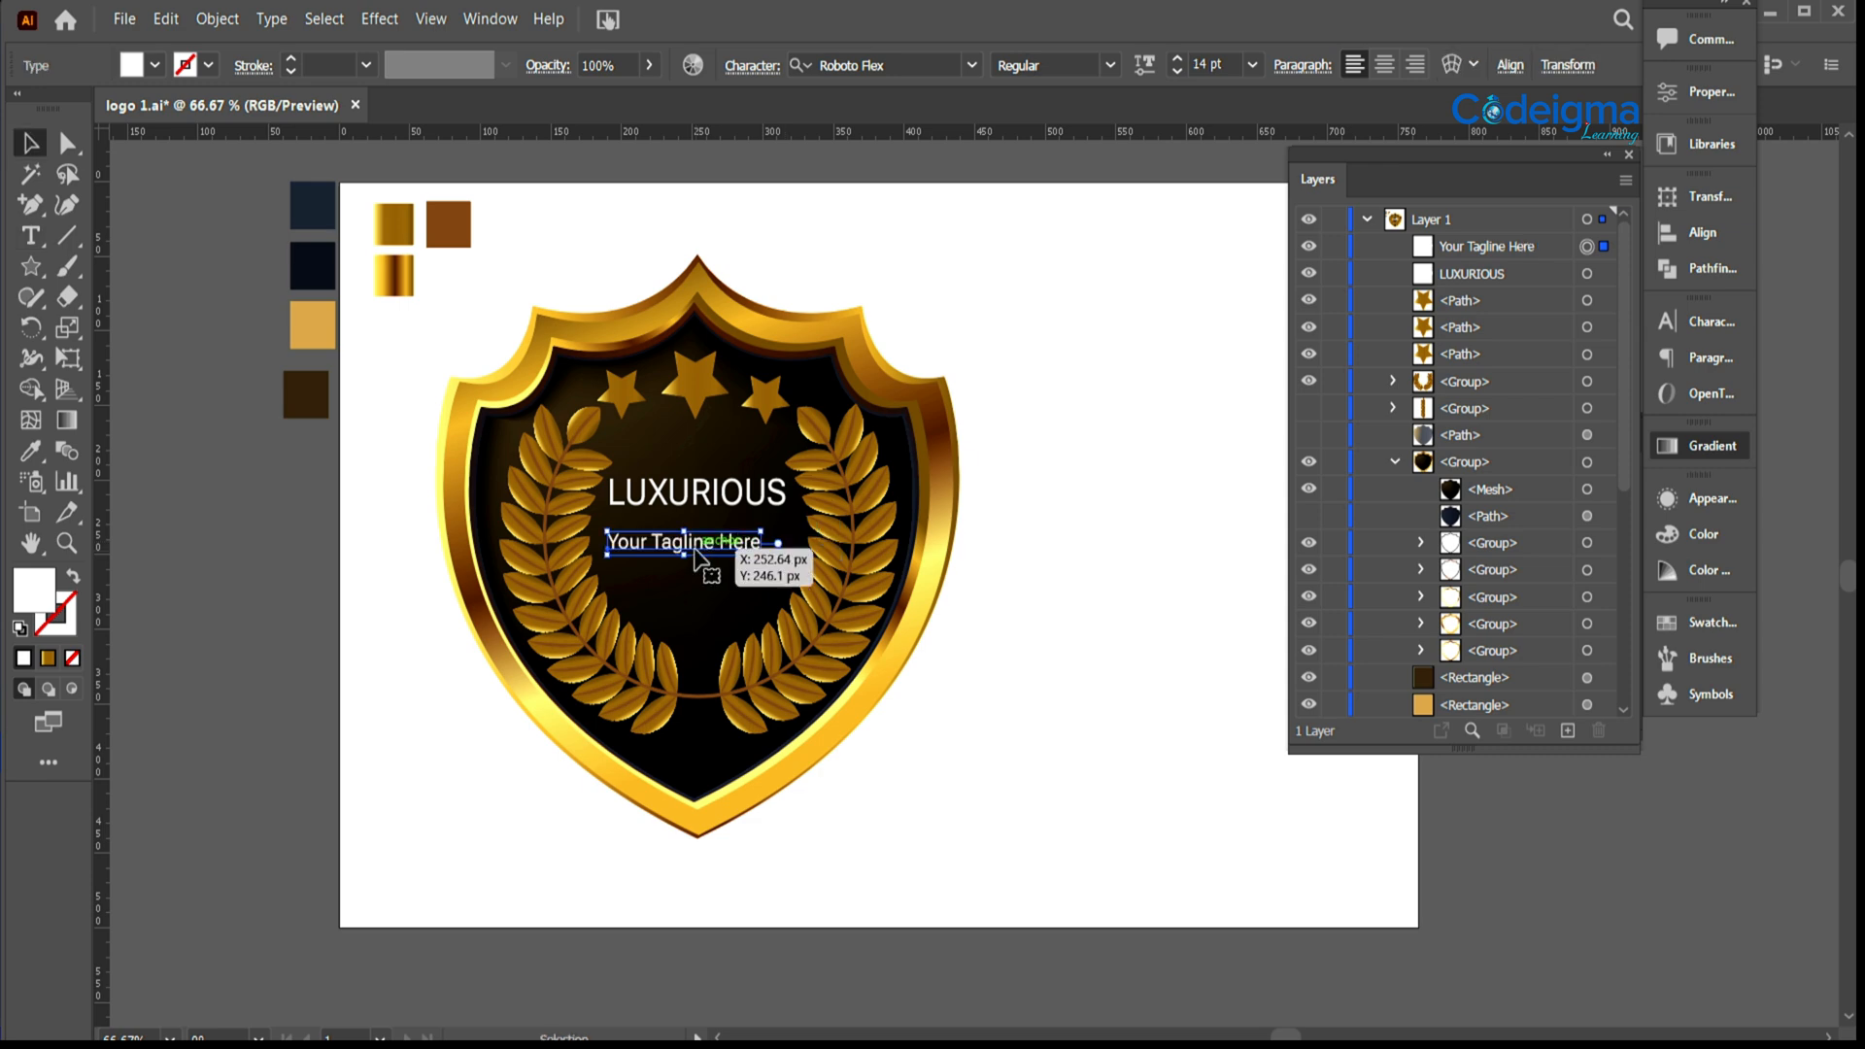
click(1000, 761)
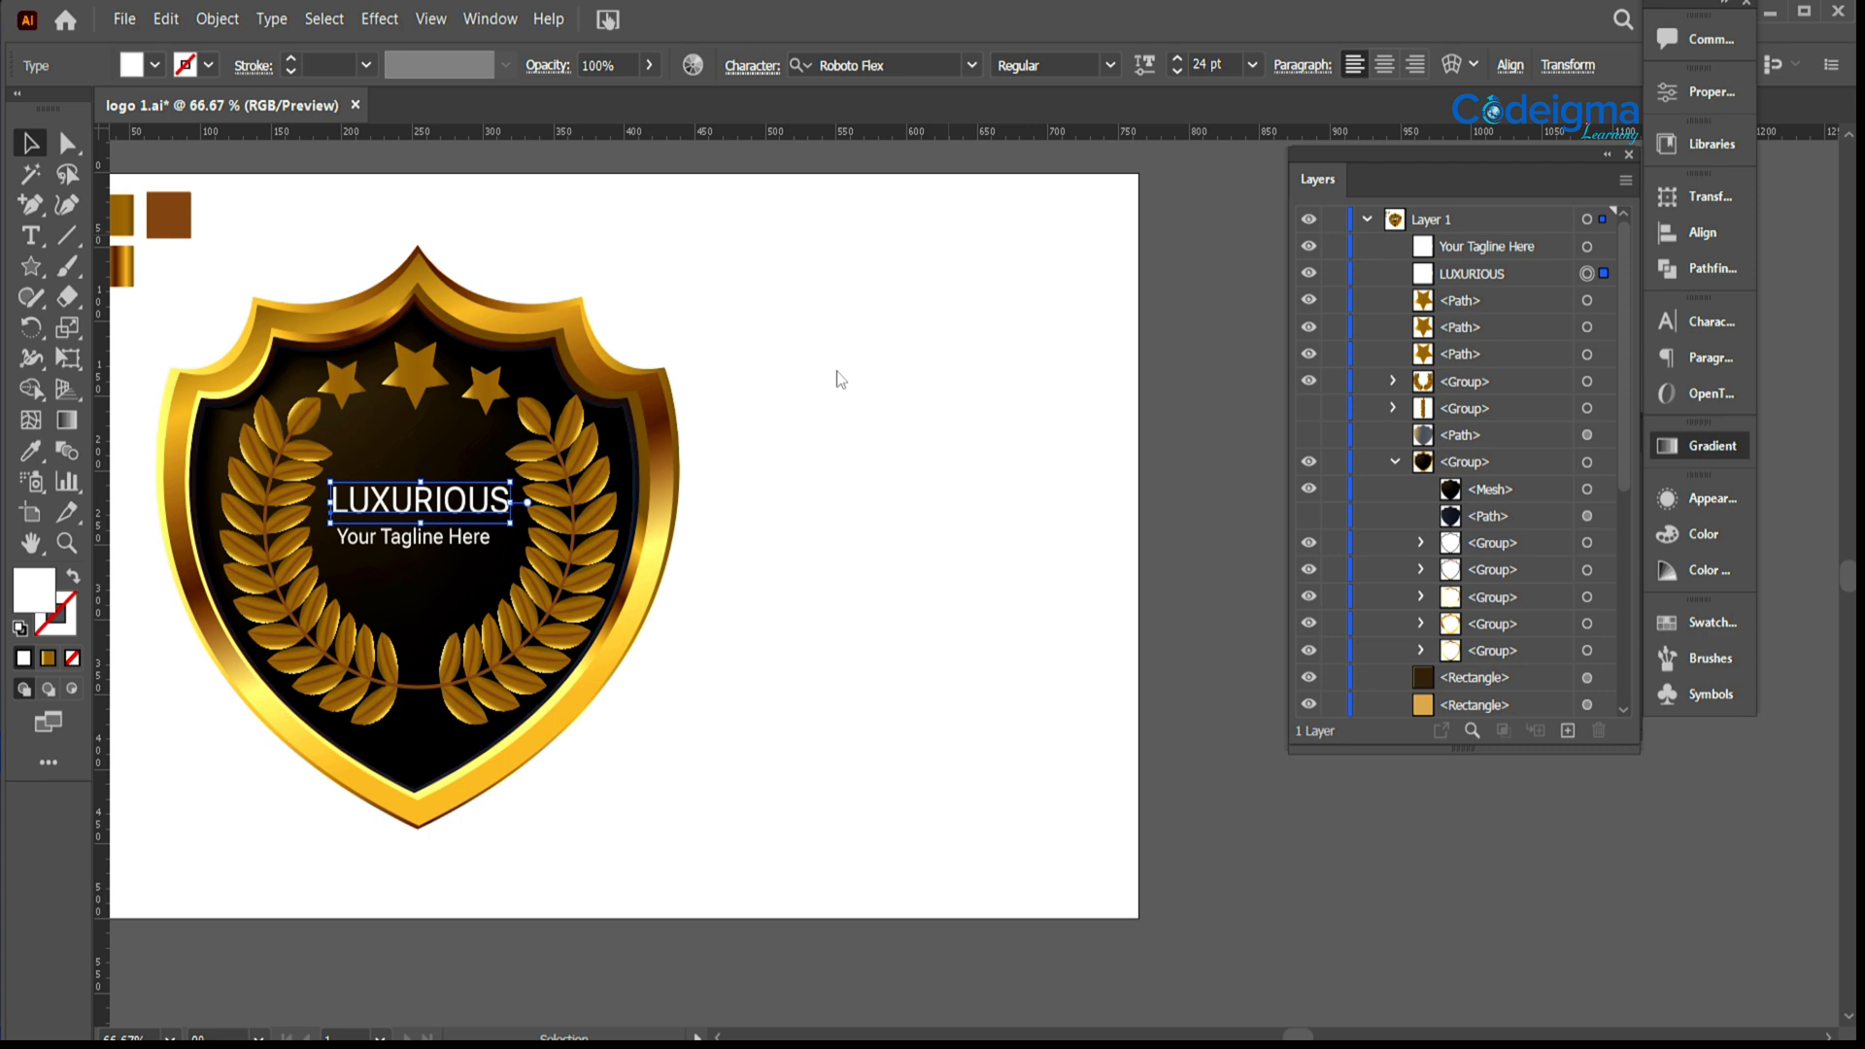
Step: Set the tracking of LUXURIOUS to 75 and widen the tagline's letter spacing so it sits centred just below the title
click(752, 65)
click(760, 222)
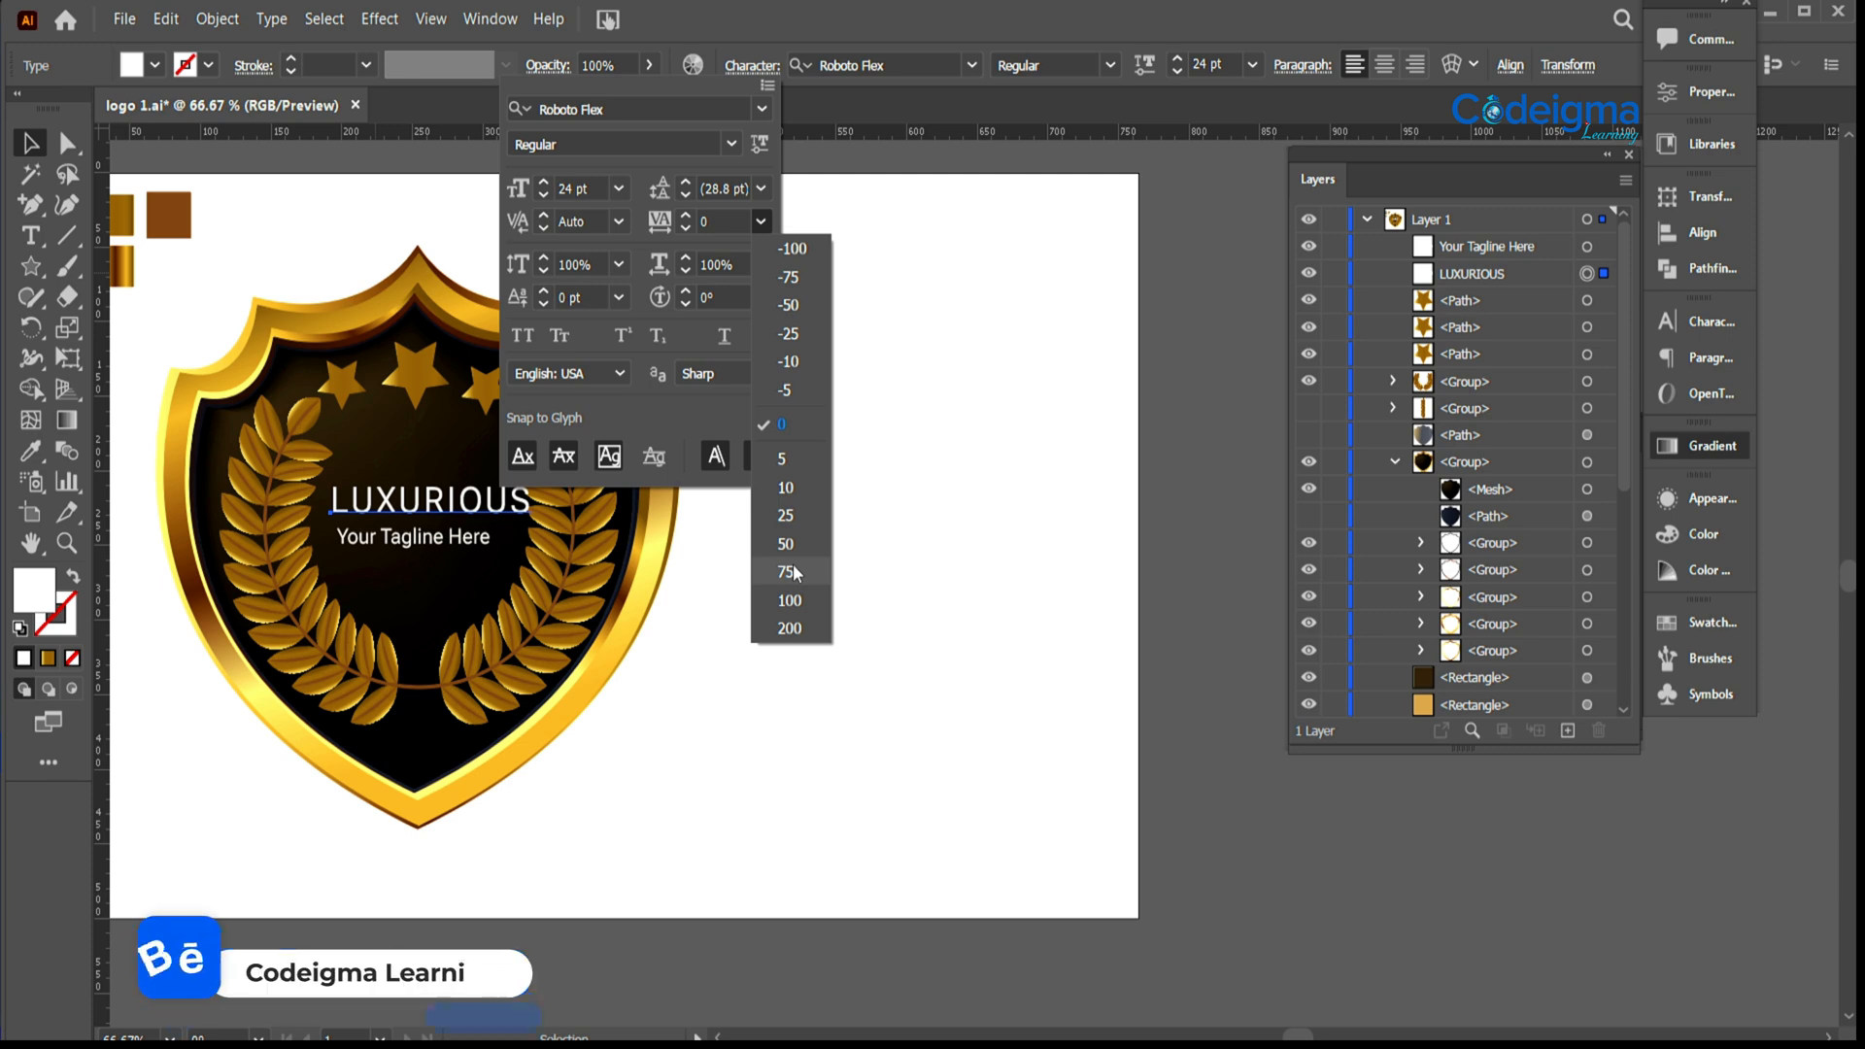
drag(414, 542, 400, 540)
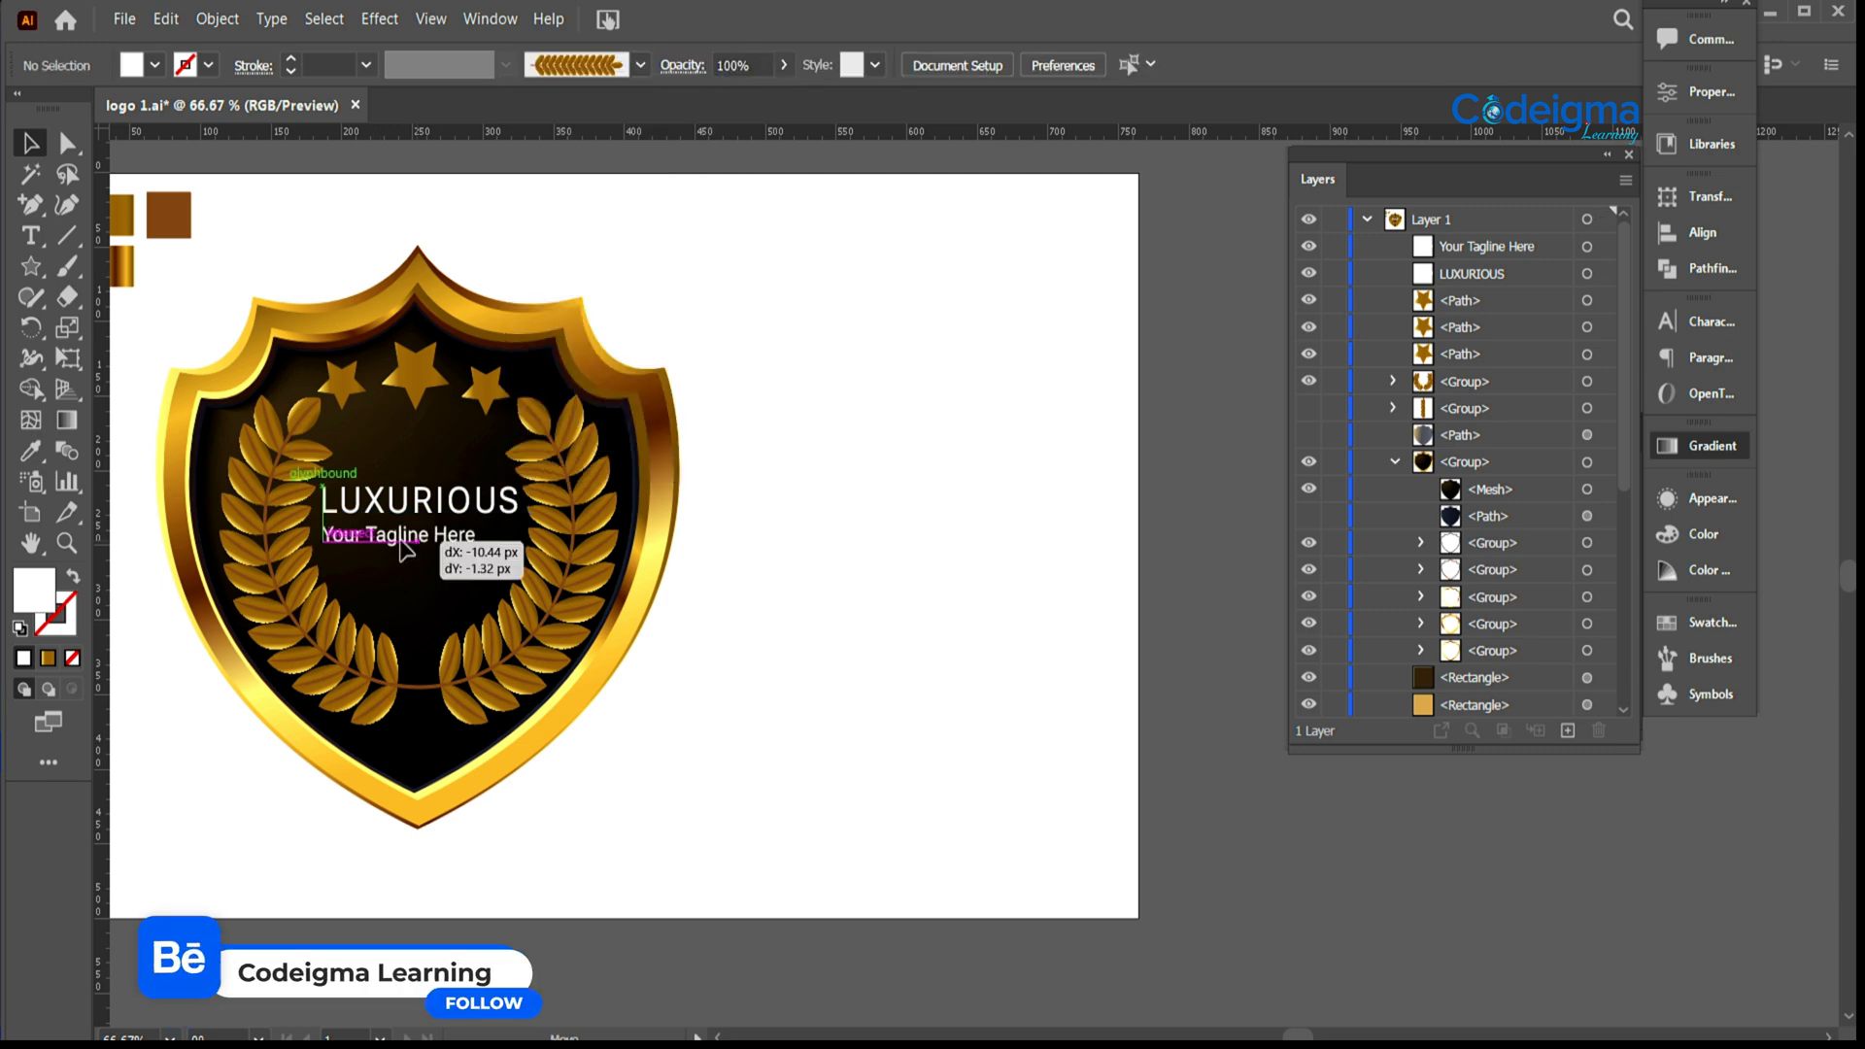
drag(406, 551, 406, 551)
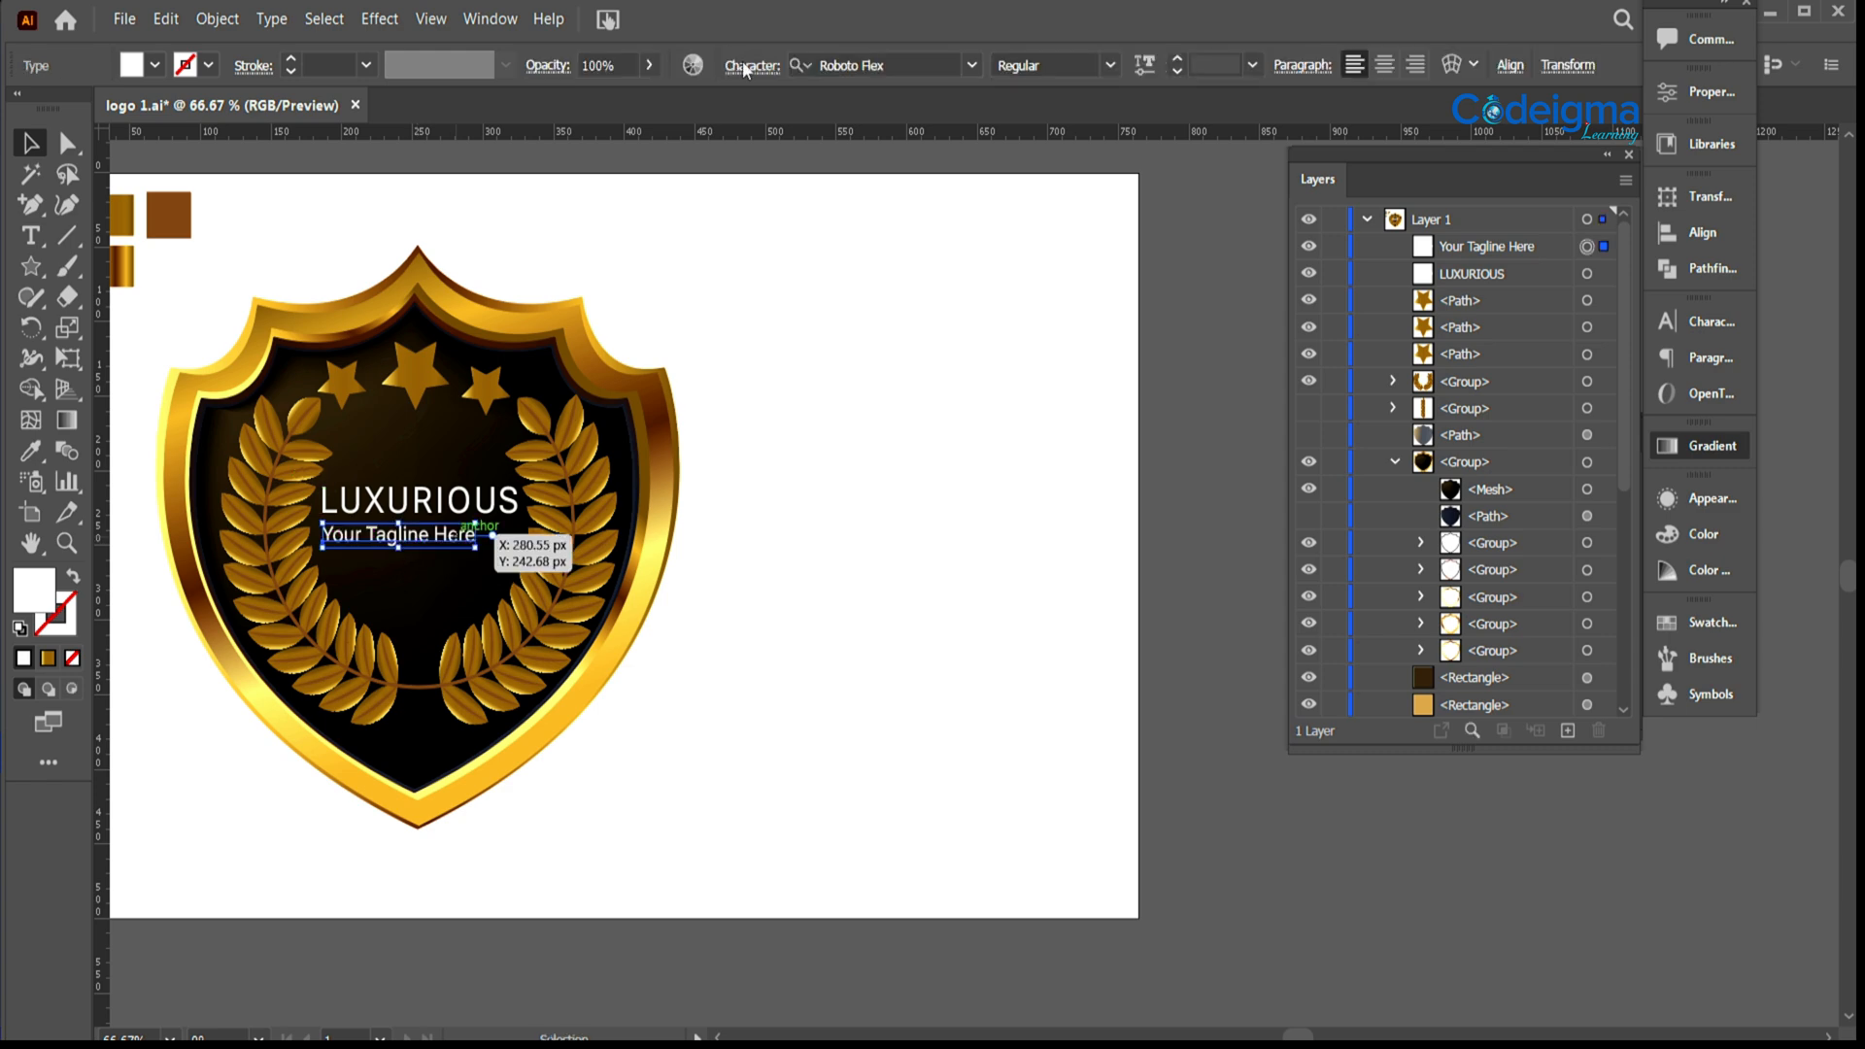
click(745, 68)
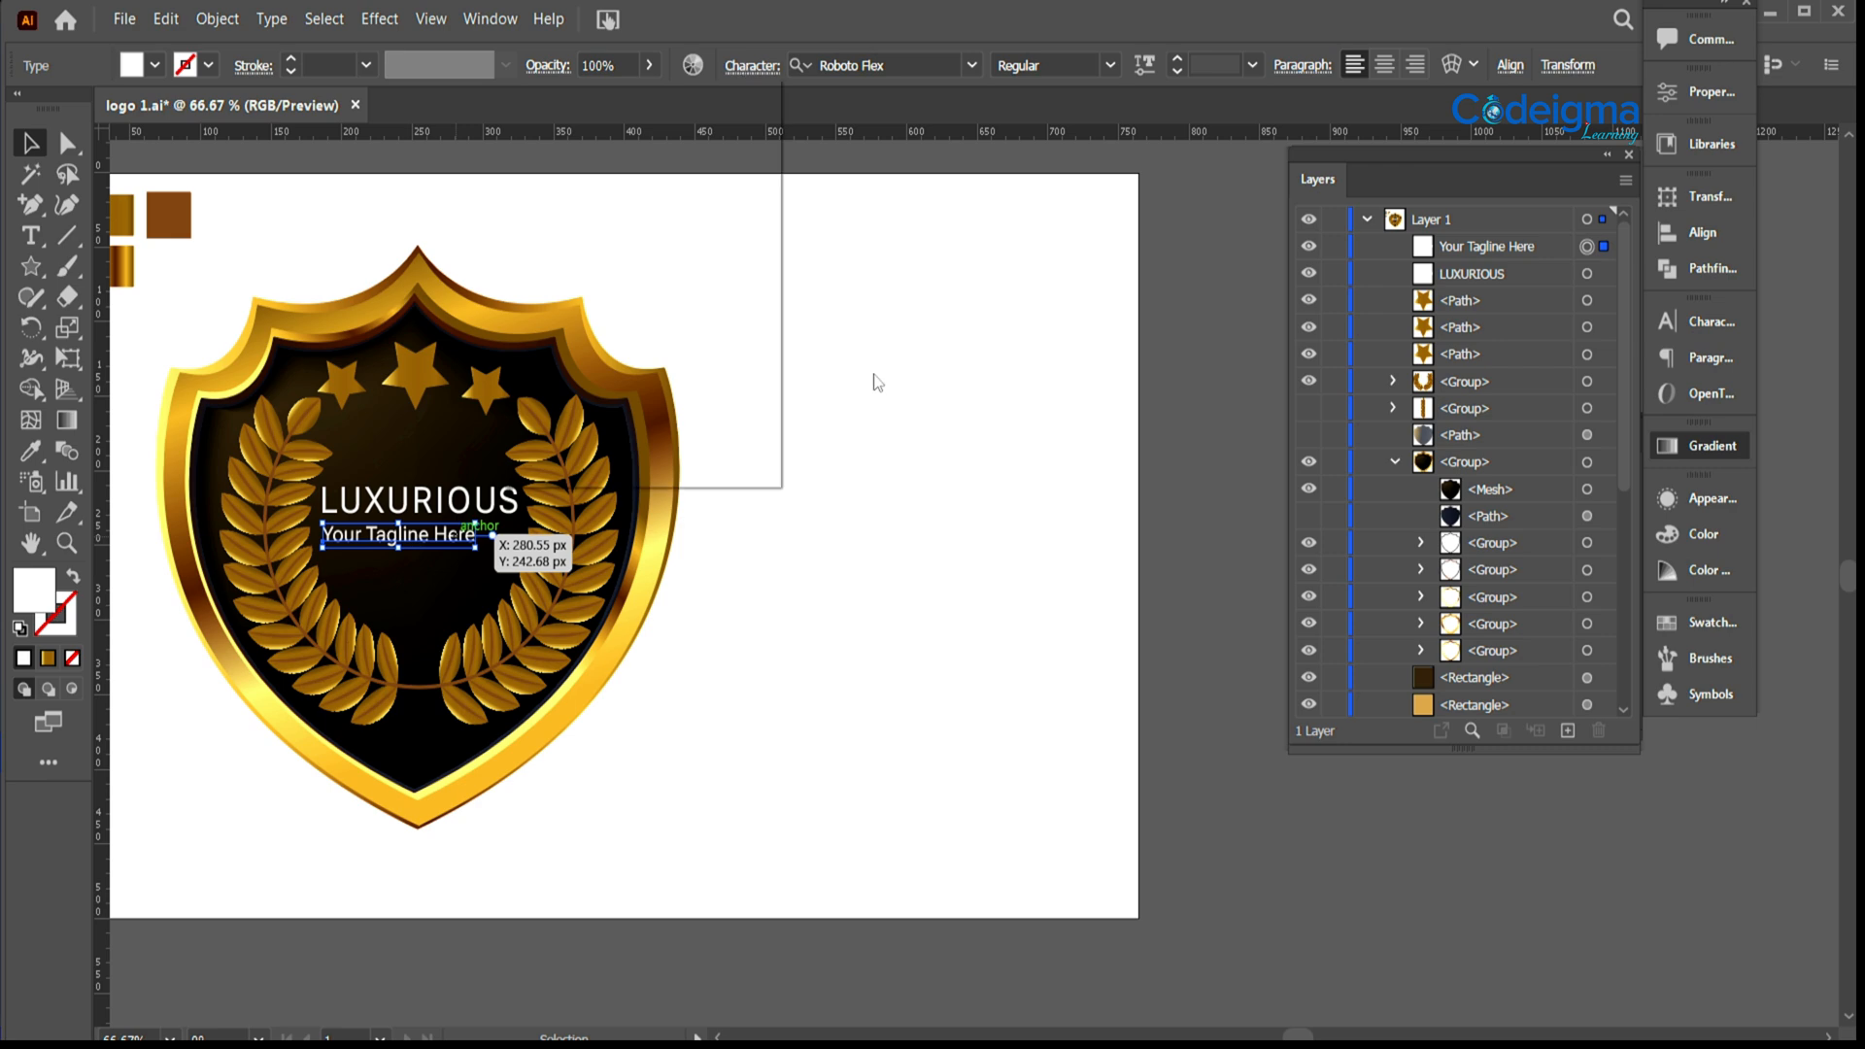
click(1253, 65)
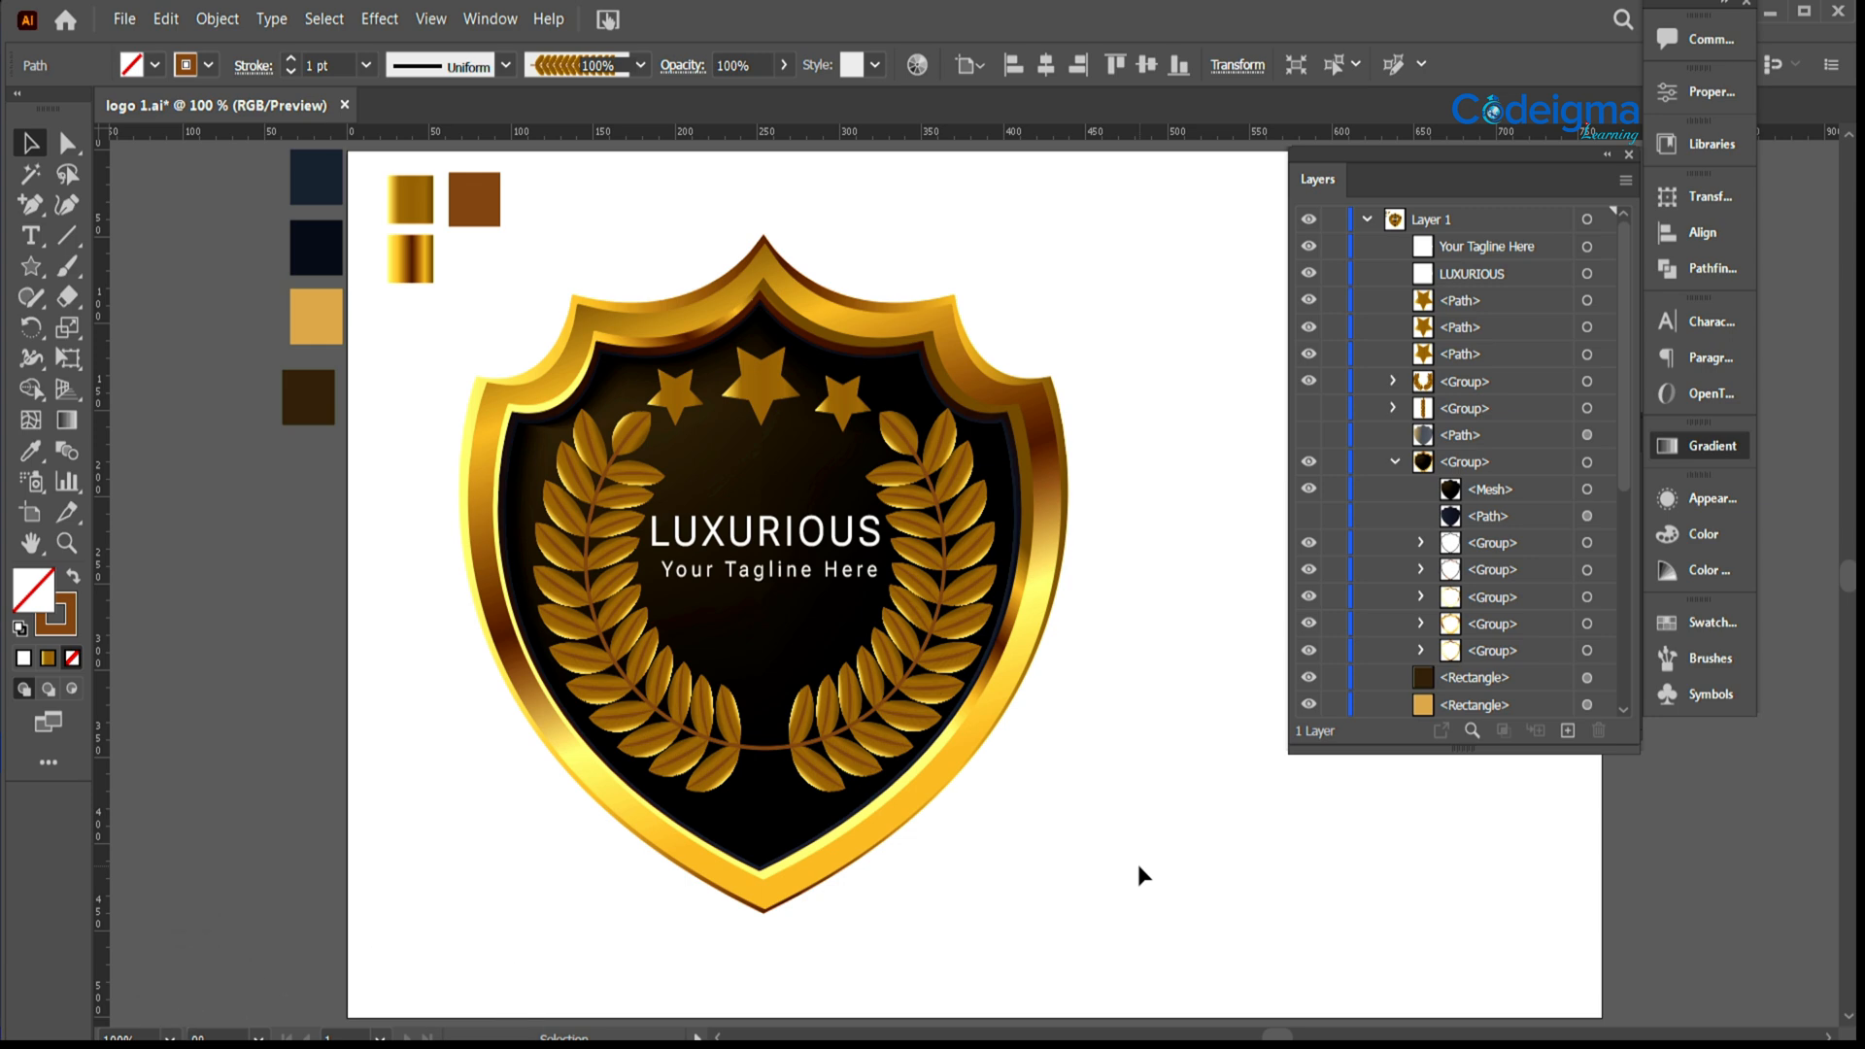
Step: Select the colour reference swatches beside the shield
drag(228, 160, 455, 587)
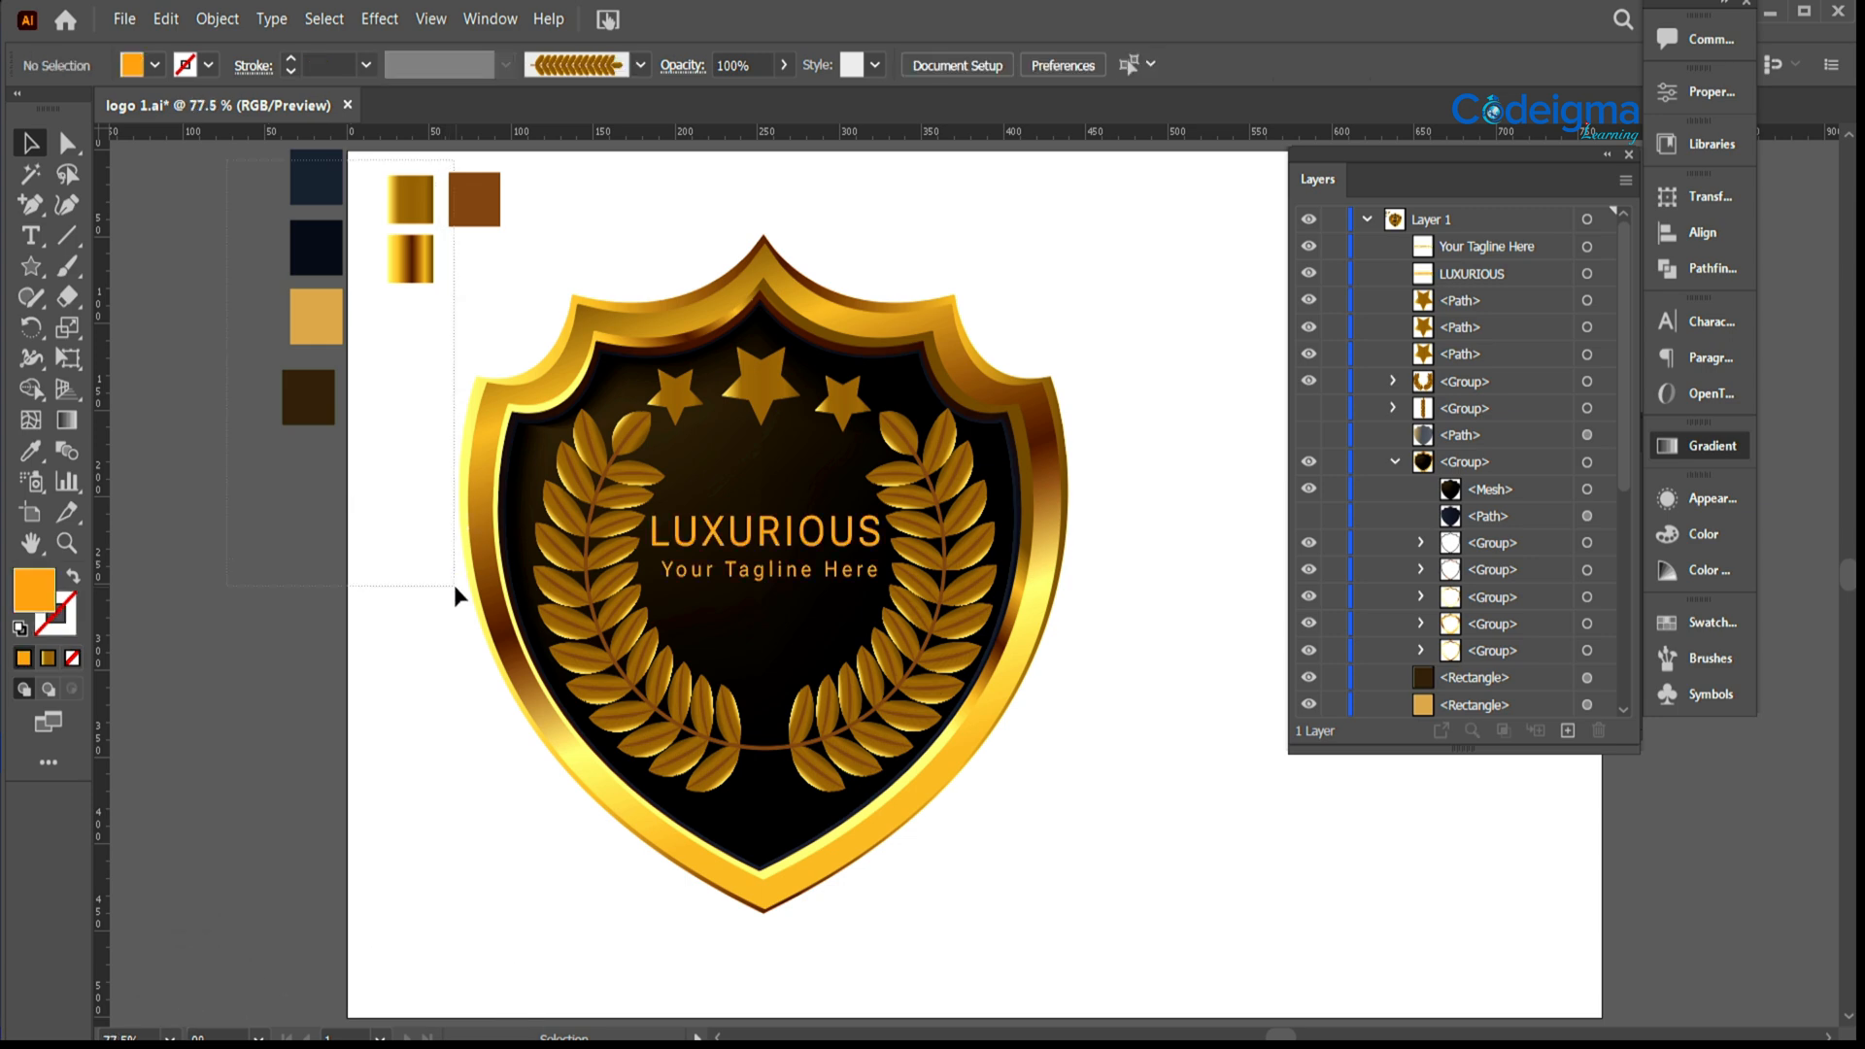